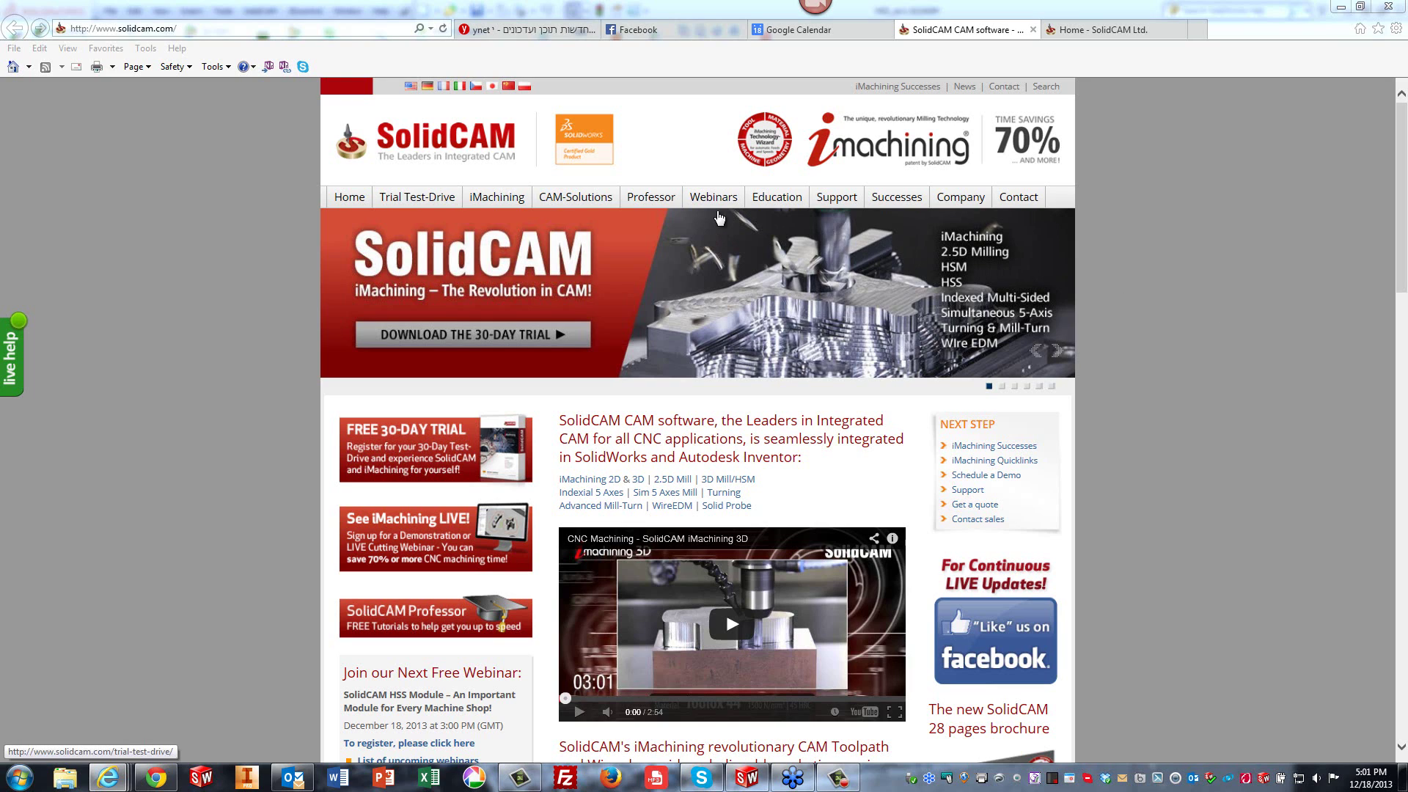
Open the webinar recordings page of the SolidCAM website, look through the available recordings, and return to SolidWorks.
mouse_move(719, 205)
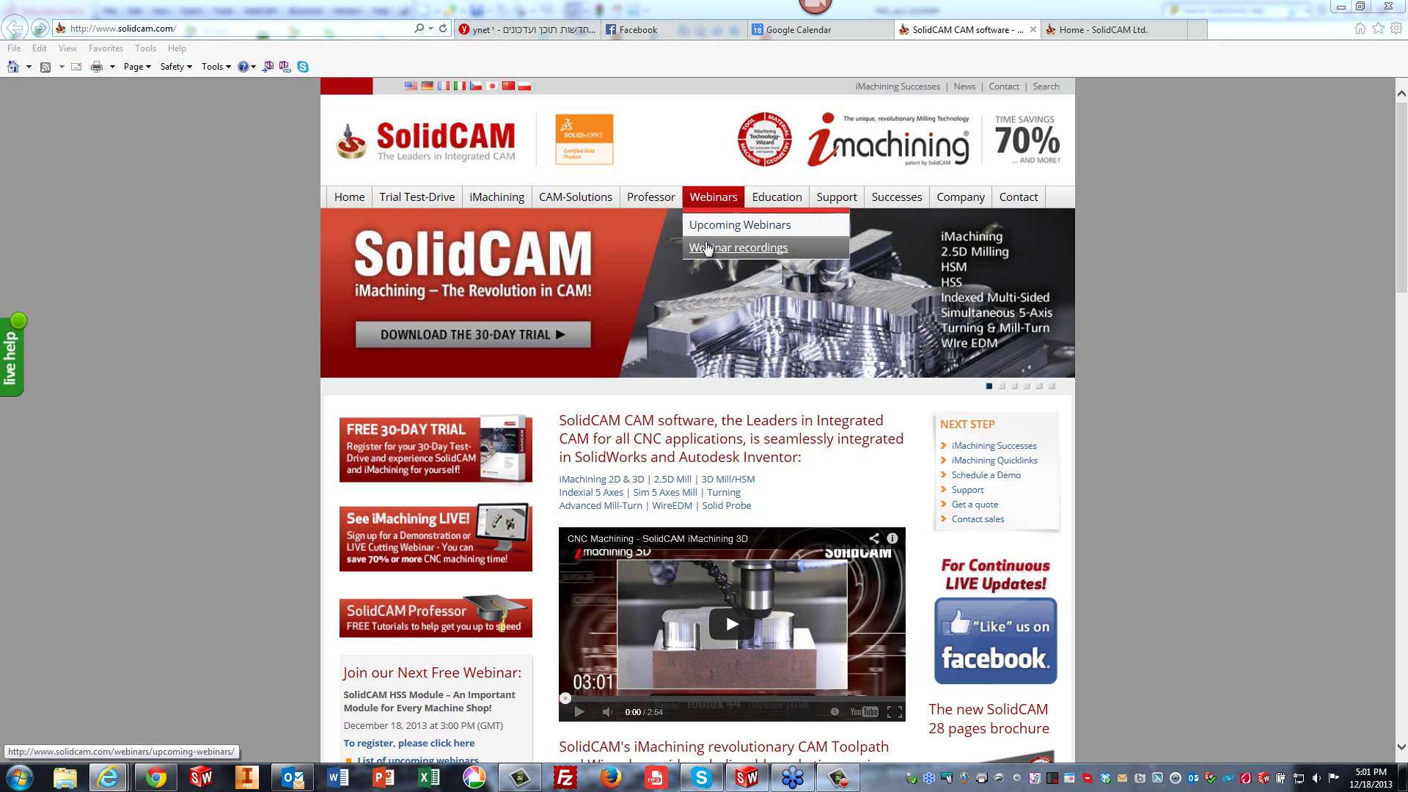
left_click(709, 249)
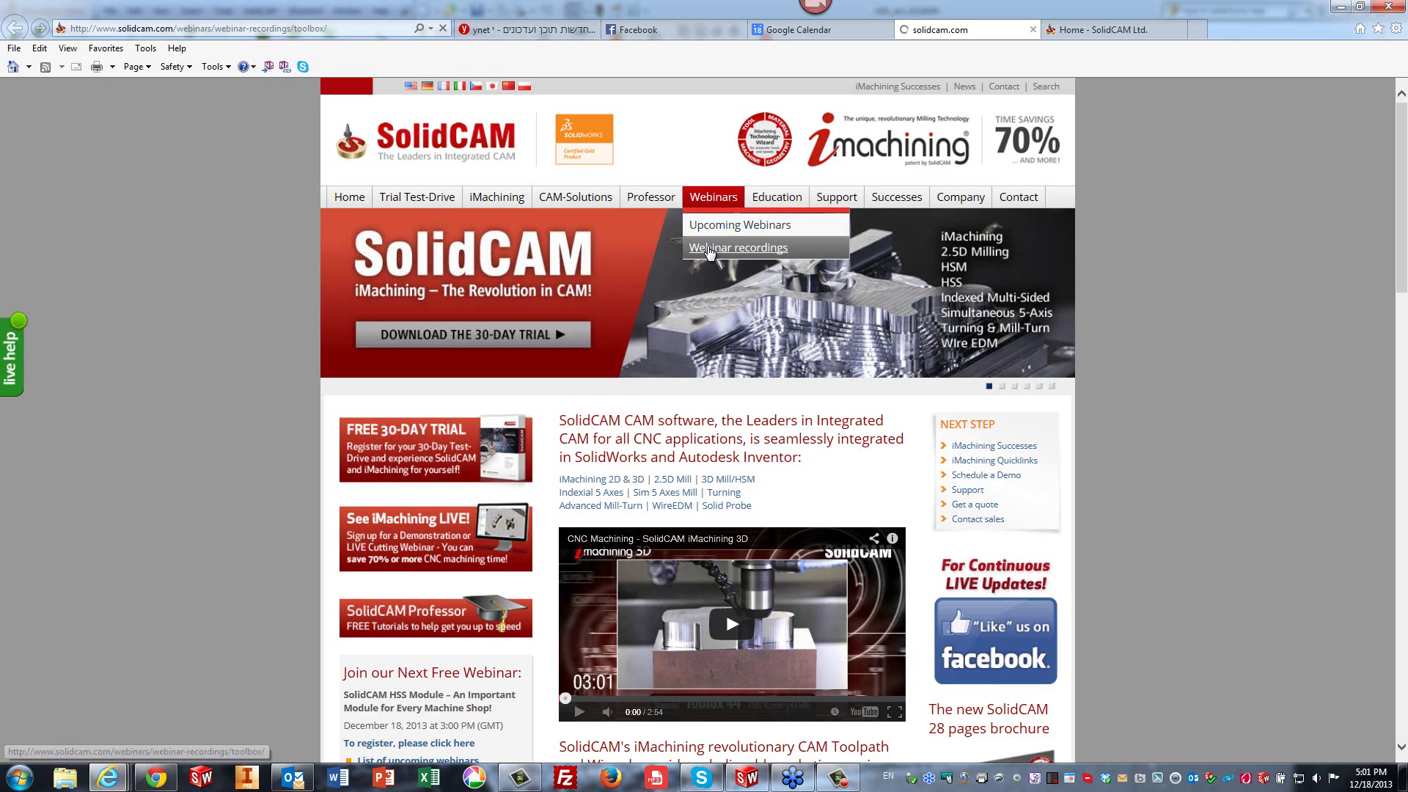
scroll(1195, 258, "down", 10)
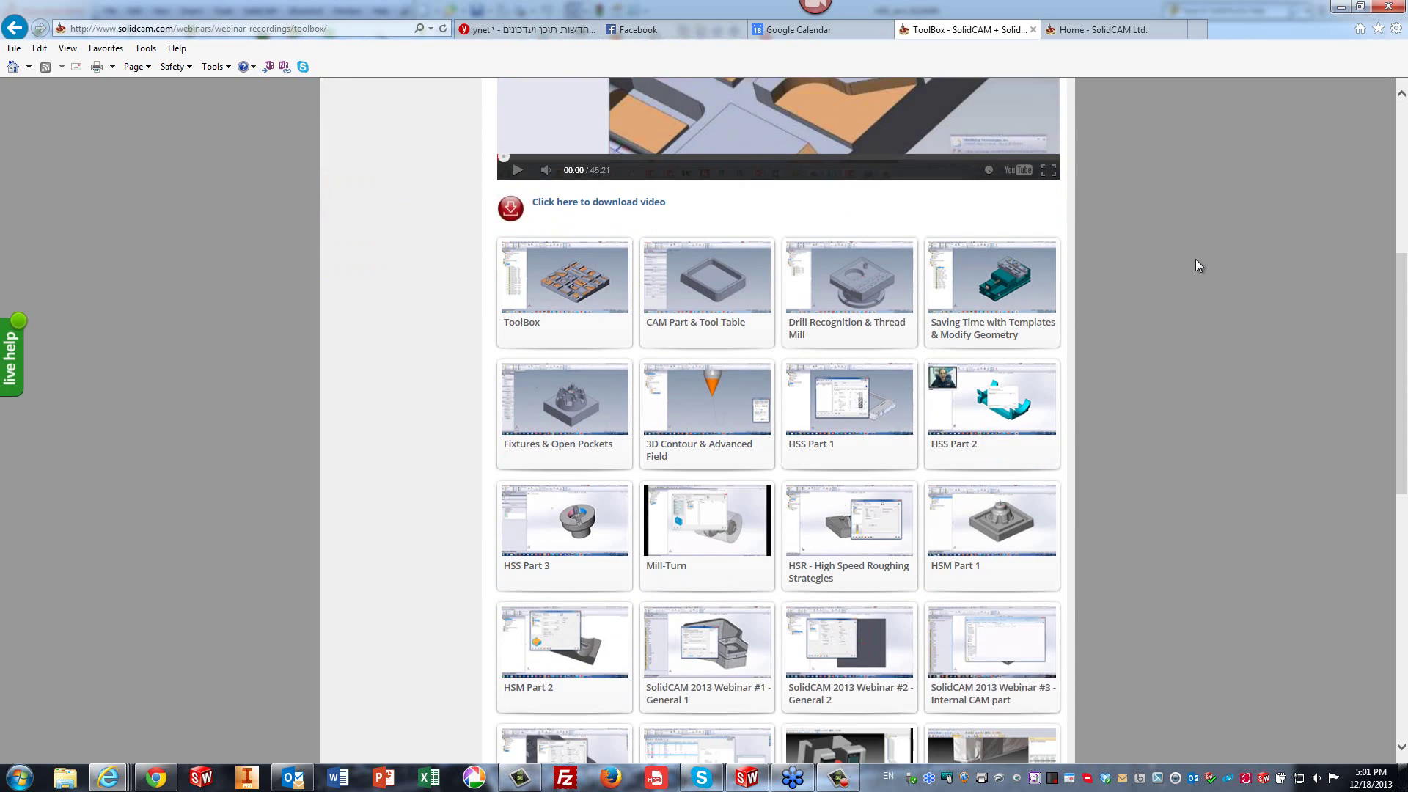
scroll(1195, 262, "down", 3)
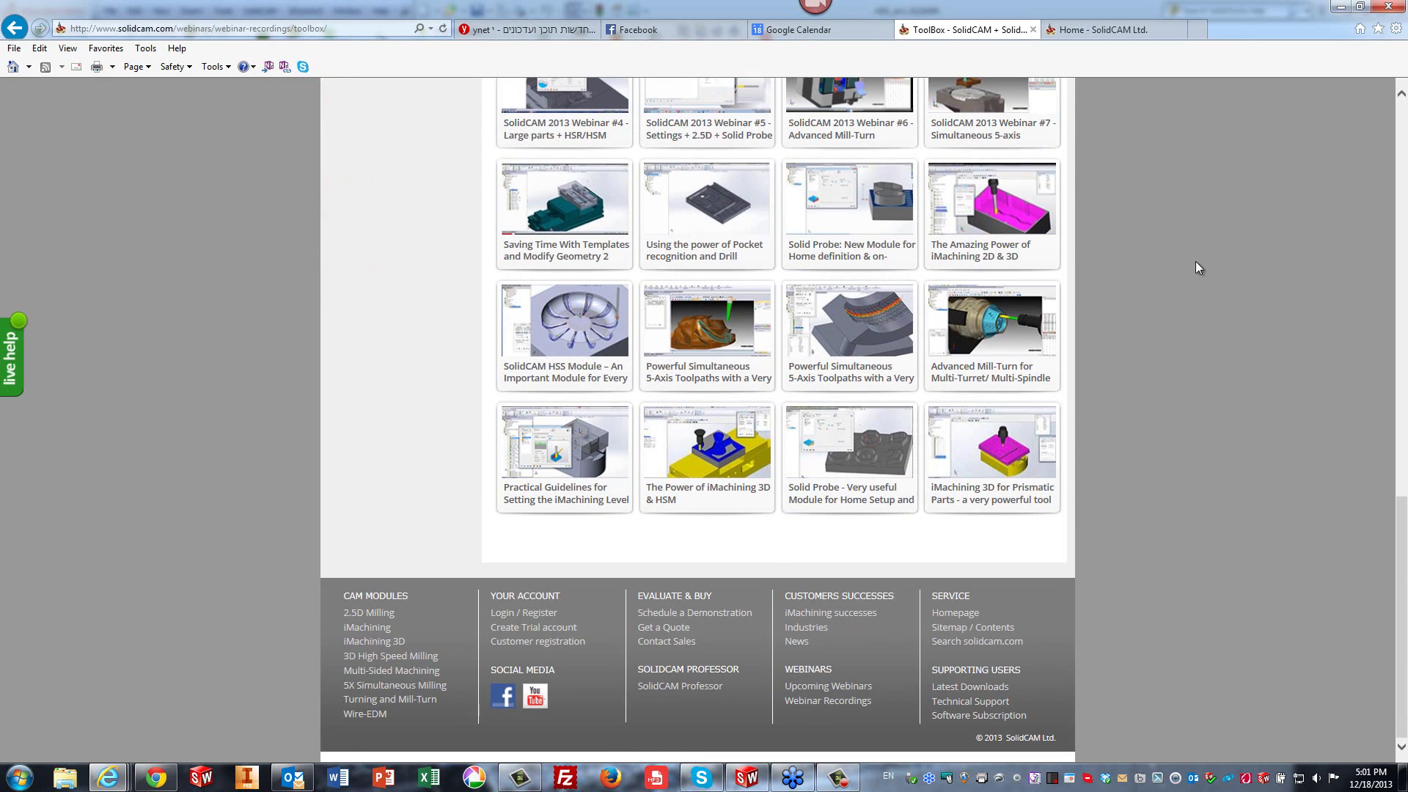
scroll(1177, 345, "up", 15)
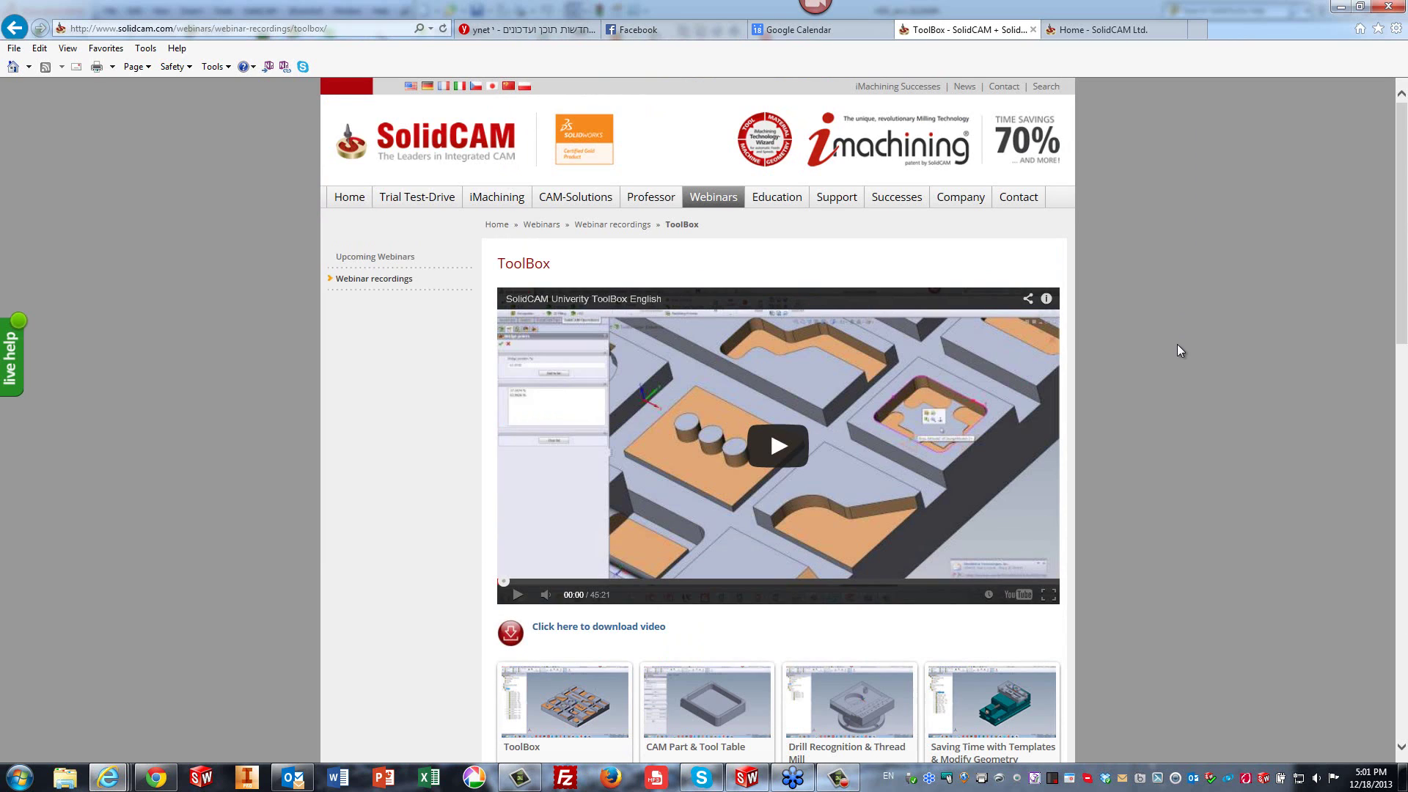
left_click(1392, 10)
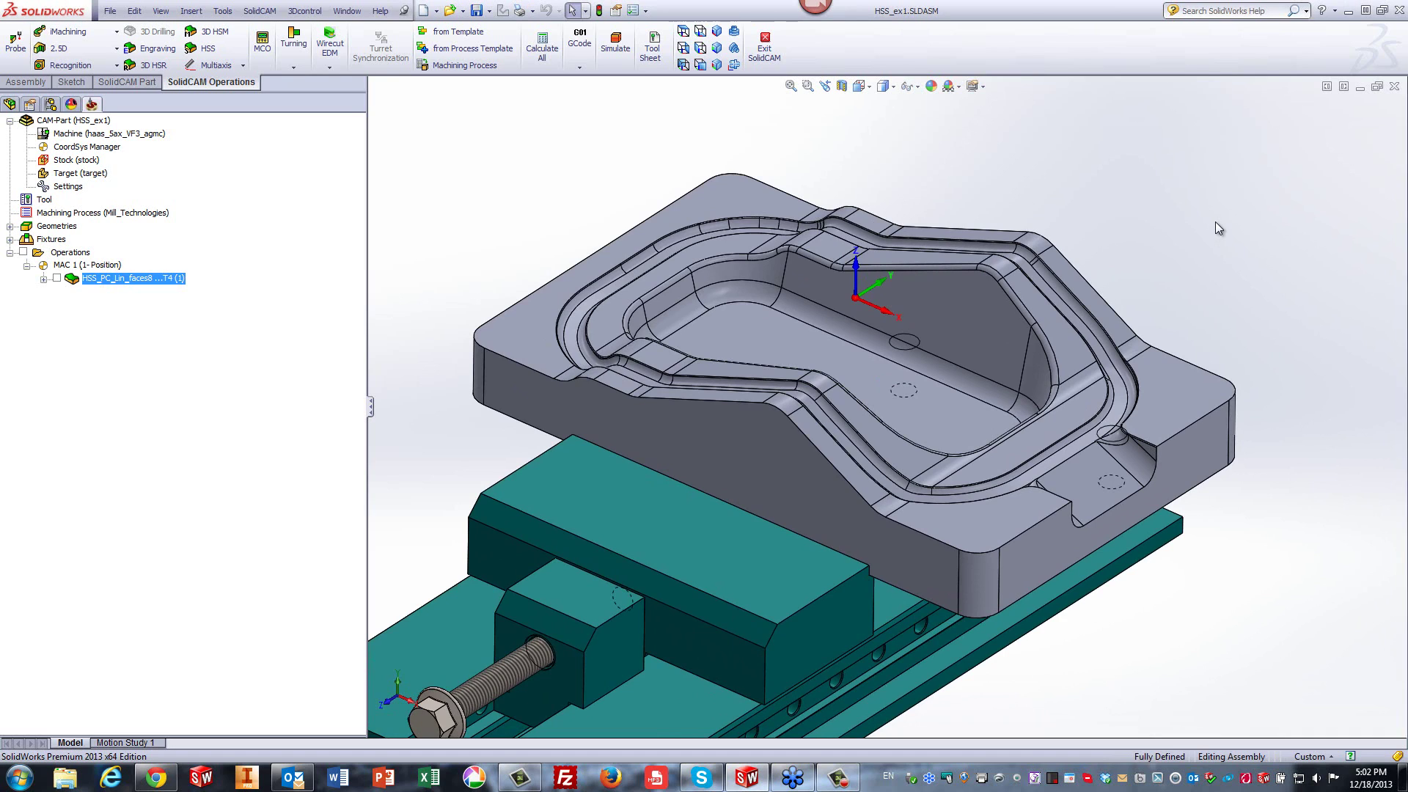
Check the stock definition of the CAM part HSS_ex1 and inspect the stock model in 3D.
double_click(64, 162)
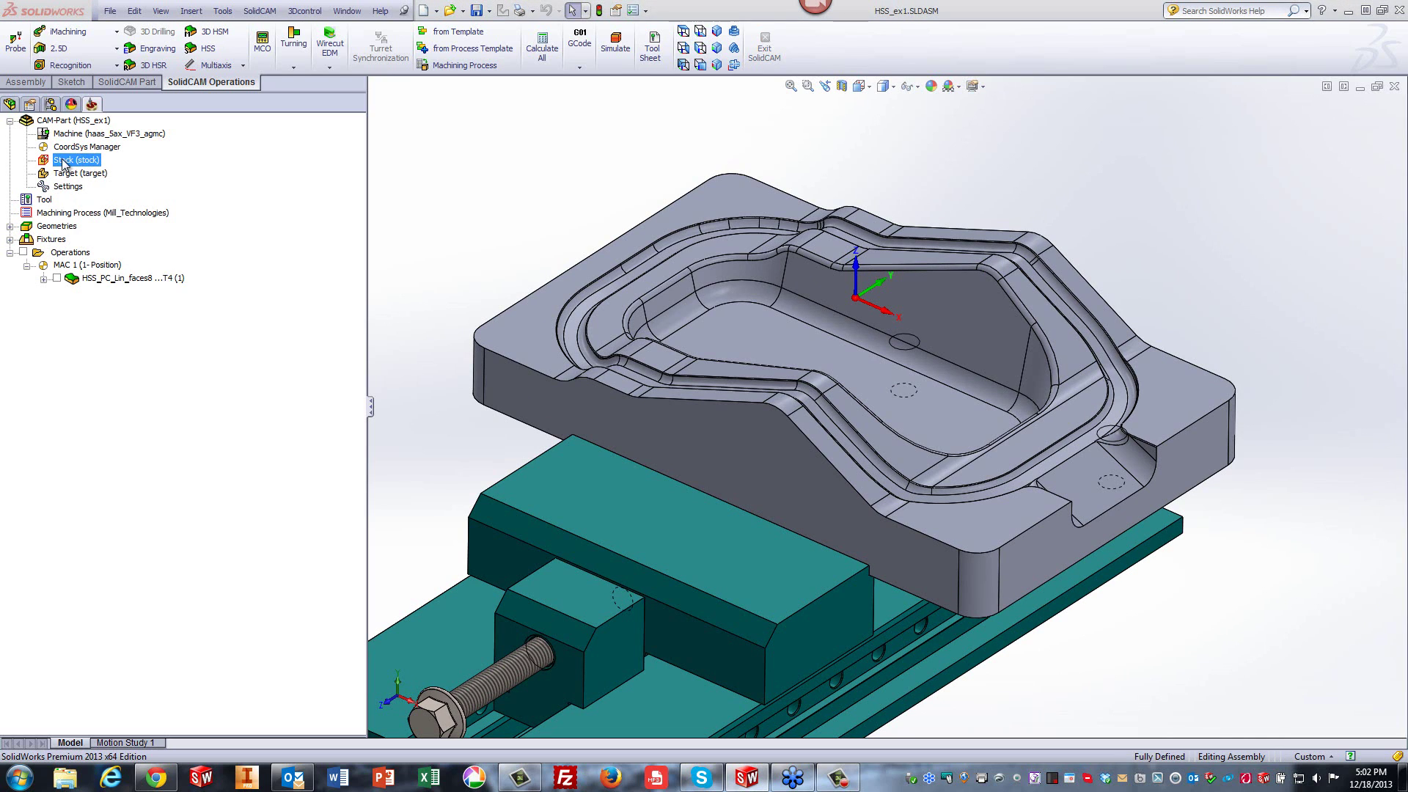
left_click(28, 140)
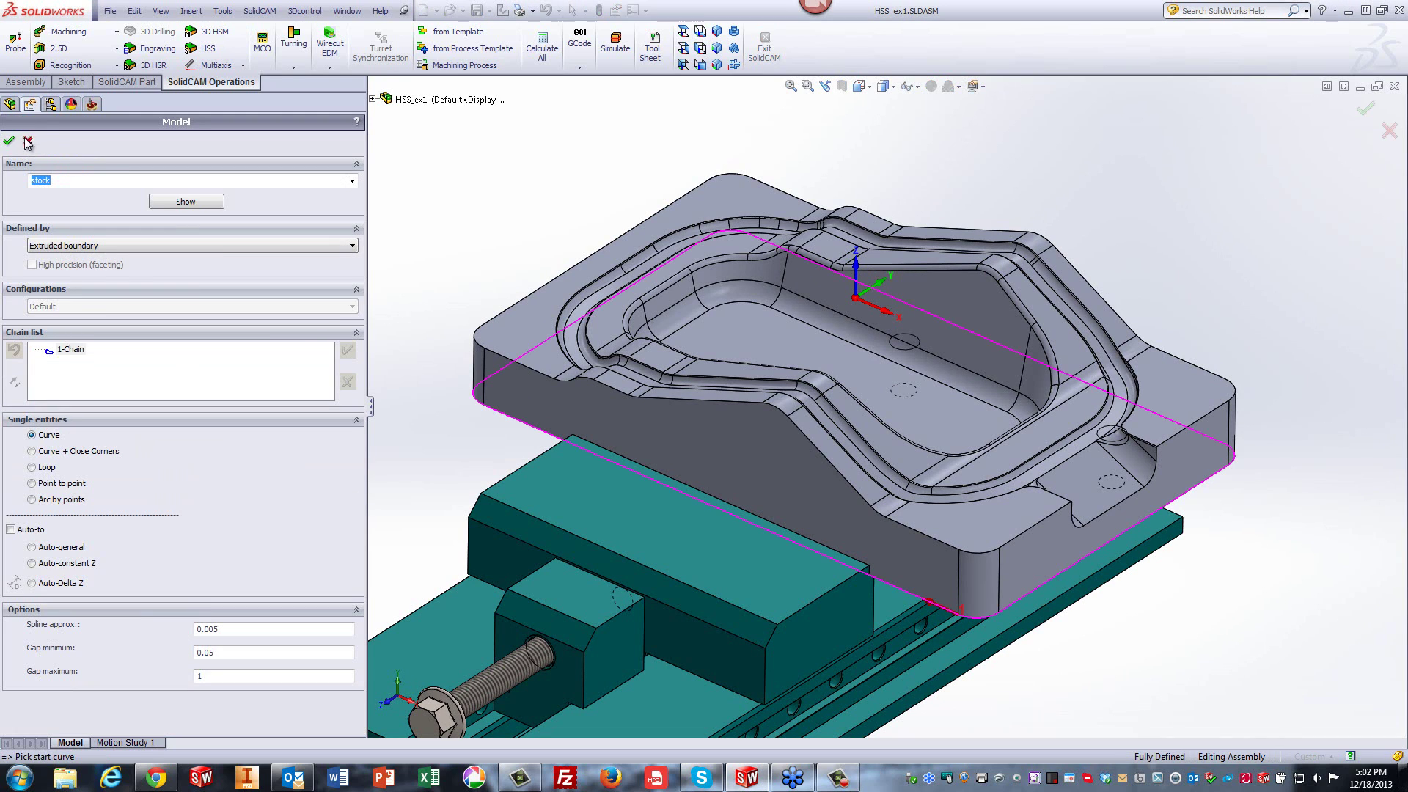
right_click(74, 160)
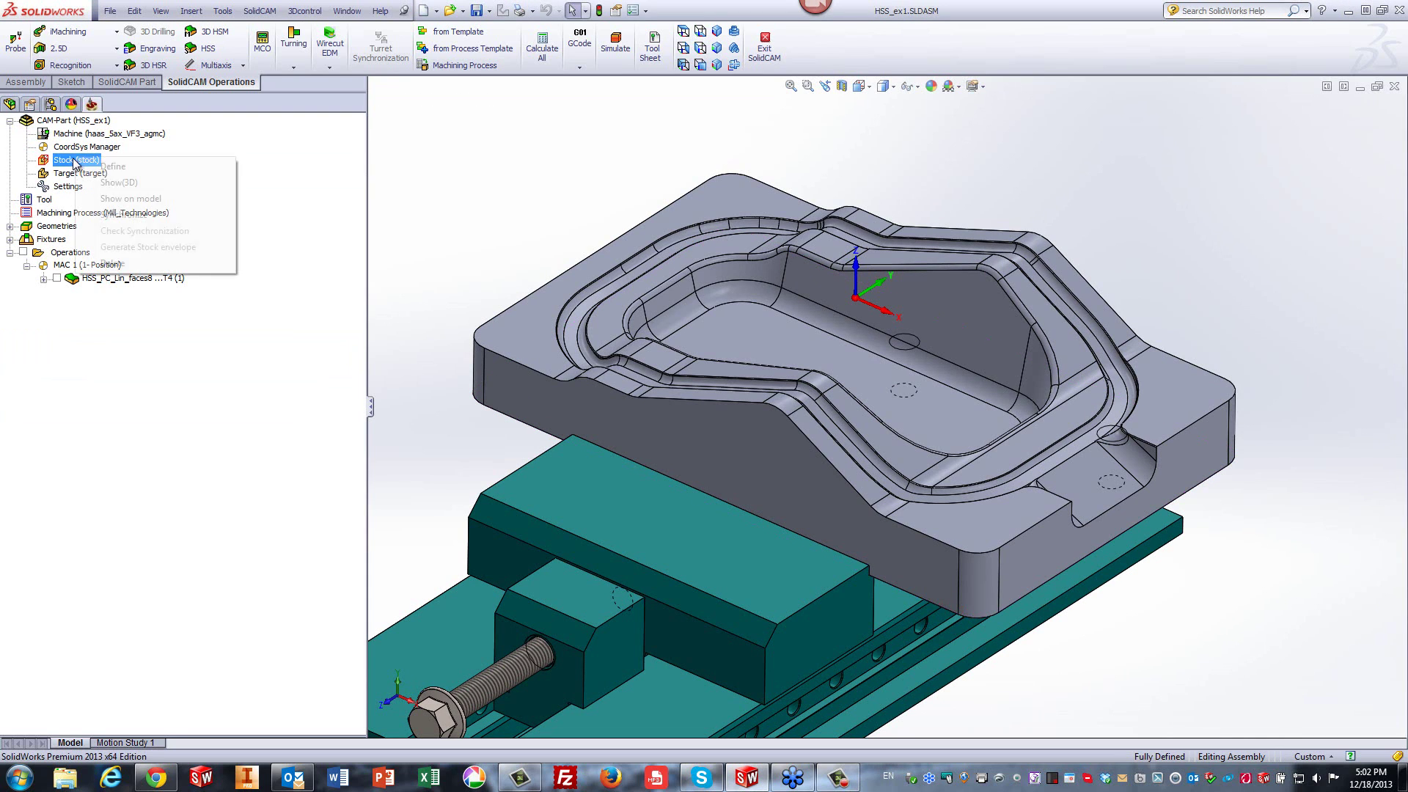
left_click(113, 185)
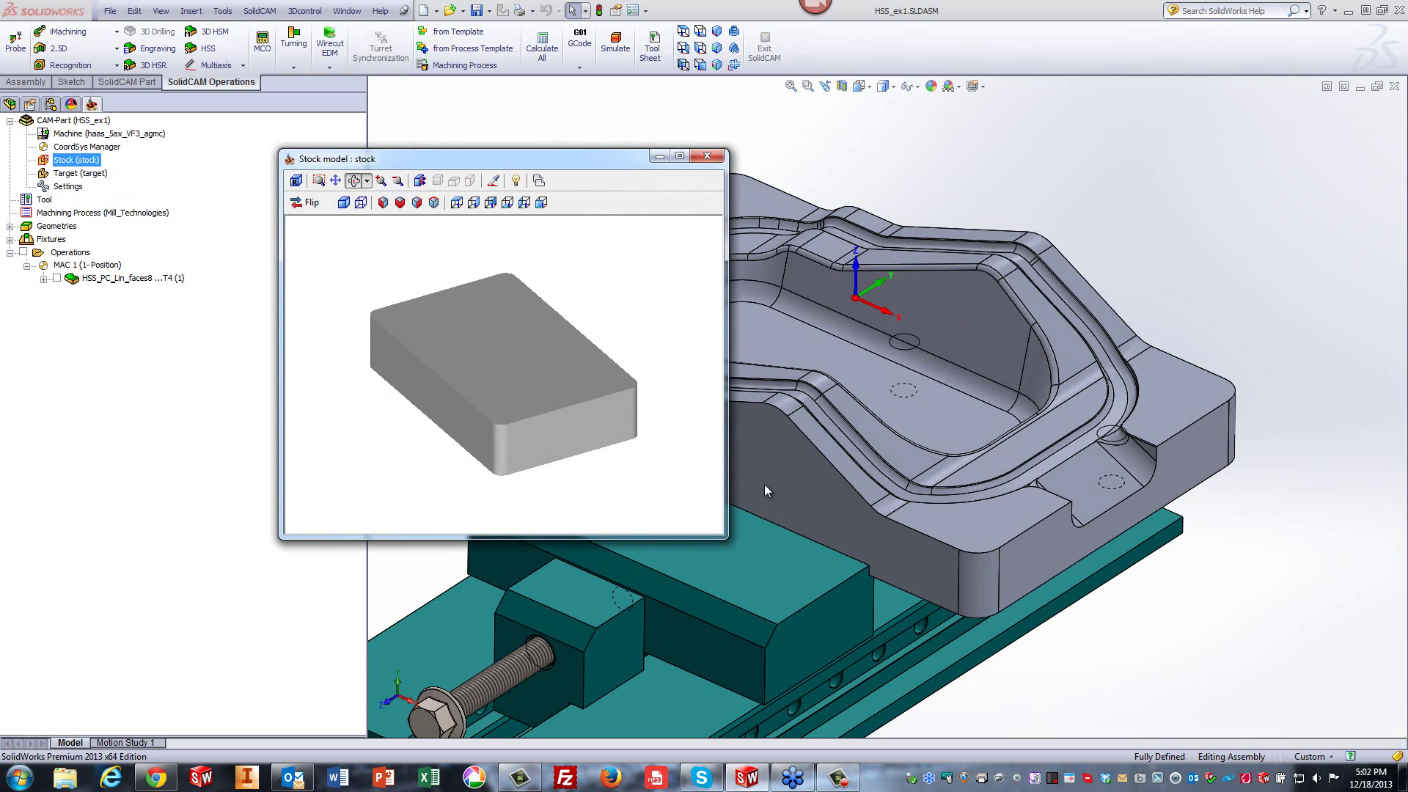
left_click(707, 156)
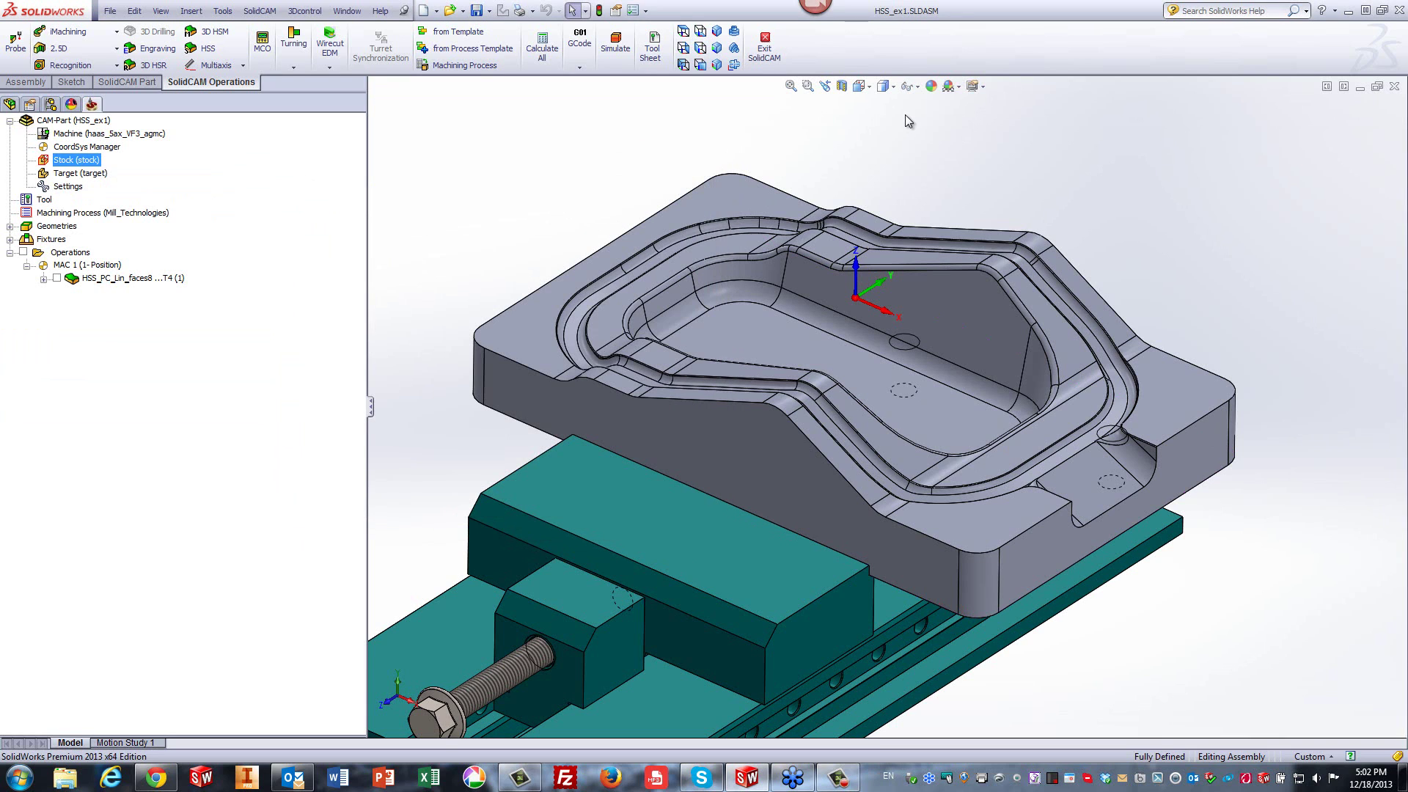
Delete the existing HSS_PC_Lin operation from the CAM part's operations.
scroll(904, 114, "down", 2)
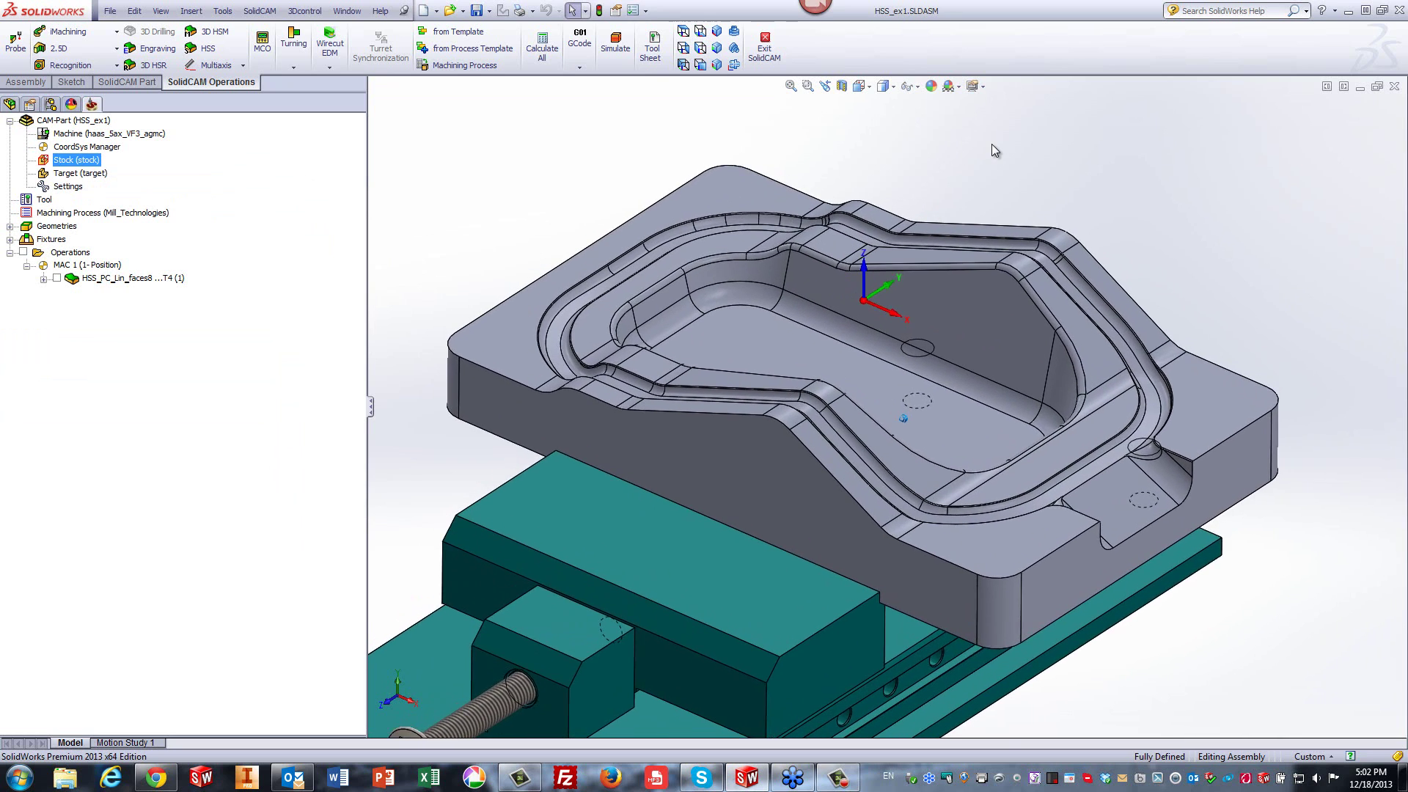
scroll(991, 144, "up", 2)
scroll(991, 144, "down", 2)
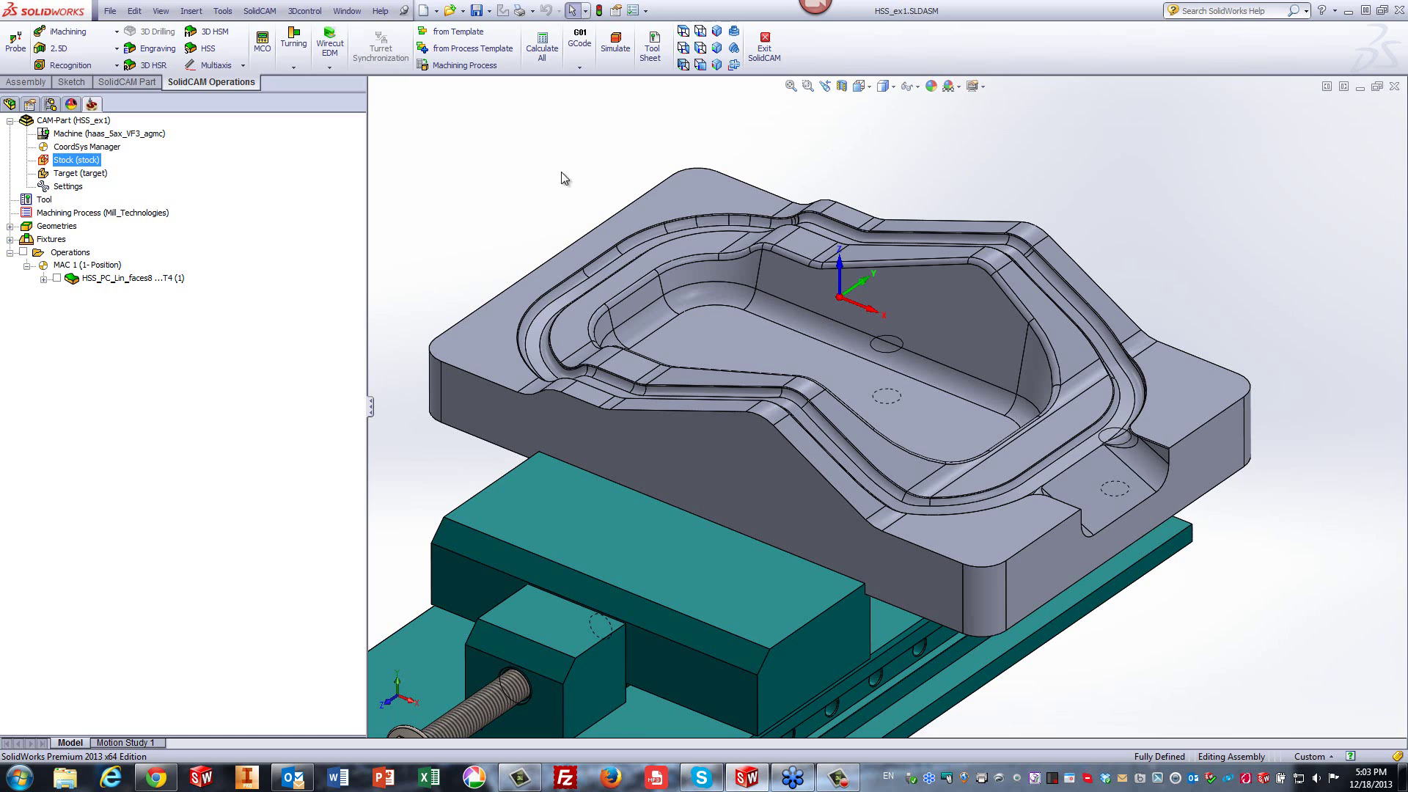
right_click(166, 282)
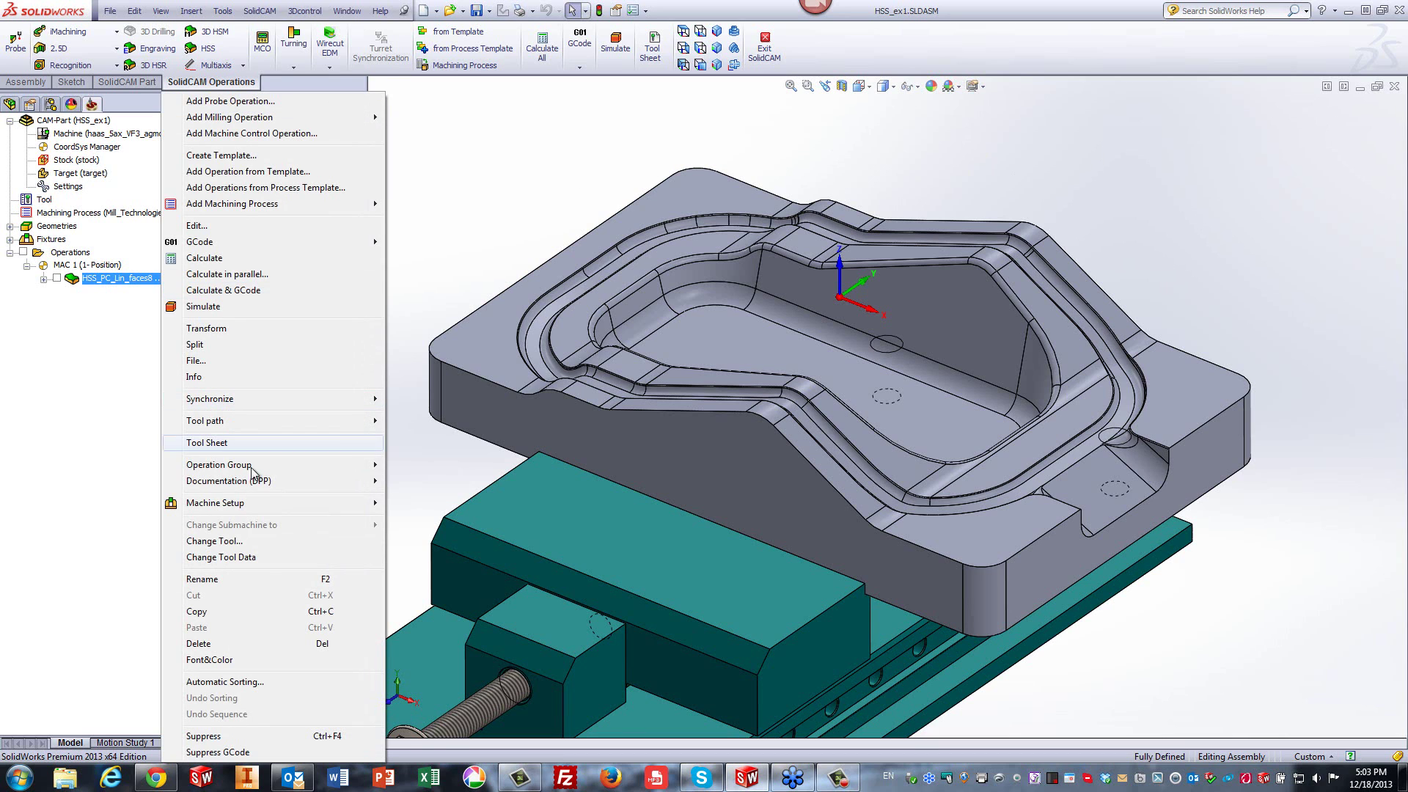
left_click(213, 644)
left_click(619, 353)
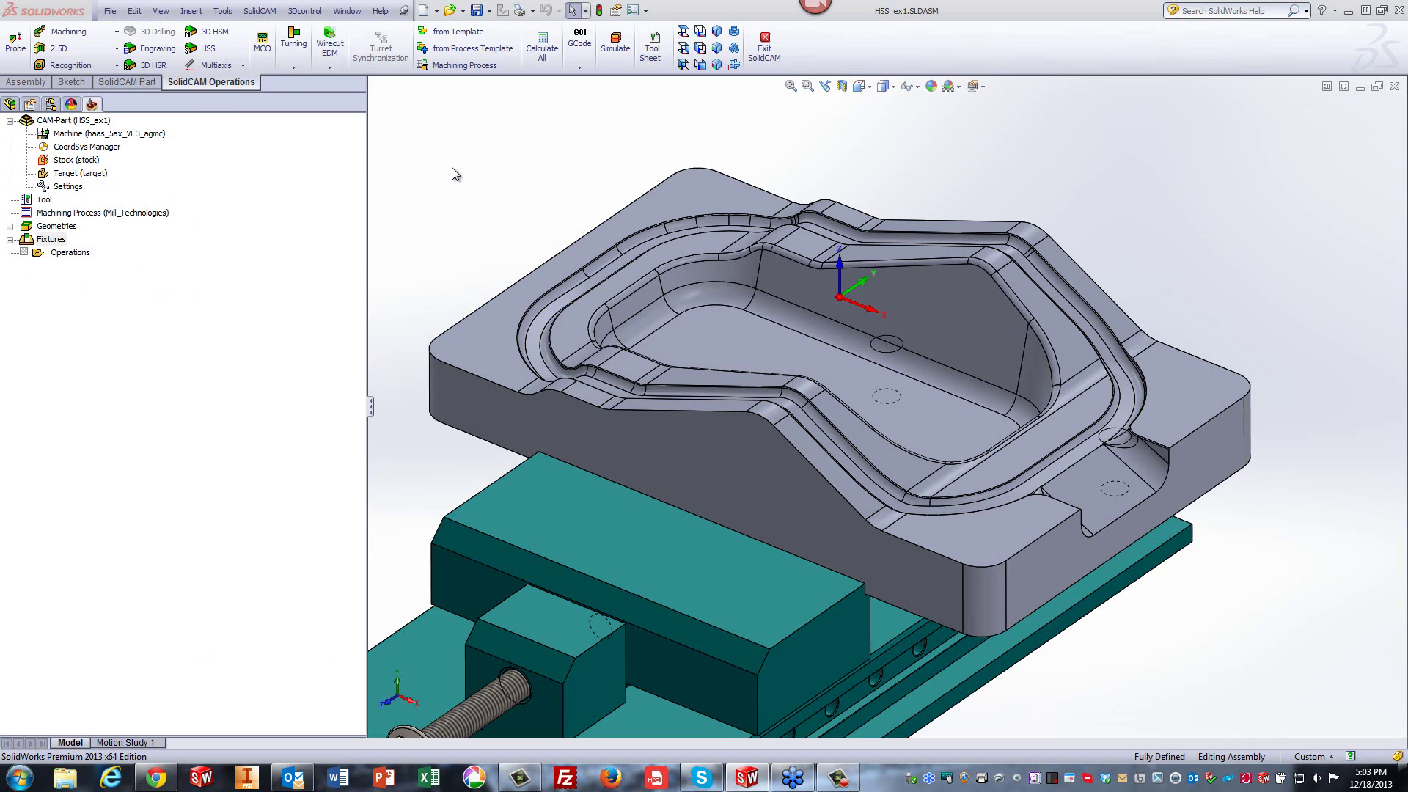
Add an iMachining operation with 3D Surfacing technology, using MAC 1 (1-Position) and the target geometry.
left_click(77, 256)
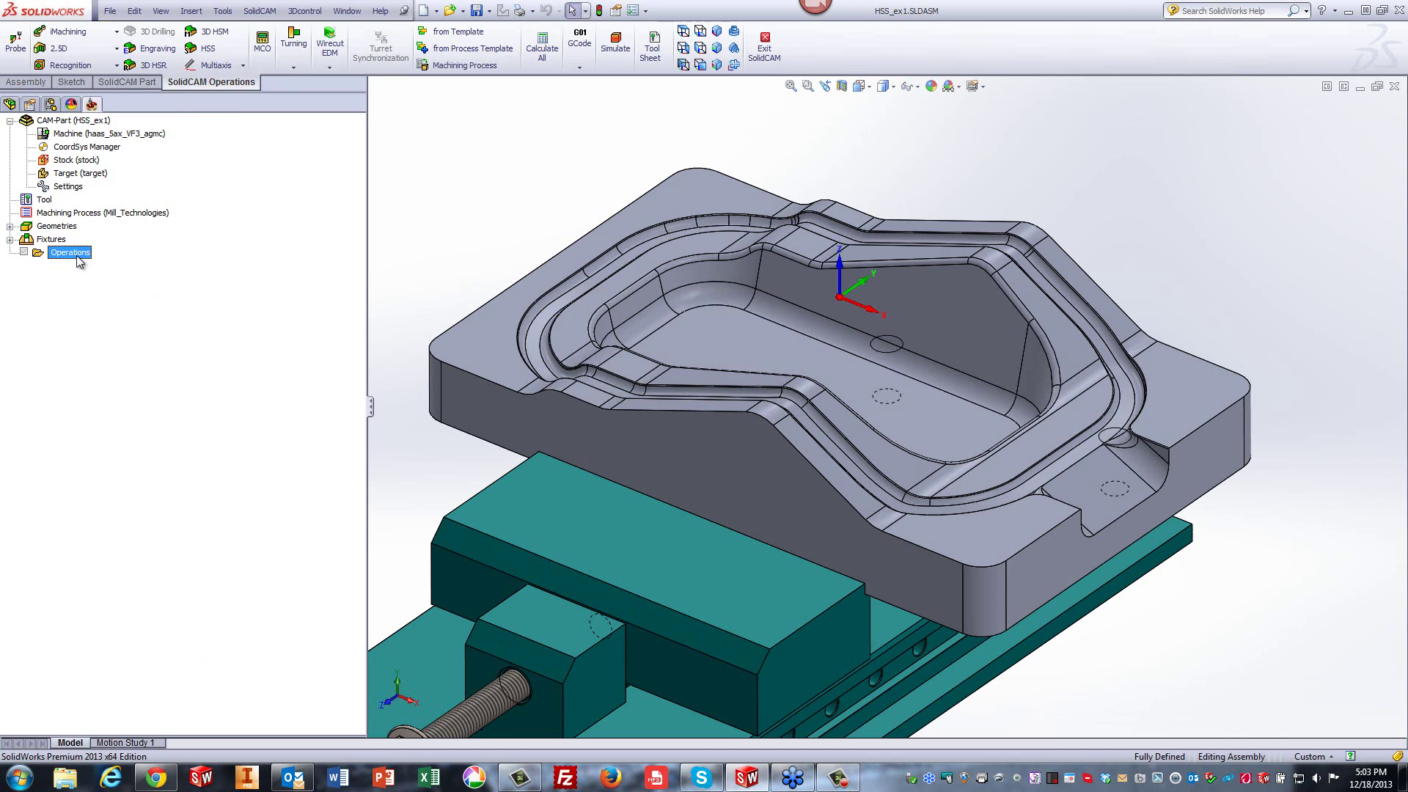
left_click(76, 34)
left_click(82, 65)
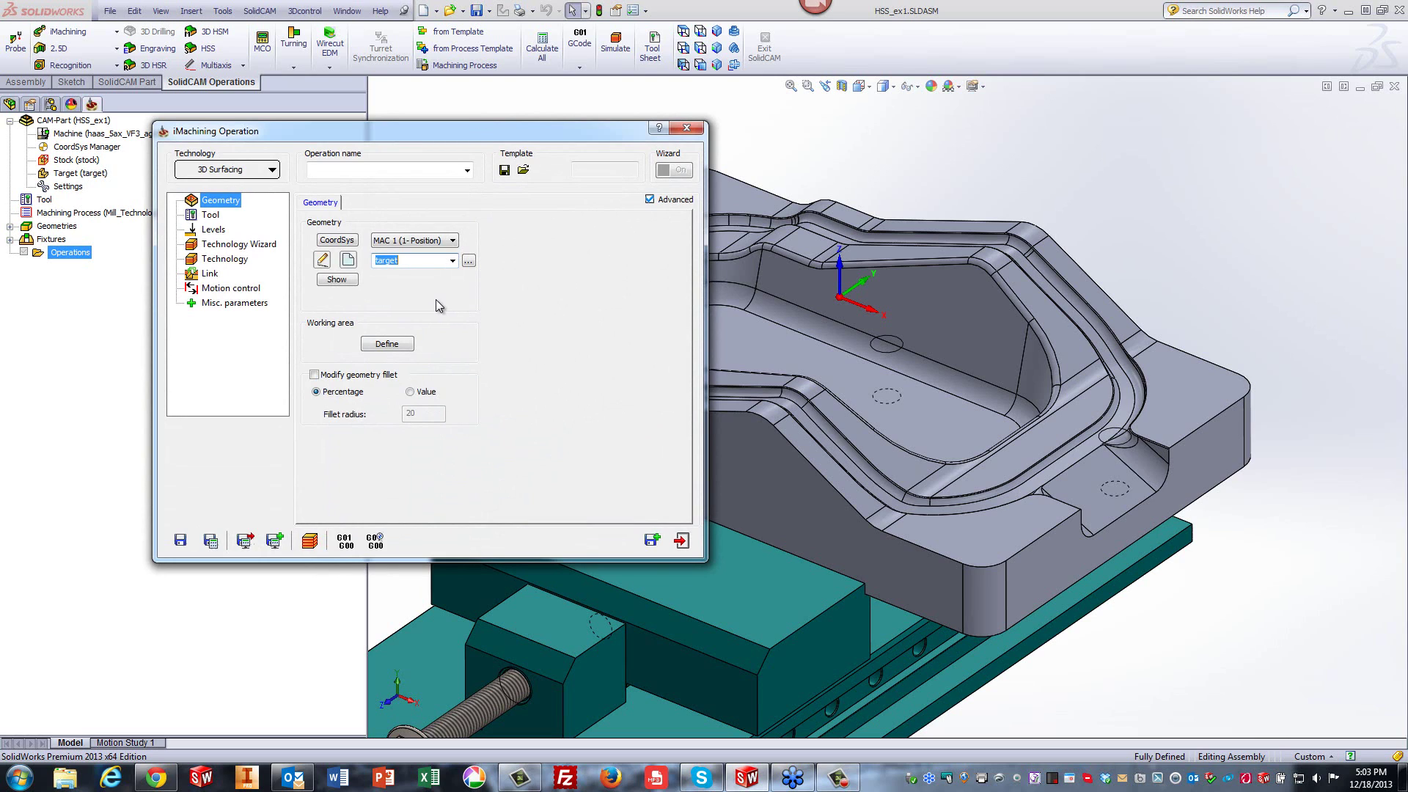
left_click(422, 261)
Assign tool number 1, the 12 mm end mill, to the iMachining operation.
left_click(212, 215)
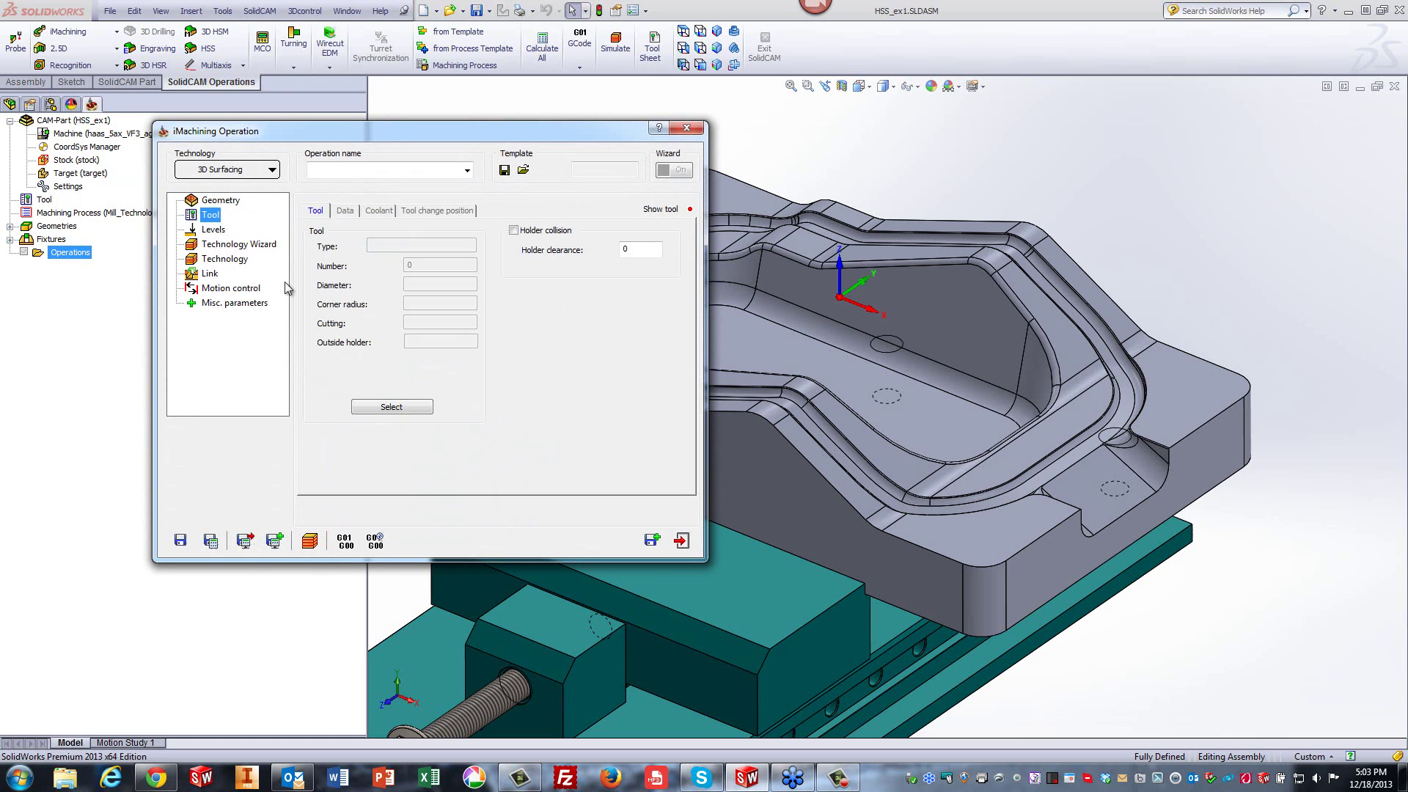
left_click(393, 407)
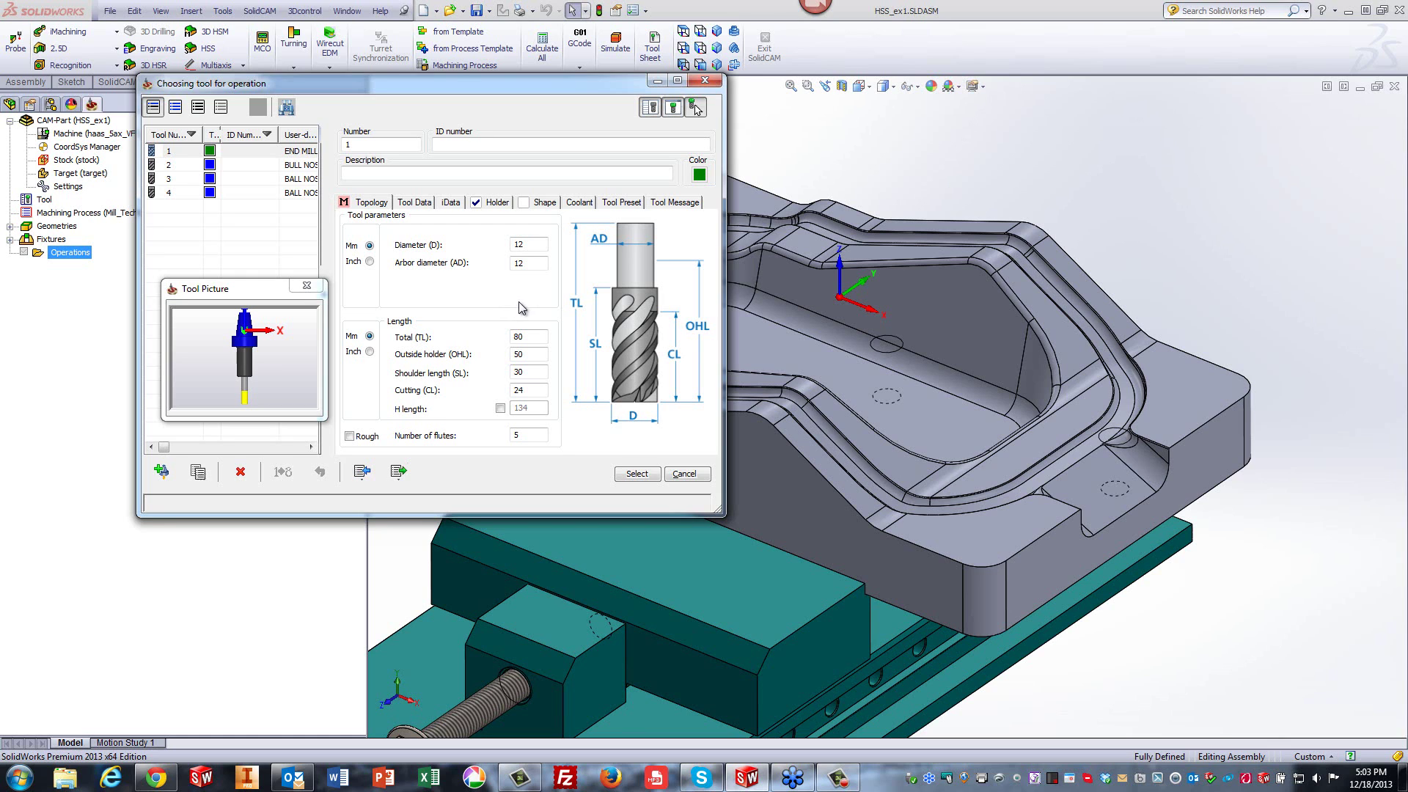
left_click(636, 474)
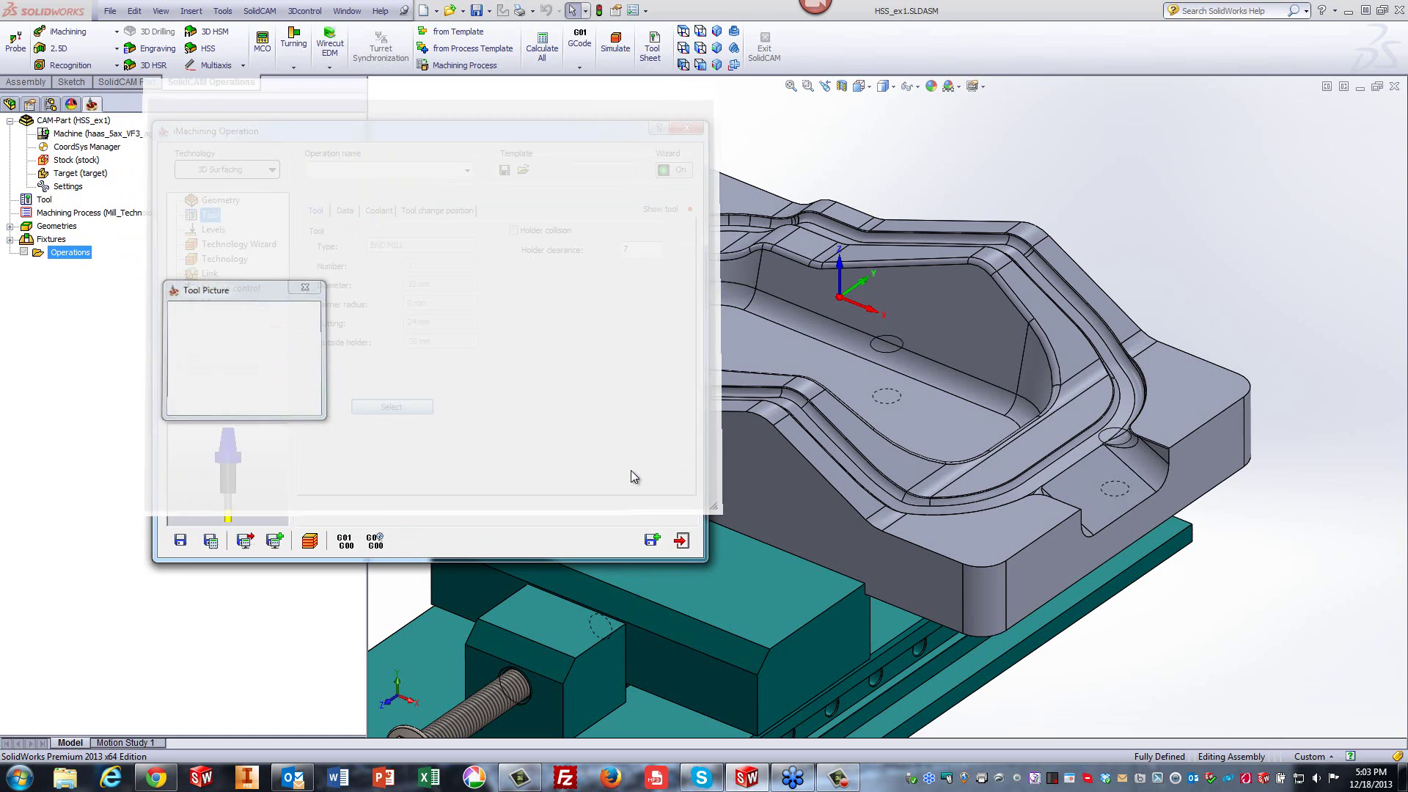
Review the levels and cutting conditions, set the floor offset to 0.38, and save and calculate the iMachining operation.
left_click(212, 232)
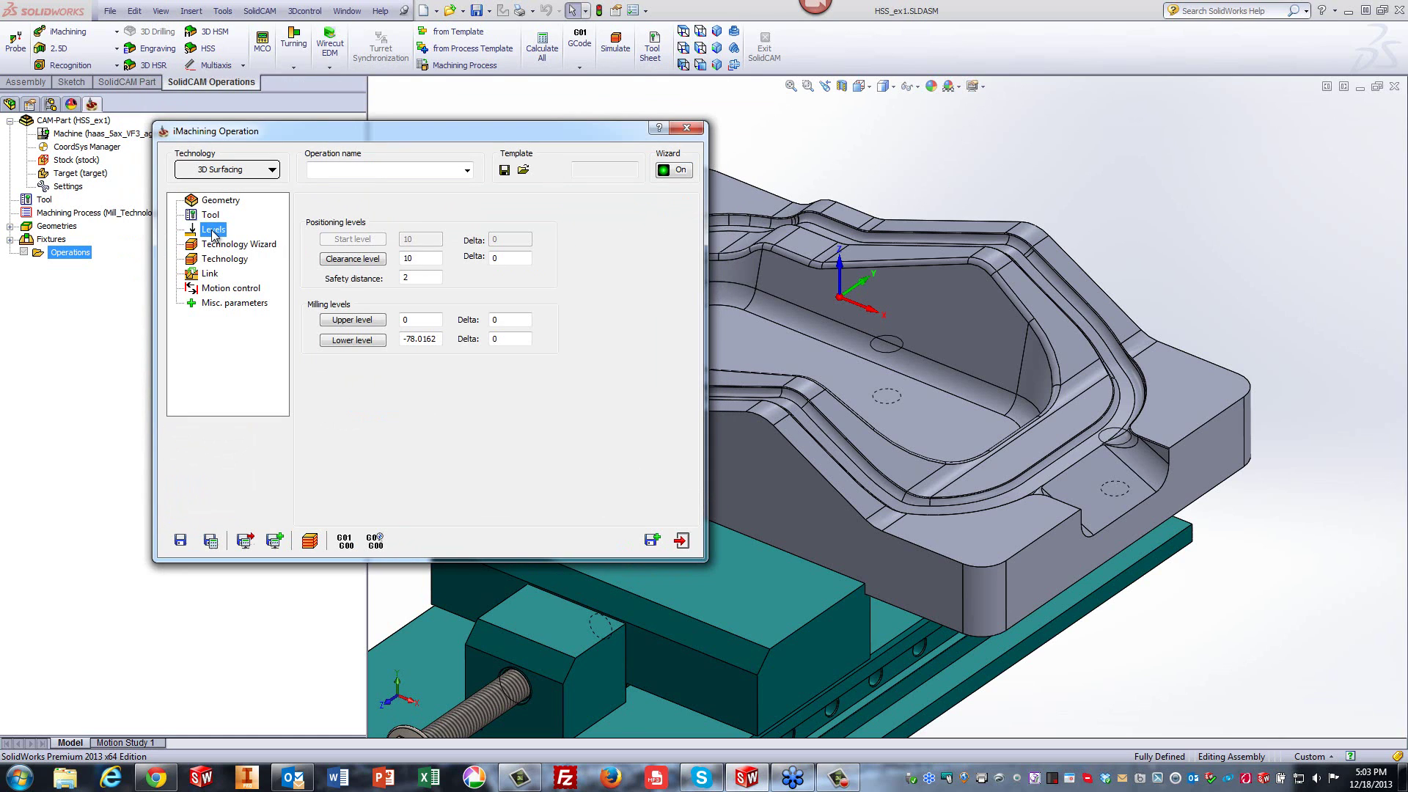
left_click(223, 246)
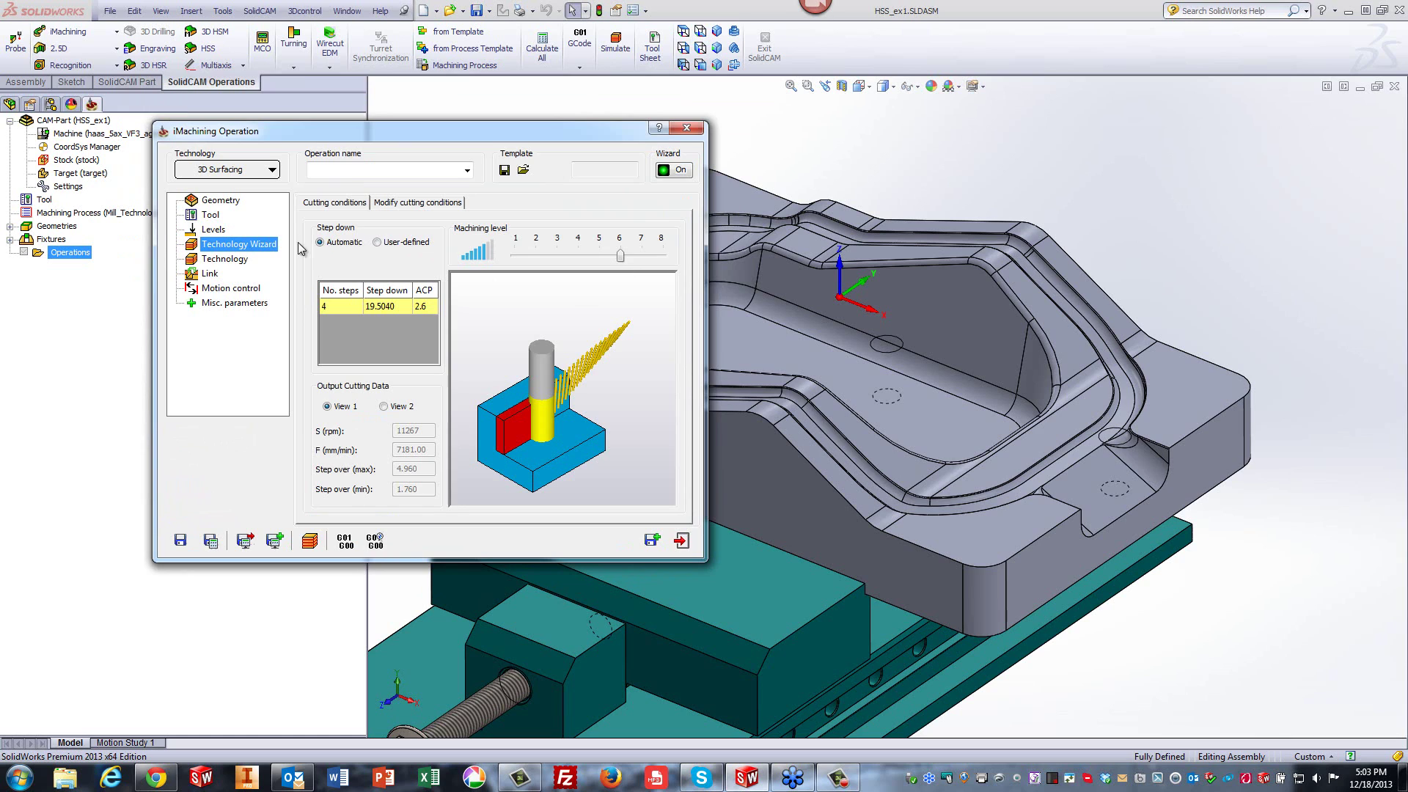
left_click(226, 260)
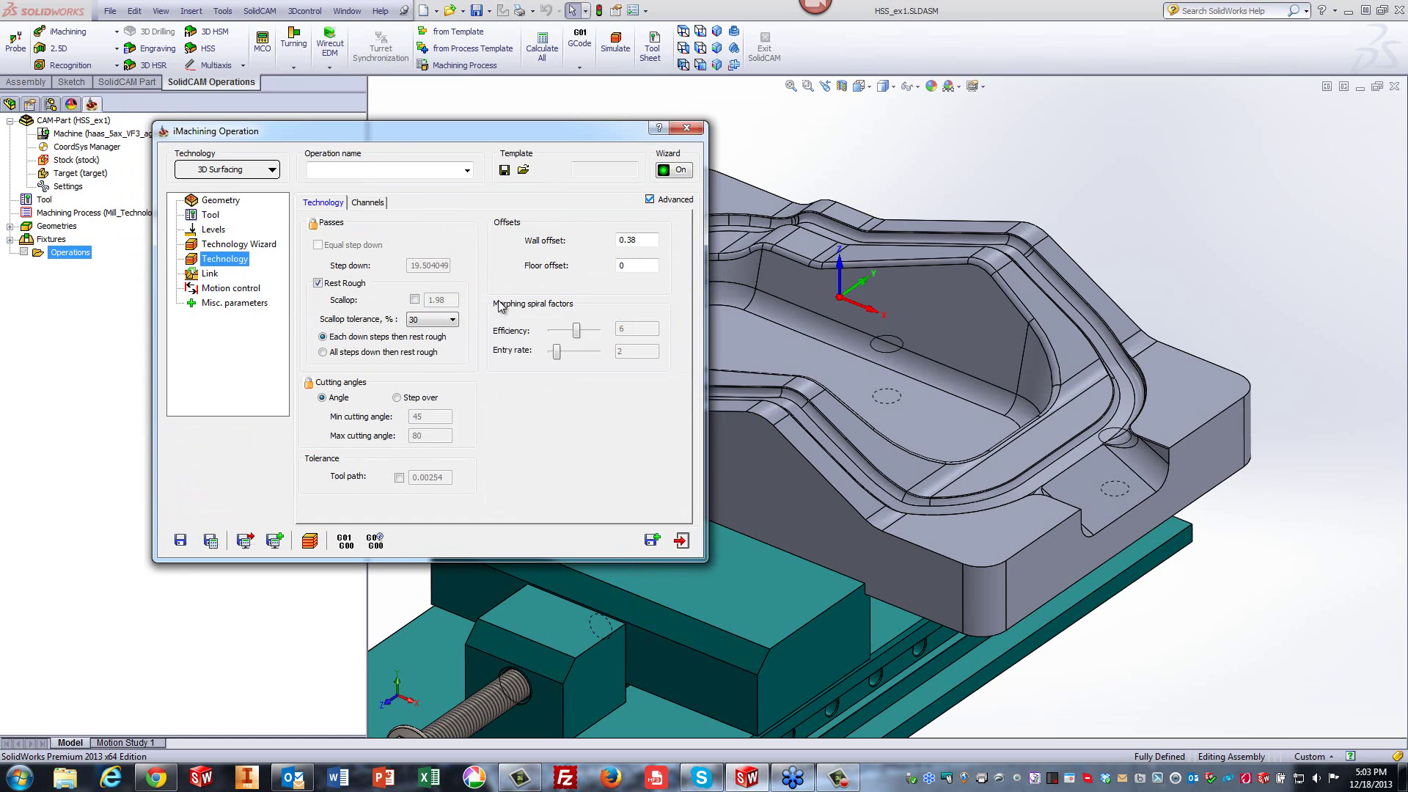
left_click(655, 239)
left_click(210, 542)
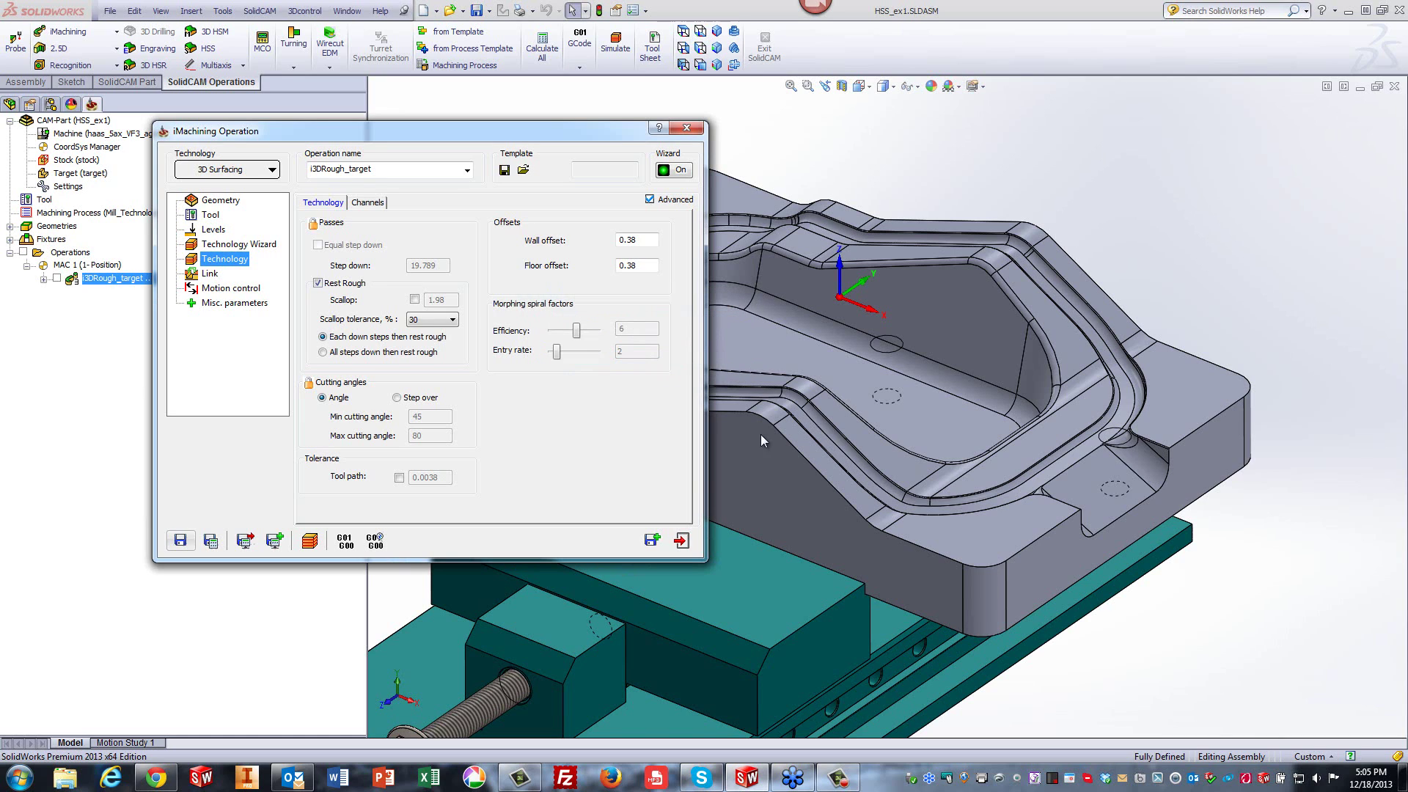
Simulate the roughing operation in Host CAD mode with Solid Verification enabled.
left_click(310, 541)
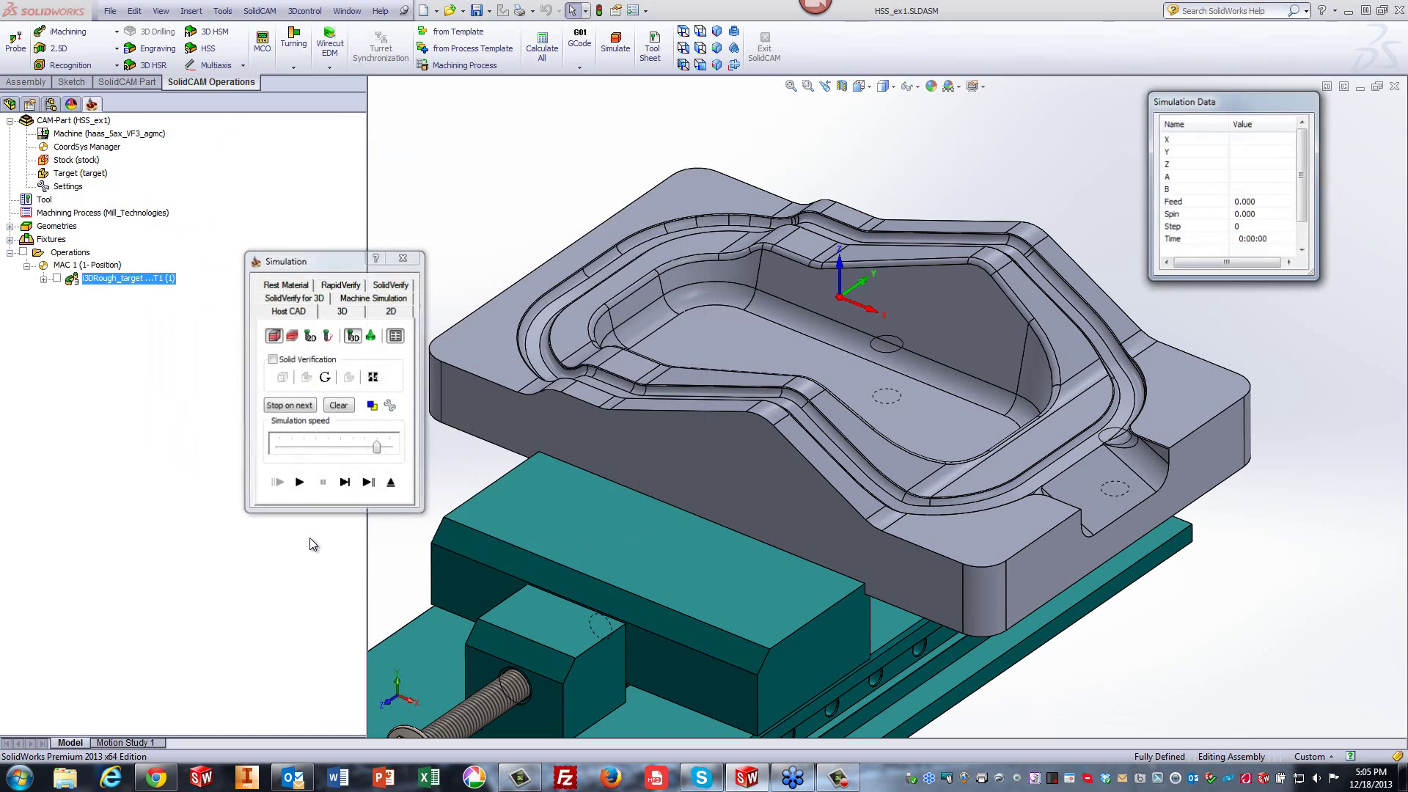
left_click(272, 360)
left_click(300, 482)
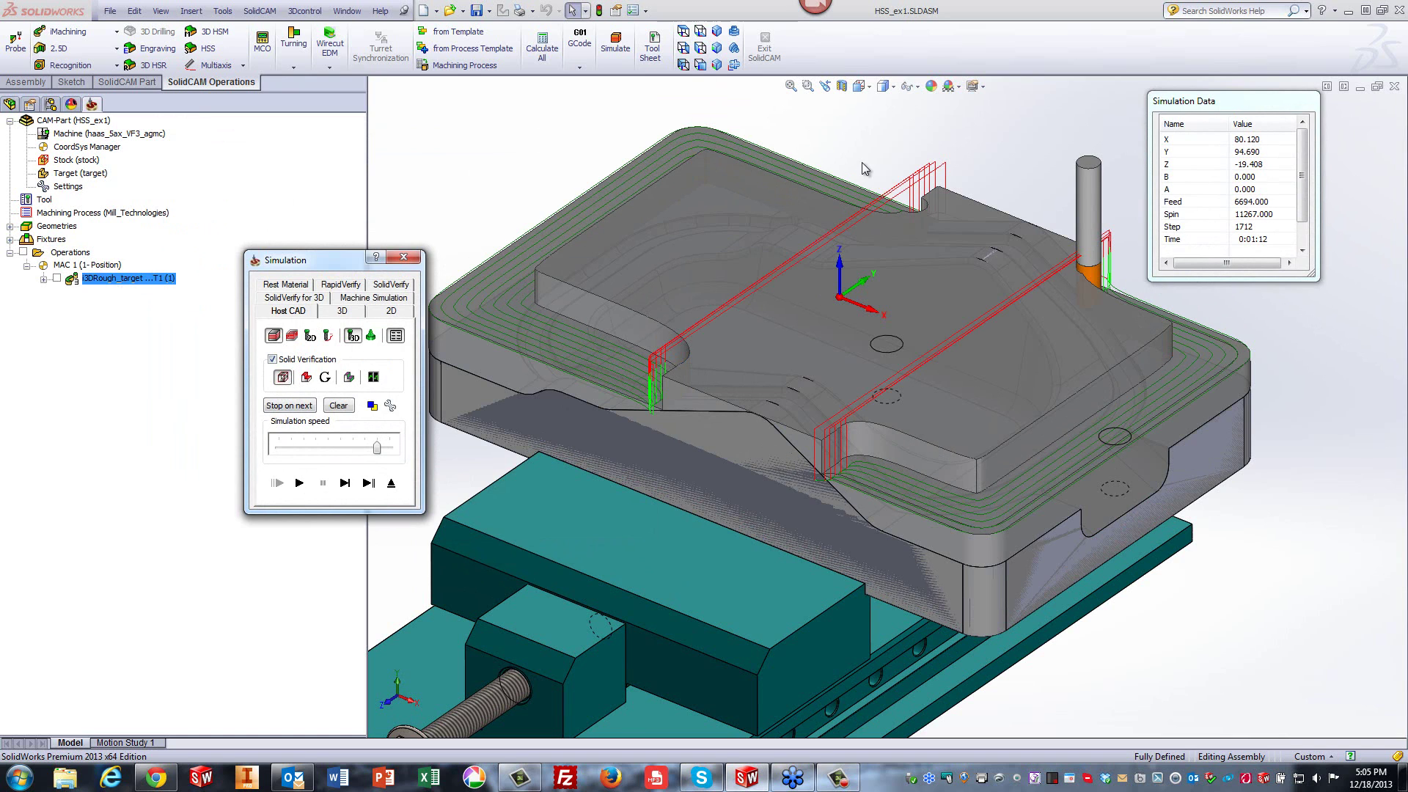
Continue the roughing simulation in the top view and pause it while the tool cuts the separating channels.
left_click(700, 65)
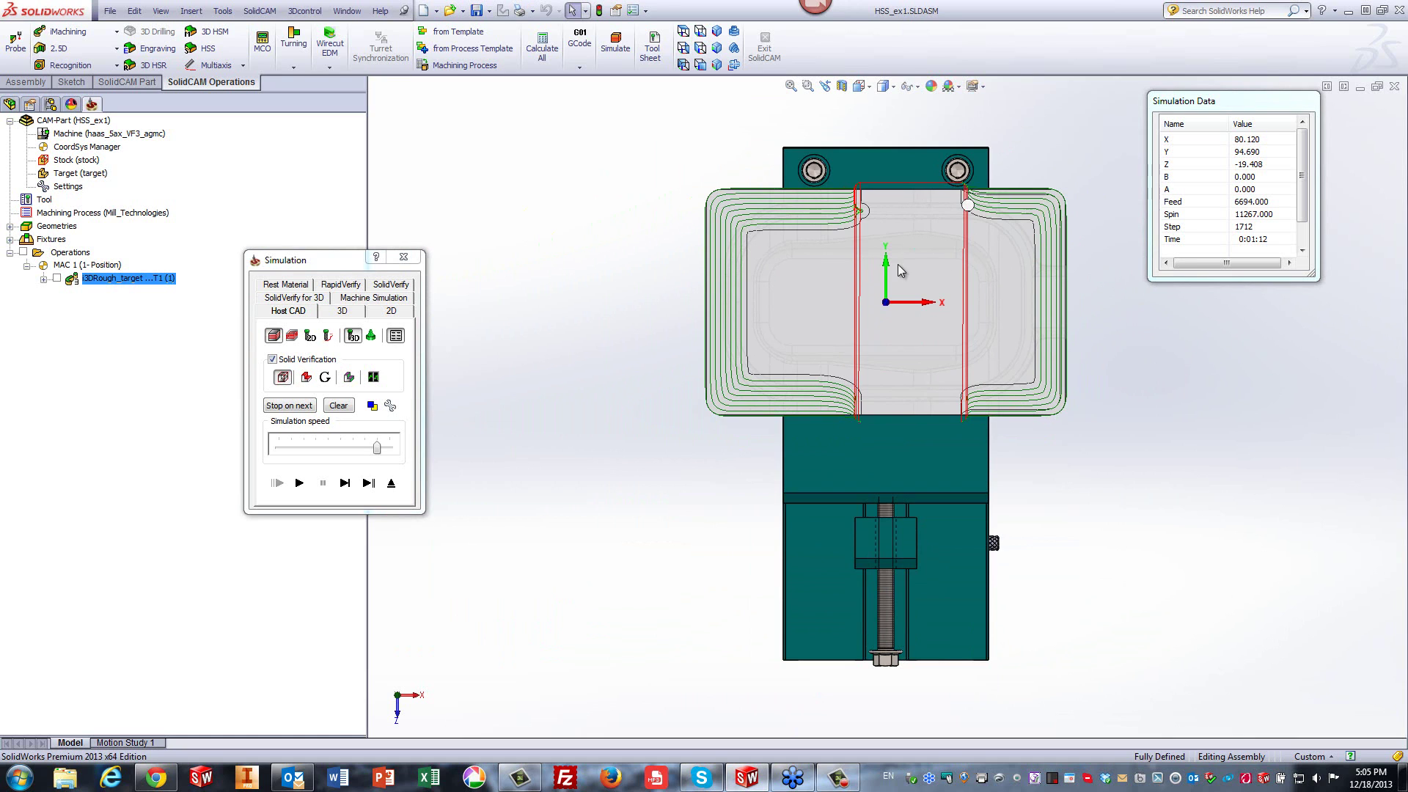
scroll(1035, 252, "down", 2)
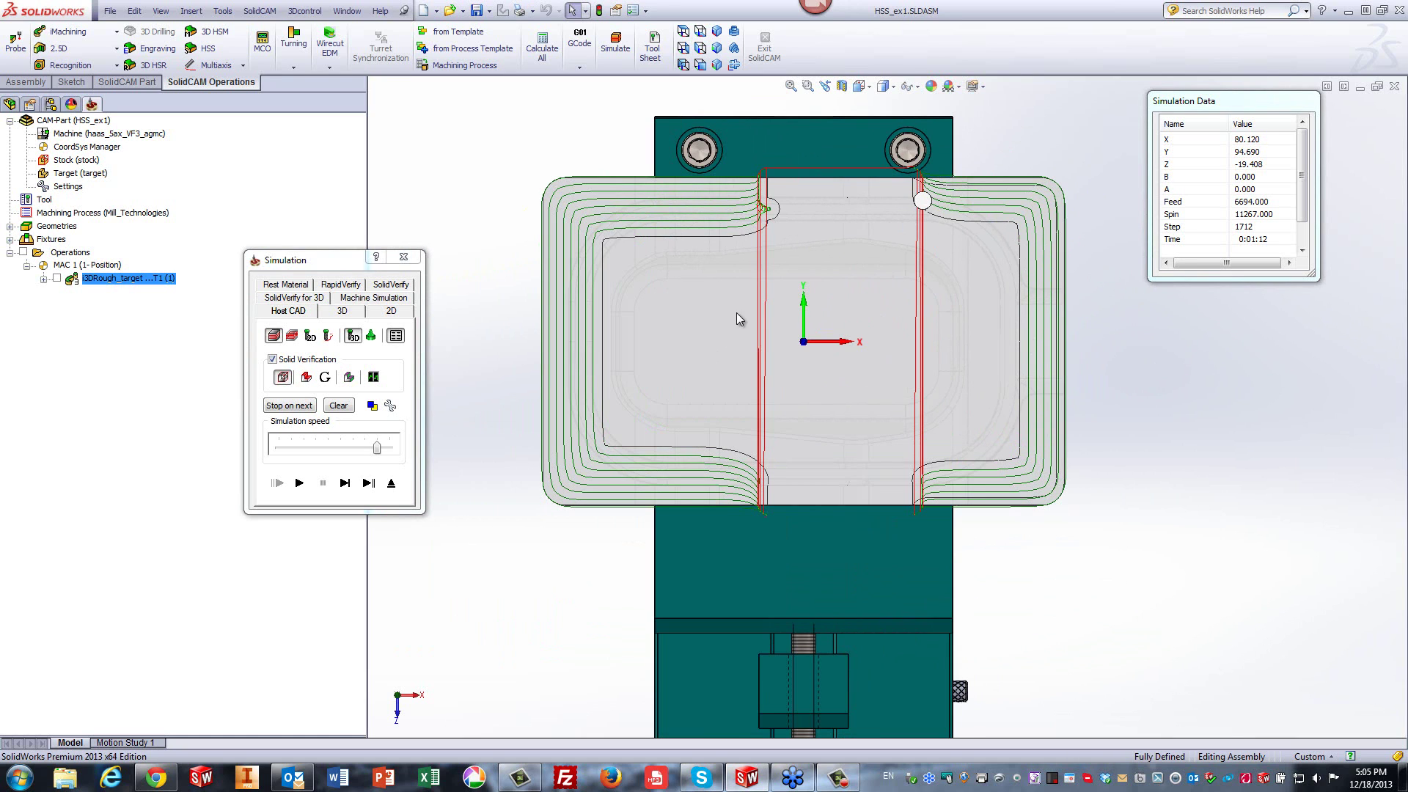
left_click(298, 482)
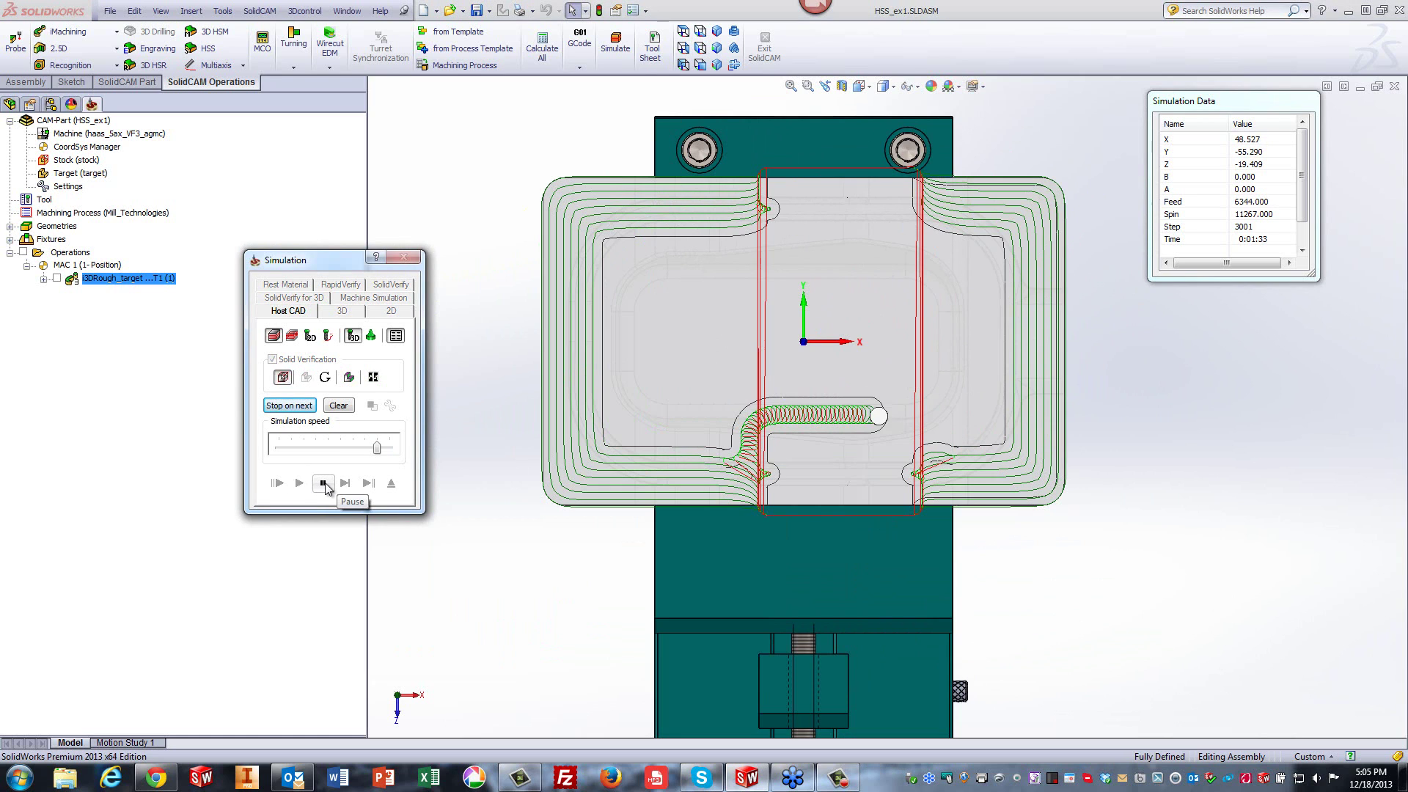
left_click(325, 486)
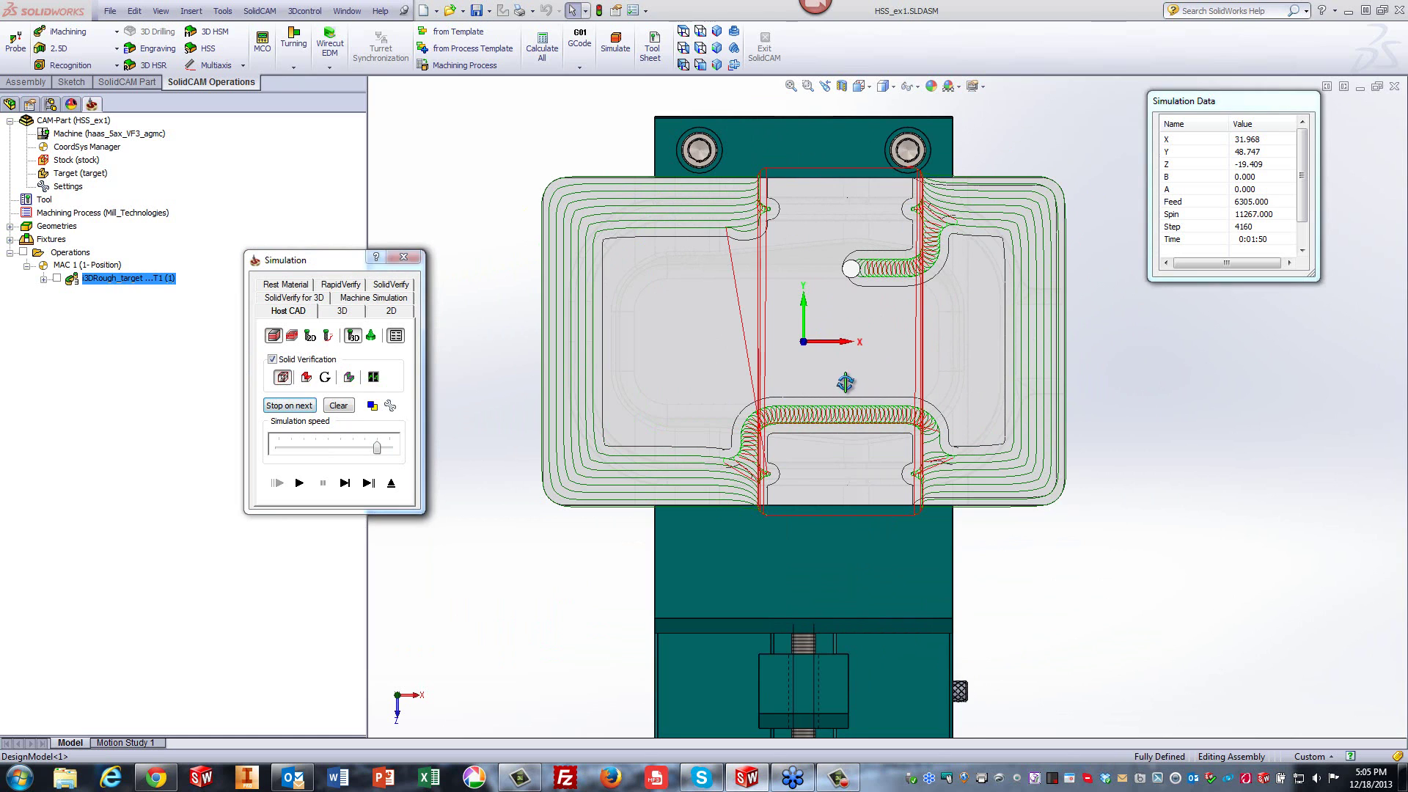
Resume the simulation in a tilted view to examine the rest roughing, and clear the displayed toolpath.
middle_click_drag(861, 389, 852, 302)
scroll(849, 296, "up", 6)
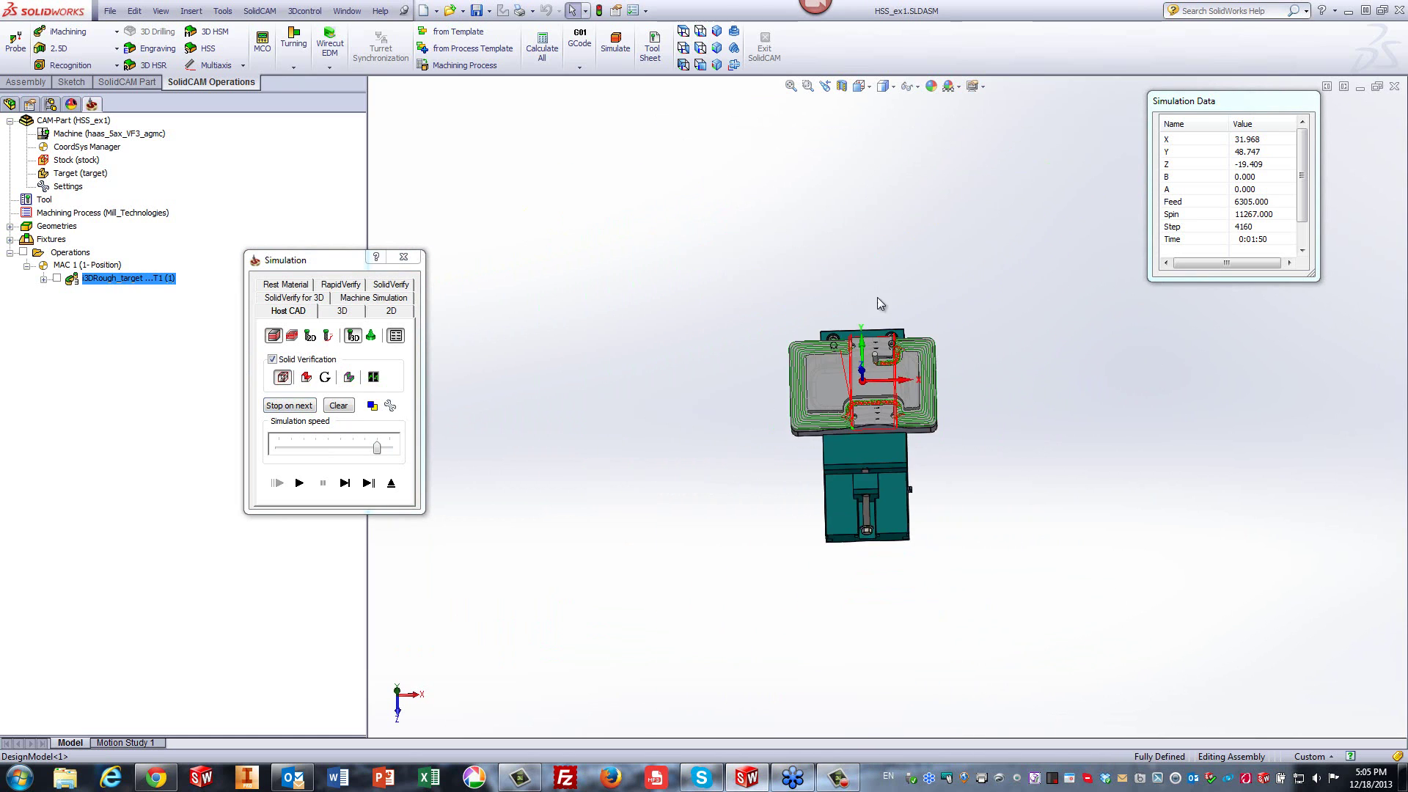
scroll(889, 376, "down", 8)
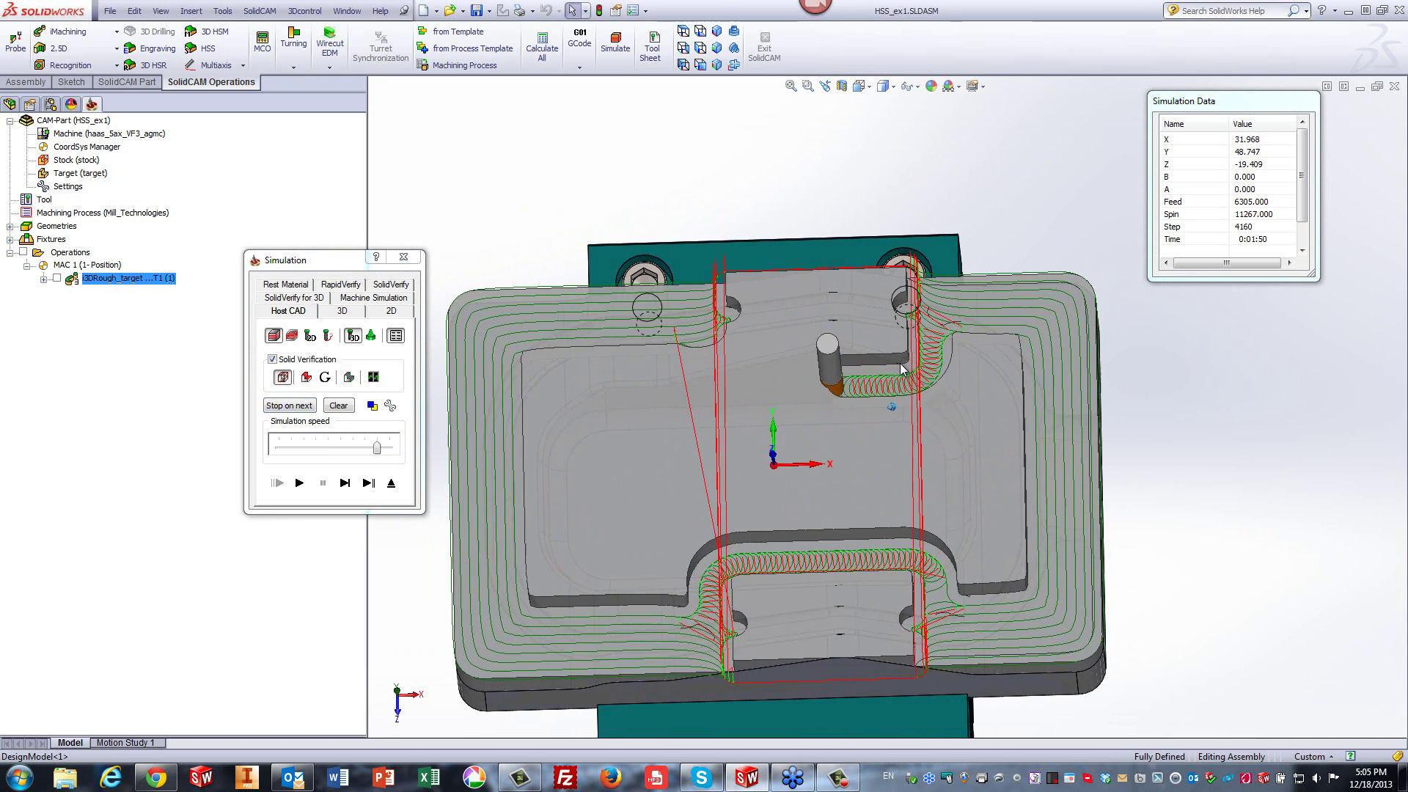
left_click(341, 482)
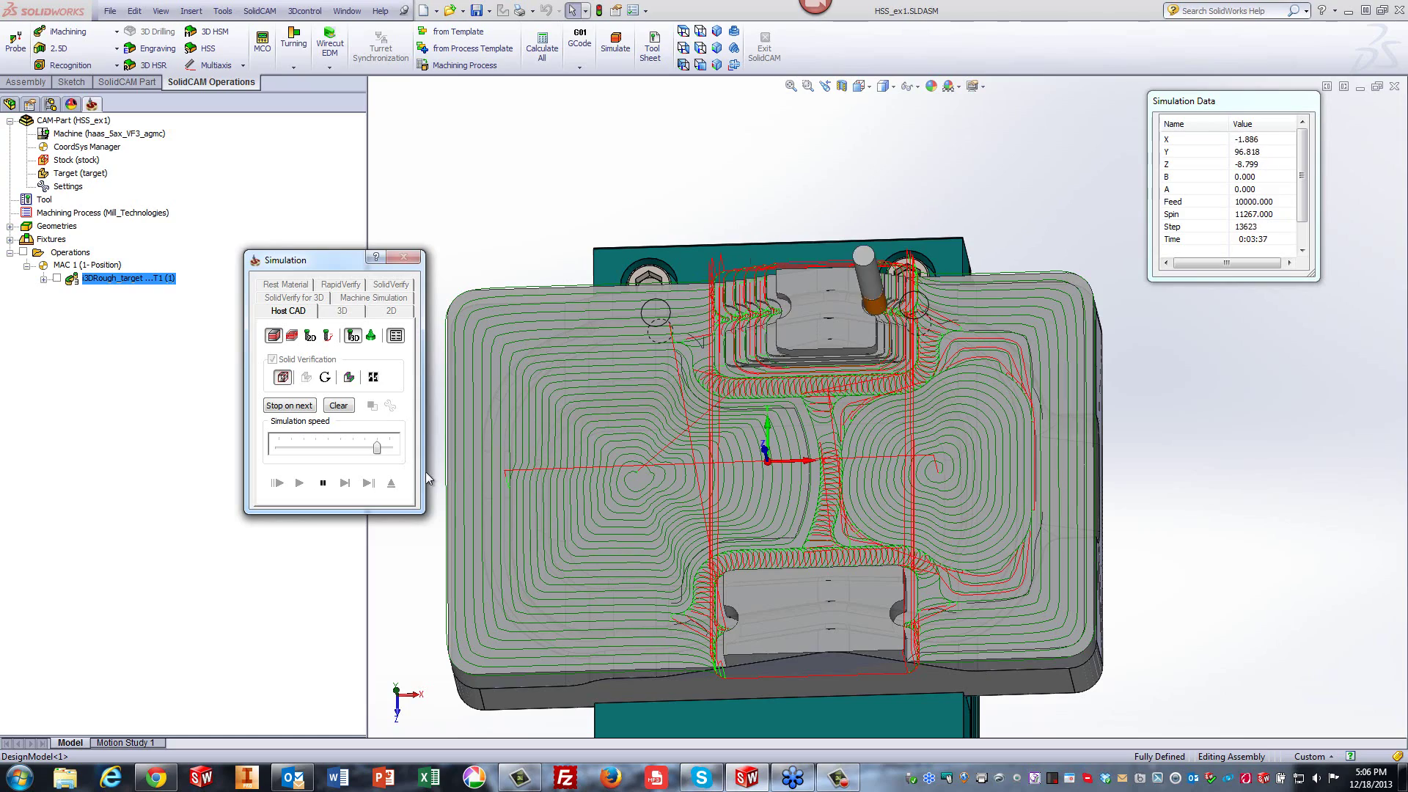
middle_click_drag(1153, 444, 855, 397)
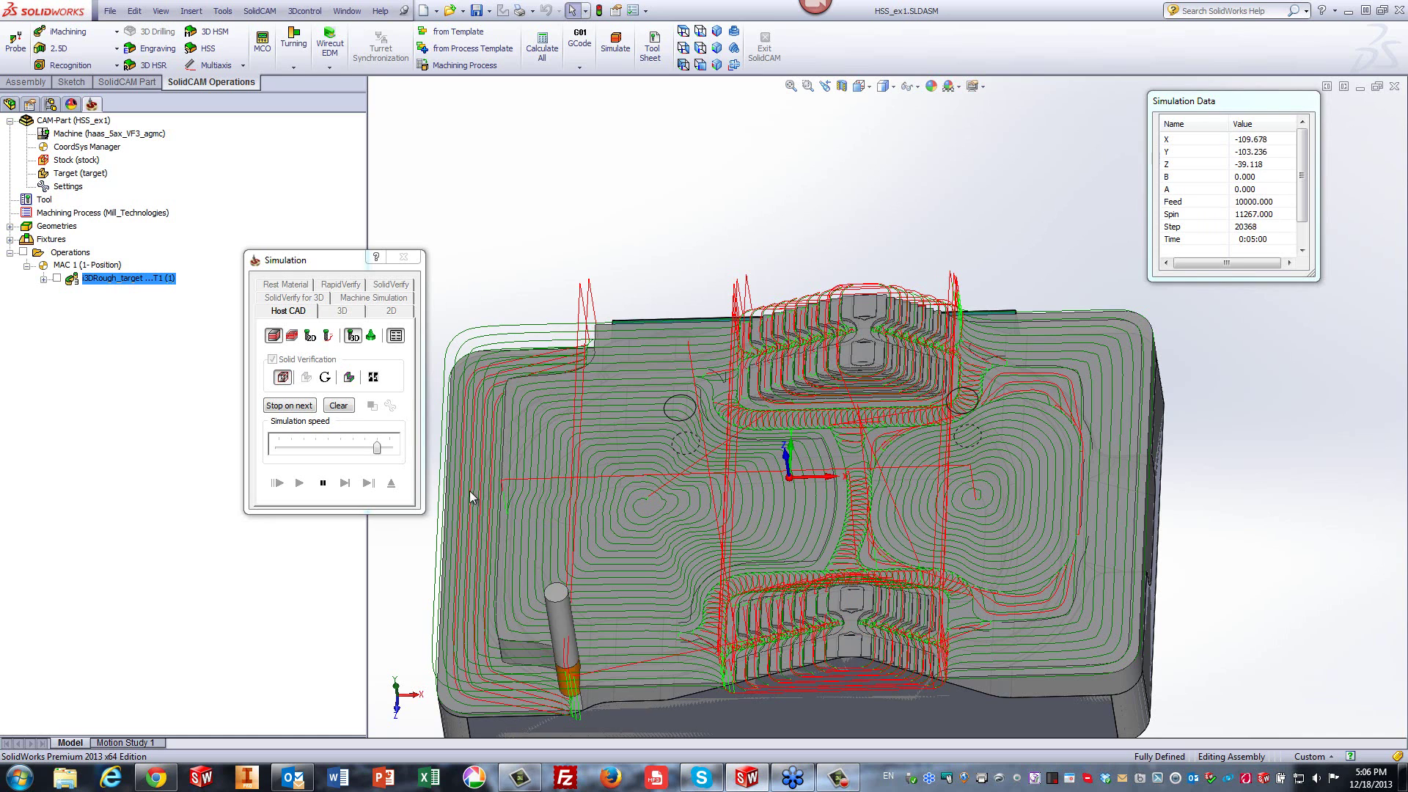
left_click(338, 405)
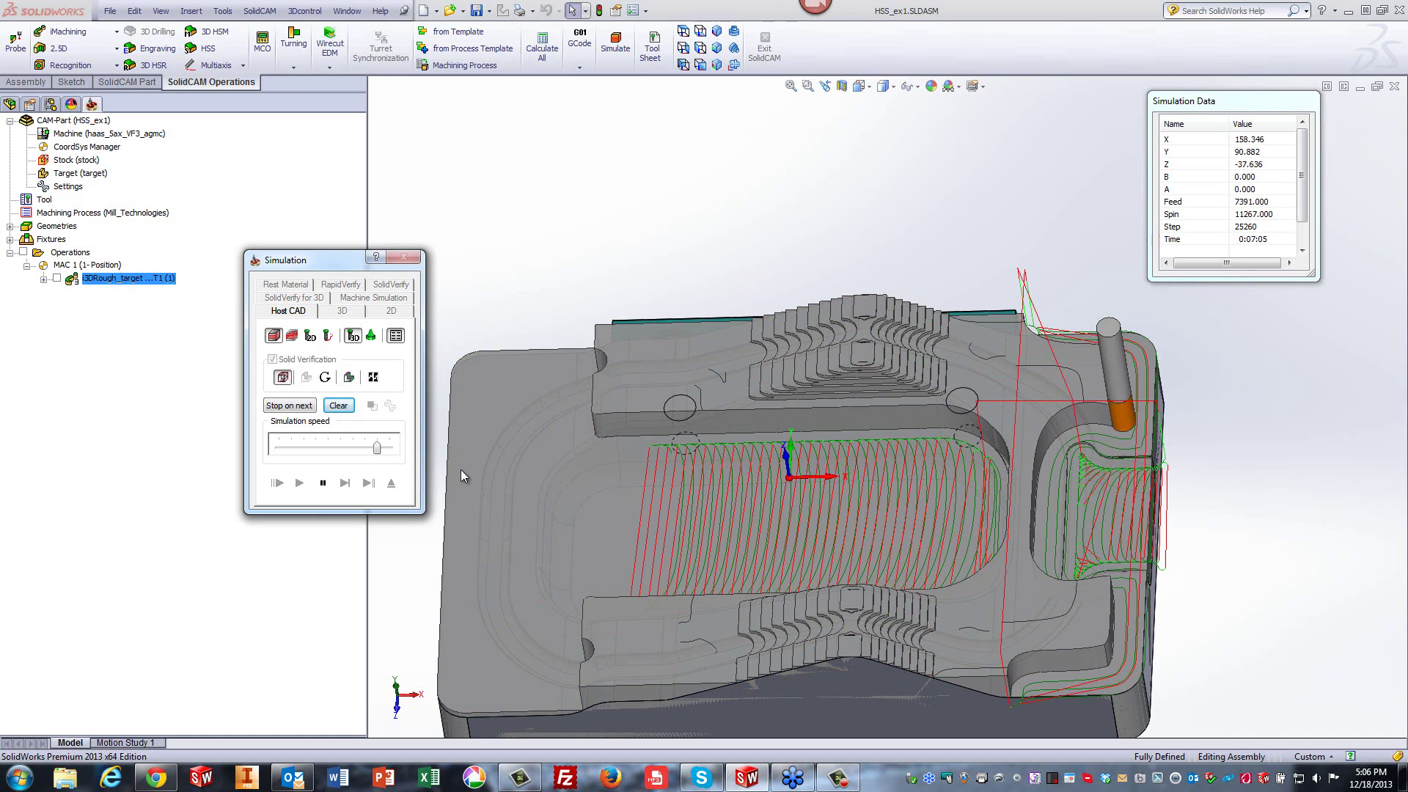
Raise the simulation speed to maximum and follow the rest of the roughing from closer tilted views.
left_click_drag(377, 447, 389, 448)
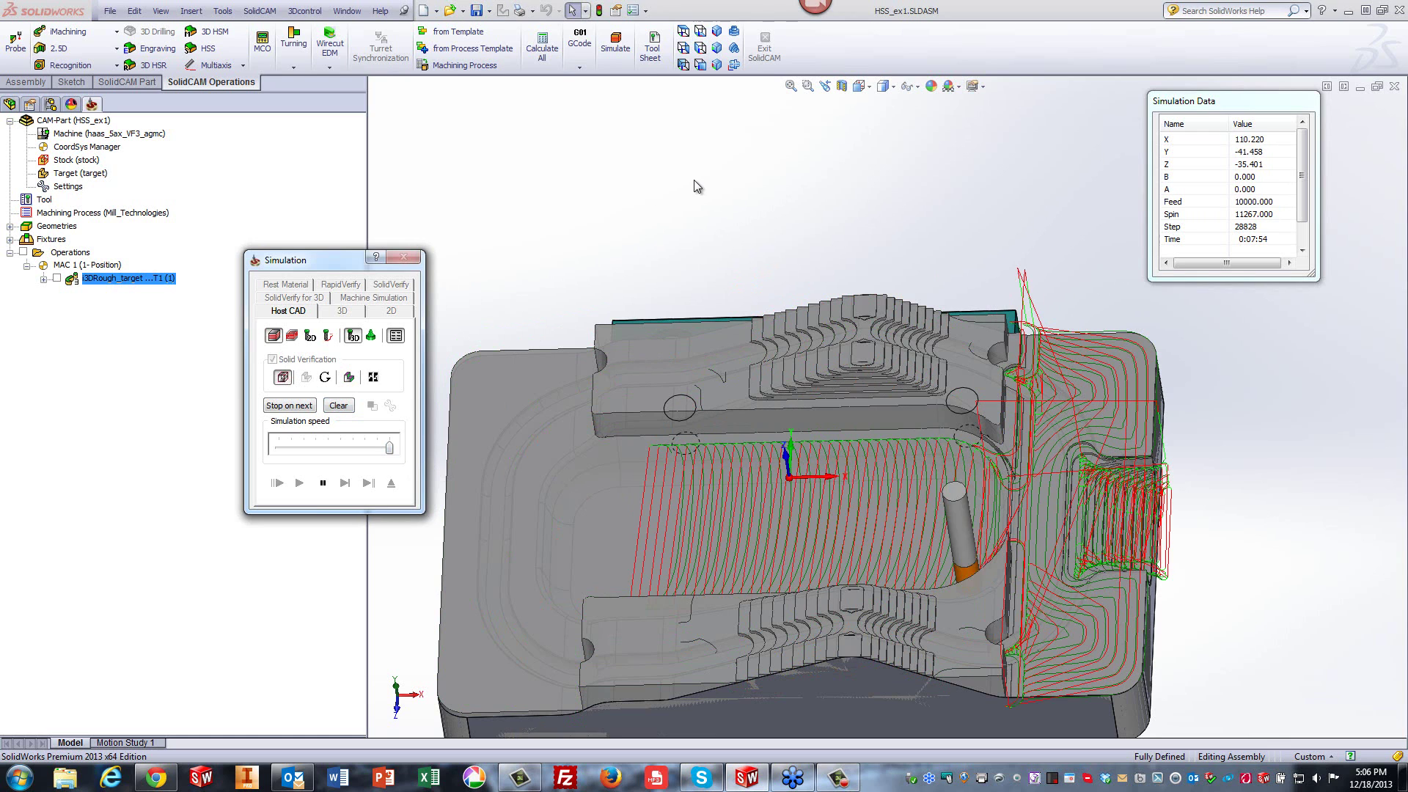
left_click(1311, 454)
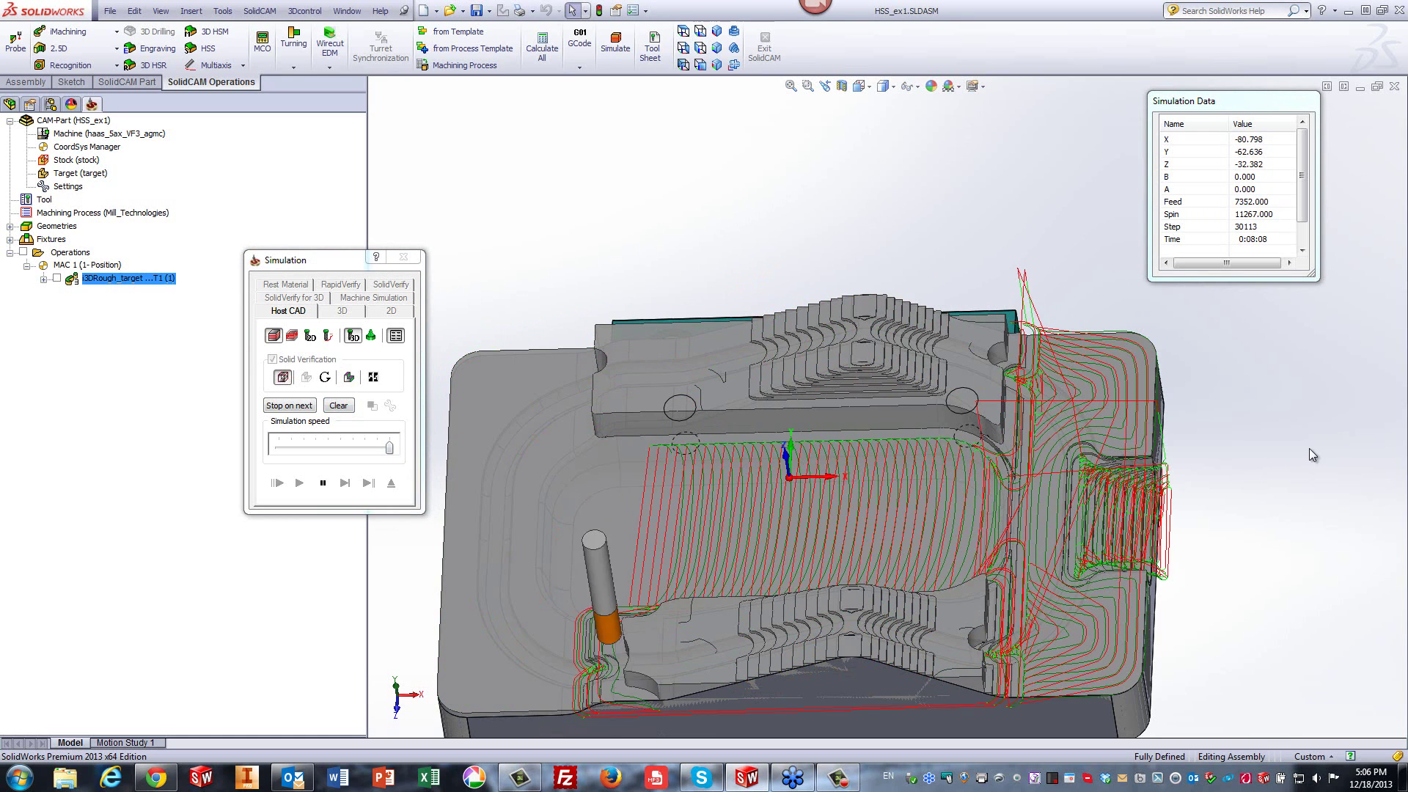
middle_click_drag(1310, 449, 1109, 523)
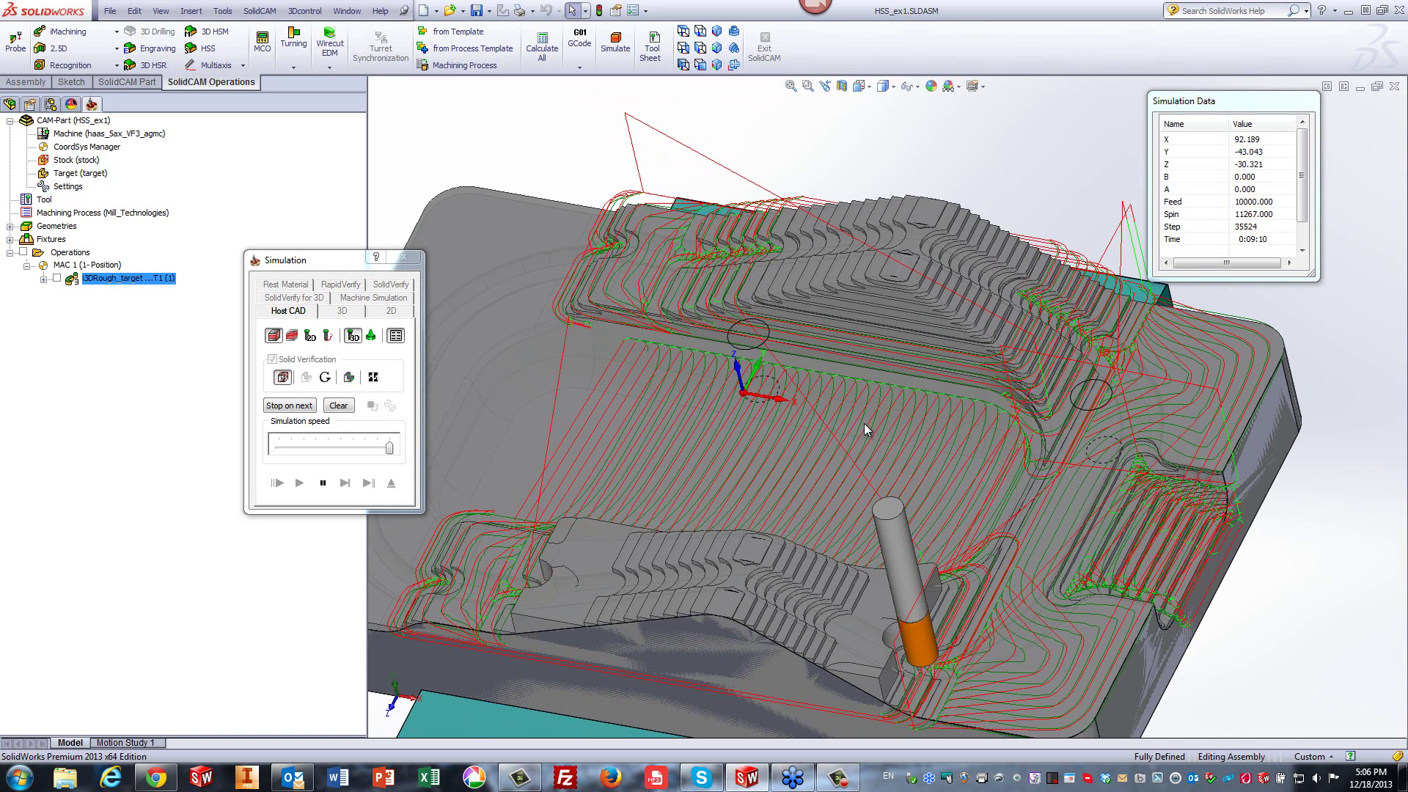
middle_click_drag(858, 473, 847, 505)
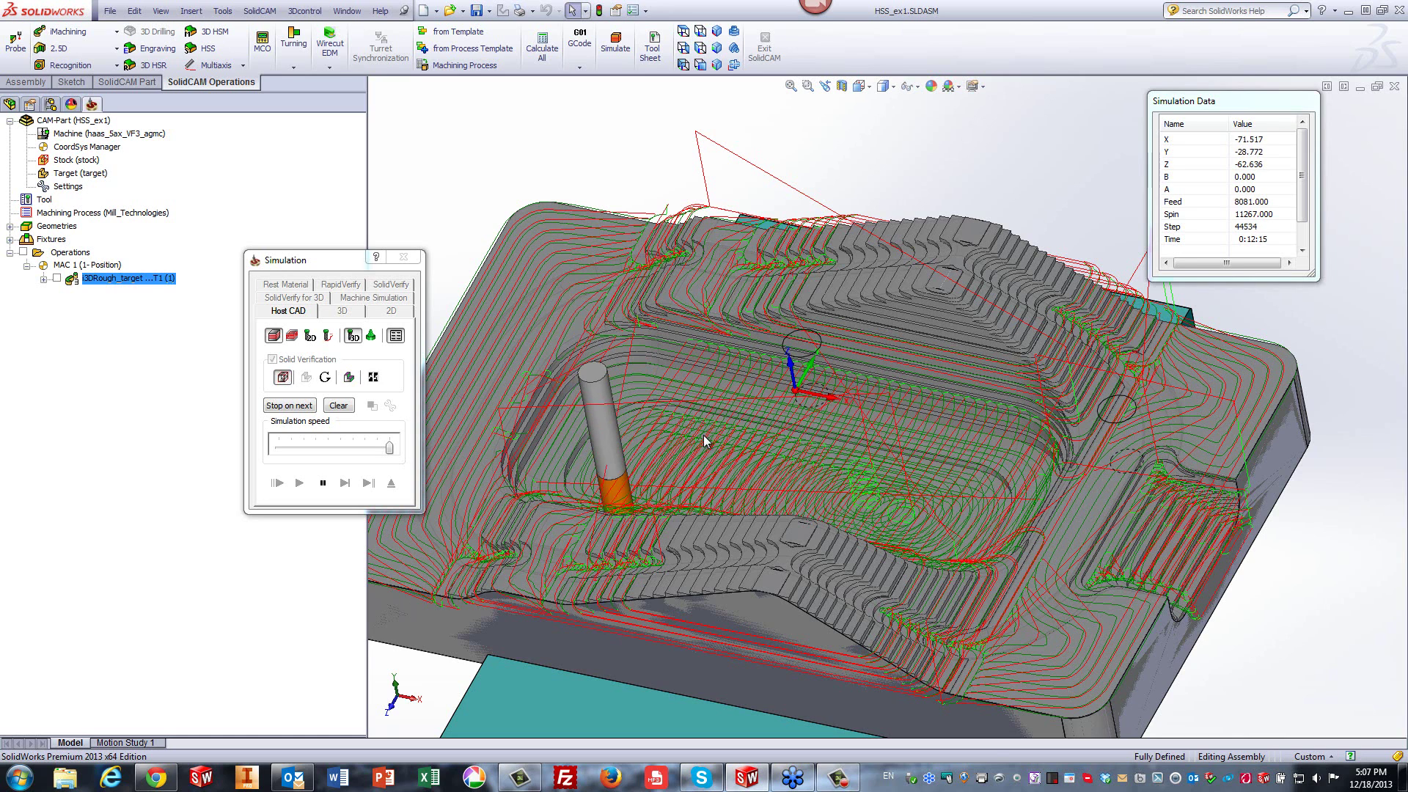
Clear the displayed toolpath to examine the roughed part, and exit the simulation and the iMachining operation.
left_click(338, 406)
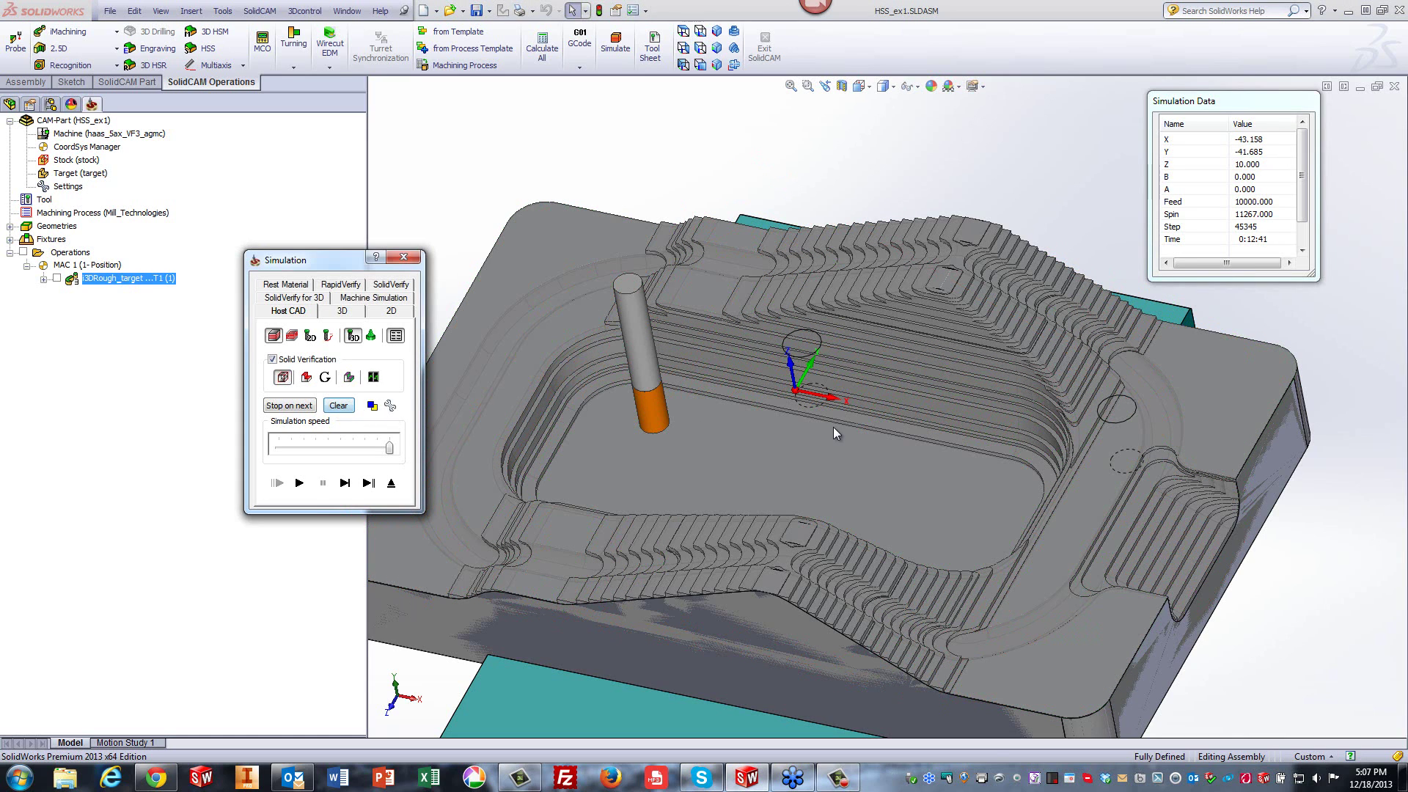
left_click(964, 143)
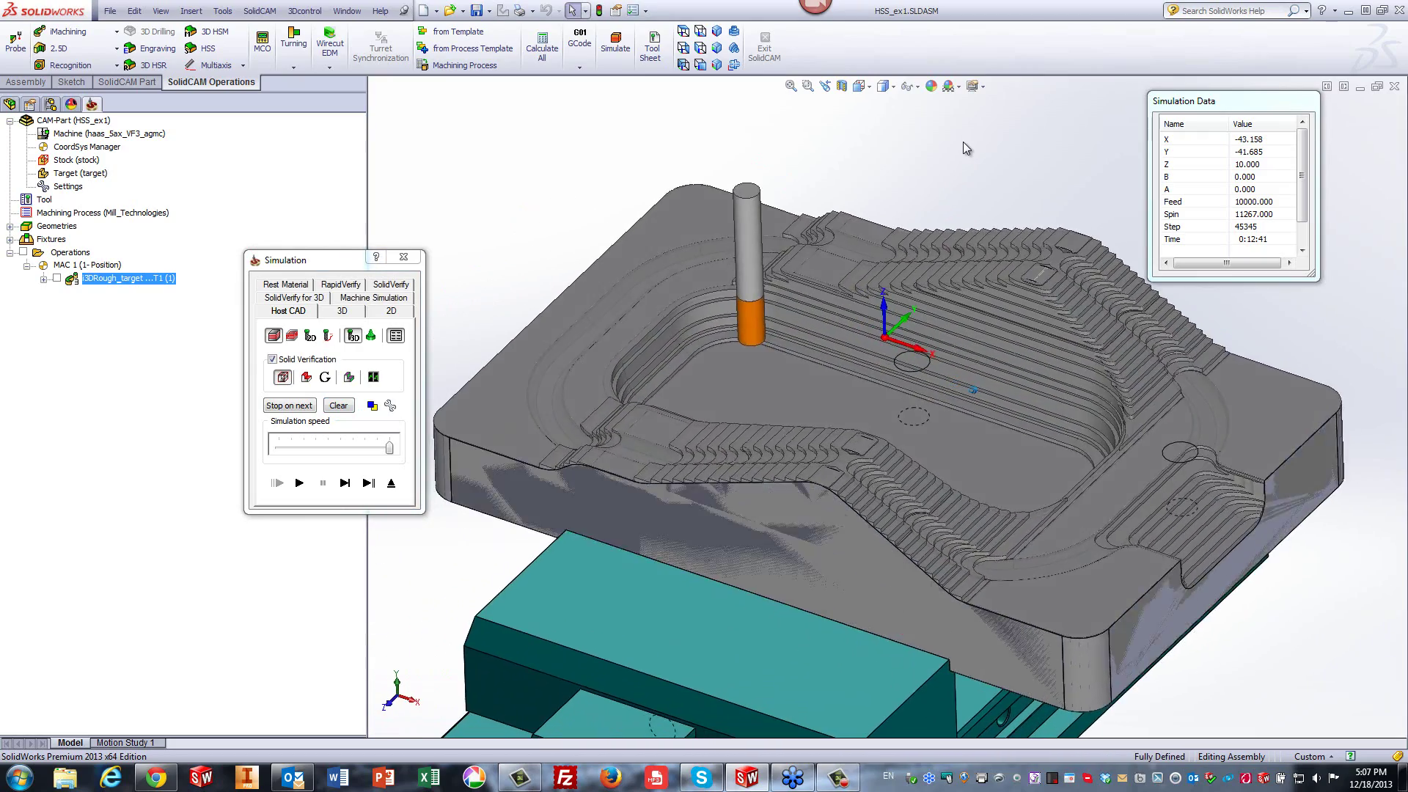
left_click(391, 483)
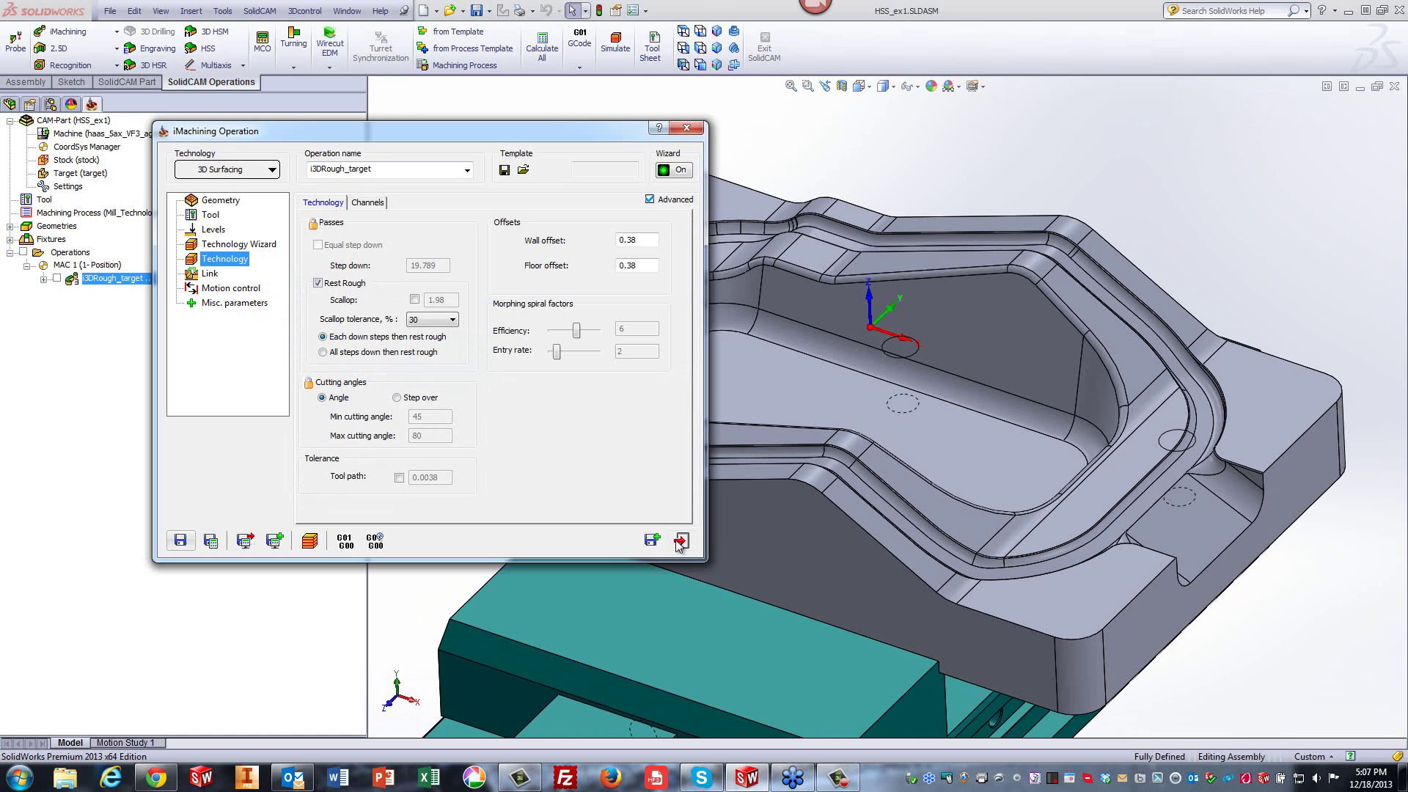
left_click(677, 541)
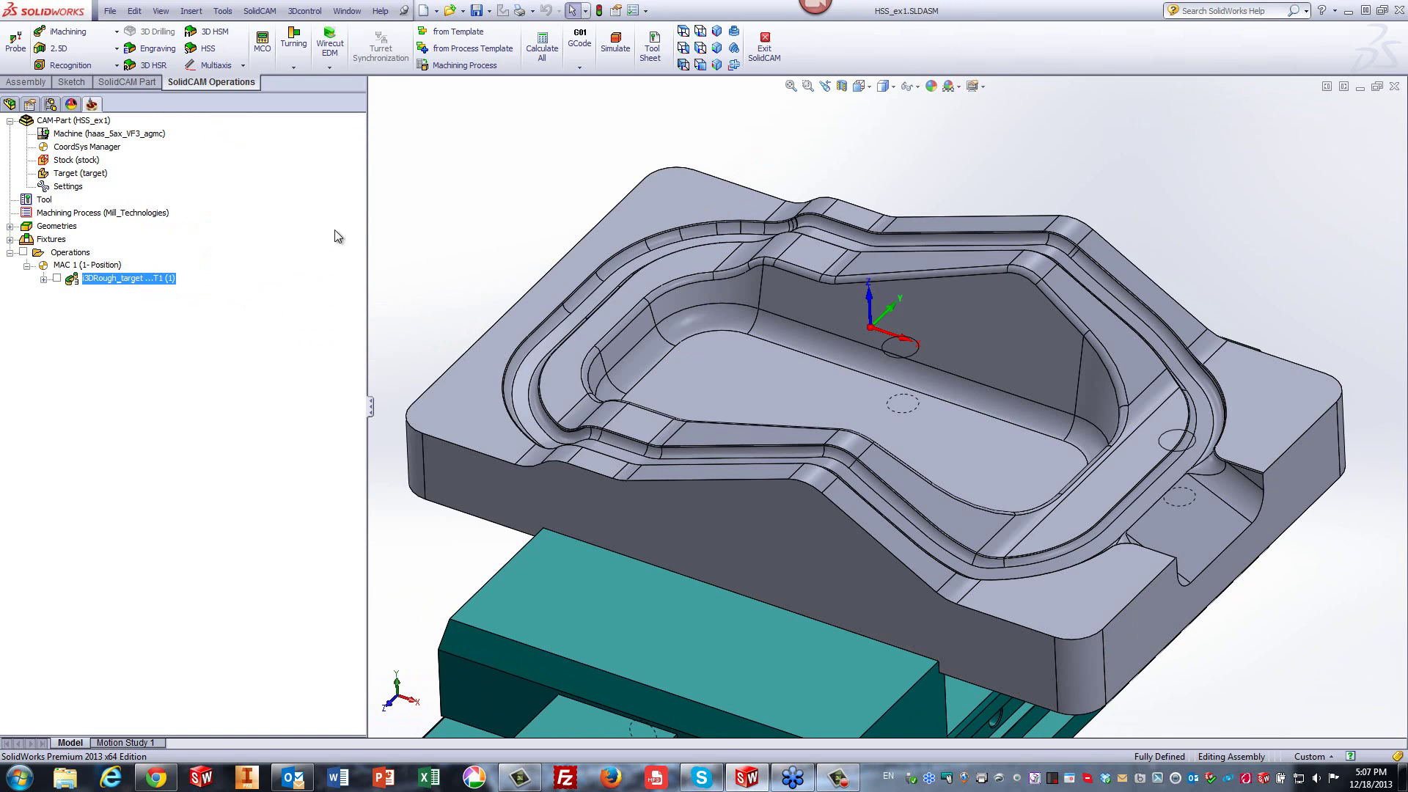
Add an HSS operation, review the available technologies, and choose Parallel cuts with the Linear option.
left_click(204, 49)
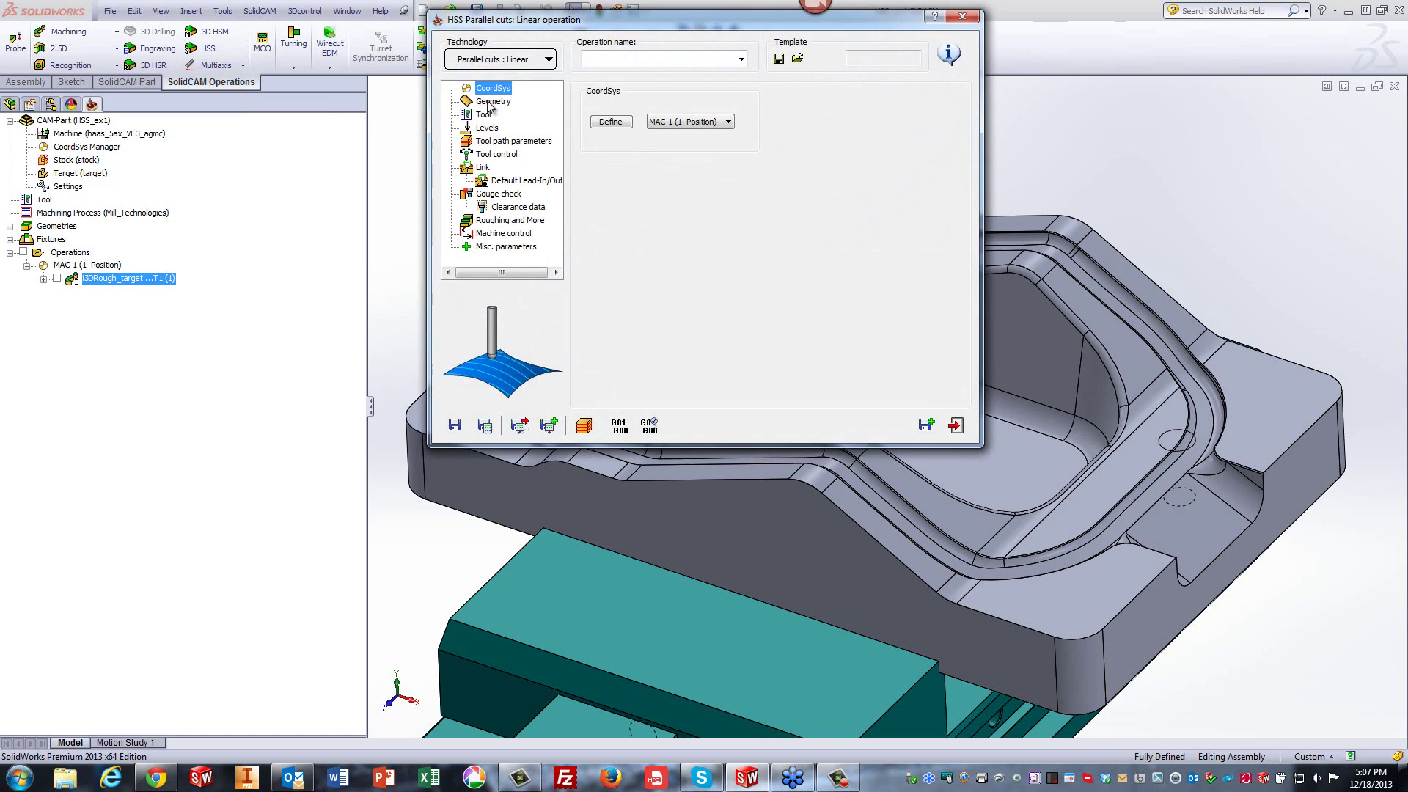
left_click(505, 62)
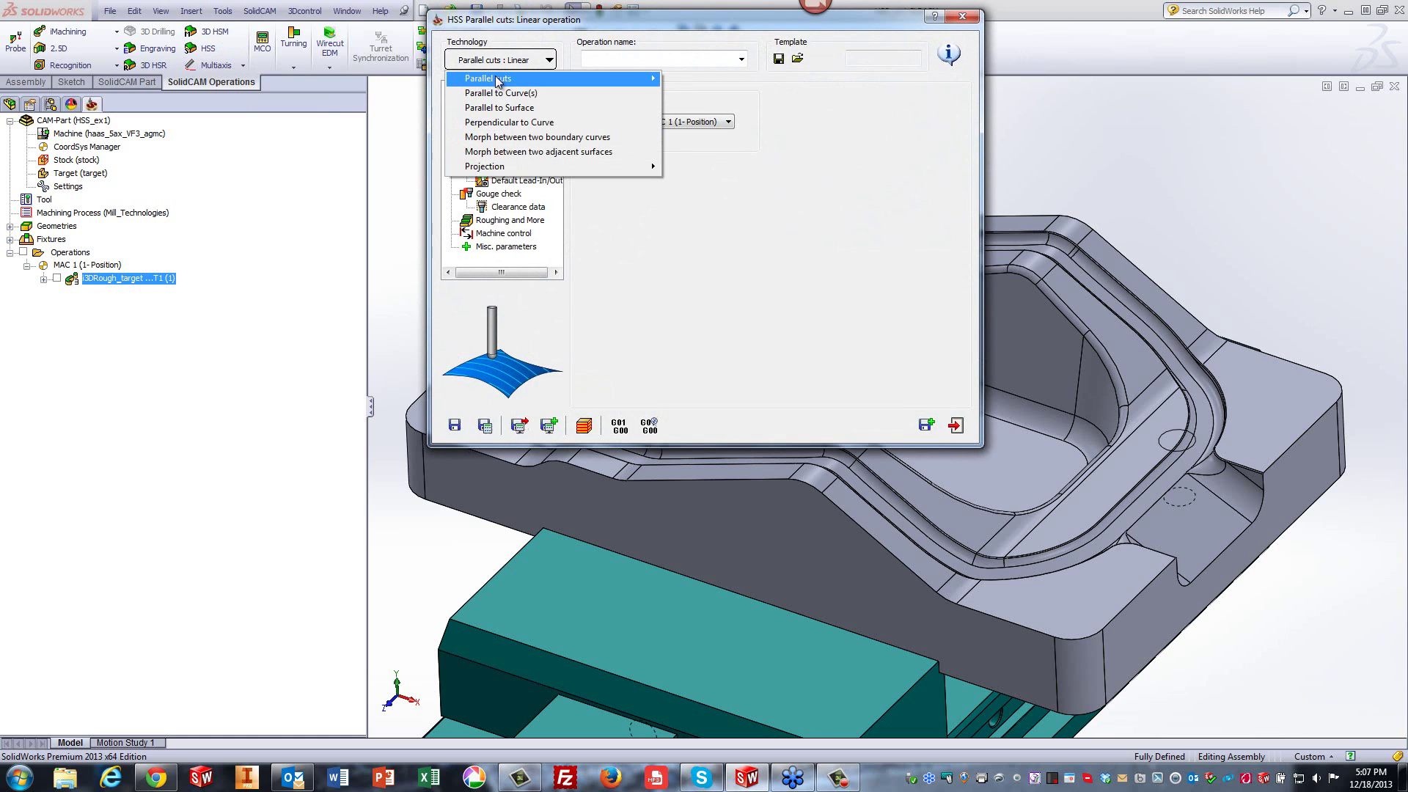
mouse_move(495, 76)
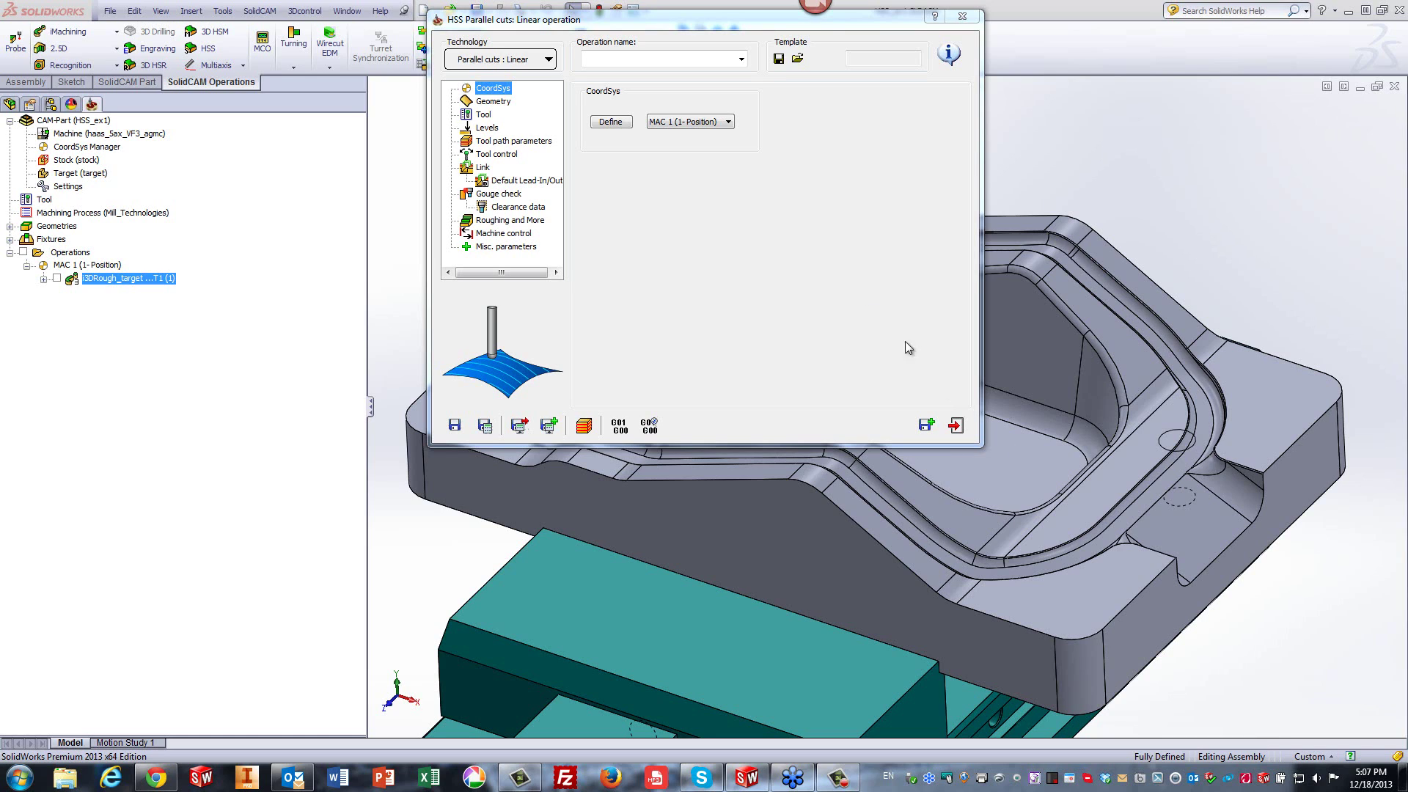
left_click(474, 65)
mouse_move(464, 81)
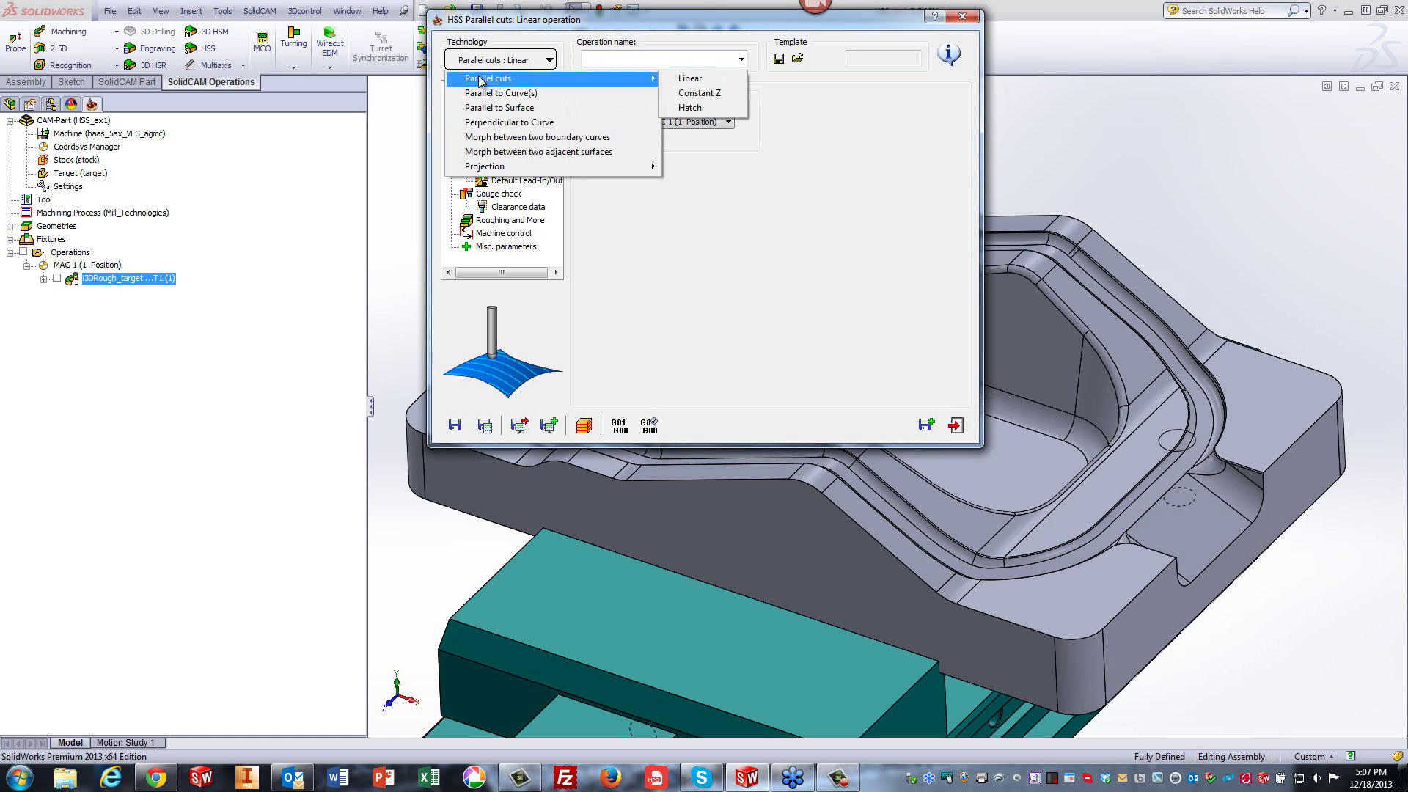
left_click(687, 79)
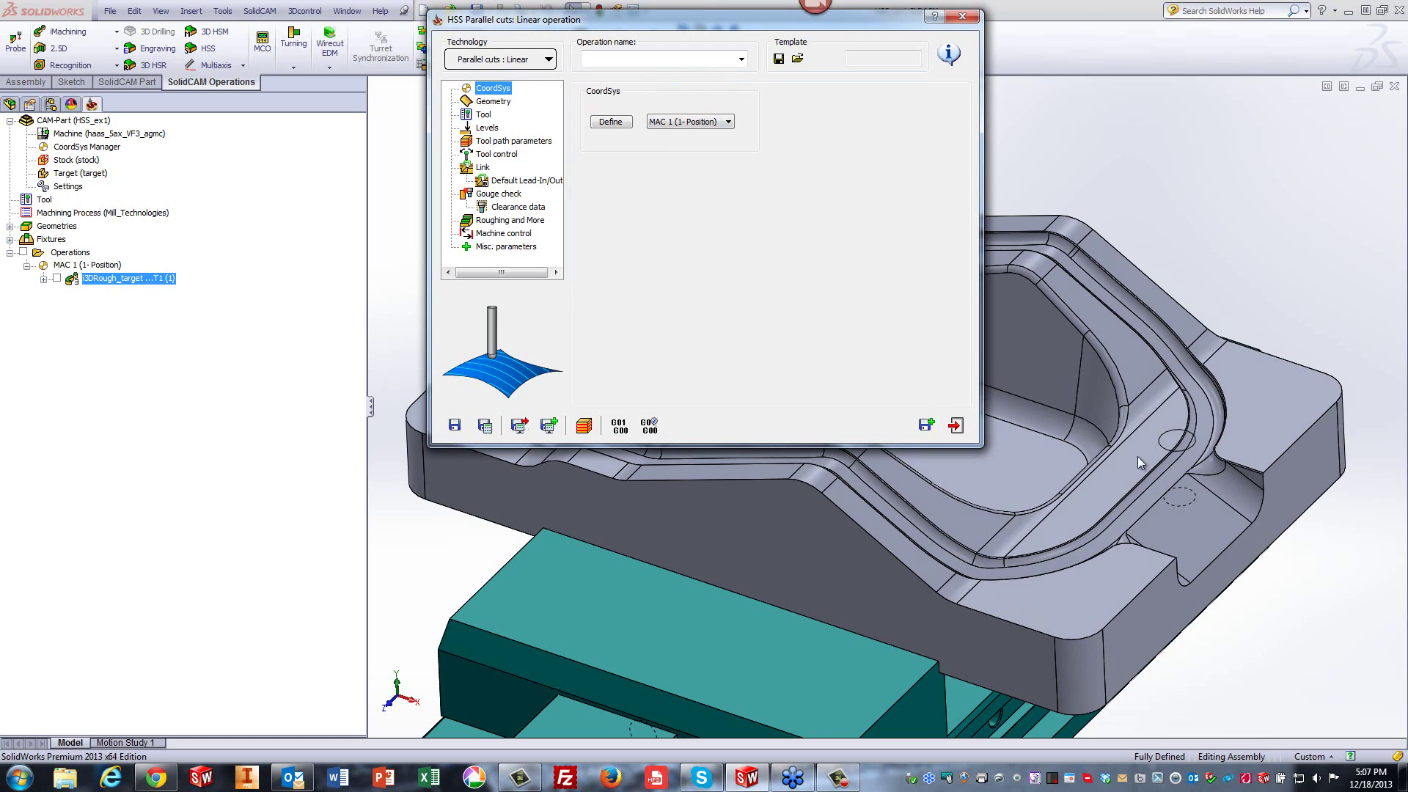
left_click(495, 63)
mouse_move(631, 78)
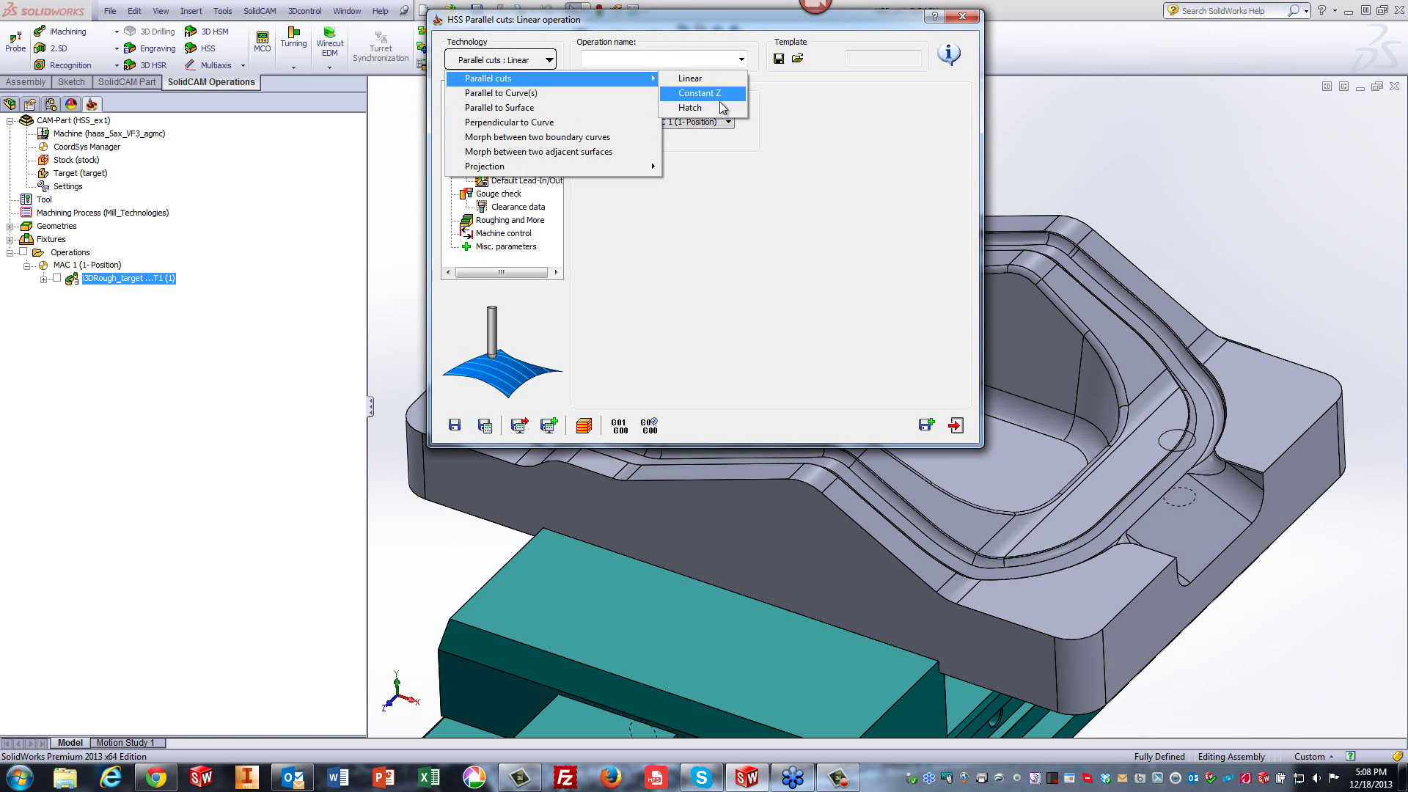
left_click(688, 79)
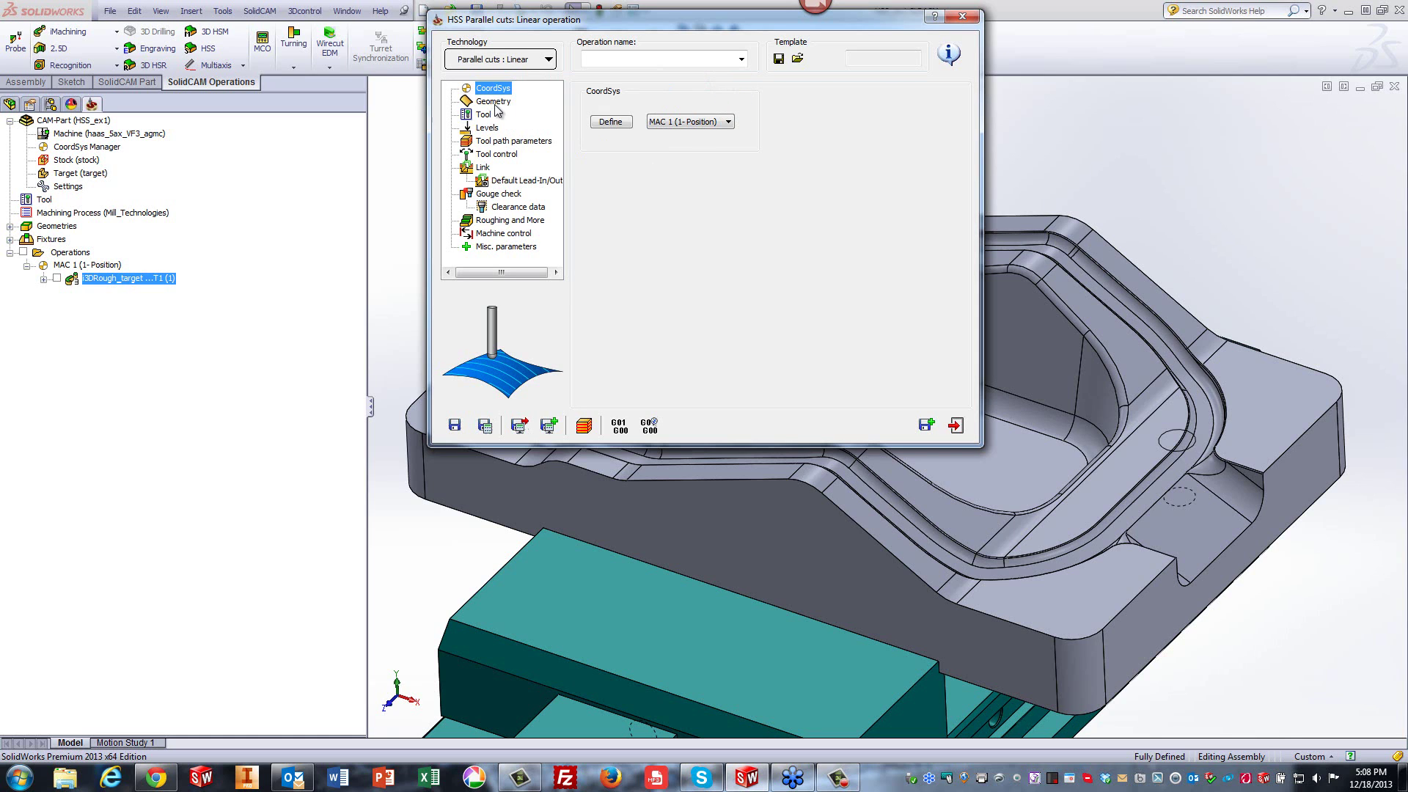
Start a new face geometry with the two flat upper faces beside the side notch and the flat inner ledge between them.
left_click(495, 103)
left_click(598, 130)
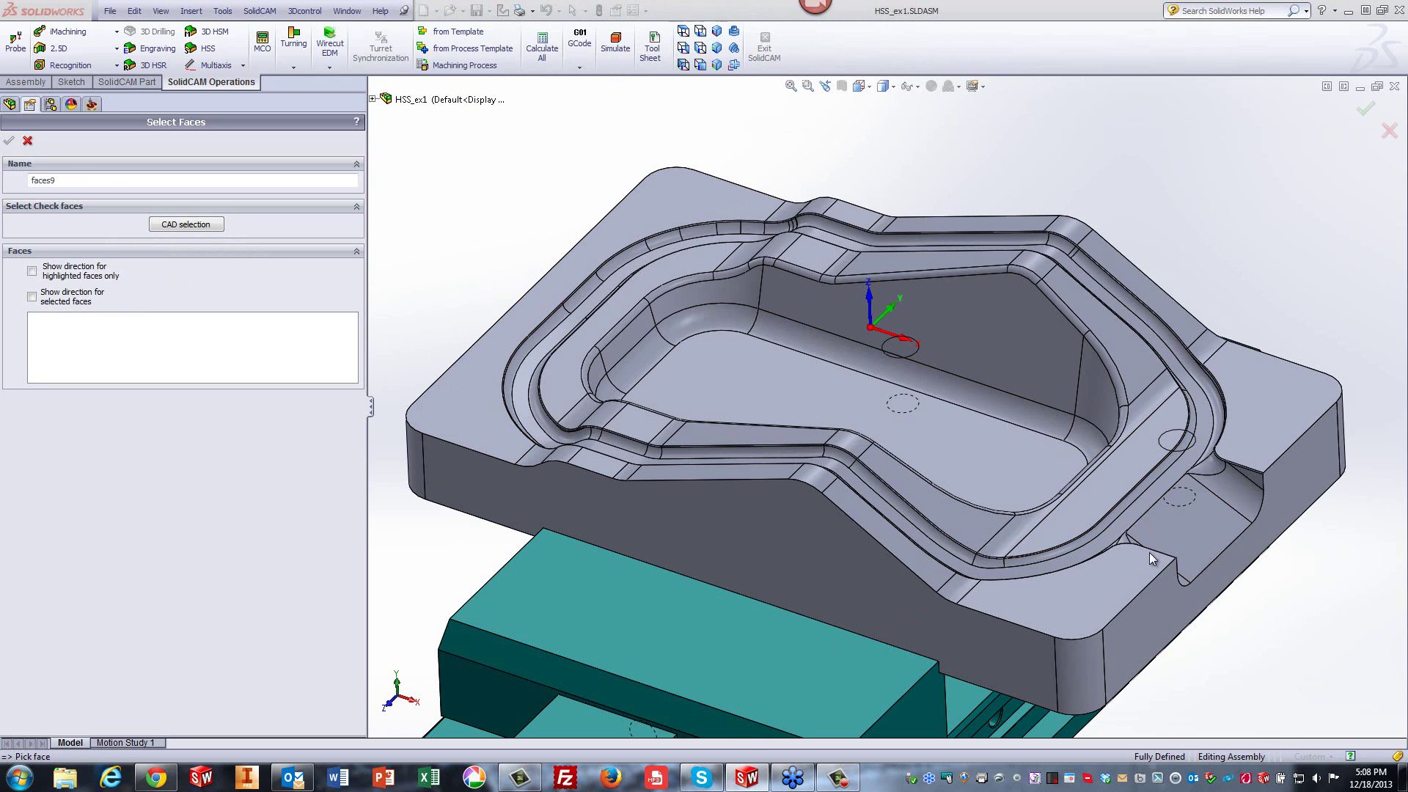
left_click(1107, 609)
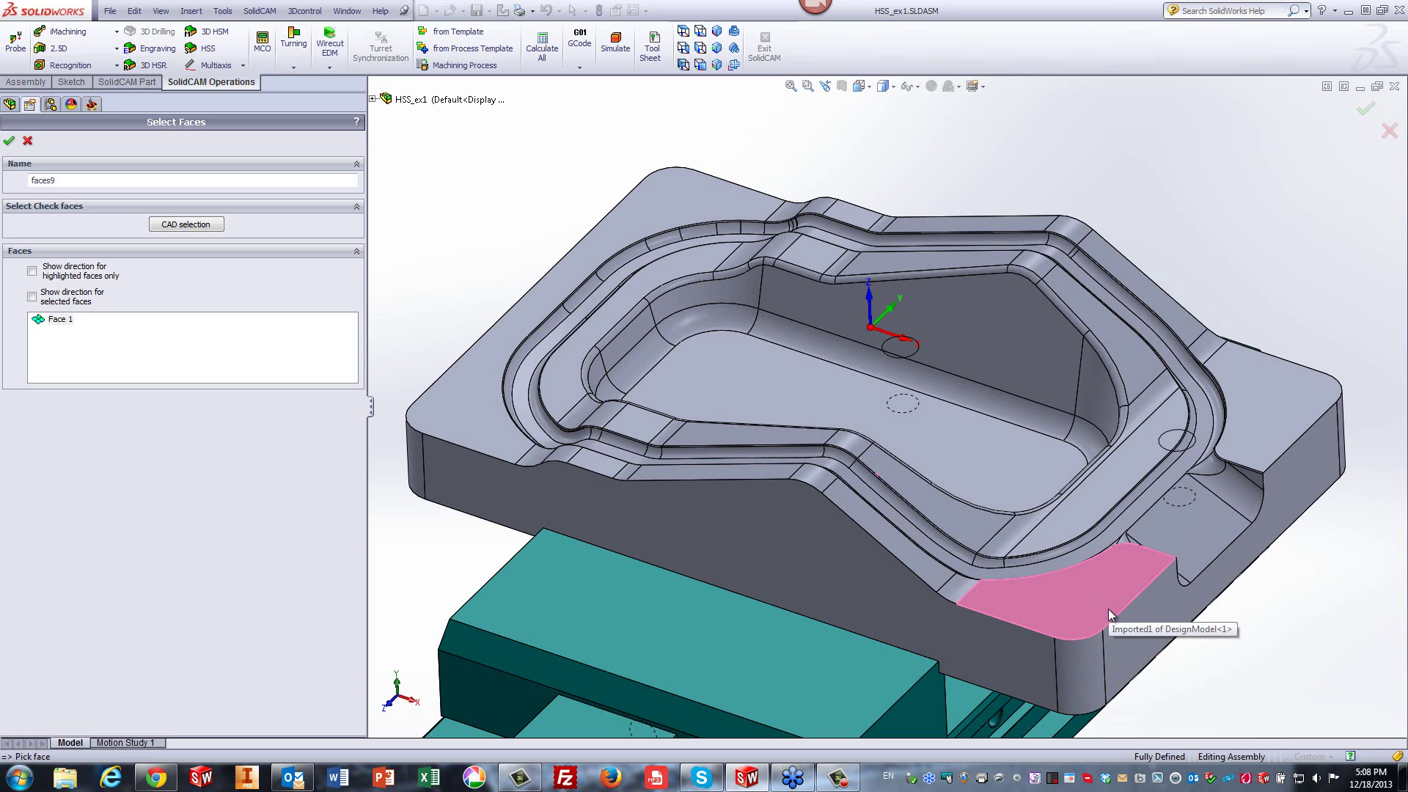
left_click(1272, 453)
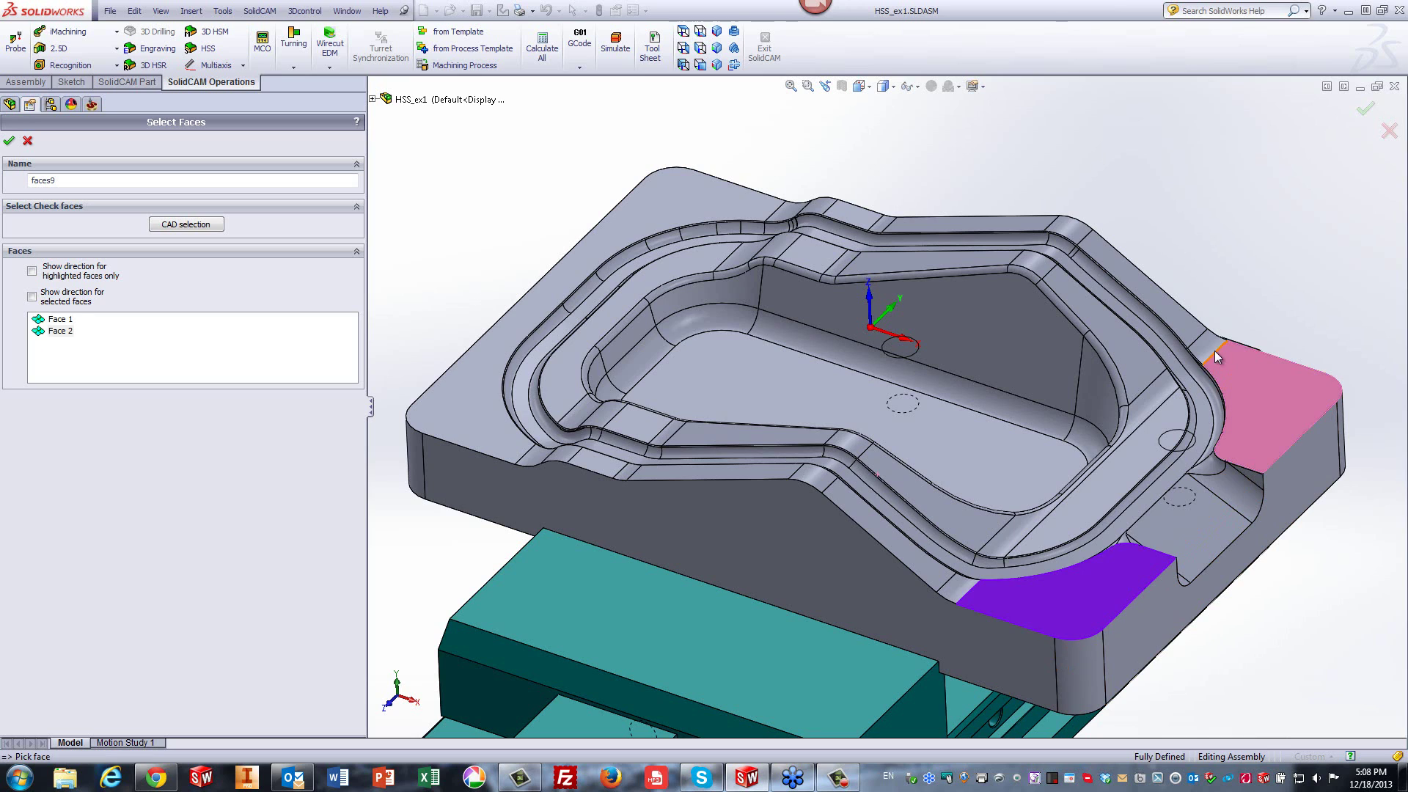
left_click(1123, 467)
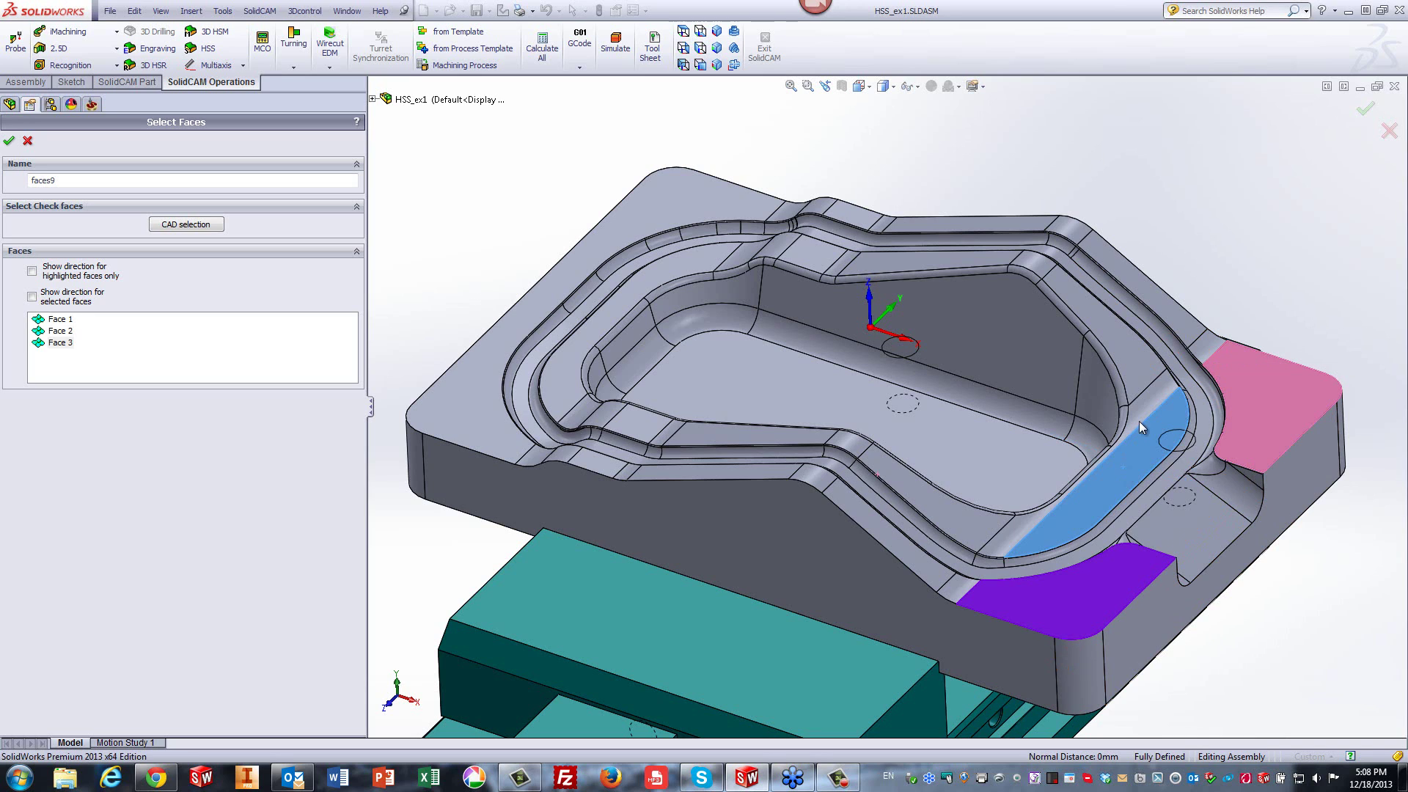
Add the connected sloped, flat and blend faces along the far outer rim, including the large flat face at its end.
left_click(1202, 352)
left_click(1194, 330)
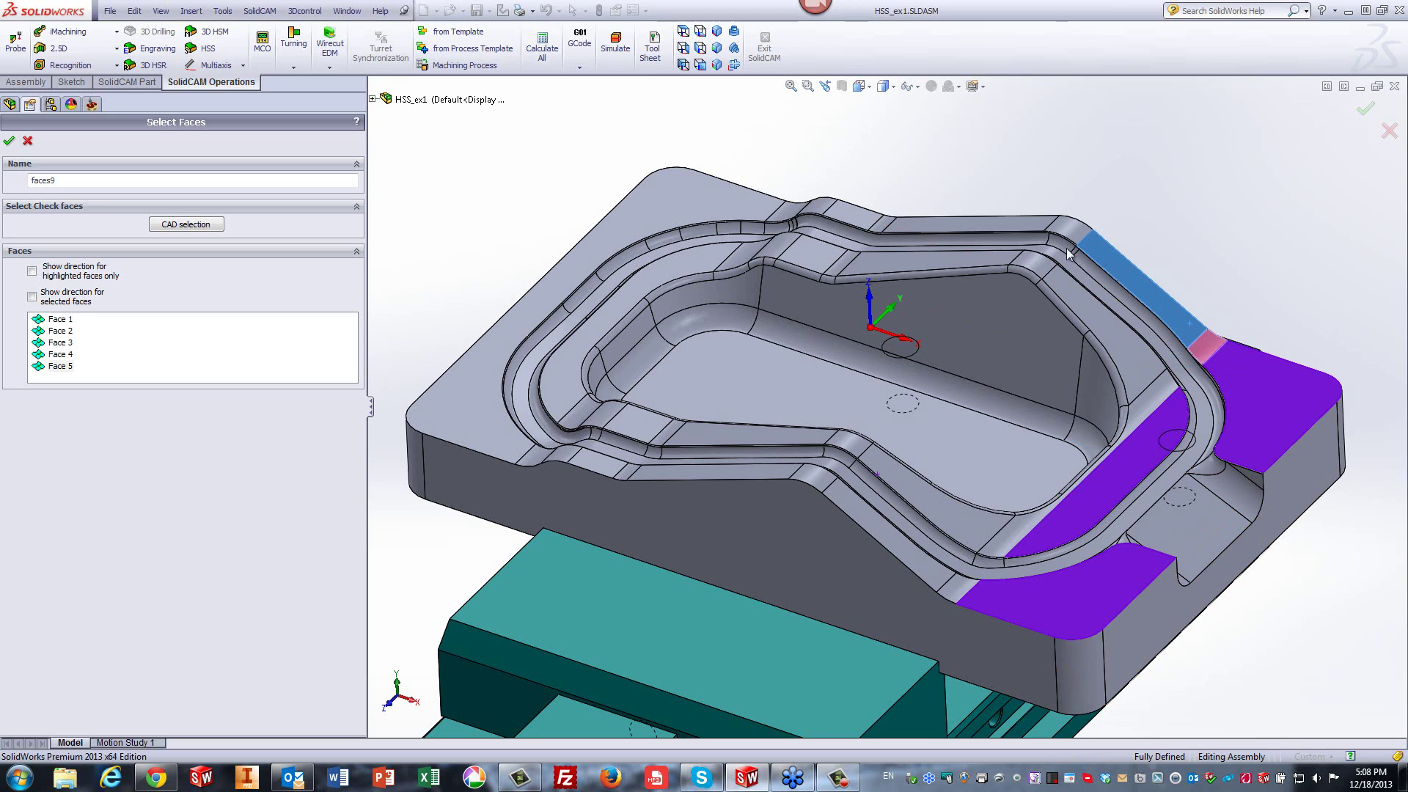
left_click(1049, 224)
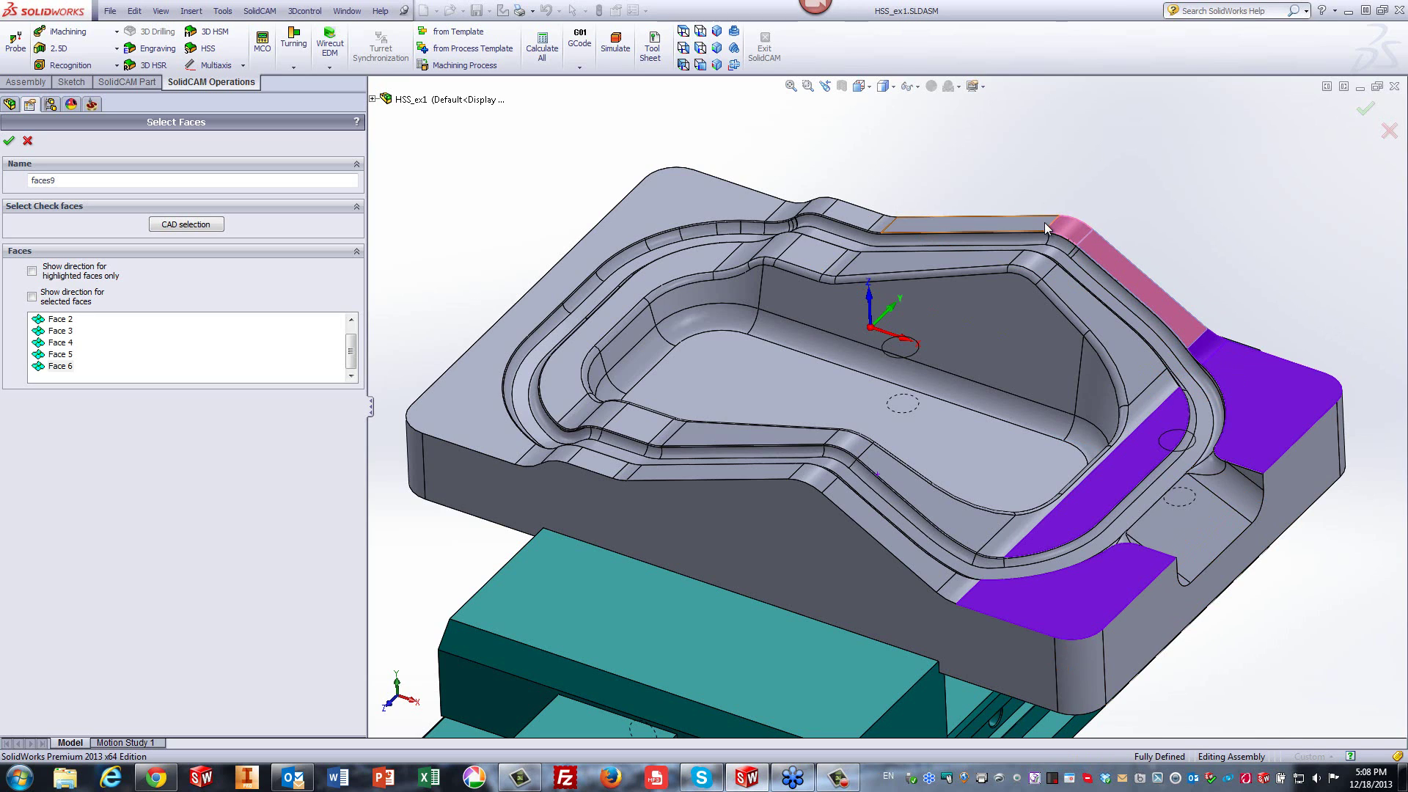
left_click(889, 216)
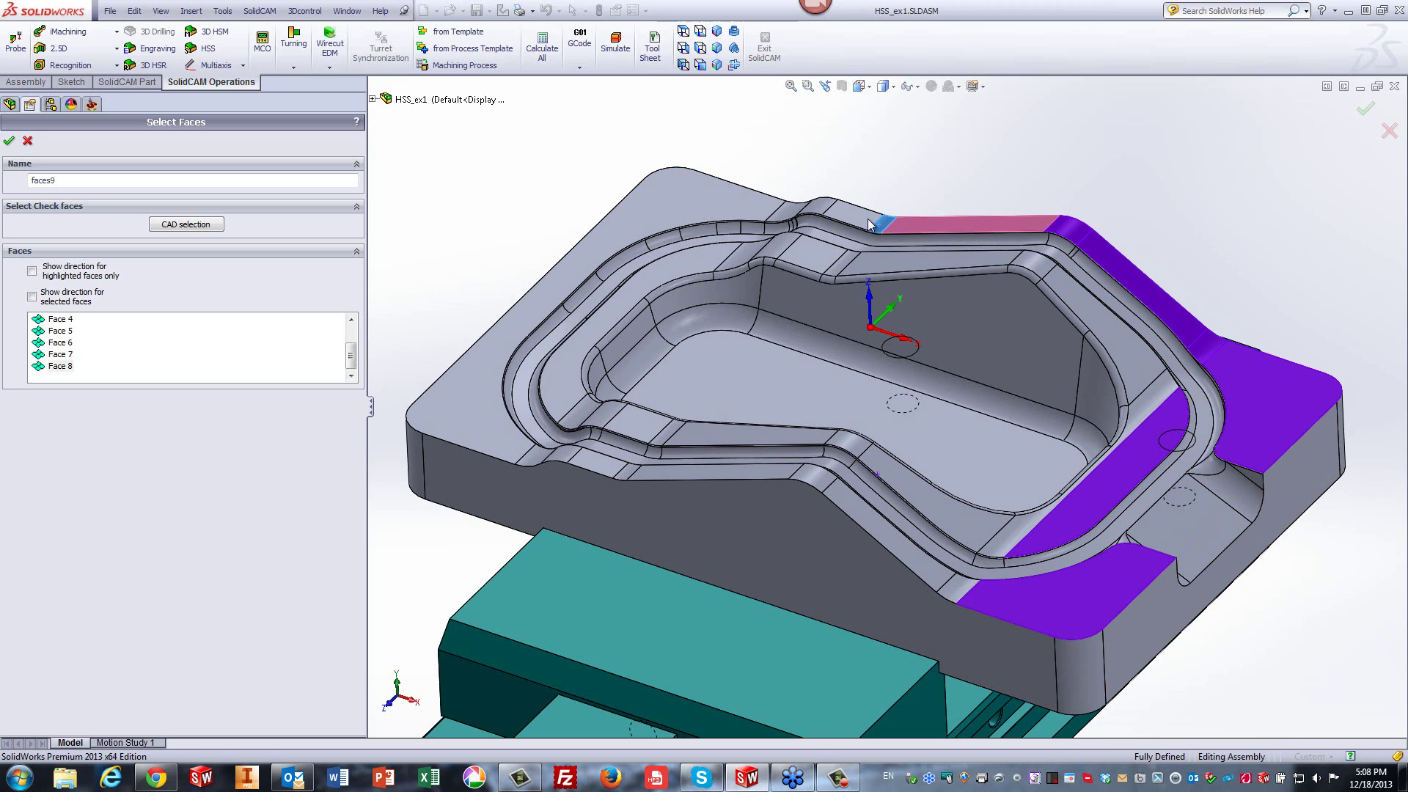
left_click(882, 229)
left_click(816, 208)
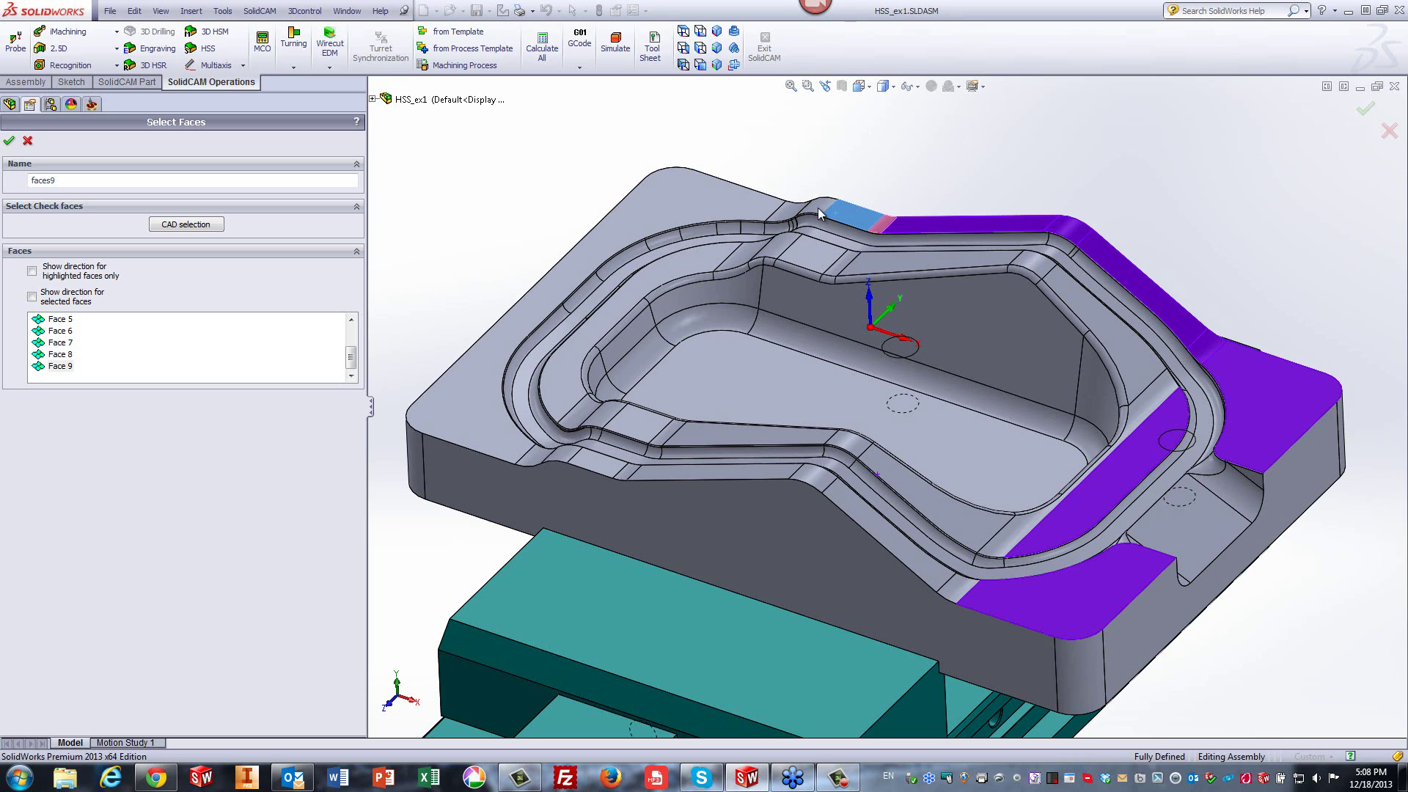
left_click(816, 208)
left_click(795, 212)
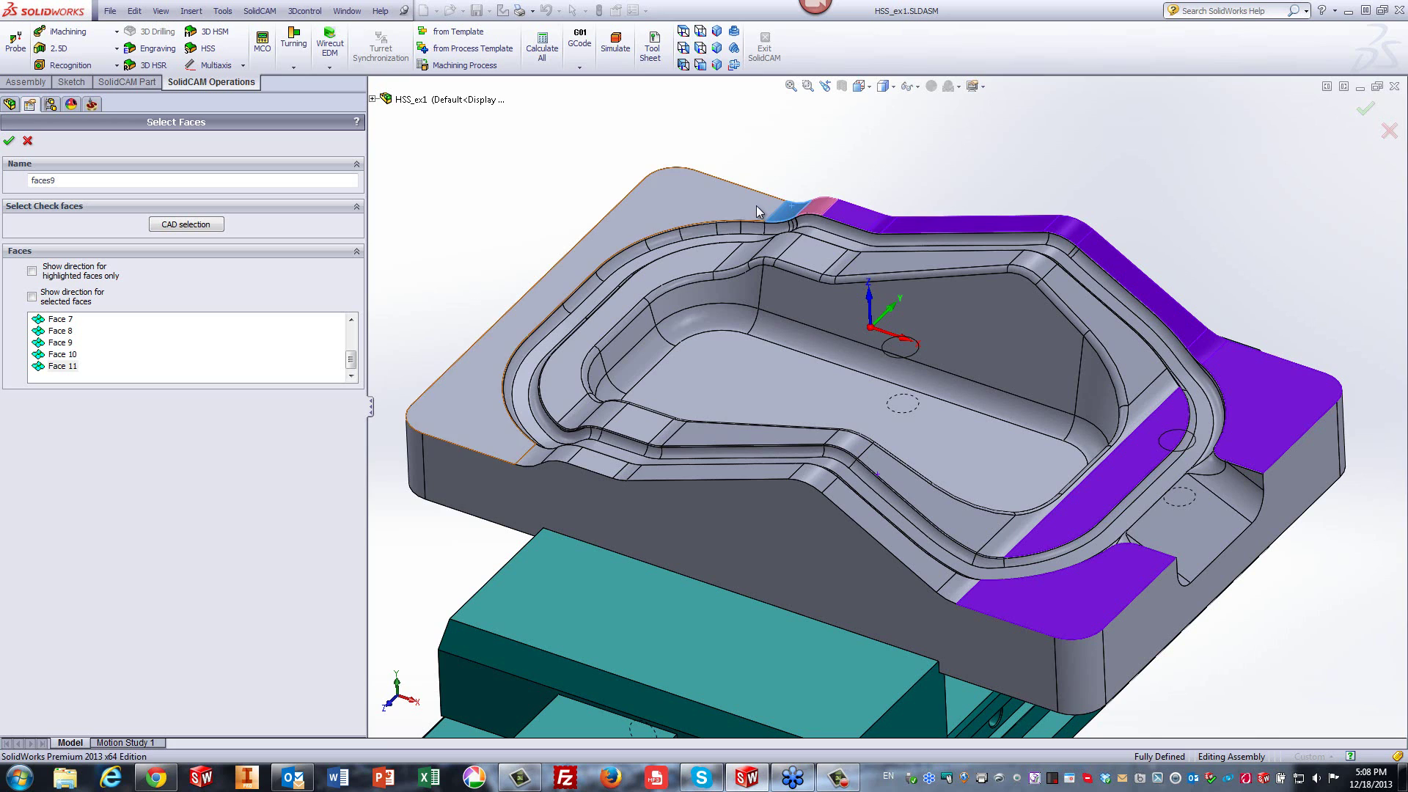
left_click(754, 206)
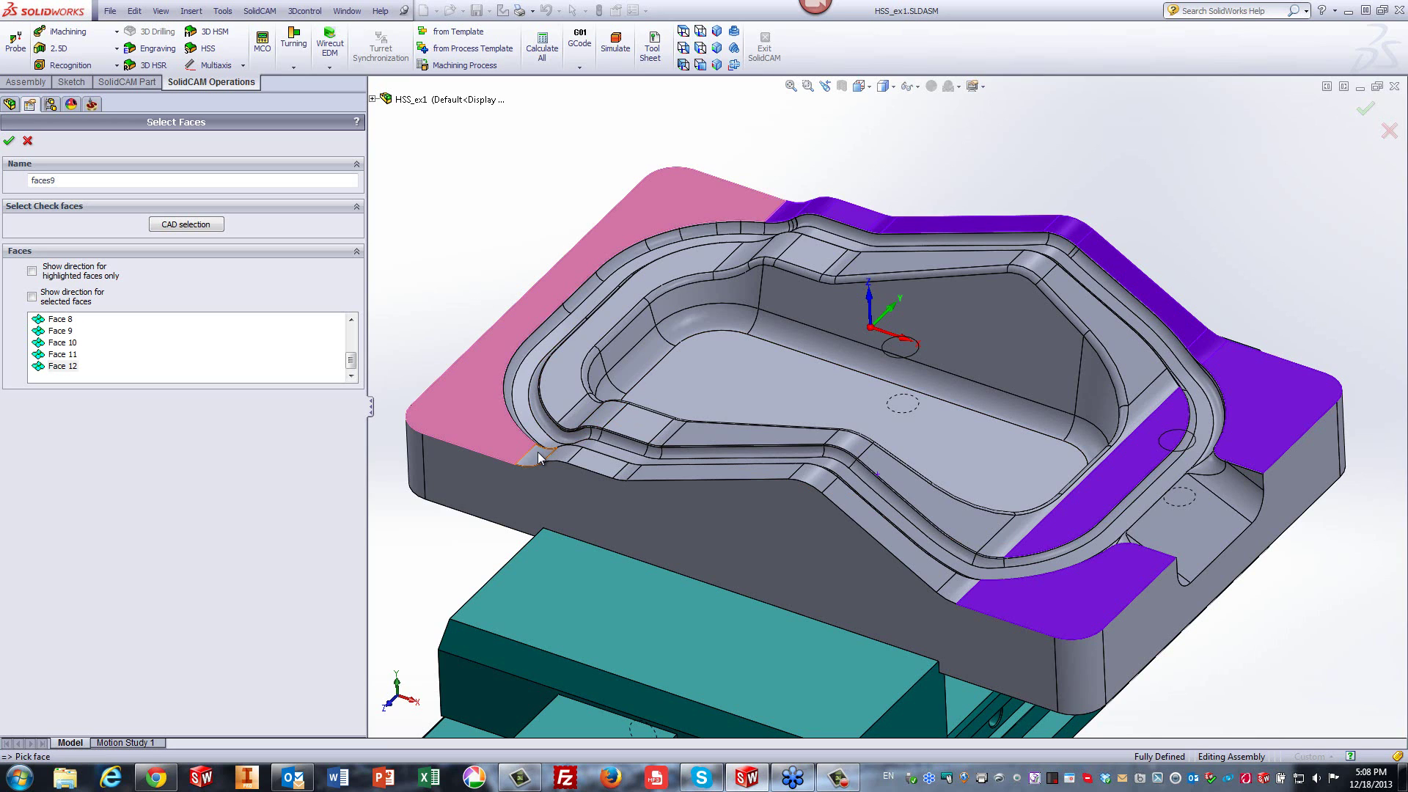
Add the connected faces along the near outer rim, from the large flat end face to the corner face beside the notch.
left_click(555, 454)
left_click(578, 459)
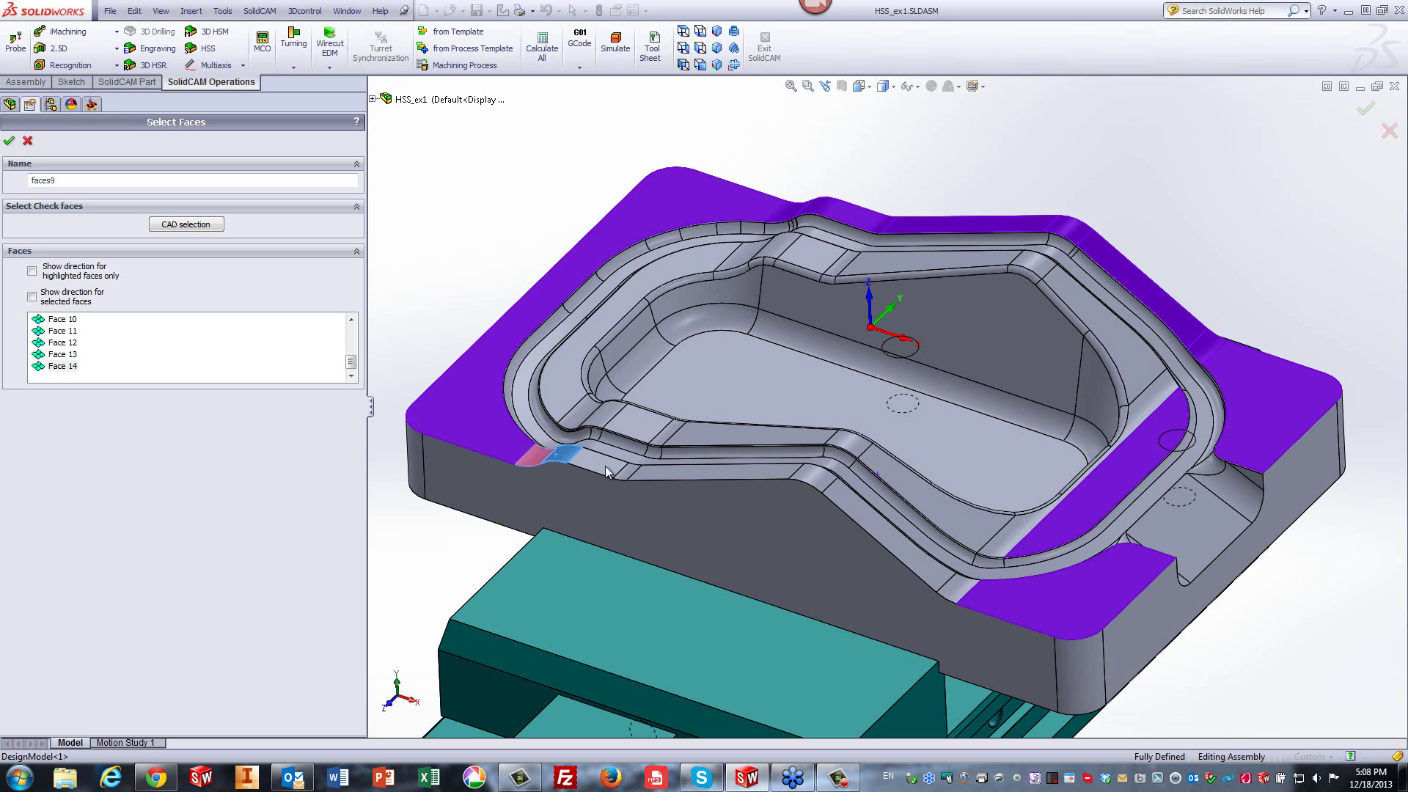
left_click(608, 469)
left_click(626, 473)
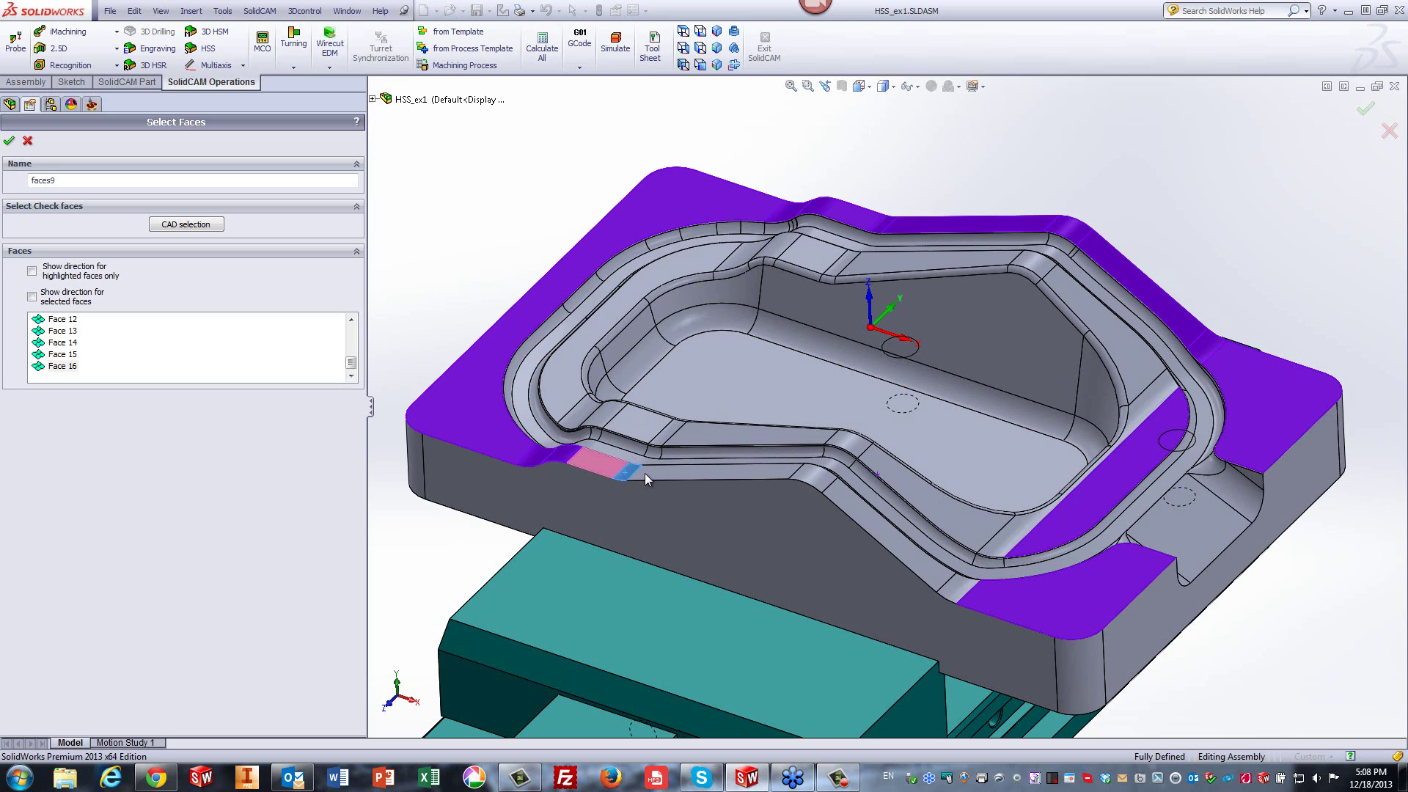
left_click(796, 478)
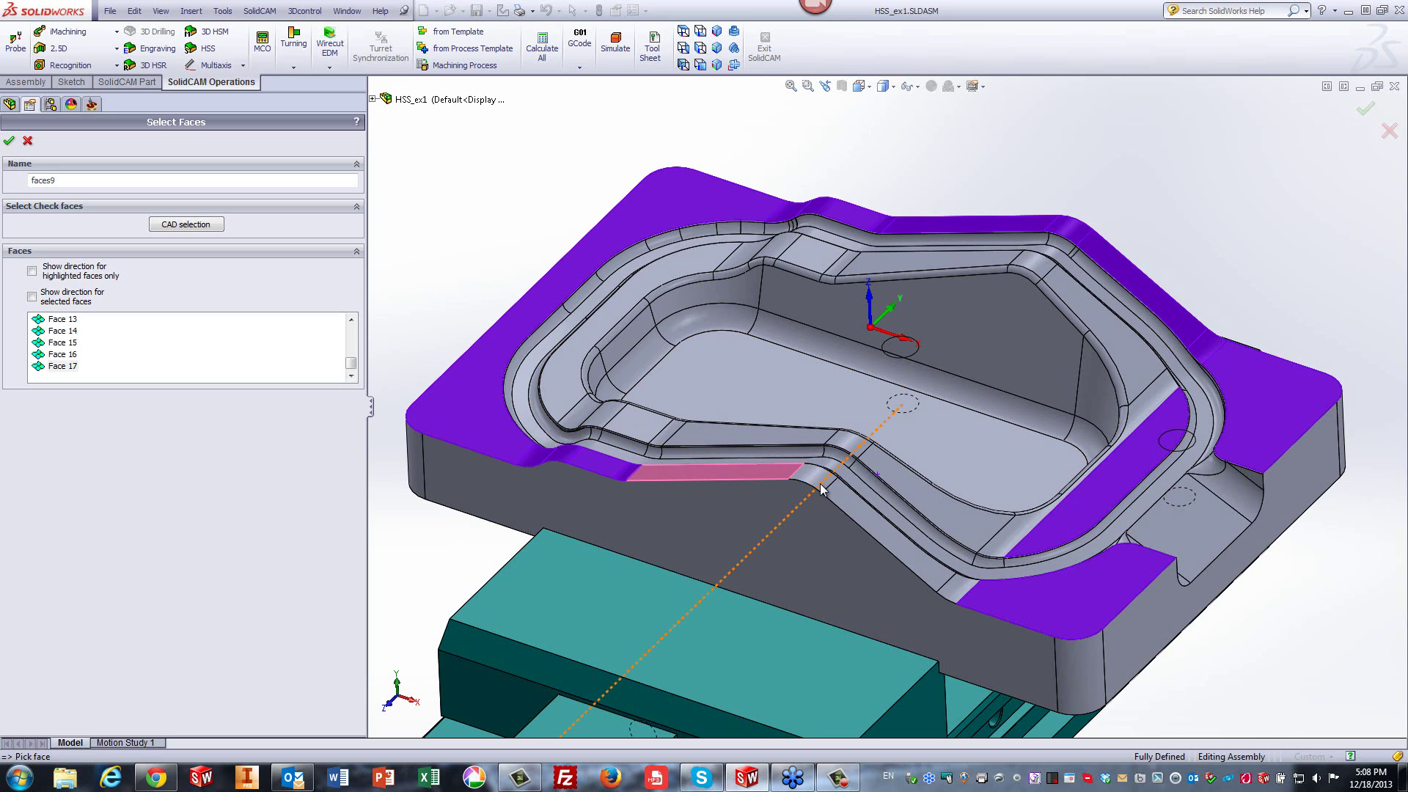
left_click(833, 495)
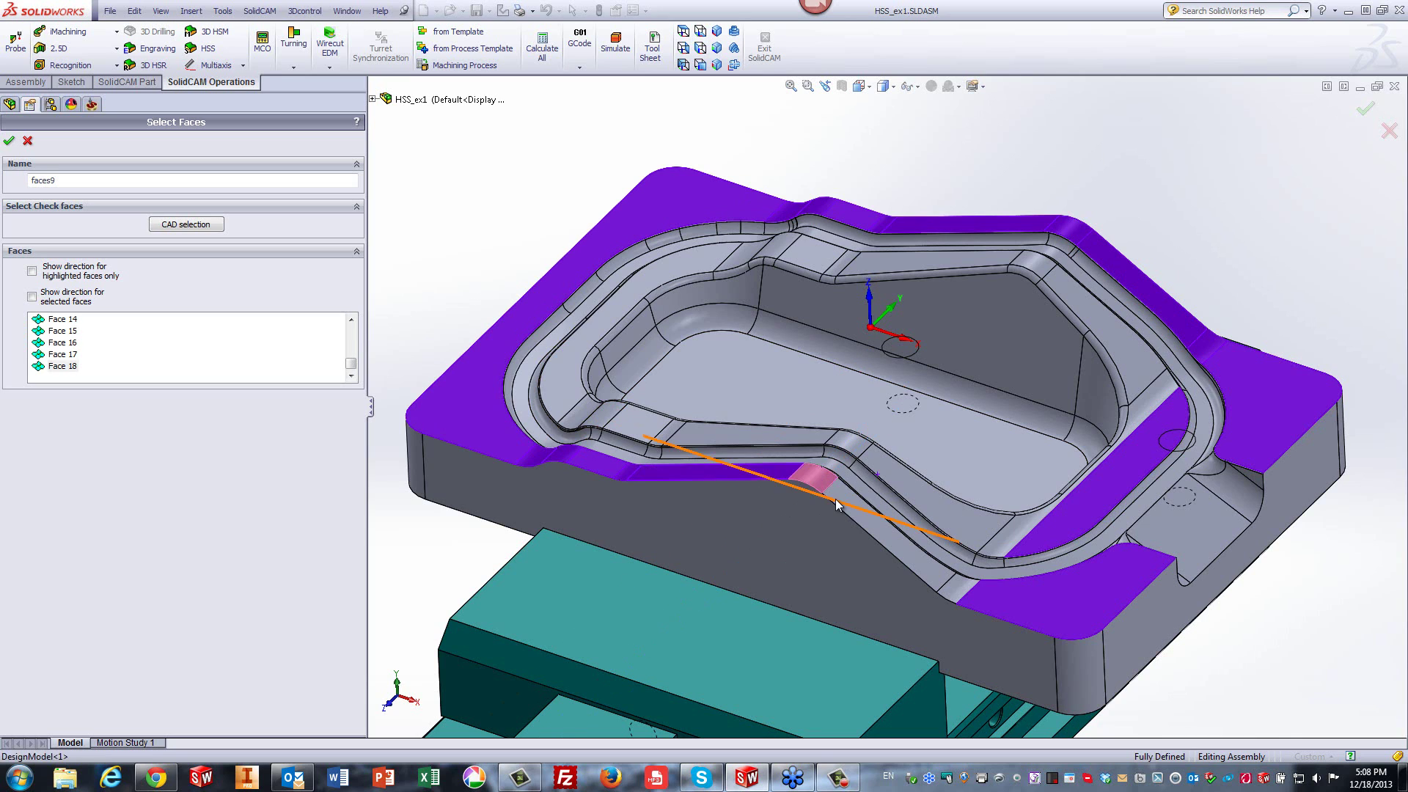
left_click(927, 565)
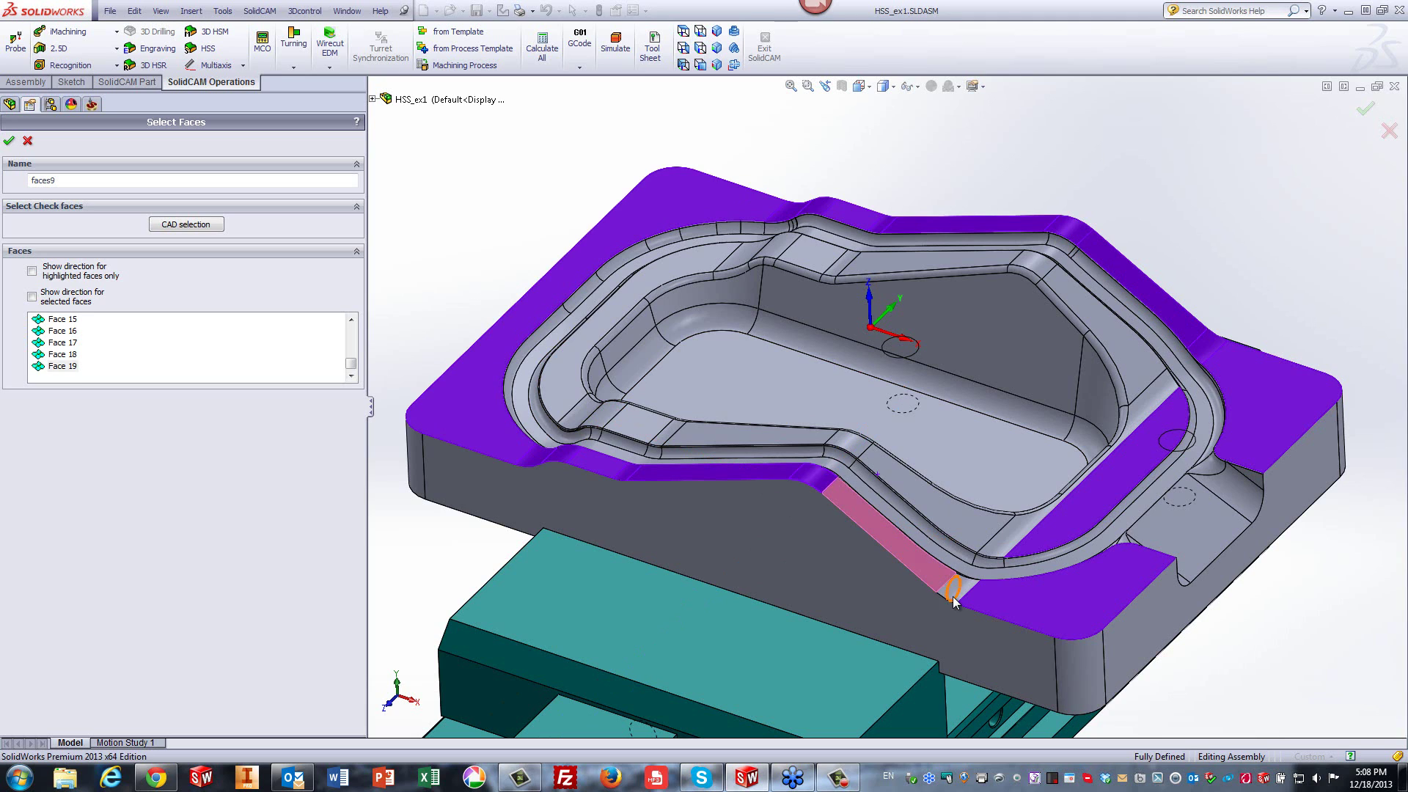
left_click(959, 583)
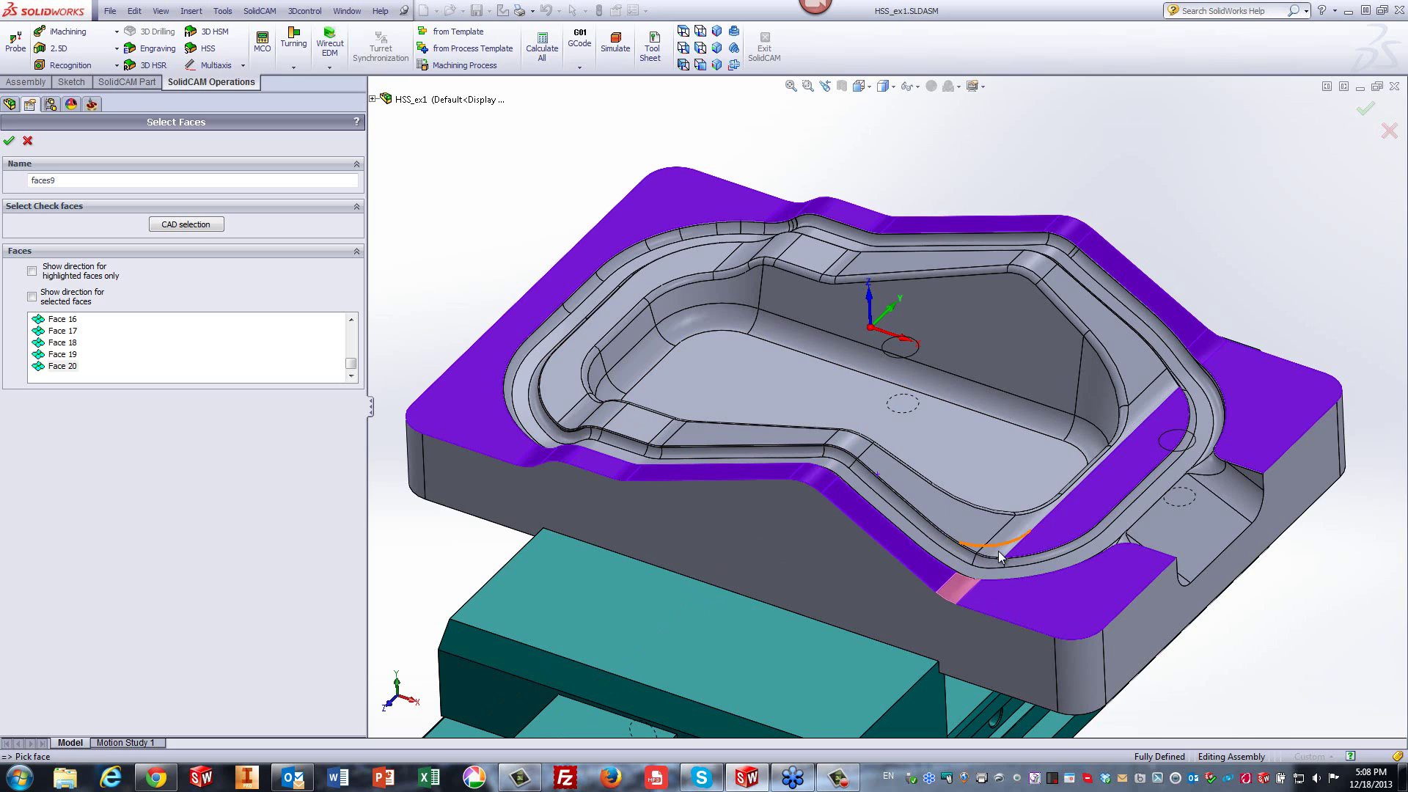
Add the connected inner ledge and blend faces along the near side of the pocket, from the flat notch-side ledge to the far end.
left_click(997, 551)
left_click(951, 505)
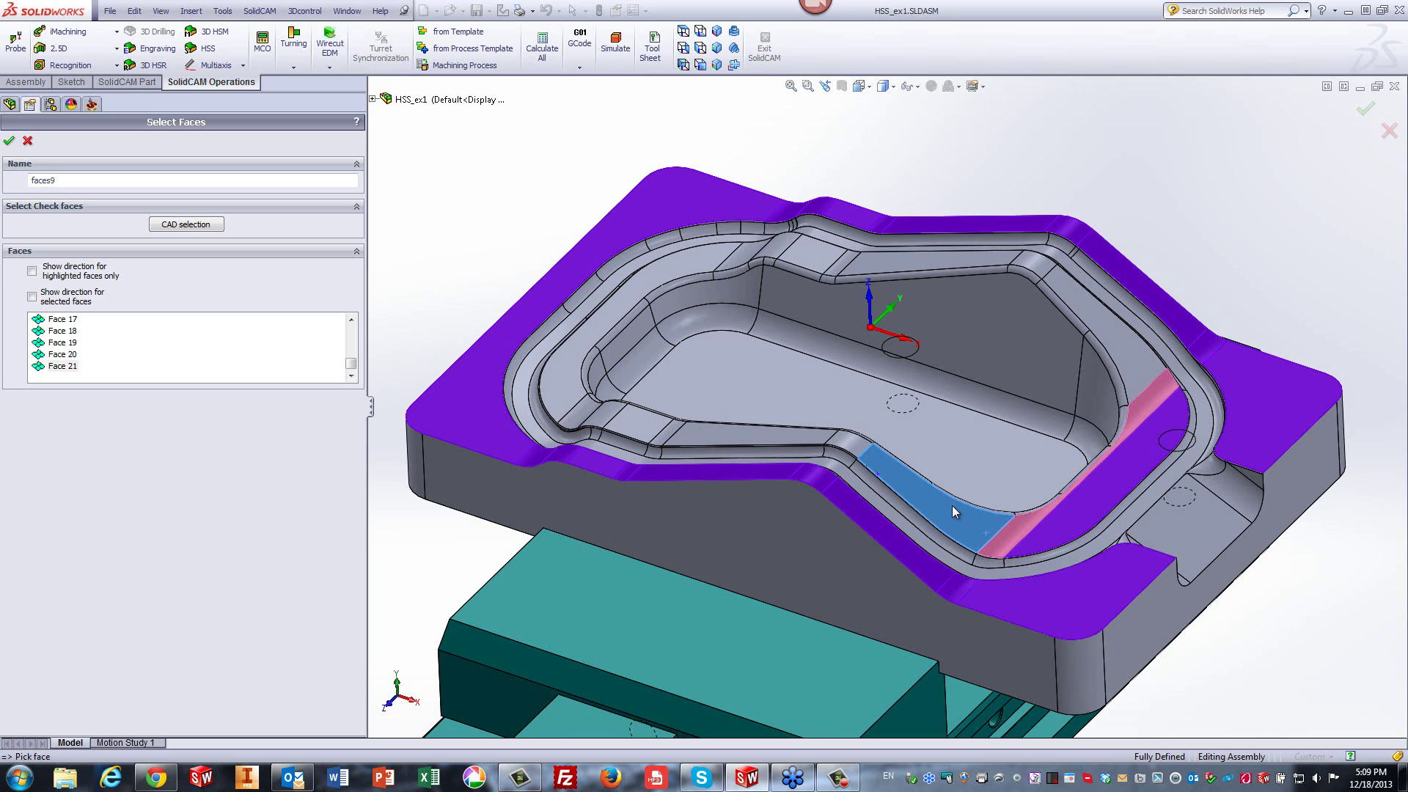
left_click(821, 435)
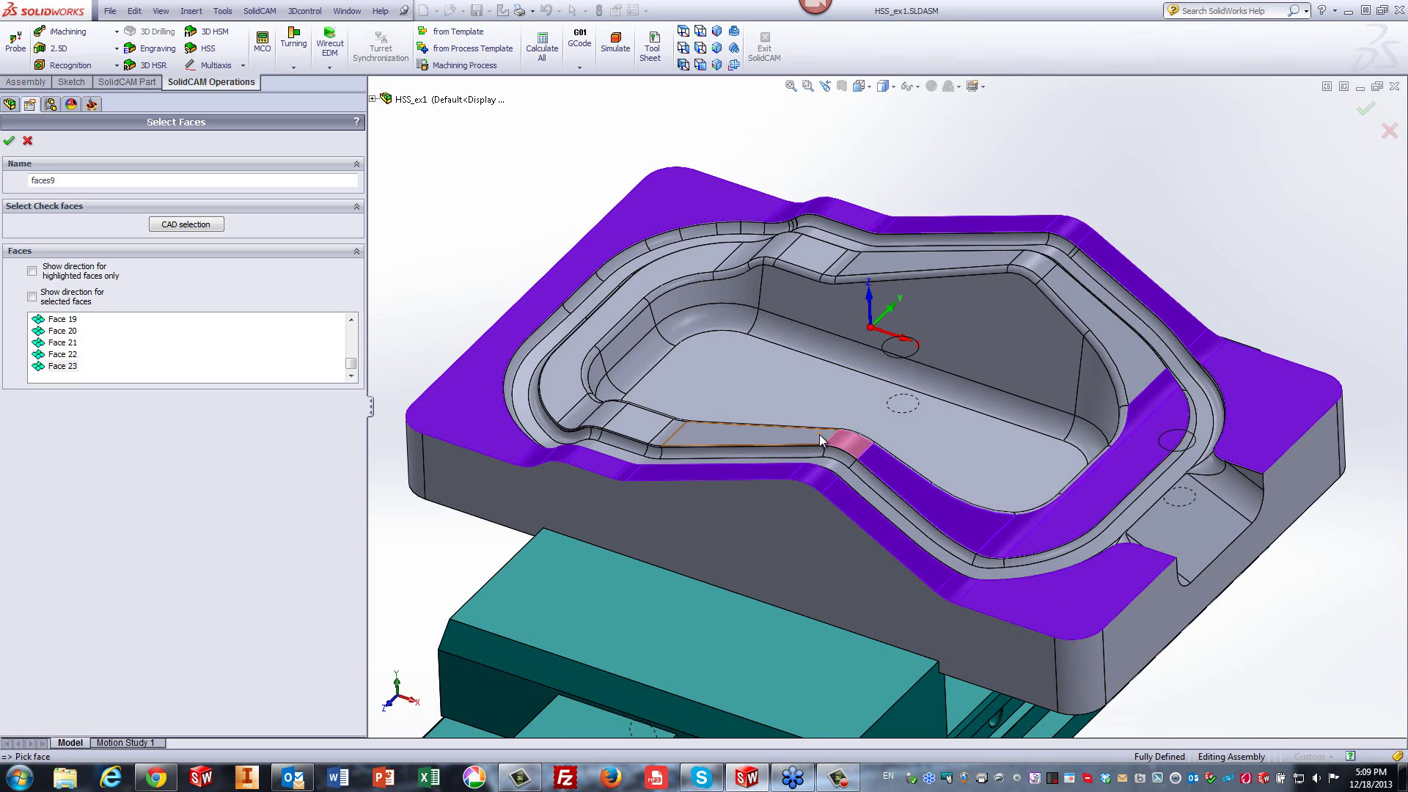
left_click(728, 425)
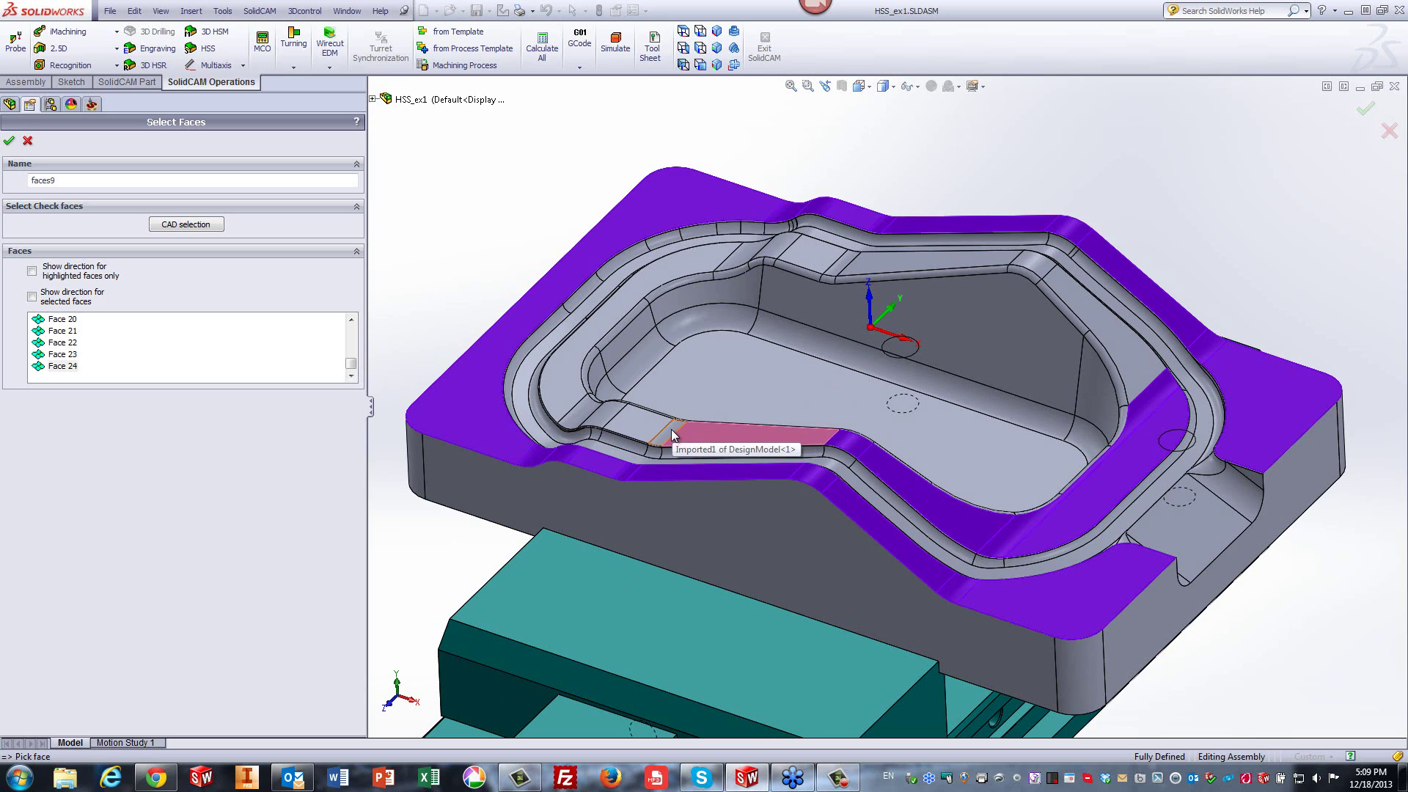
left_click(658, 430)
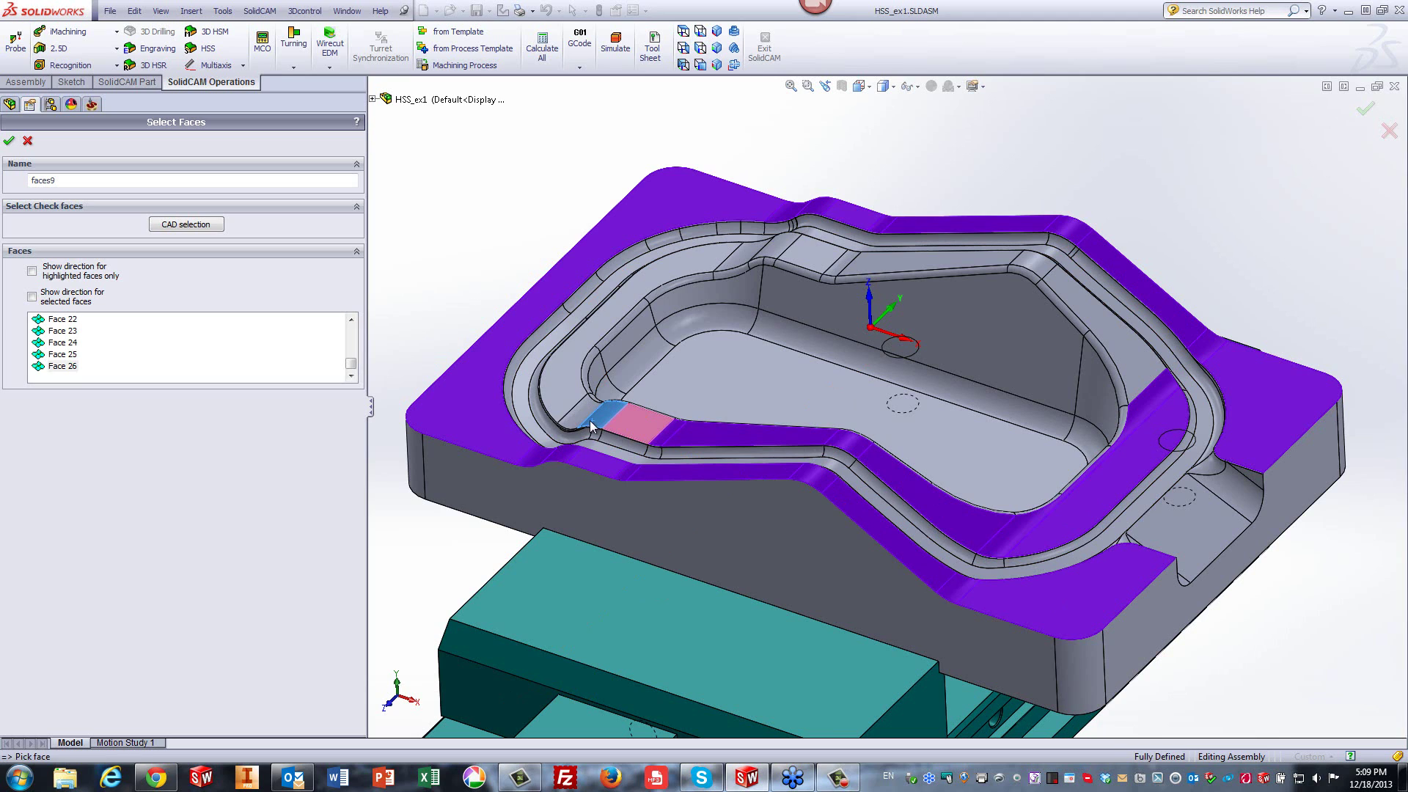
left_click(582, 414)
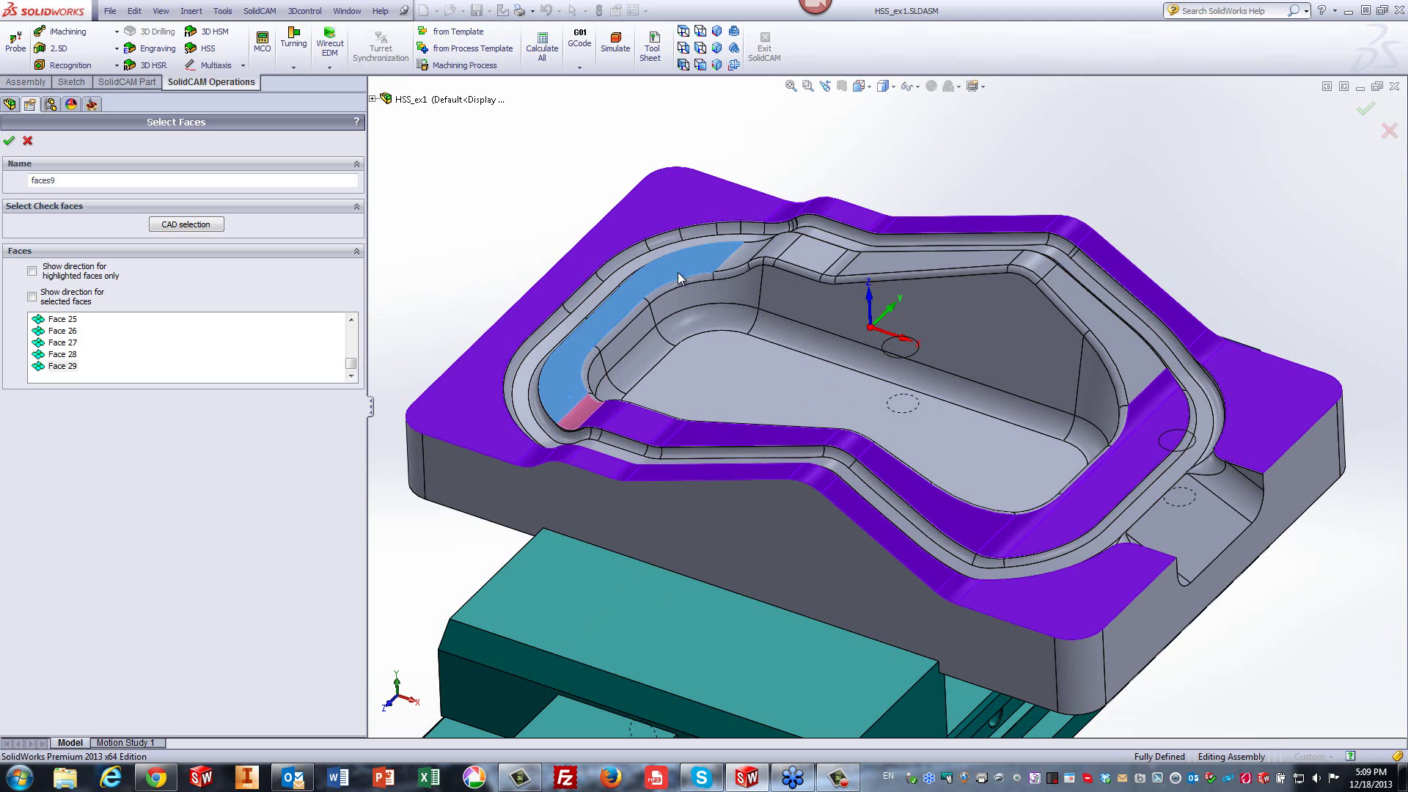
Add the curved end ledge and the connected faces along the pocket's far side back to the notch-side ledge, and accept the selection.
left_click(723, 258)
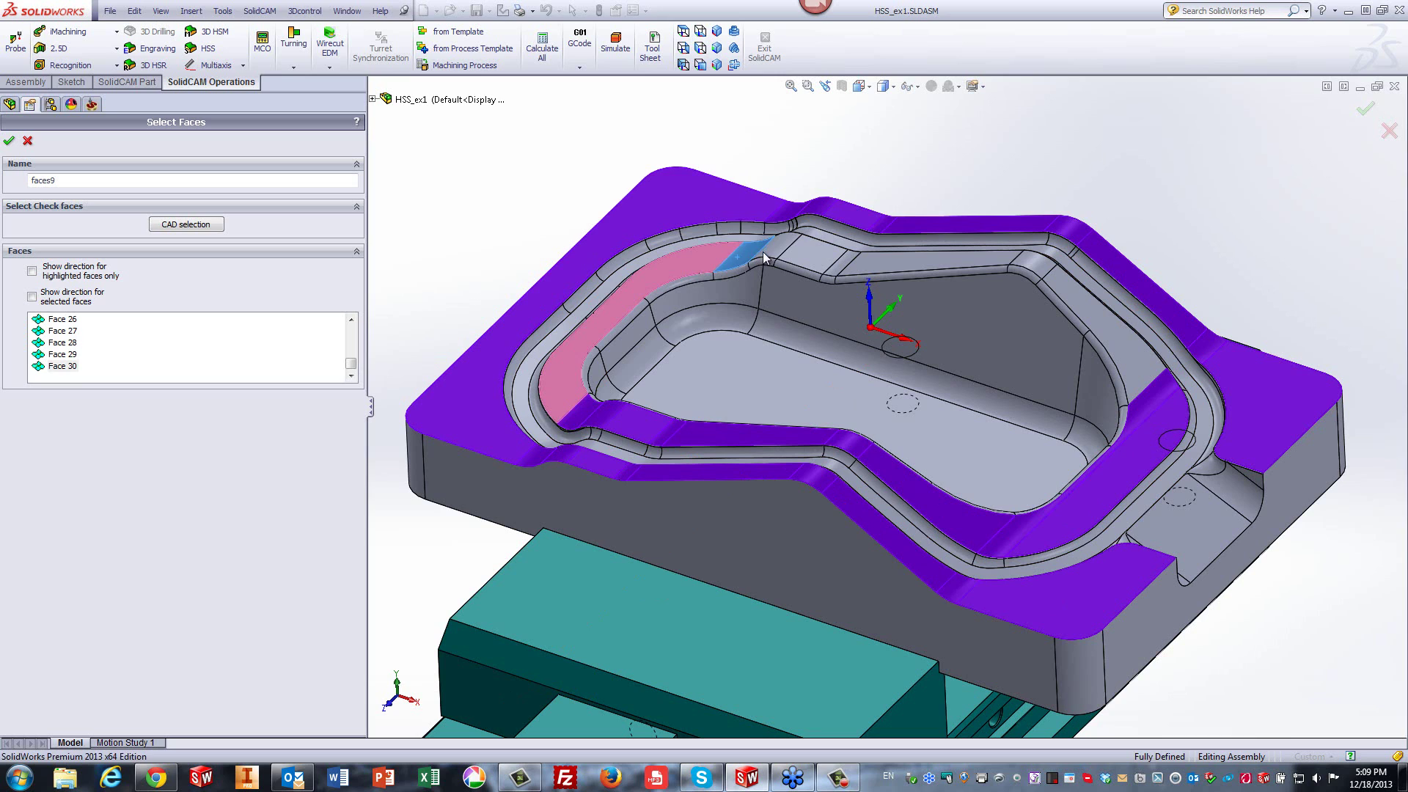
left_click(741, 256)
left_click(795, 256)
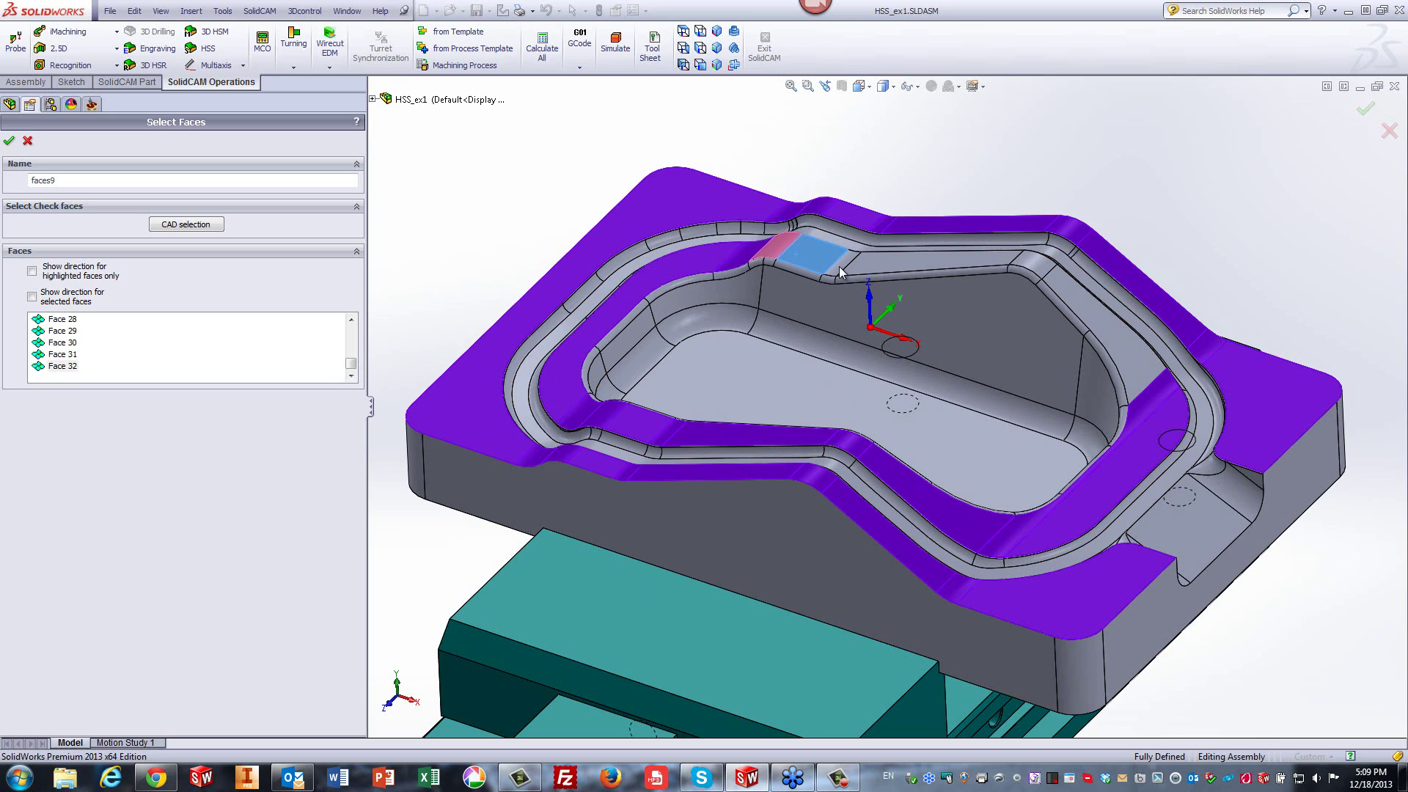
left_click(836, 263)
left_click(858, 269)
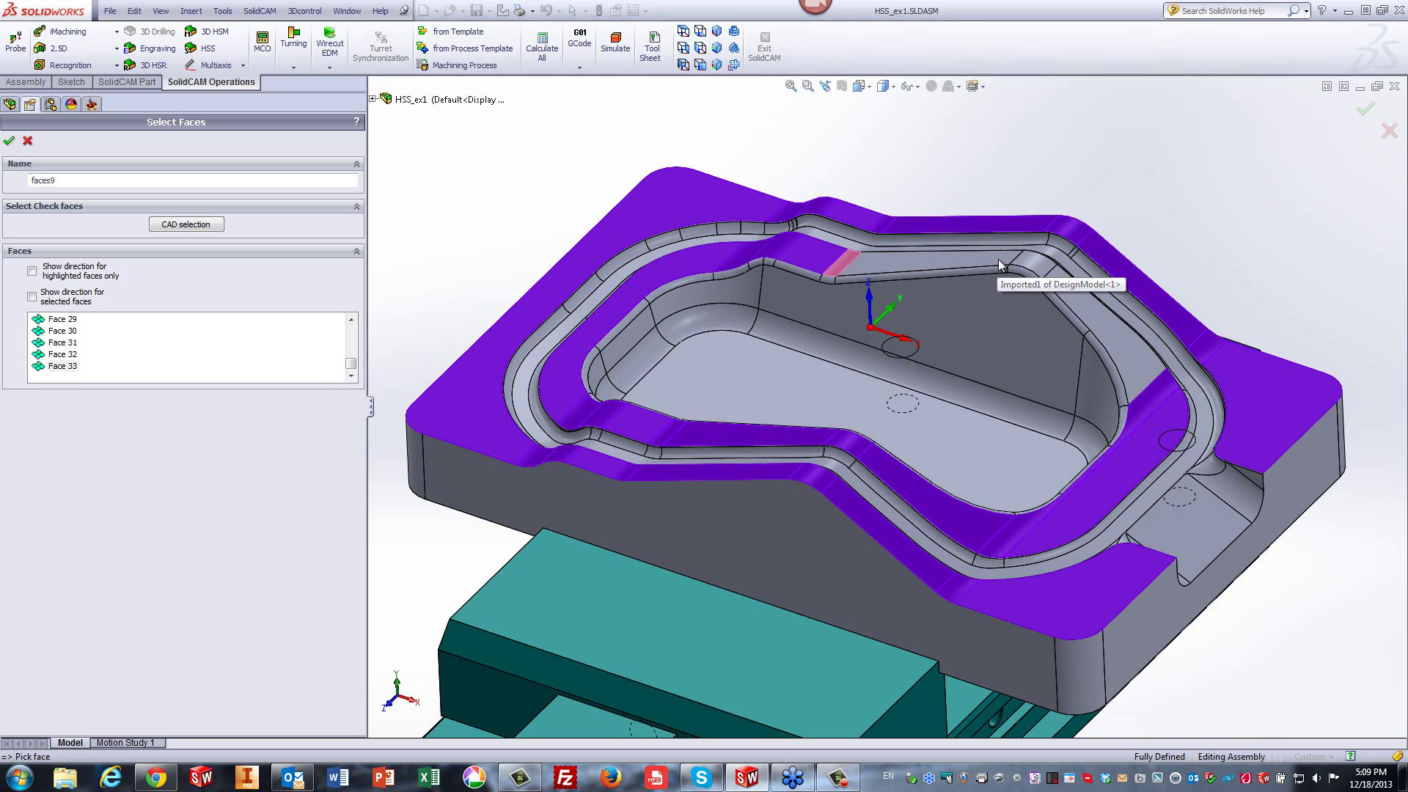
left_click(1029, 268)
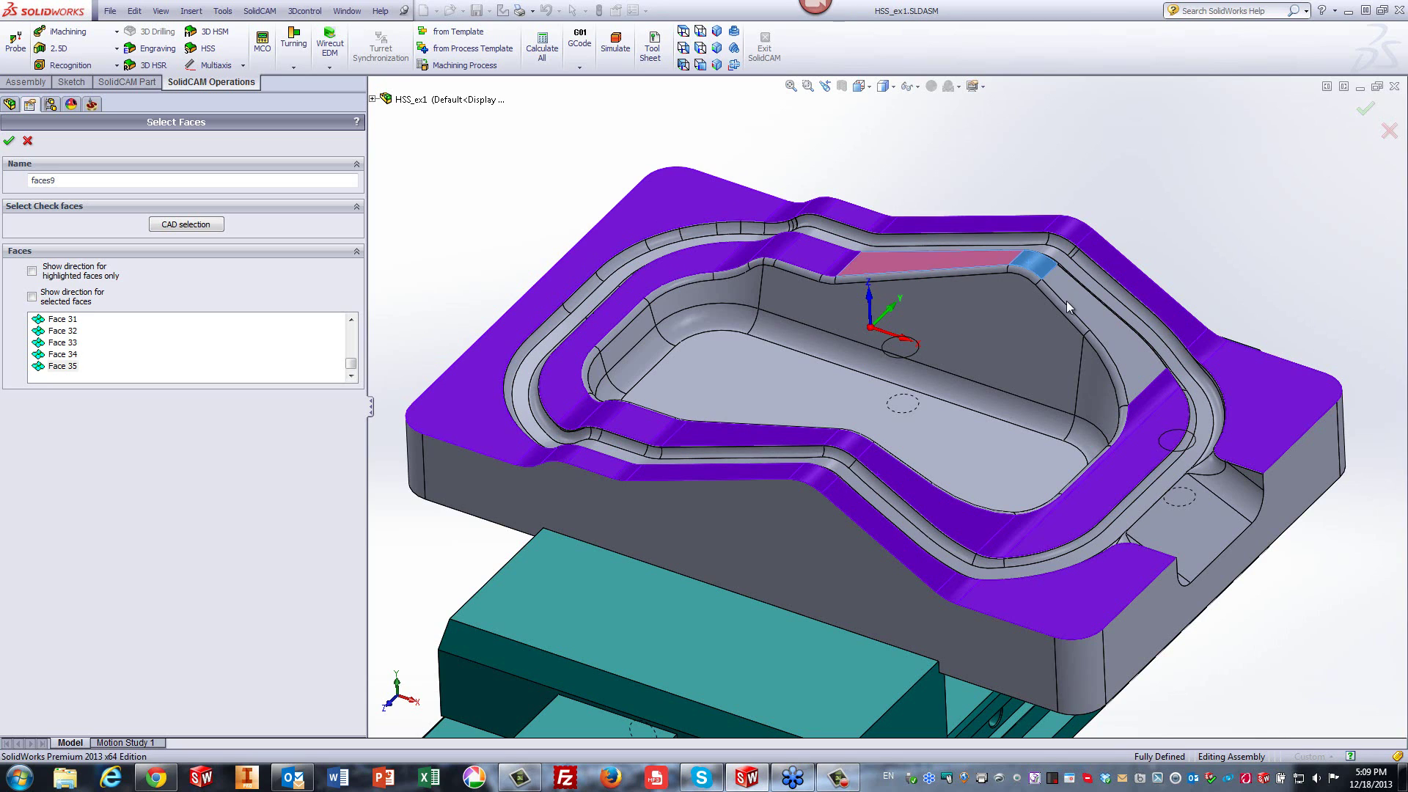
left_click(1066, 301)
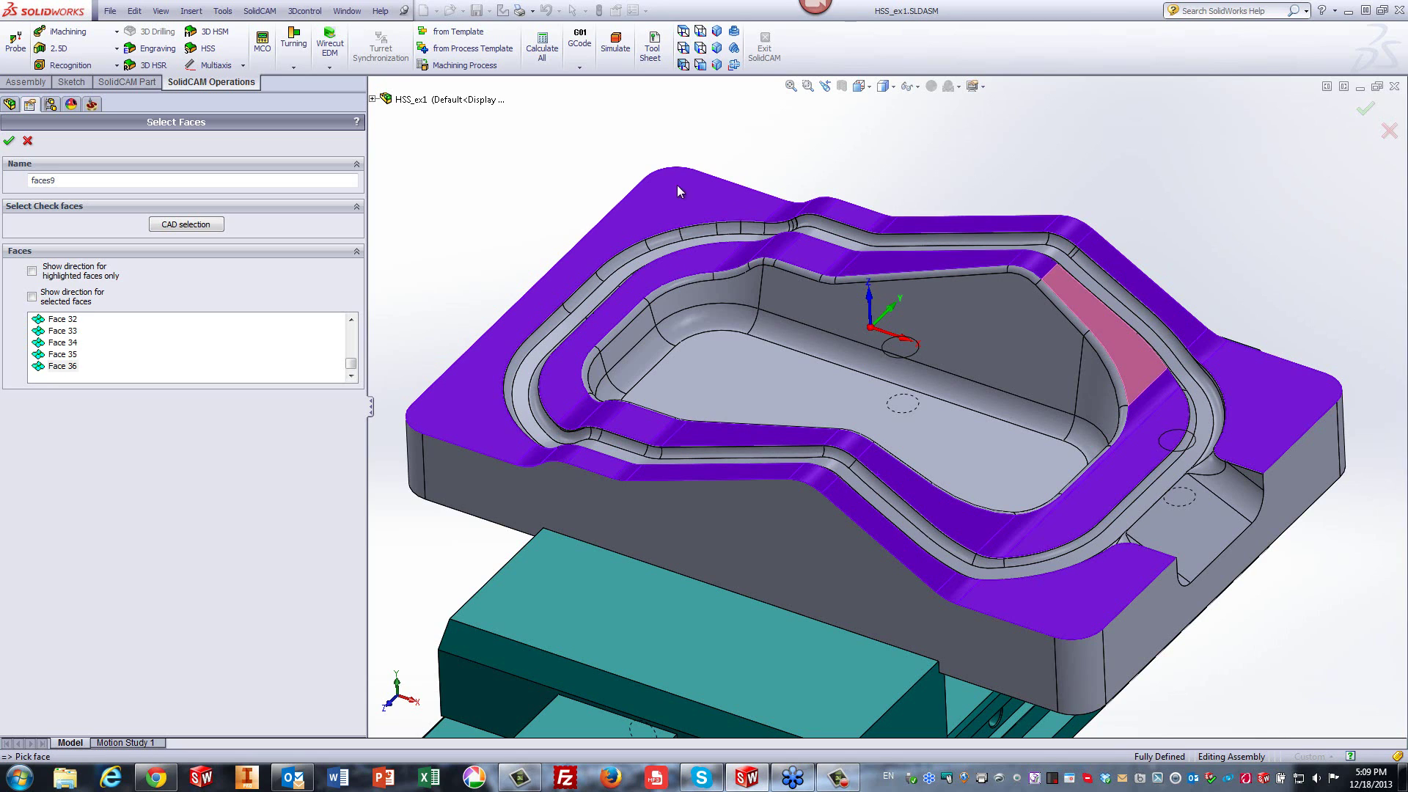
left_click(9, 143)
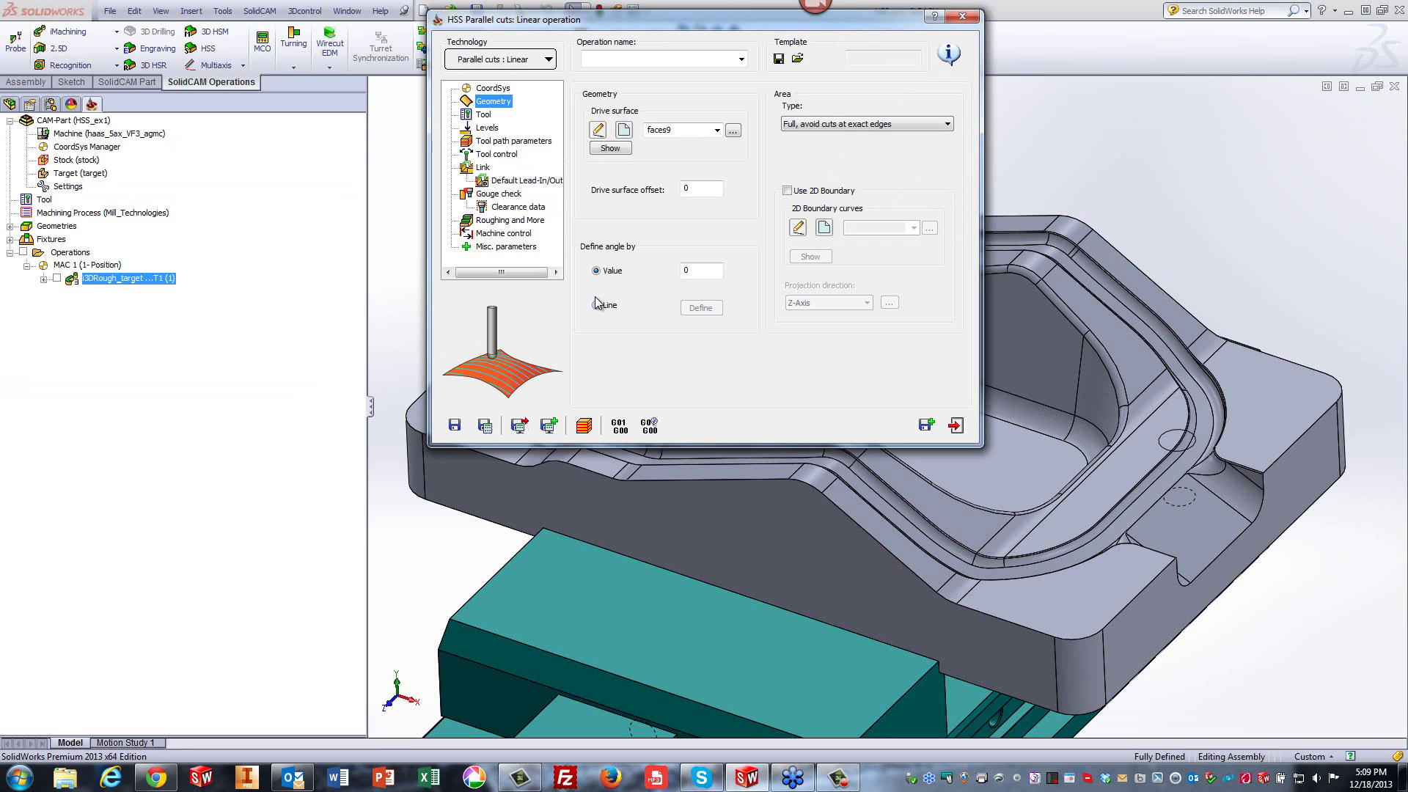
Set the cutting angle of the parallel cuts to a value of 90.
left_click(711, 272)
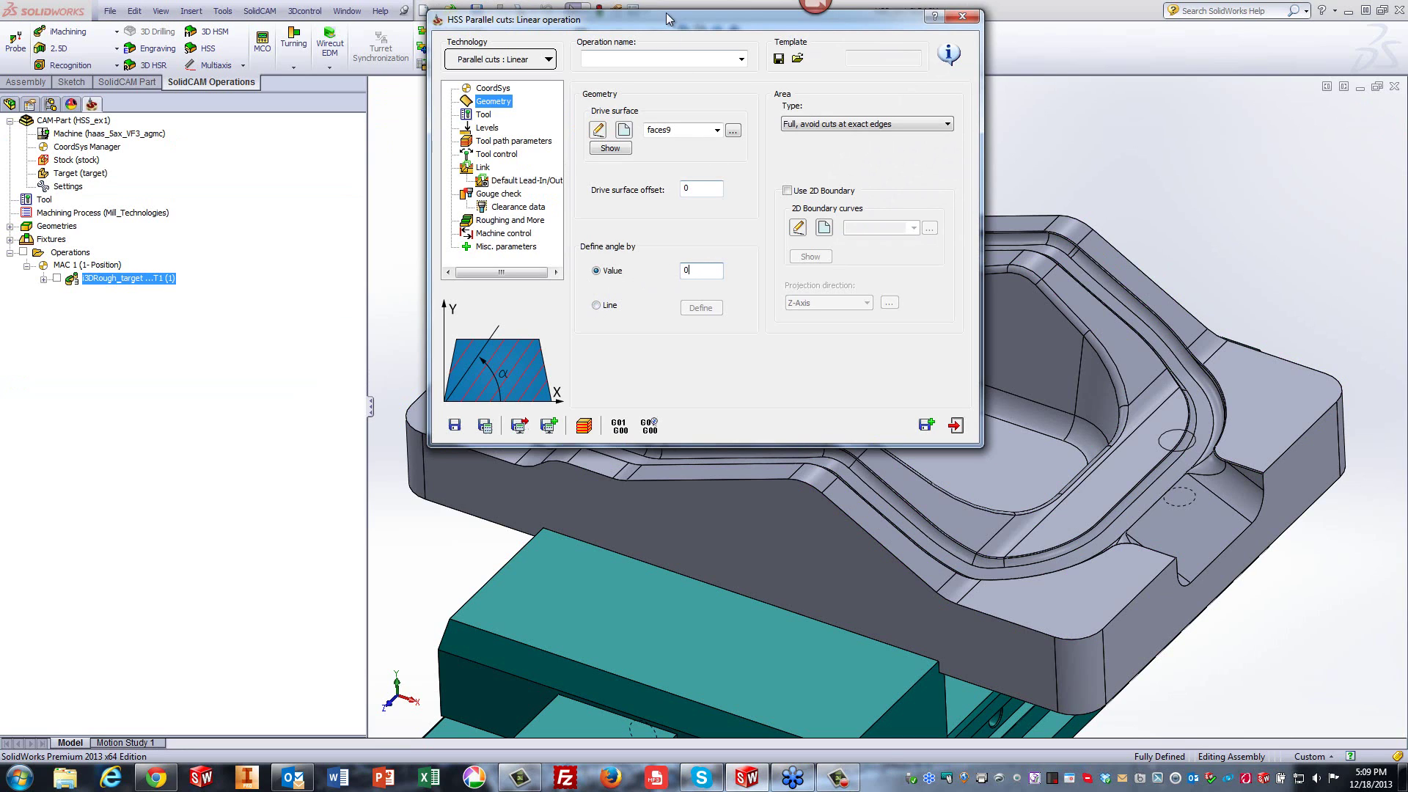
left_click_drag(645, 21, 303, 8)
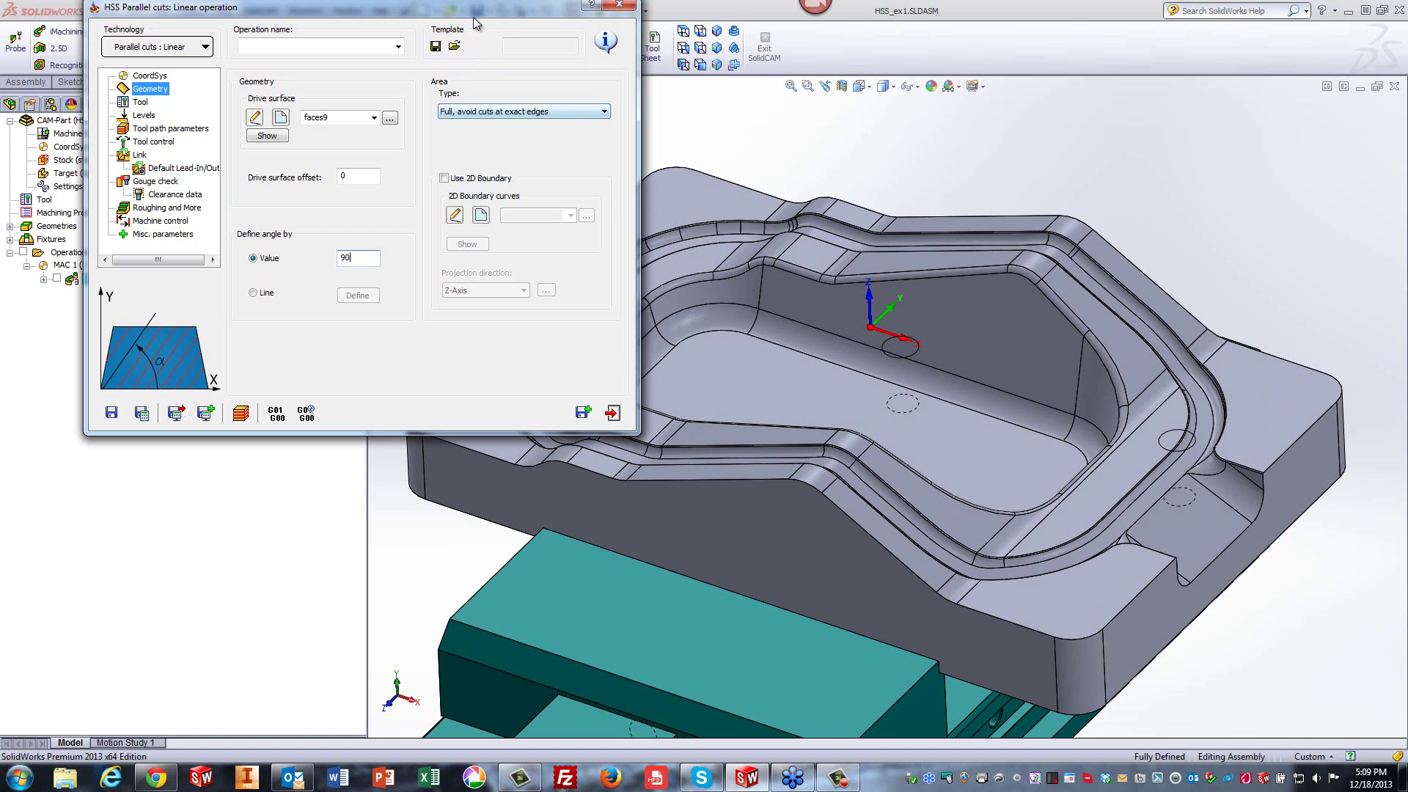
left_click_drag(478, 8, 905, 40)
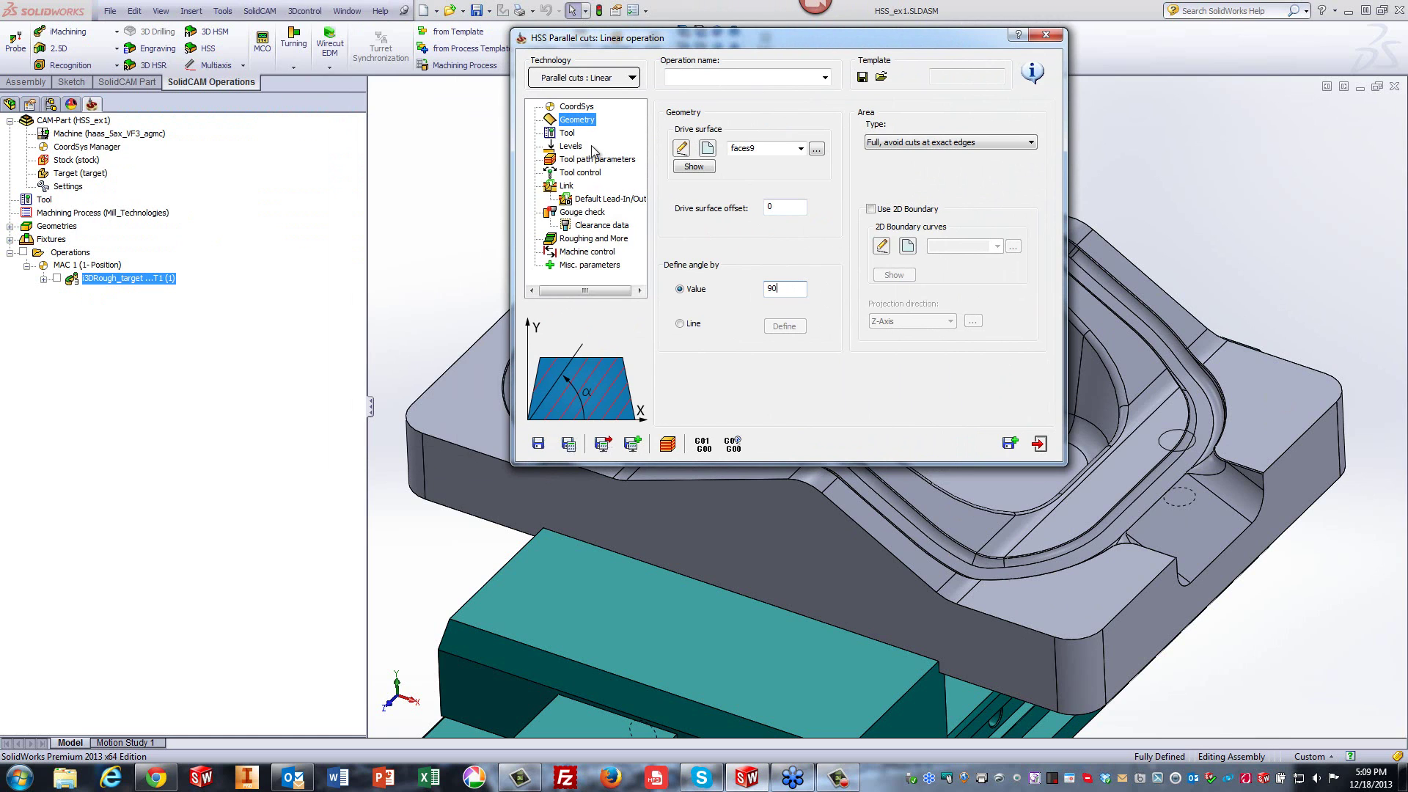
Assign tool number 3, the 6 mm ball nose mill, to the operation.
left_click(569, 134)
left_click(727, 289)
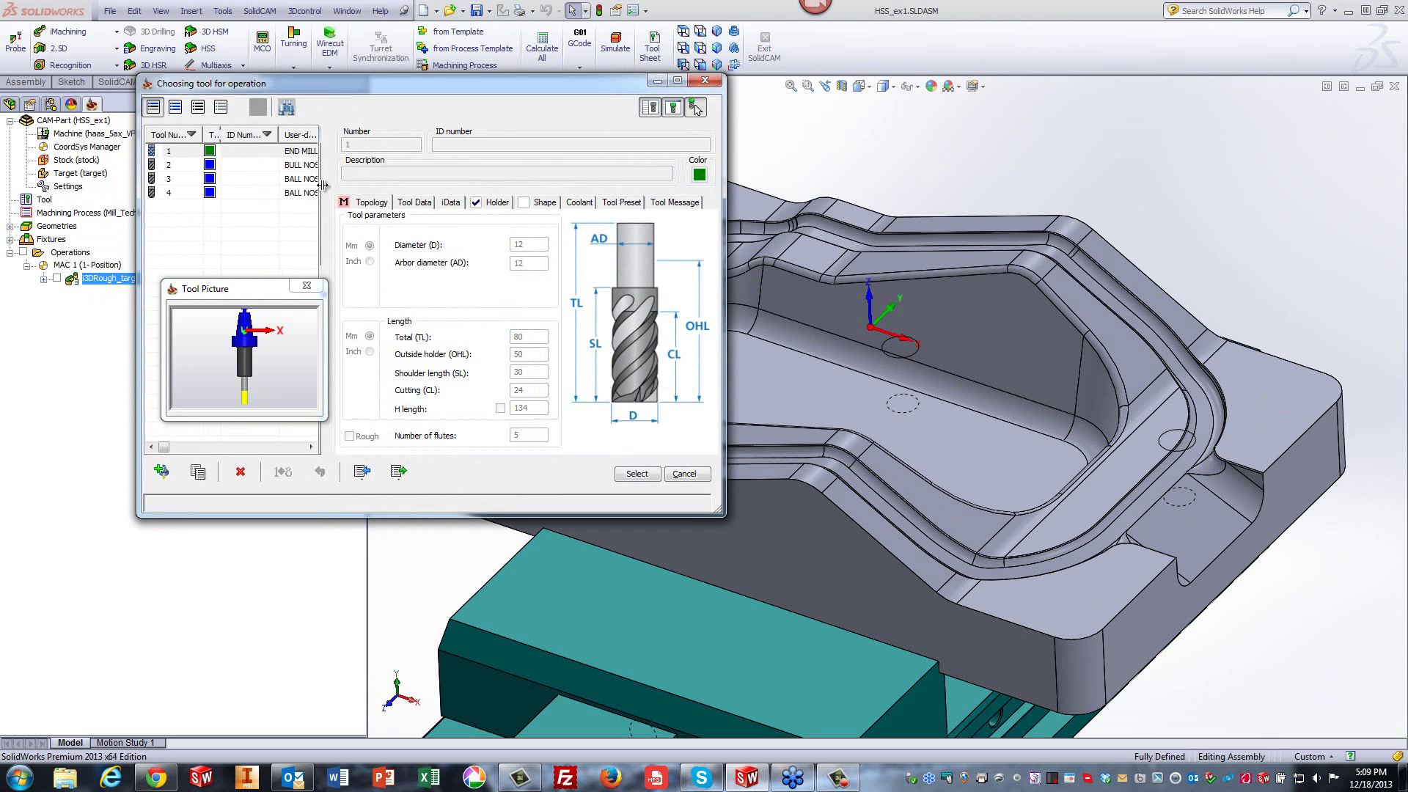
left_click(302, 179)
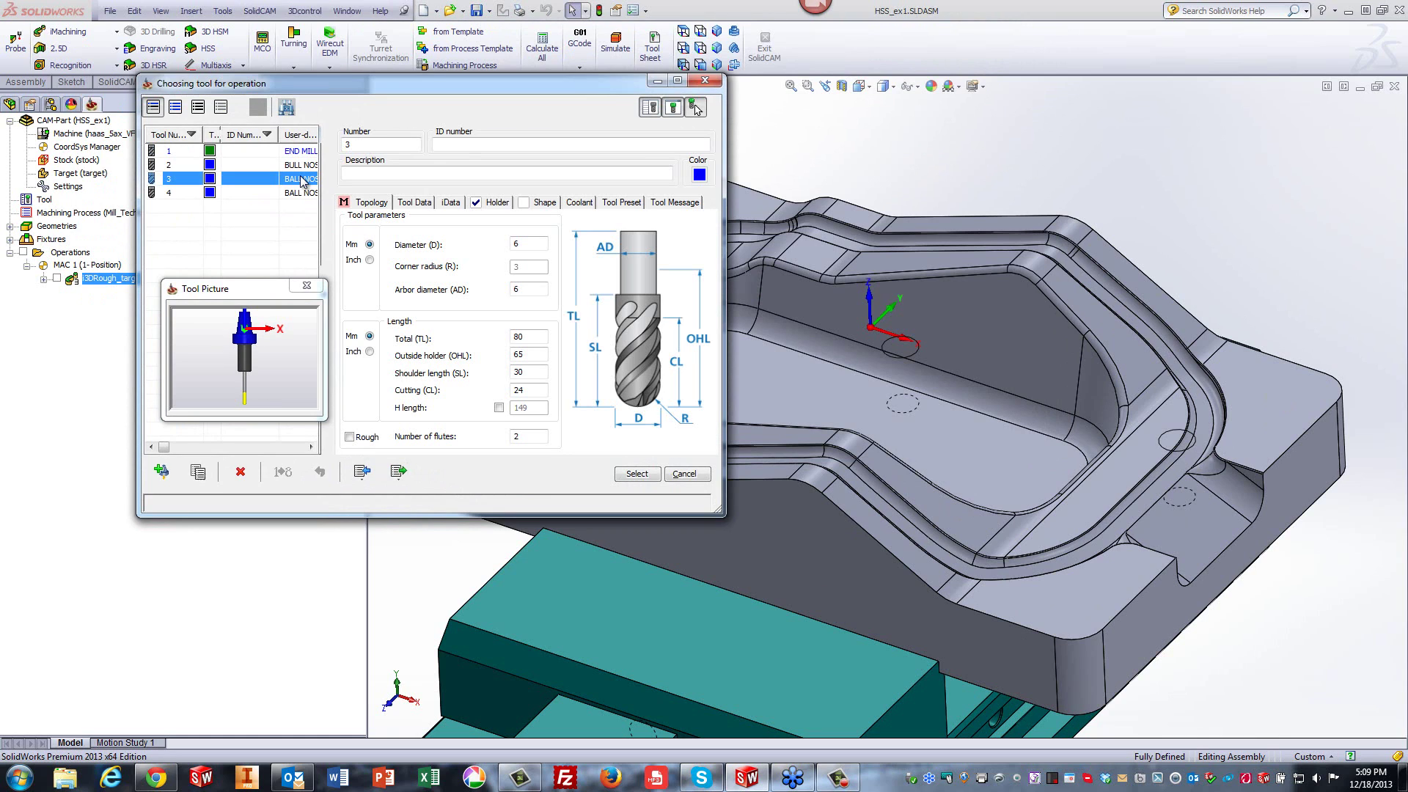
left_click(632, 473)
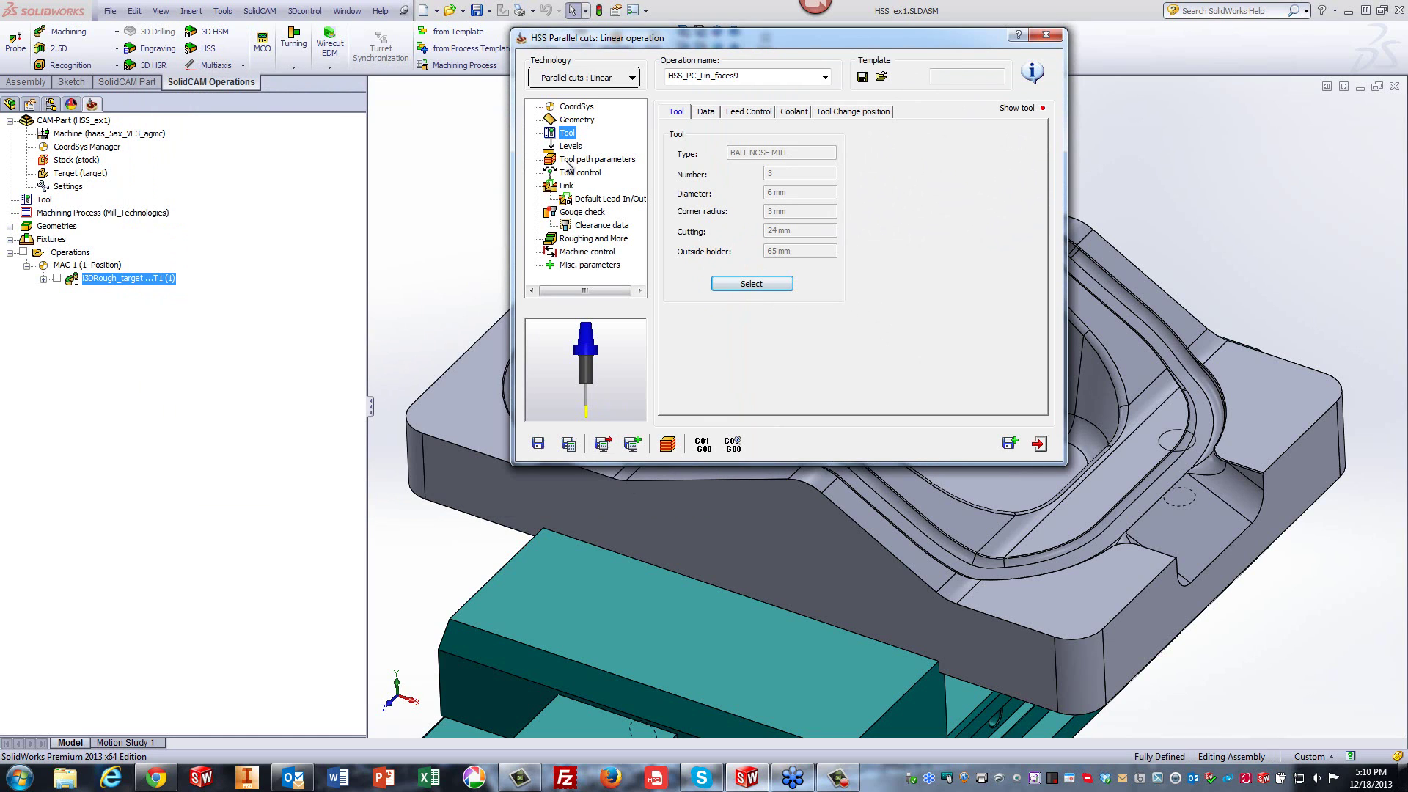
Review the maximum step over and the cut sorting settings, and save and calculate the operation.
left_click(568, 162)
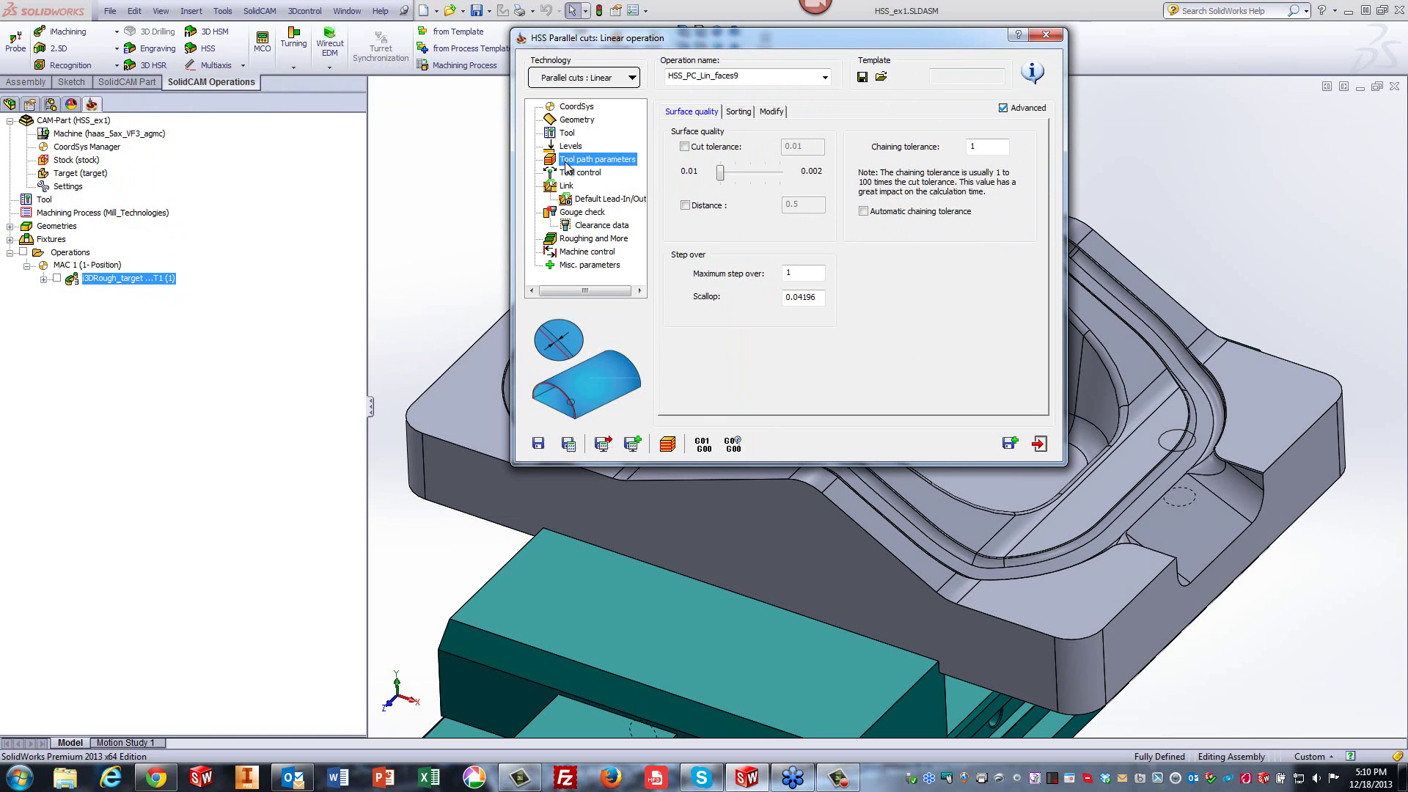
left_click(798, 274)
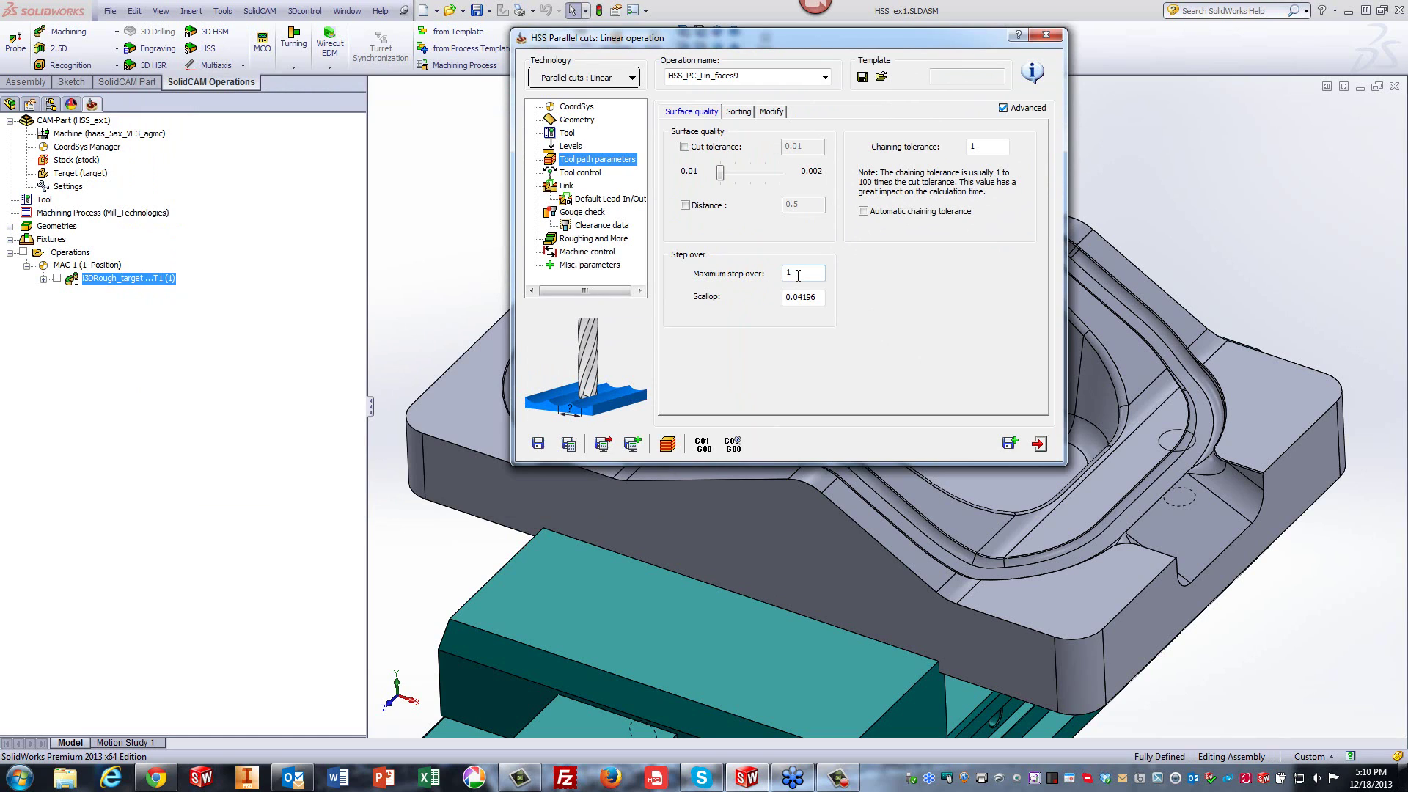
left_click(737, 113)
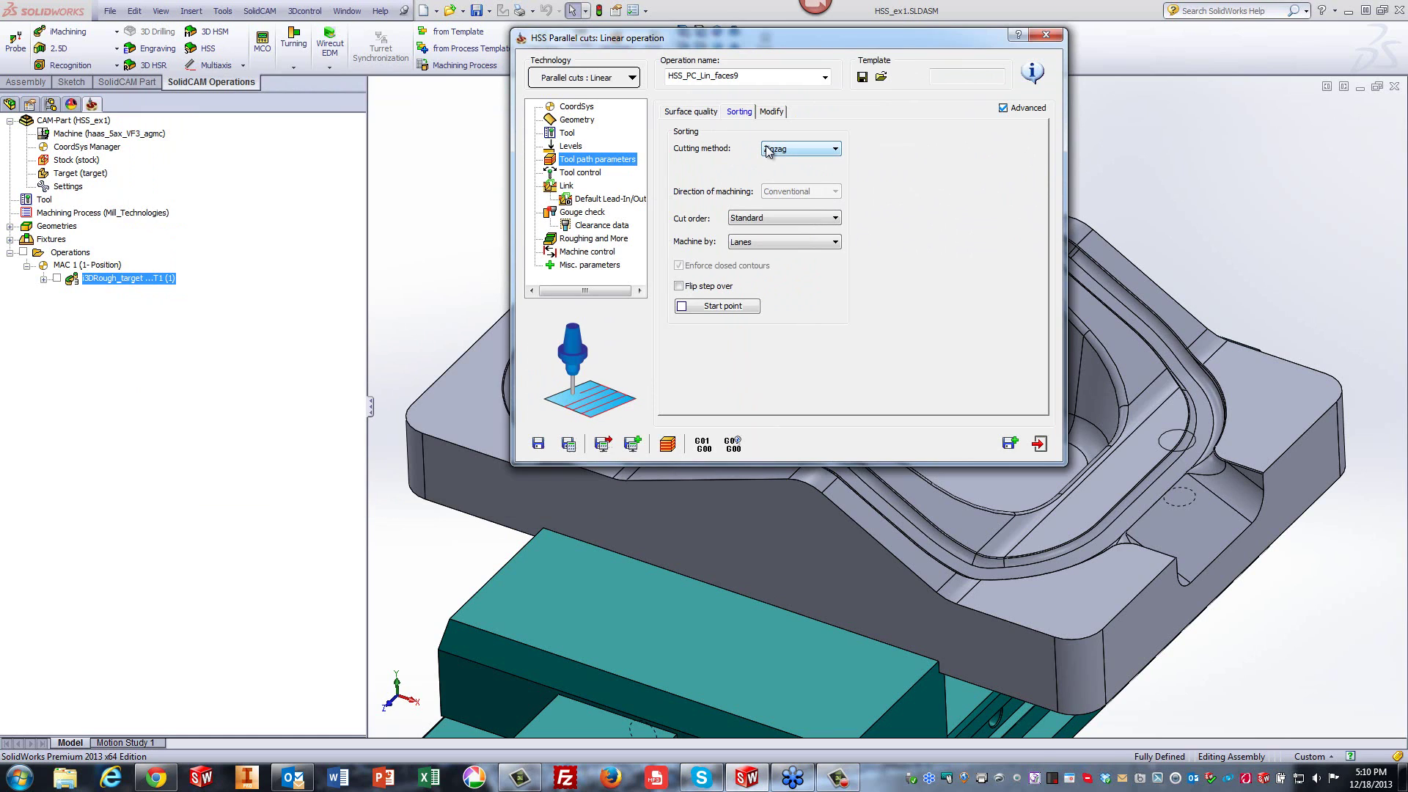
left_click(569, 444)
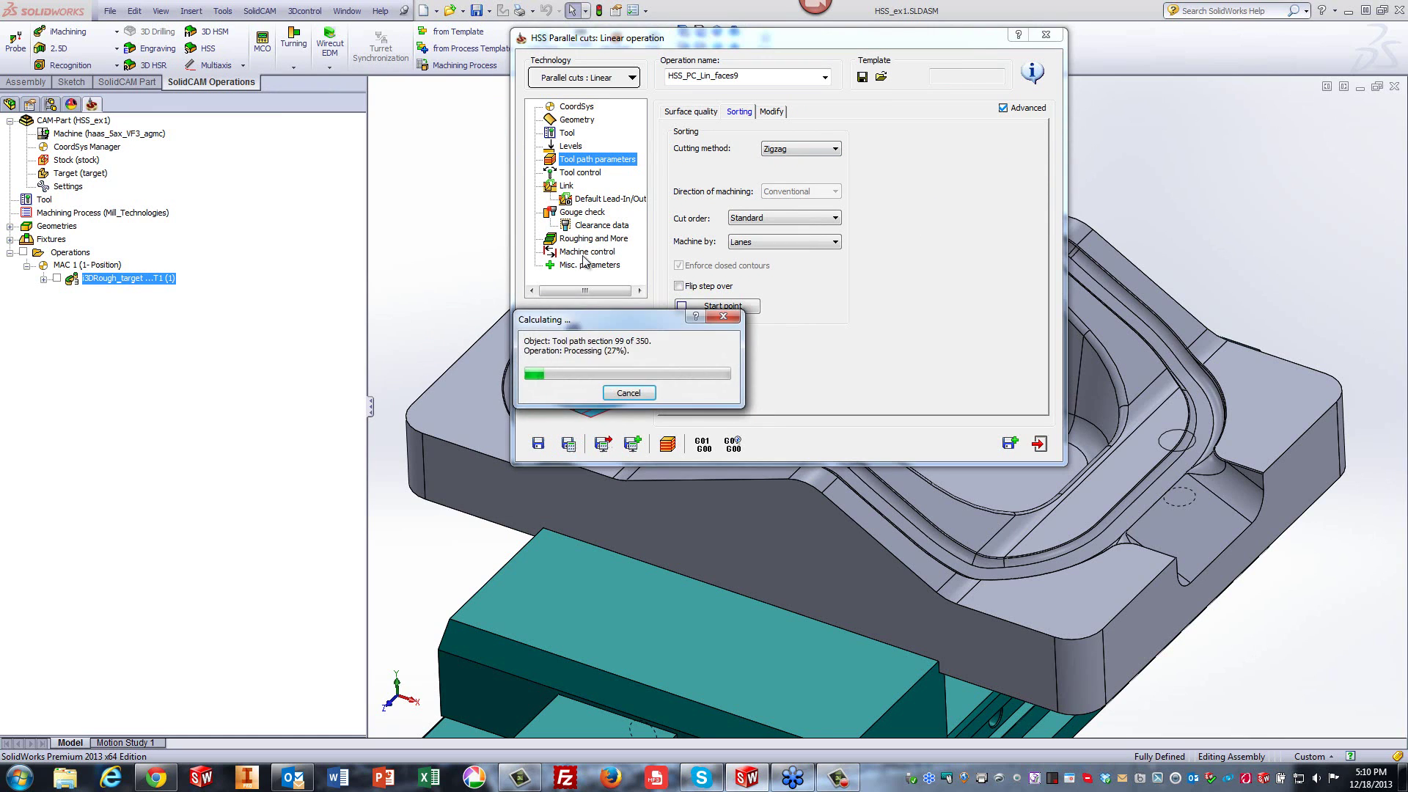
Simulate the toolpath in Host CAD mode, cancelling the updated stock calculation, and turn off solid verification.
left_click(667, 444)
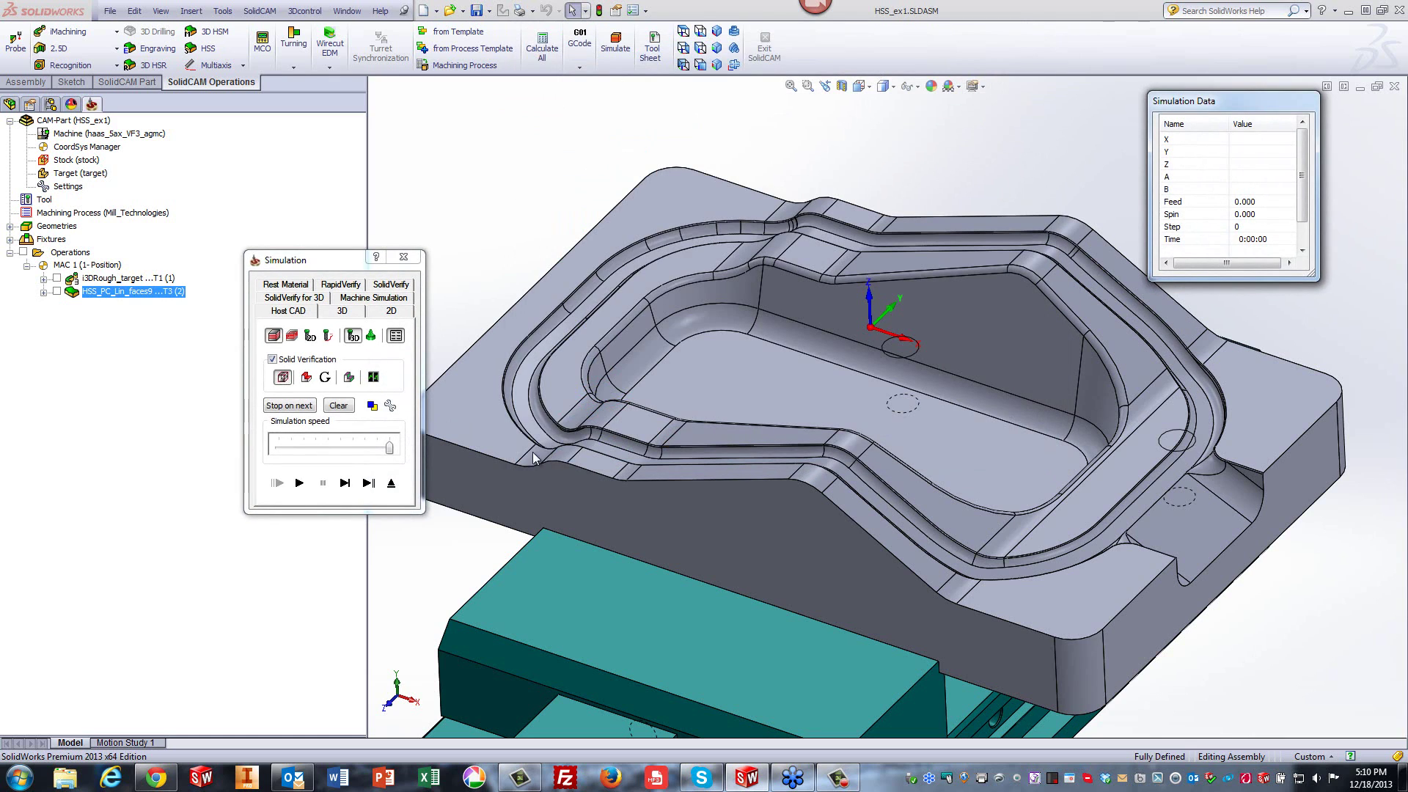
left_click(299, 483)
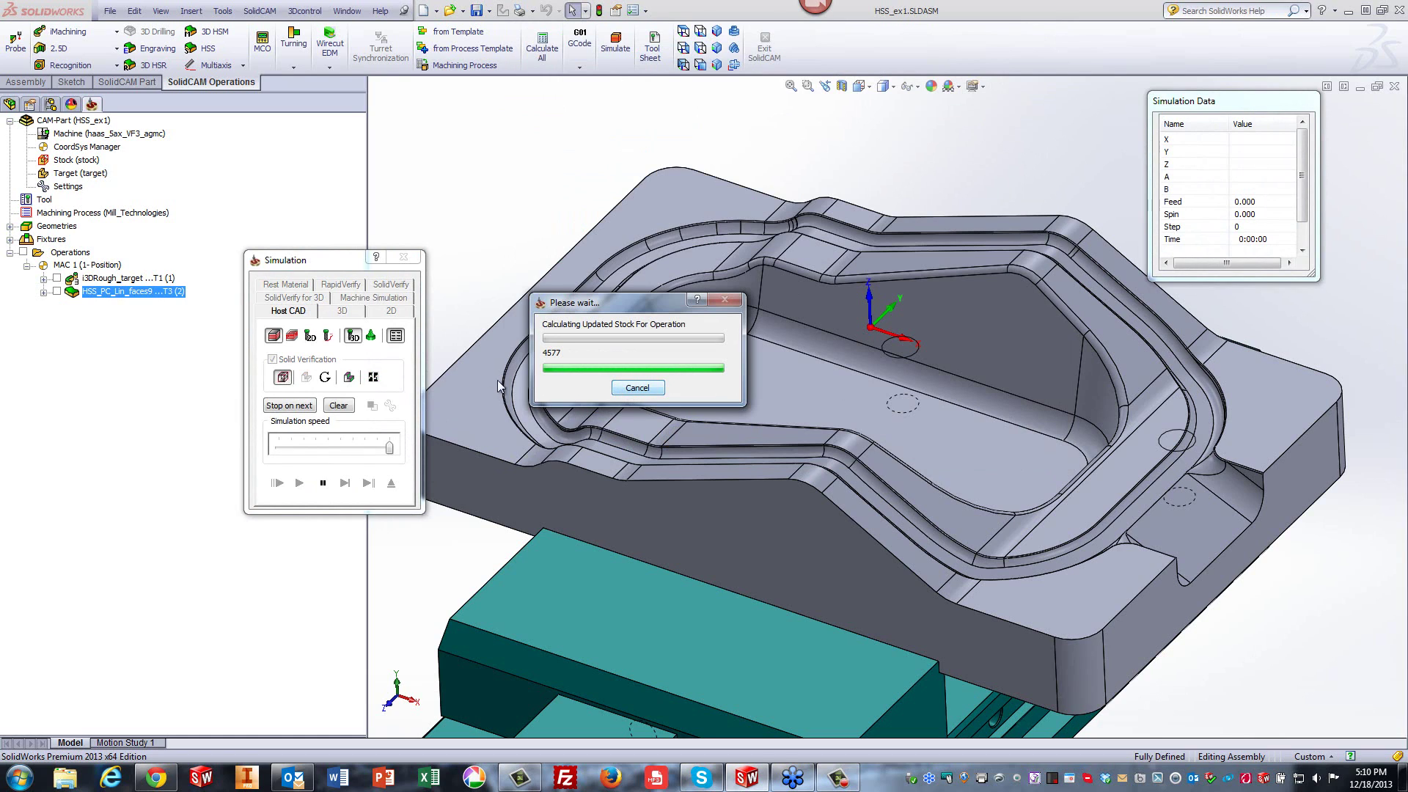
left_click(638, 387)
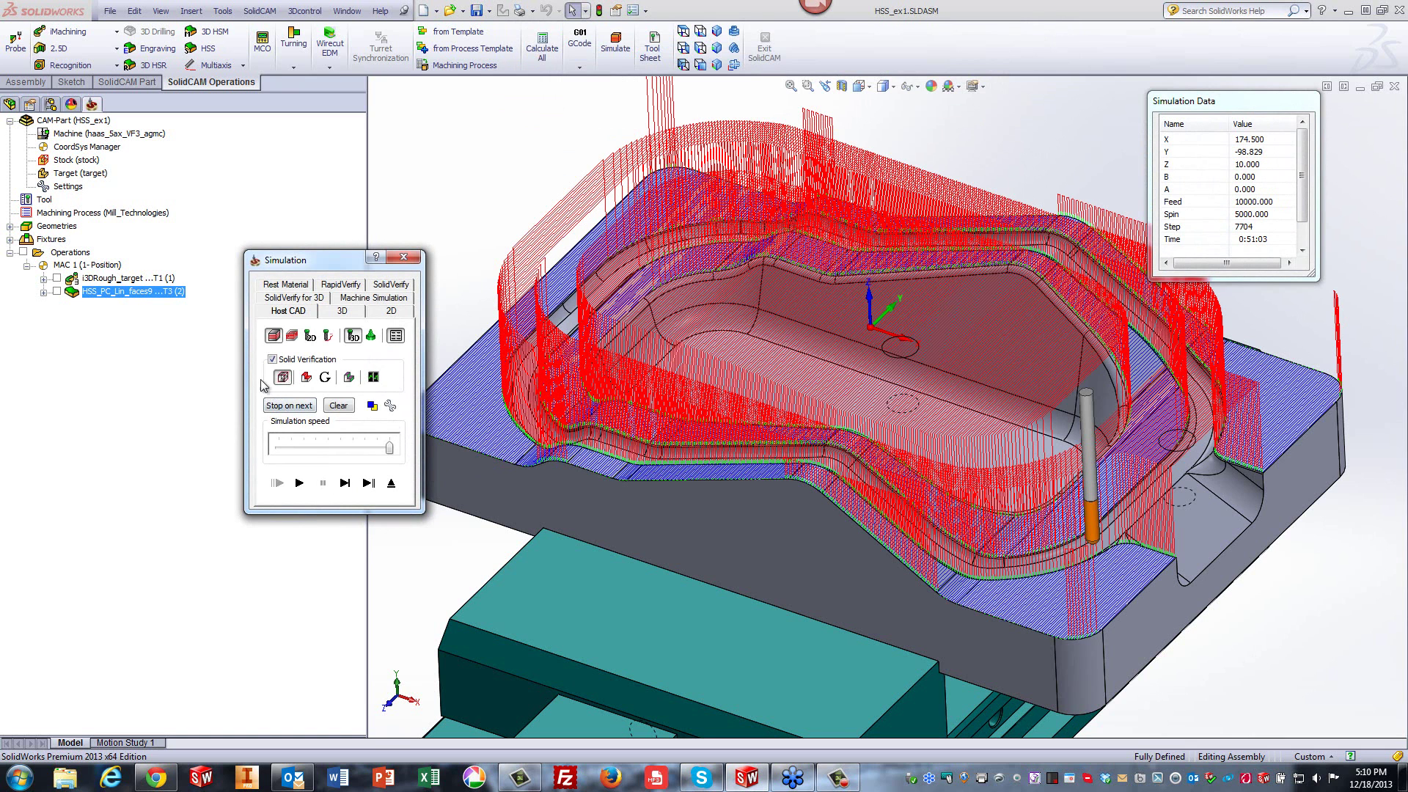
left_click(272, 359)
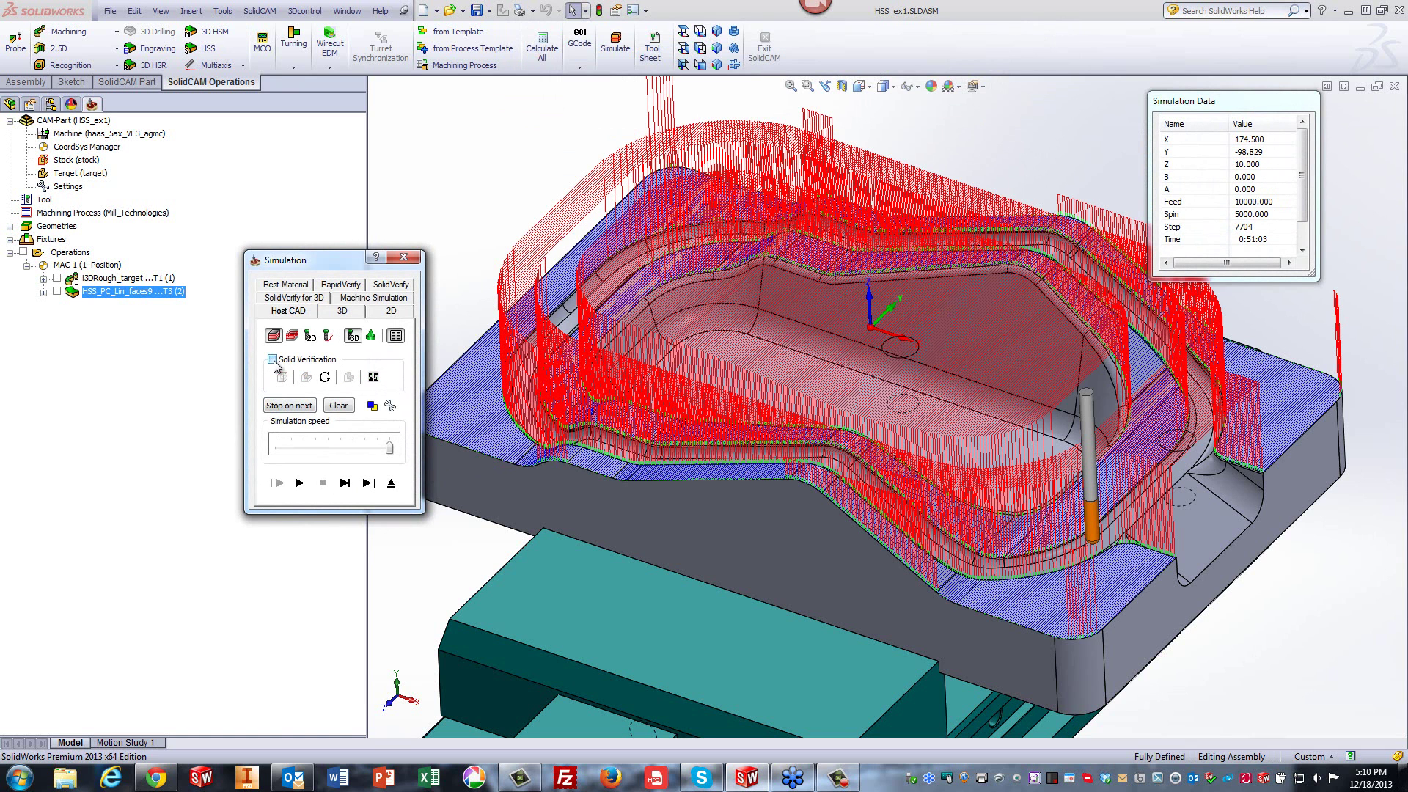
Examine the cutting passes and rapid retract moves around the pocket from several angles, and close the simulation.
left_click(463, 221)
middle_click_drag(1328, 663, 1063, 602)
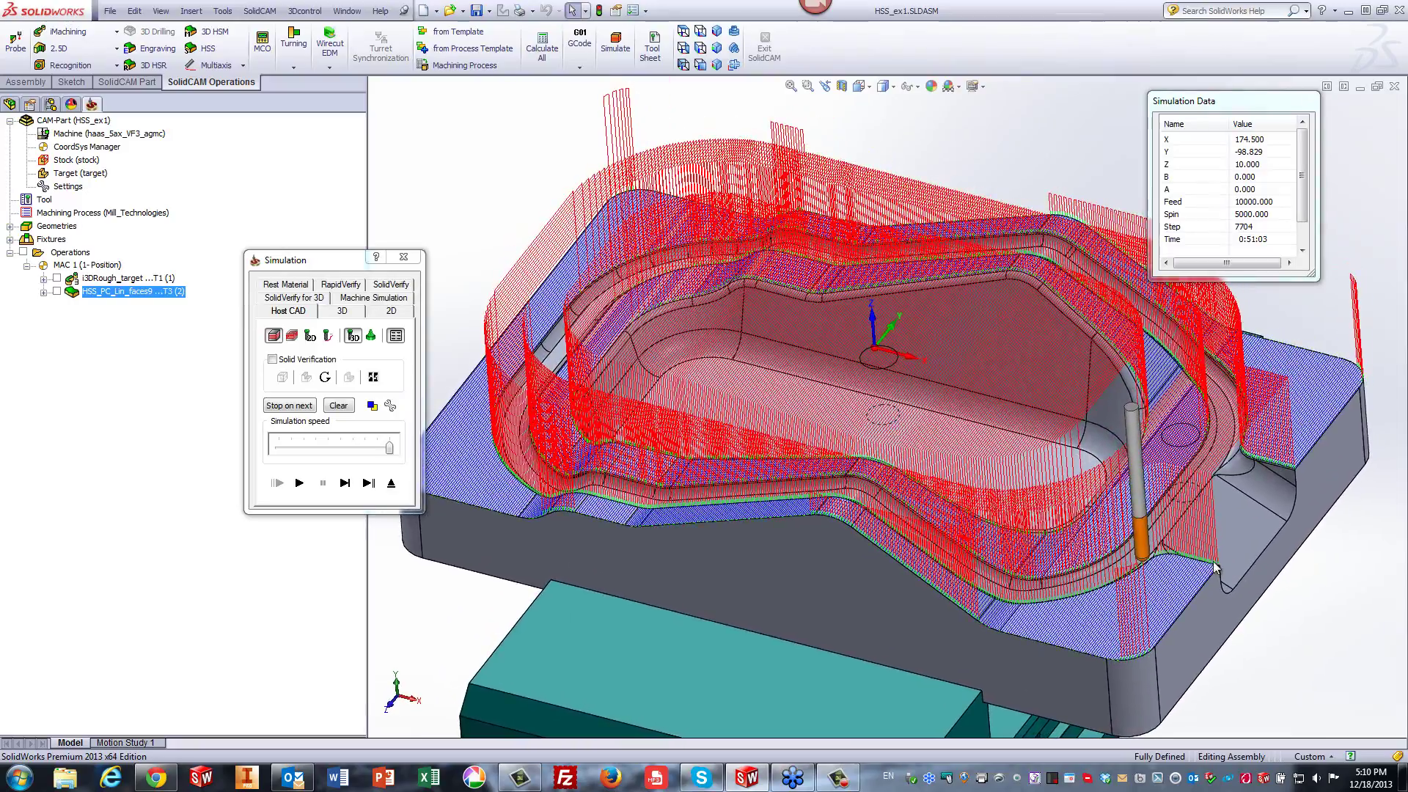
middle_click_drag(1215, 566, 1254, 477)
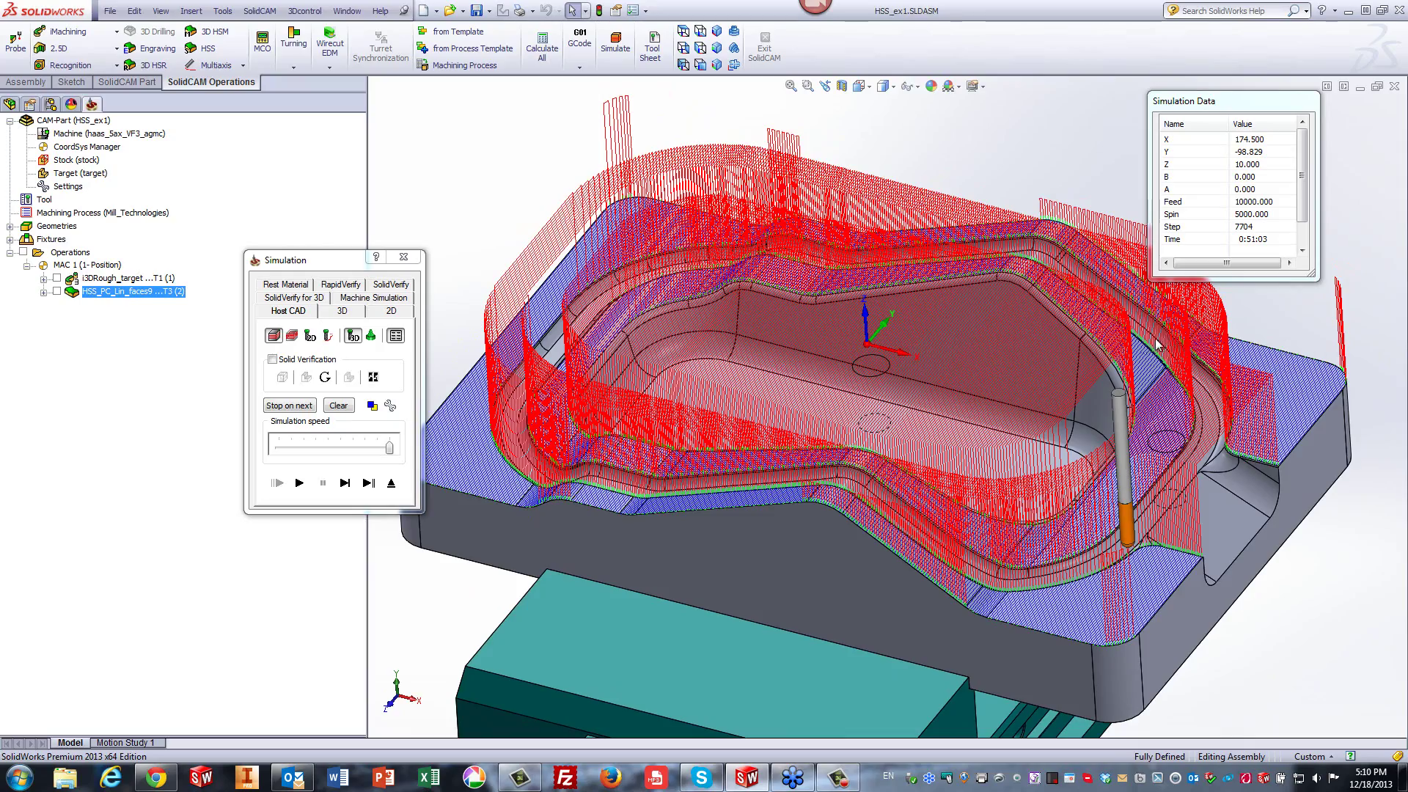
middle_click_drag(1157, 344, 1071, 404)
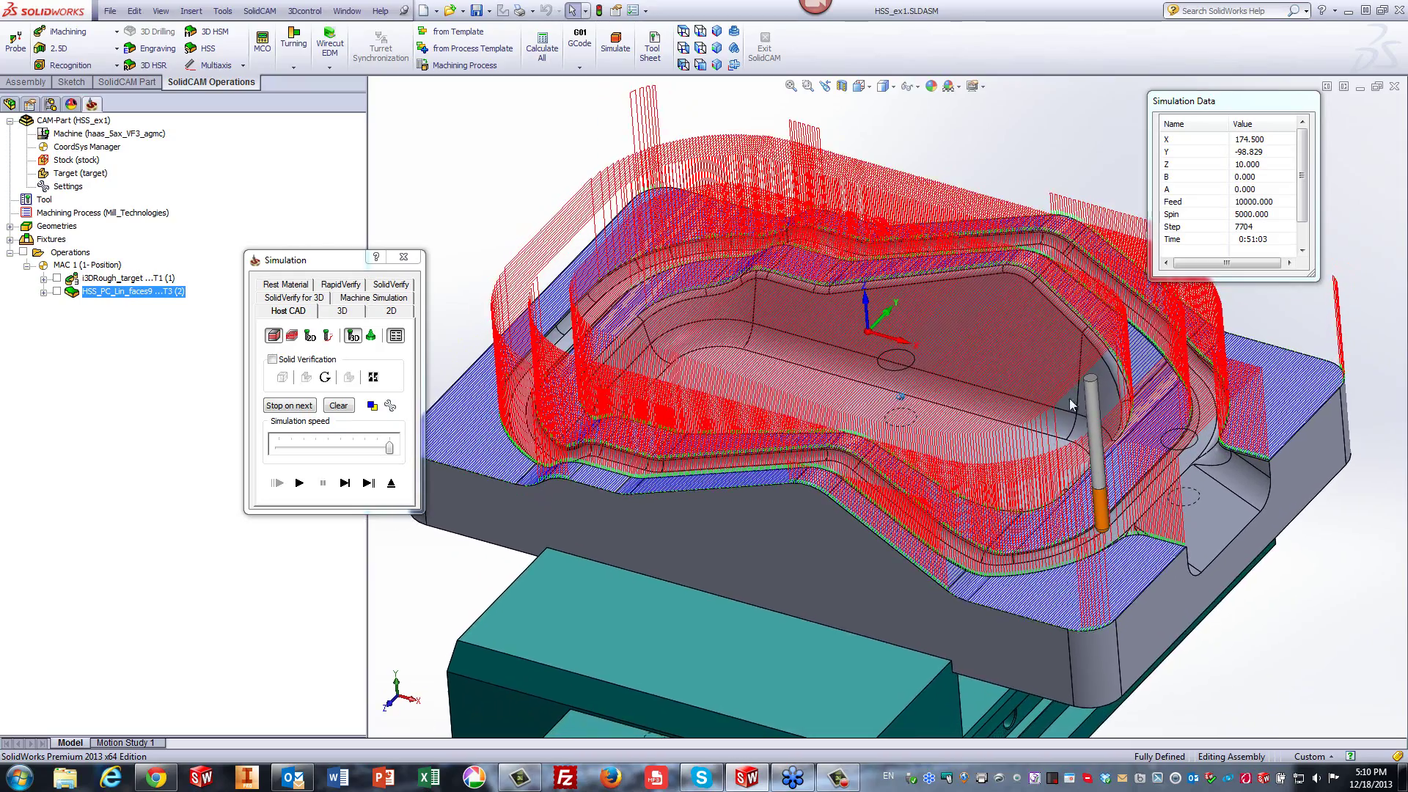
left_click(390, 482)
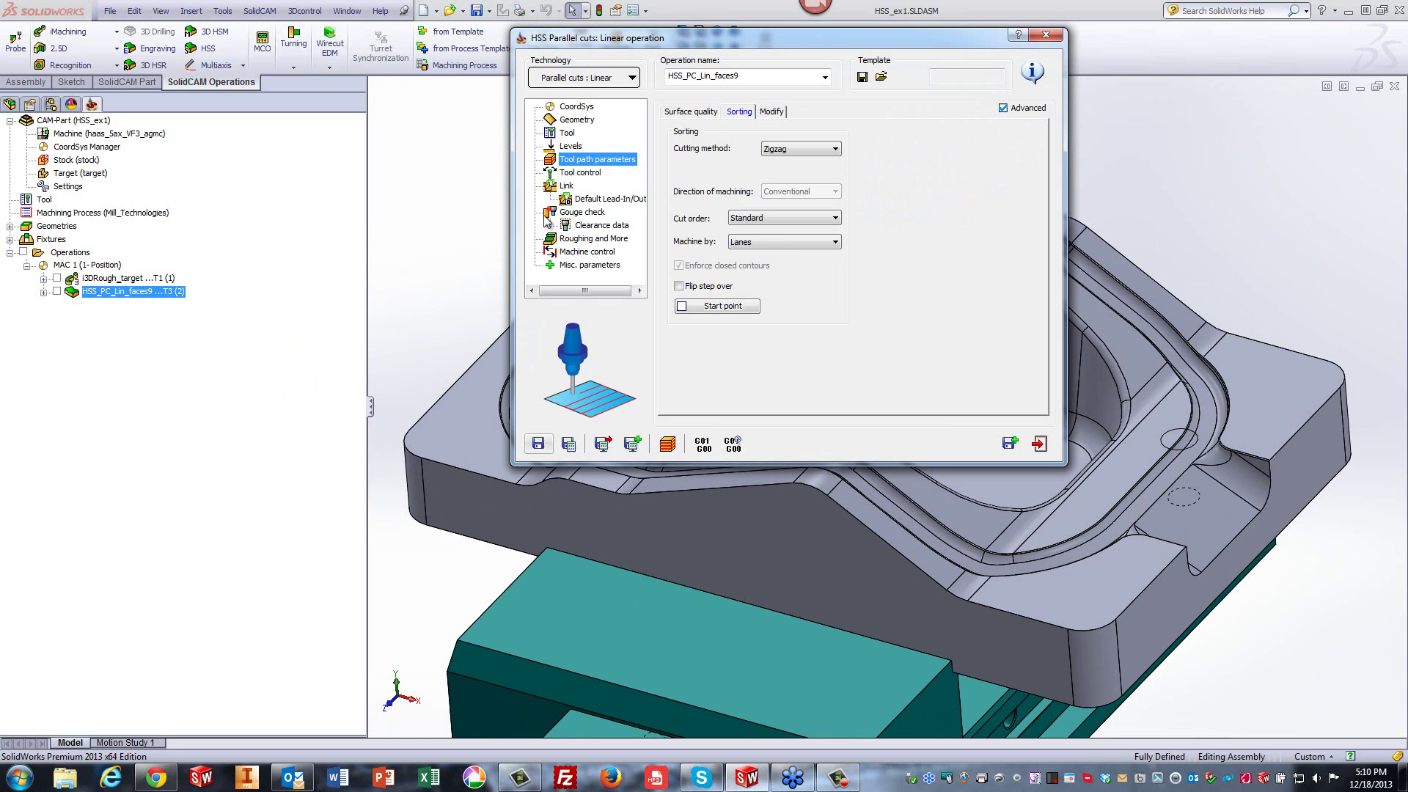
Set the link type for large gaps along the cut to Direct.
left_click(565, 185)
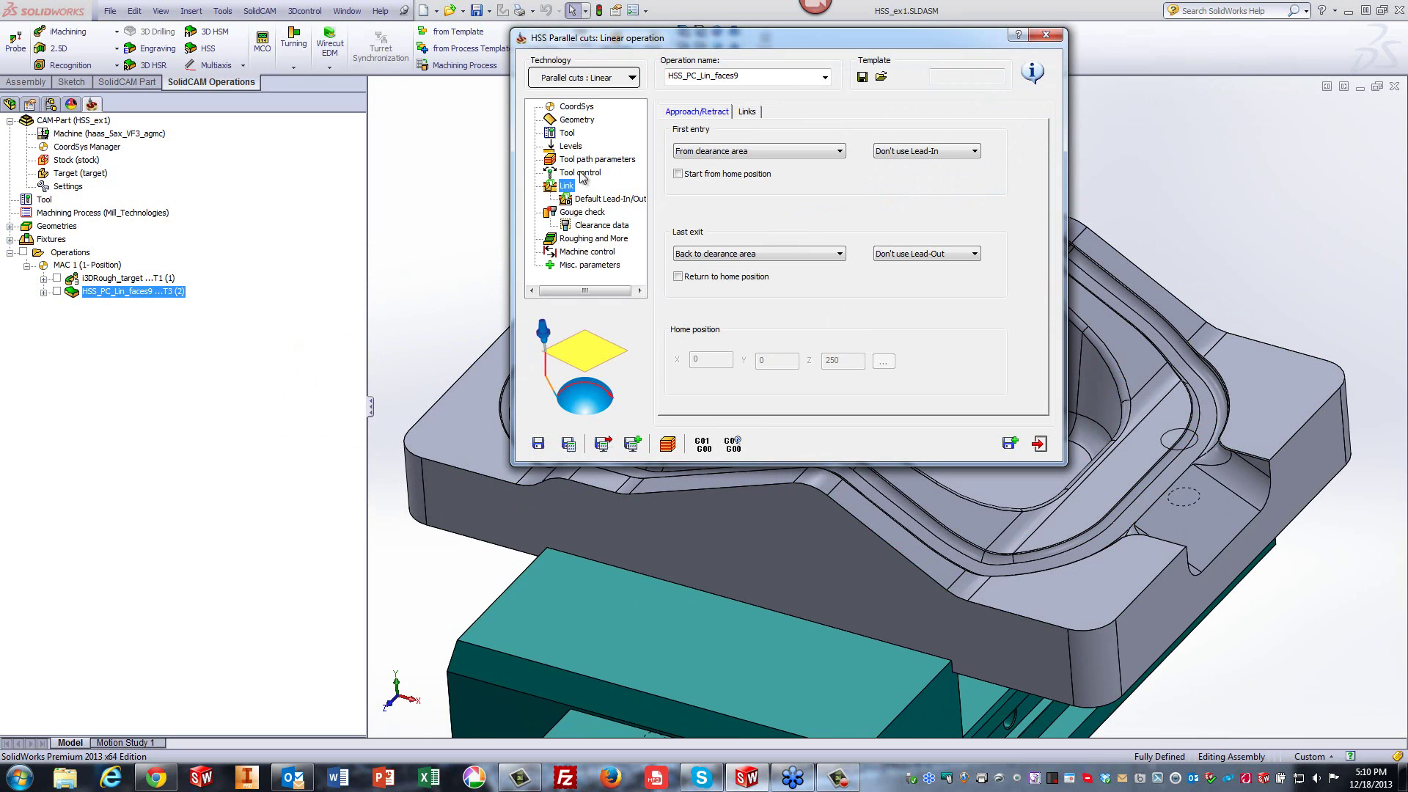
left_click(747, 113)
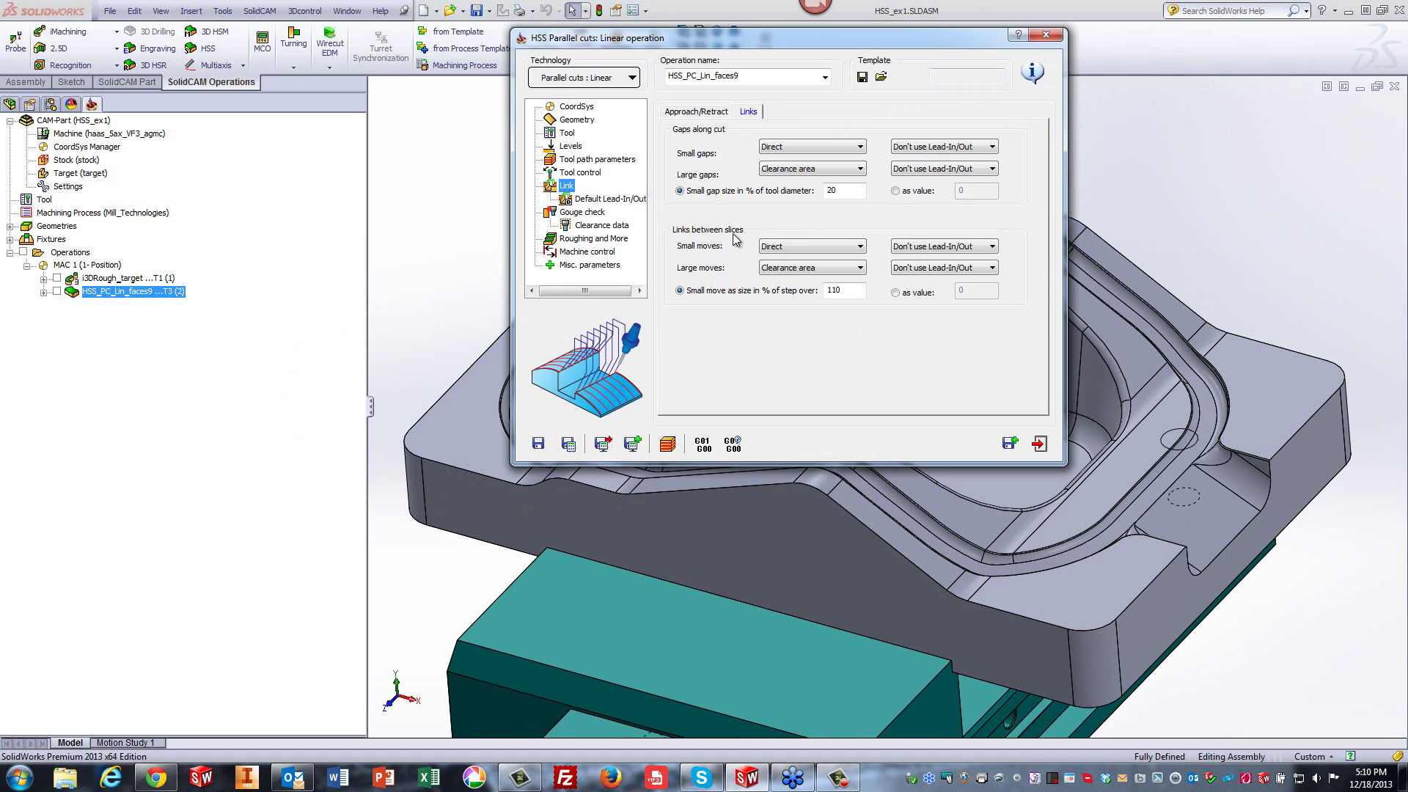
left_click(782, 174)
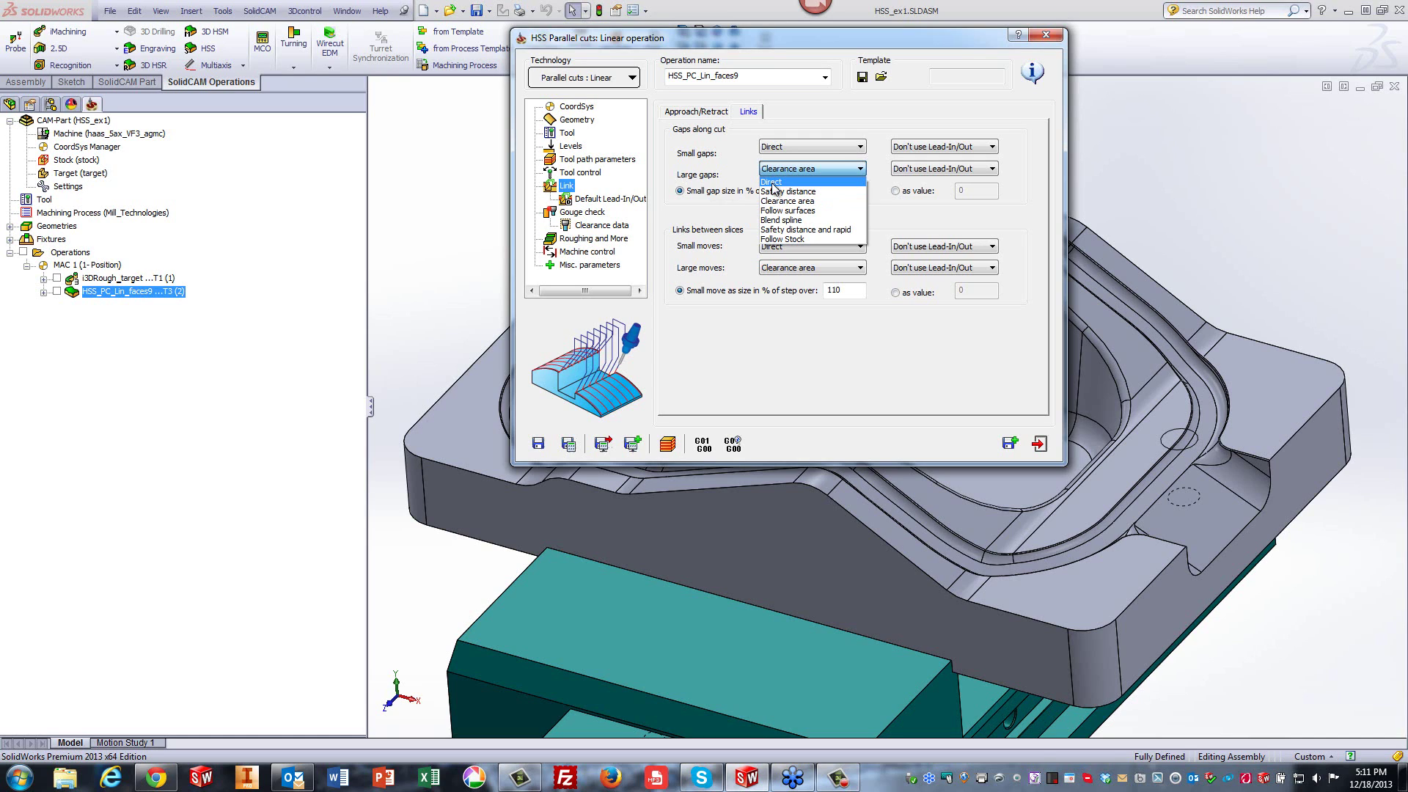
left_click(772, 183)
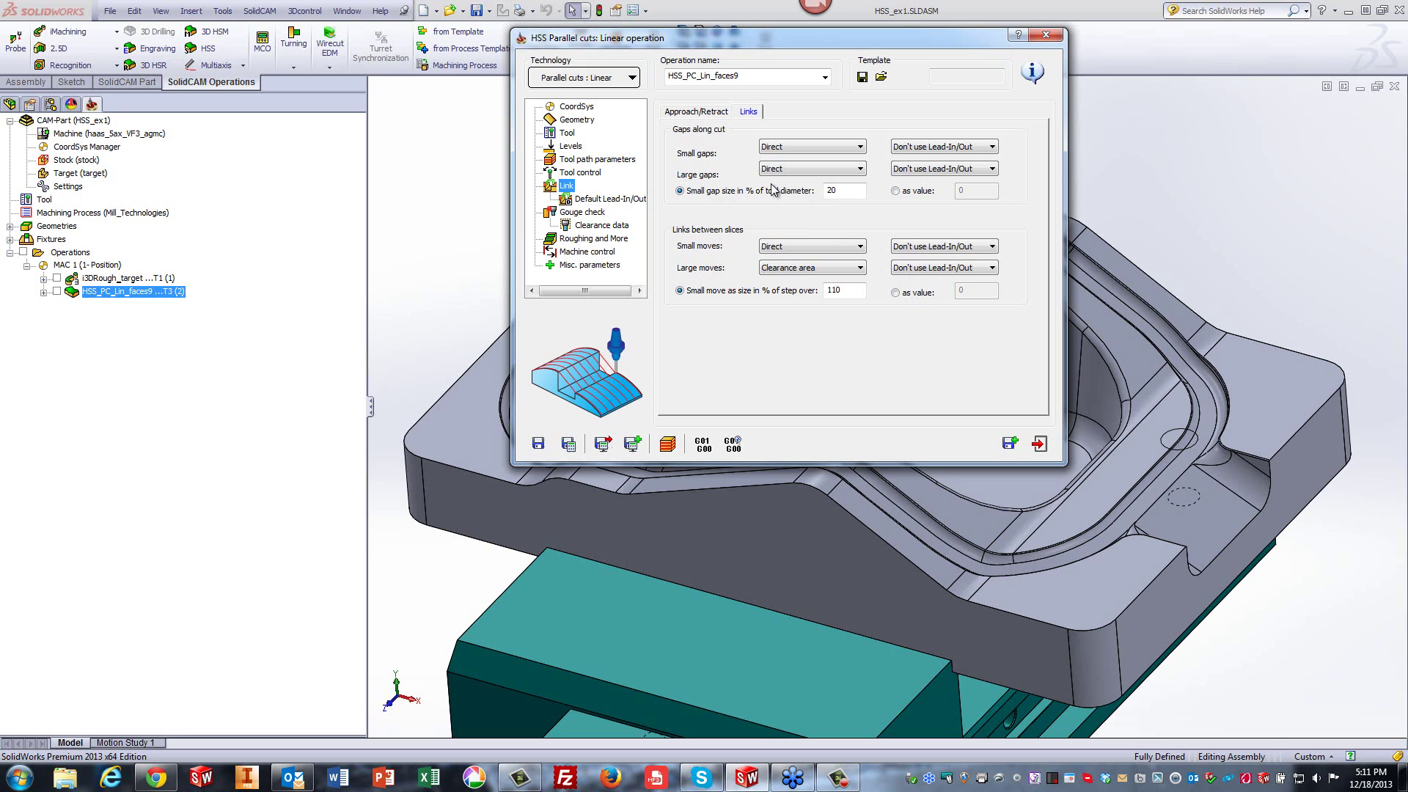
Save and calculate the operation, simulate its full toolpath in Host CAD mode, and close the simulation.
left_click(570, 444)
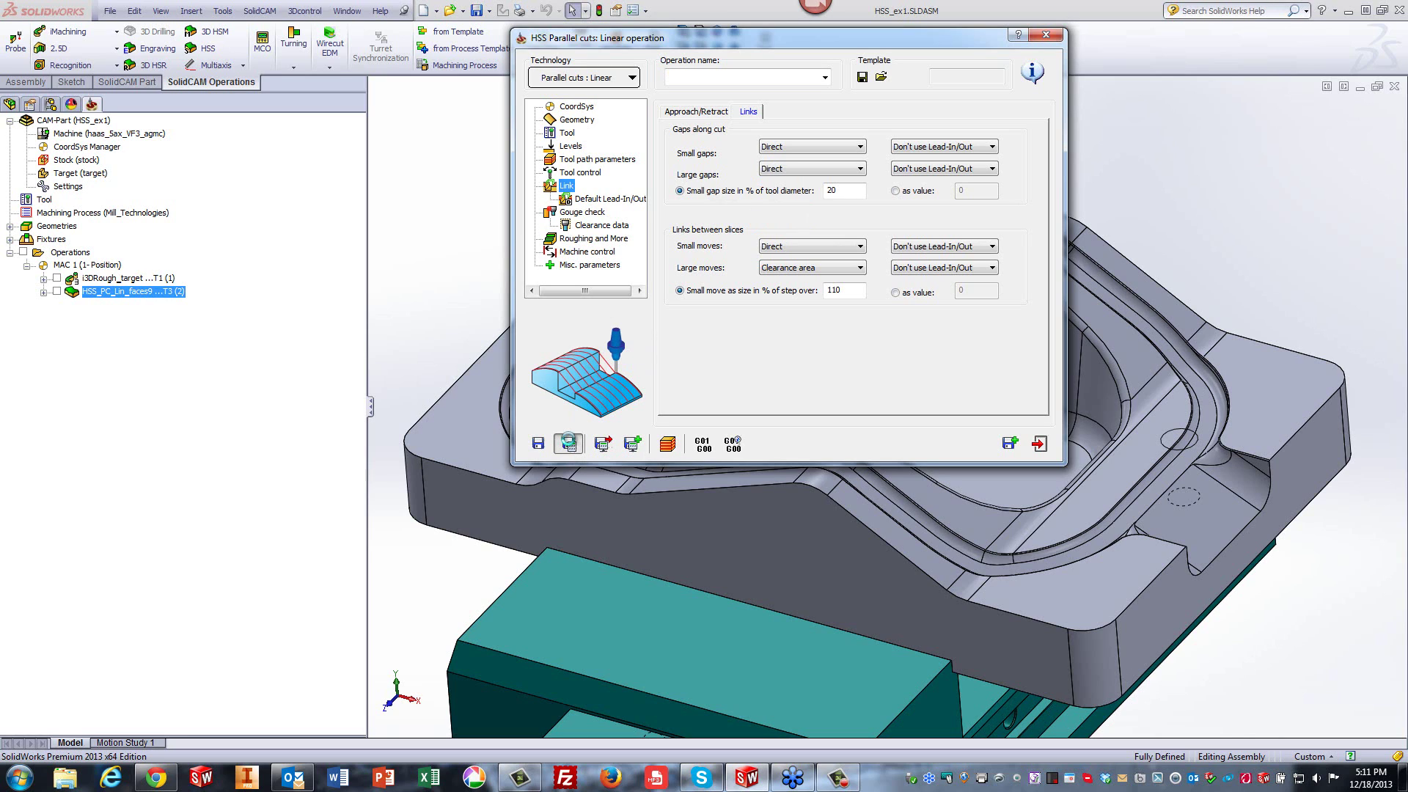
left_click(666, 444)
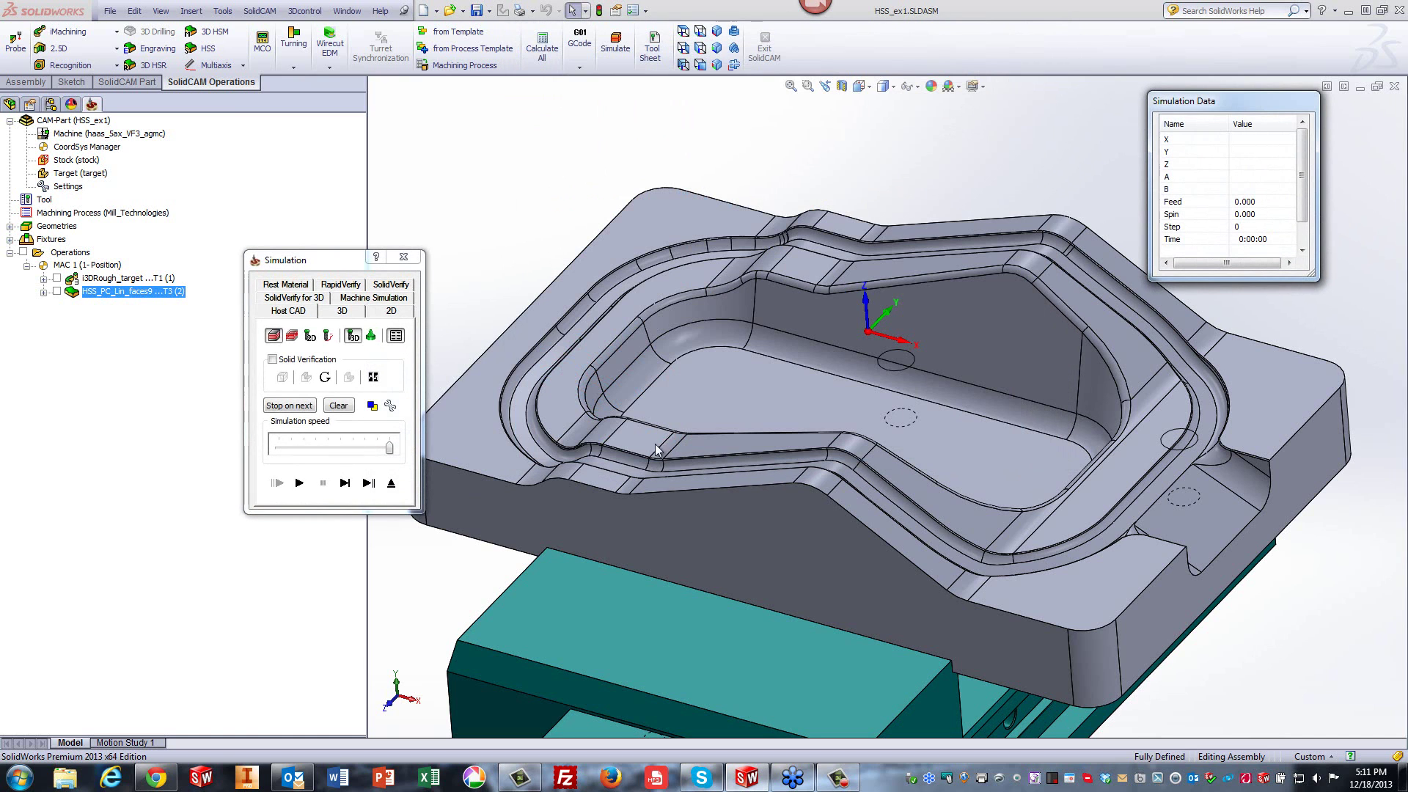
left_click(299, 482)
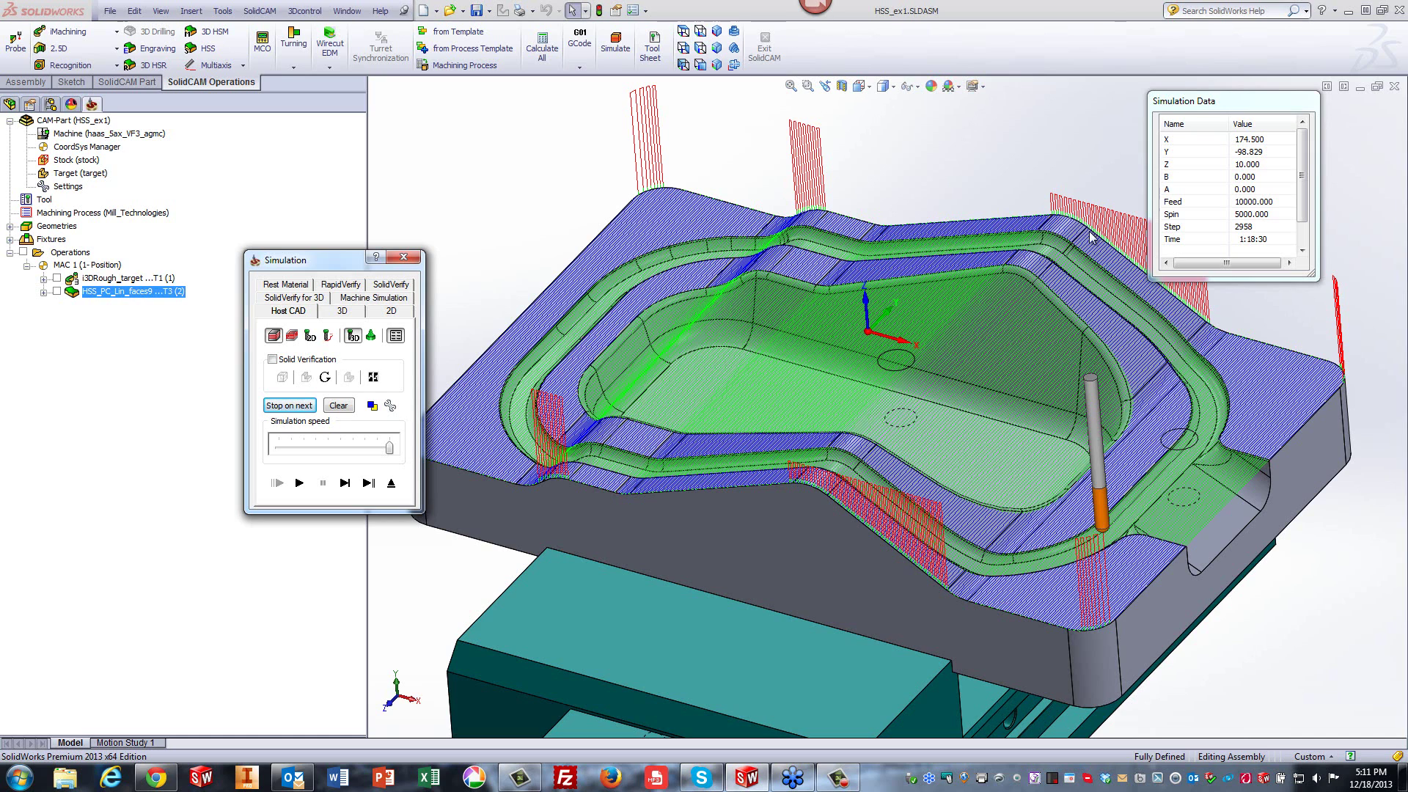
left_click(391, 482)
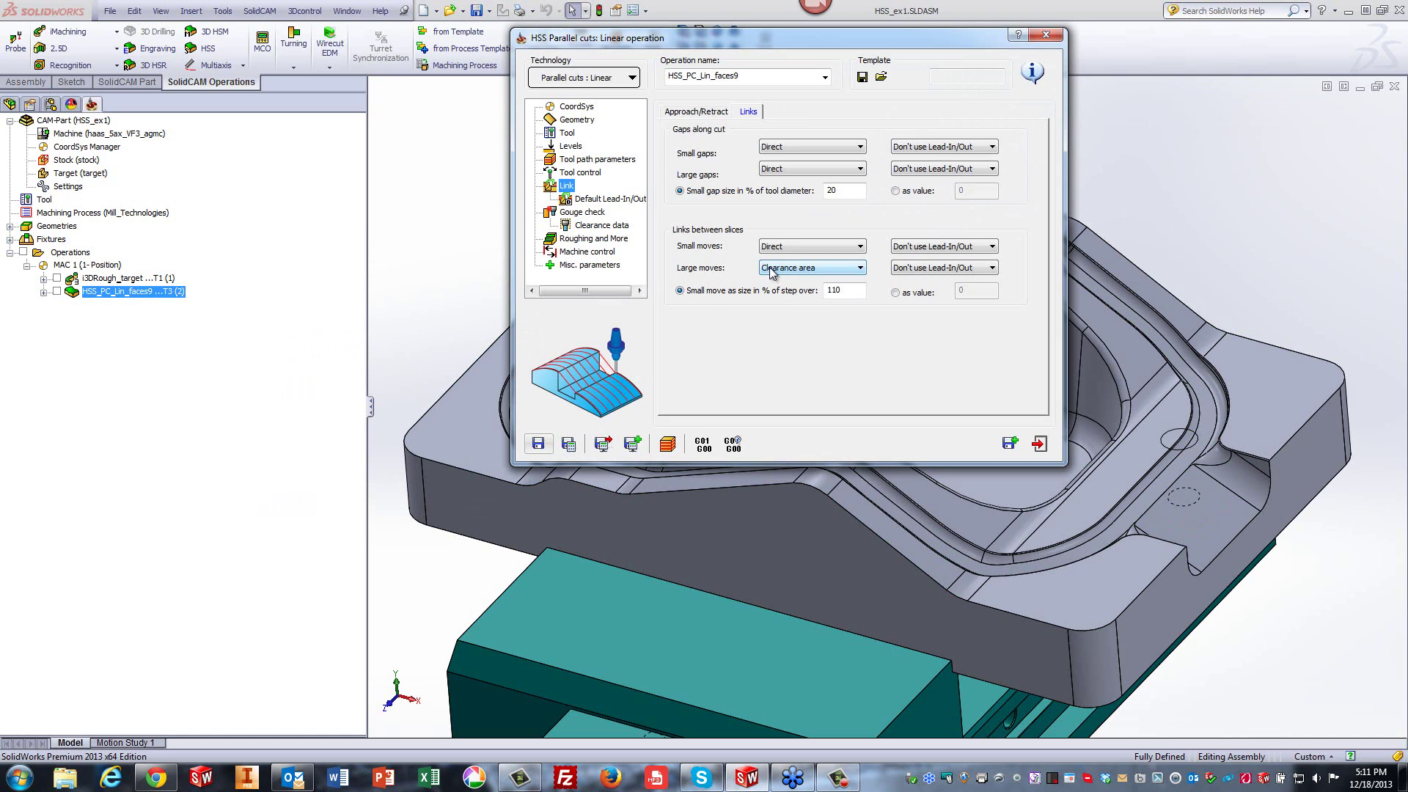
Set the link type for large moves between slices to Blend spline, and save and calculate the operation.
left_click(771, 270)
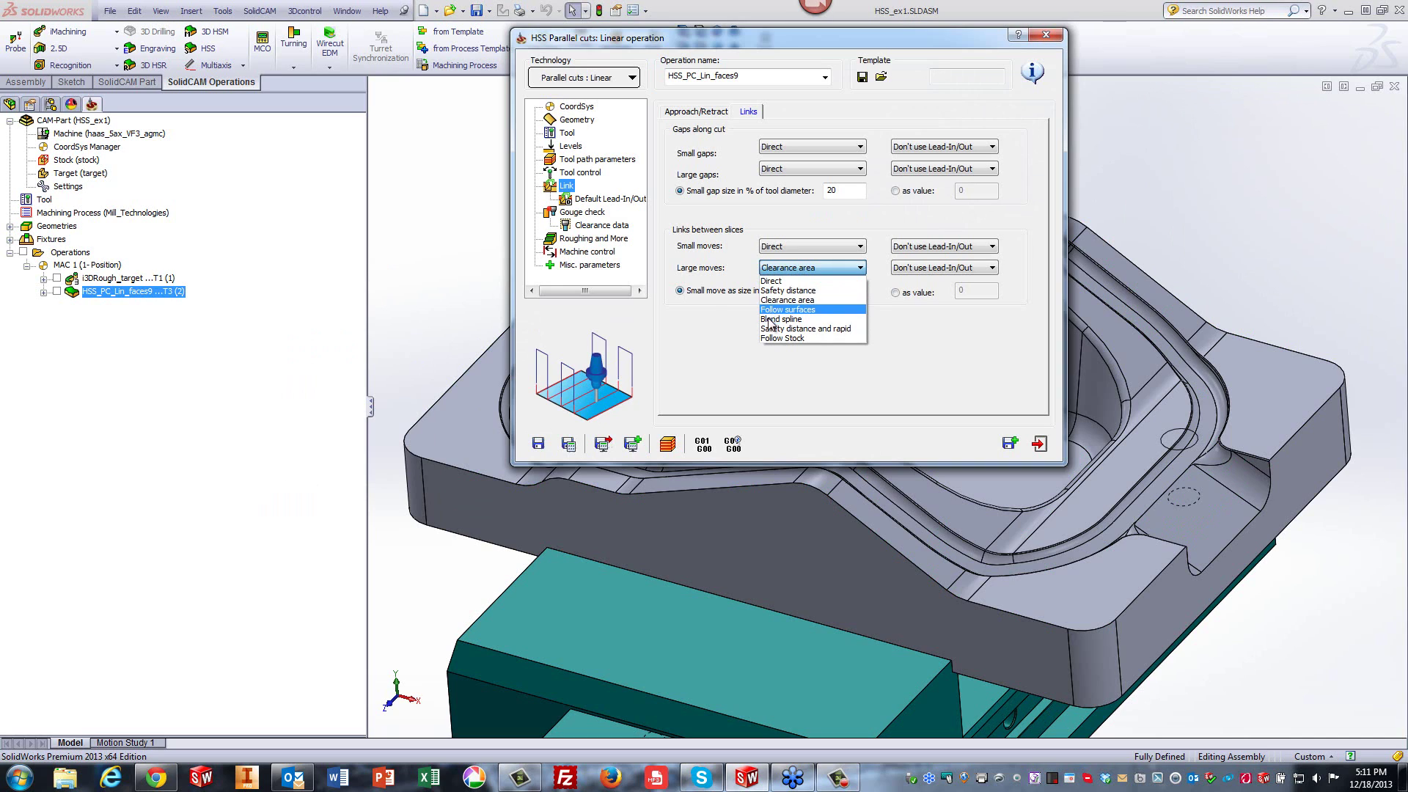
left_click(770, 321)
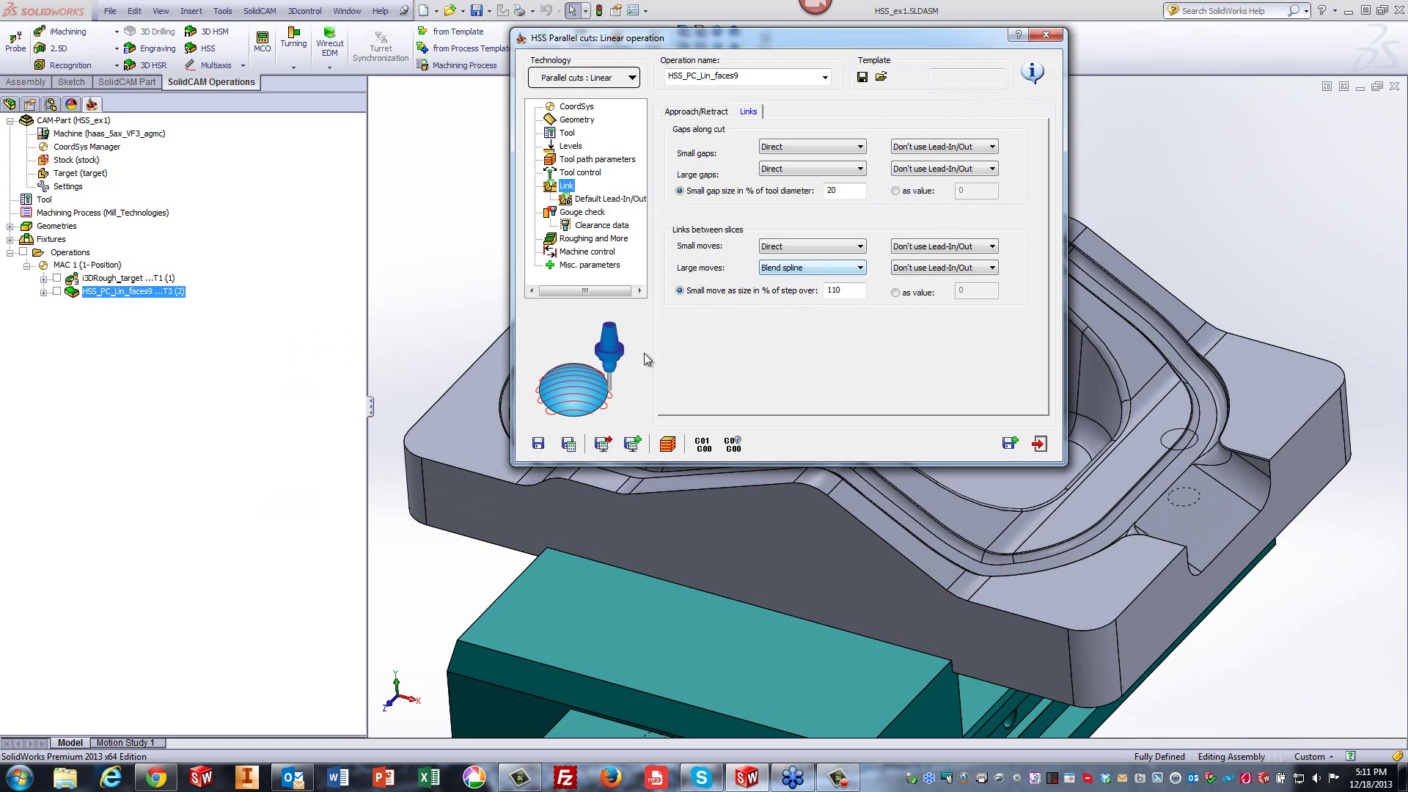
left_click(569, 443)
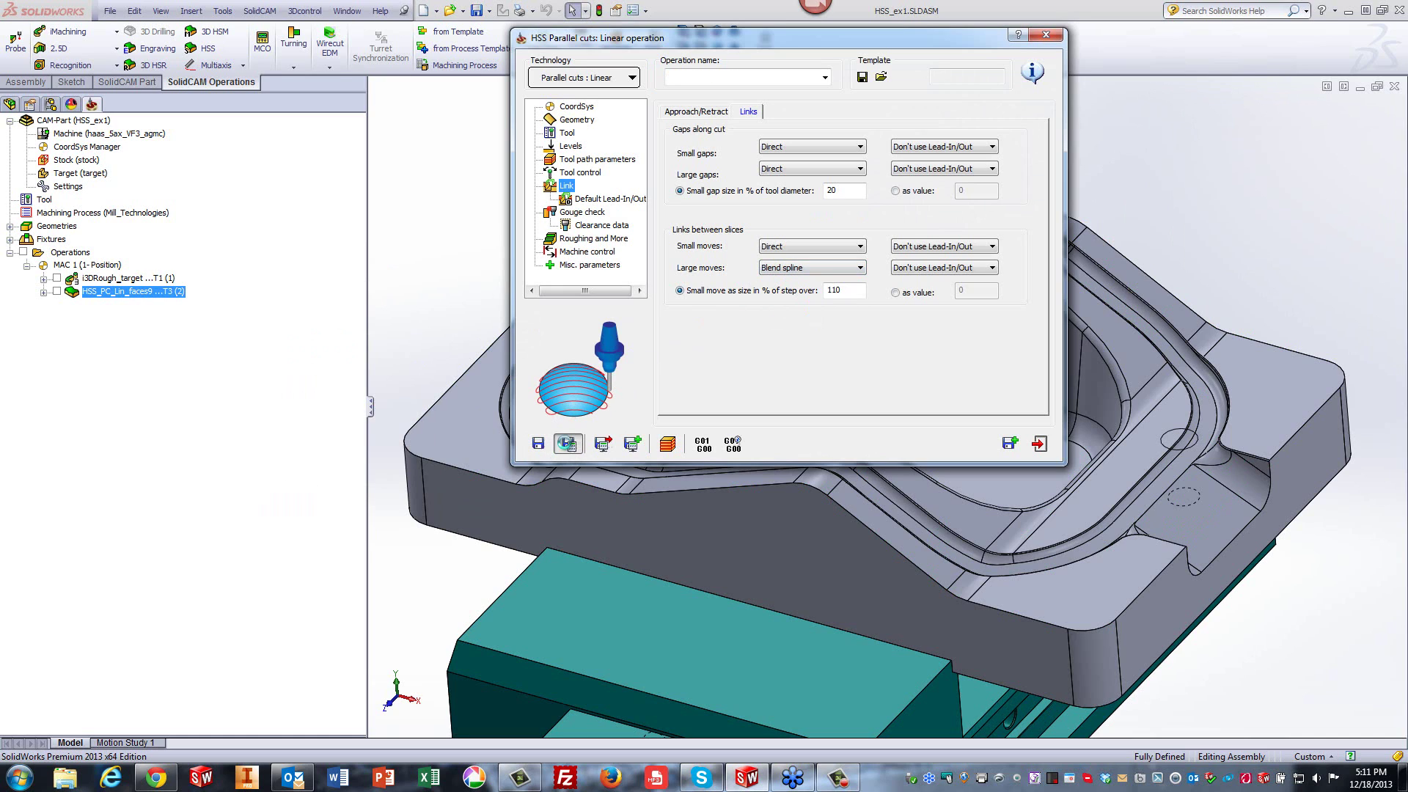
Simulate the recalculated toolpath, examine the connections between the cutting passes over the part, and close the simulation.
left_click(667, 443)
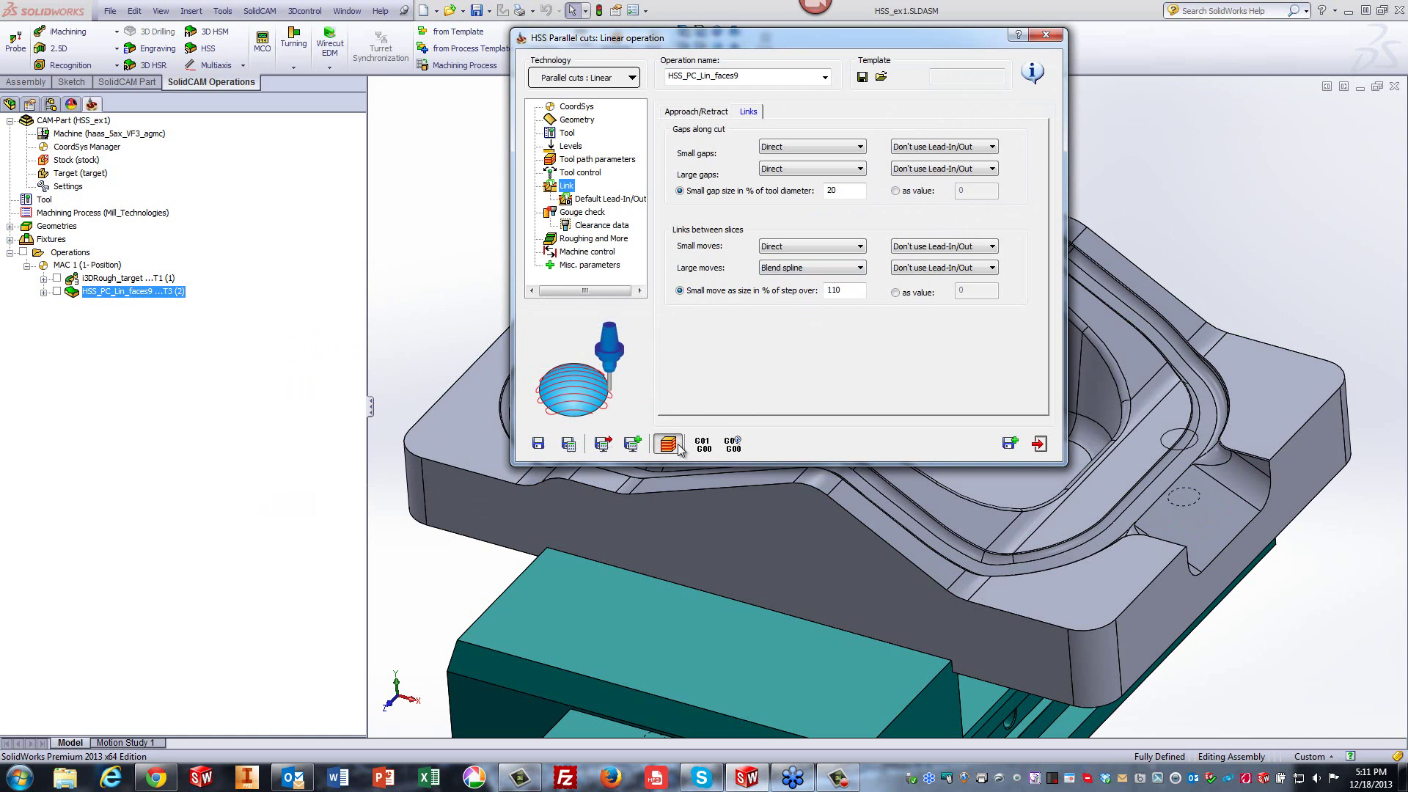
left_click(299, 482)
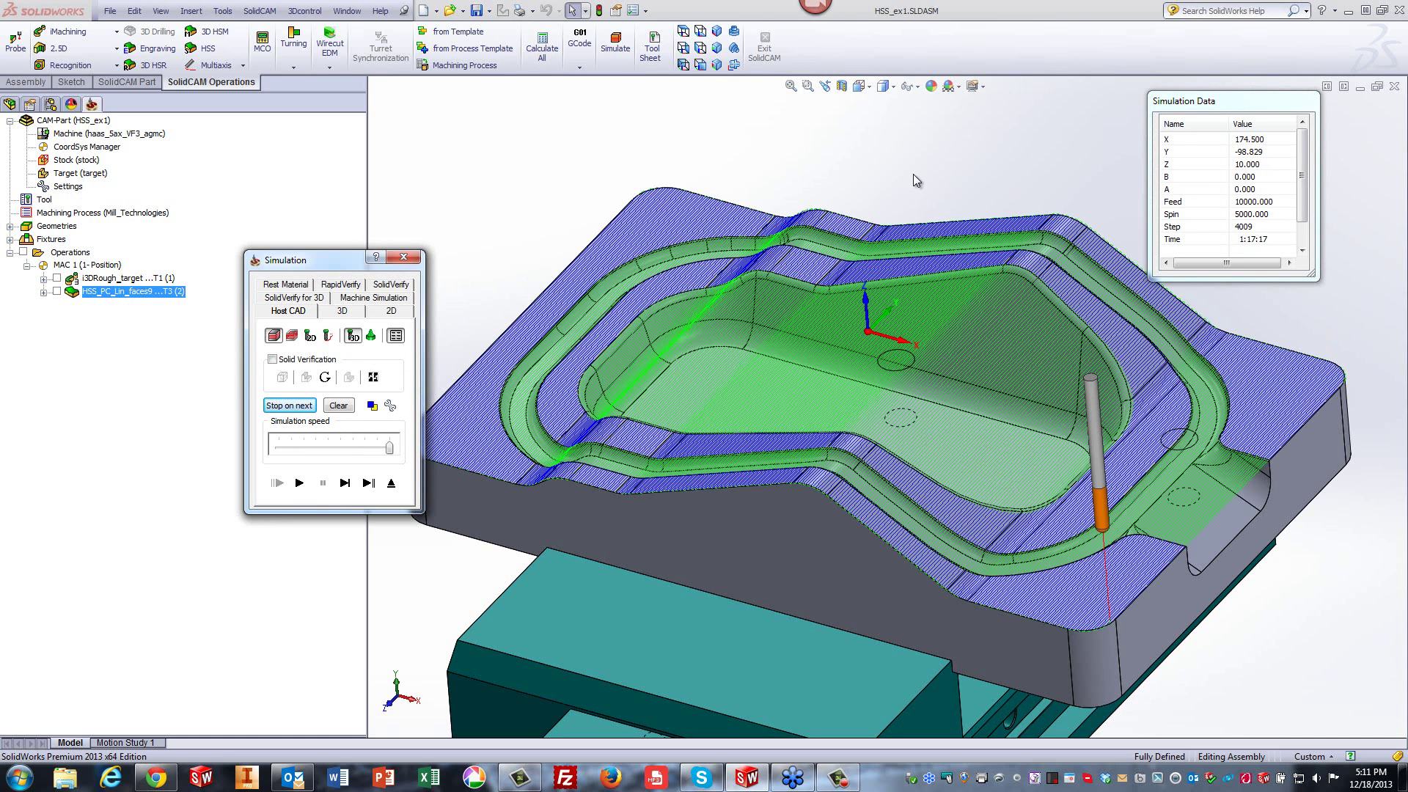
left_click(949, 152)
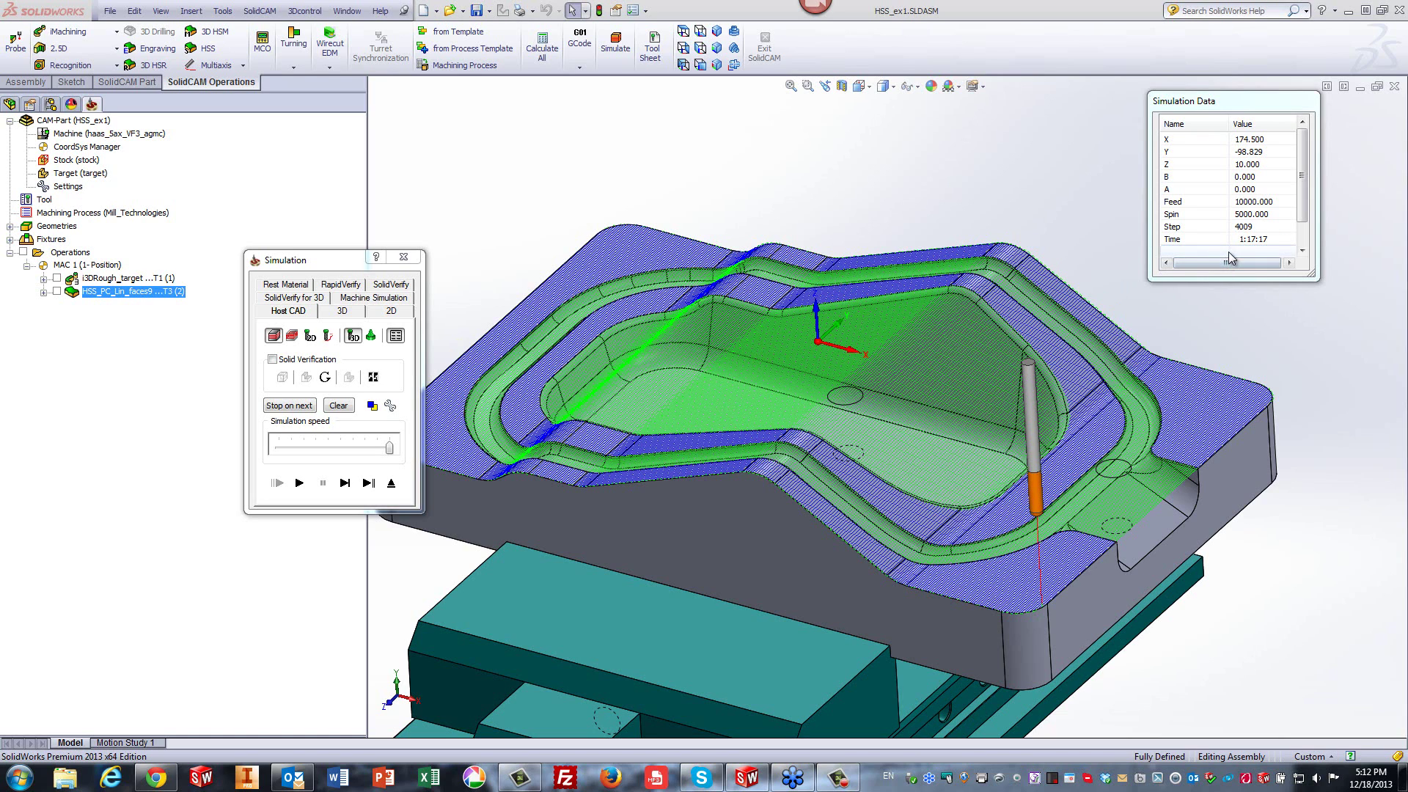
left_click(391, 483)
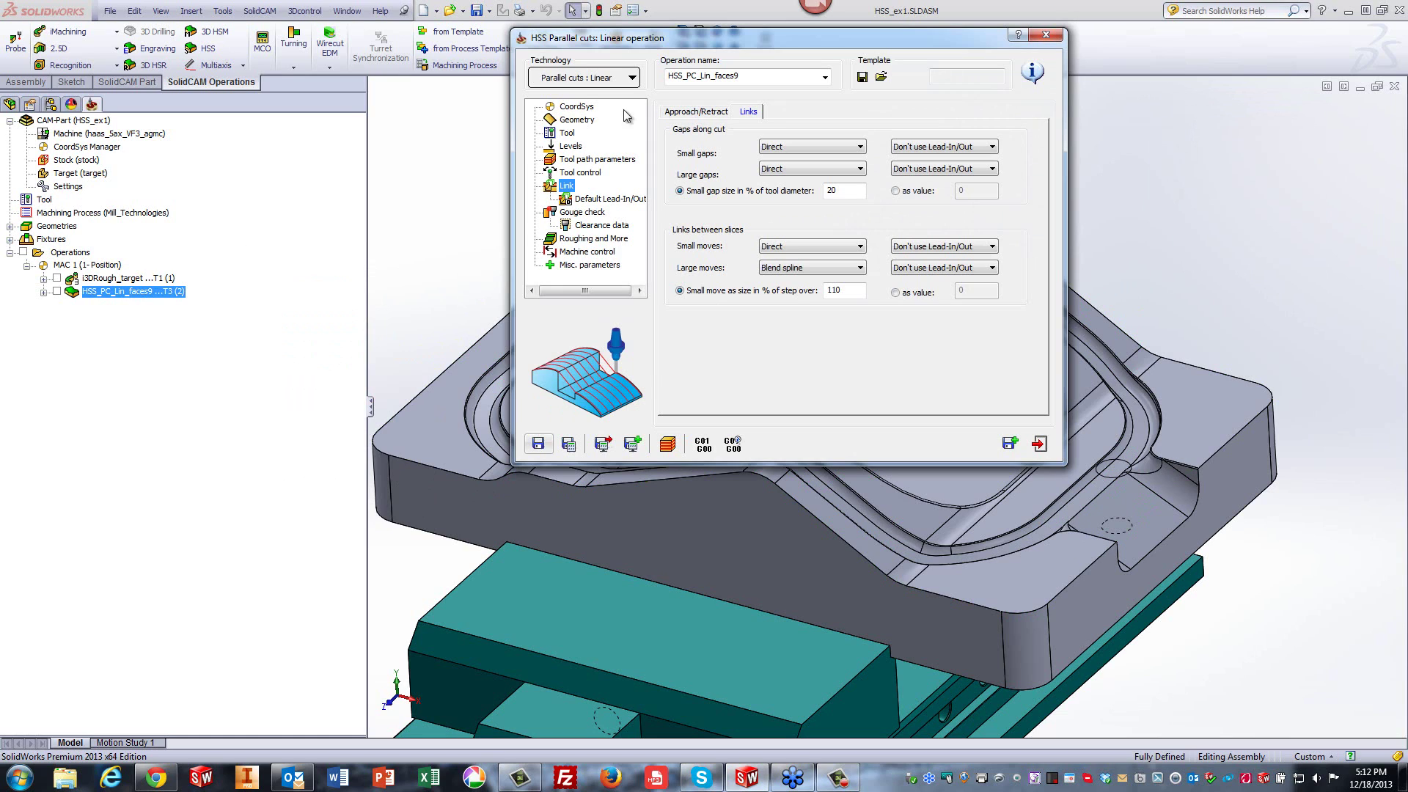
Compare the Machine by options in the cut sorting settings and choose Regions.
left_click(584, 162)
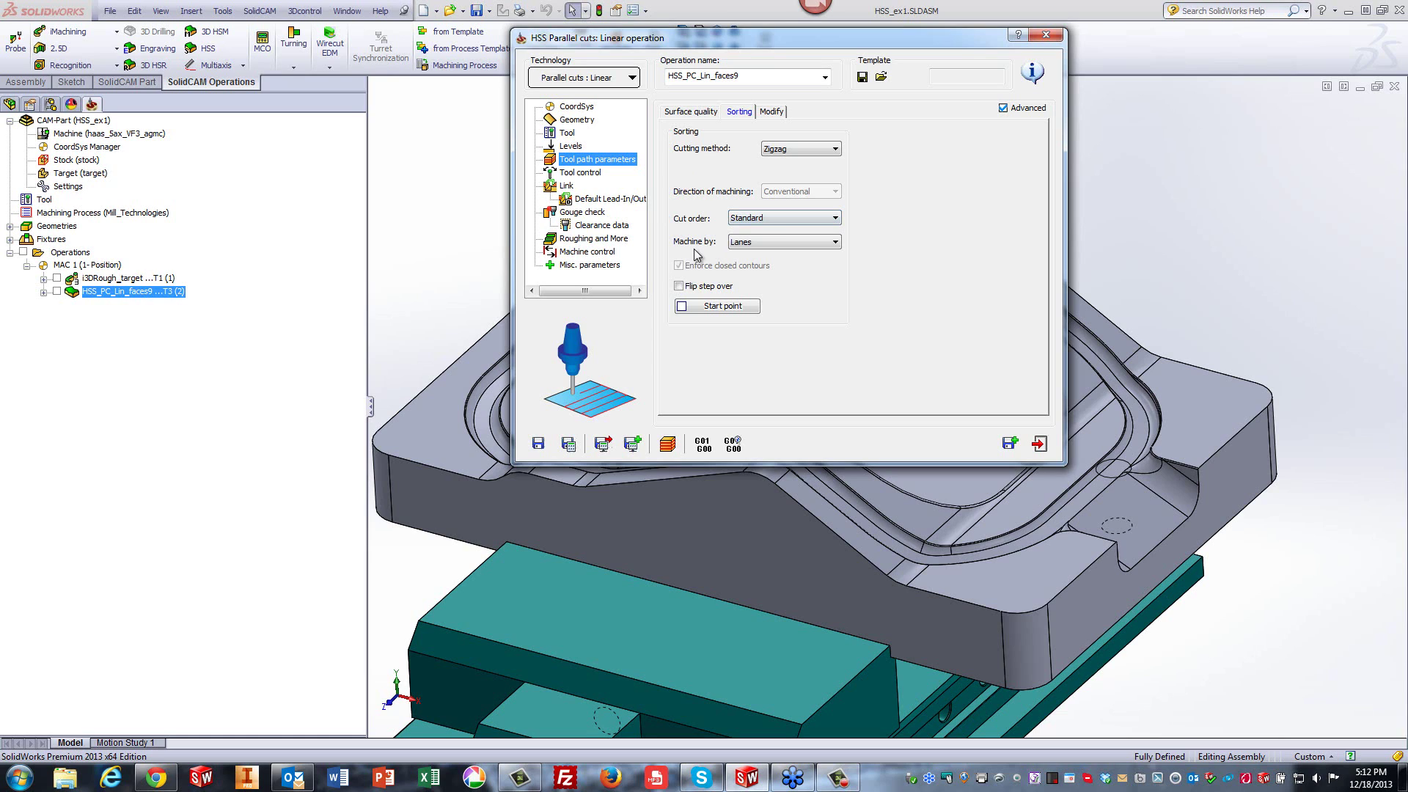
left_click(749, 244)
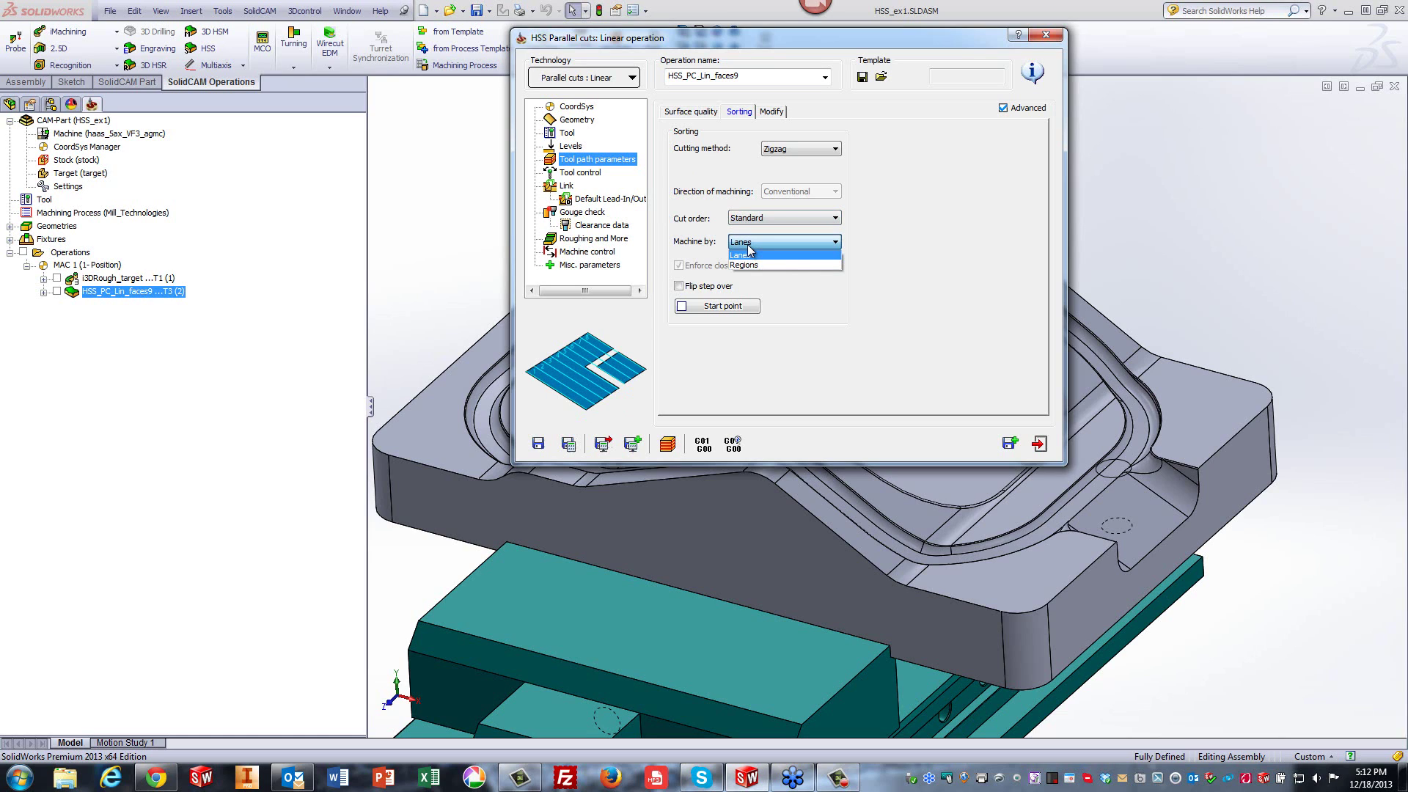
left_click(749, 255)
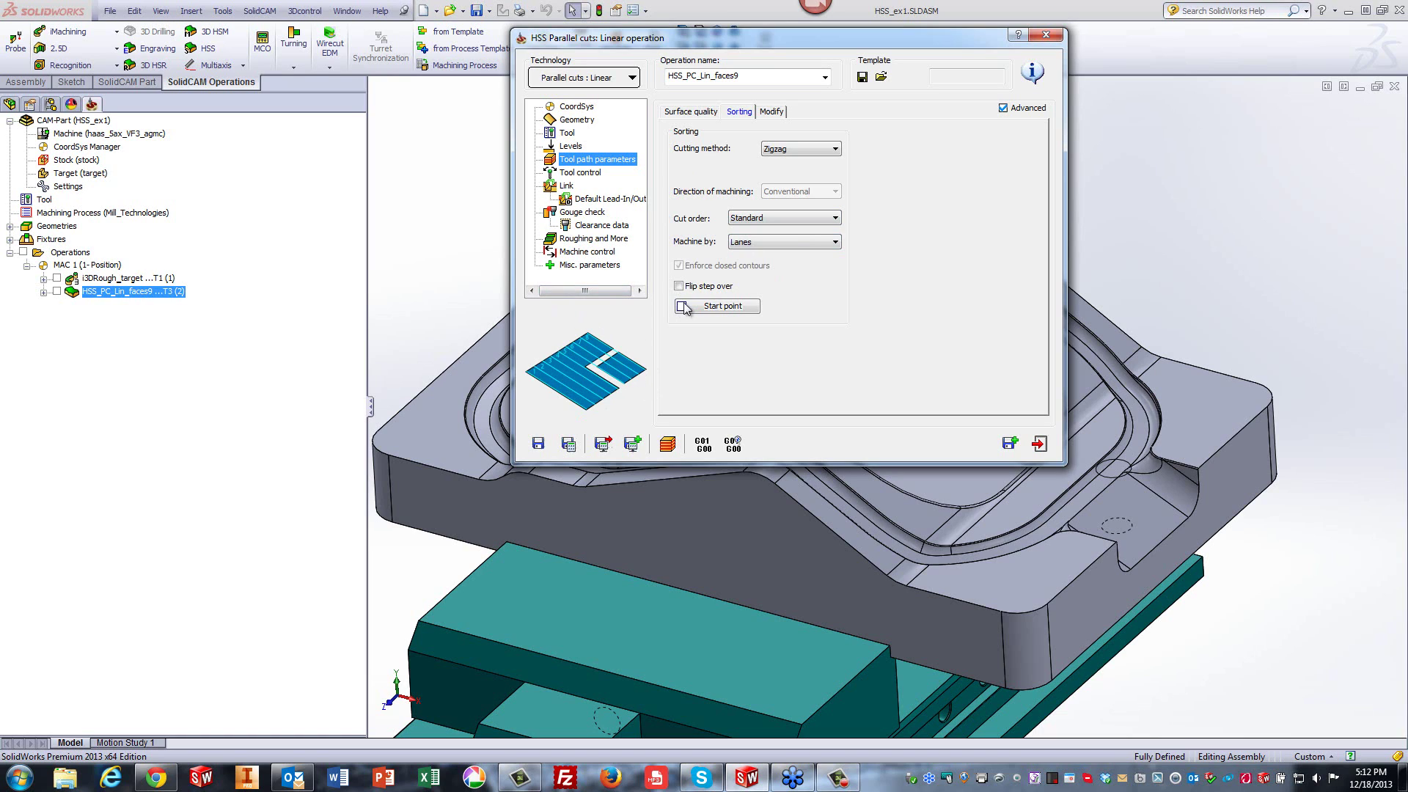
left_click(748, 242)
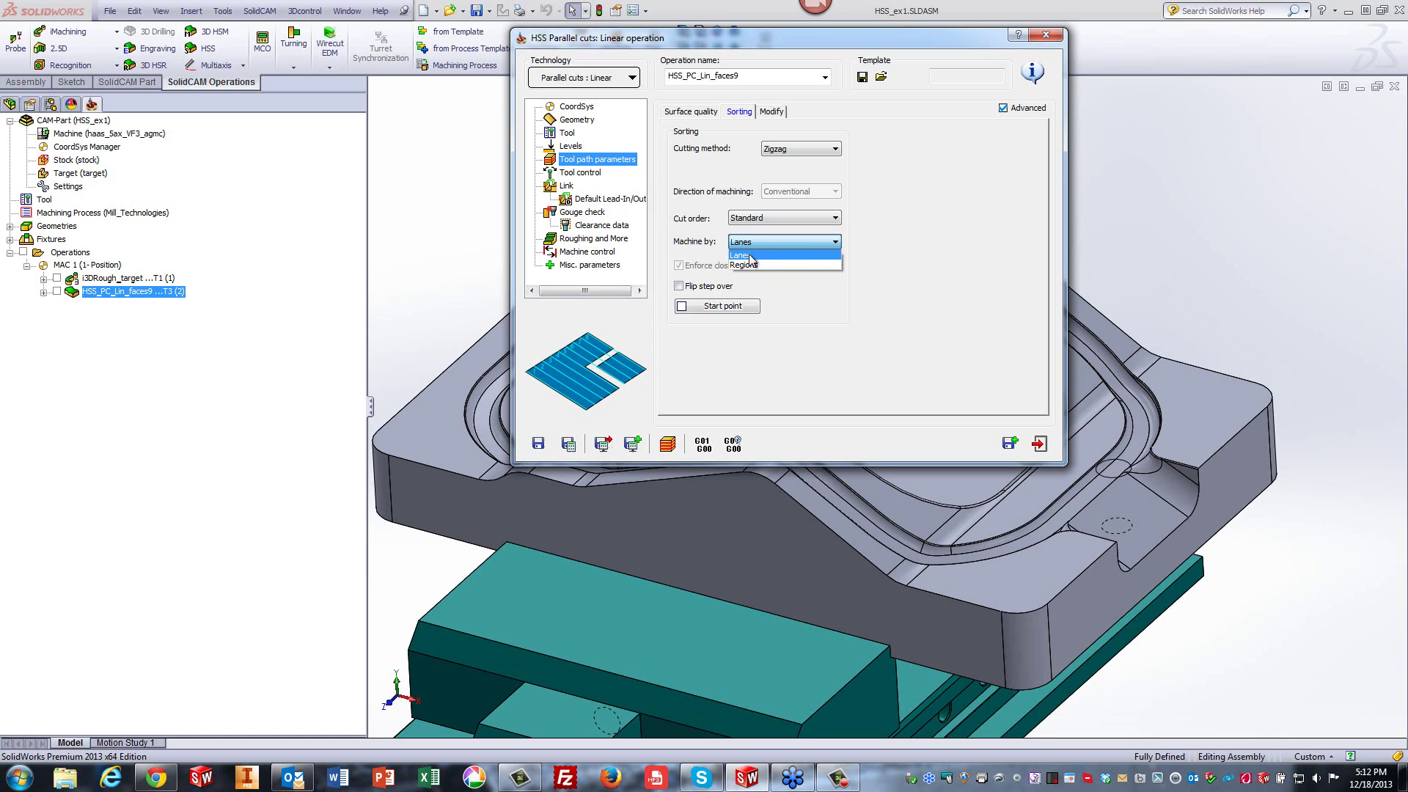
left_click(752, 265)
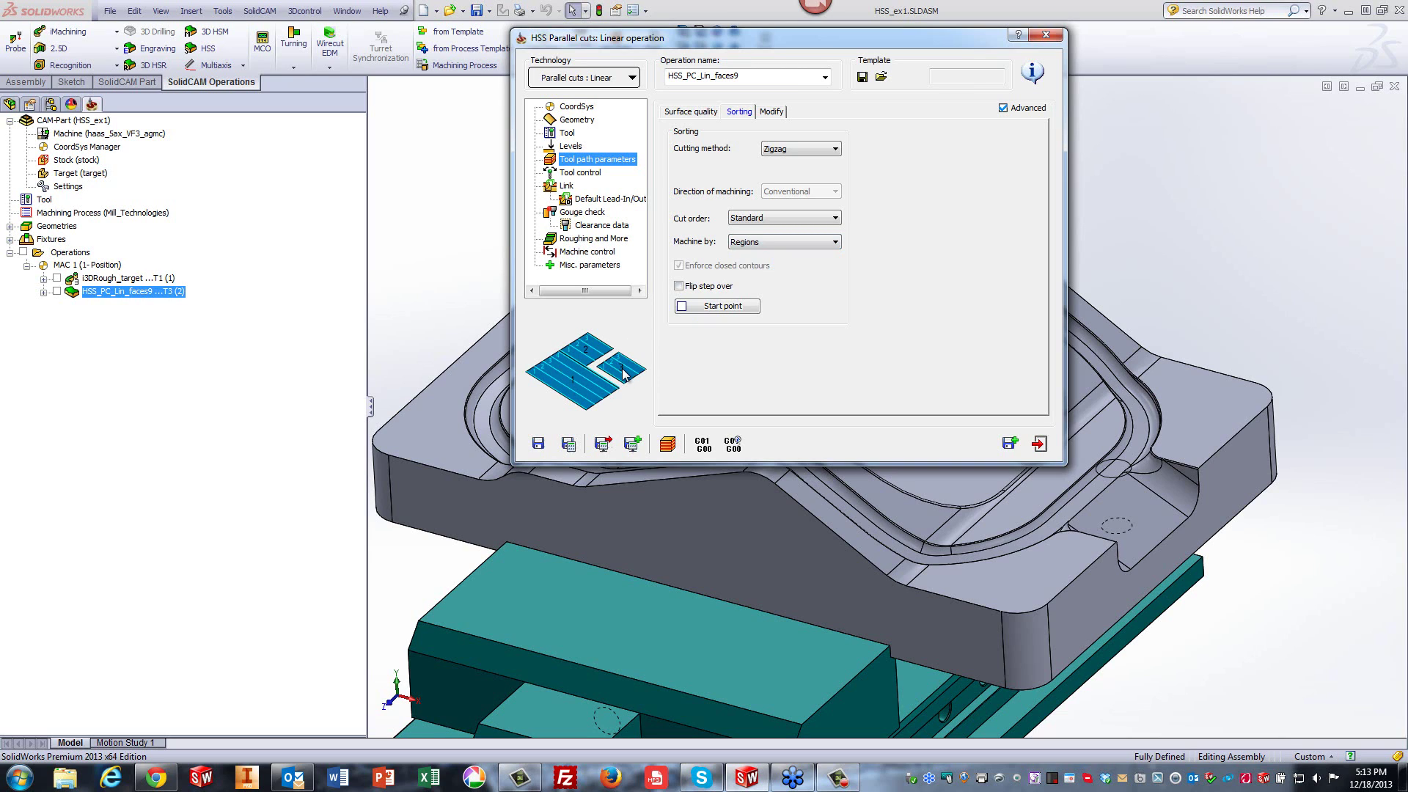
Set the link type for large moves between slices to Clearance area, and save and calculate the operation.
left_click(564, 186)
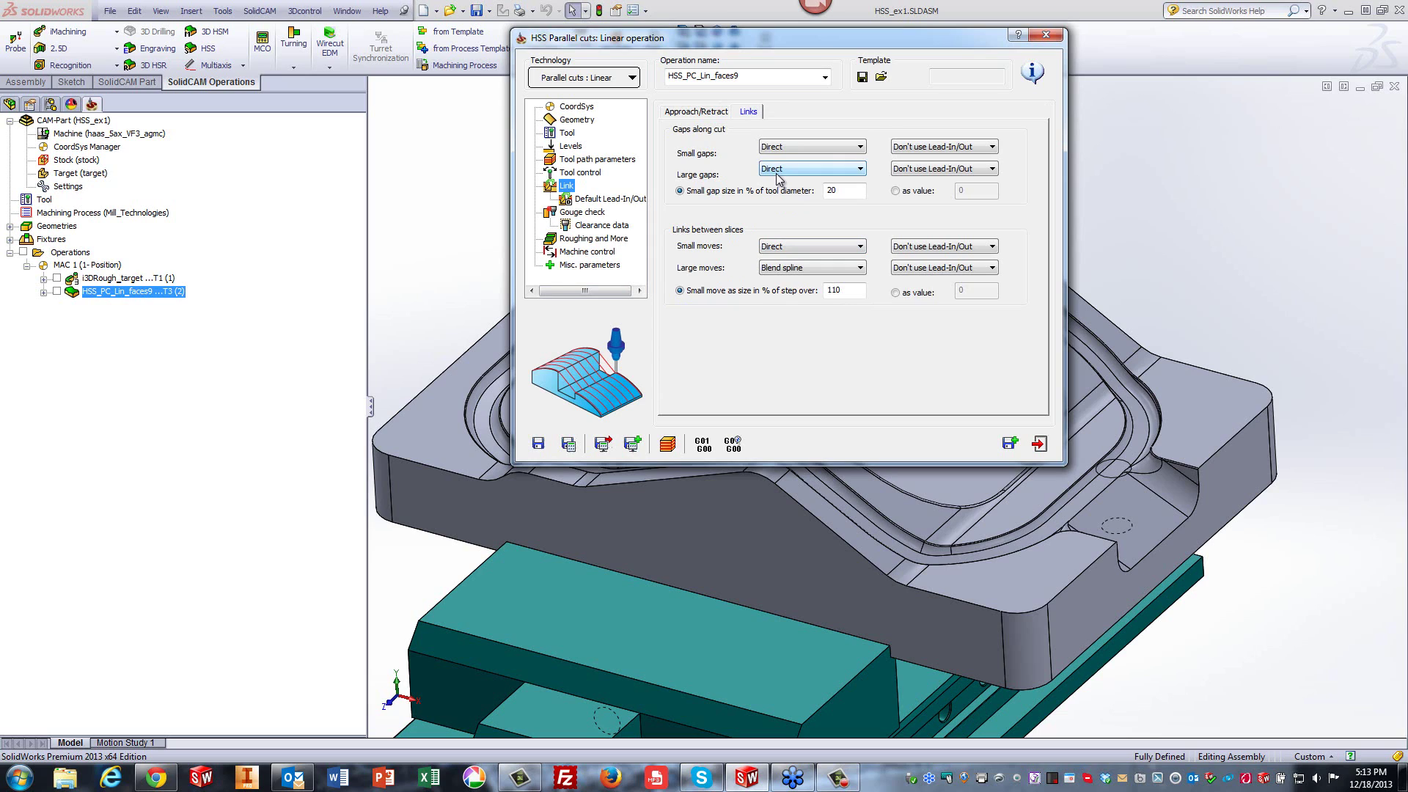
left_click(789, 270)
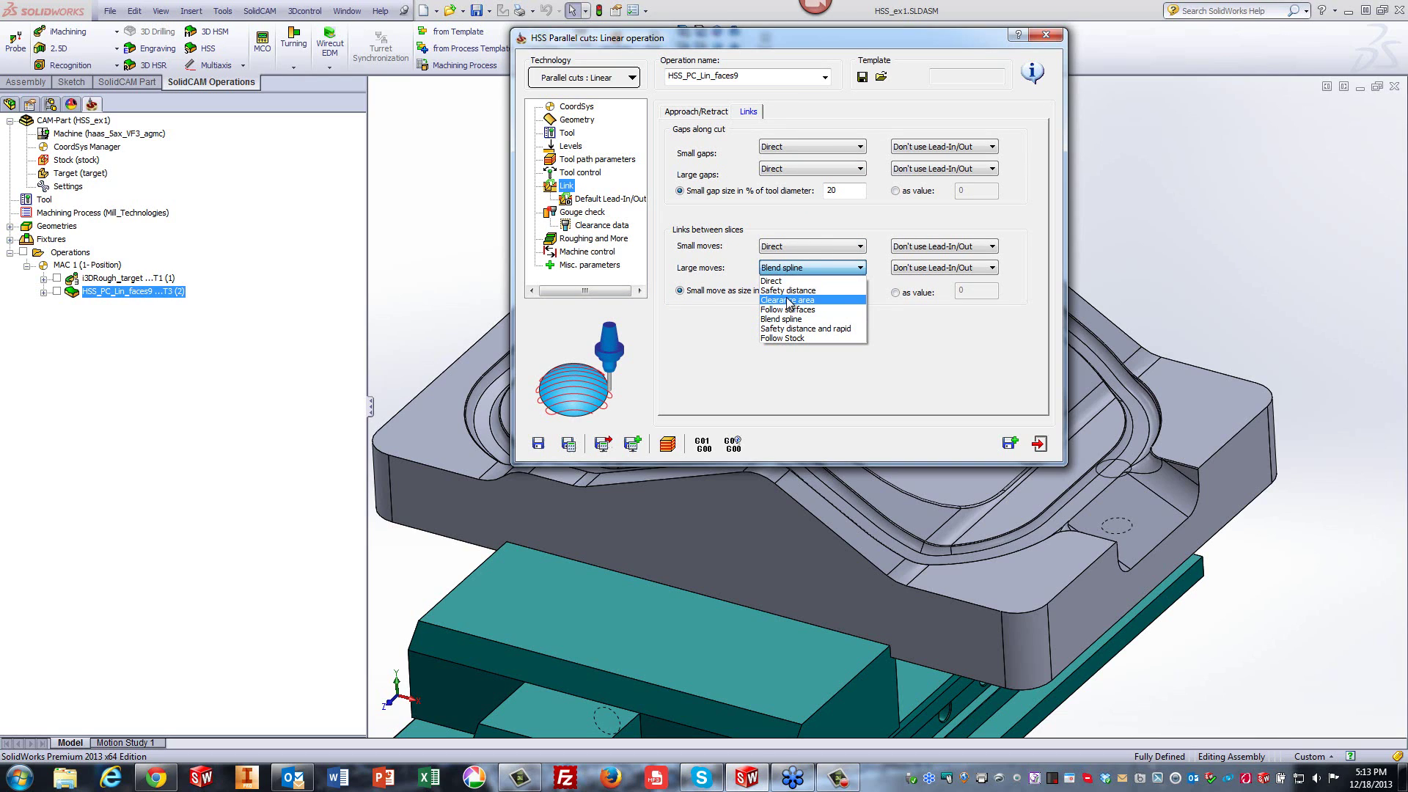
left_click(787, 299)
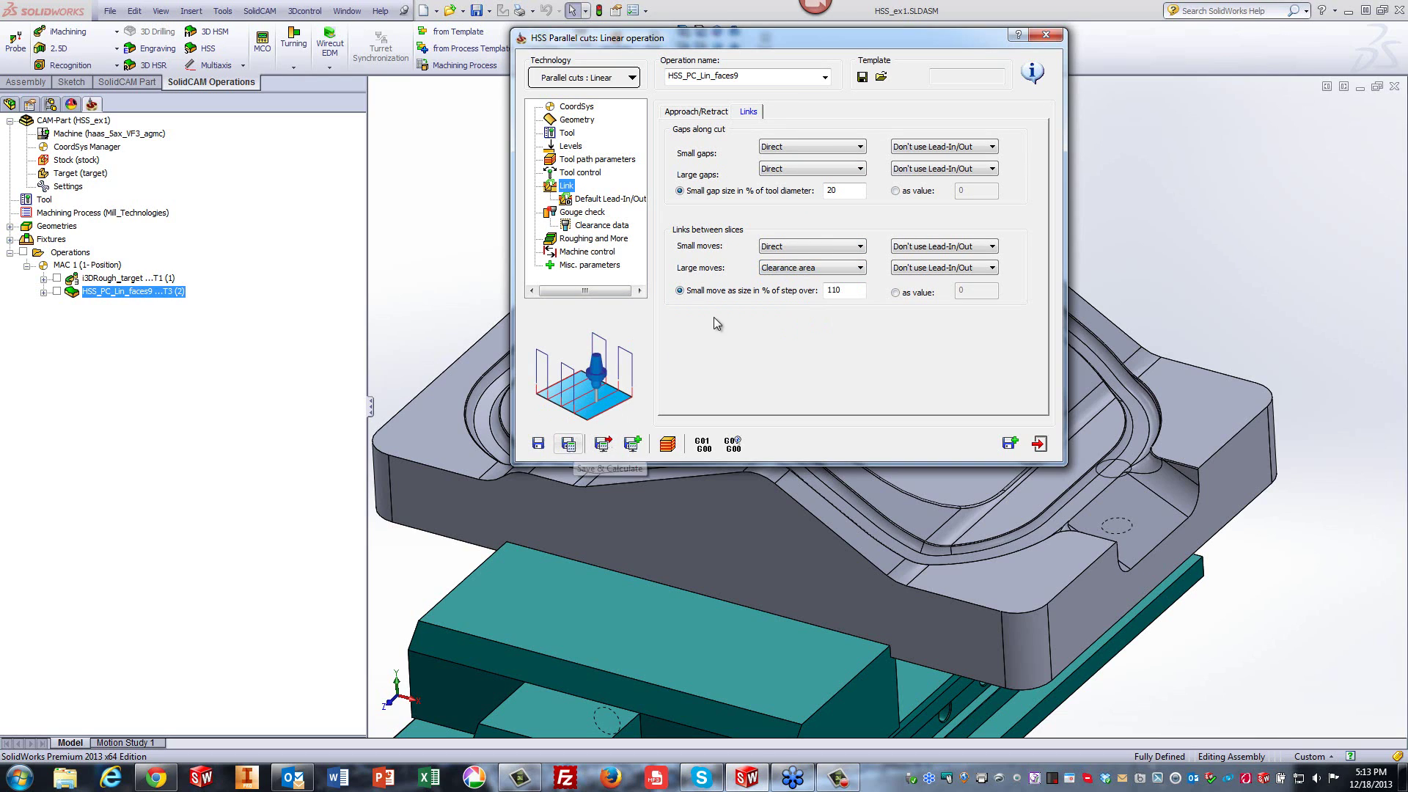
left_click(569, 444)
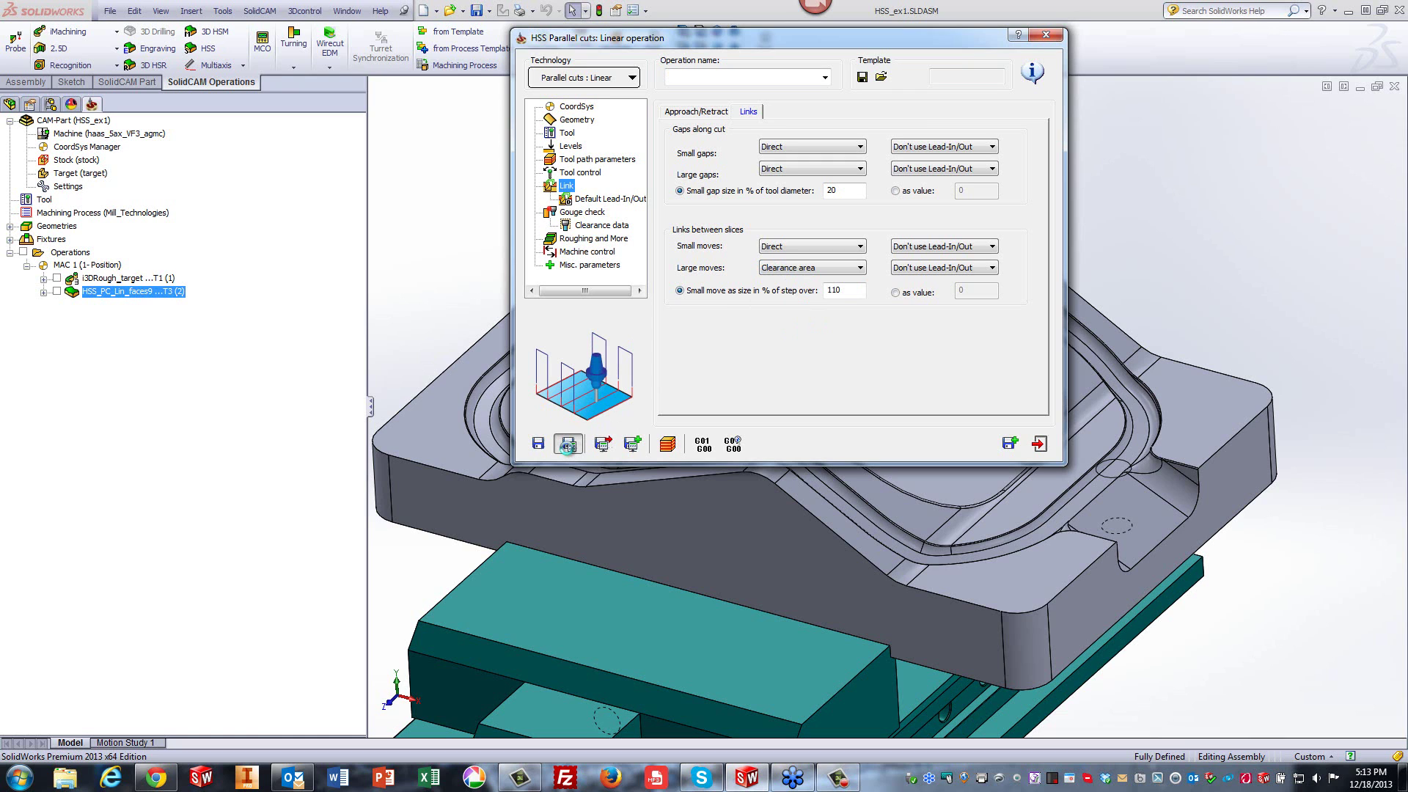
Simulate the region-sorted toolpath, replay it at a slower speed to follow the machining order, speed it up to finish, and close the simulation.
left_click(667, 445)
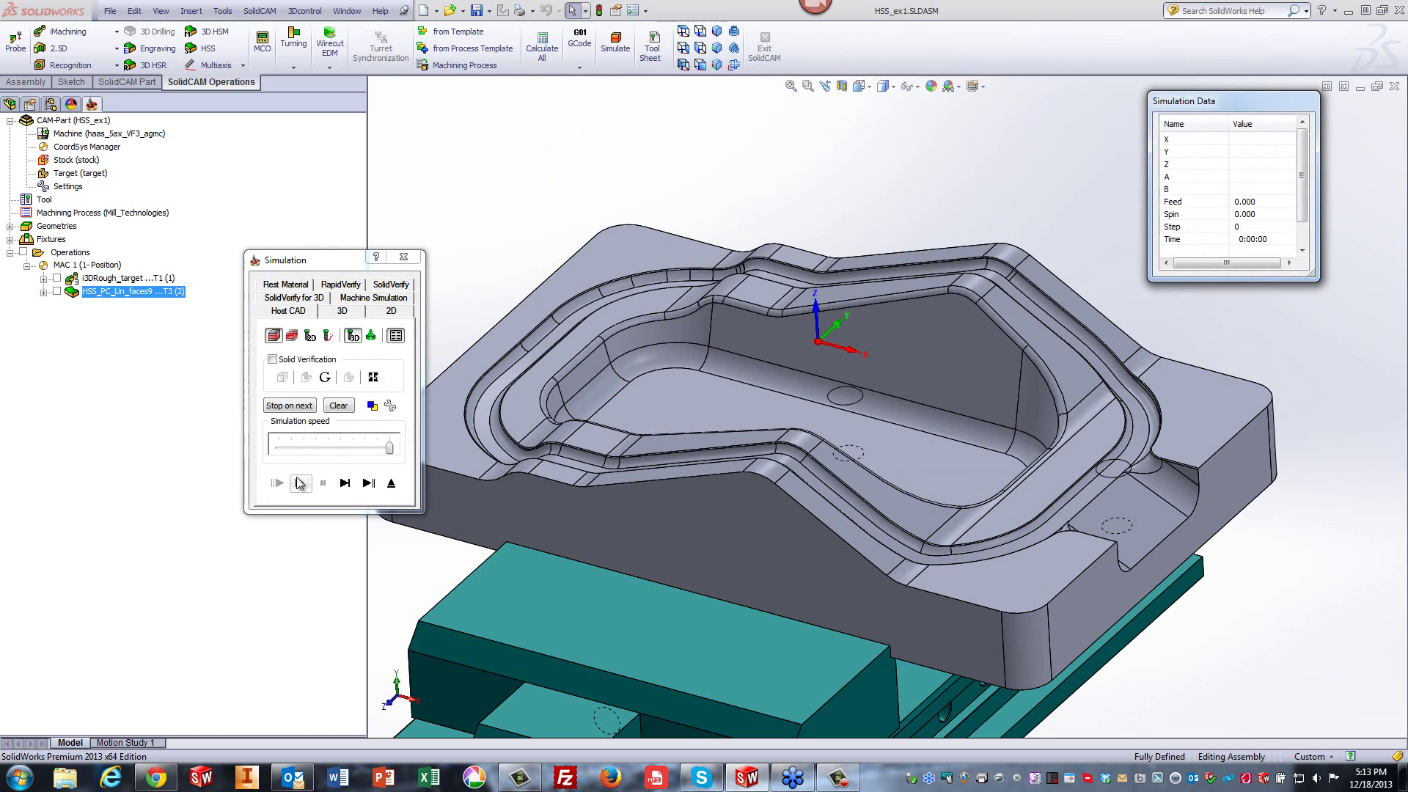
left_click_drag(387, 445, 349, 443)
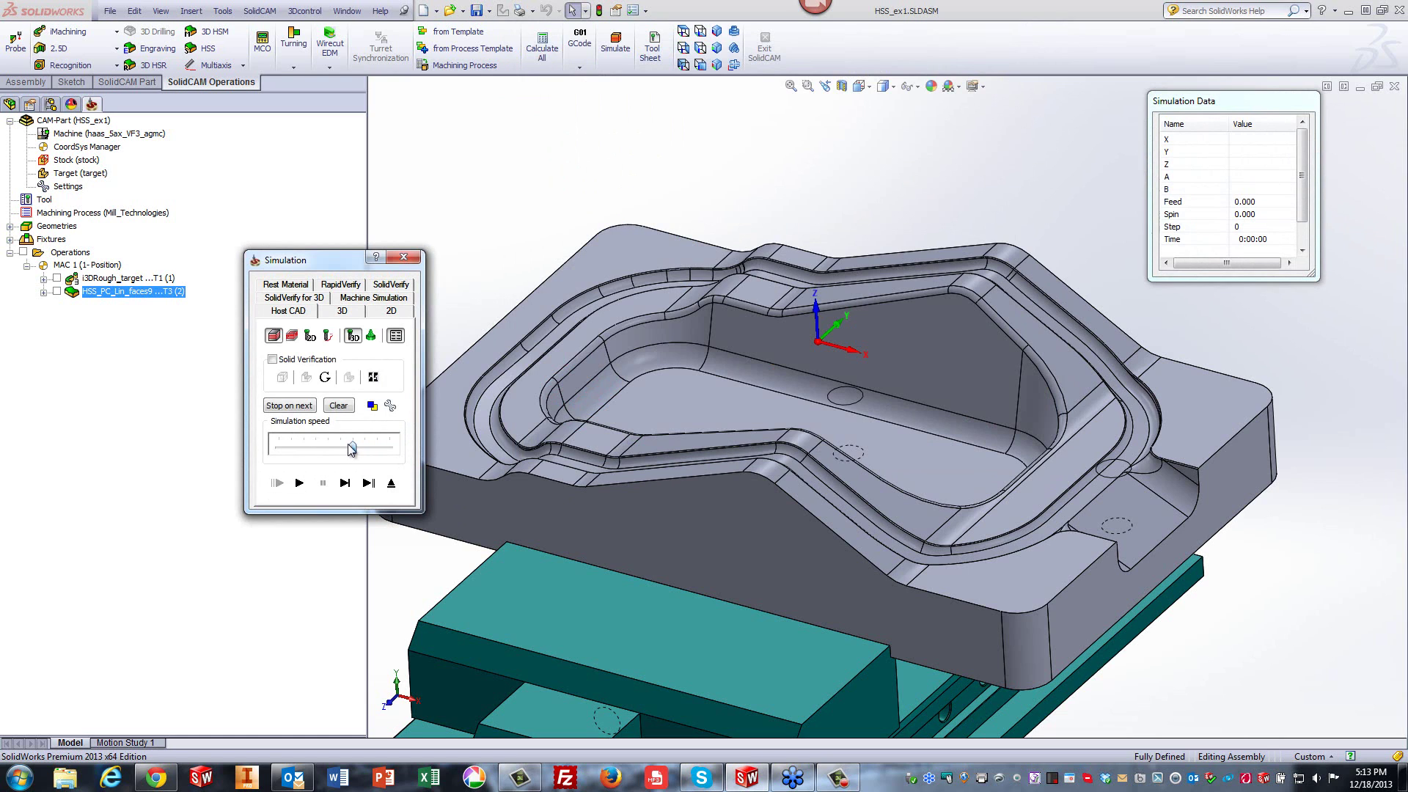
left_click(299, 482)
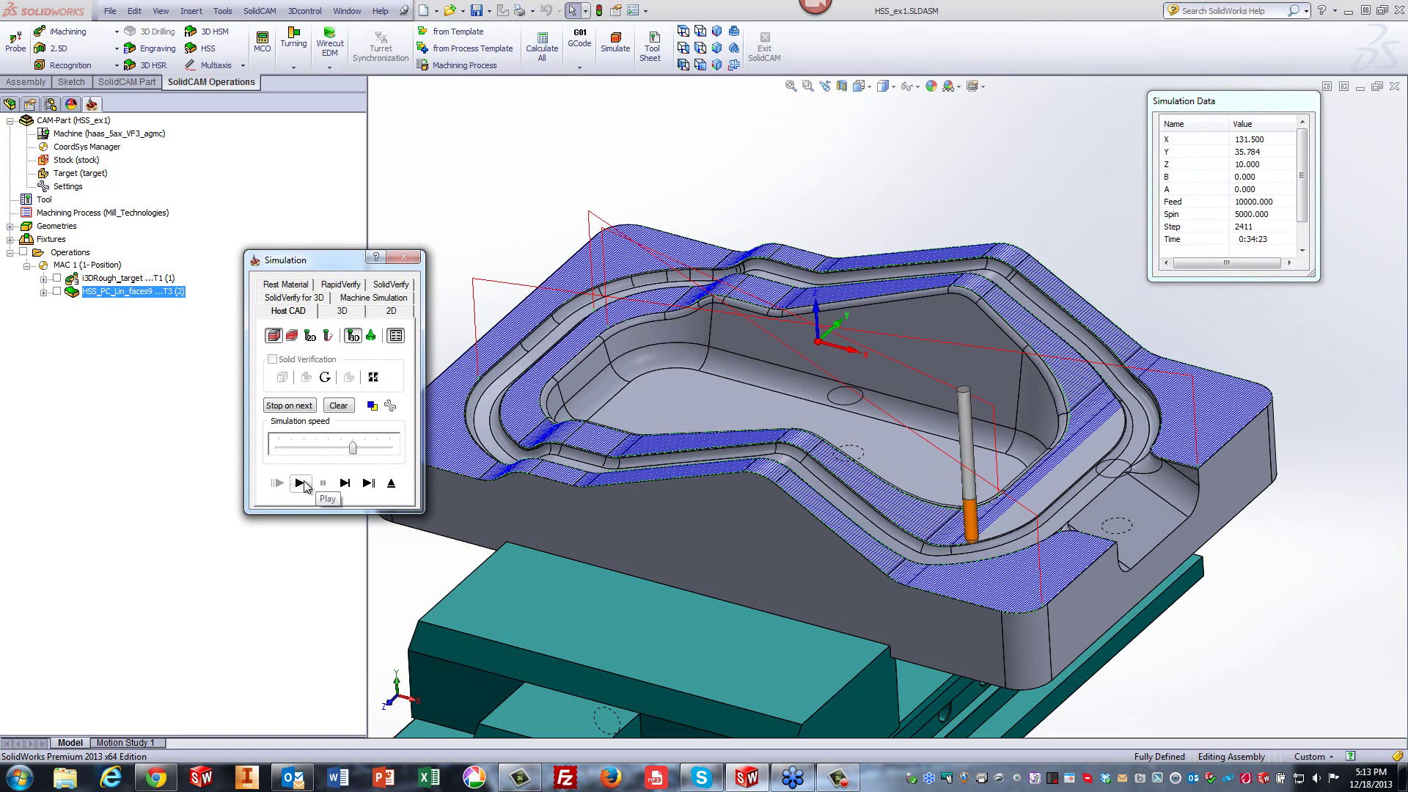
left_click_drag(349, 448, 301, 449)
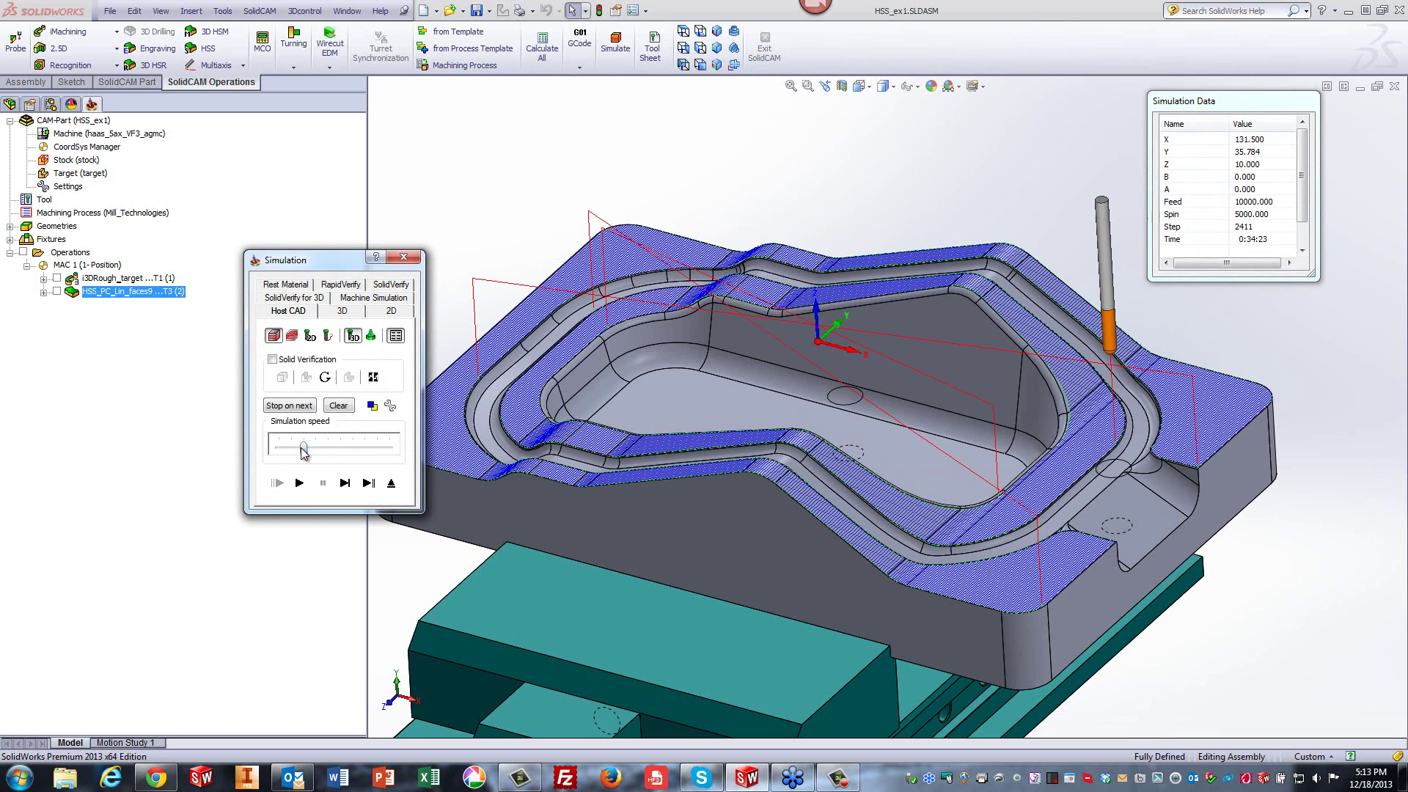
left_click(299, 483)
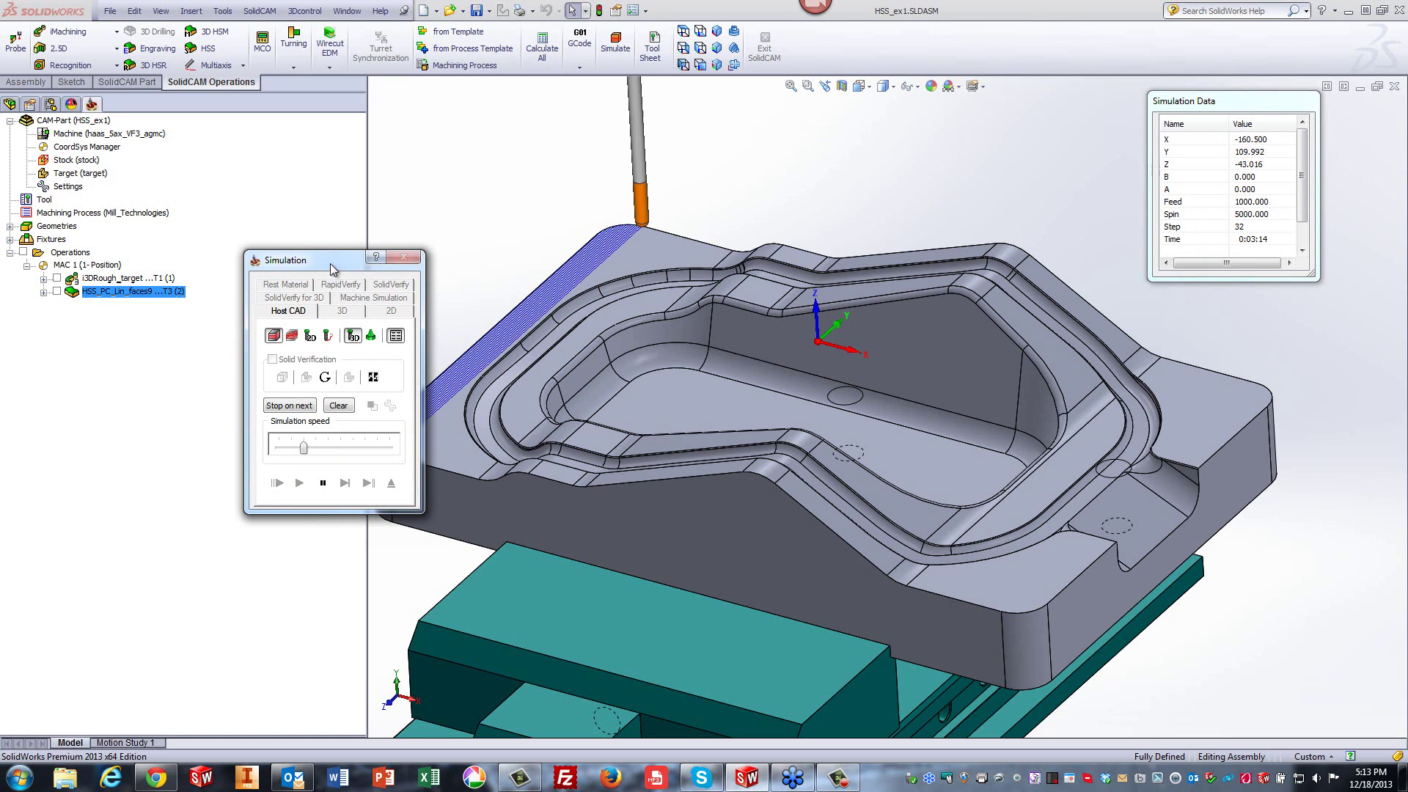
left_click_drag(330, 261, 241, 253)
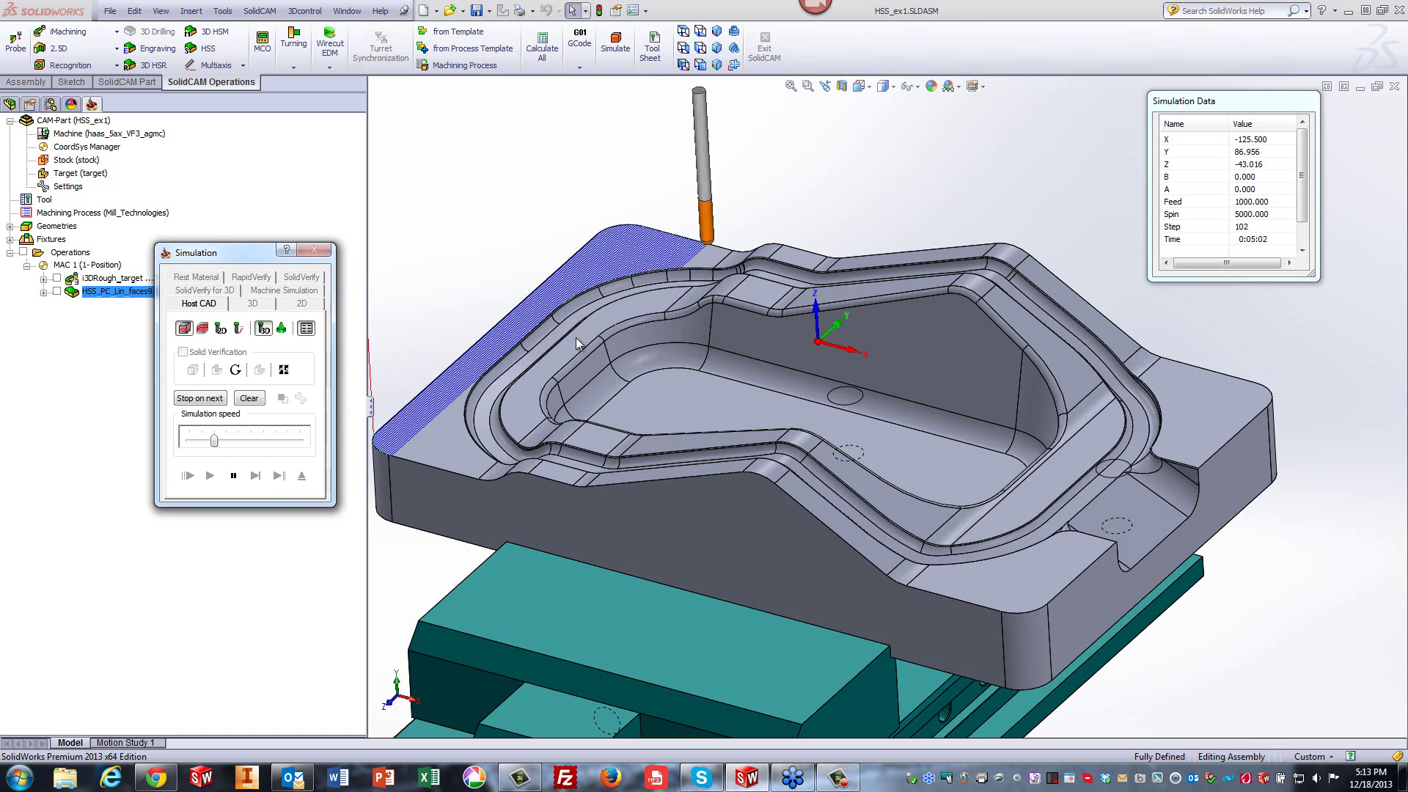
left_click_drag(214, 440, 263, 440)
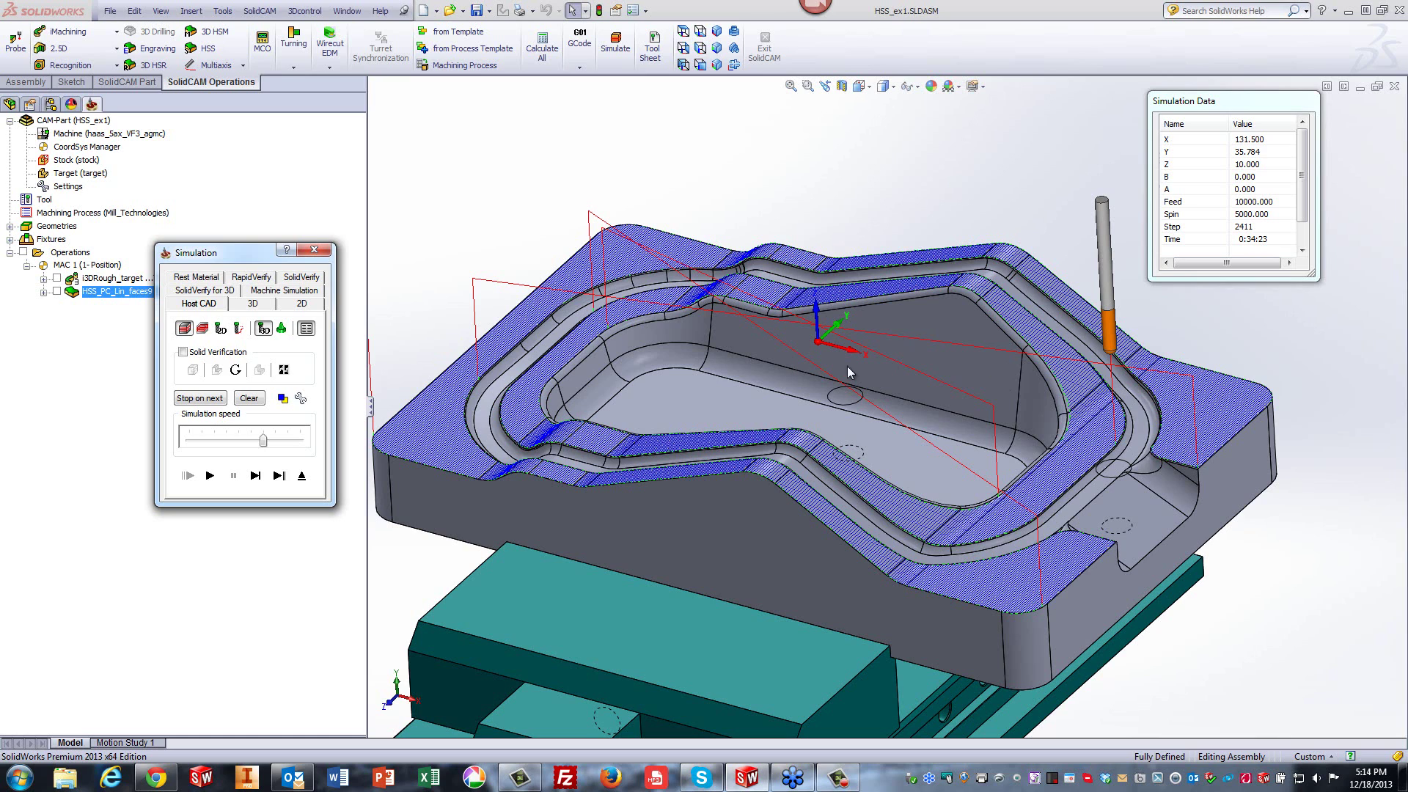
left_click(302, 475)
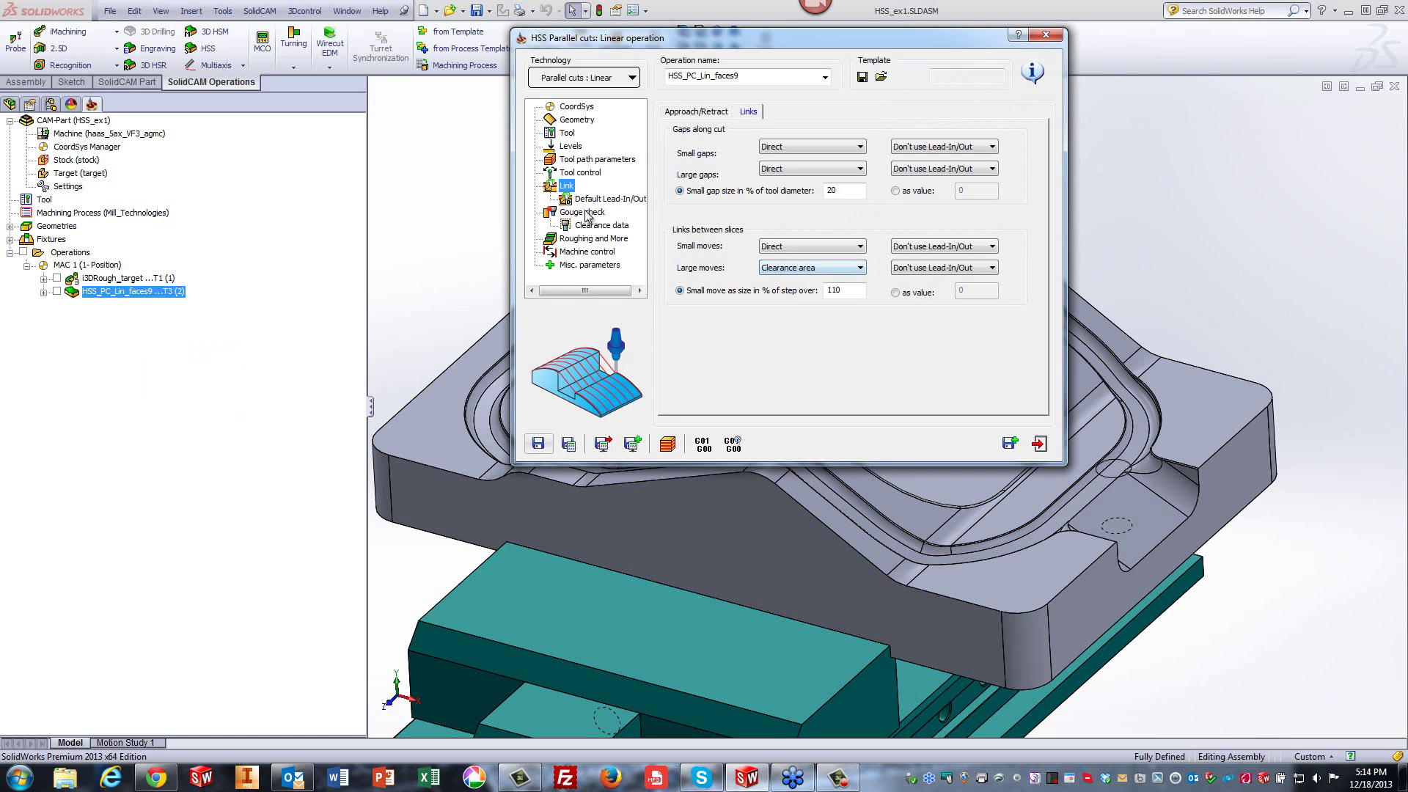
Set the cut sorting to machine by Lanes.
left_click(586, 161)
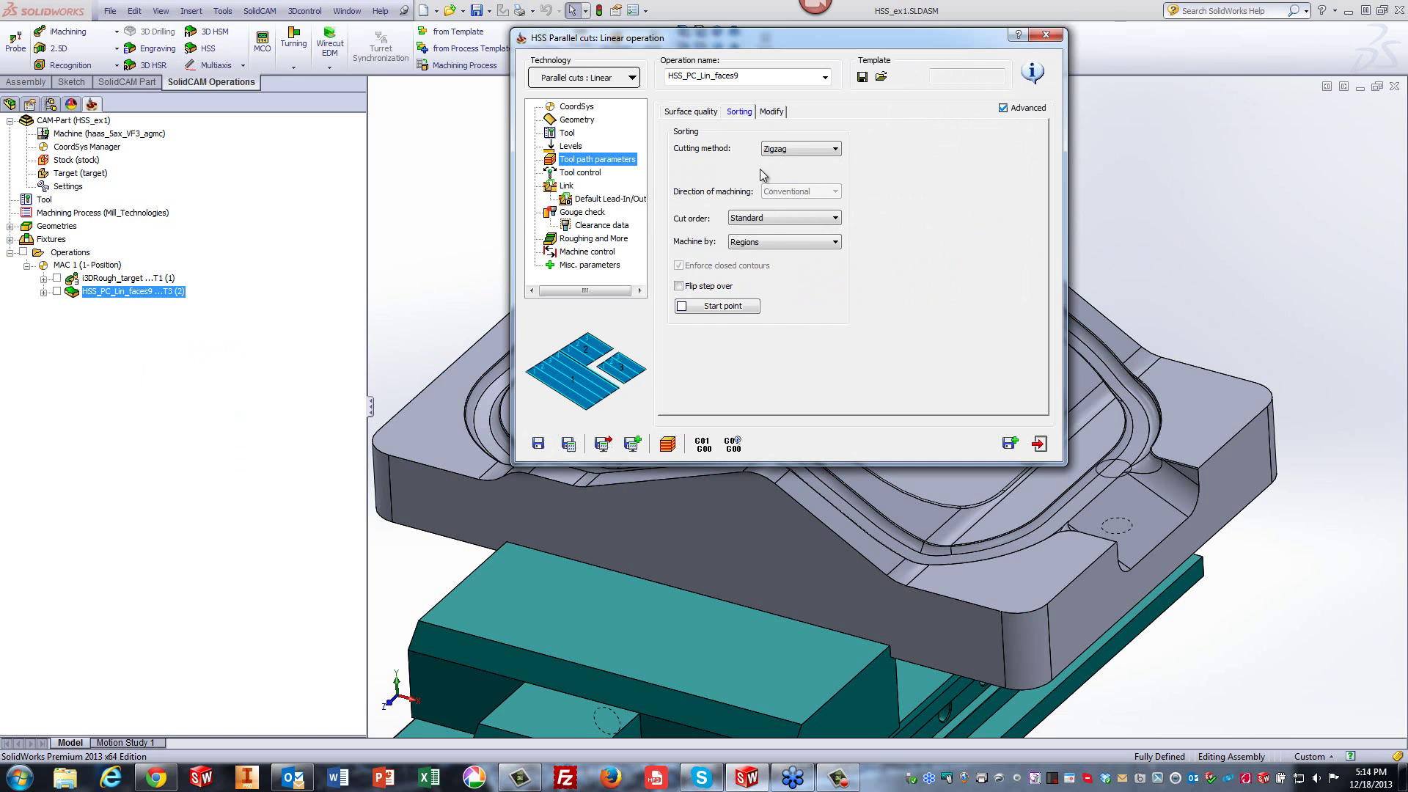
left_click(759, 246)
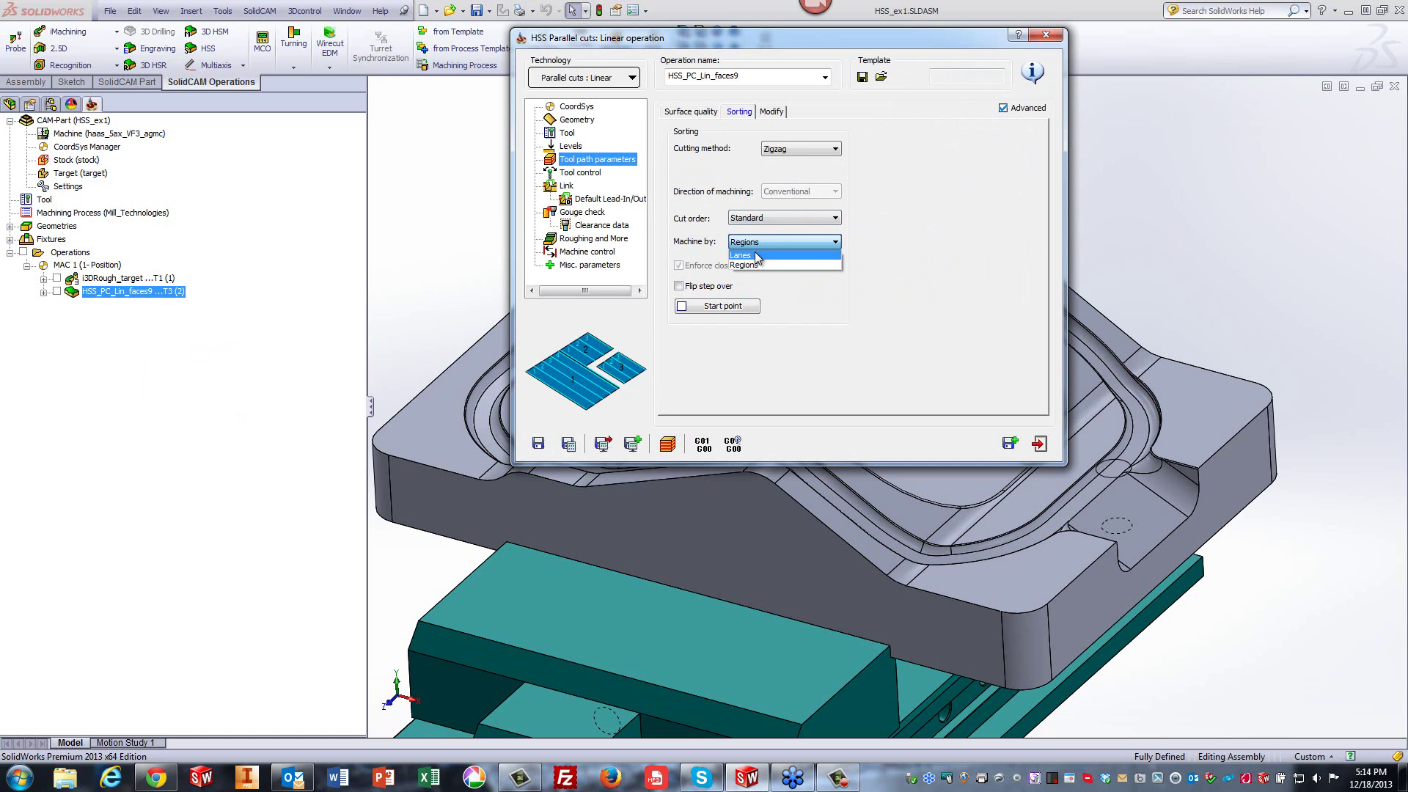
left_click(755, 263)
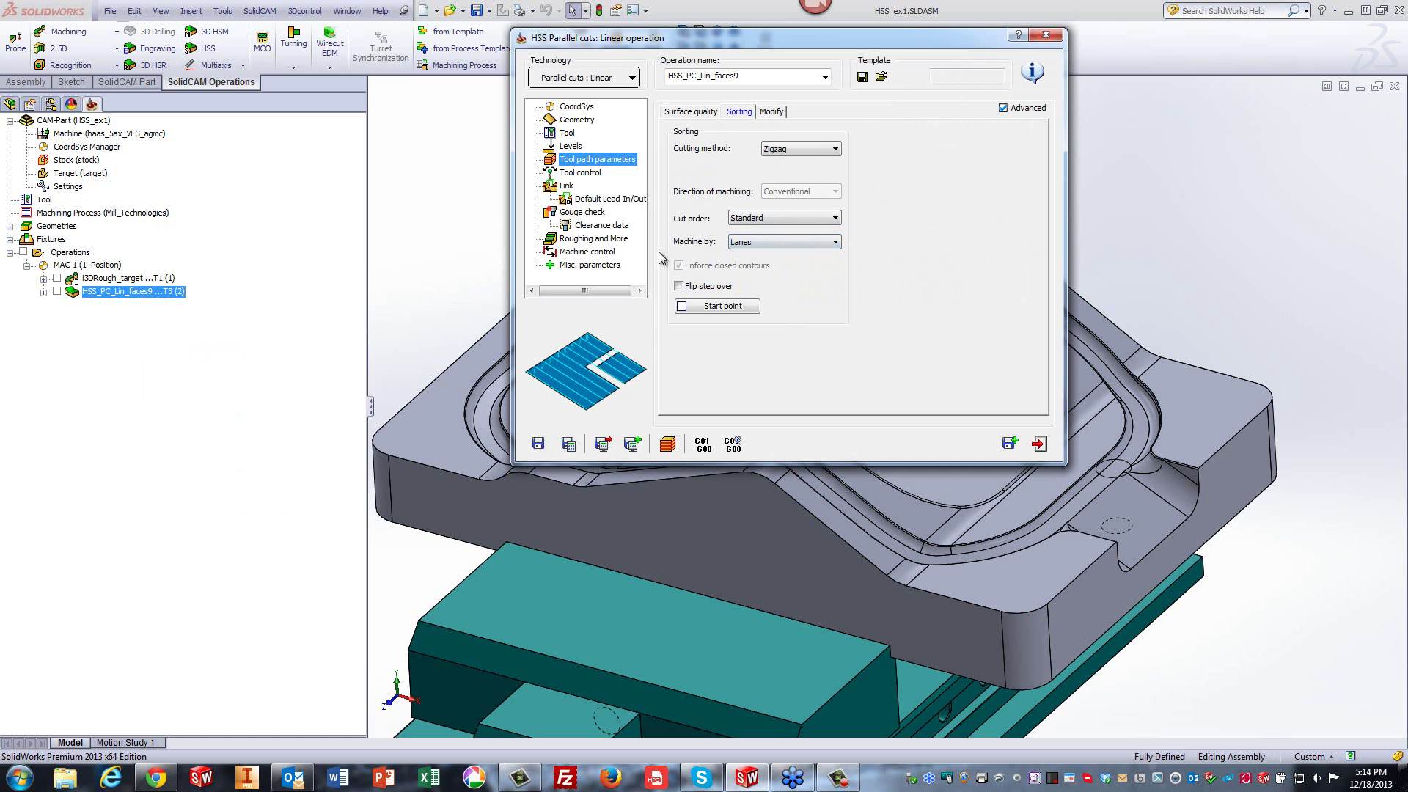
Set the link type for large gaps along the cut to Clearance area, and save and calculate the operation.
left_click(566, 186)
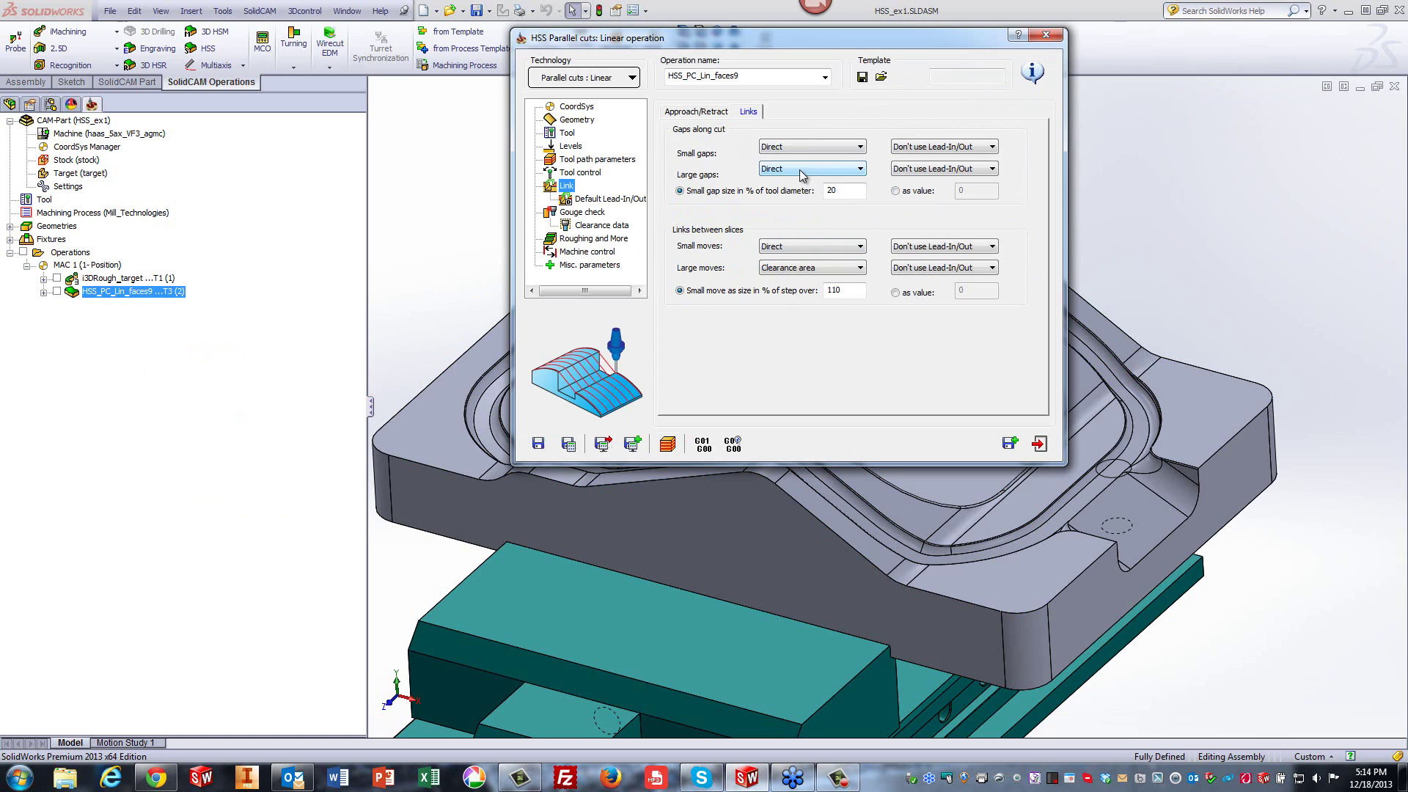
left_click(801, 171)
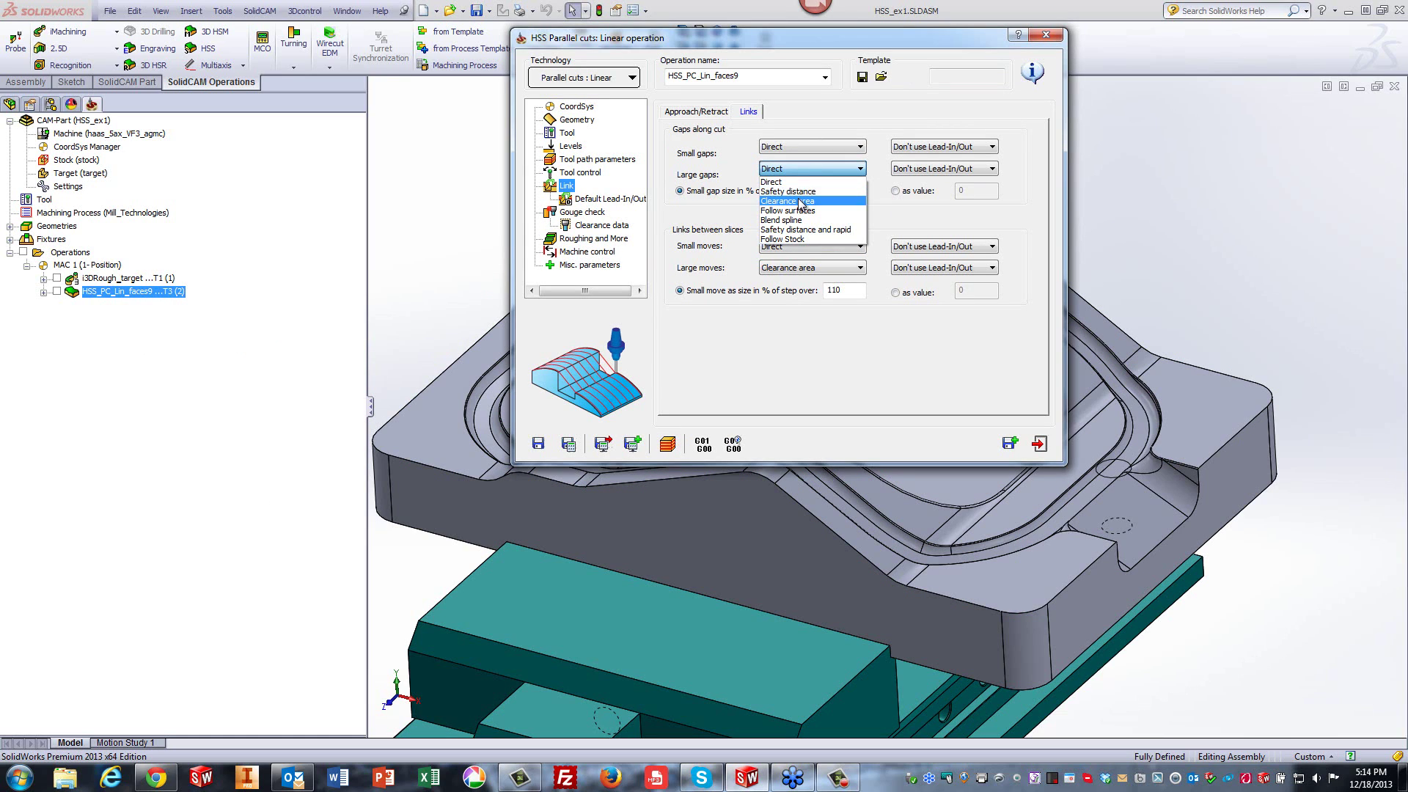
left_click(799, 201)
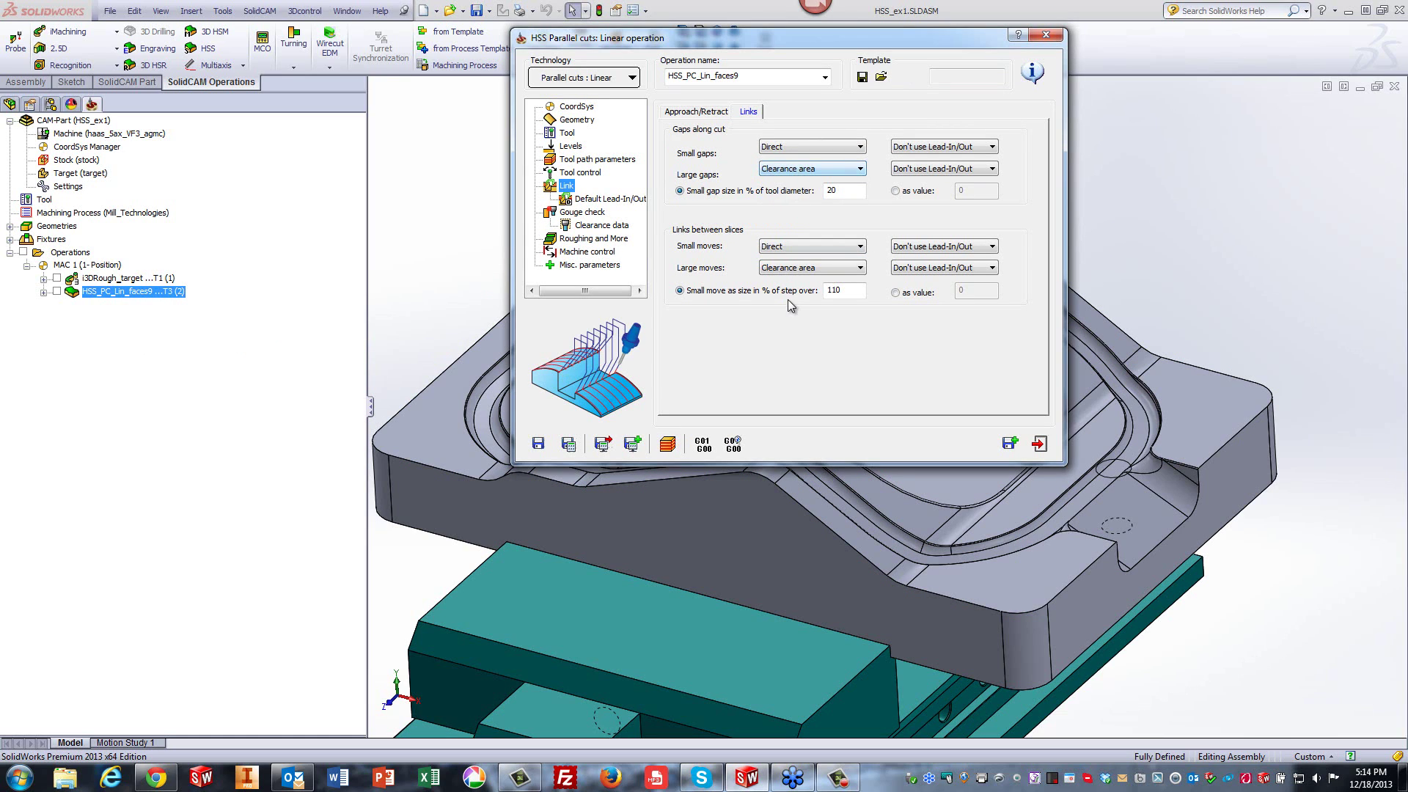
left_click(568, 443)
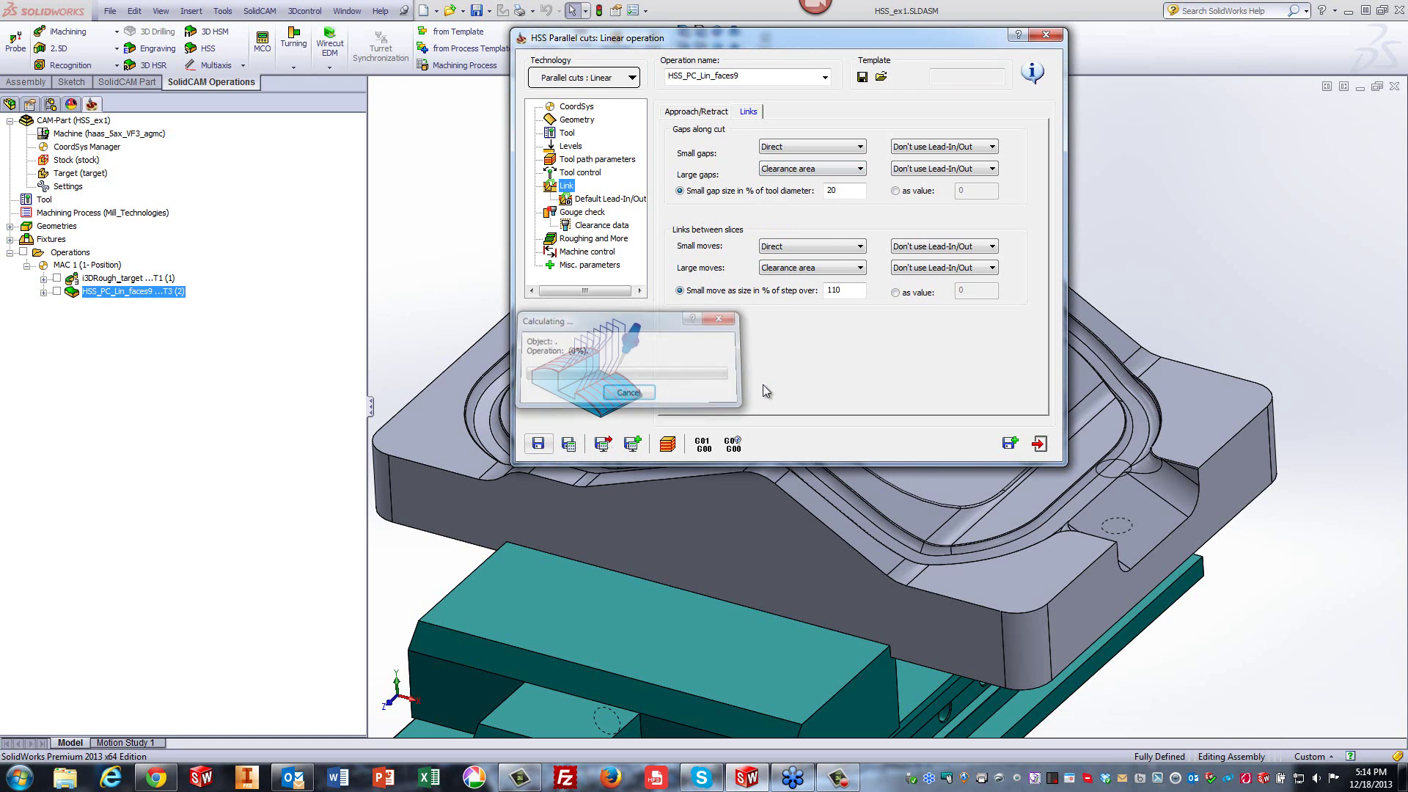
Simulate the lane-sorted parallel-cuts toolpath on the part and close the simulation.
left_click(665, 444)
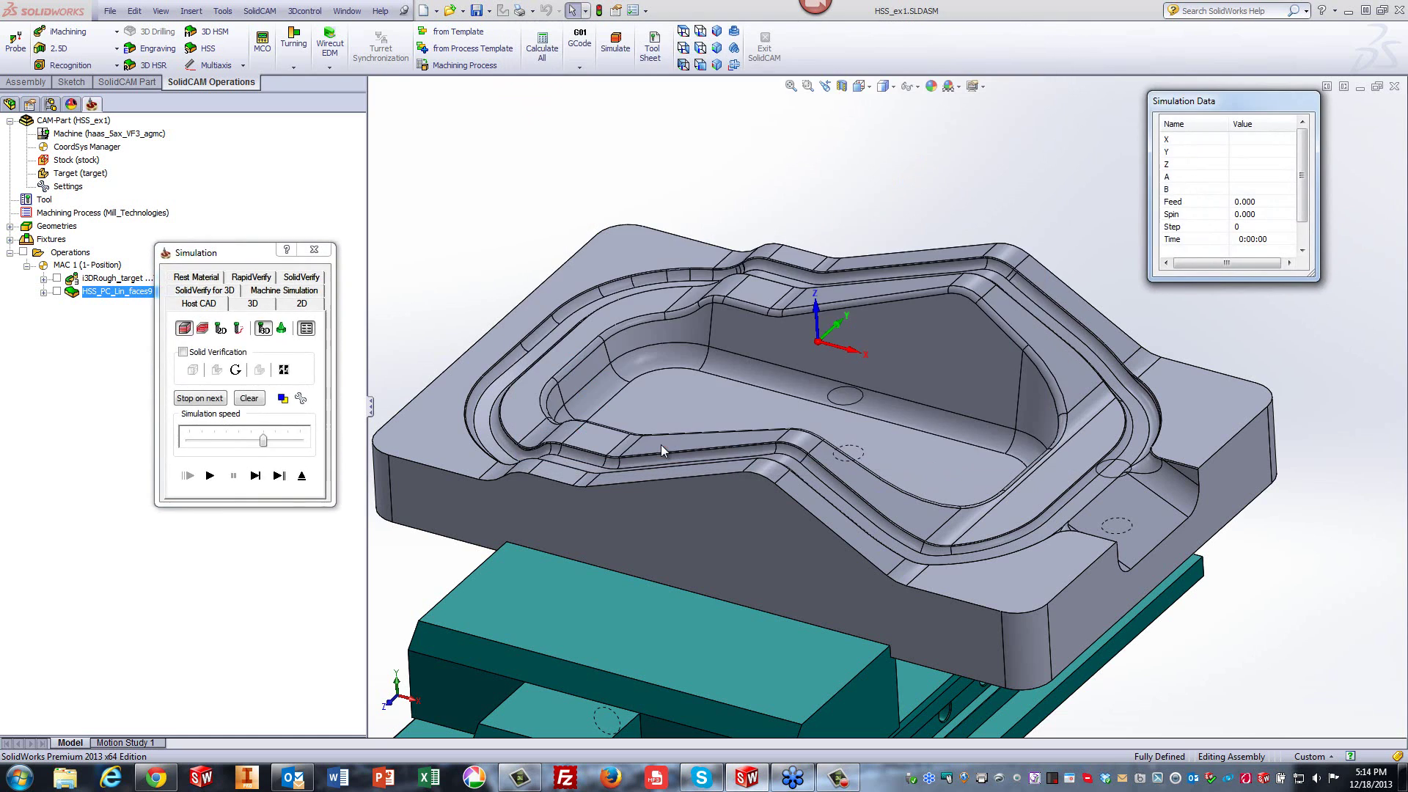
left_click(209, 475)
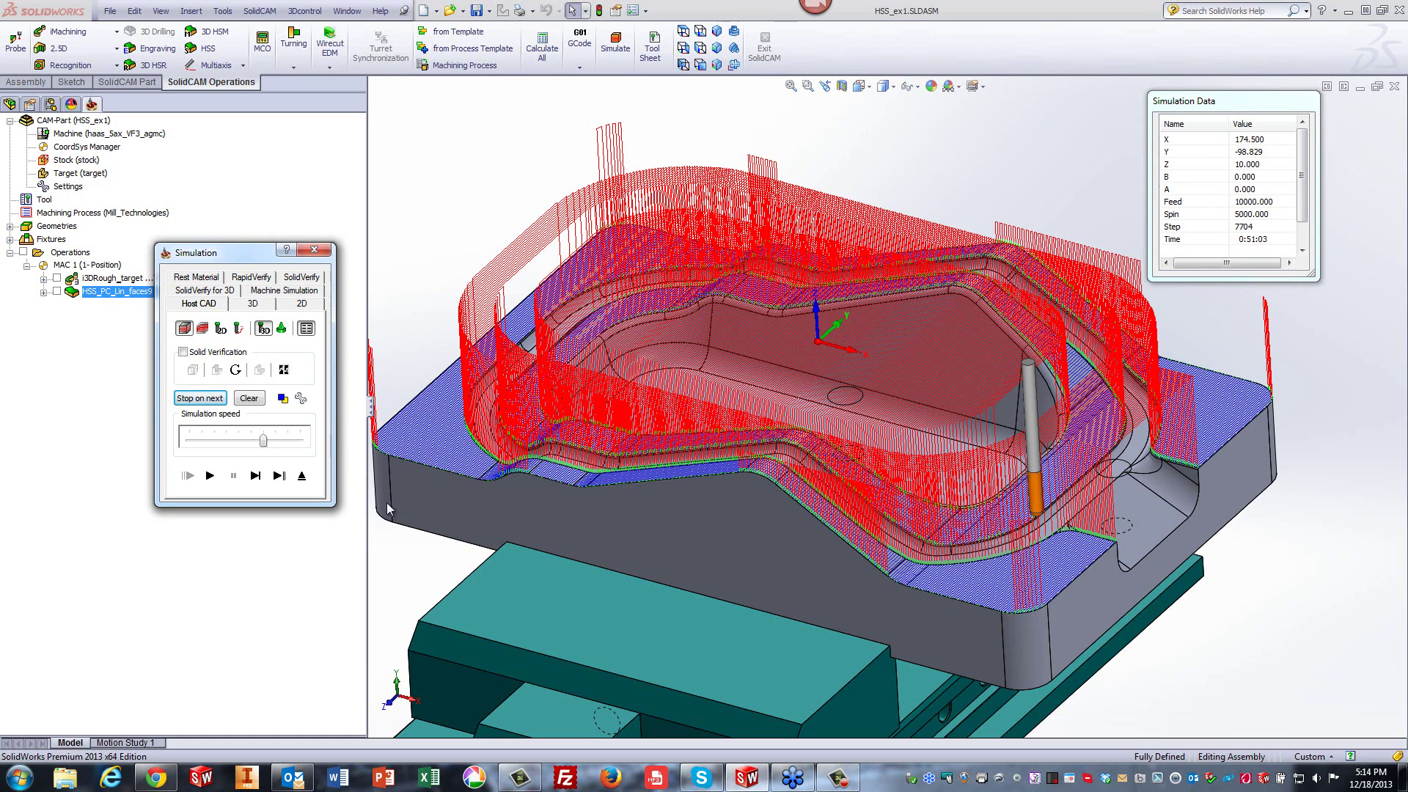
left_click(302, 476)
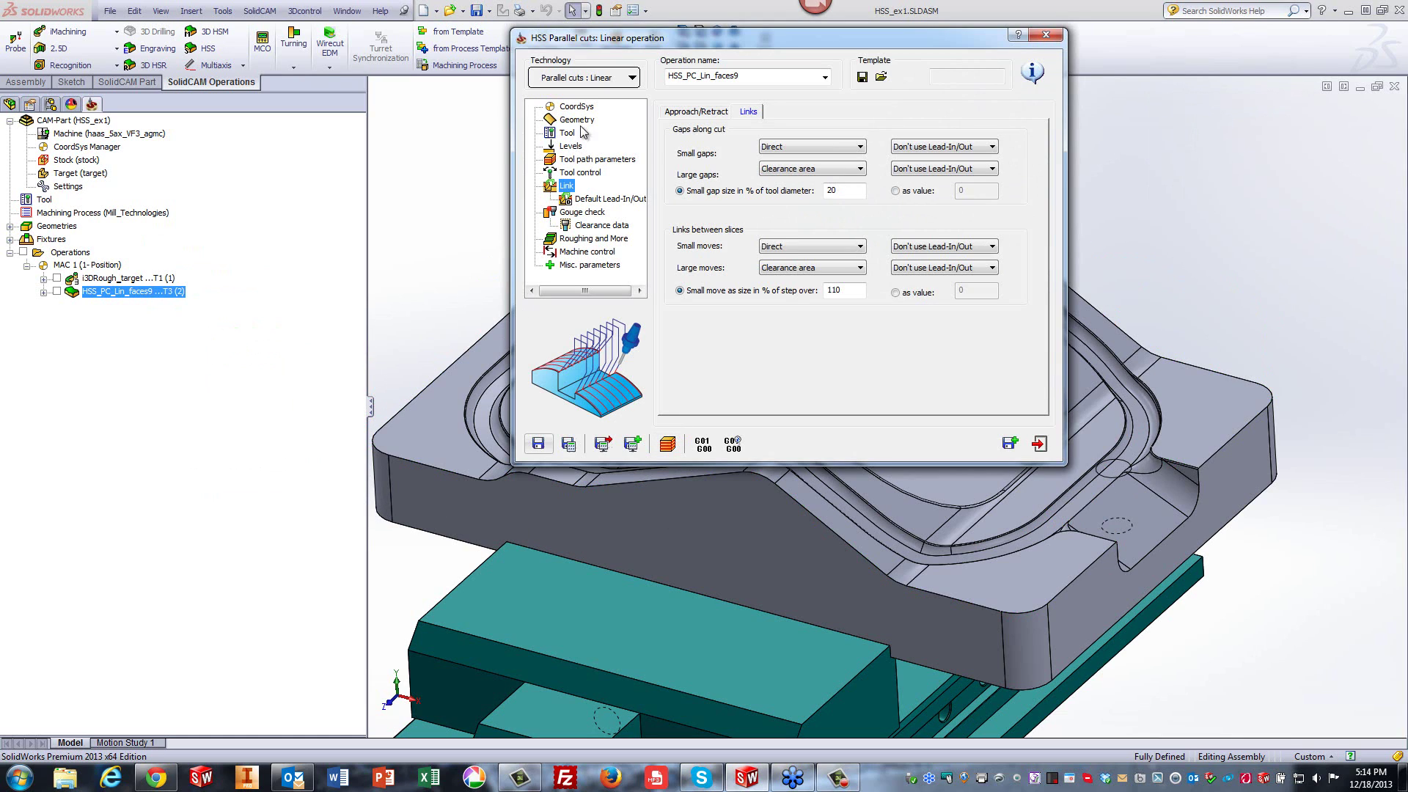
Set the cut sorting to machine by Regions, and save and calculate the linear operation.
left_click(588, 159)
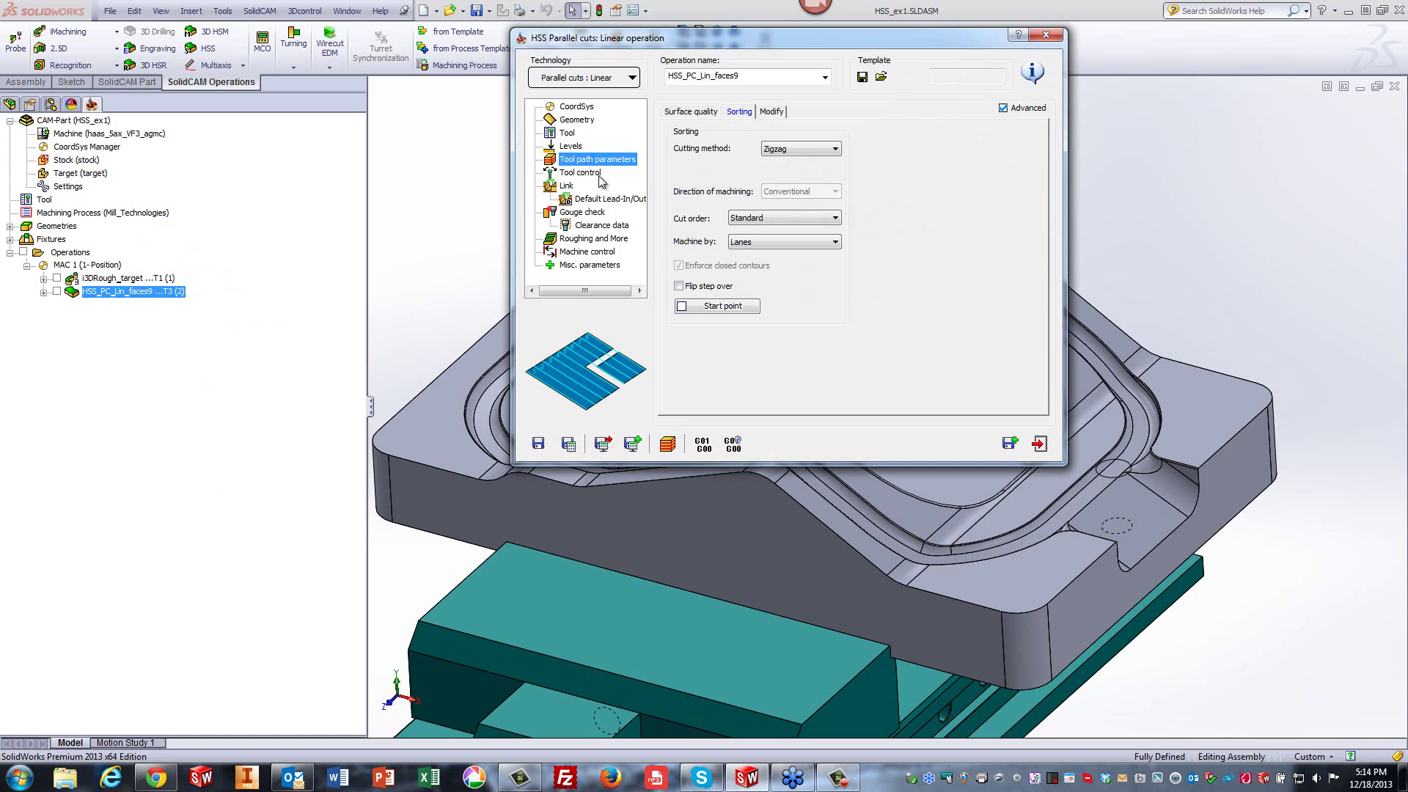
left_click(745, 243)
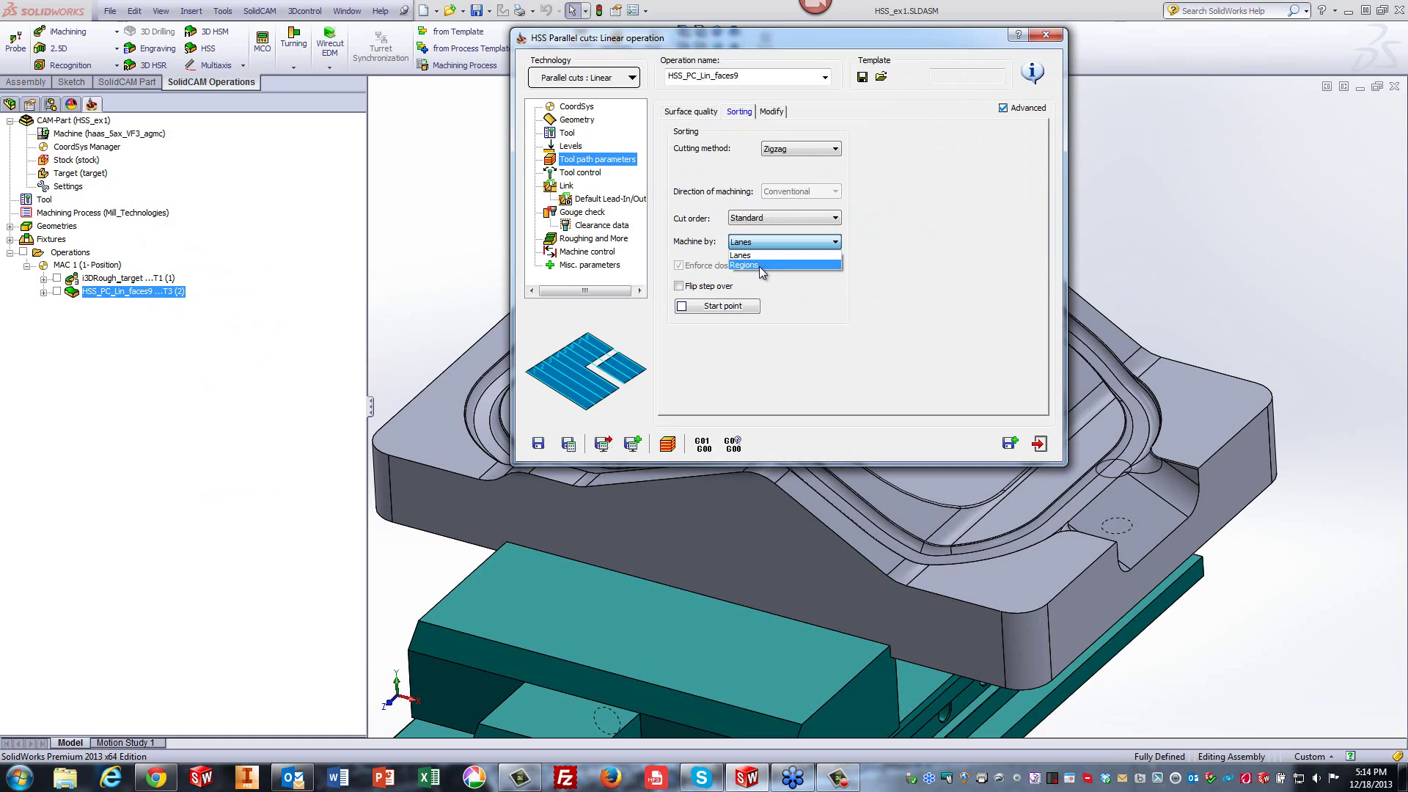
left_click(758, 267)
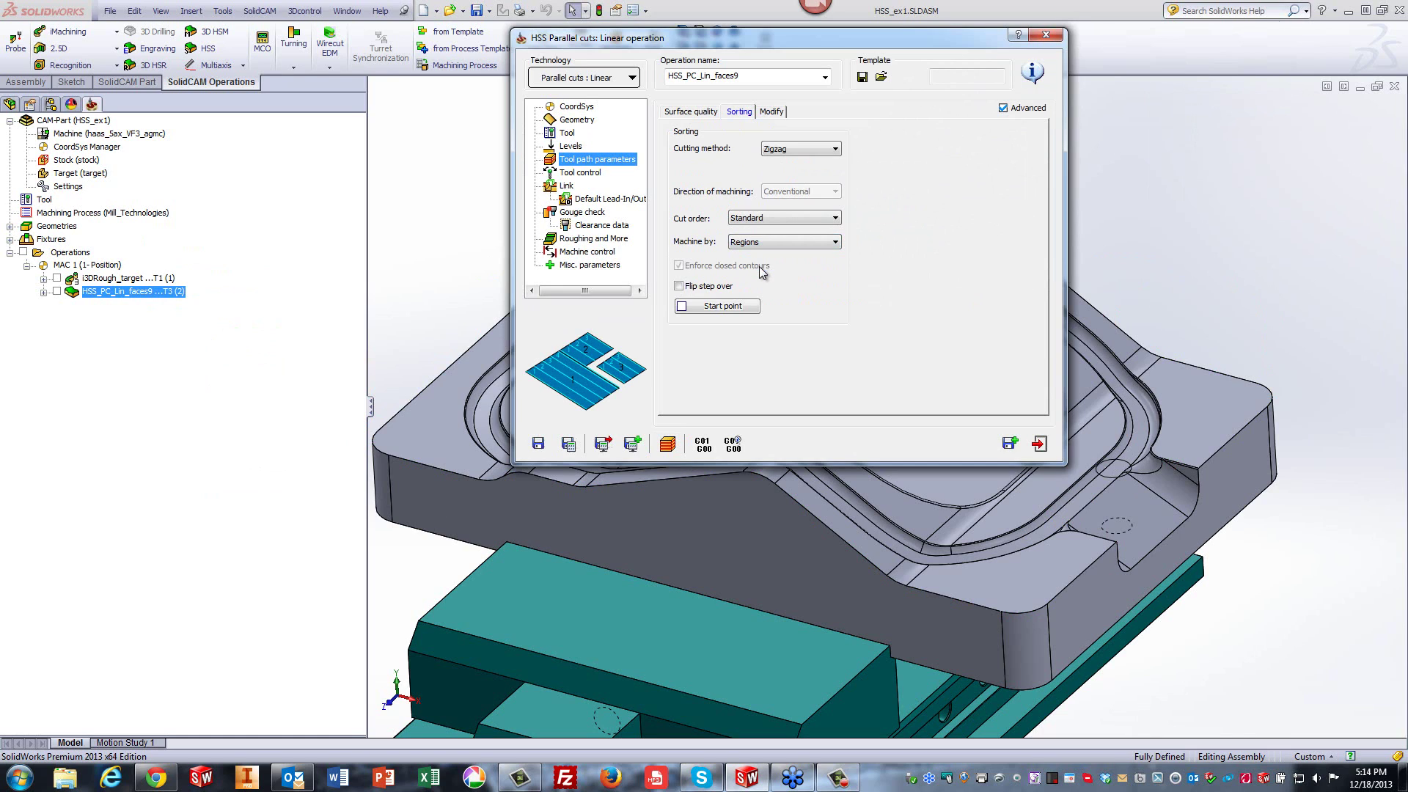
left_click(571, 445)
Simulate the recalculated region-sorted toolpath, close the simulation and exit the linear parallel-cuts operation.
left_click(667, 443)
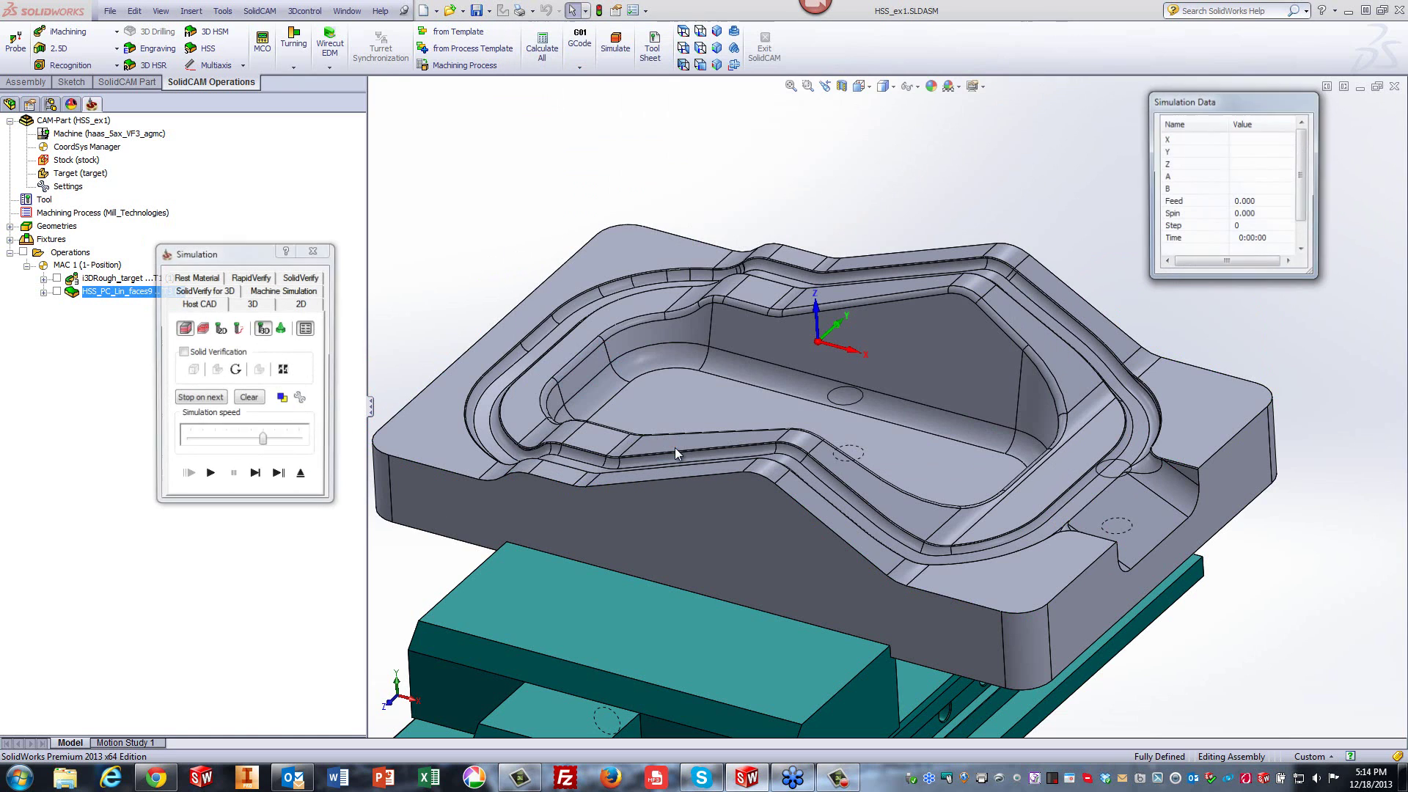
left_click(210, 476)
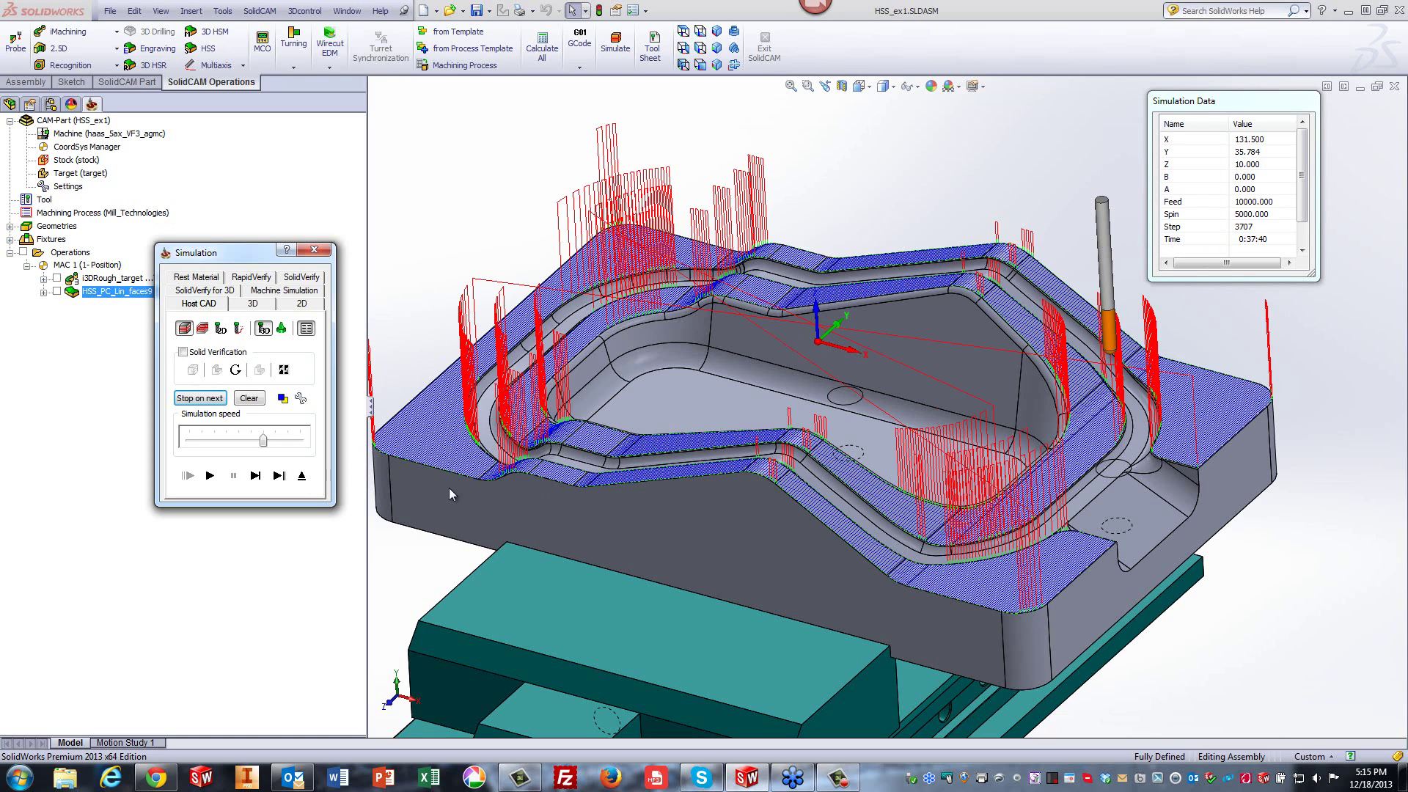
left_click(308, 481)
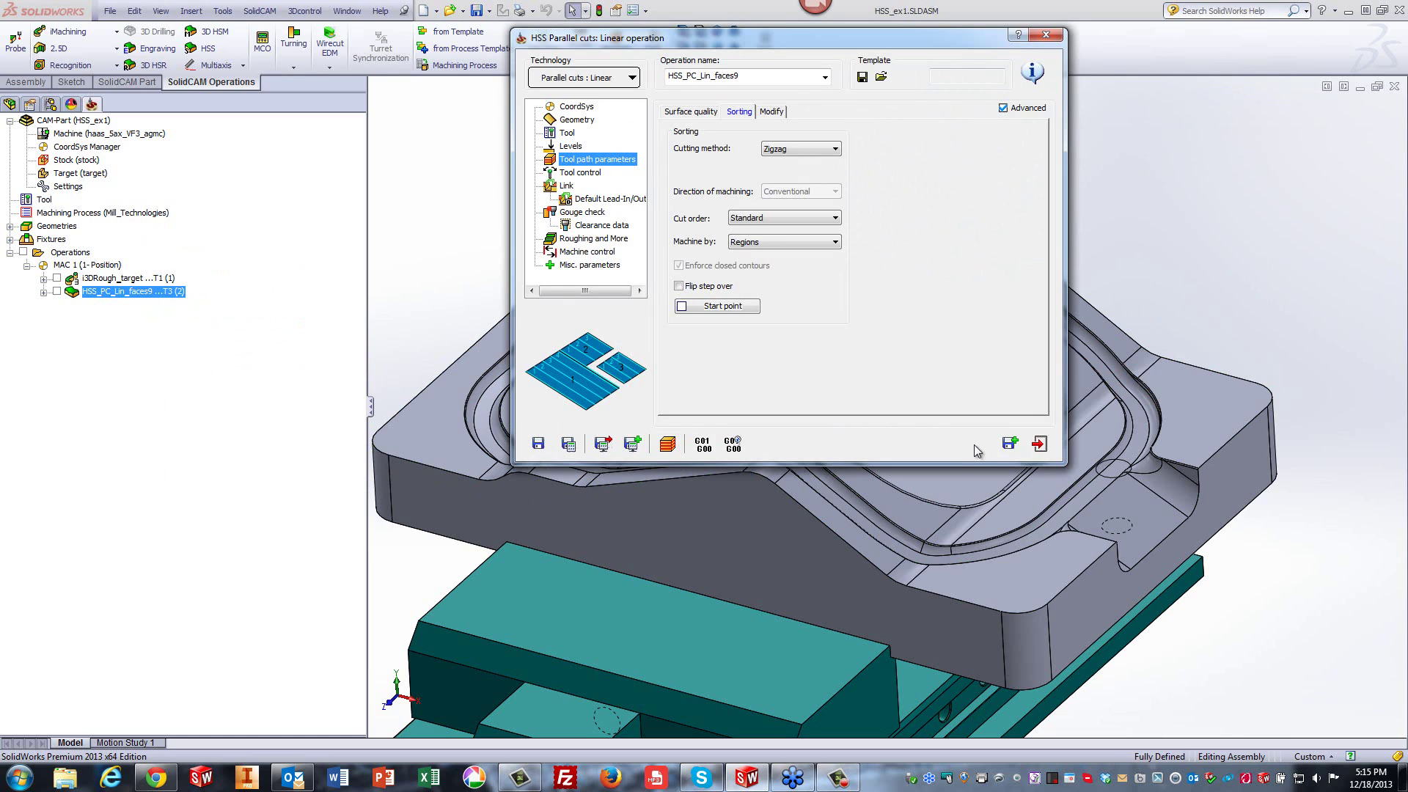
left_click(1039, 444)
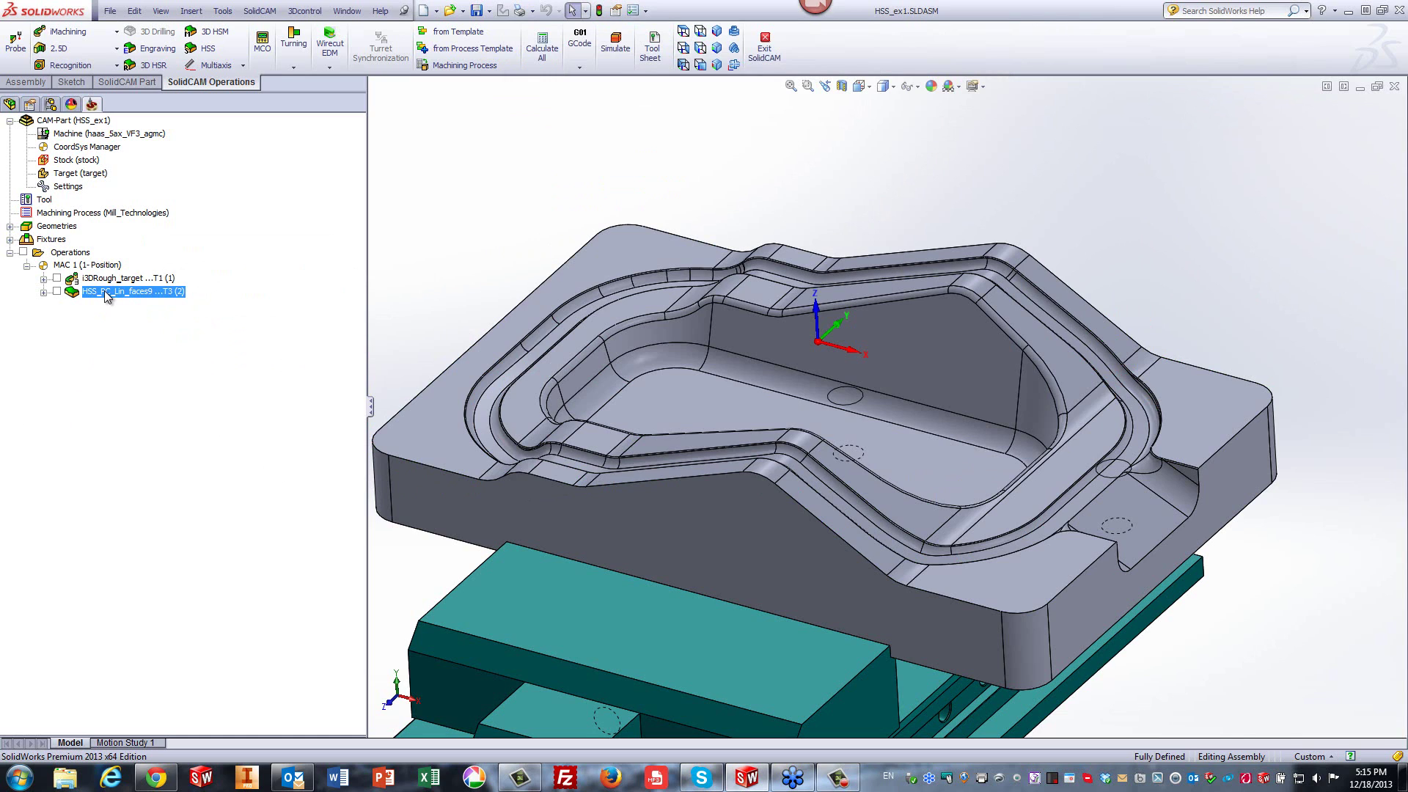
Add a new HSS operation with the Parallel to curves technology.
left_click(196, 50)
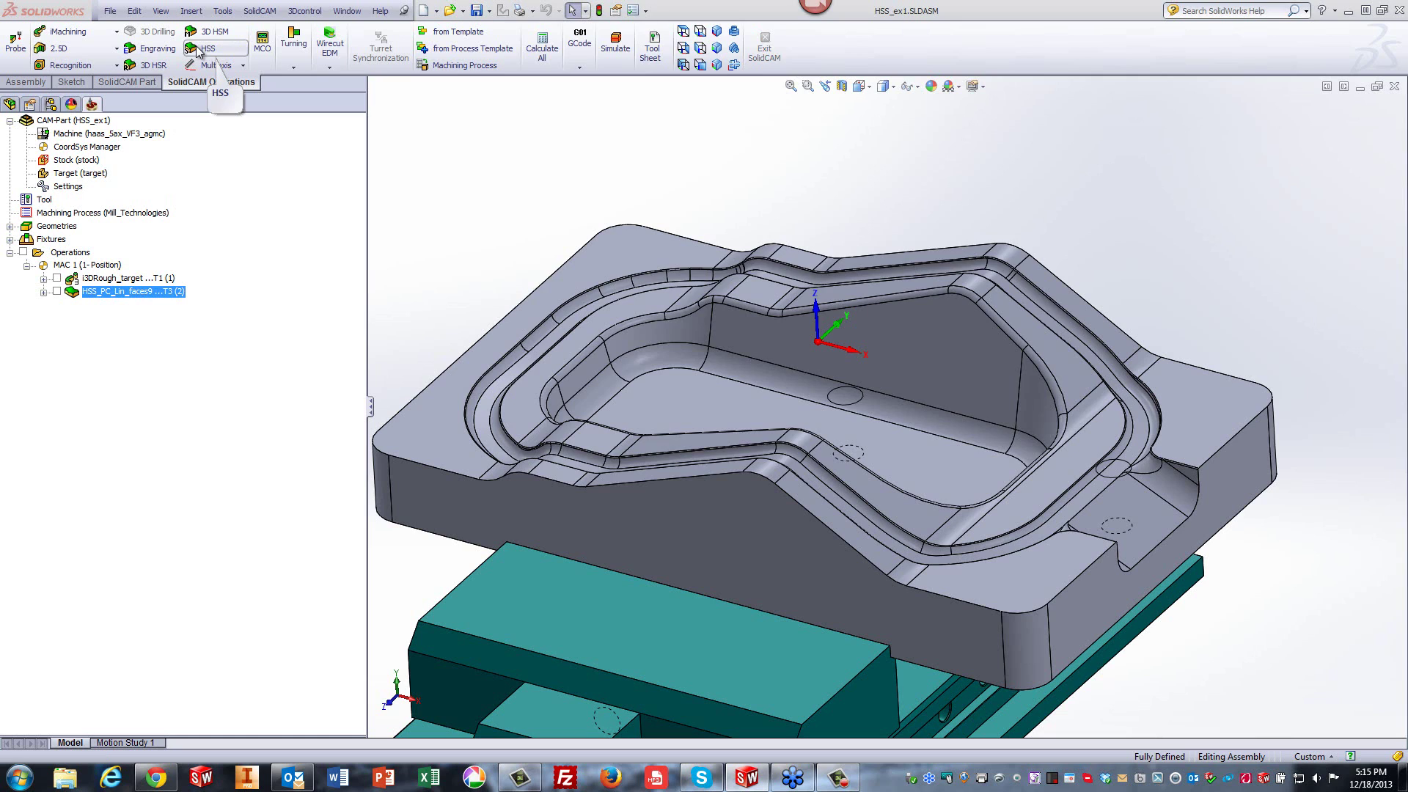
left_click(606, 82)
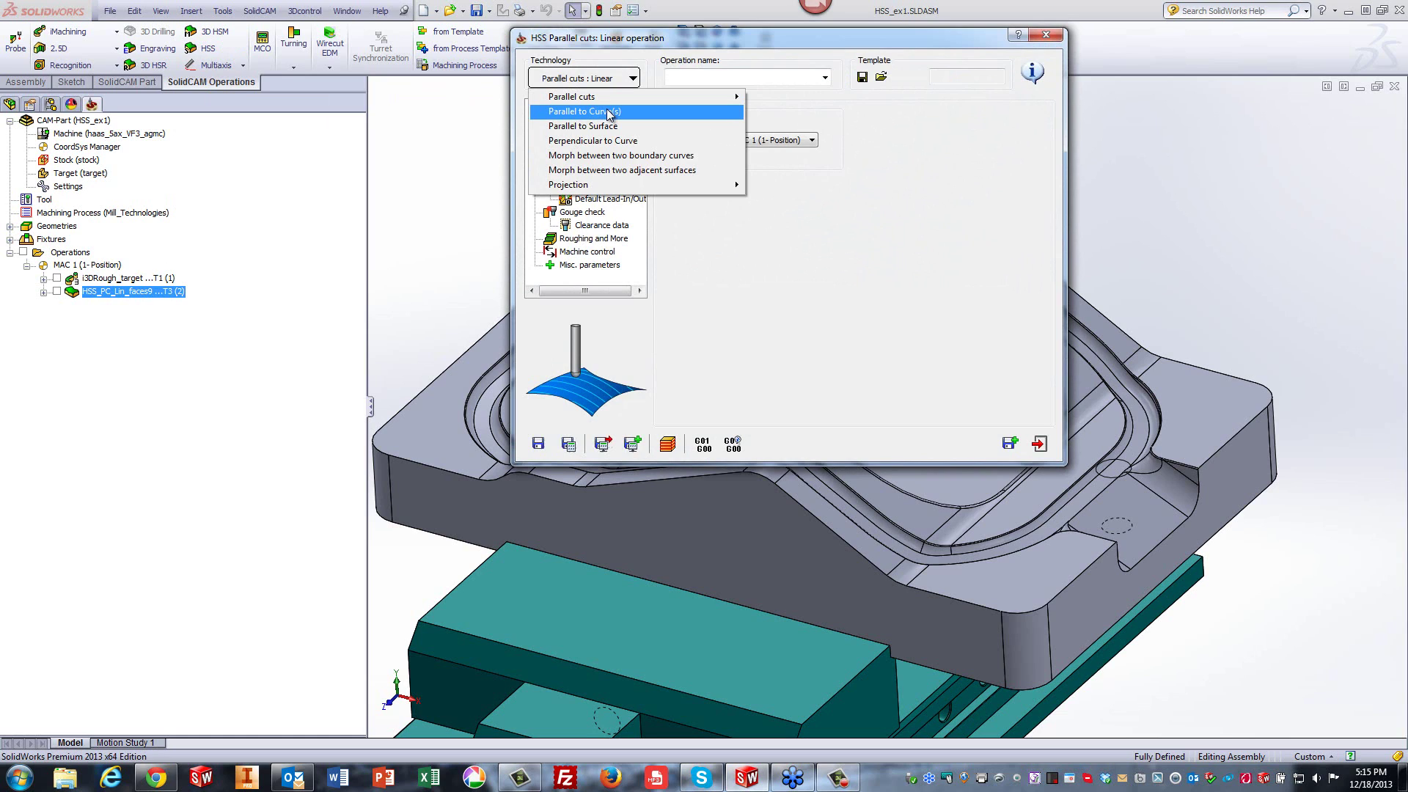
left_click(609, 112)
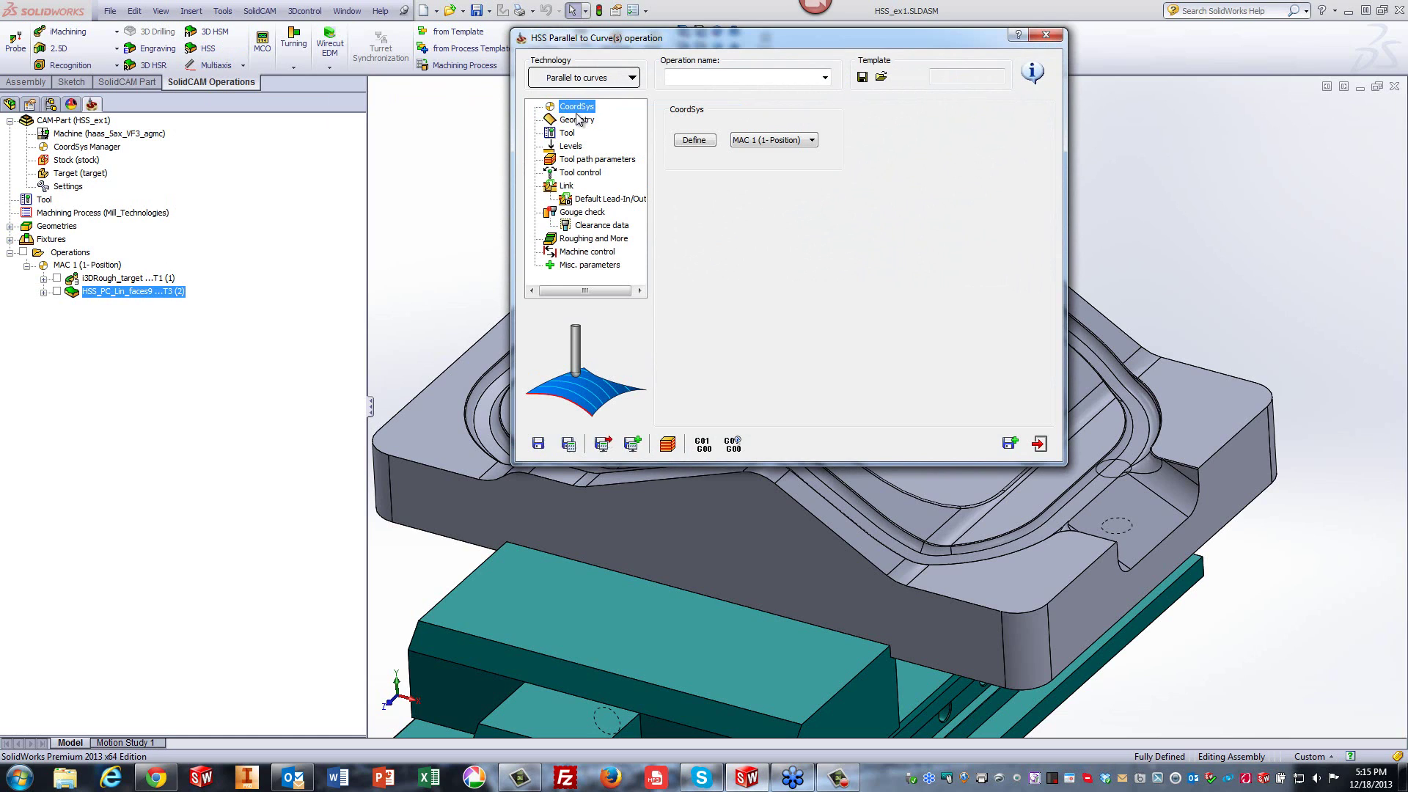
Define the drive surface from the large flat back wall face of the inner pocket.
left_click(578, 119)
left_click(707, 149)
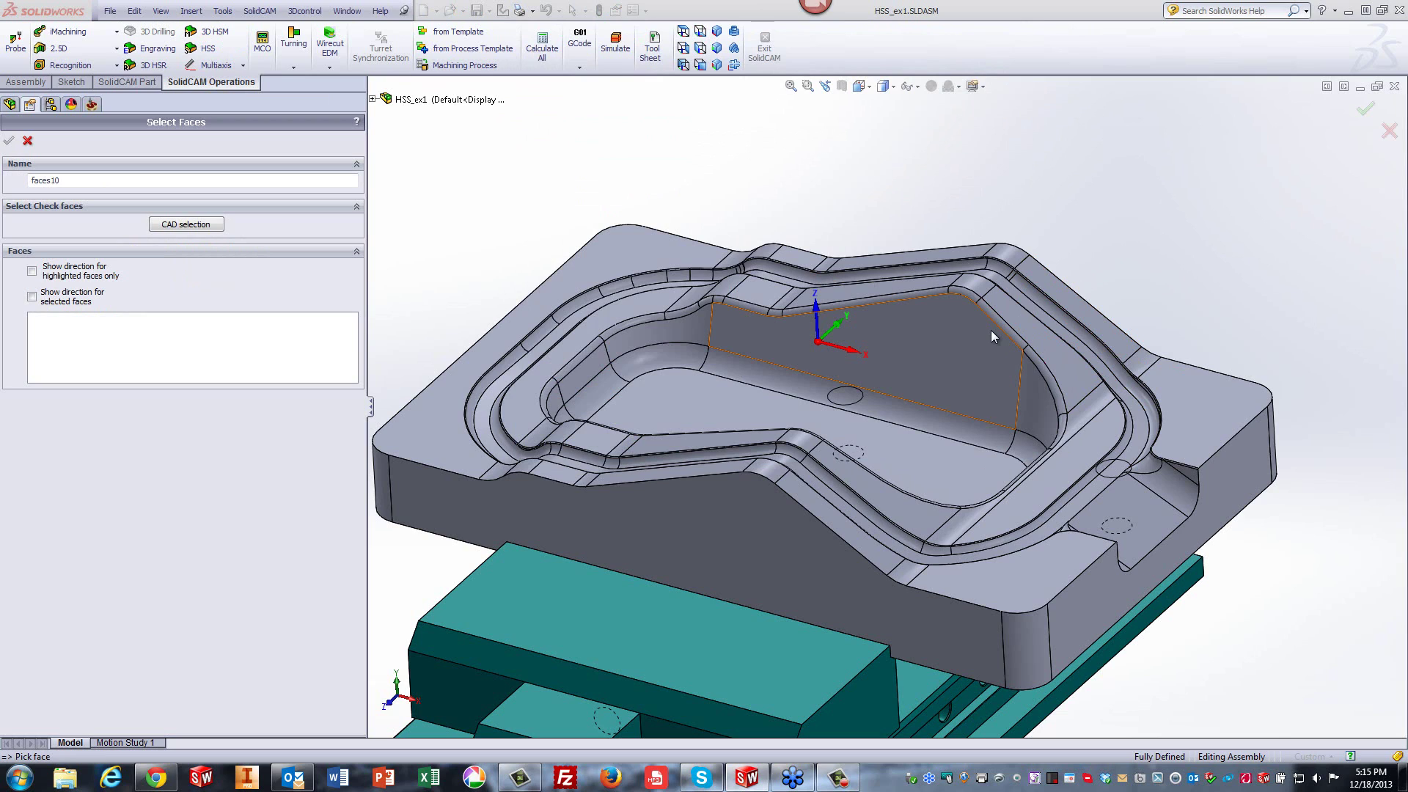
left_click(991, 330)
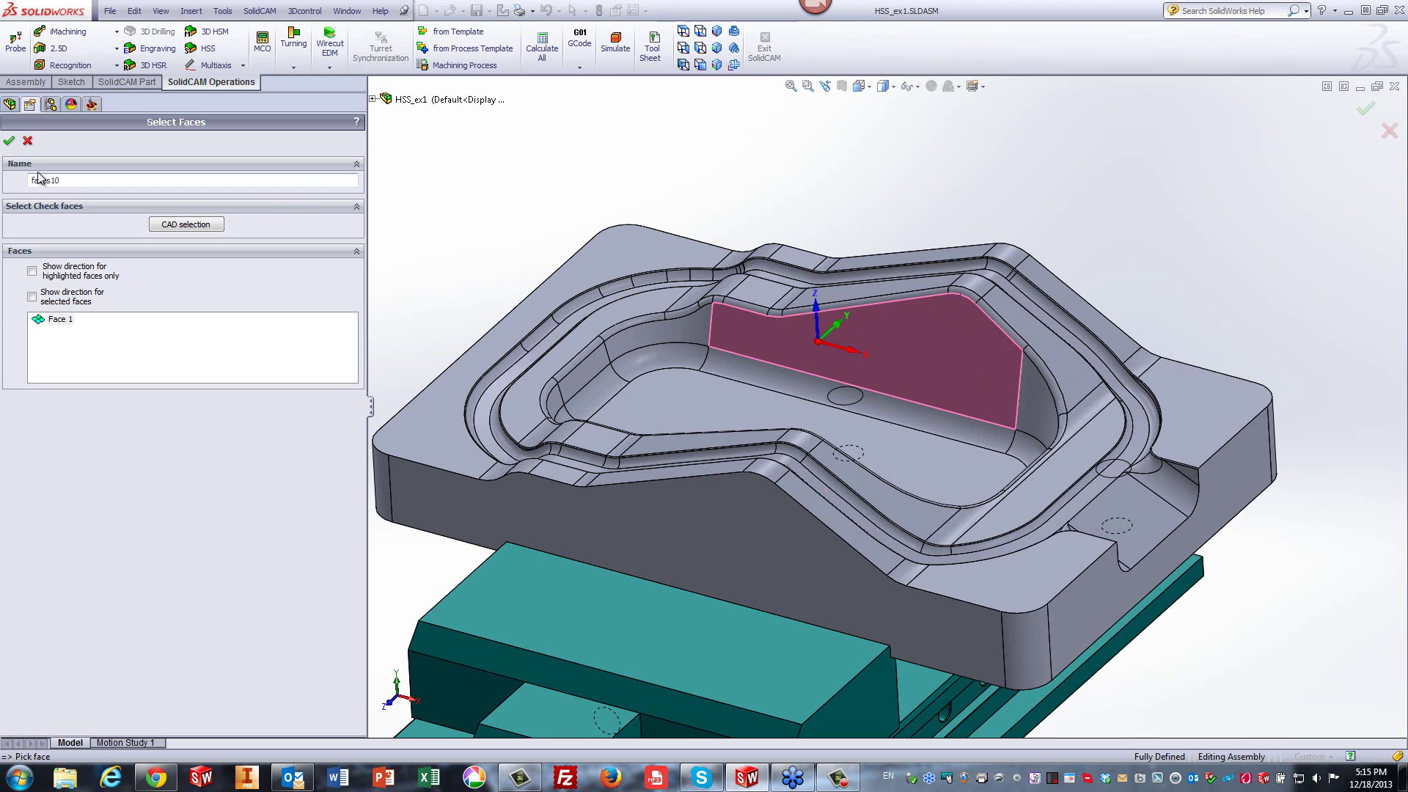
left_click(9, 142)
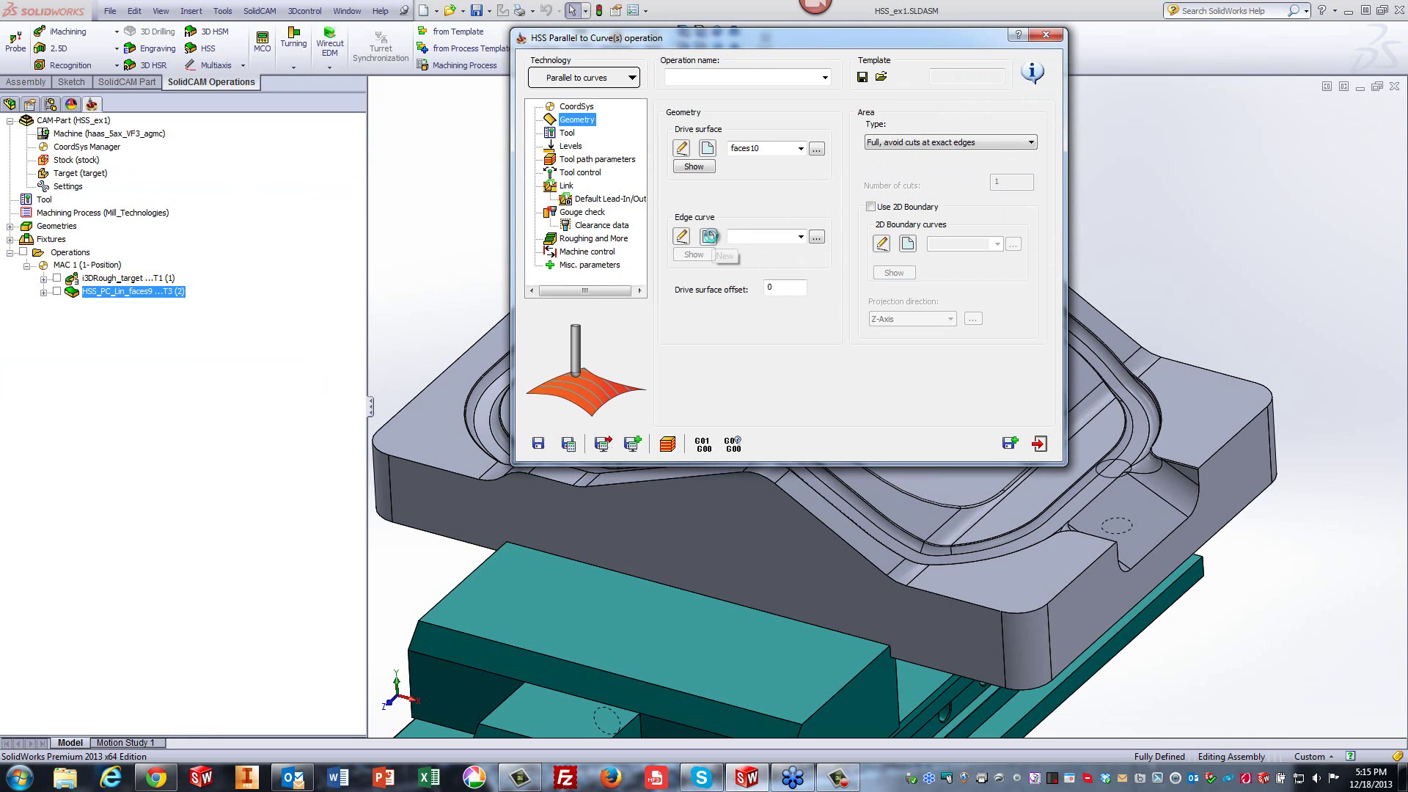
Define the edge curve as one open chain along the upper edges of the pocket's back wall, from the sloped edge to its far end.
left_click(708, 236)
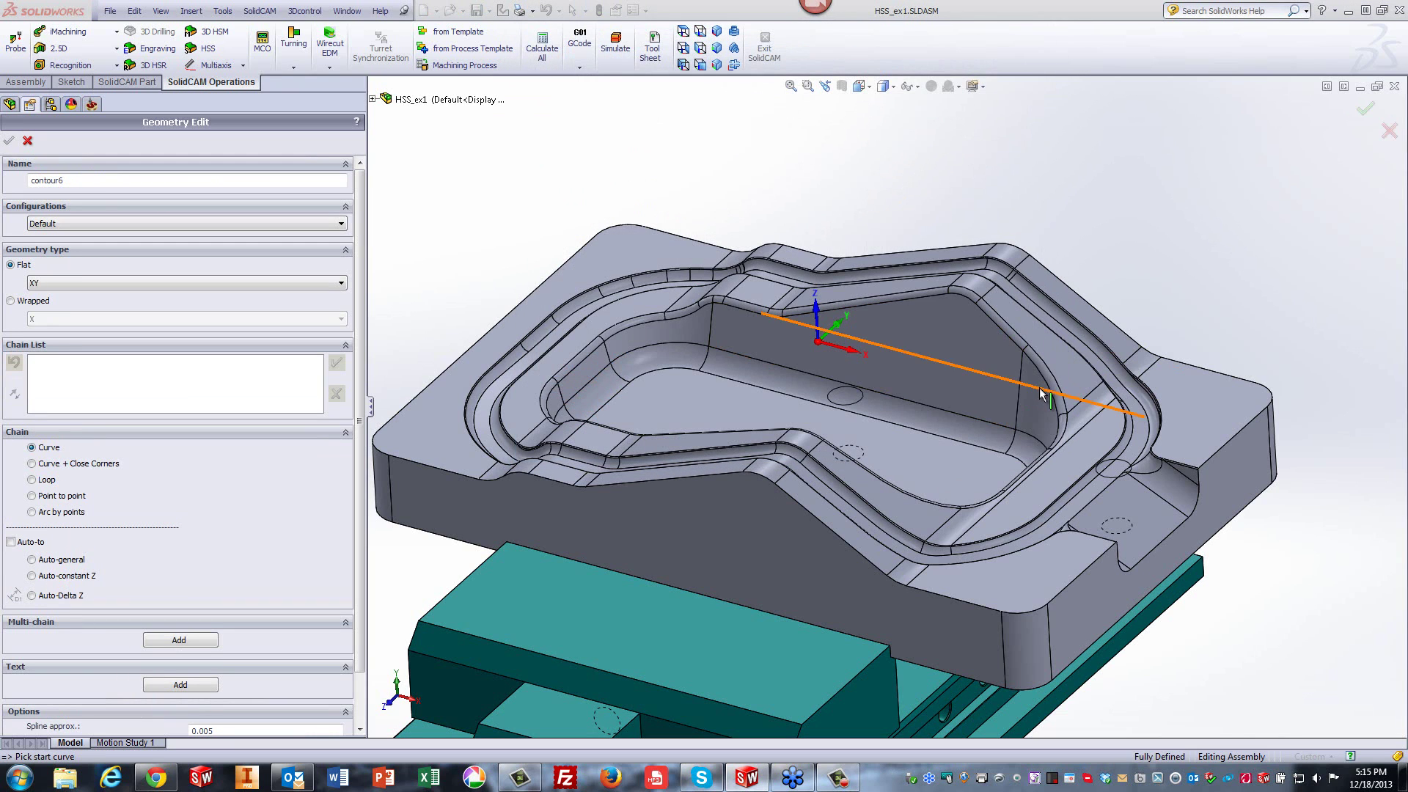
left_click(1018, 346)
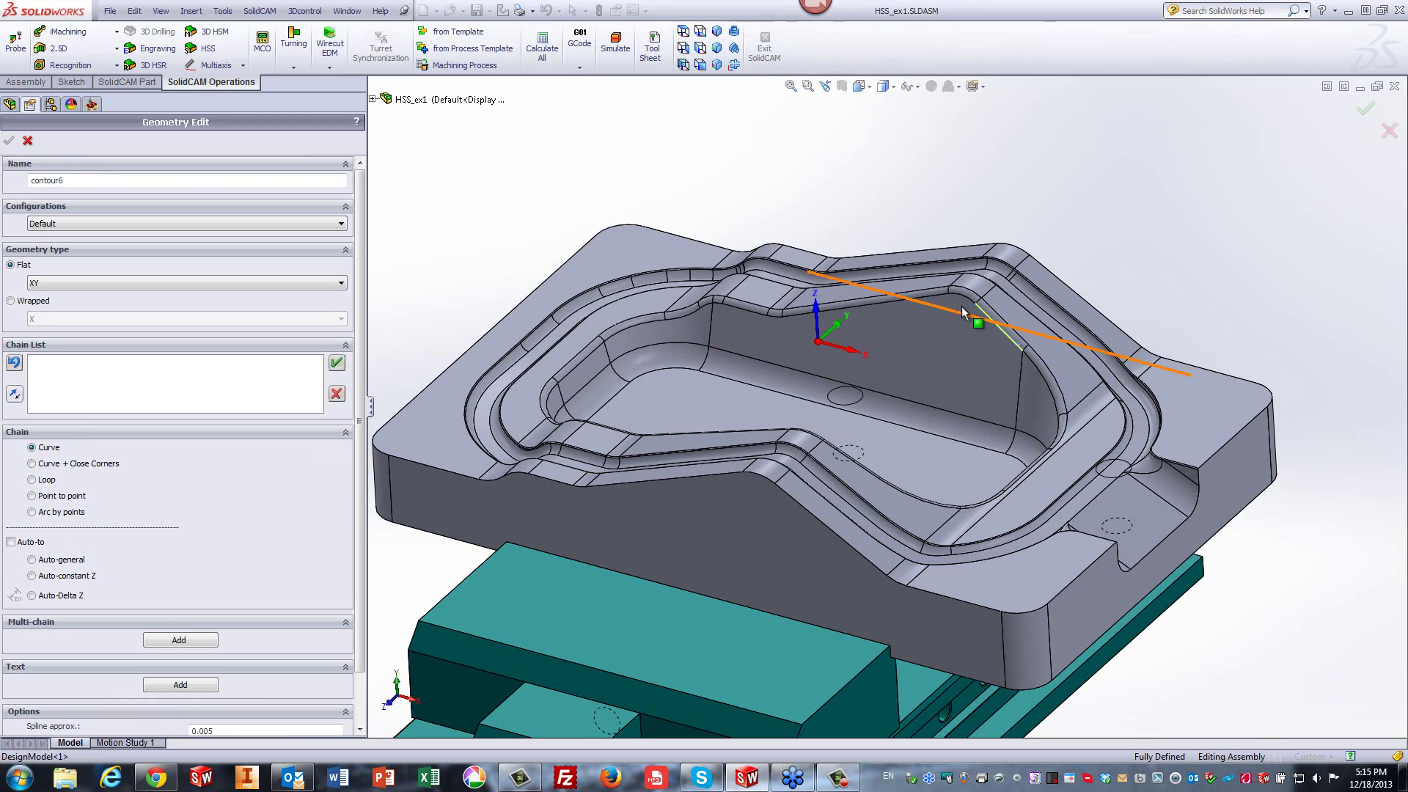
left_click(918, 299)
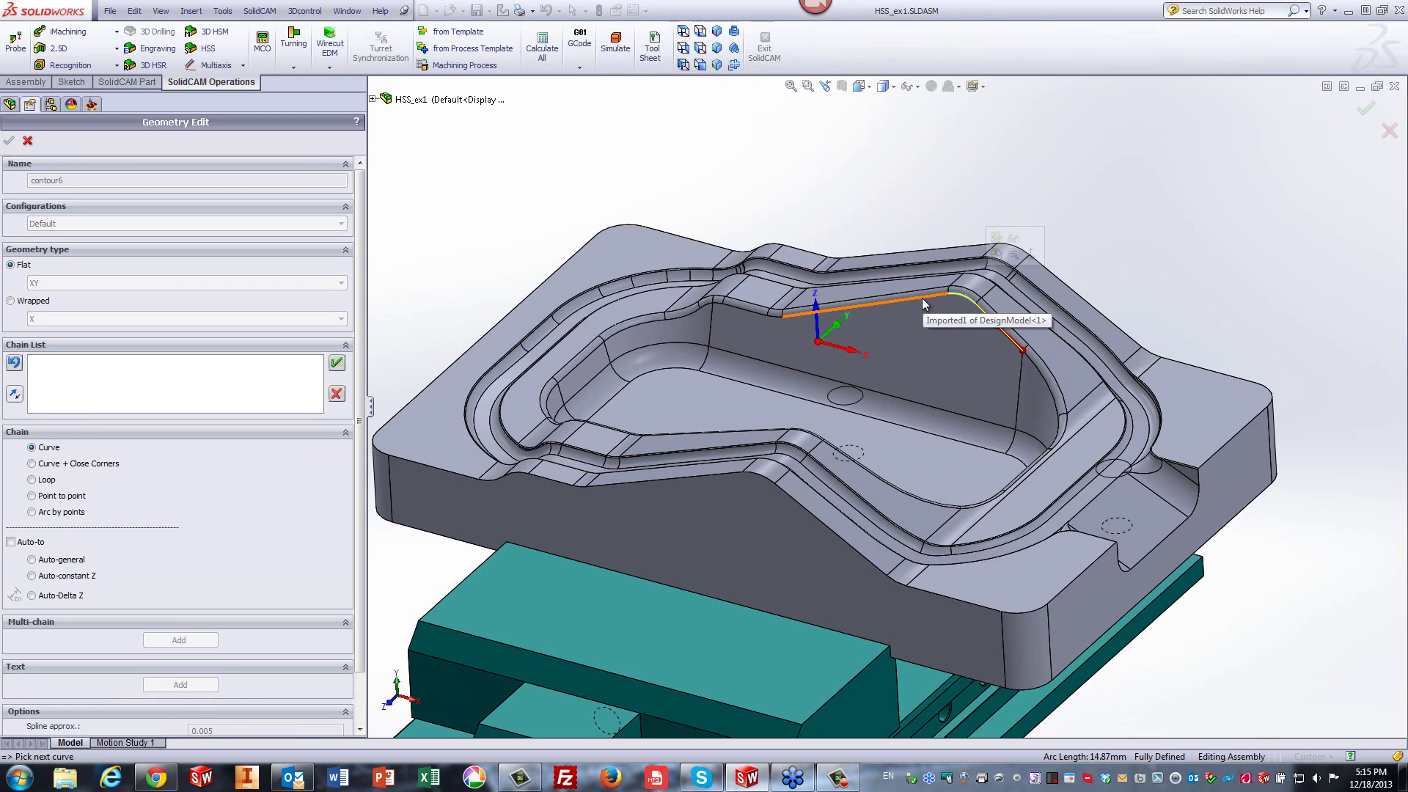
left_click(779, 321)
left_click(771, 319)
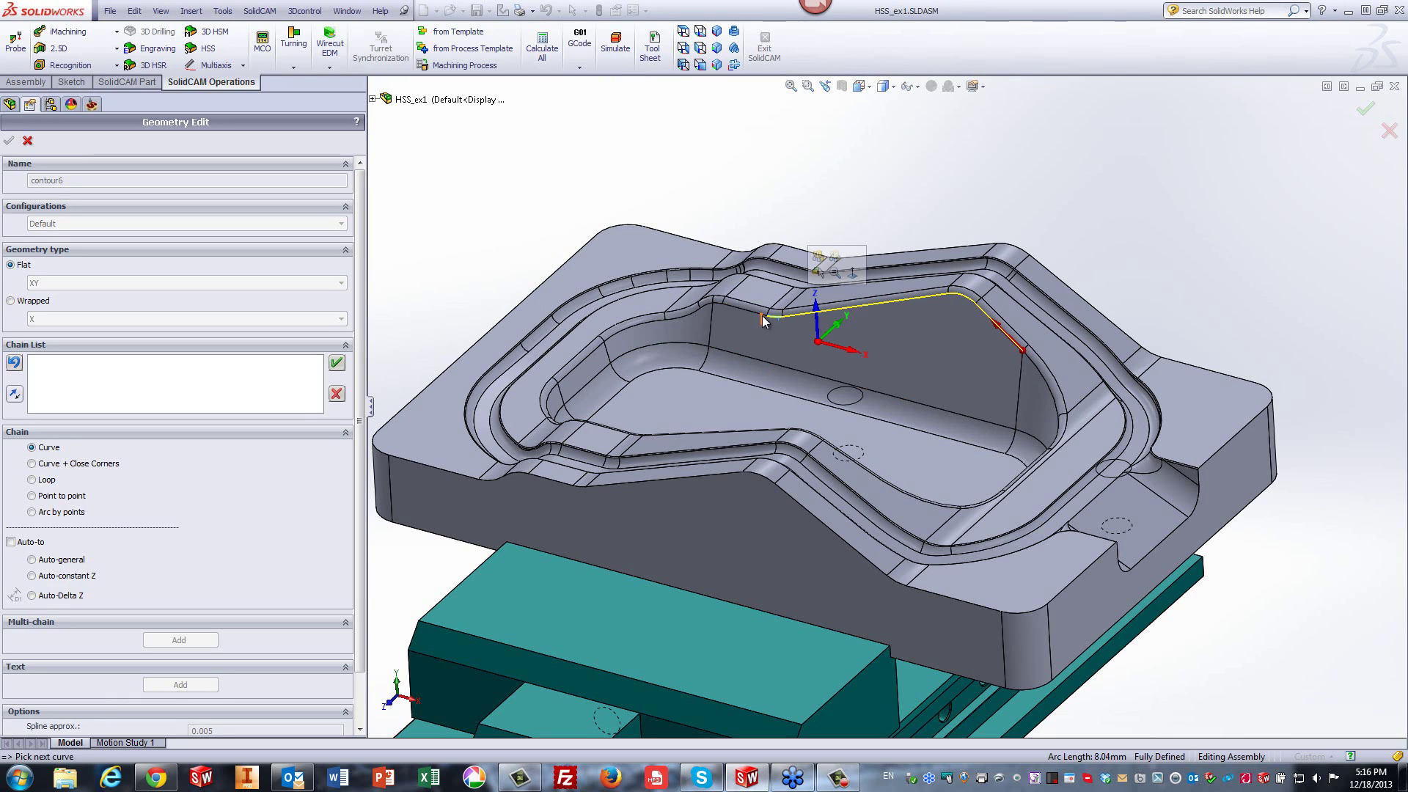
left_click(742, 317)
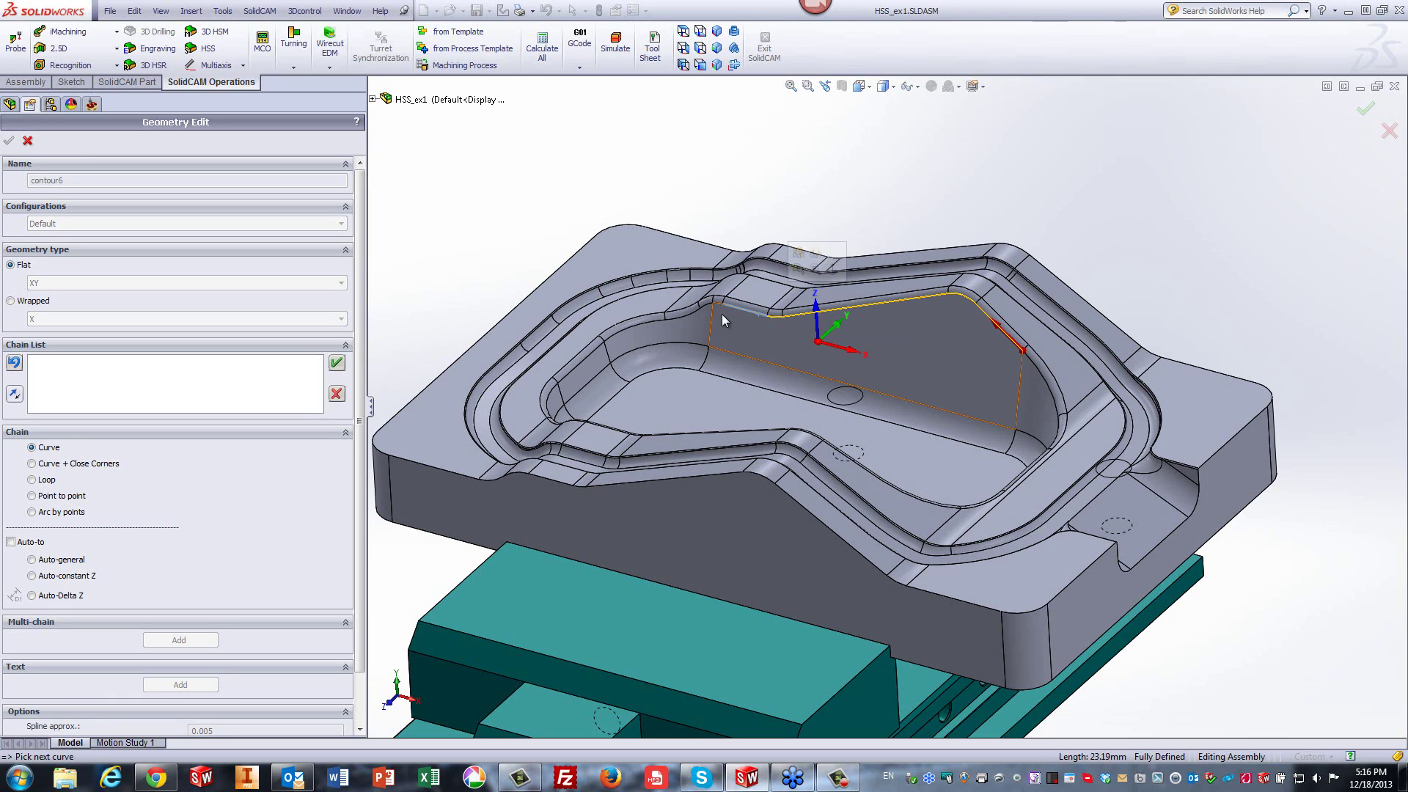
left_click(717, 305)
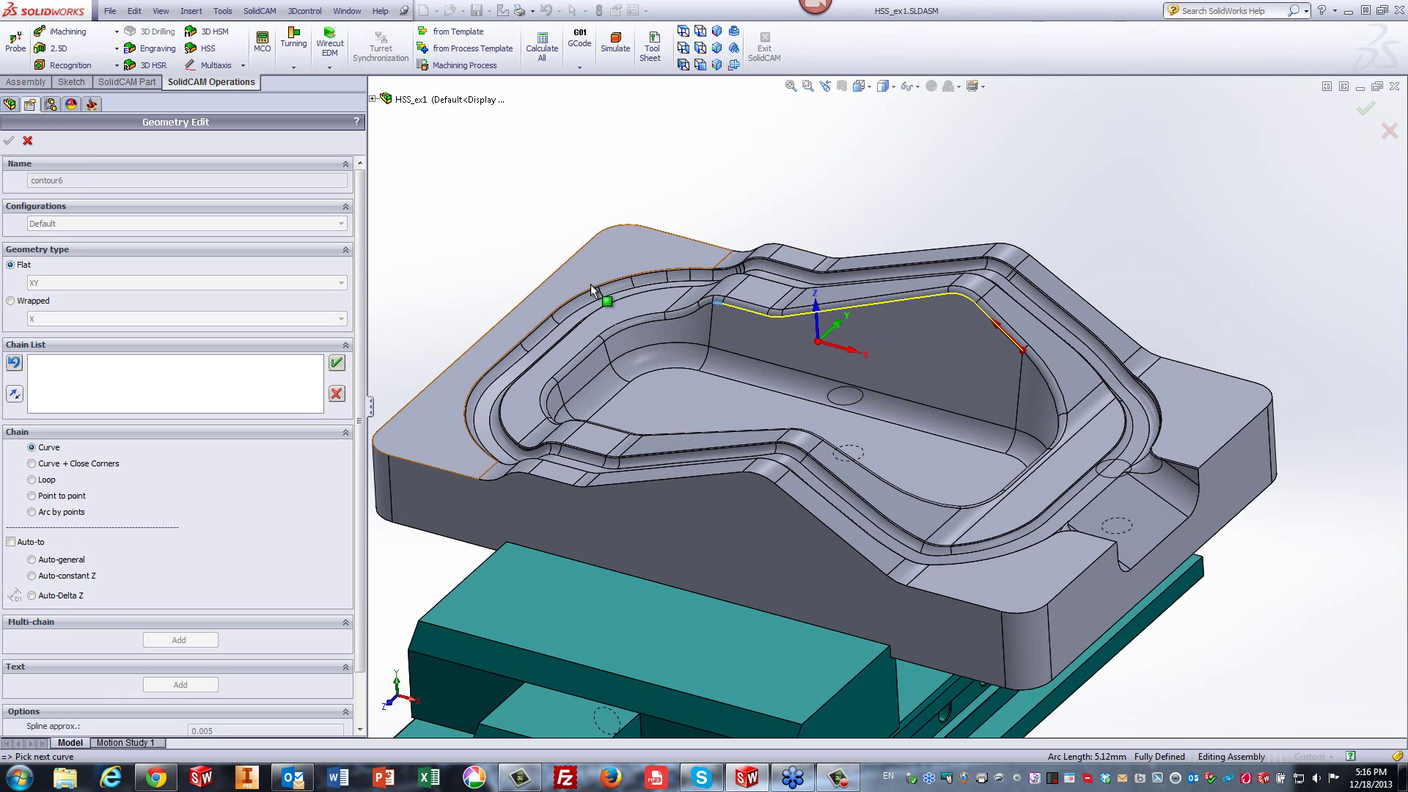
left_click(336, 365)
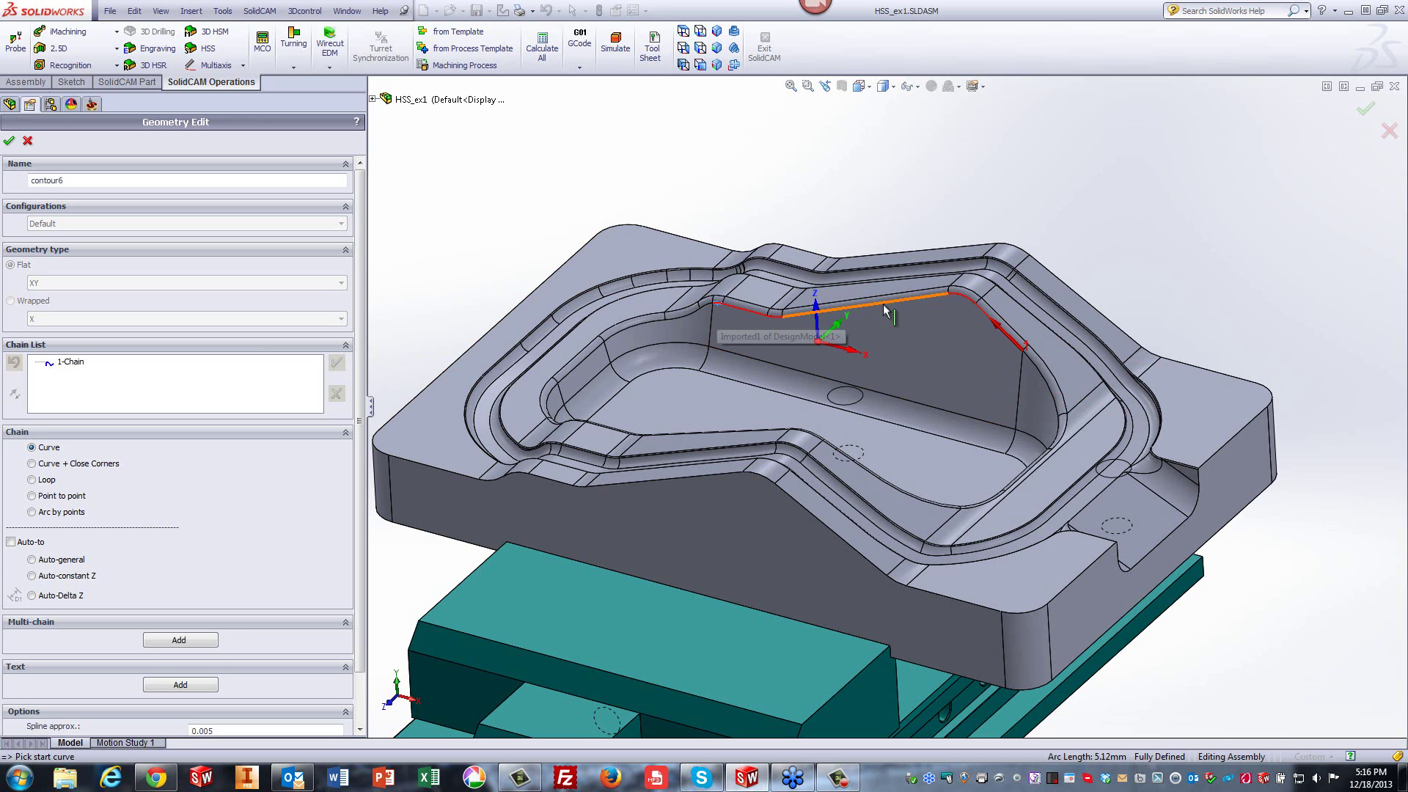
left_click(980, 308)
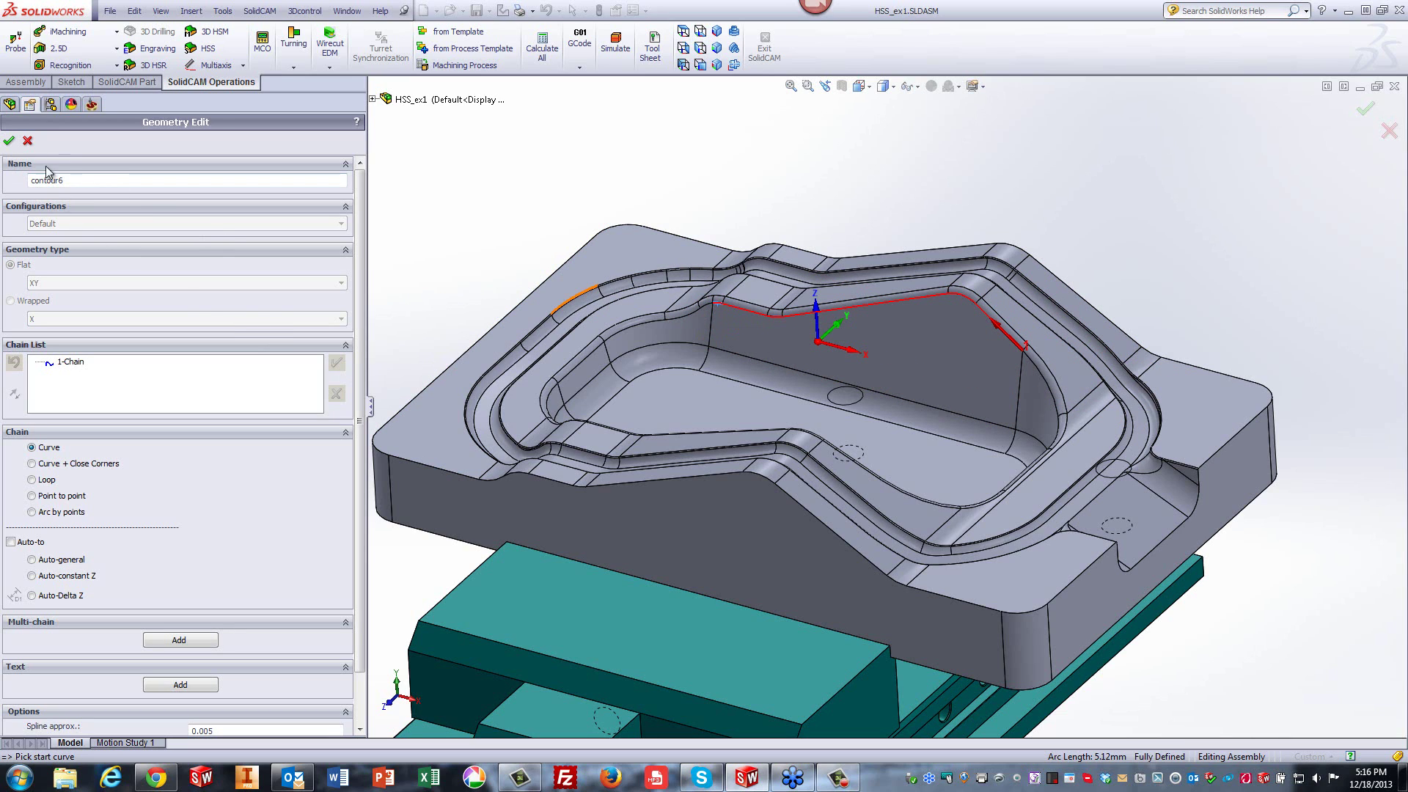
left_click(9, 140)
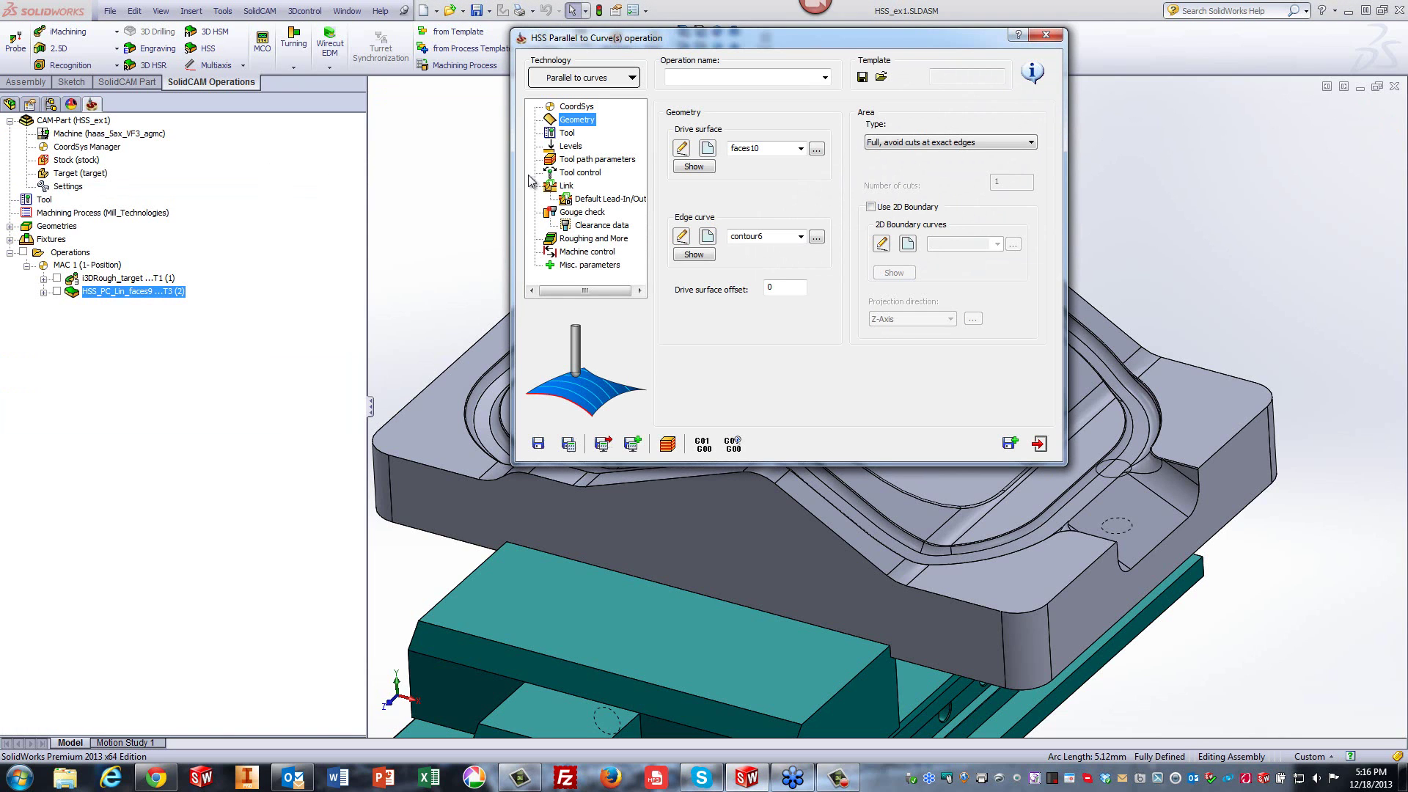
Assign tool 3, the 6 mm ball nose mill, and save and calculate the parallel-to-curves operation.
left_click(566, 134)
left_click(741, 283)
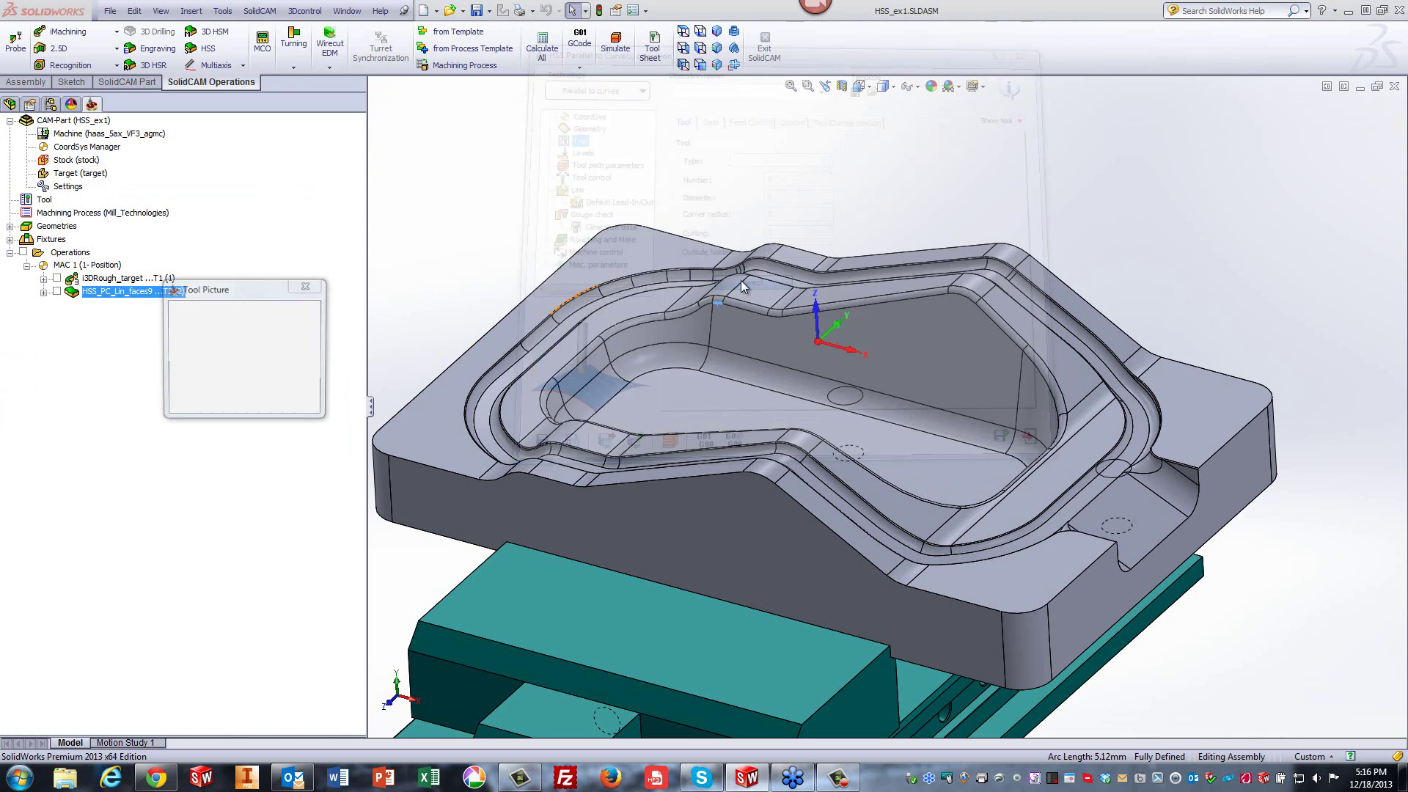
left_click(293, 179)
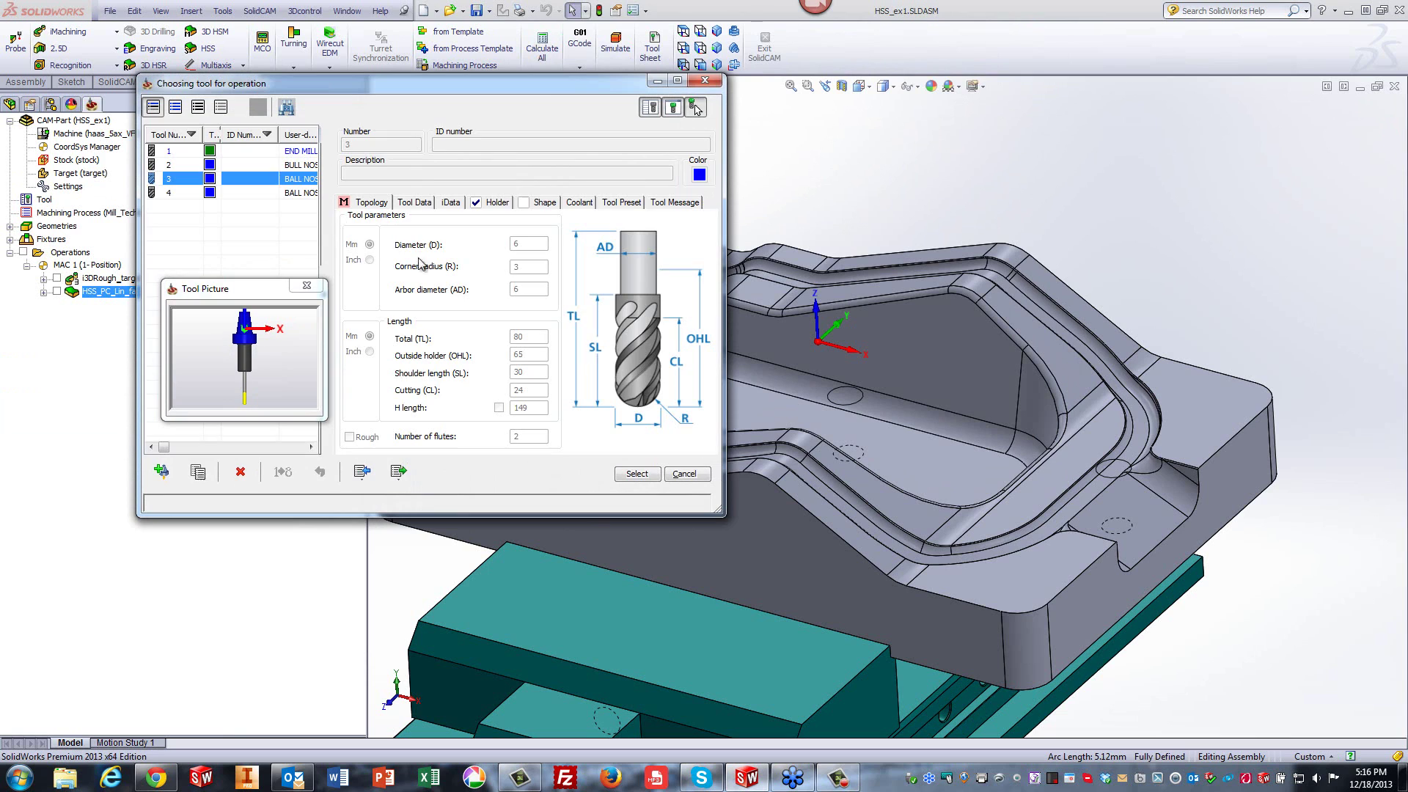
left_click(632, 474)
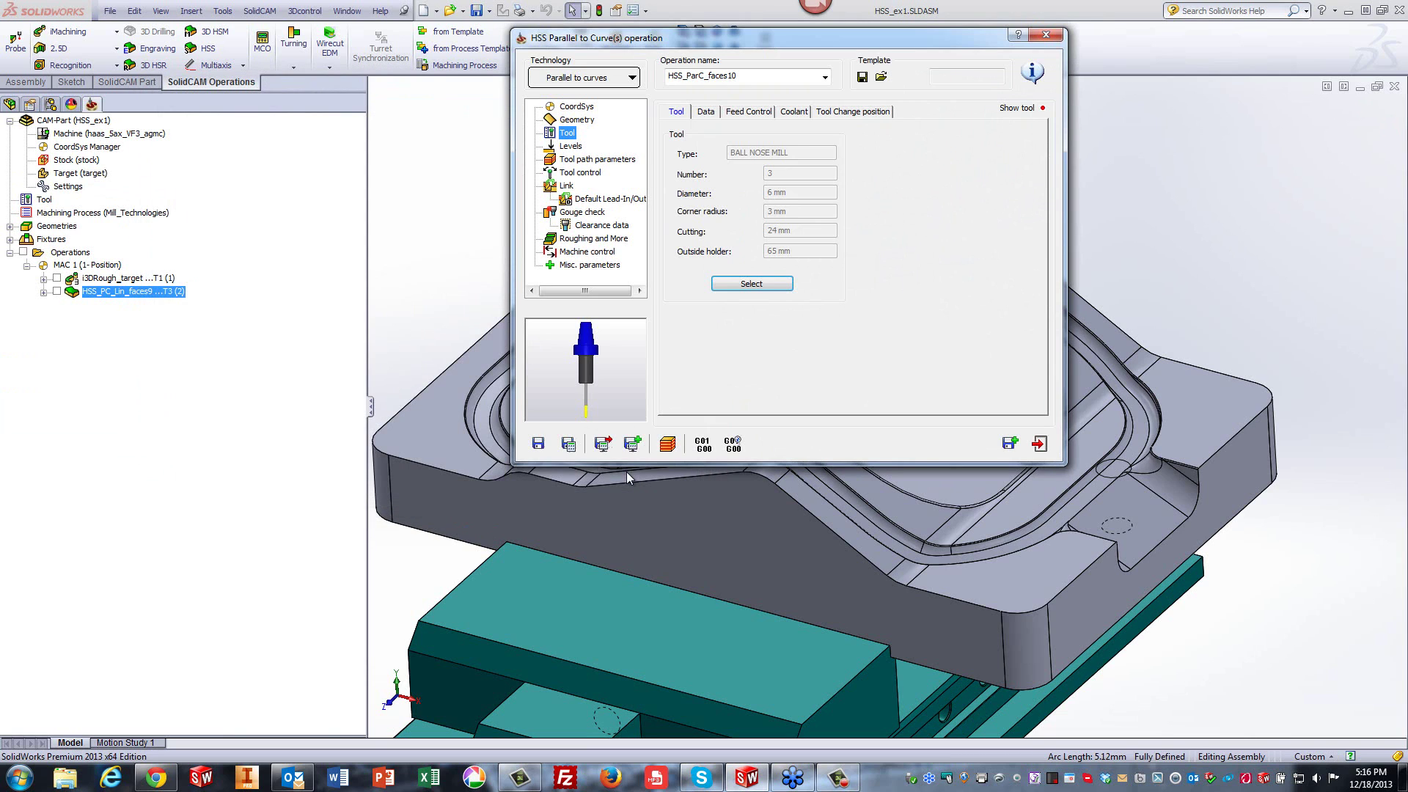
left_click(587, 160)
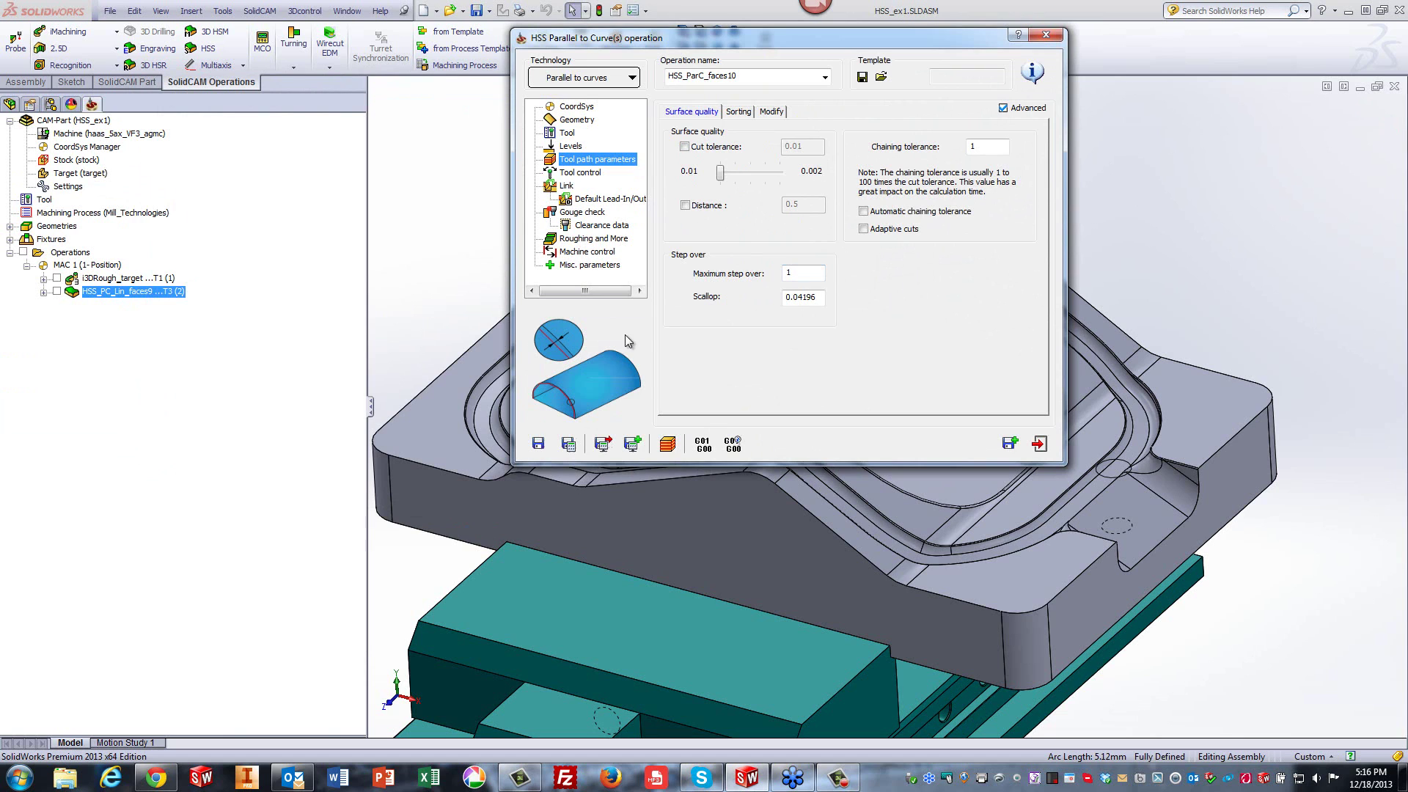
left_click(566, 445)
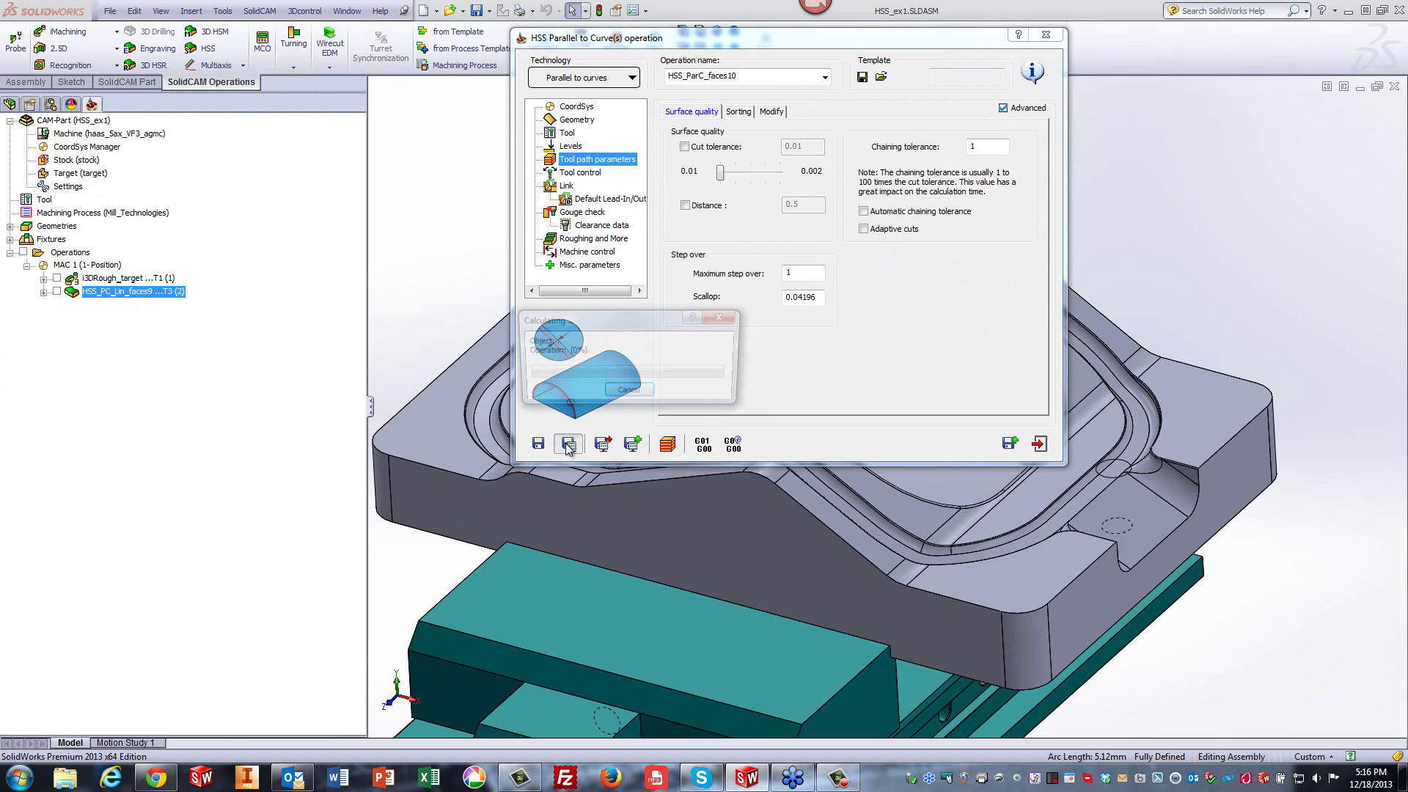
Simulate the parallel-to-curves toolpath at a slower speed, pause it partway to inspect the cuts, and close the simulation.
left_click(668, 444)
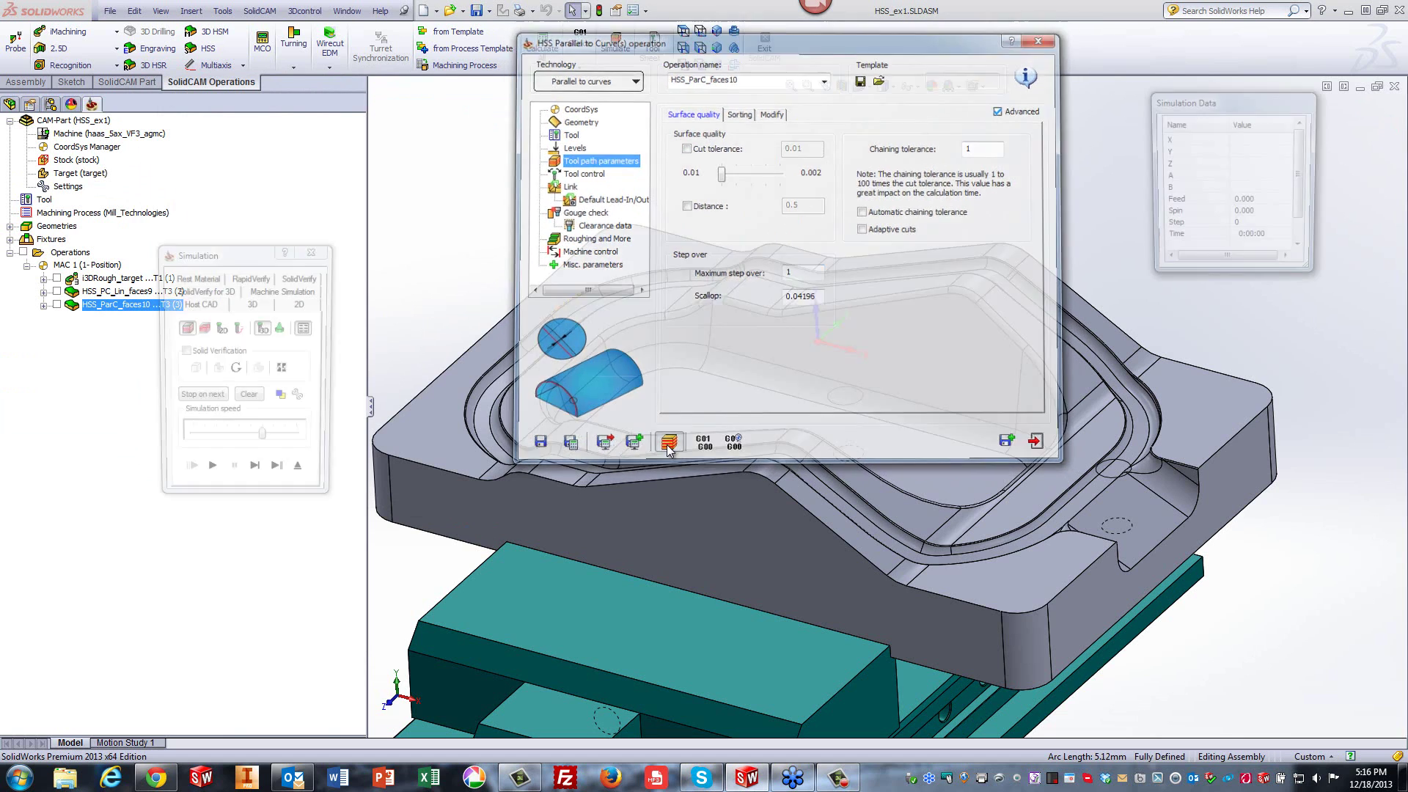
left_click_drag(253, 446, 225, 448)
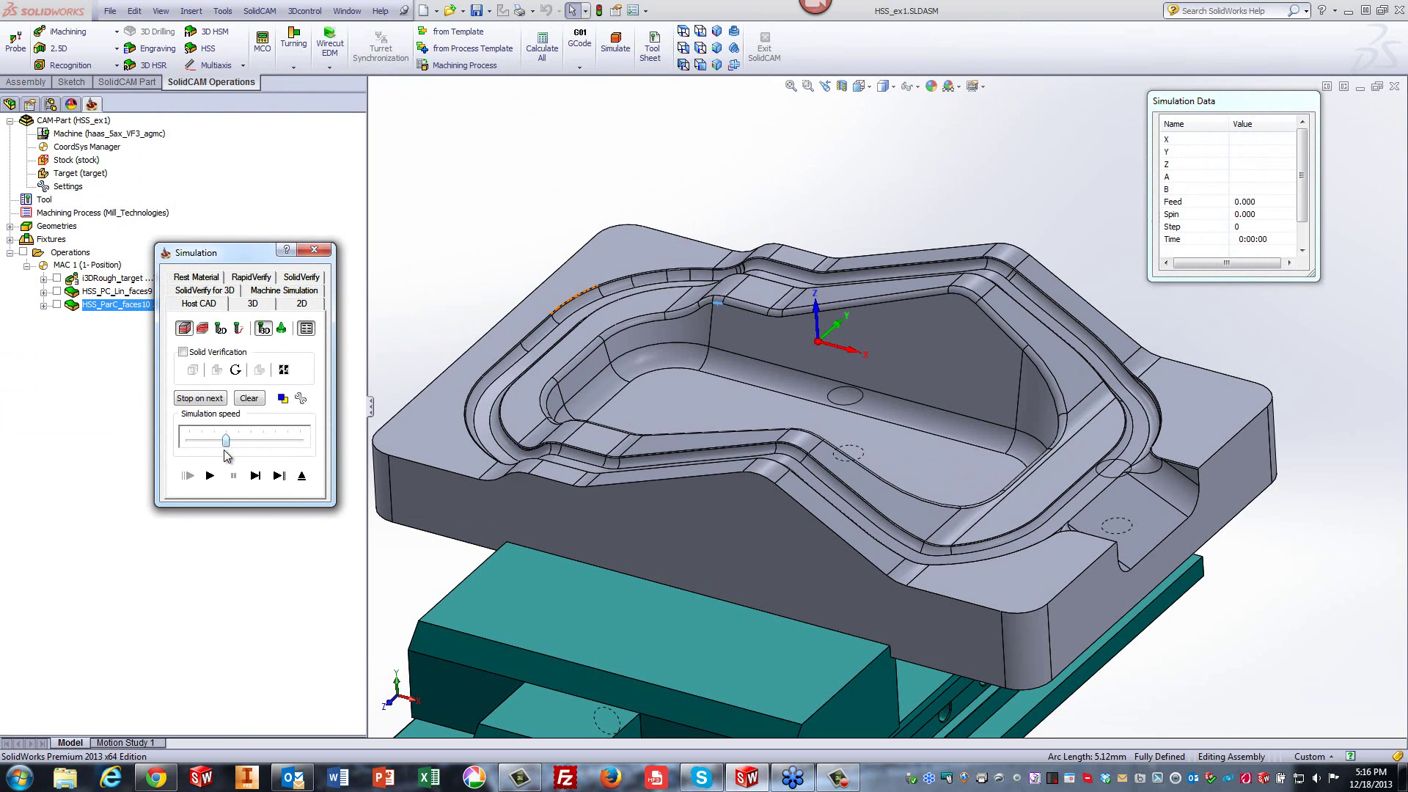
left_click(210, 476)
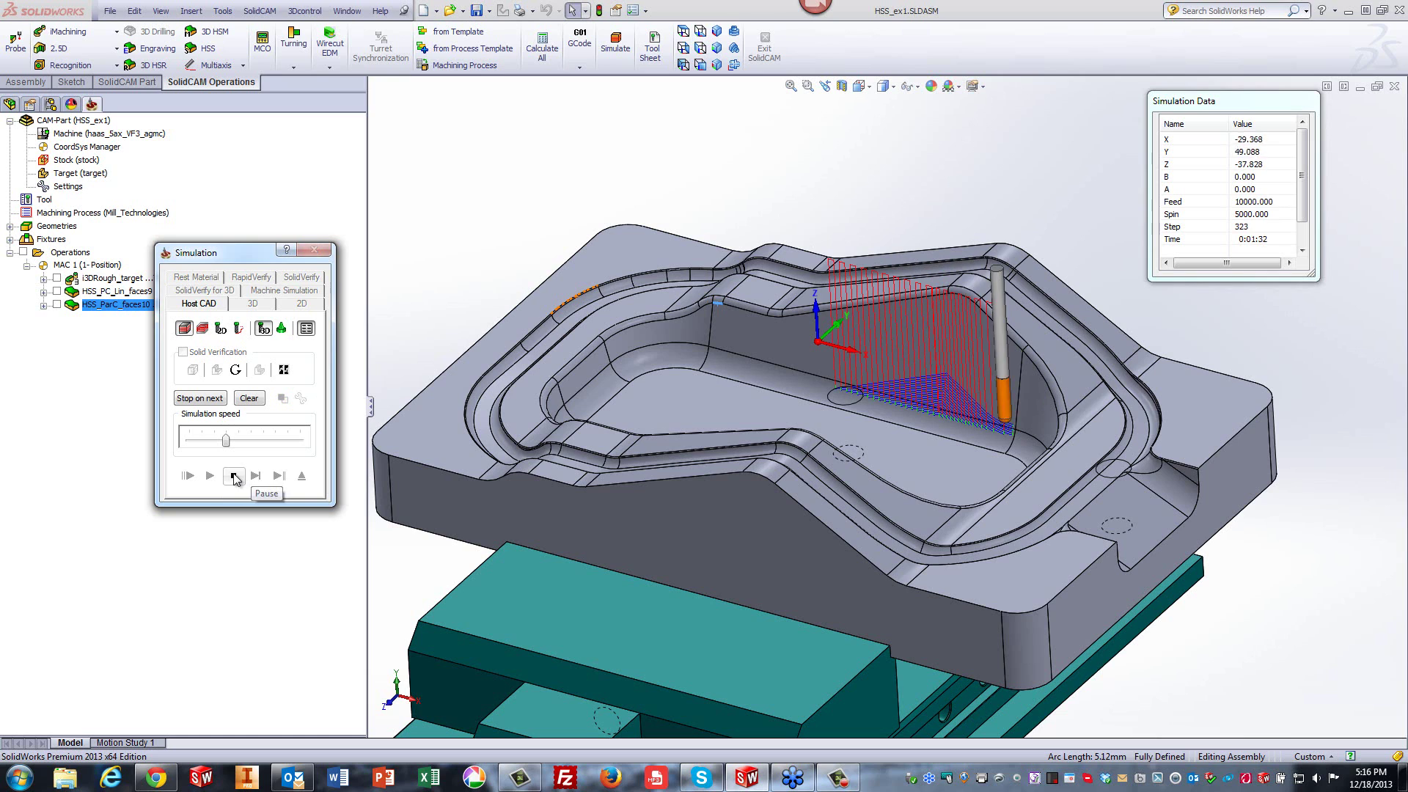
left_click(235, 476)
left_click(300, 476)
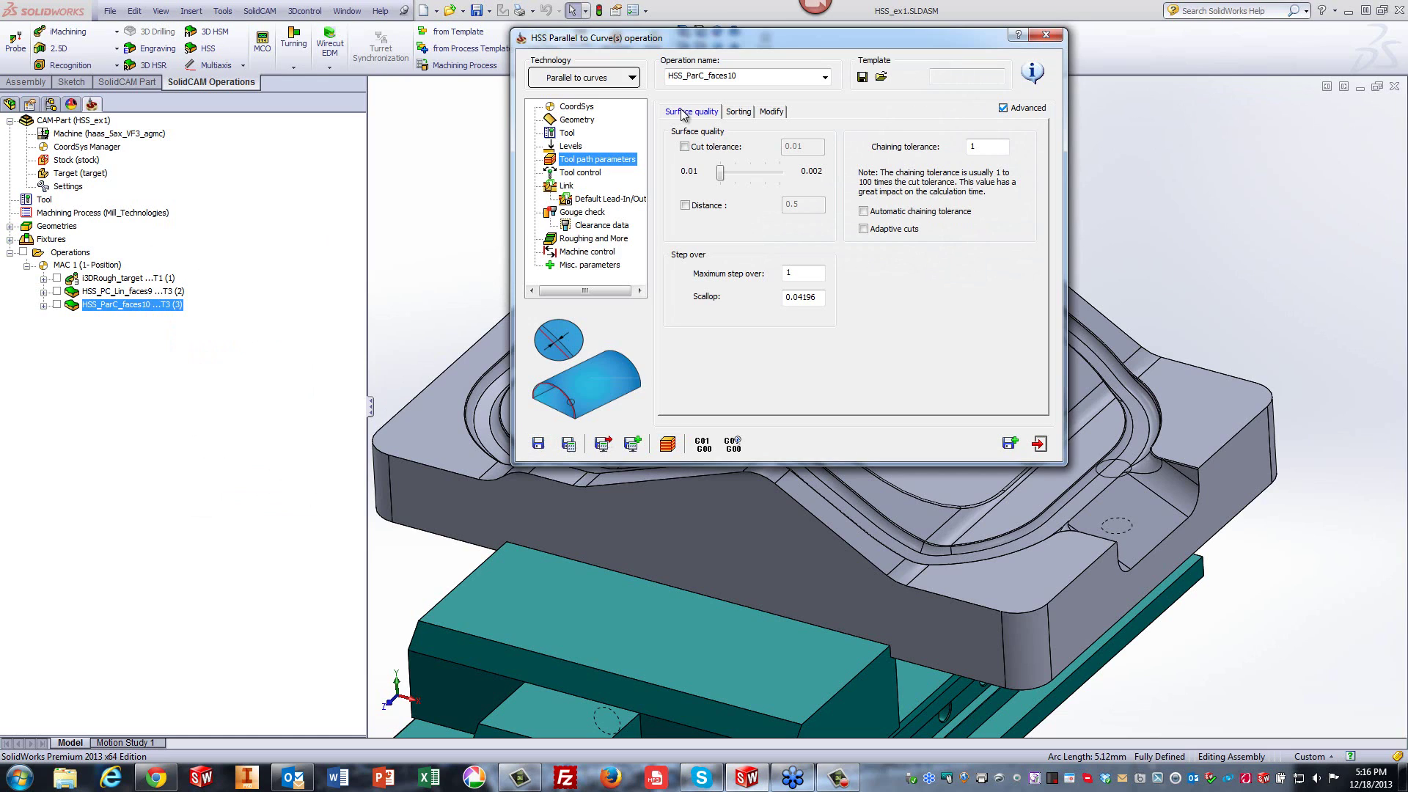
Enable Flip step over in the parallel-to-curves operation's sorting parameters, then save and calculate the operation.
left_click(737, 112)
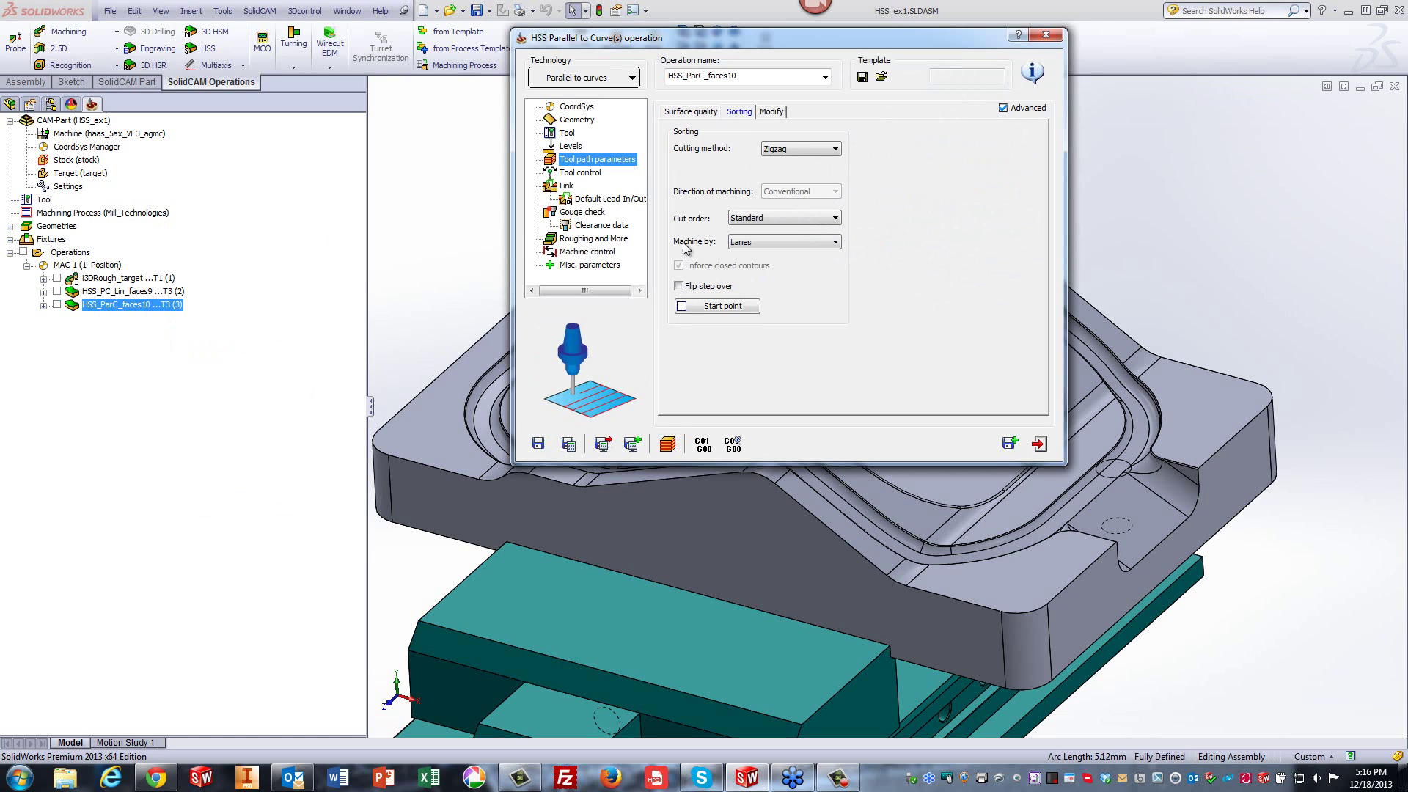
left_click(678, 287)
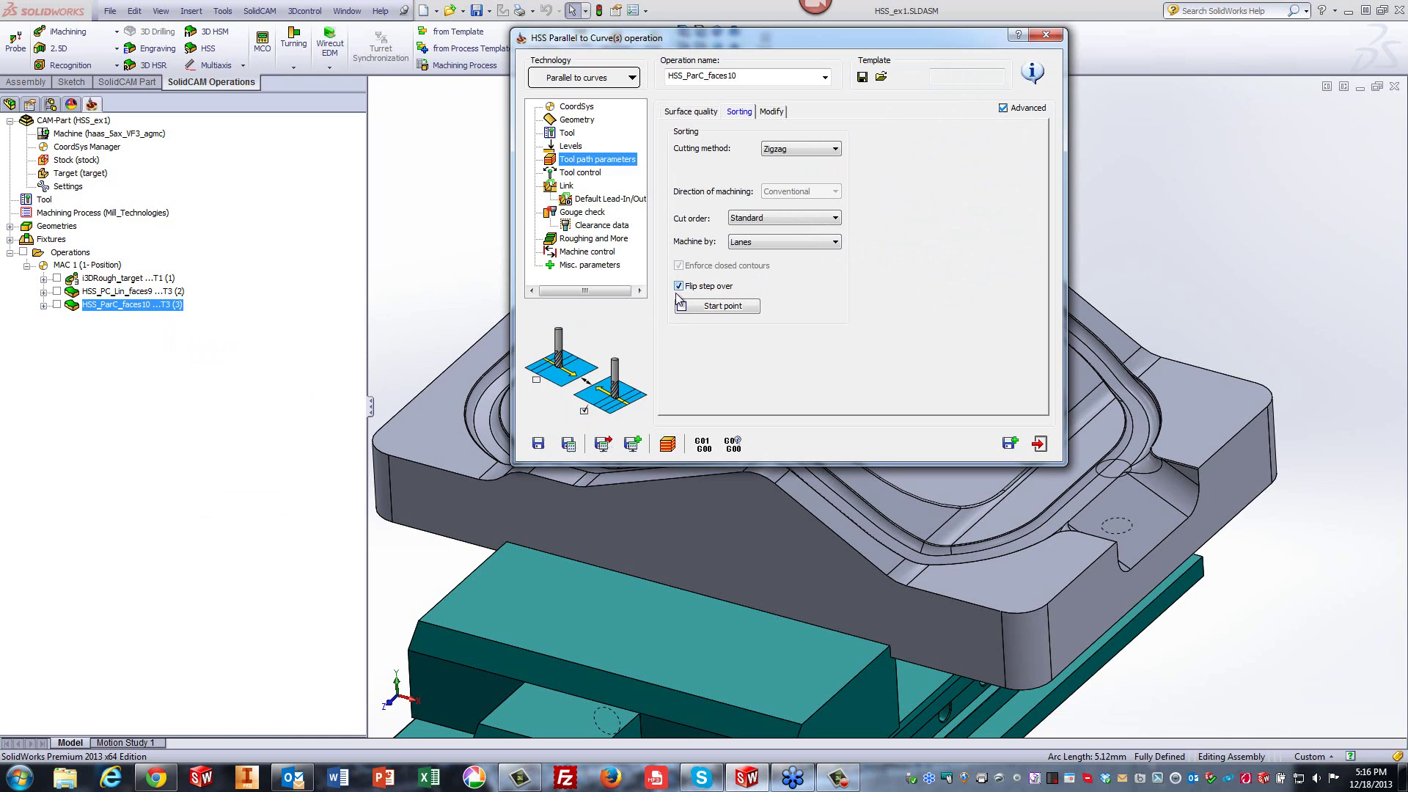
left_click(569, 443)
Simulate the flipped parallel-to-curves toolpath, view the wall from another angle, and close the simulation.
left_click(632, 443)
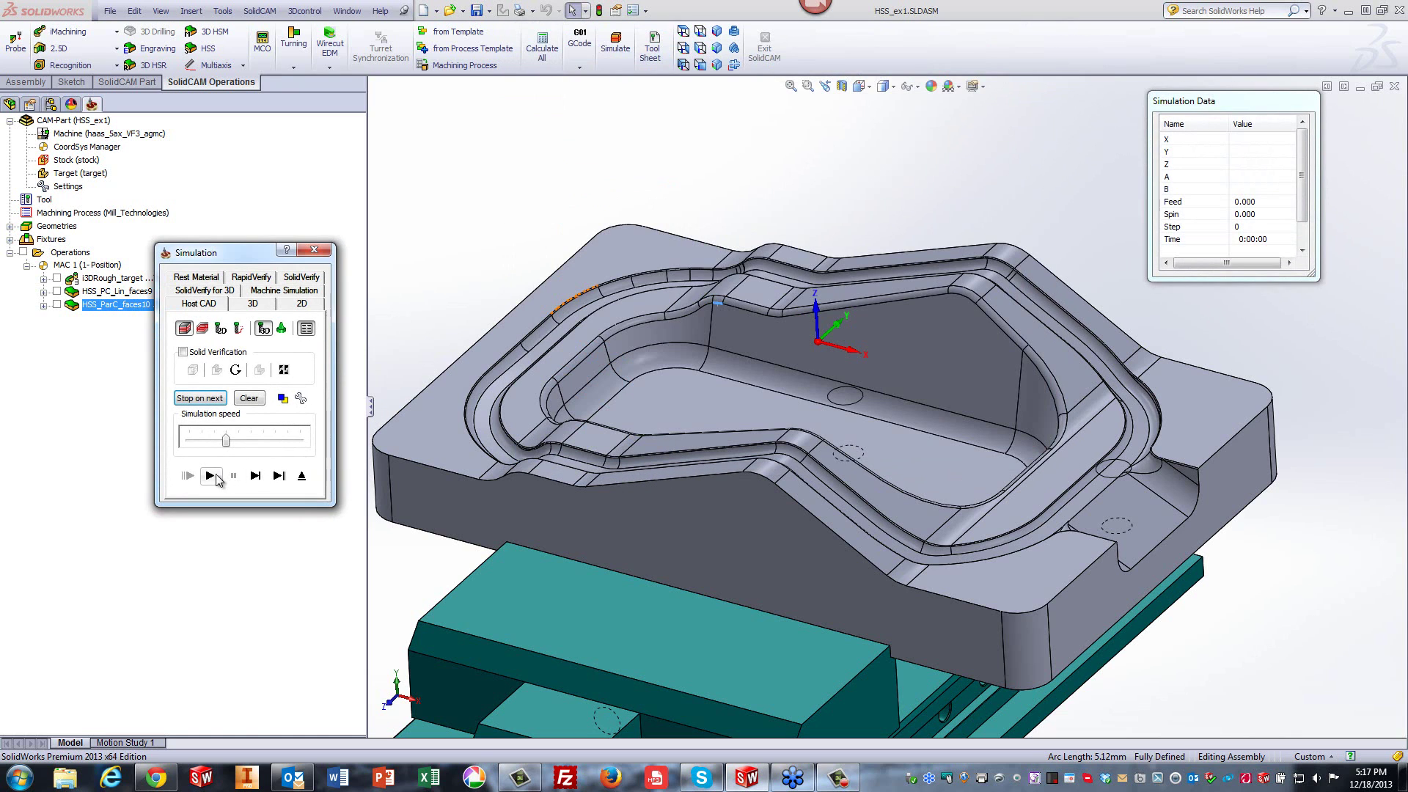
left_click(209, 475)
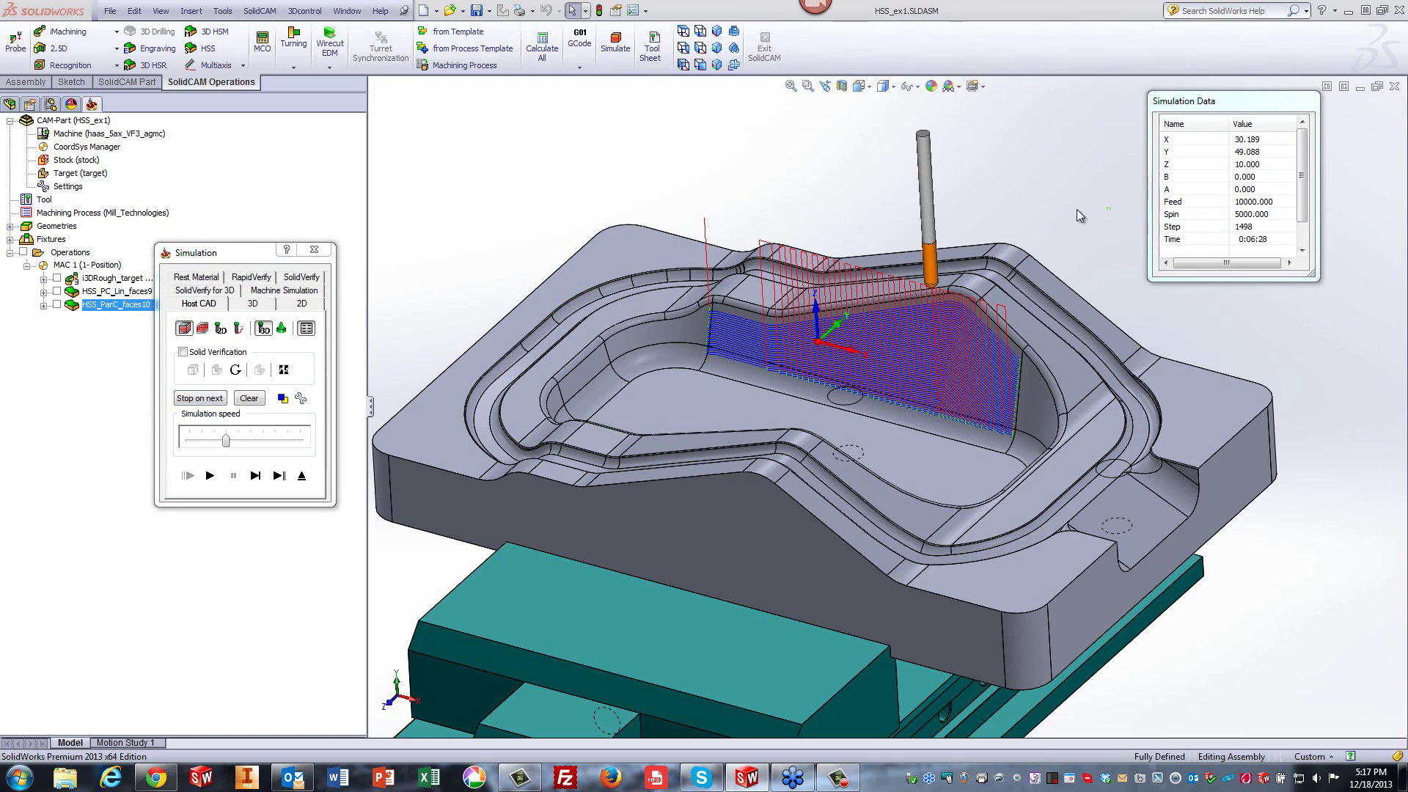
middle_click_drag(1080, 208, 381, 455)
left_click(302, 476)
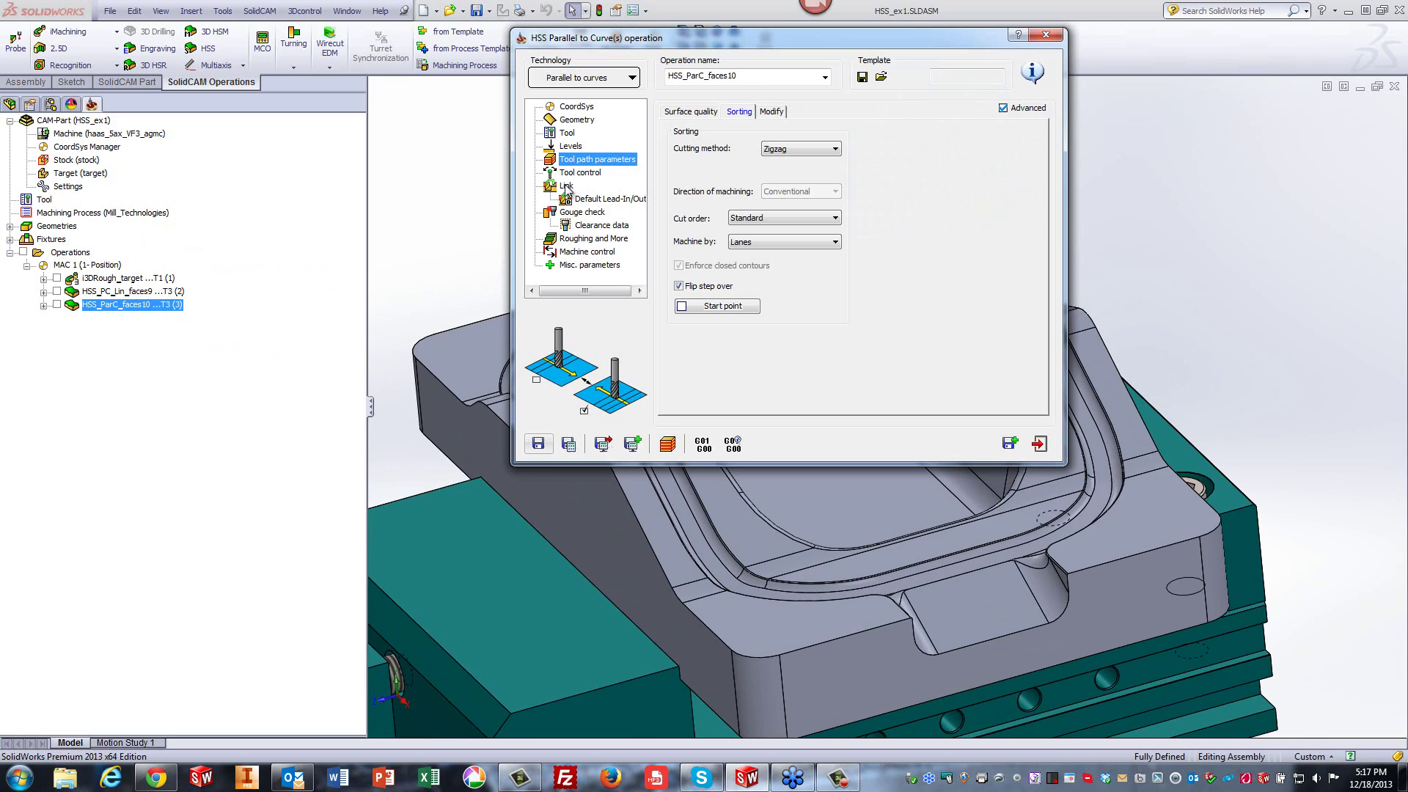
Set the large moves between slices to Blend spline, then save and calculate the operation.
left_click(566, 186)
left_click(748, 112)
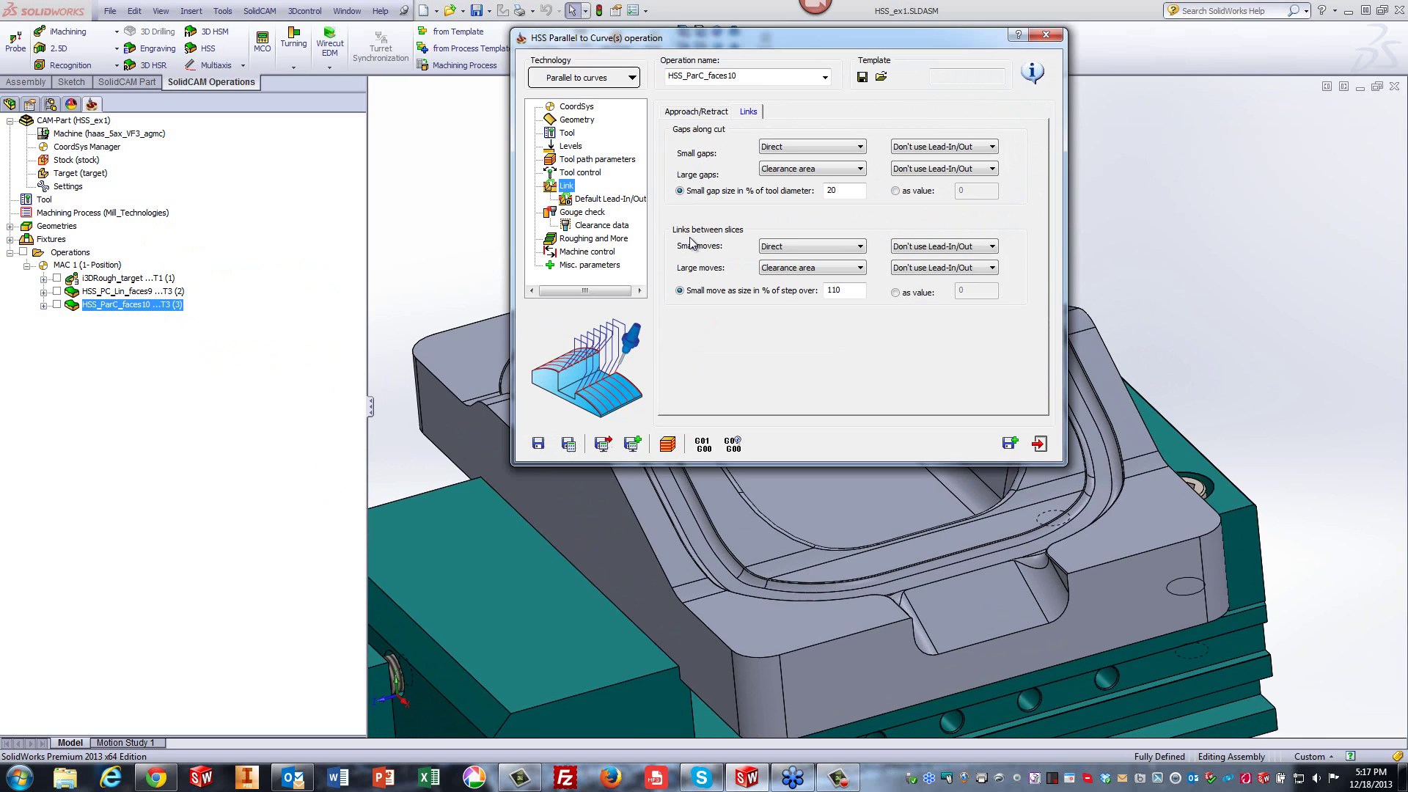
left_click(799, 269)
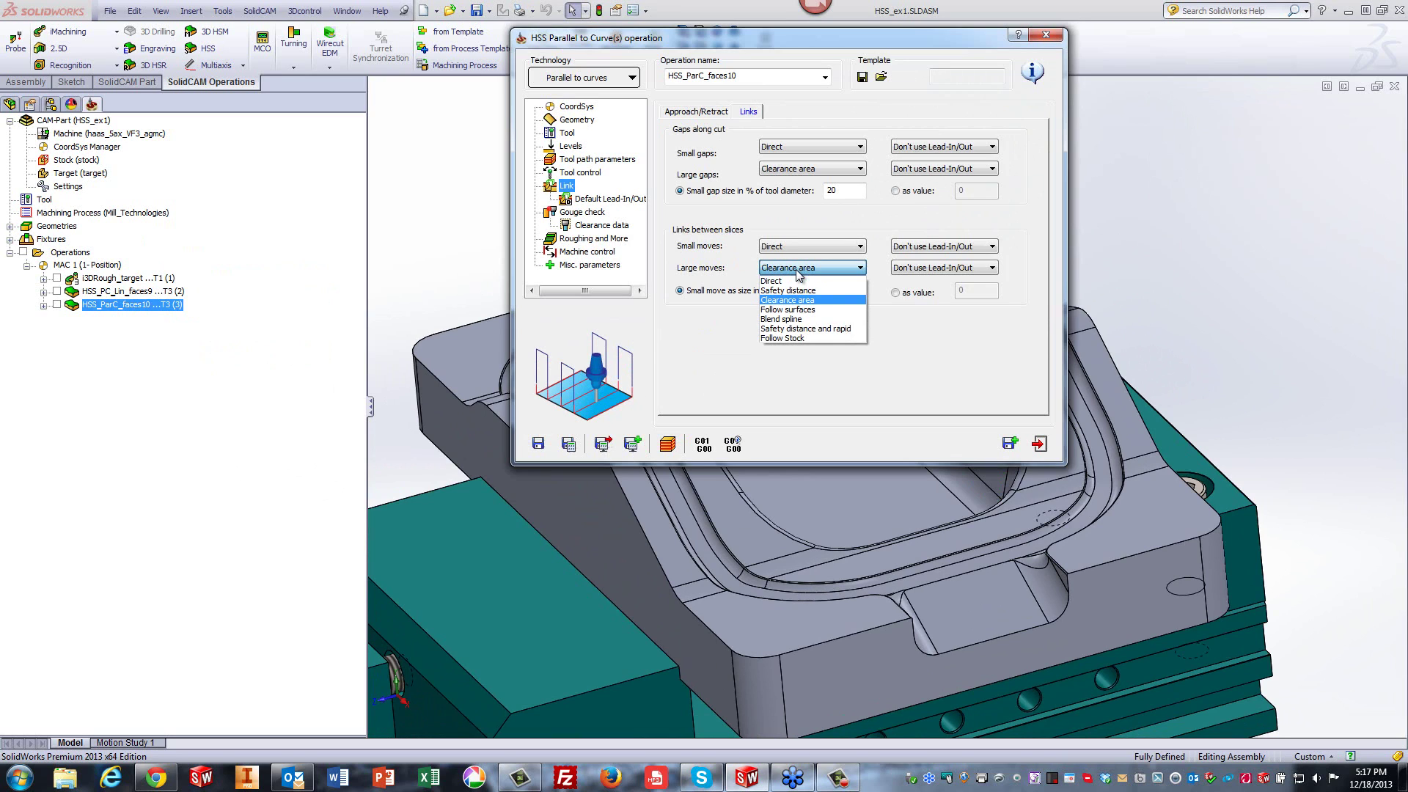
left_click(782, 320)
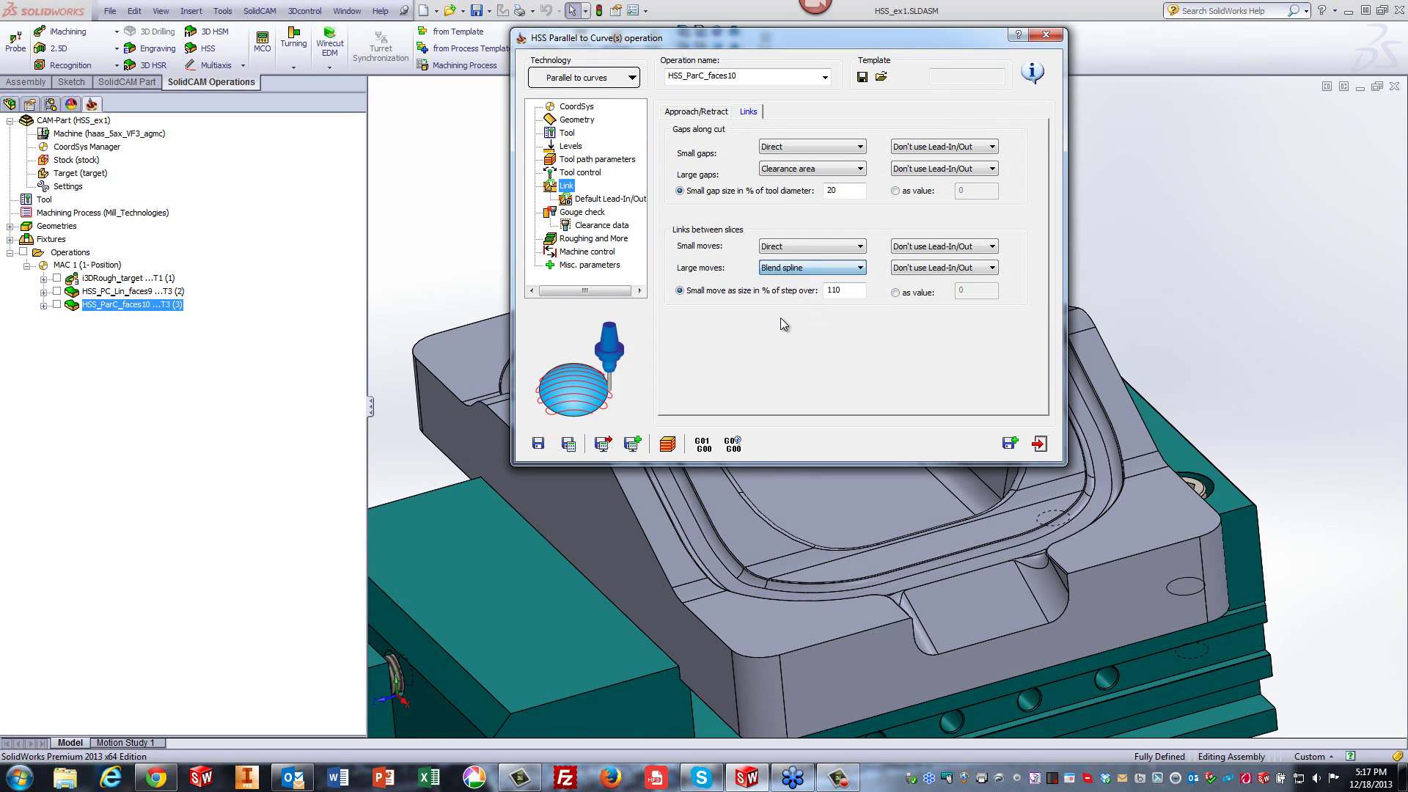
left_click(569, 445)
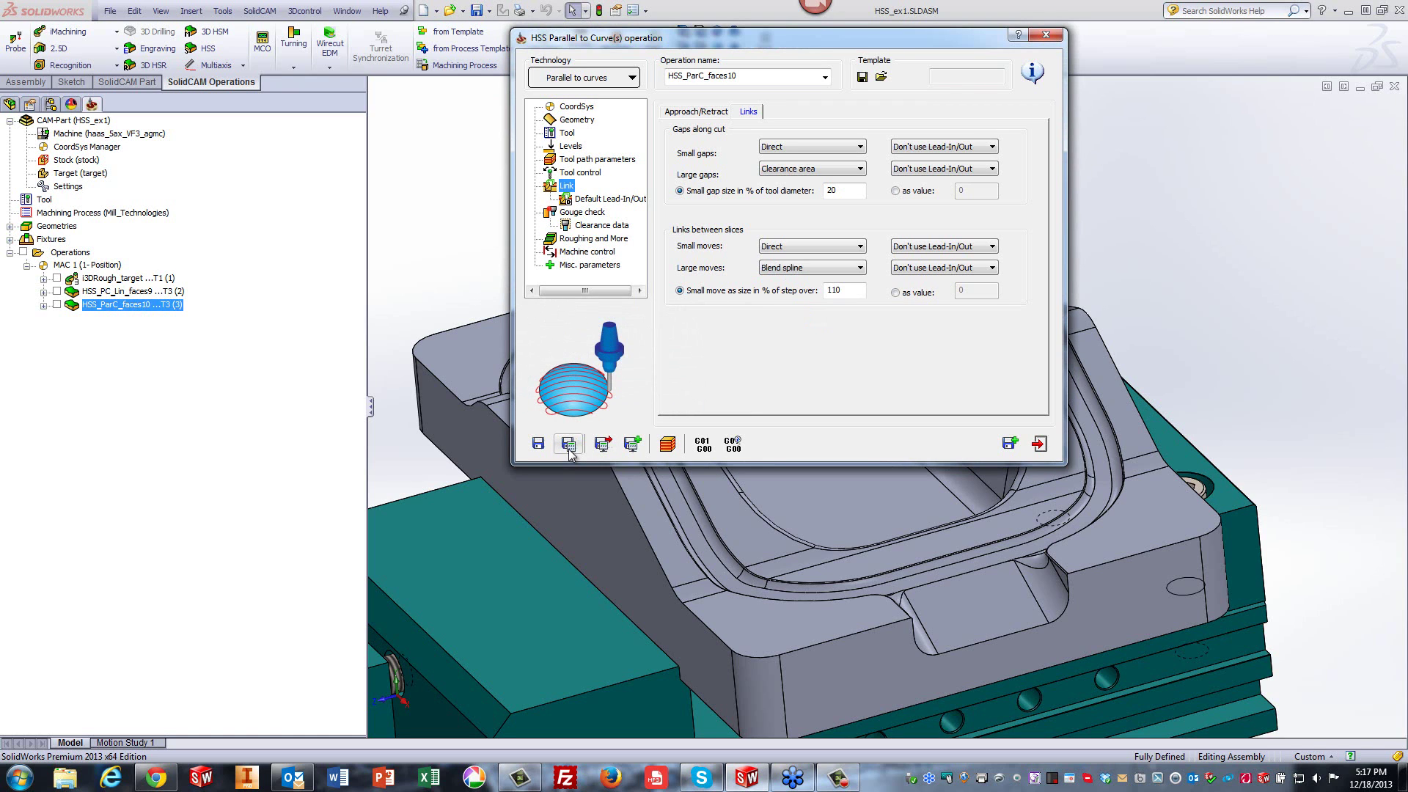
Simulate the toolpath to examine the spline links between slices on the pocket wall, and close the simulation.
left_click(666, 444)
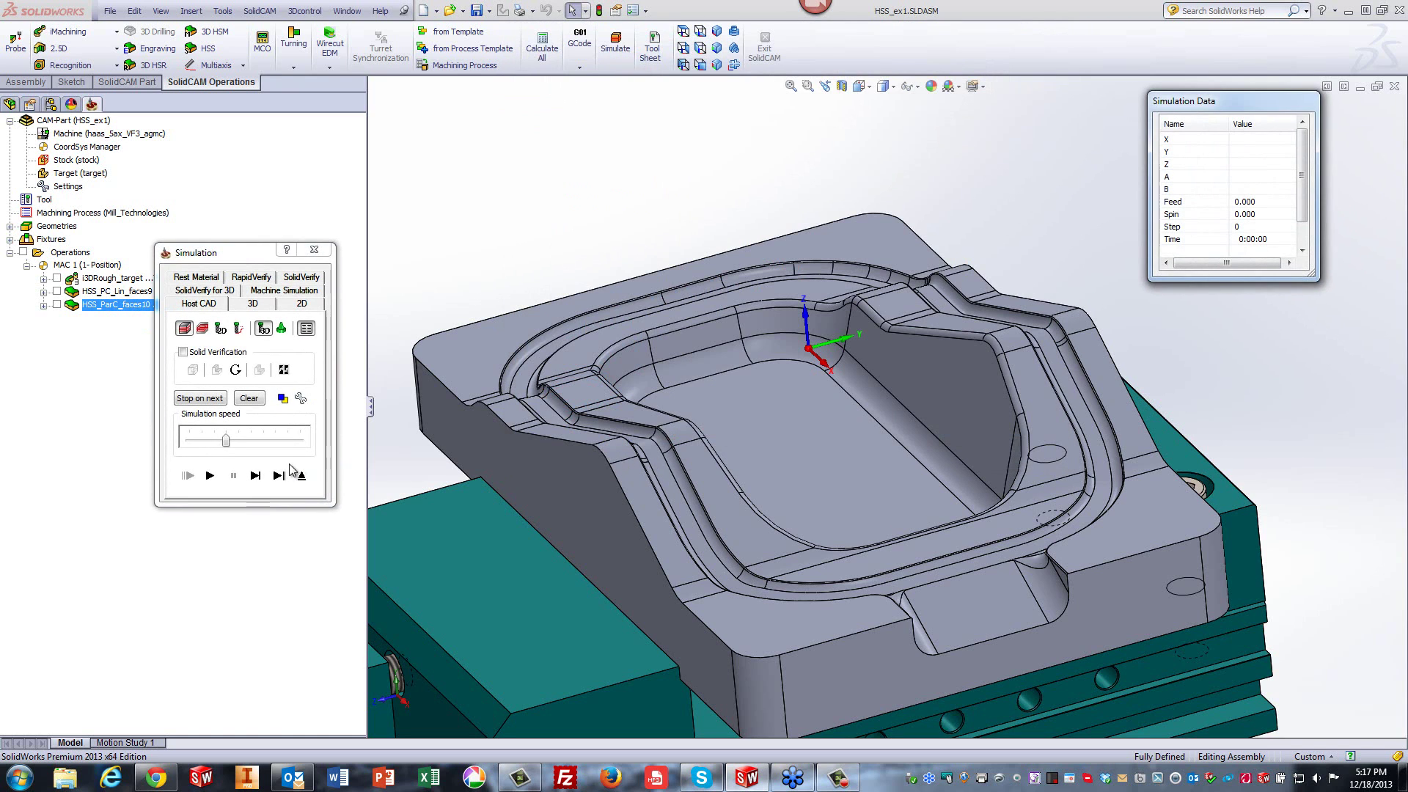
left_click(215, 478)
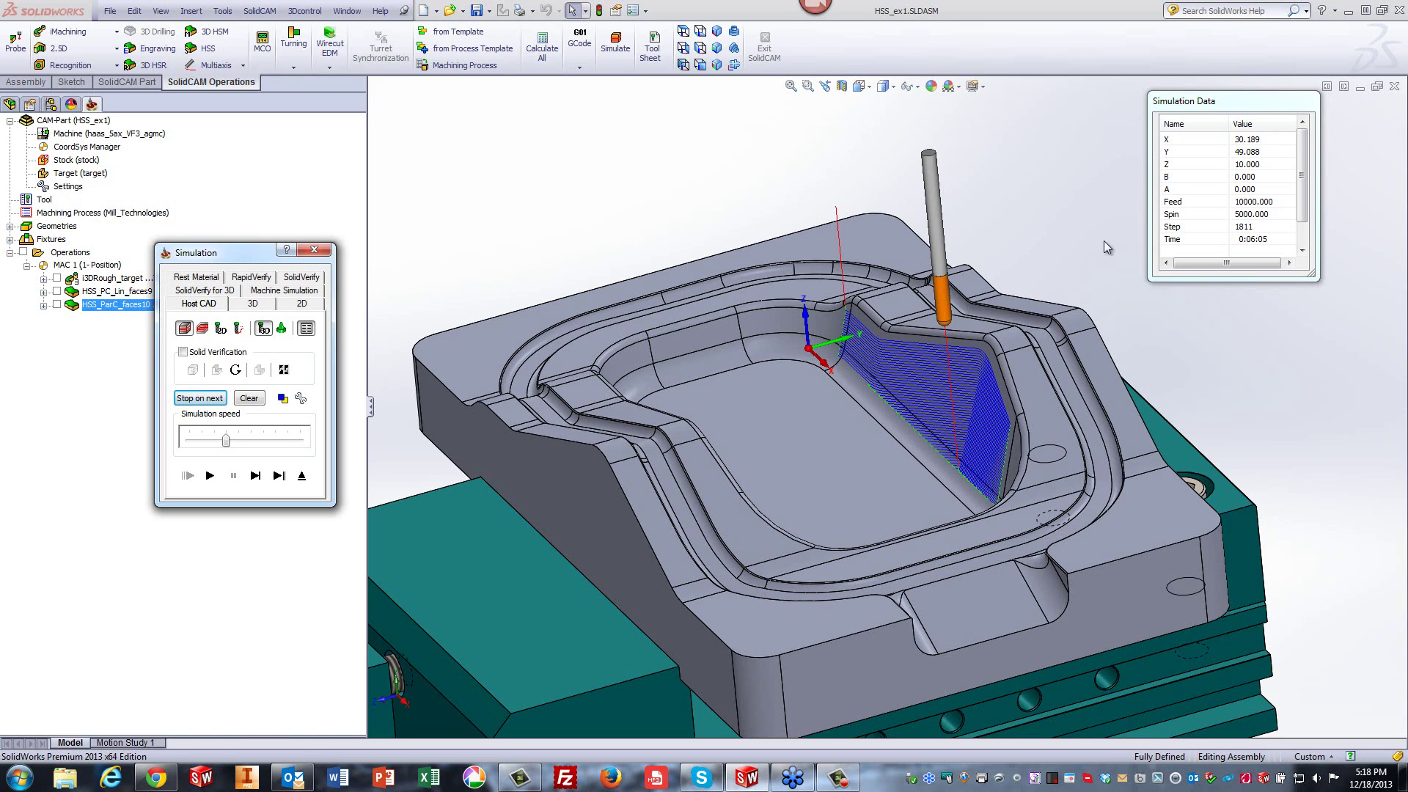
left_click(1088, 230)
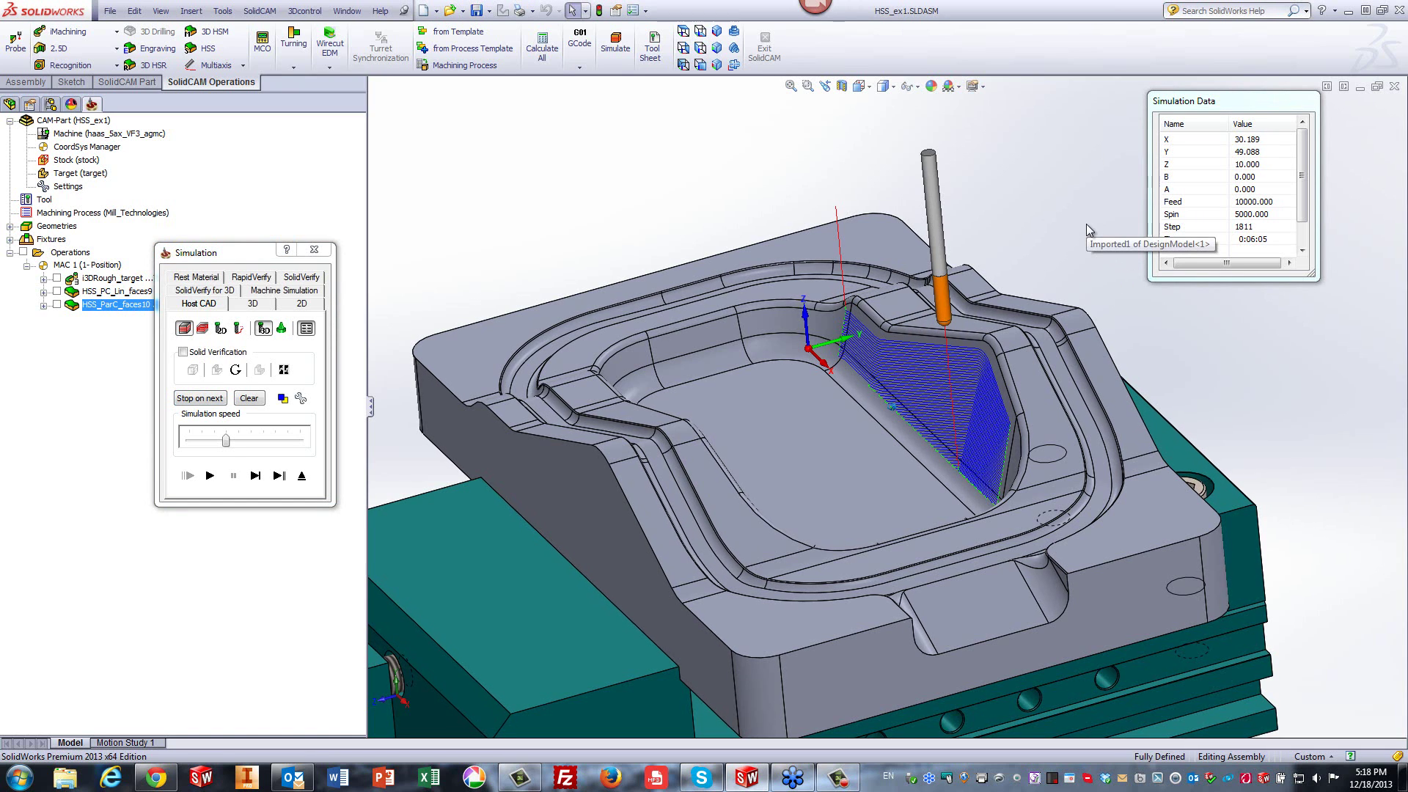
key("Right")
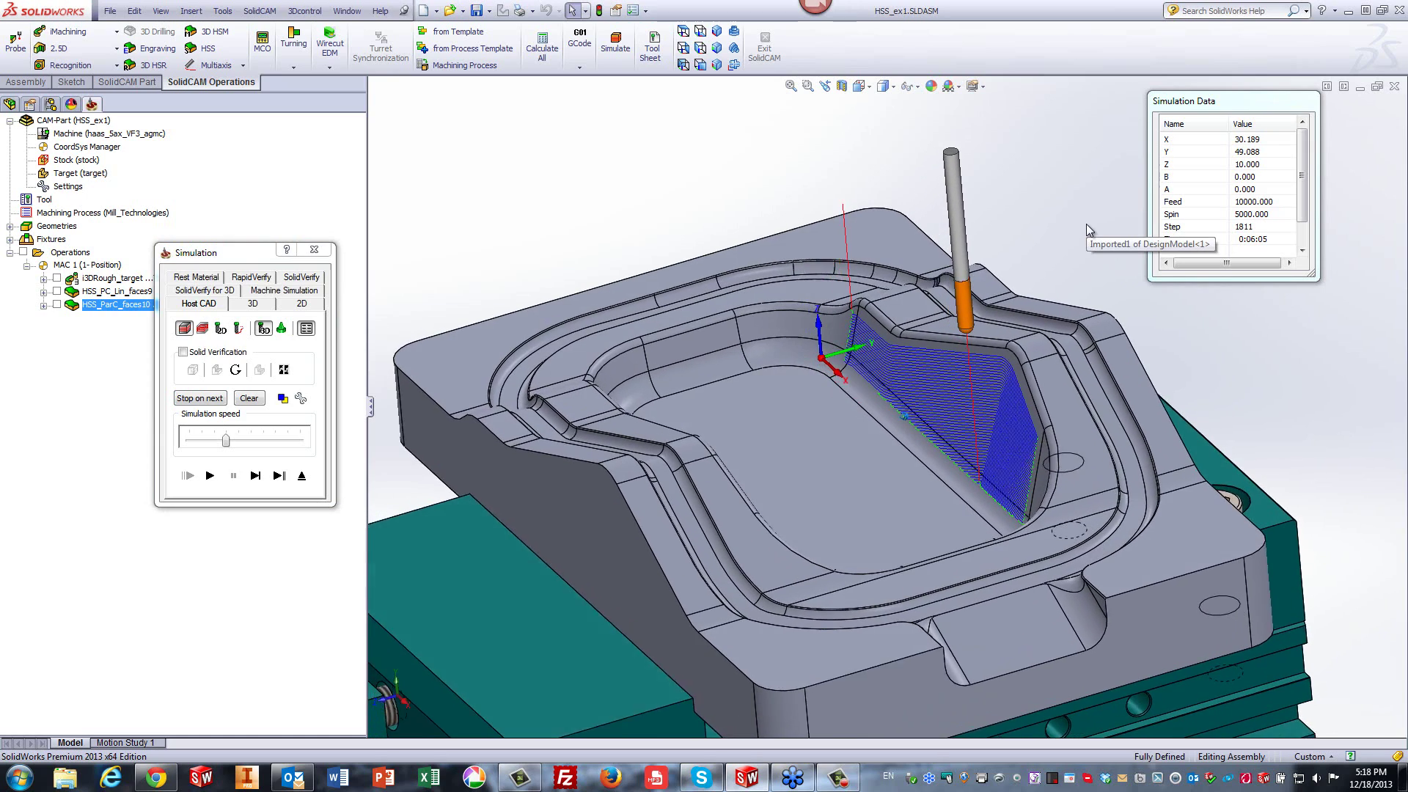
middle_click_drag(847, 314, 857, 320)
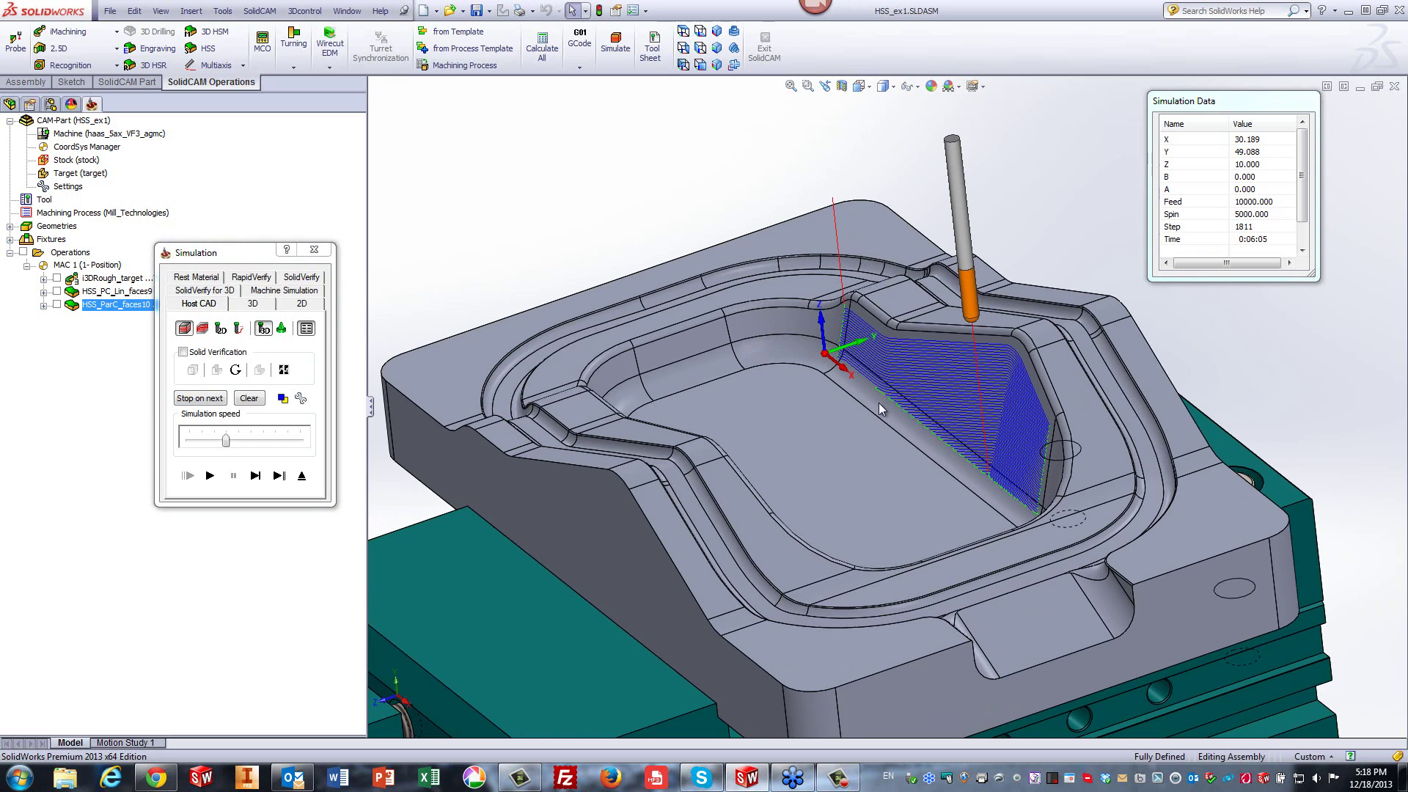
left_click(302, 475)
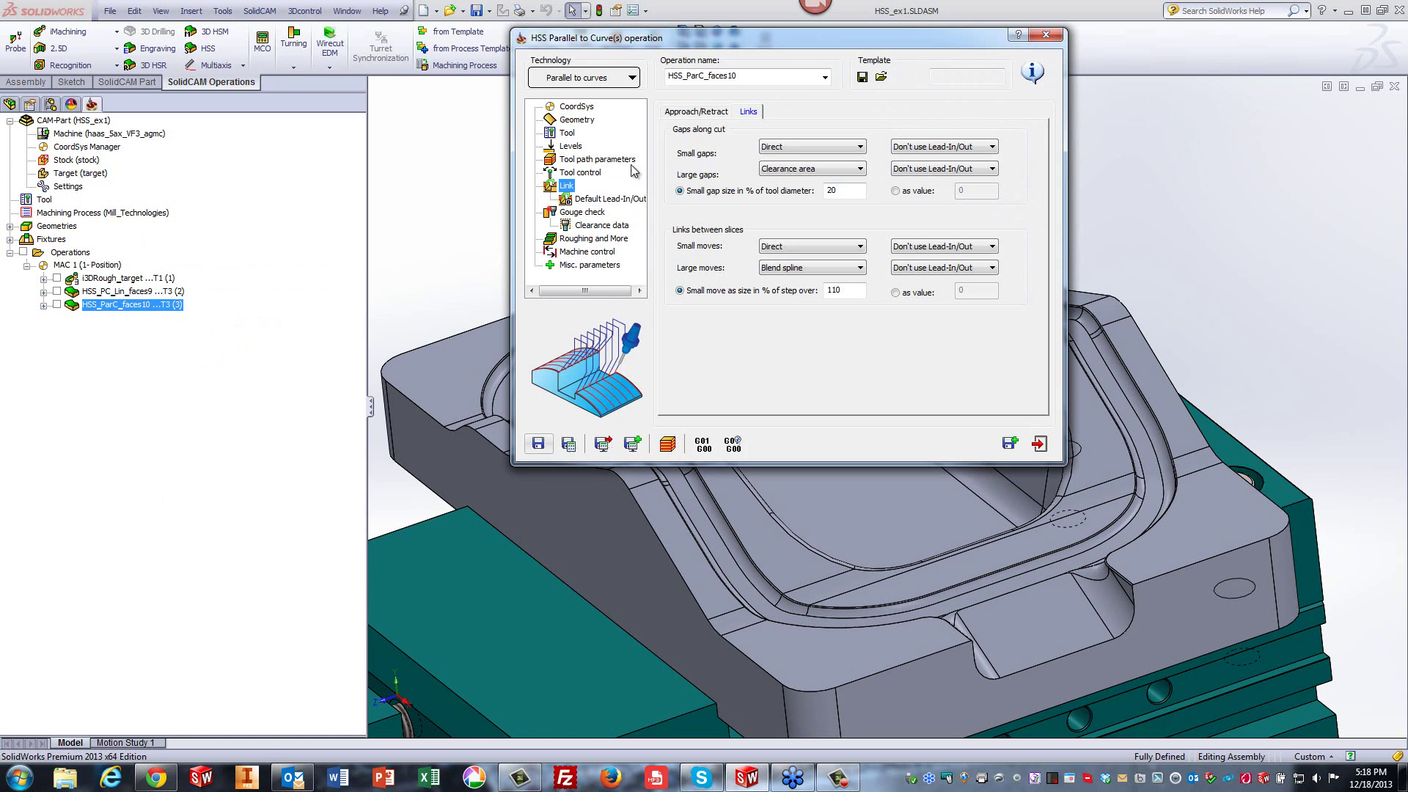
Set the first entry to Use Lead-In and the last exit to Use Lead-Out.
left_click(689, 115)
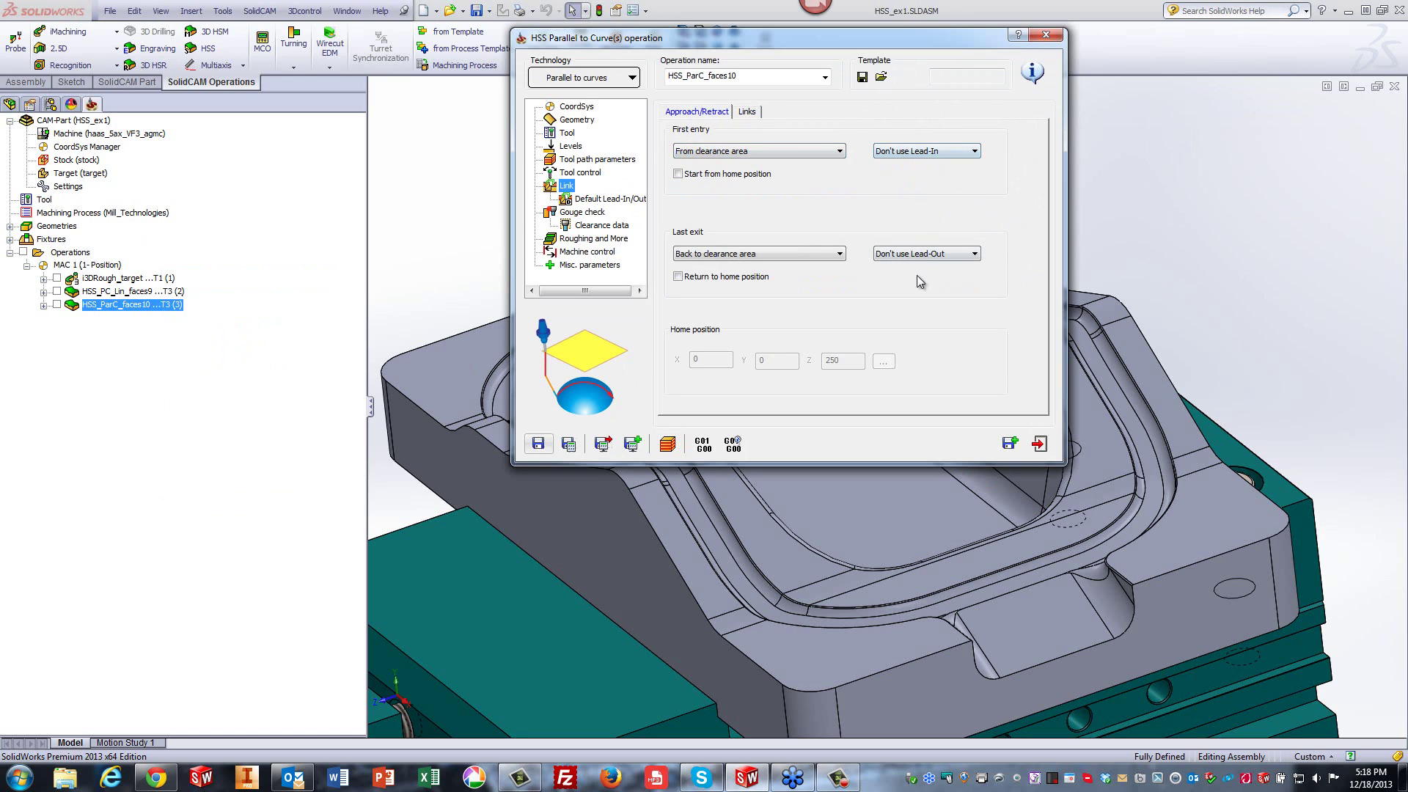
left_click(920, 154)
left_click(917, 165)
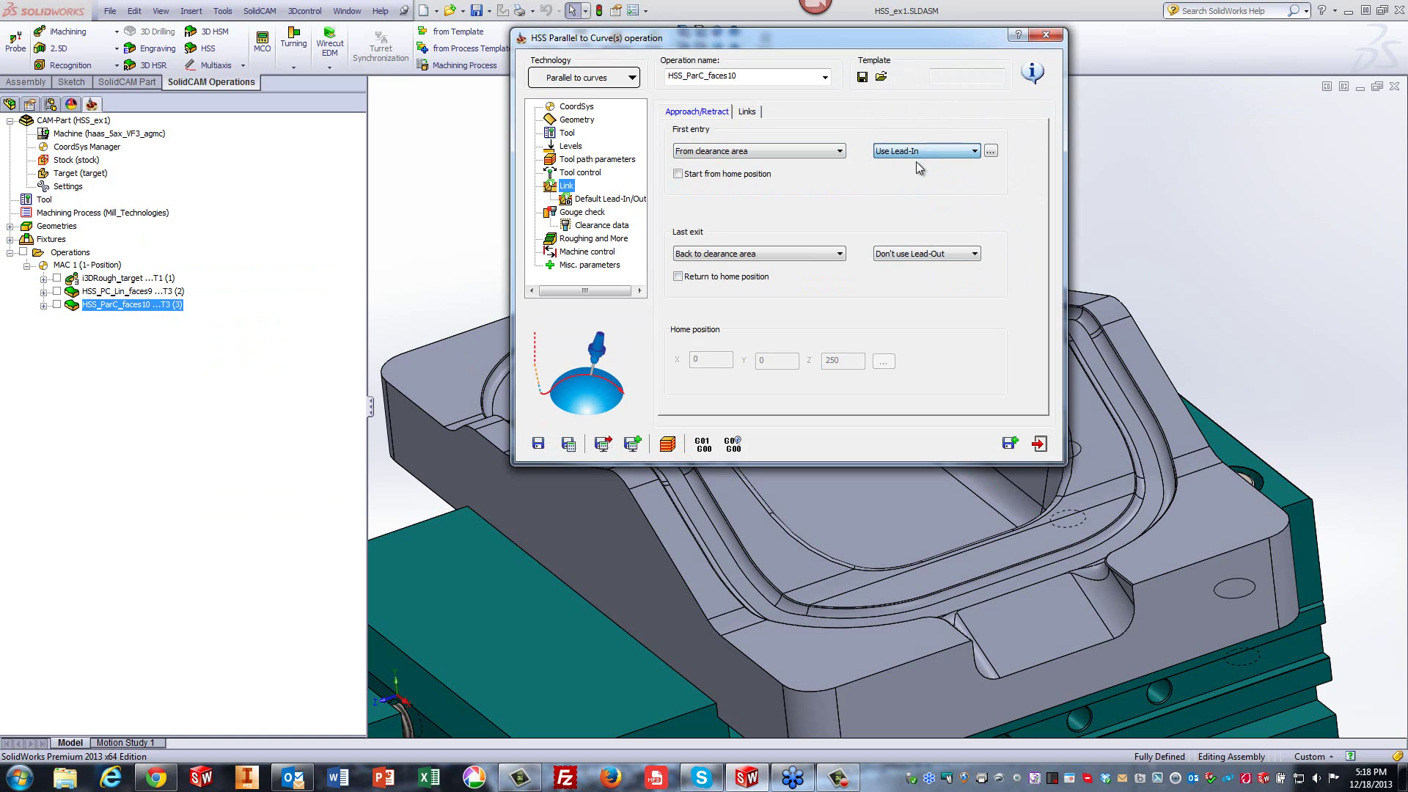
left_click(907, 251)
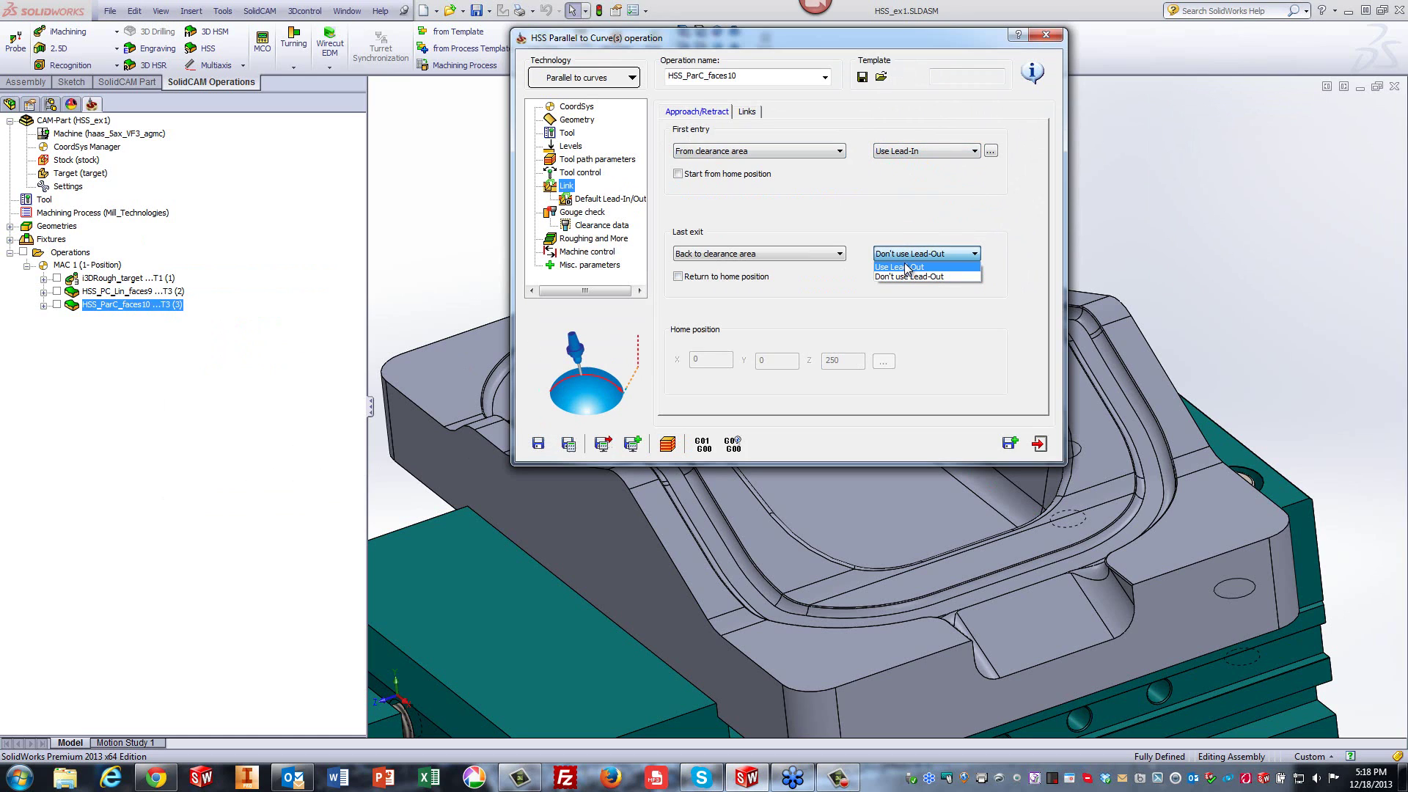
left_click(906, 268)
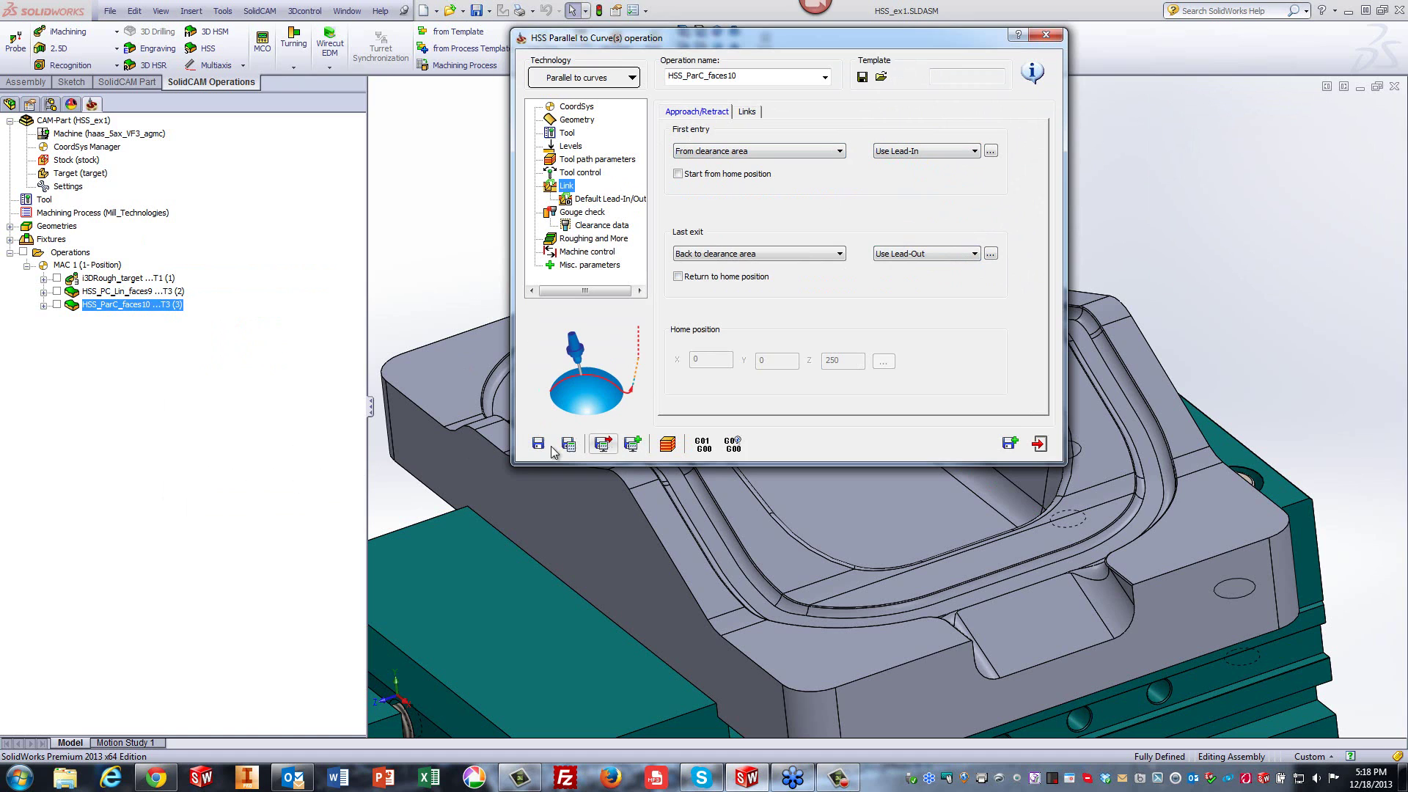
Simulate the toolpath at maximum speed, inspect the lead-in and lead-out arcs at the wall's upper and lower ends, and close the simulation.
left_click(667, 443)
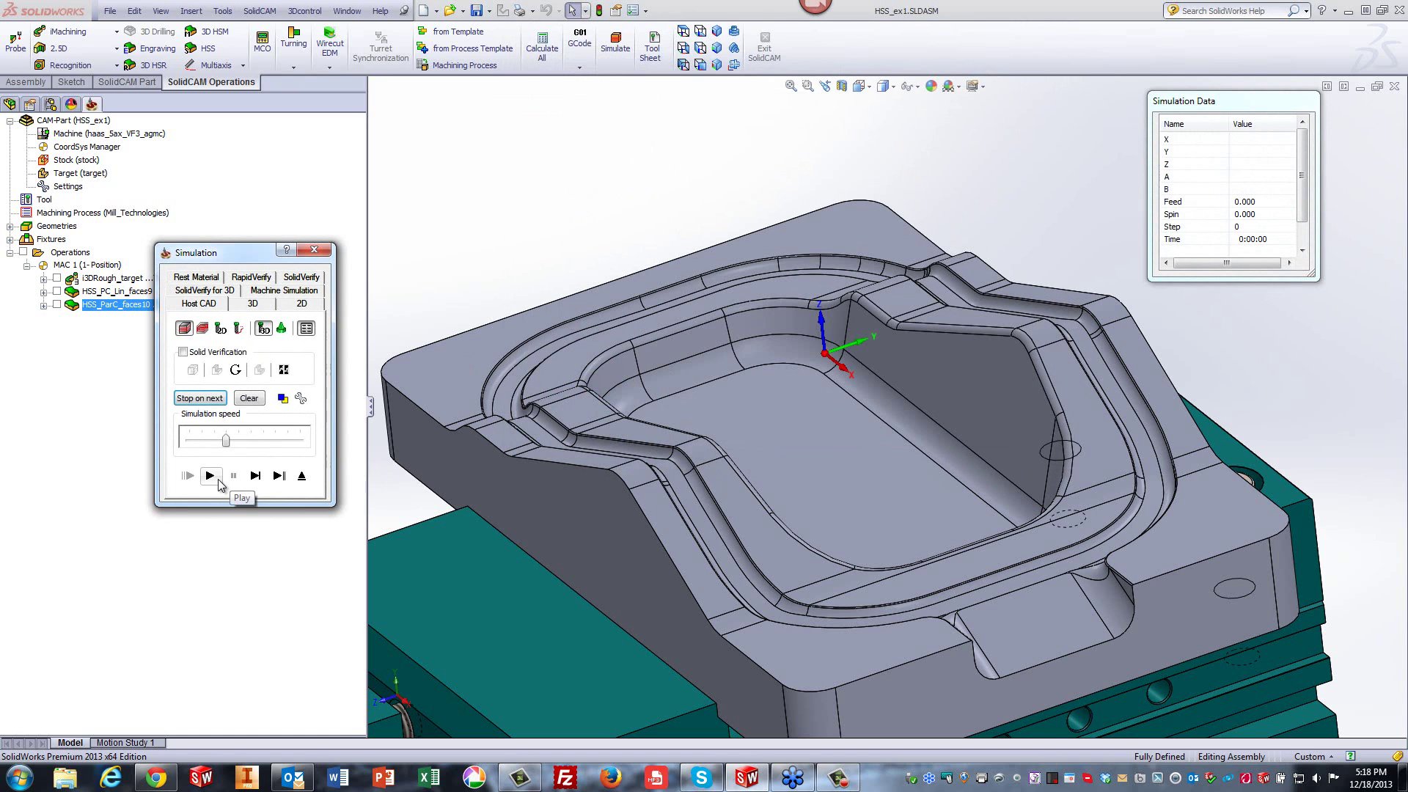
left_click(210, 476)
left_click_drag(225, 440, 300, 440)
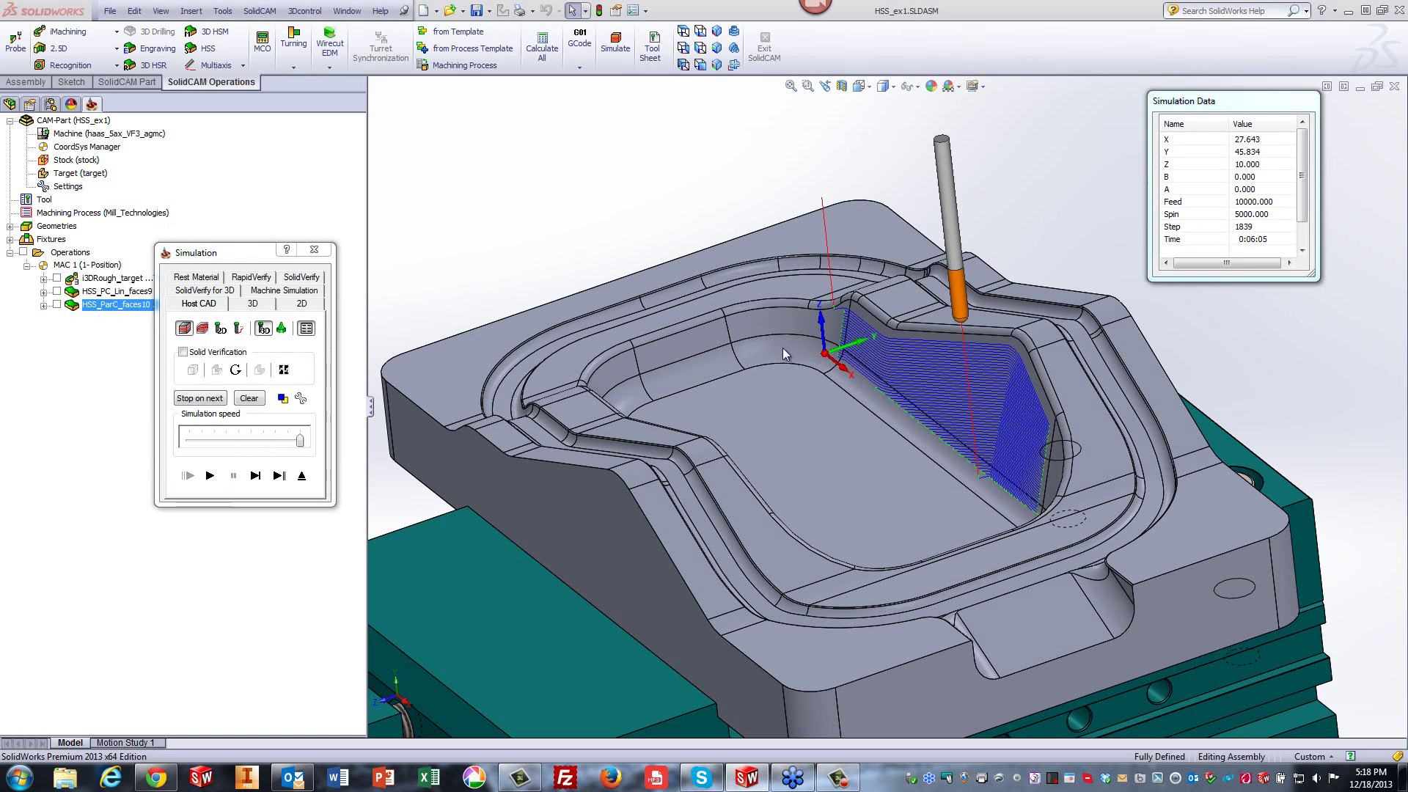
scroll(844, 334, "down", 8)
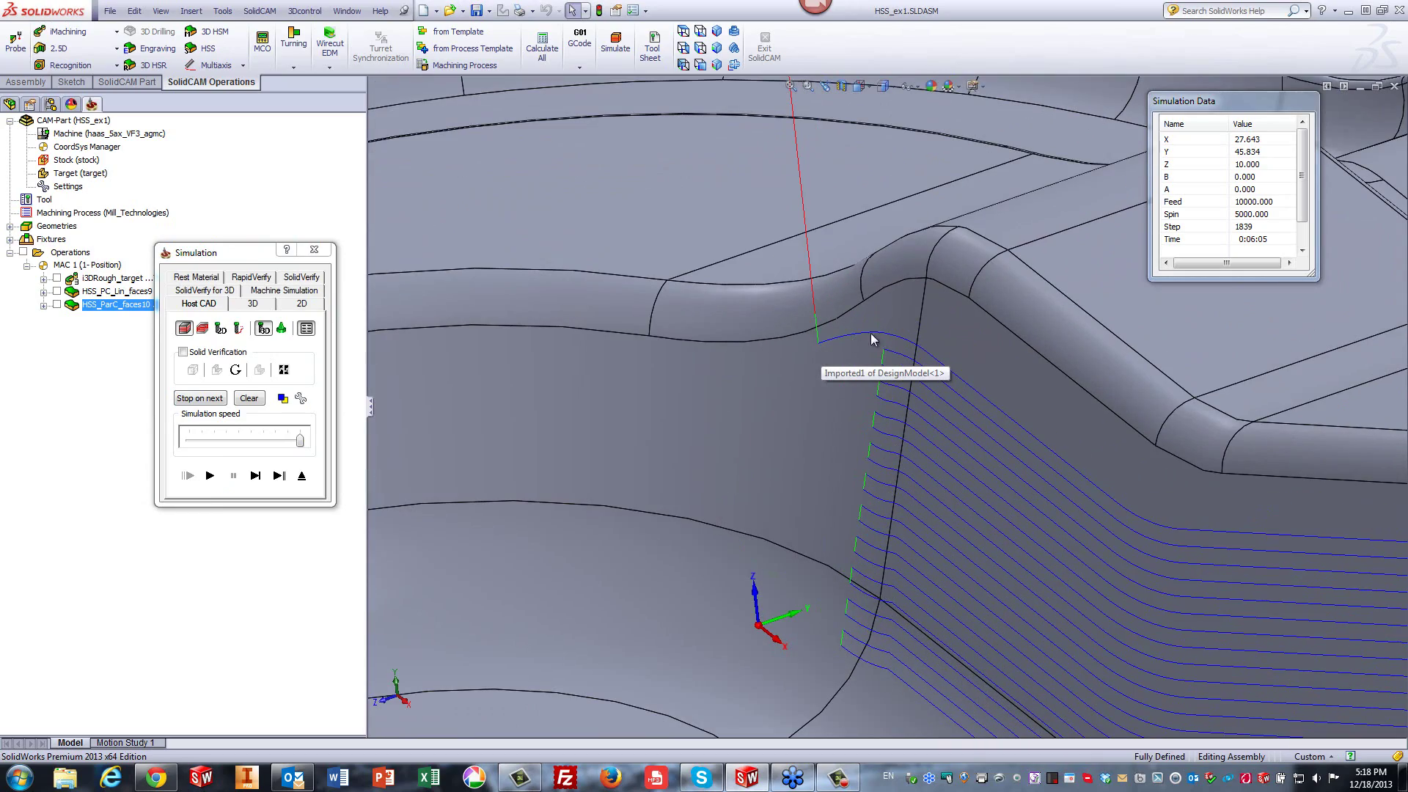
scroll(909, 344, "up", 5)
scroll(1018, 586, "down", 4)
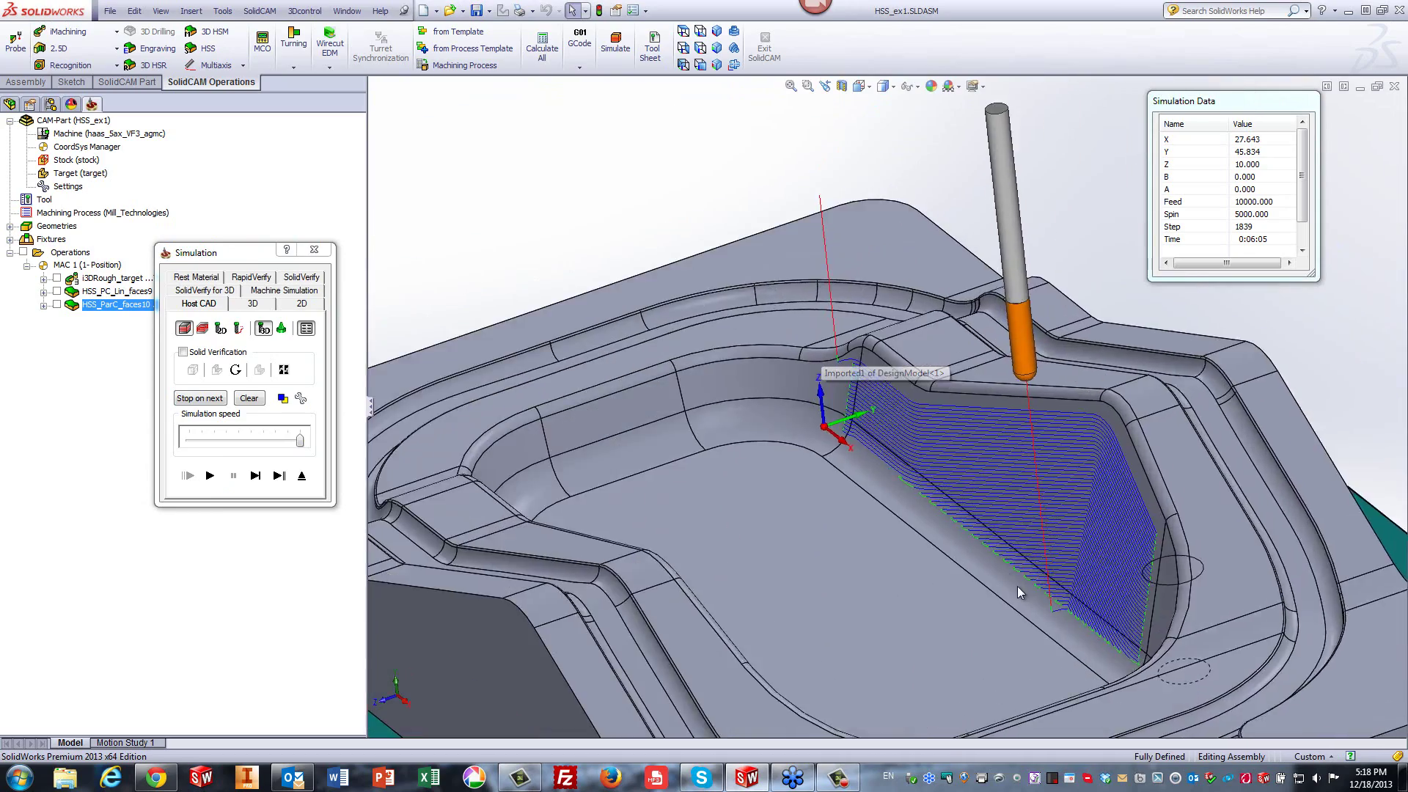
scroll(1078, 620, "down", 5)
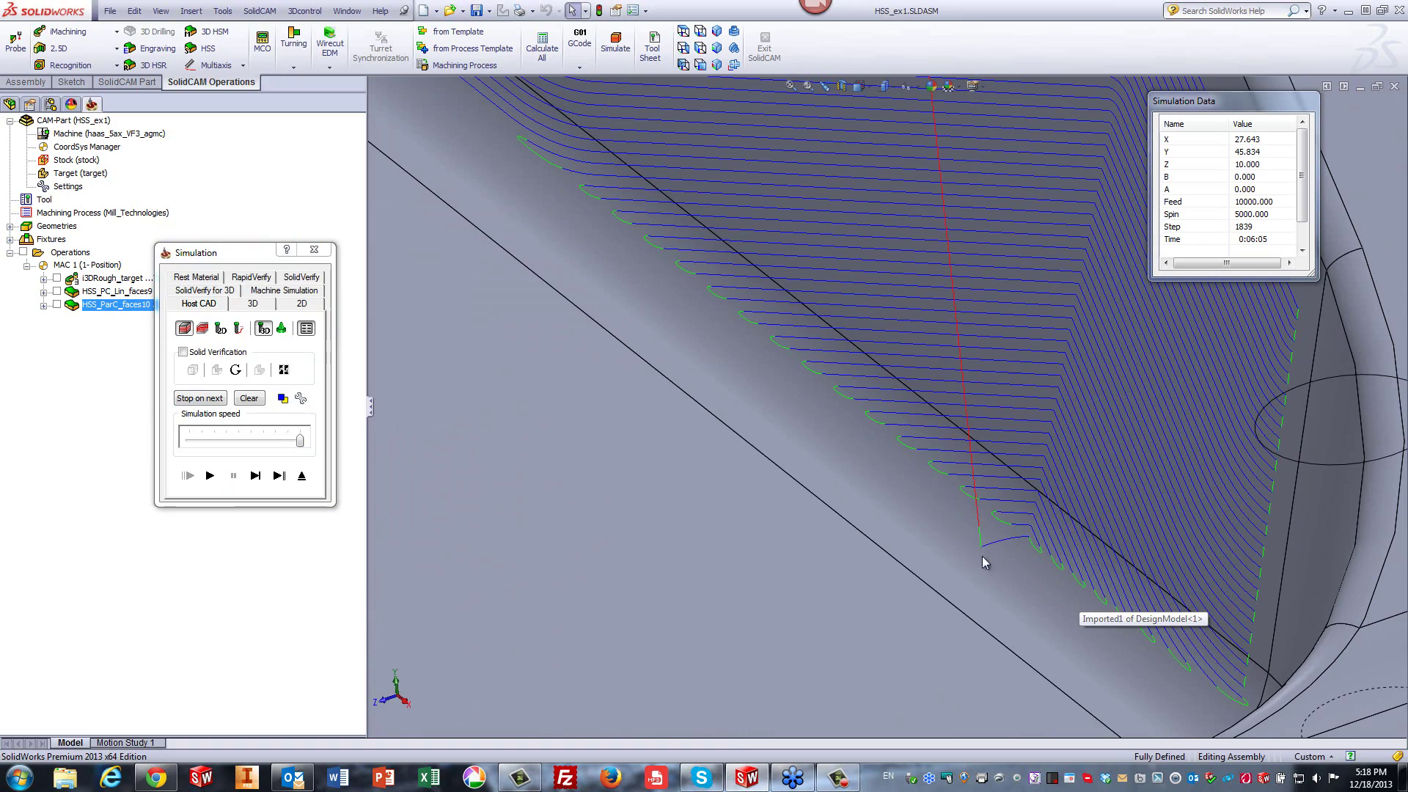
scroll(998, 551, "up", 4)
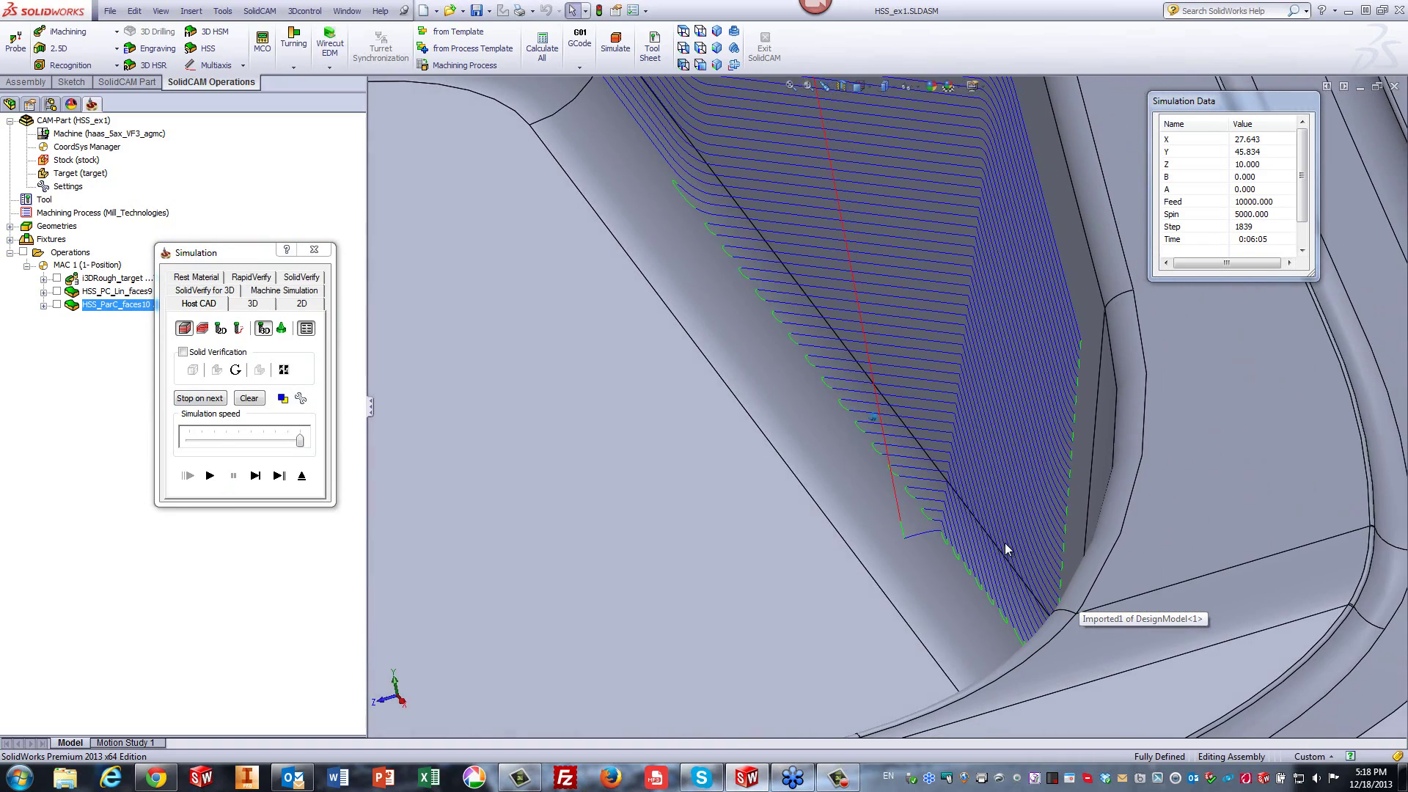
scroll(1006, 549, "up", 5)
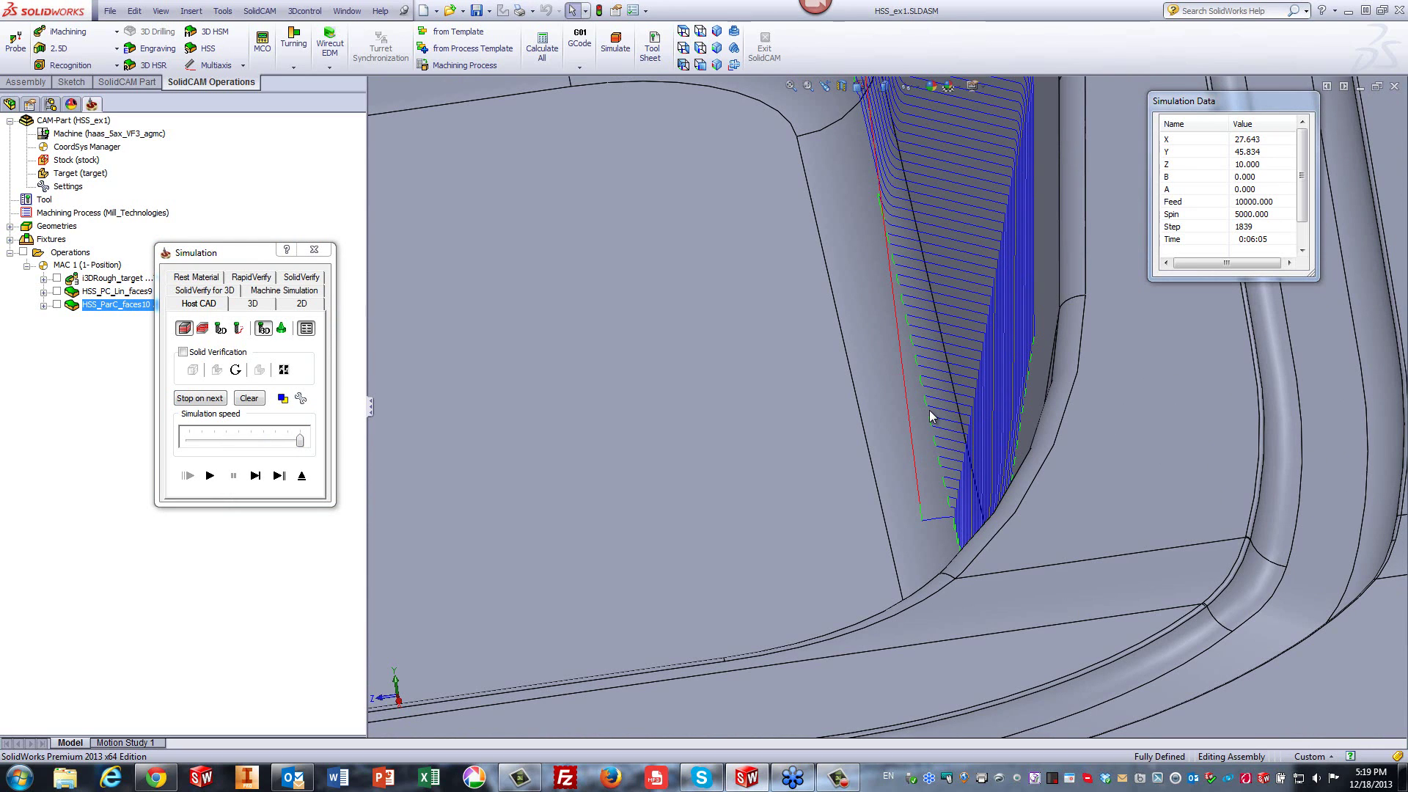
mouse_move(930, 410)
middle_mouse_down()
mouse_move(928, 396)
mouse_move(953, 397)
middle_mouse_up()
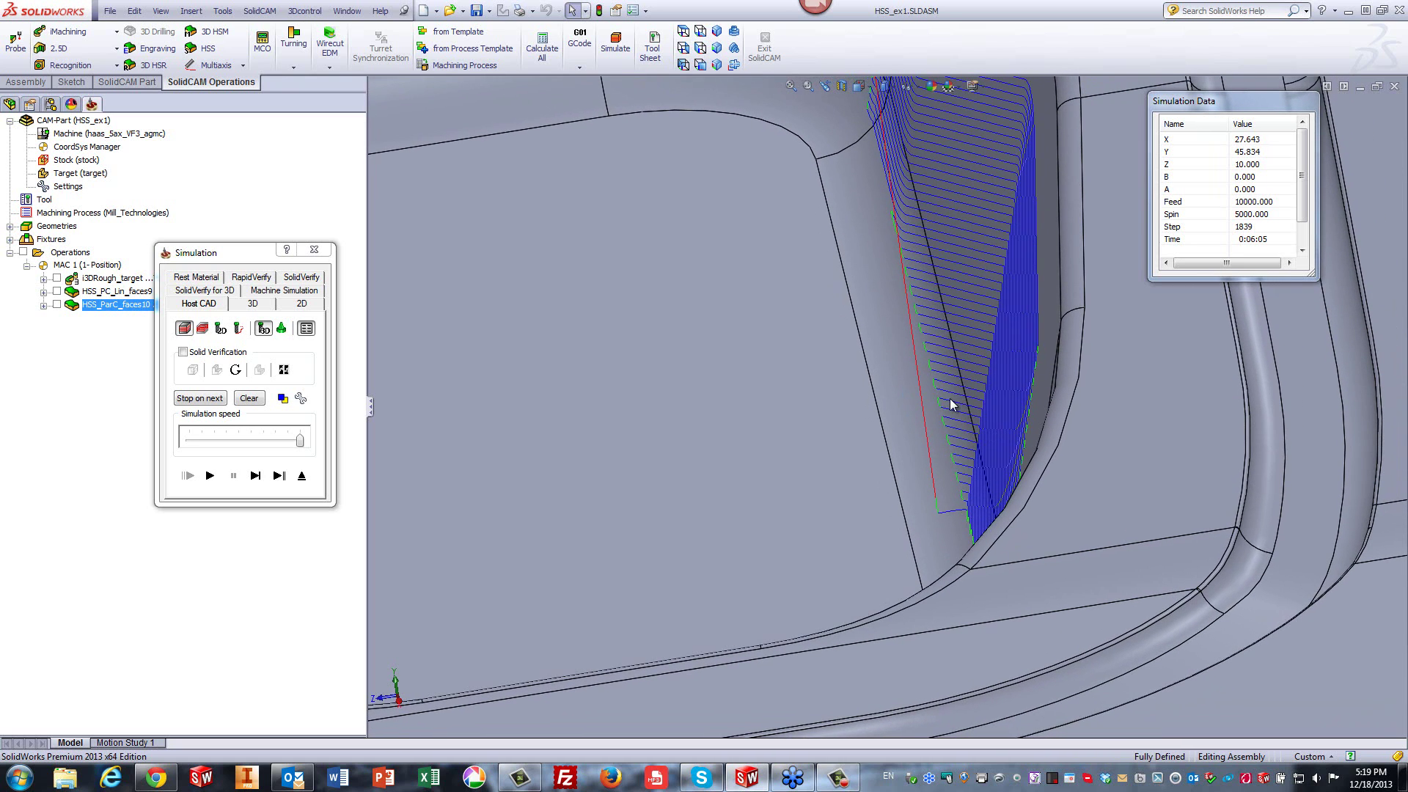
left_click(303, 475)
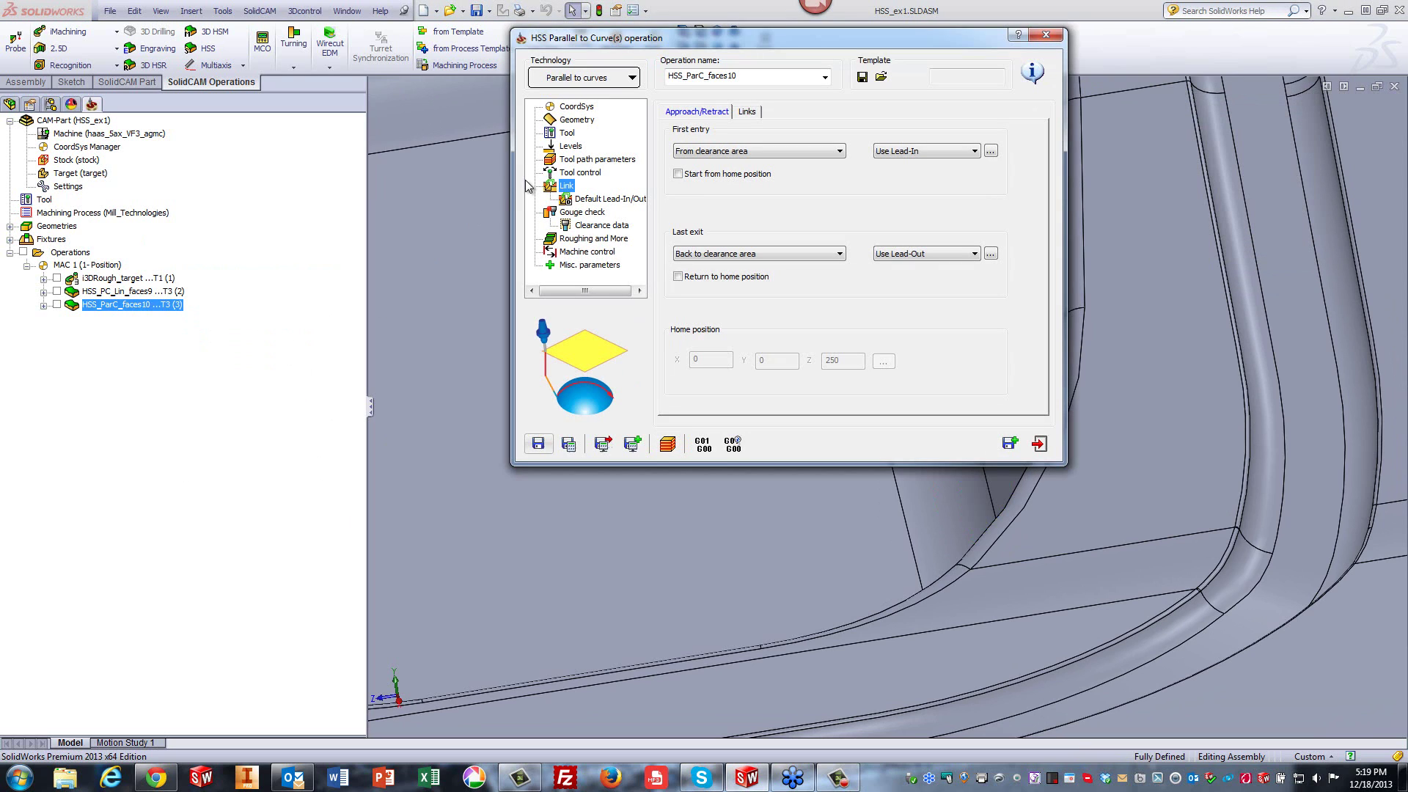
Set the large moves between slices to Use Lead-In/Out.
left_click(748, 112)
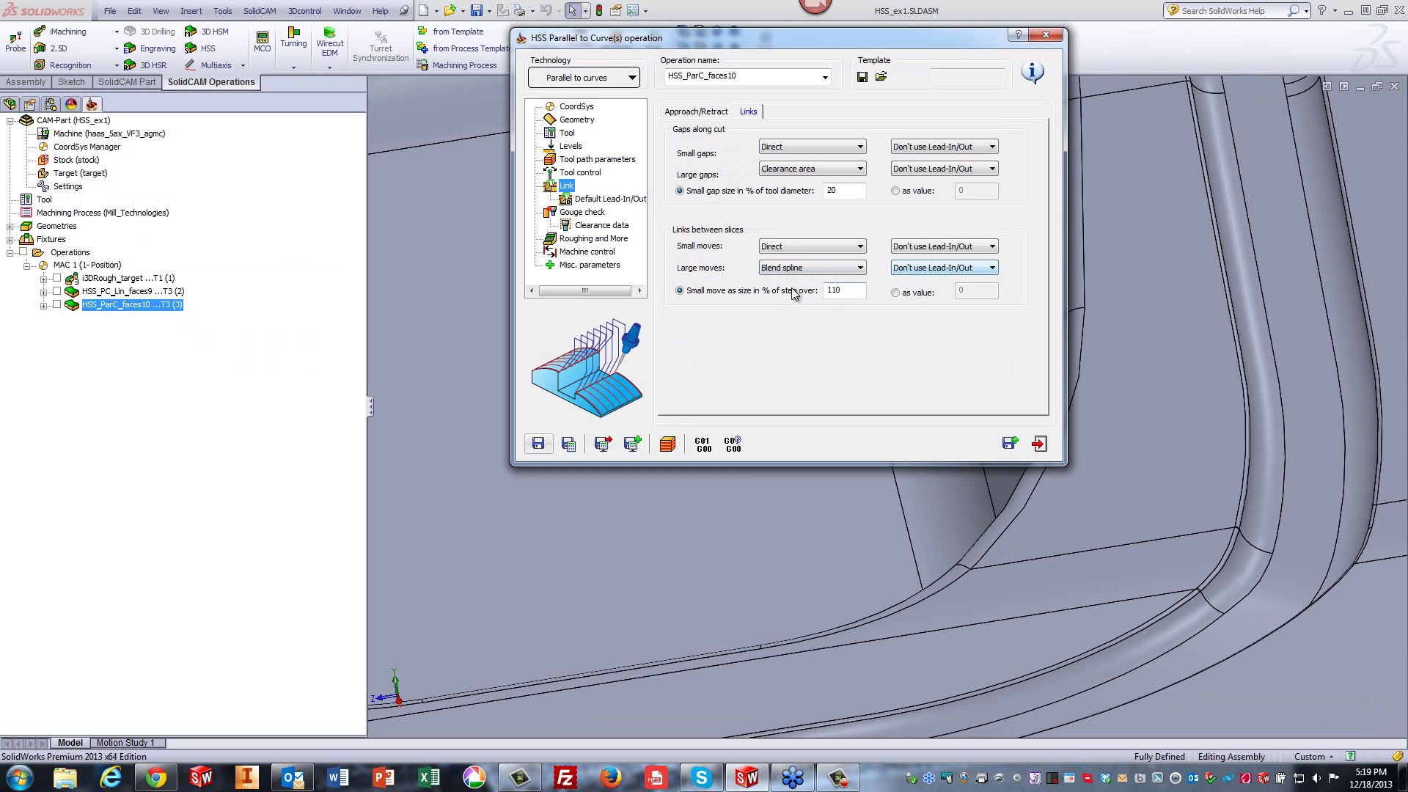
left_click(930, 272)
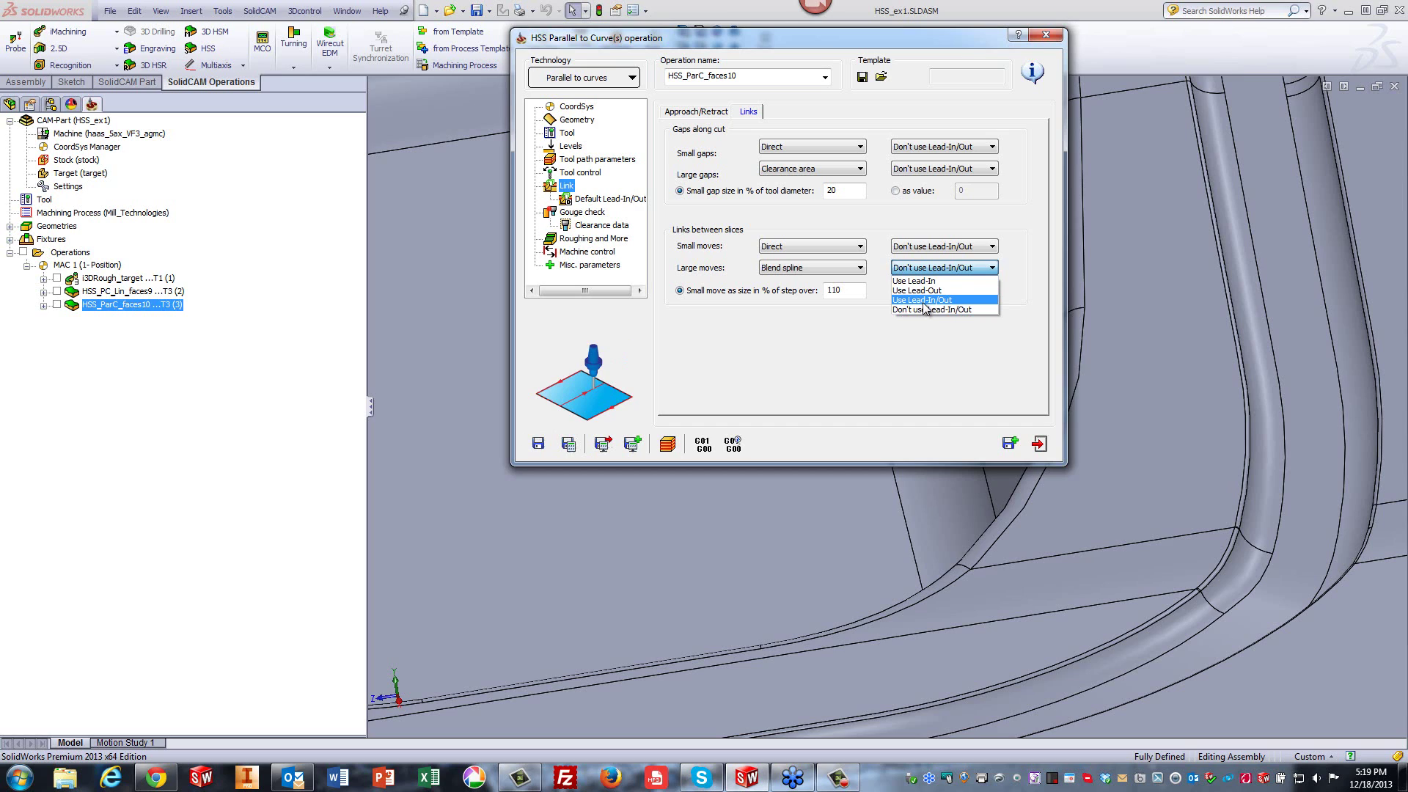
left_click(923, 300)
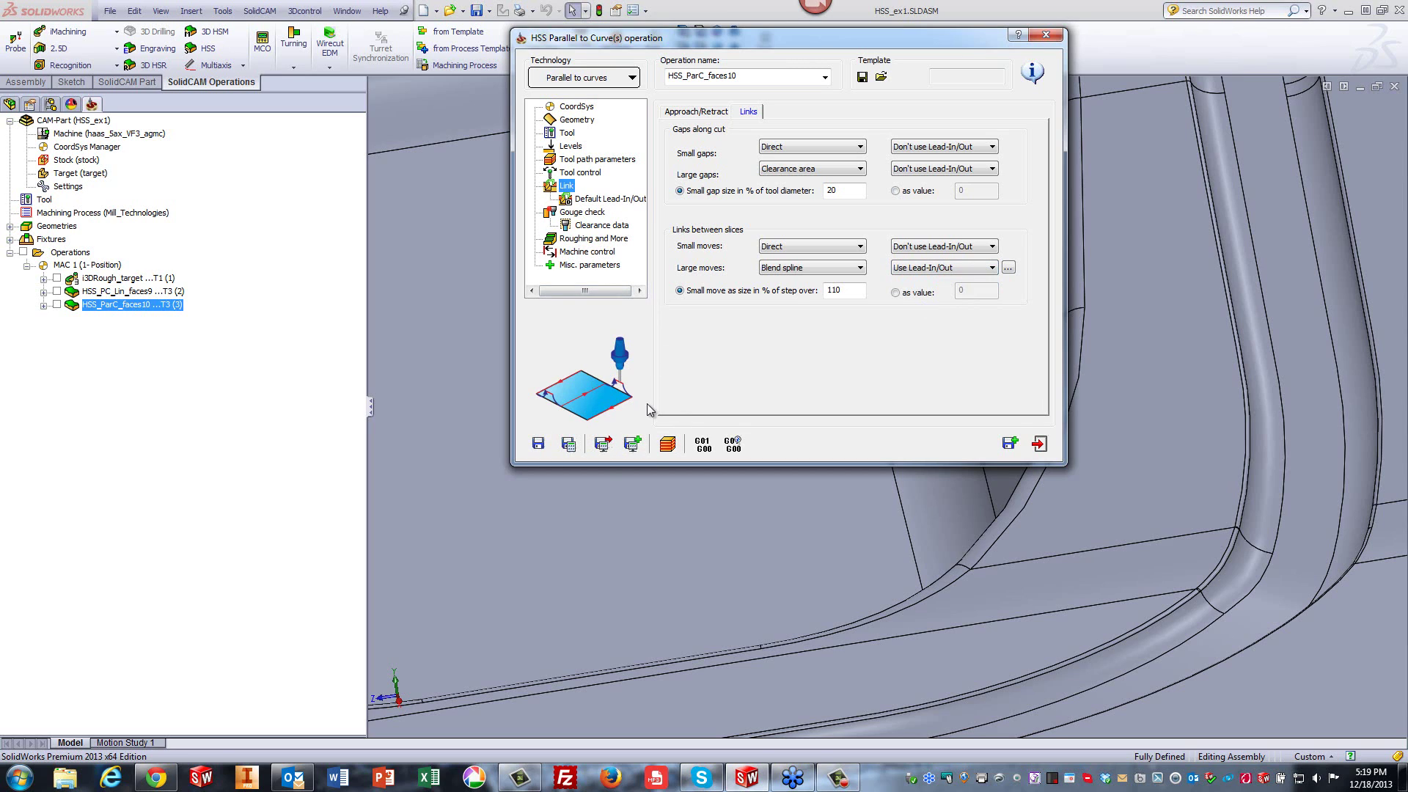
Simulate the operation again to examine the lead-in and lead-out moves between the slices.
left_click(667, 443)
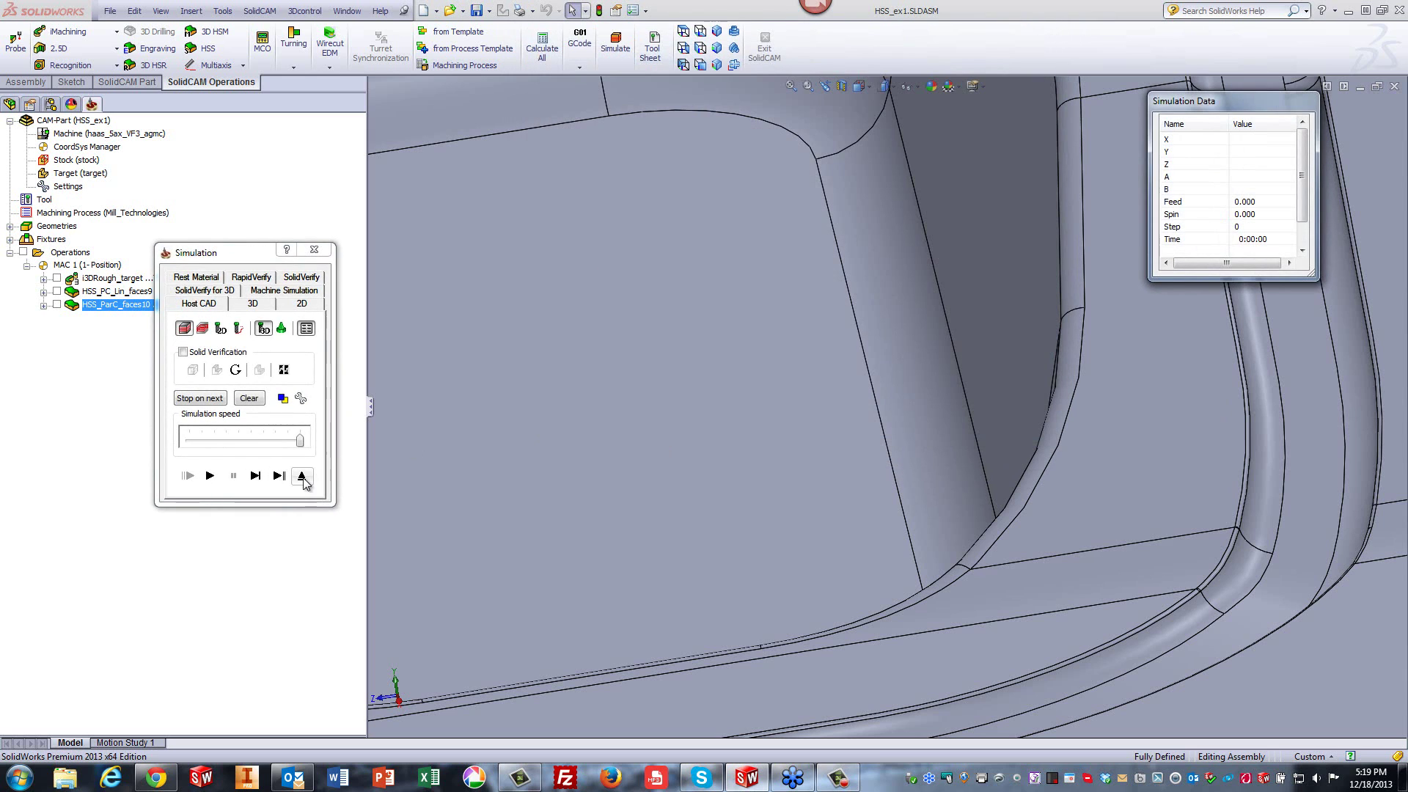
left_click(301, 476)
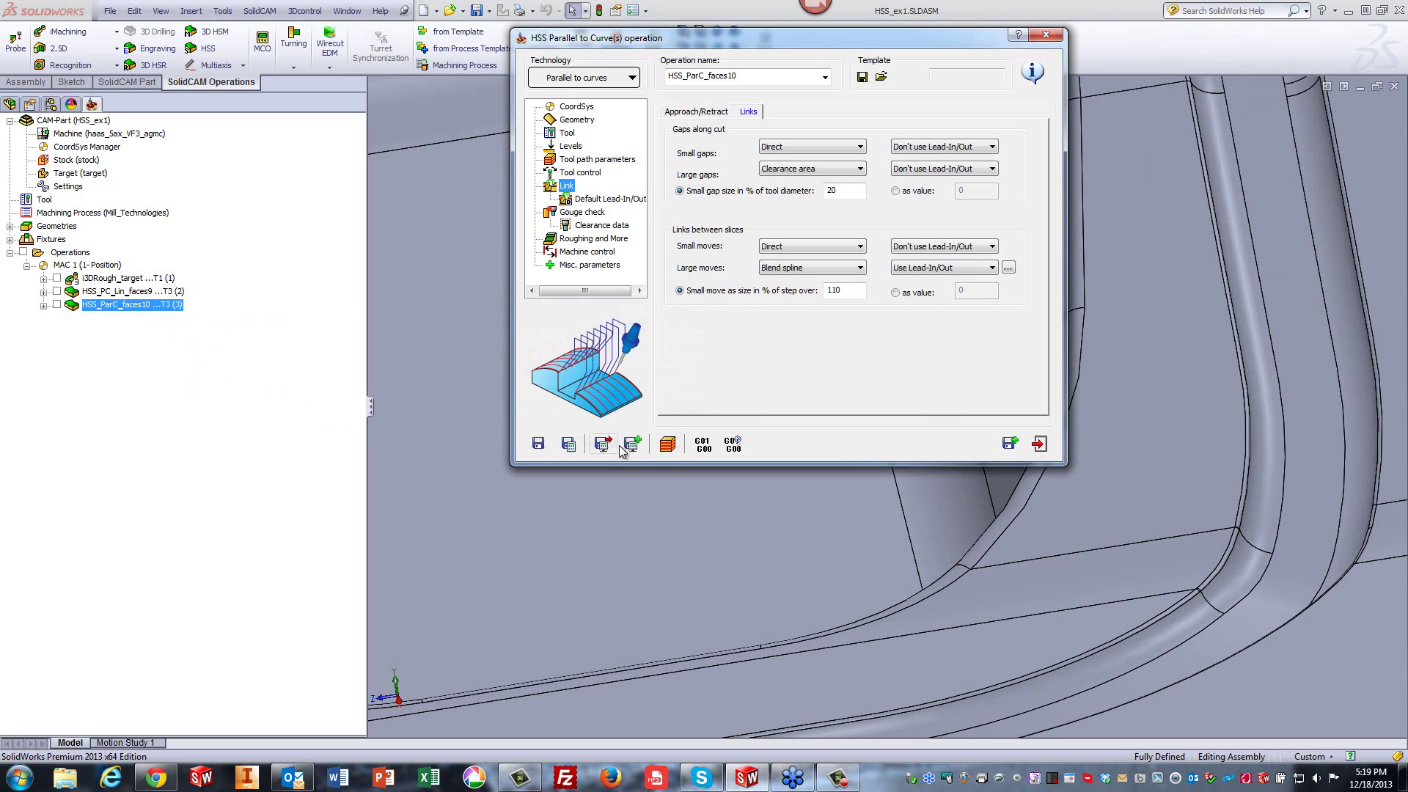
left_click(667, 443)
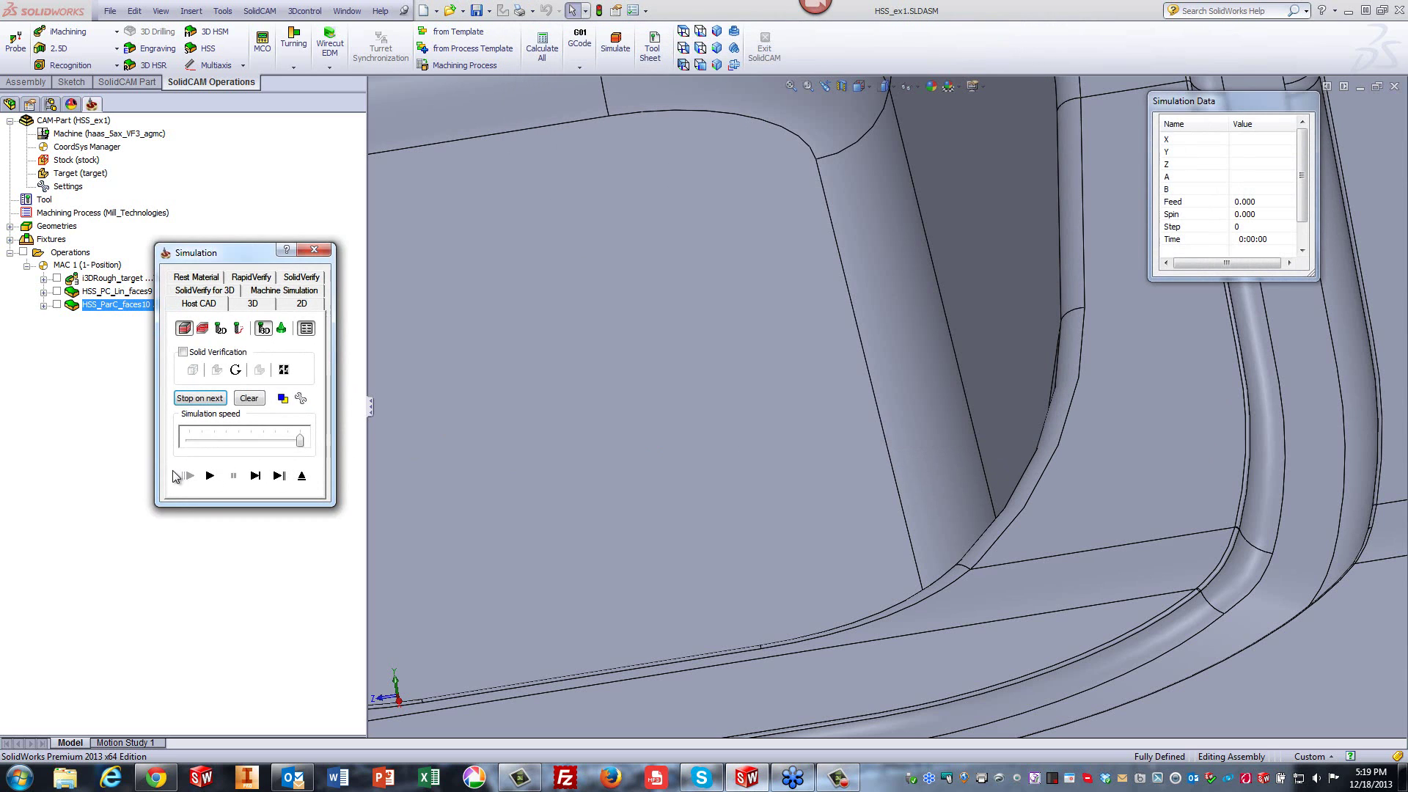
left_click(209, 476)
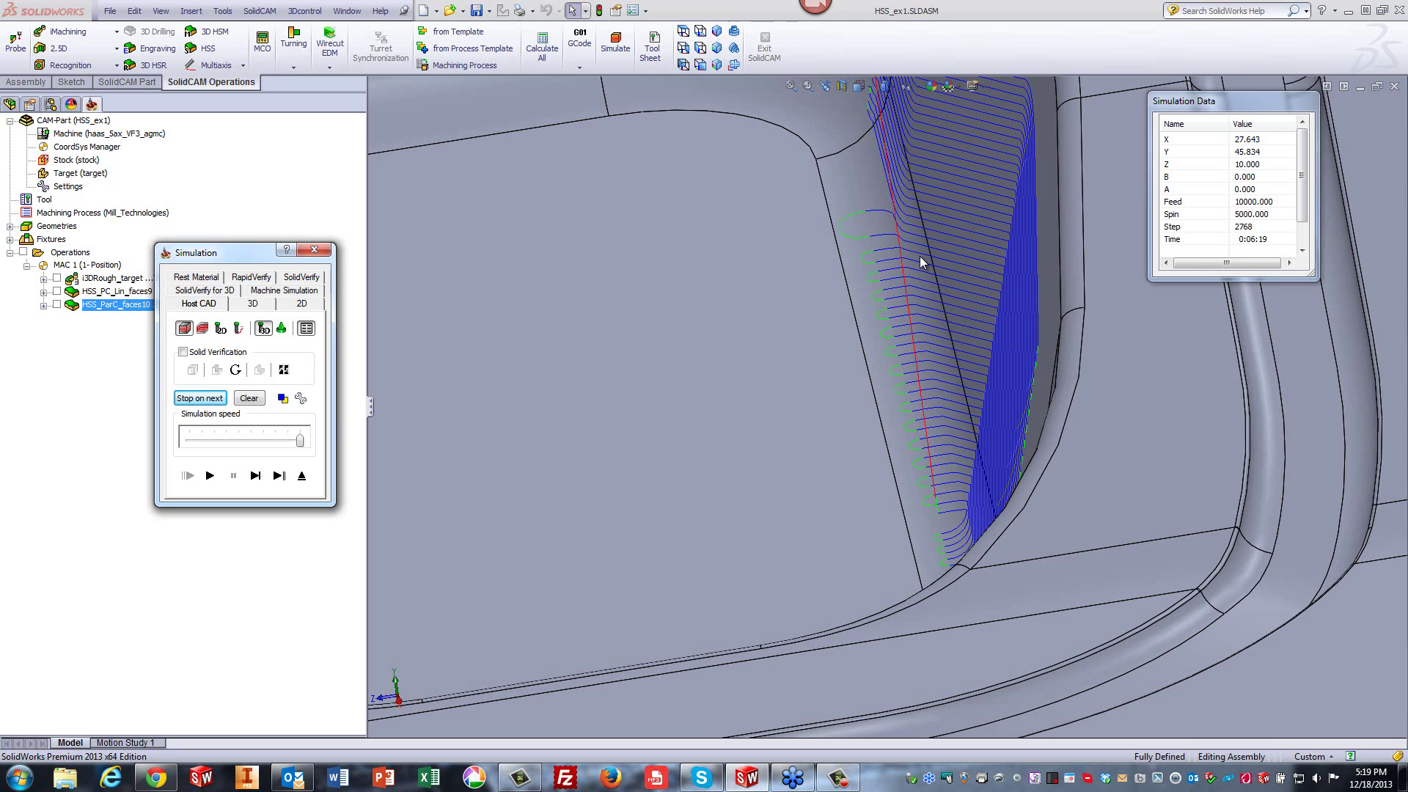
Close the simulation and exit the pocket wall's Parallel to Curves operation.
left_click(301, 476)
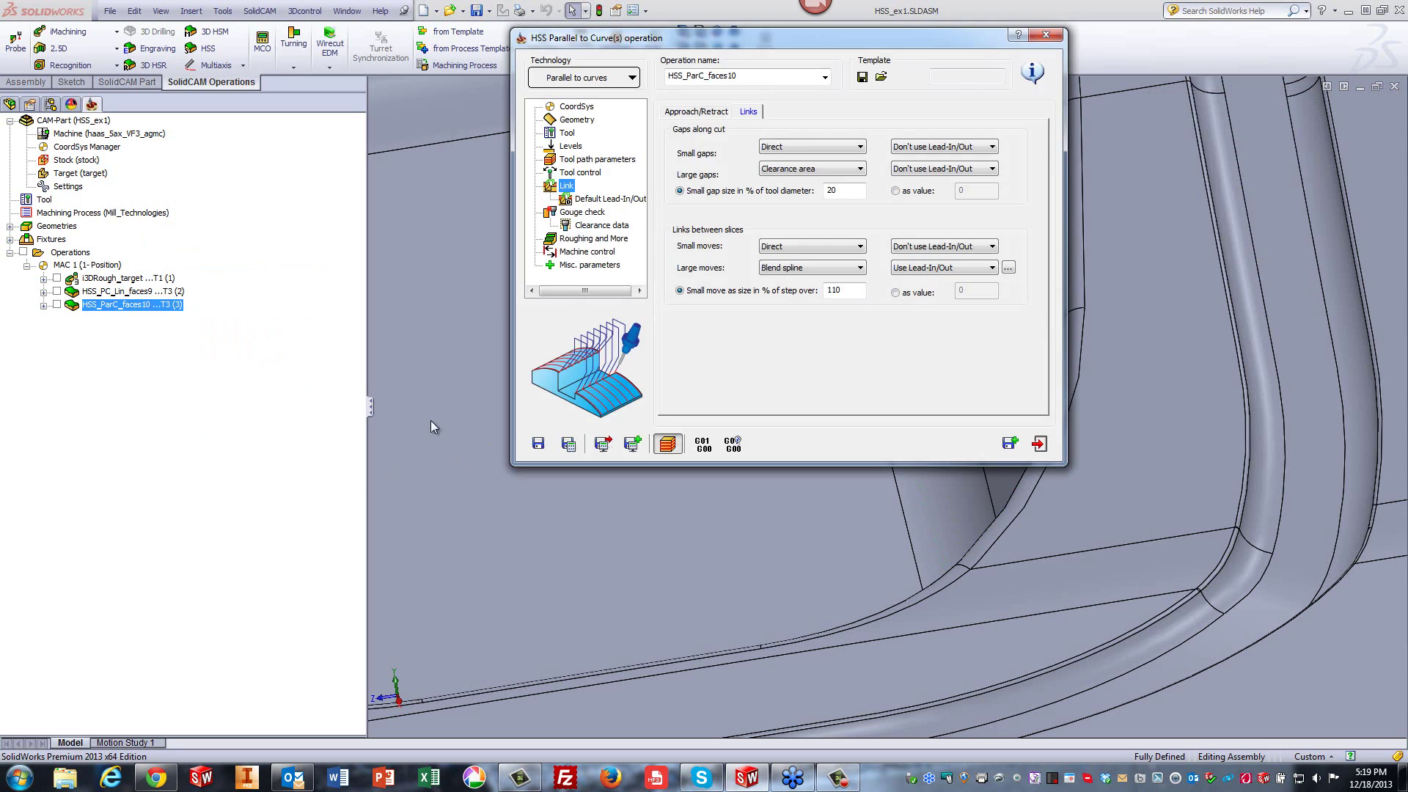
left_click(1037, 443)
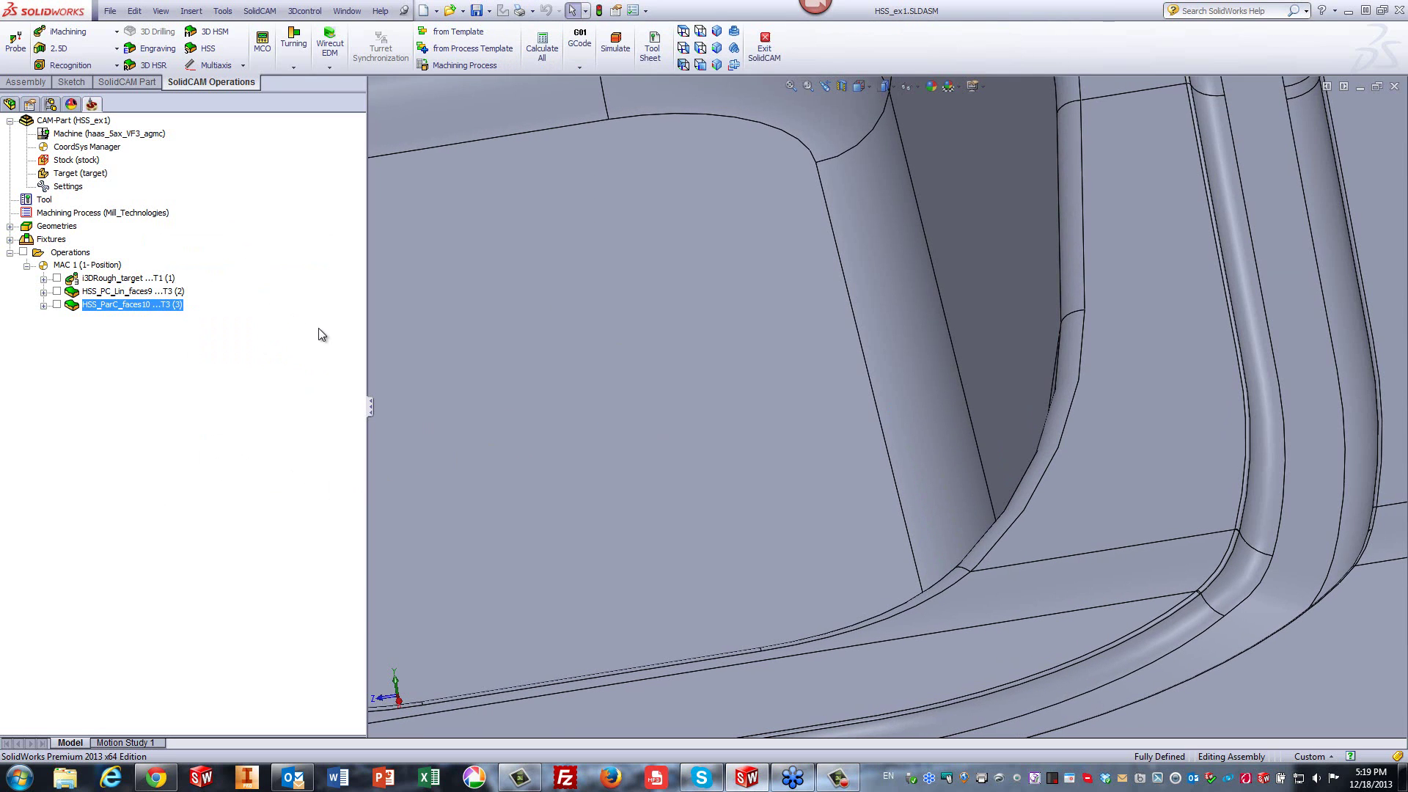
Start a new HSS Parallel to Curves operation for the notch in the part's outer side.
left_click(500, 323)
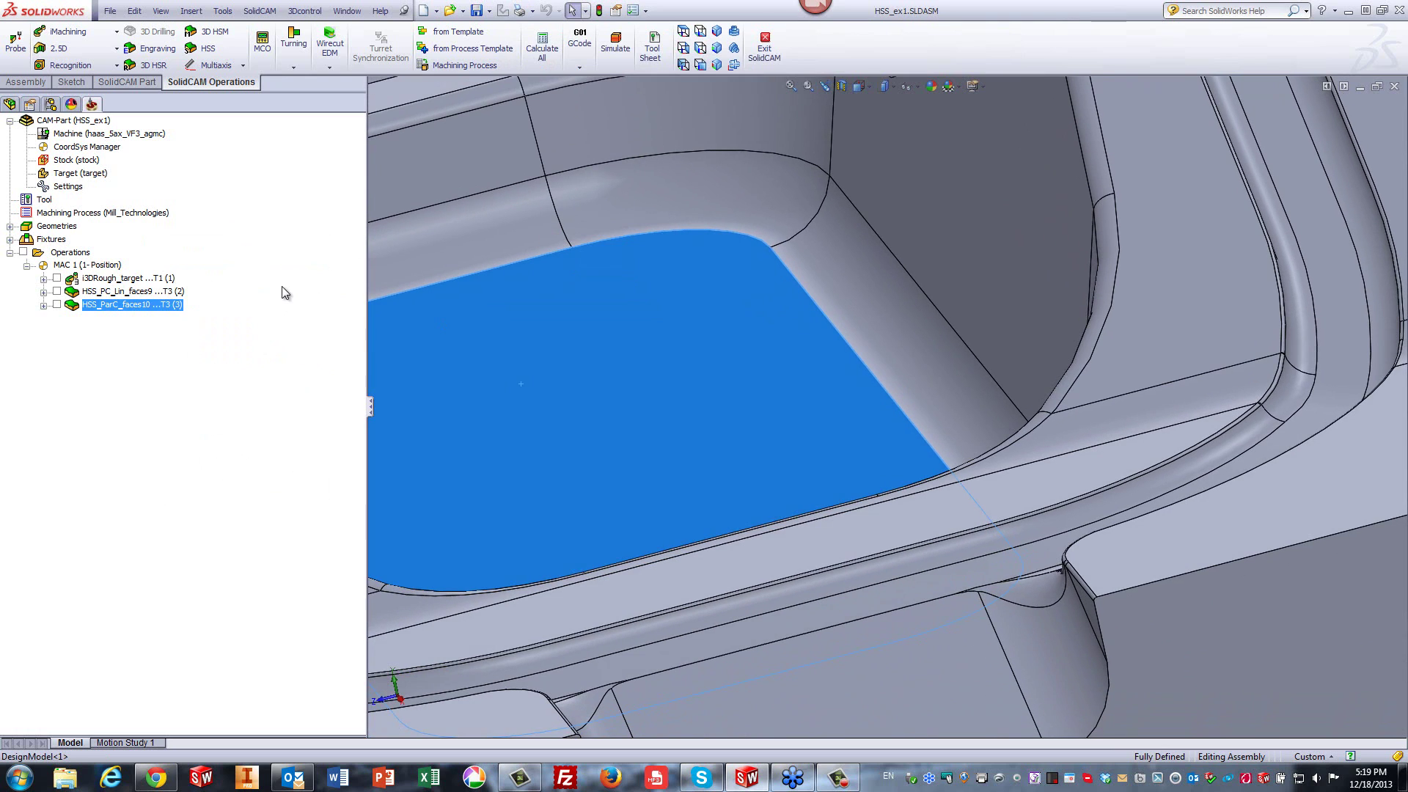
left_click(193, 51)
left_click(564, 80)
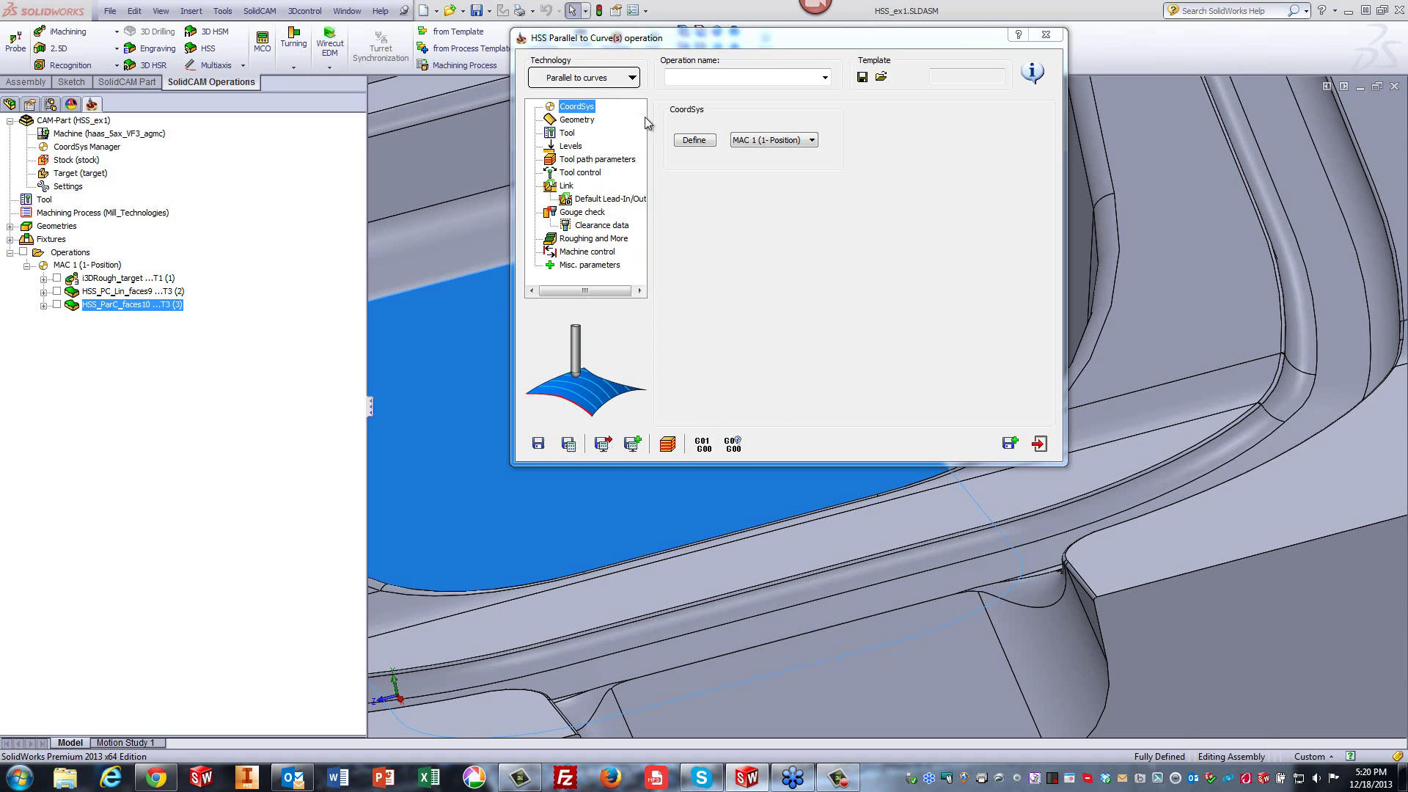
left_click(910, 652)
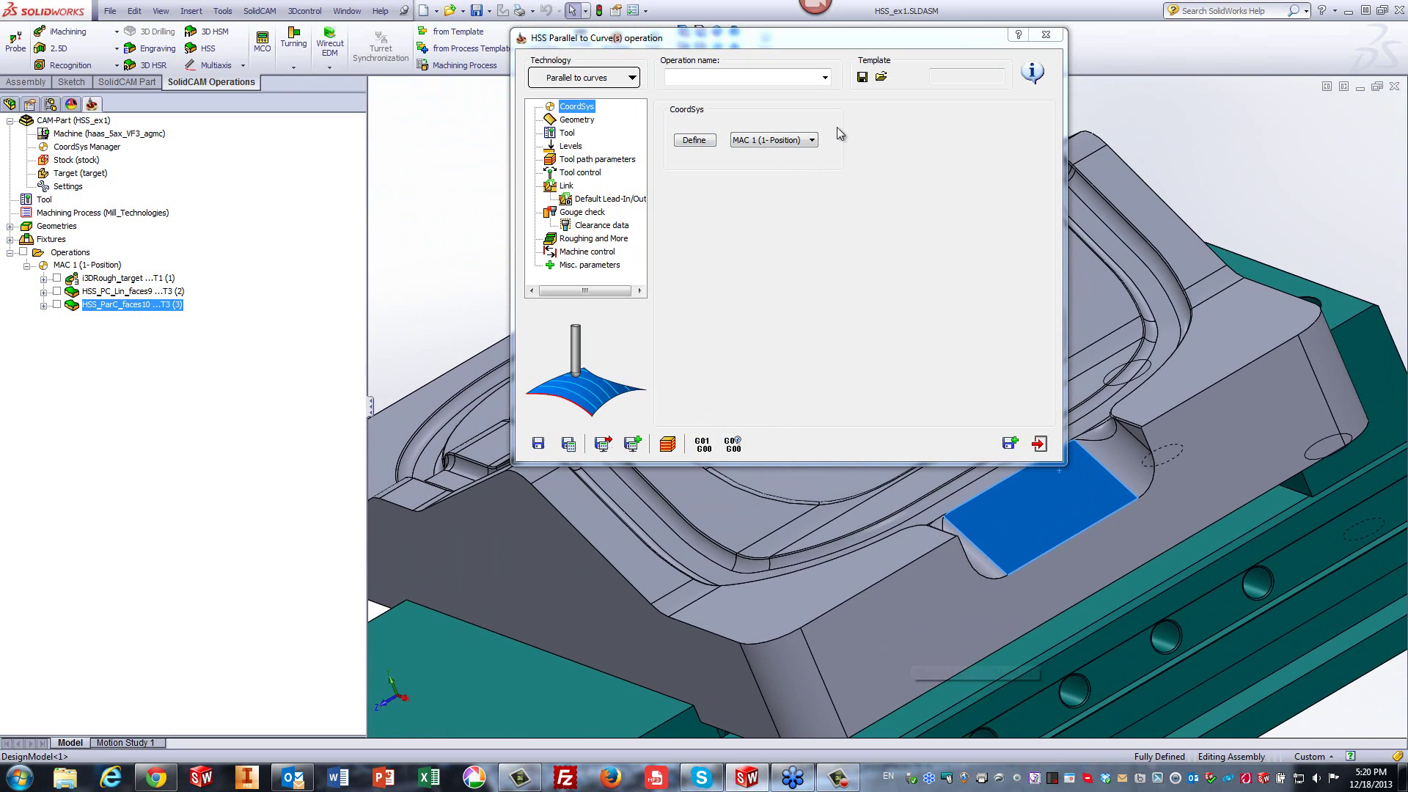
double_click(841, 33)
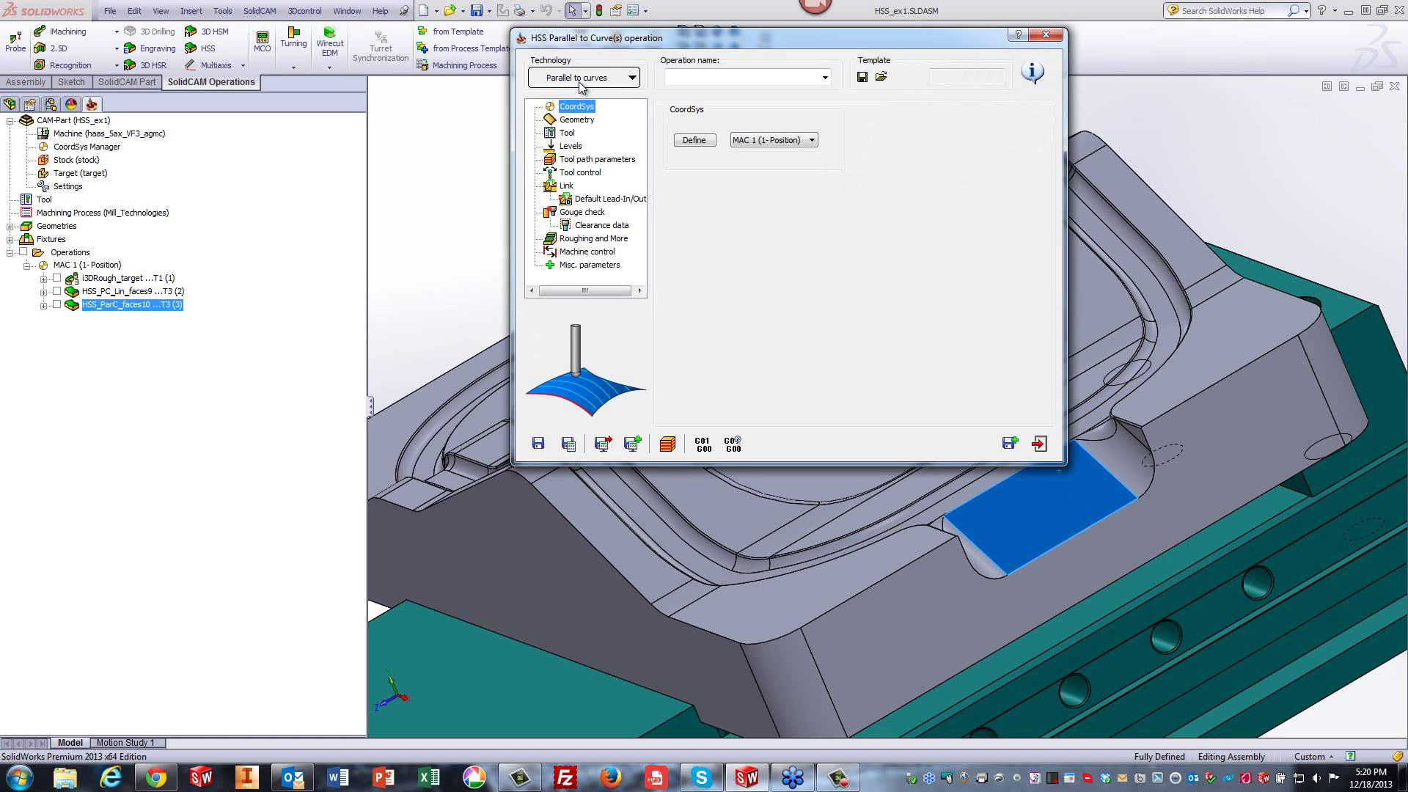
Define the flat face of the side notch as the operation's drive surface.
left_click(575, 121)
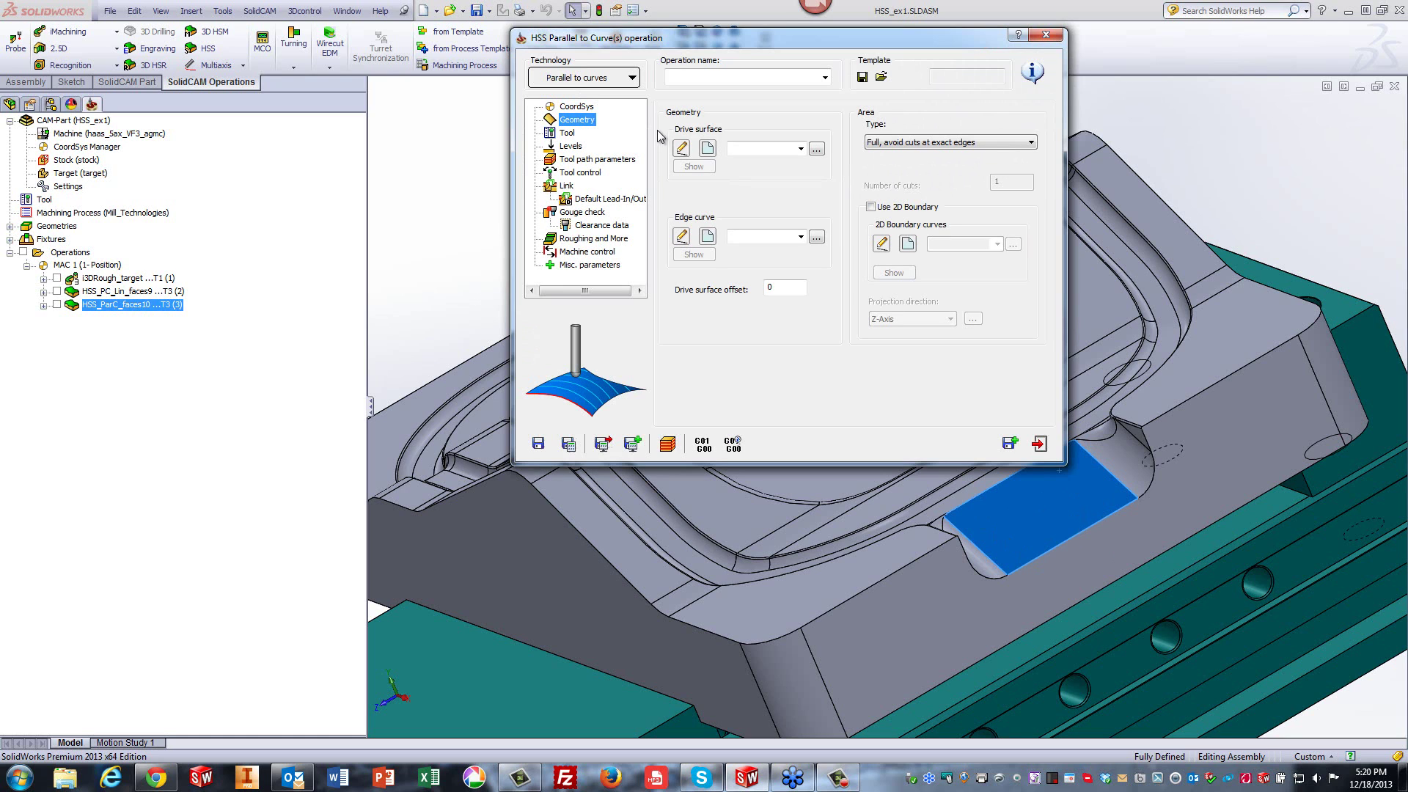
left_click(707, 149)
left_click(1051, 495)
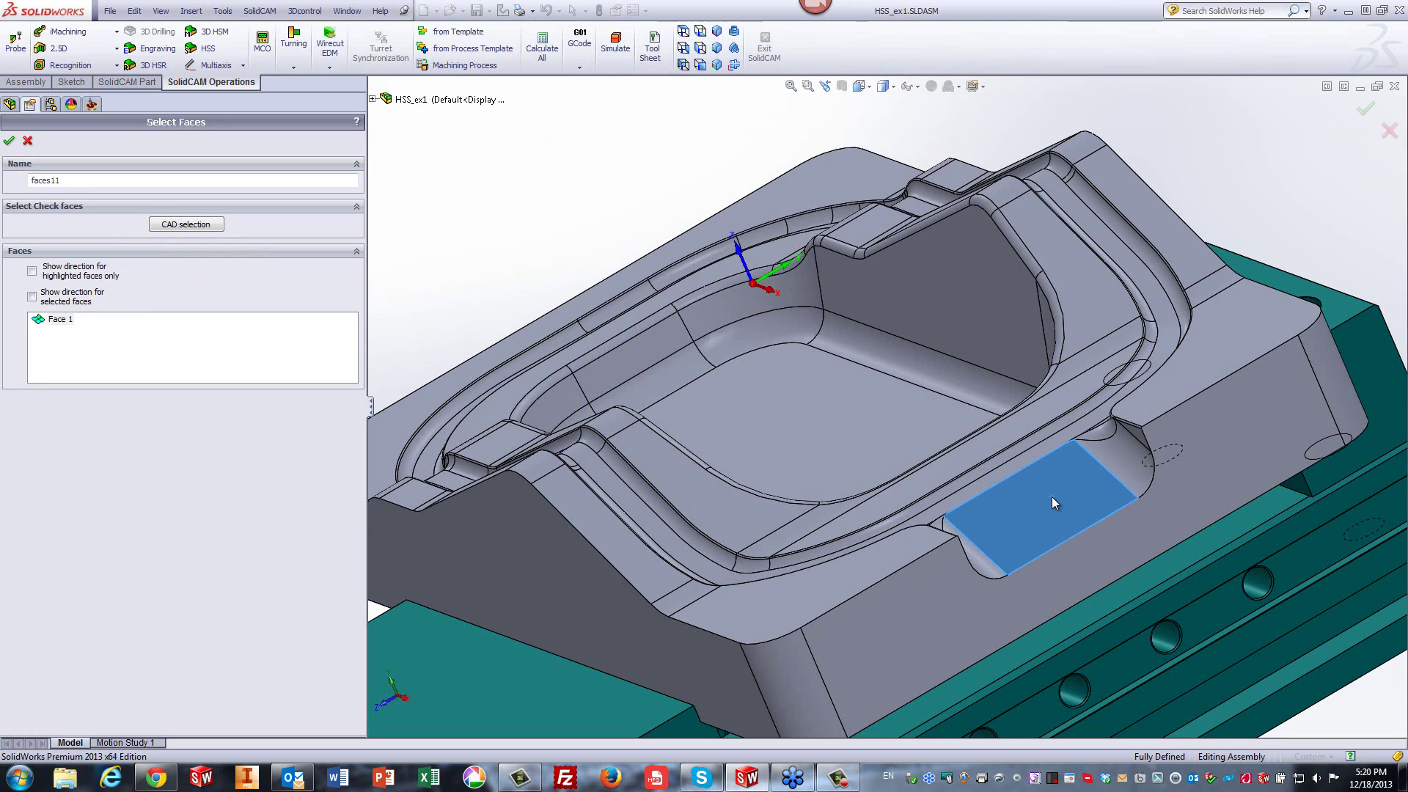
left_click(9, 142)
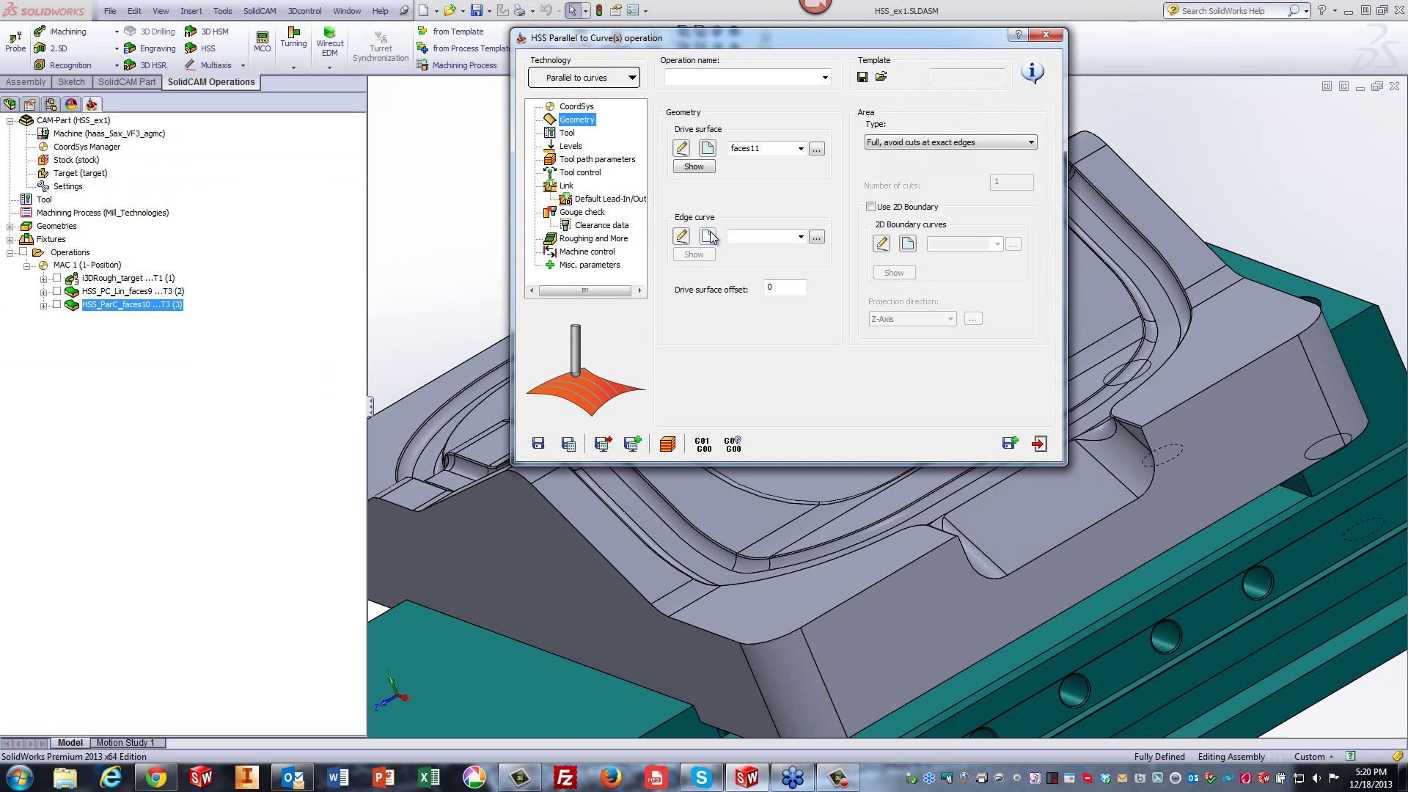
Define the notch face's lower outer edge as the edge curve, using a single-curve chain.
left_click(708, 234)
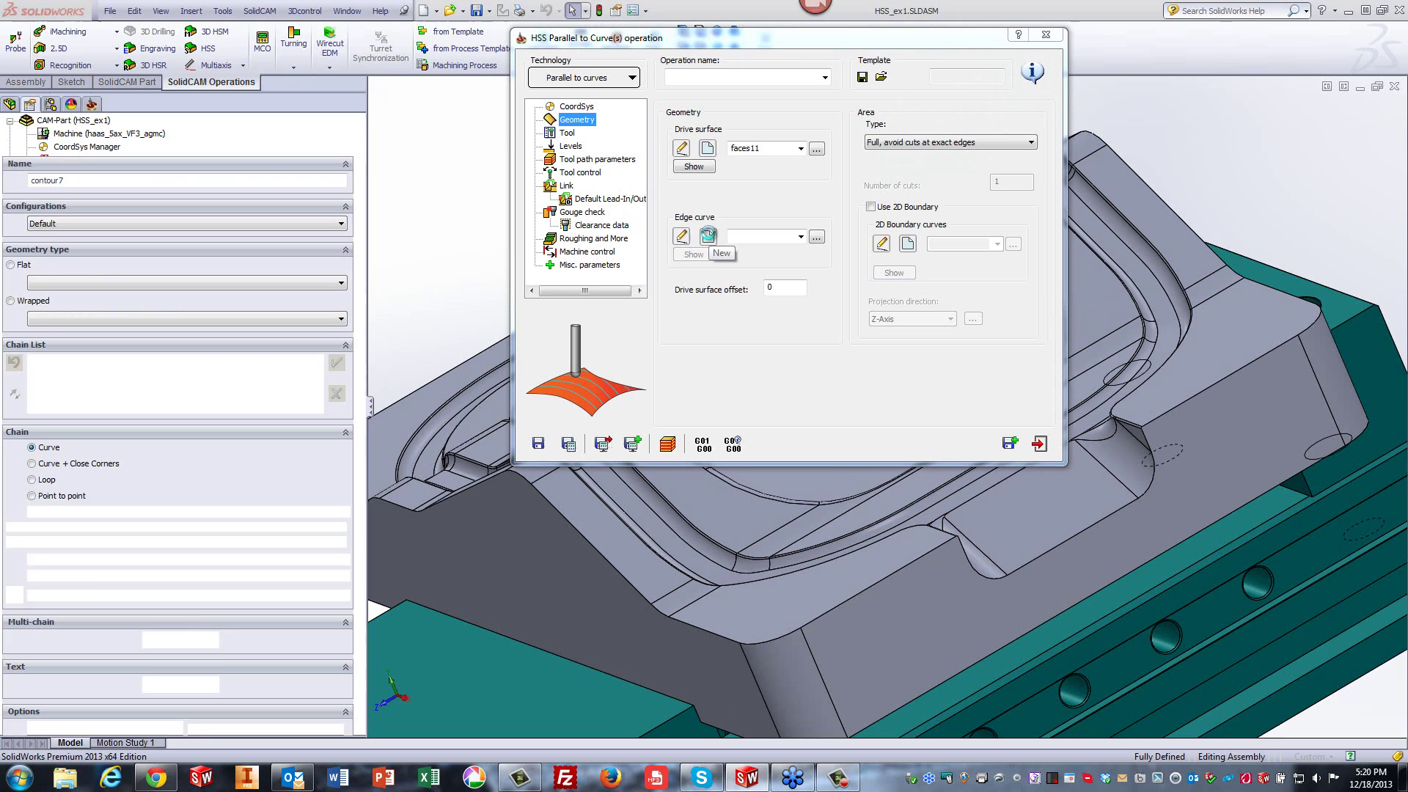
left_click(1122, 509)
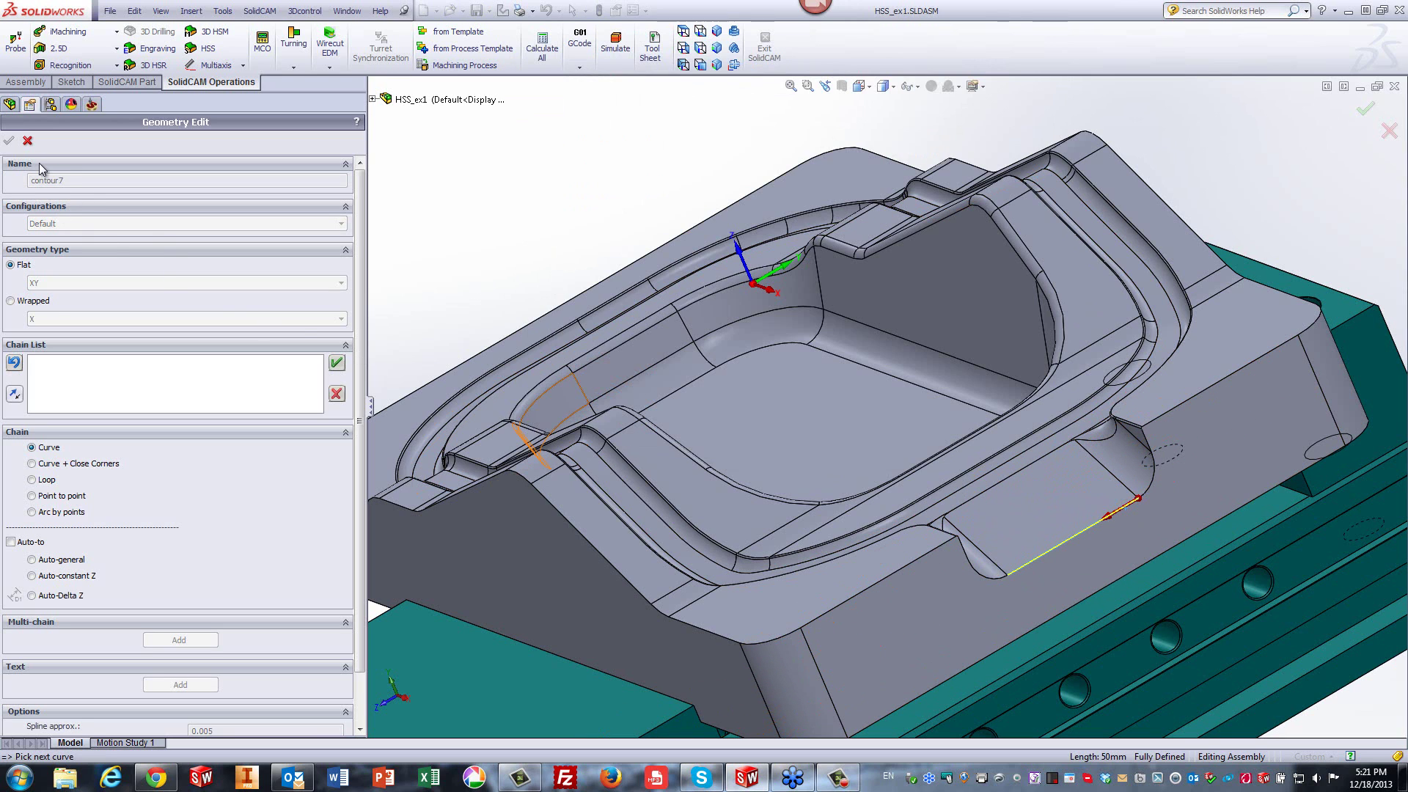
left_click(337, 363)
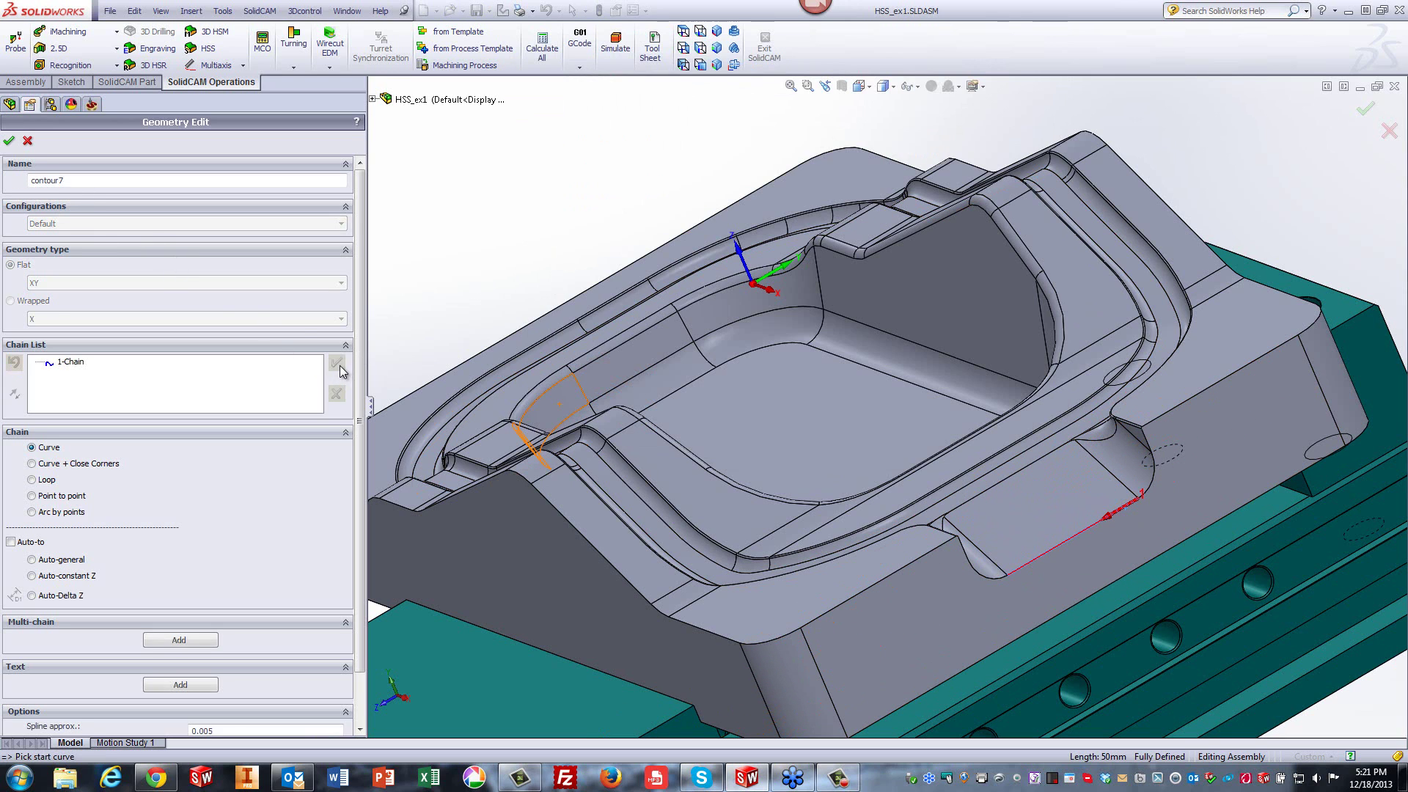
left_click(9, 143)
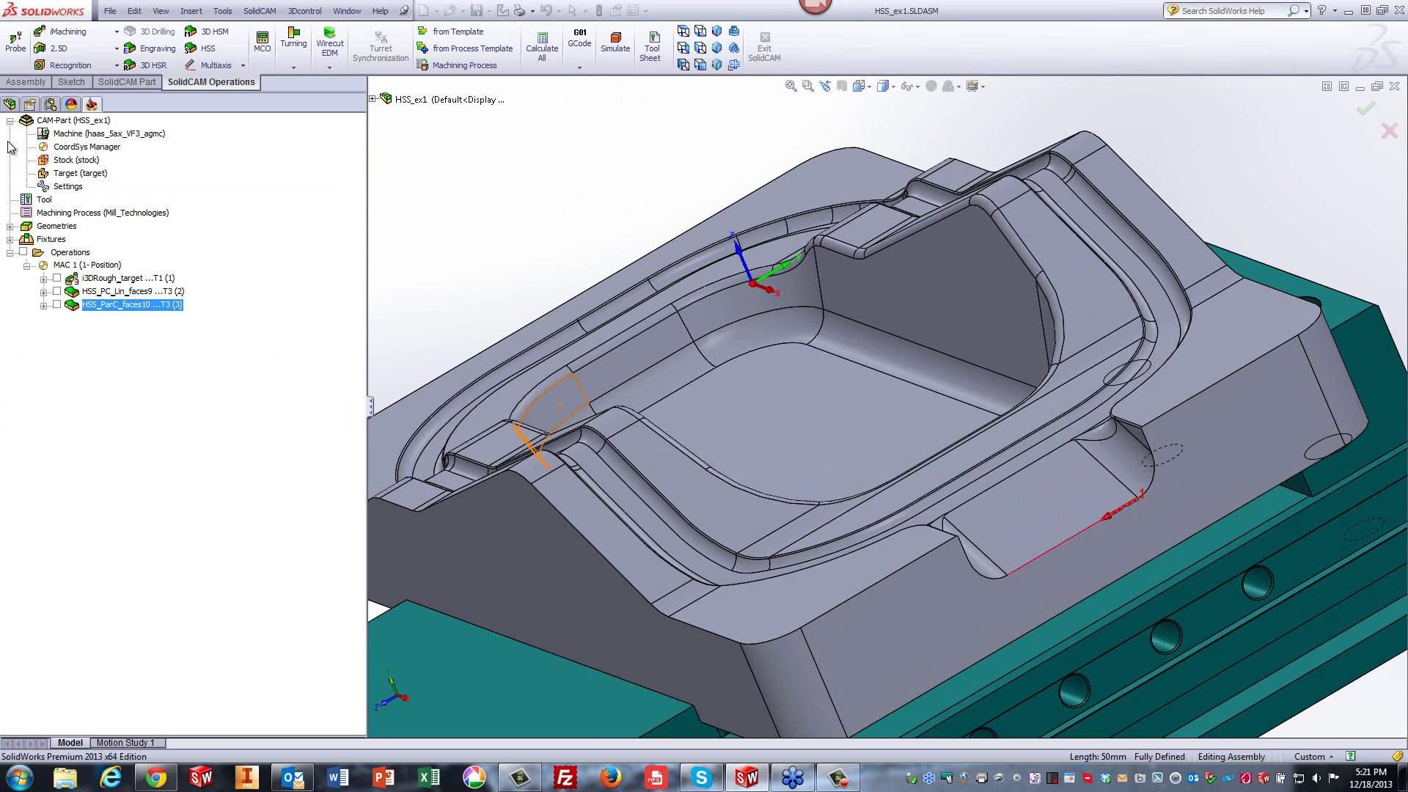
Assign tool number 3, the 6 mm ball nose mill, to the operation.
left_click(554, 134)
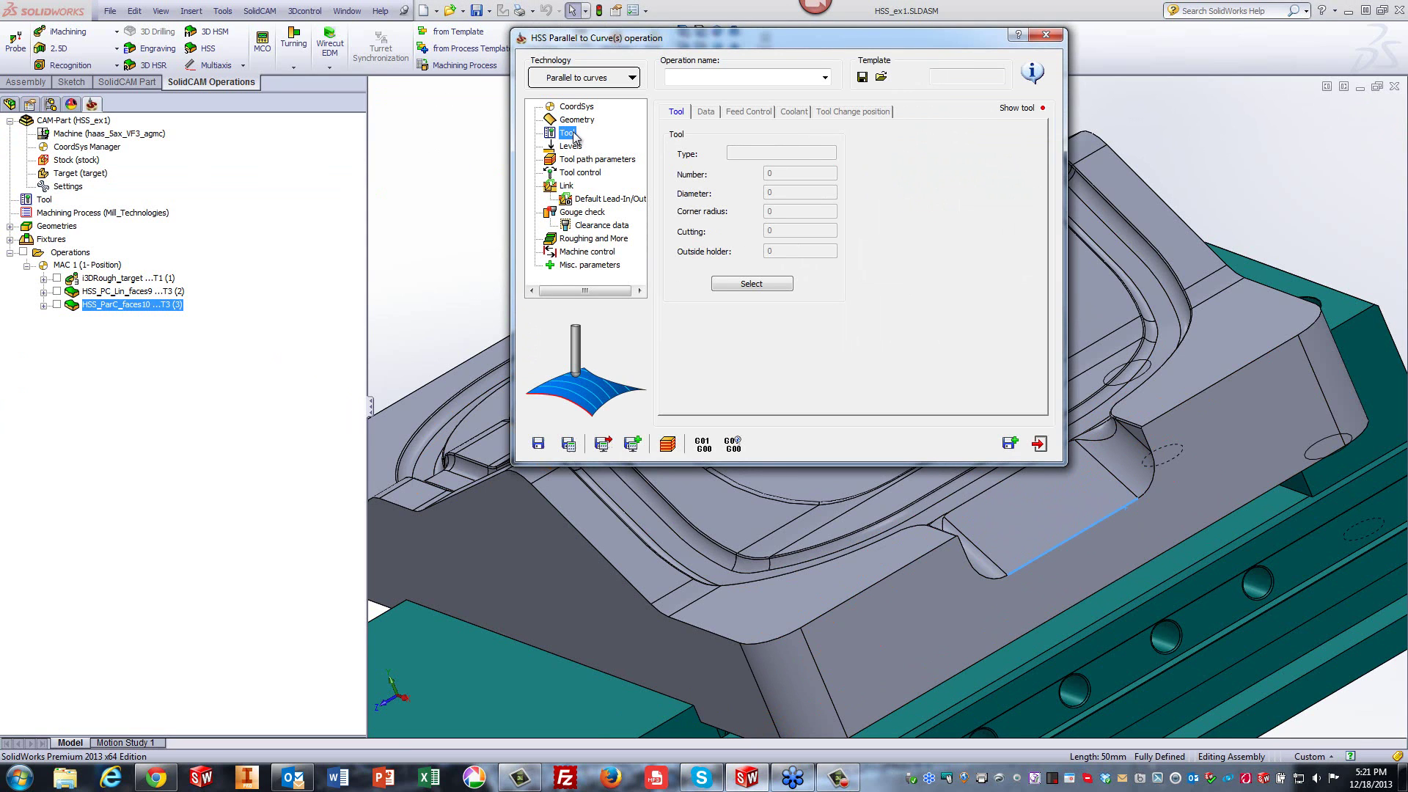
left_click(737, 281)
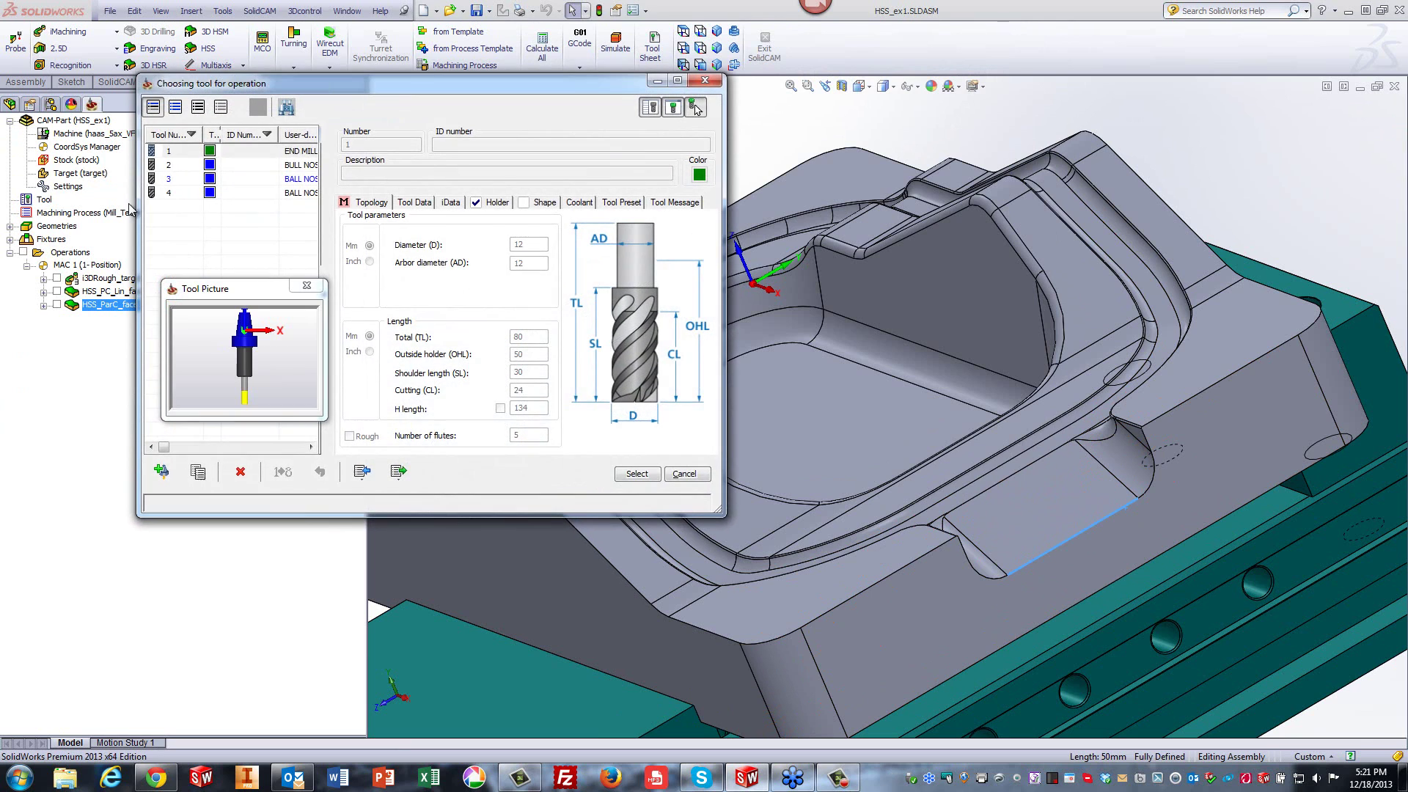
left_click(246, 178)
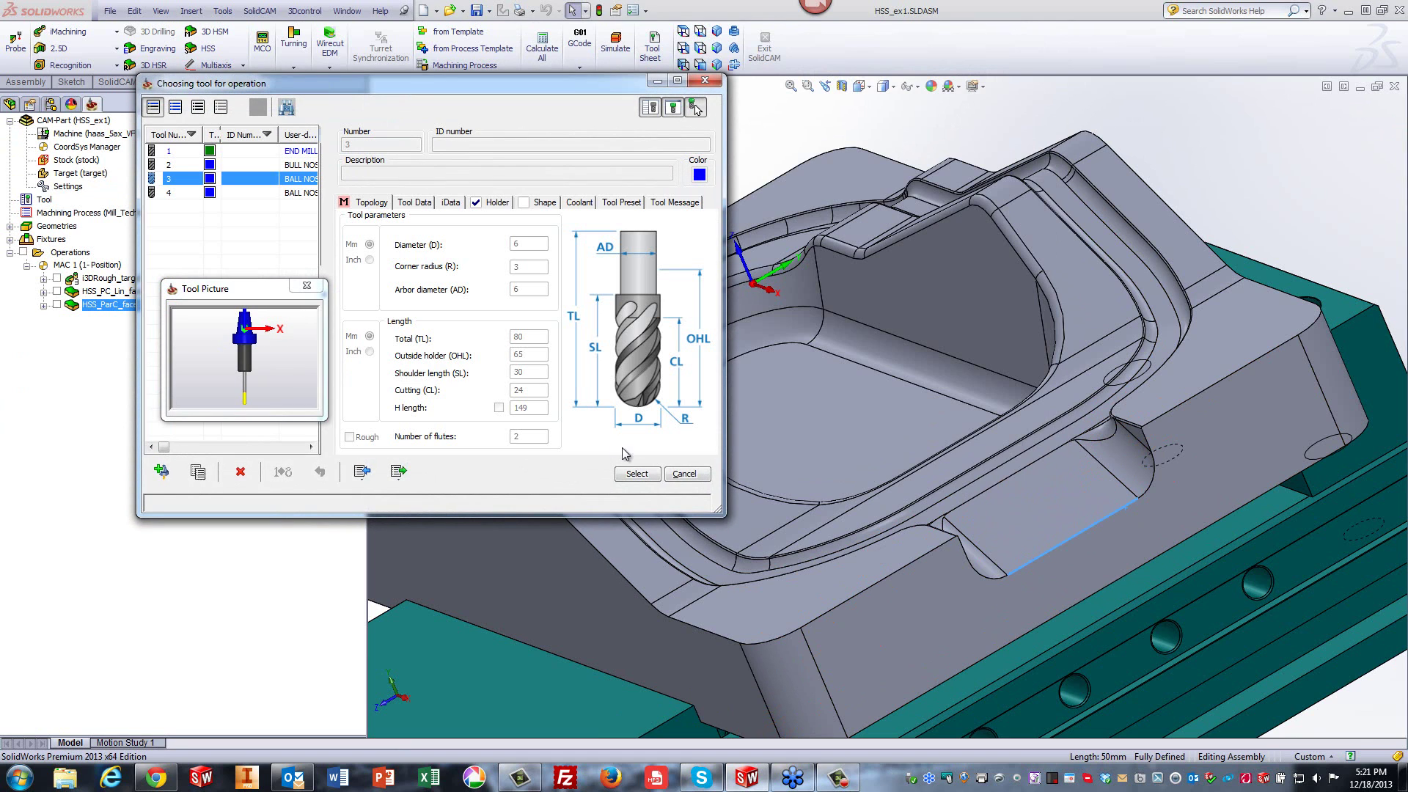
left_click(632, 473)
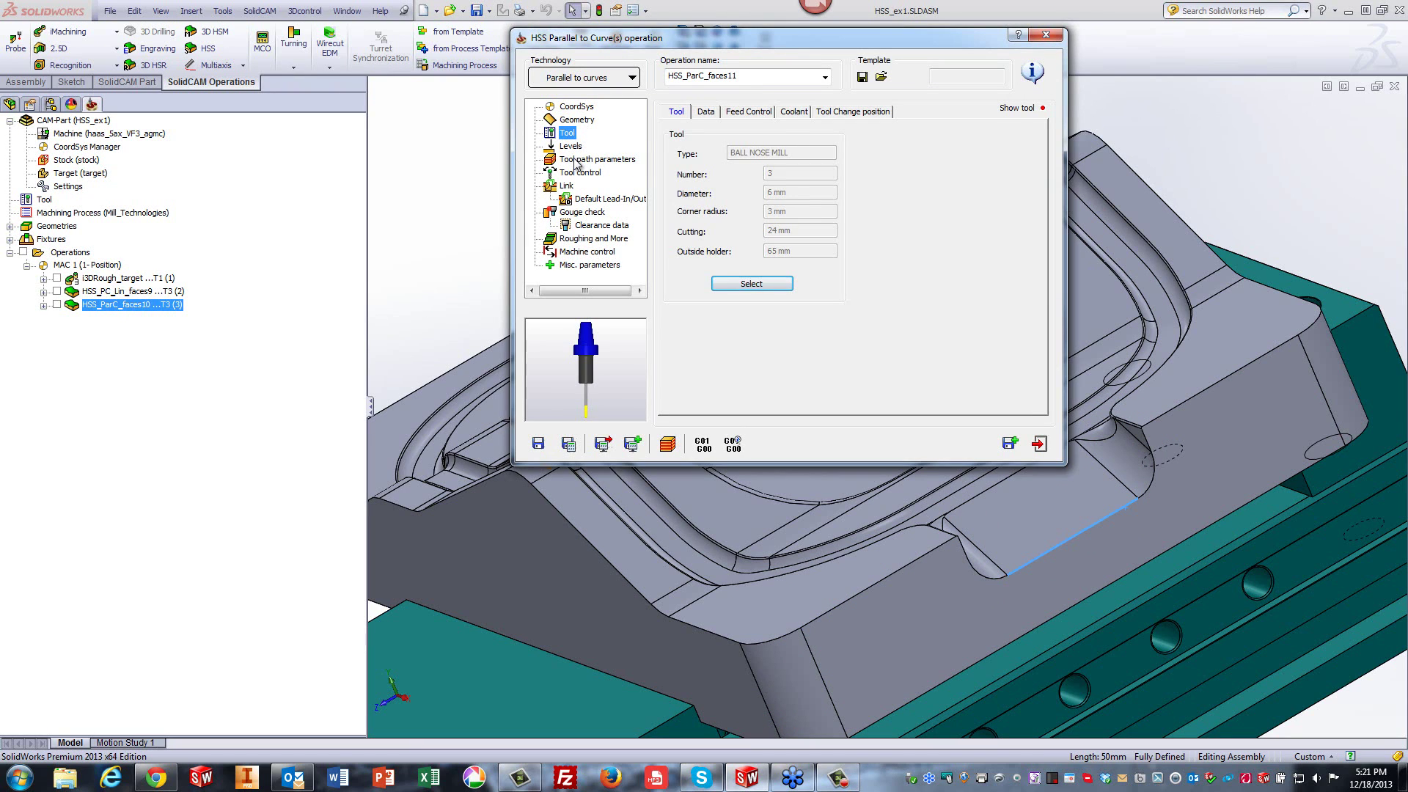
Save and calculate the operation with its tool path parameters, simulate the parallel passes on the notch face, and close the simulation.
left_click(575, 159)
left_click(568, 444)
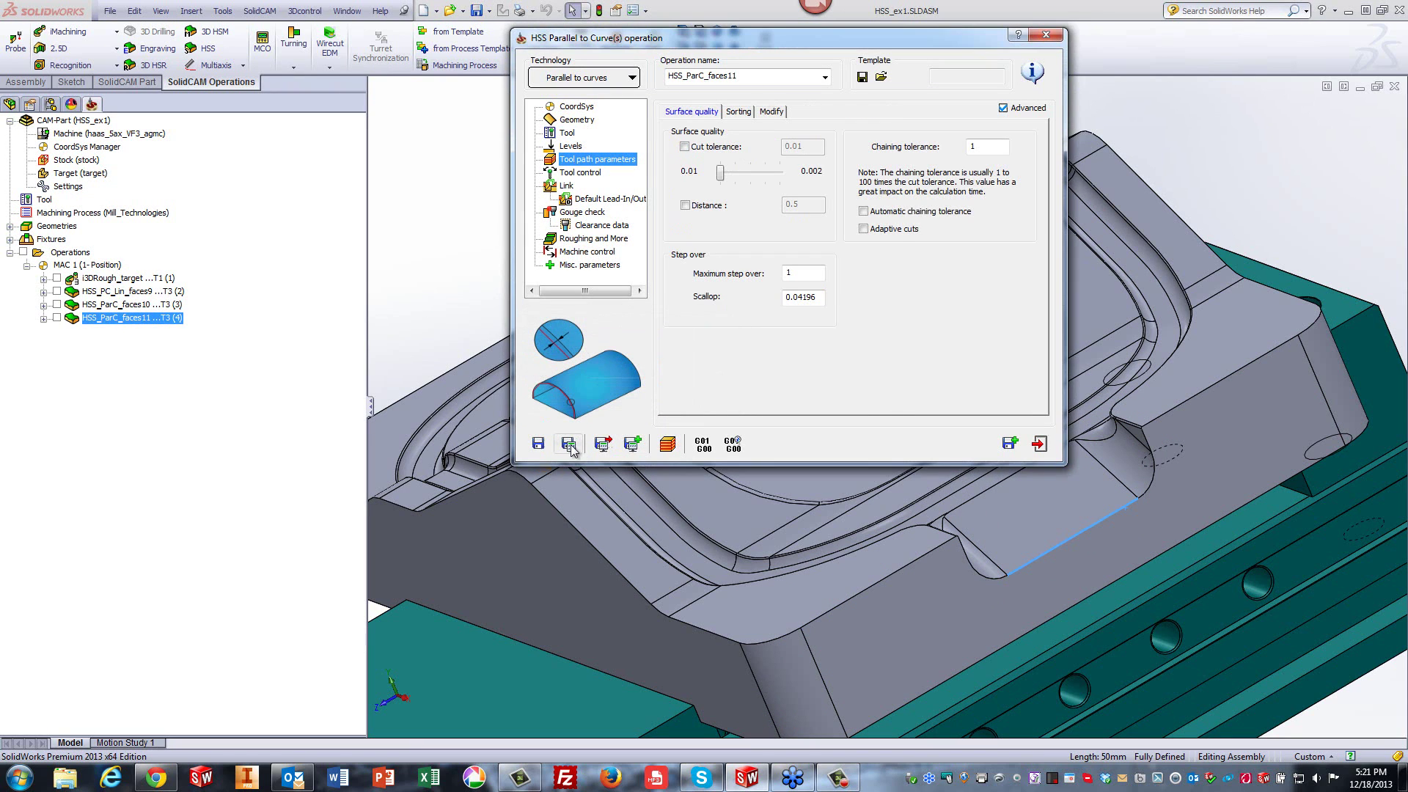
left_click(667, 444)
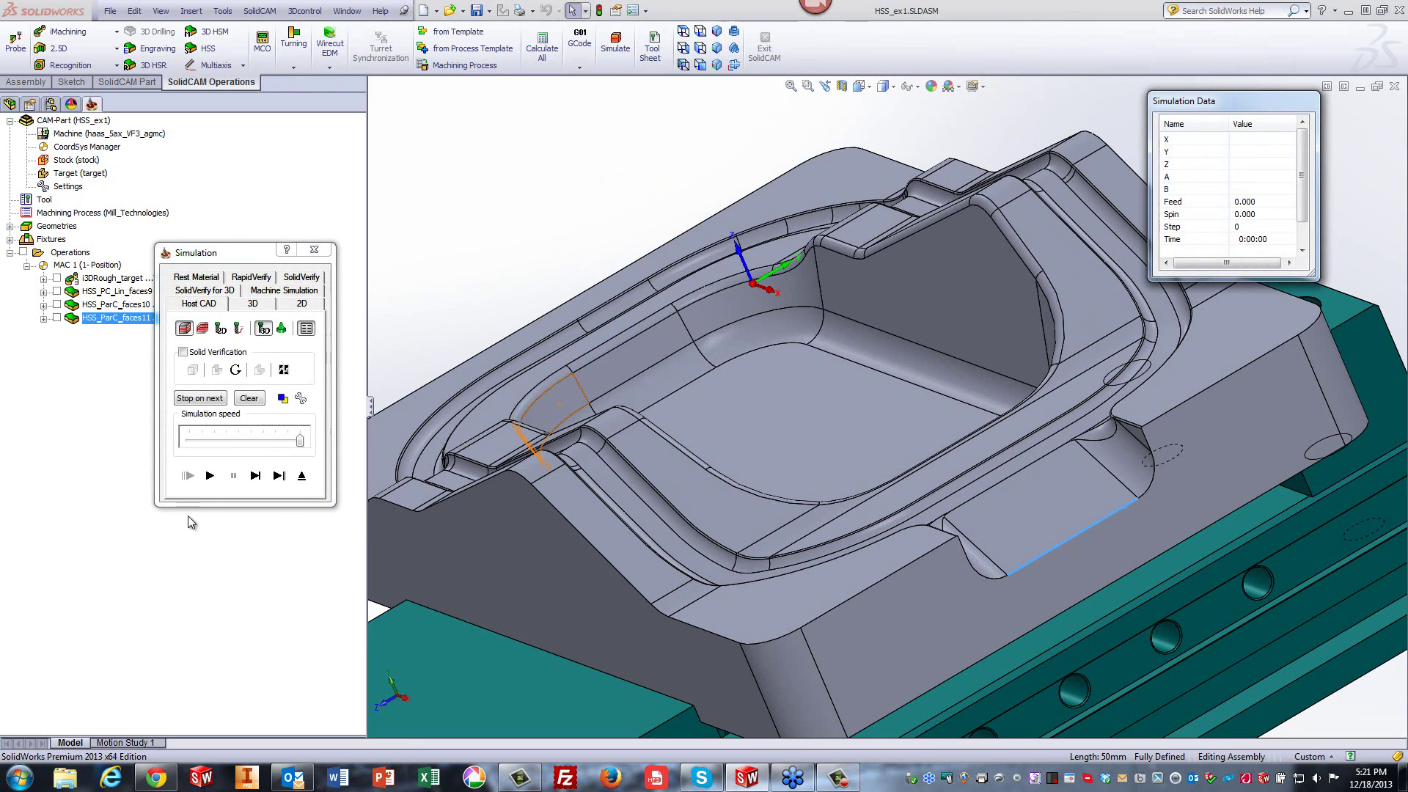
left_click(210, 475)
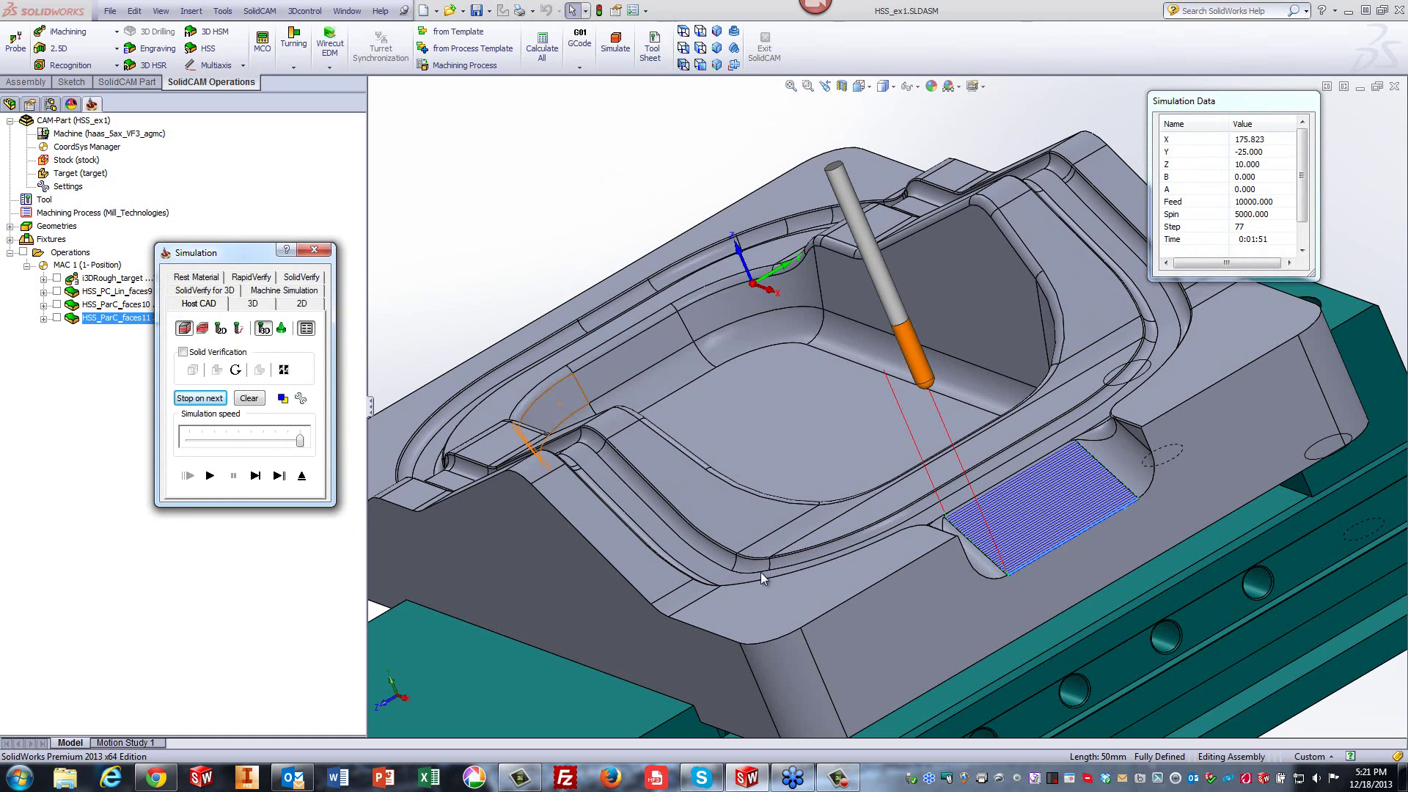
left_click_drag(300, 440, 226, 440)
left_click(217, 478)
left_click(301, 477)
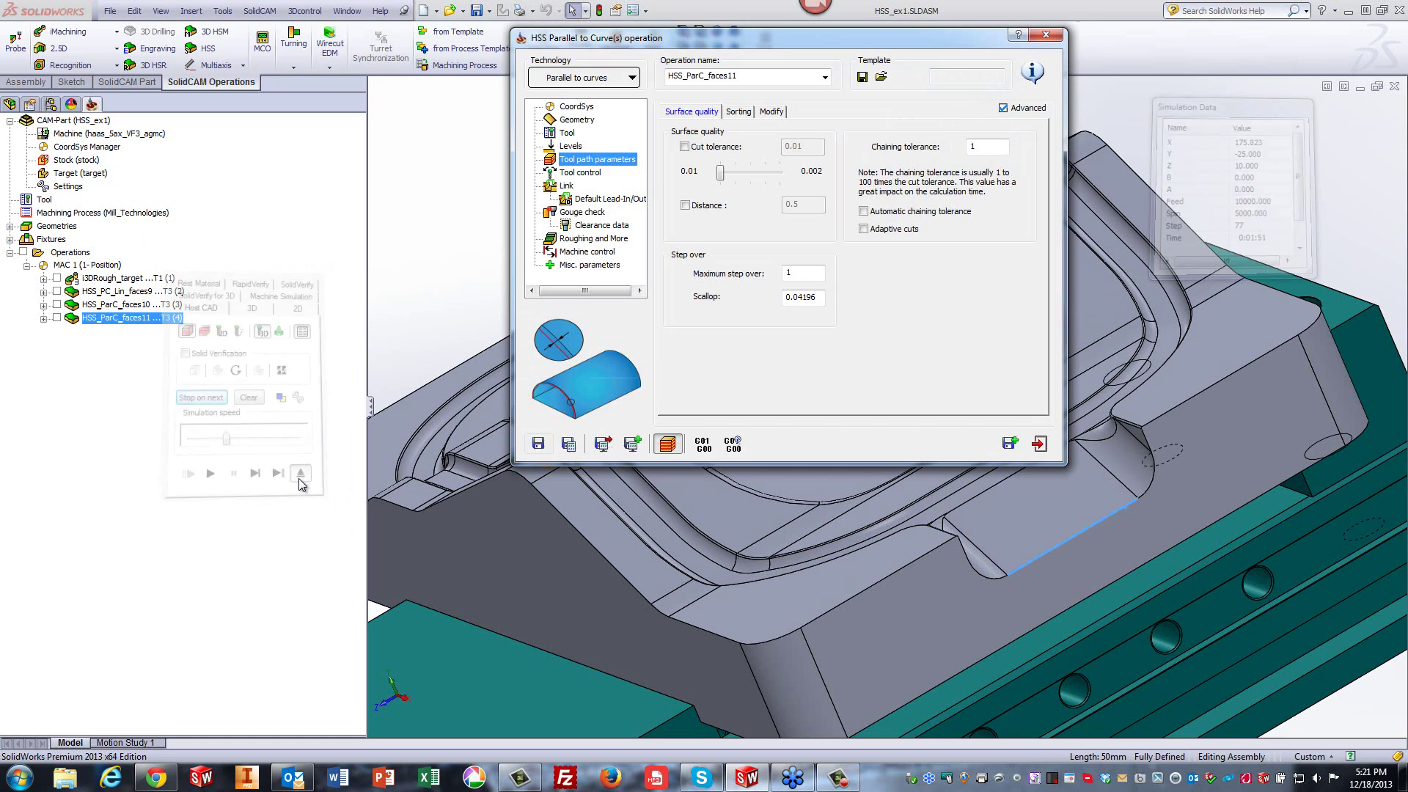
Switch the operation's technology to Perpendicular to Curve and choose contour7, the notch face's lower outer edge, as the lead curve.
left_click(547, 79)
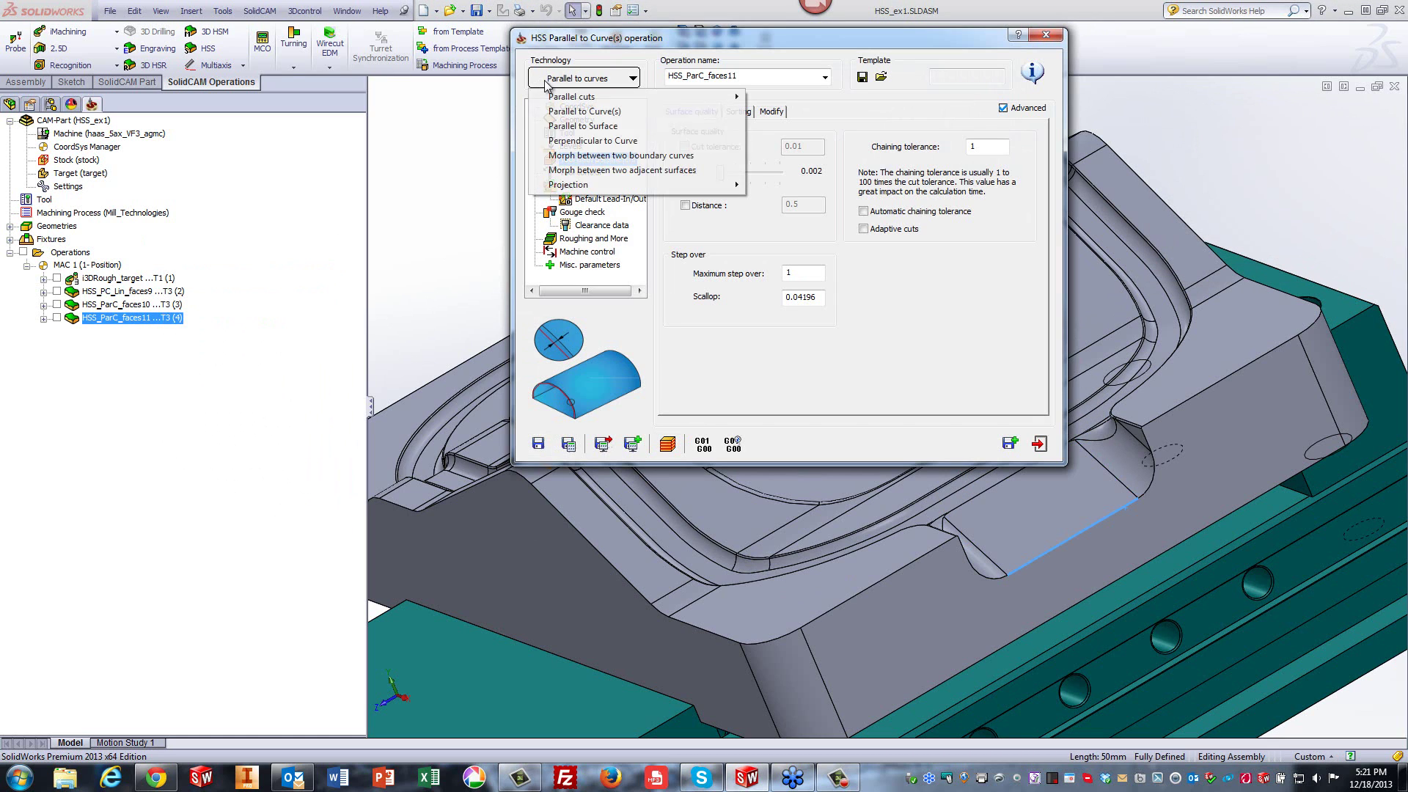
left_click(563, 143)
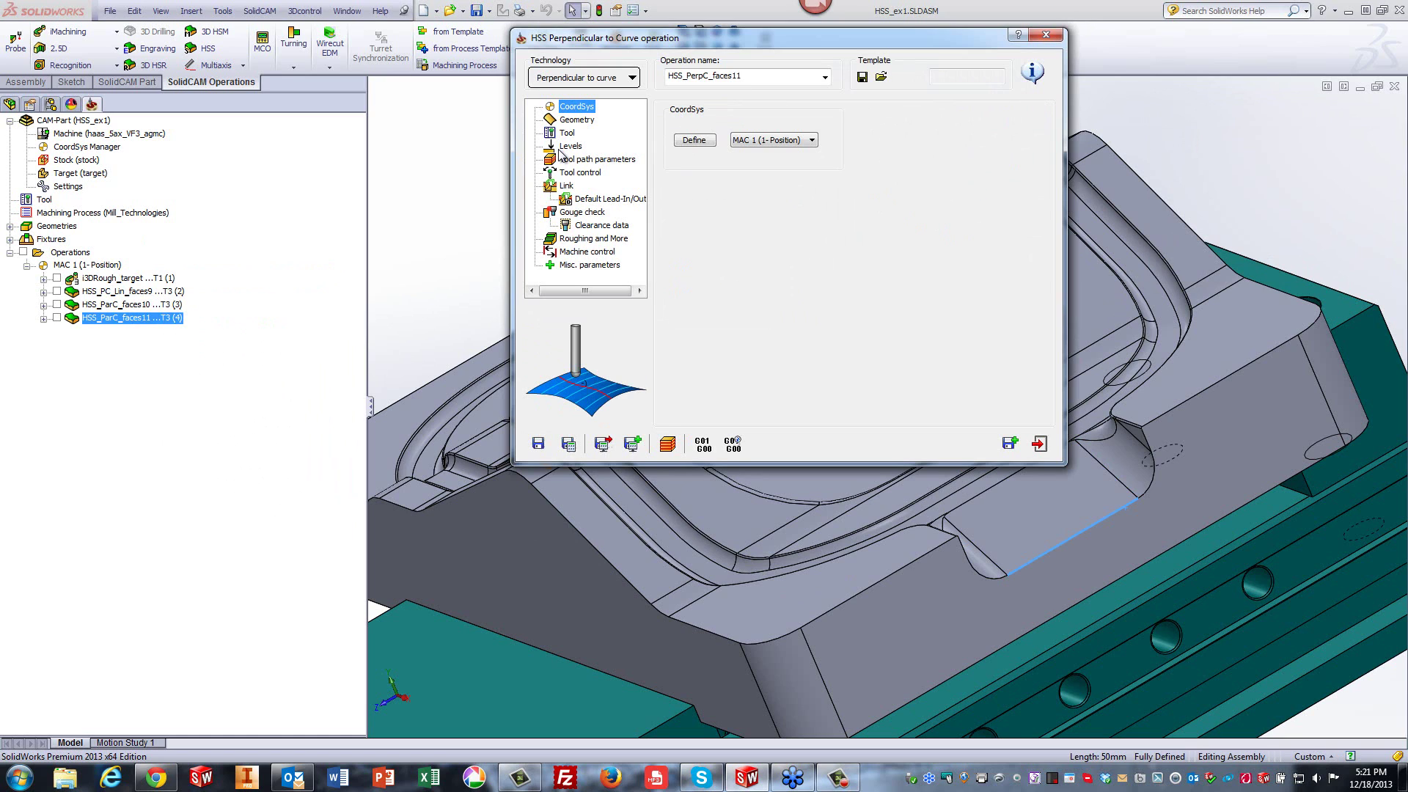
left_click(575, 121)
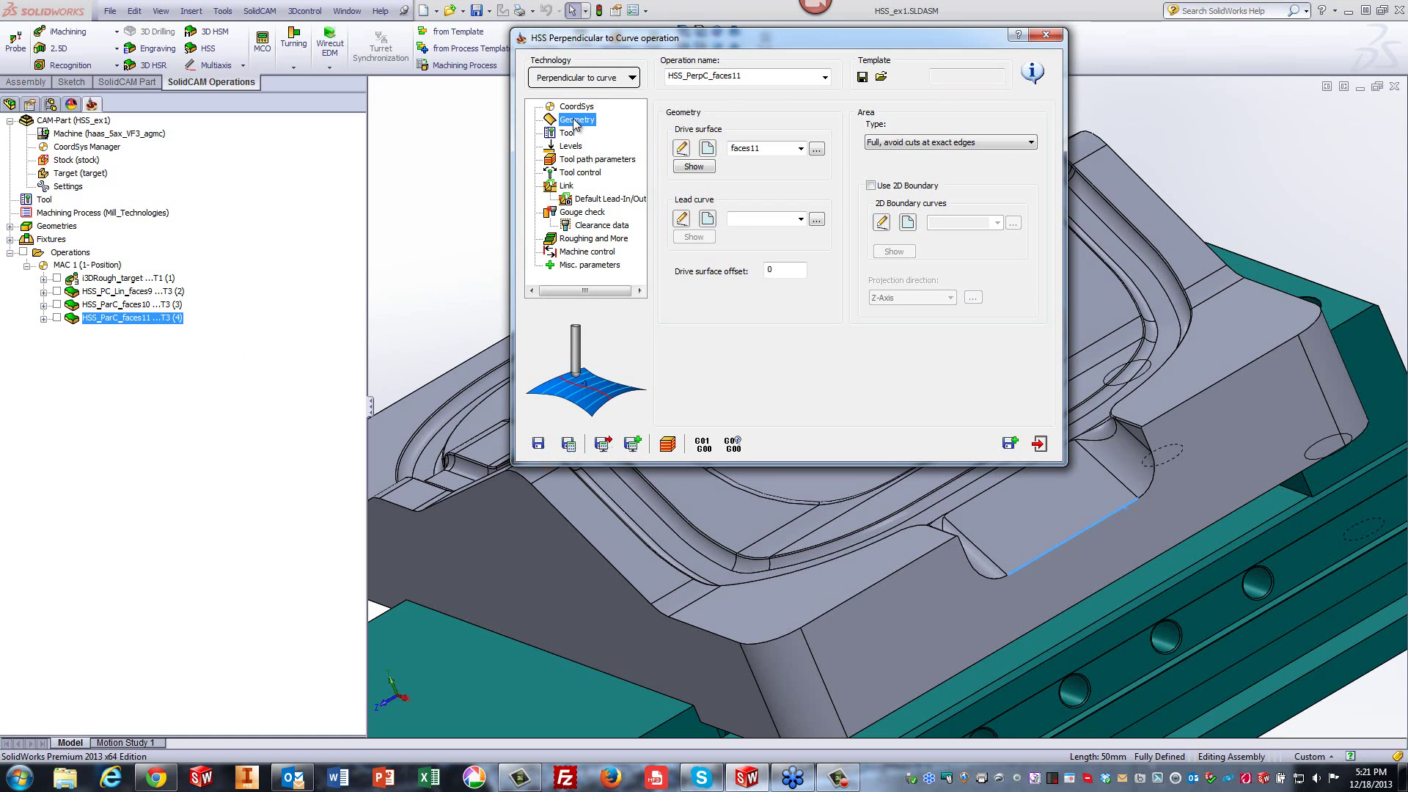
left_click(801, 220)
left_click(801, 220)
left_click(816, 220)
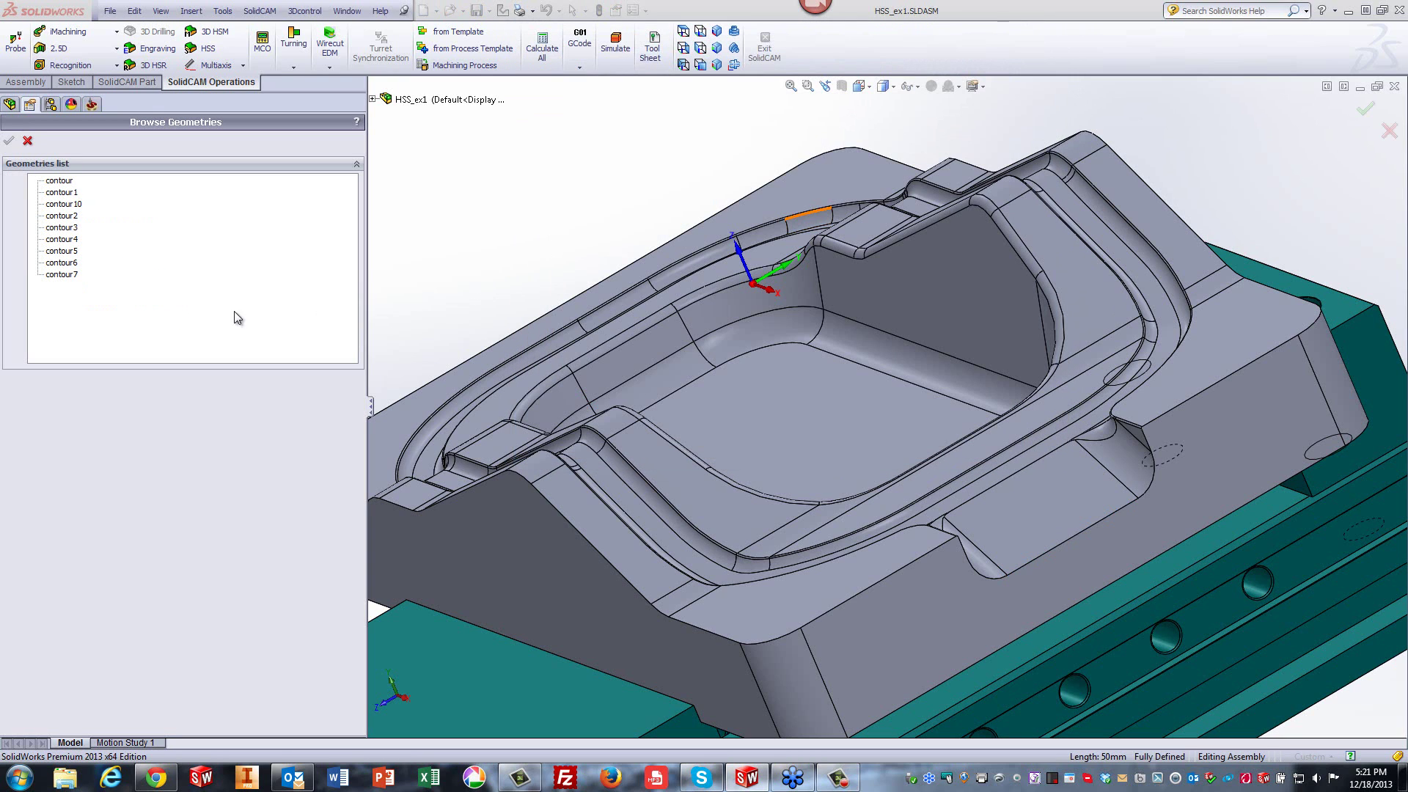
left_click(63, 182)
left_click(65, 202)
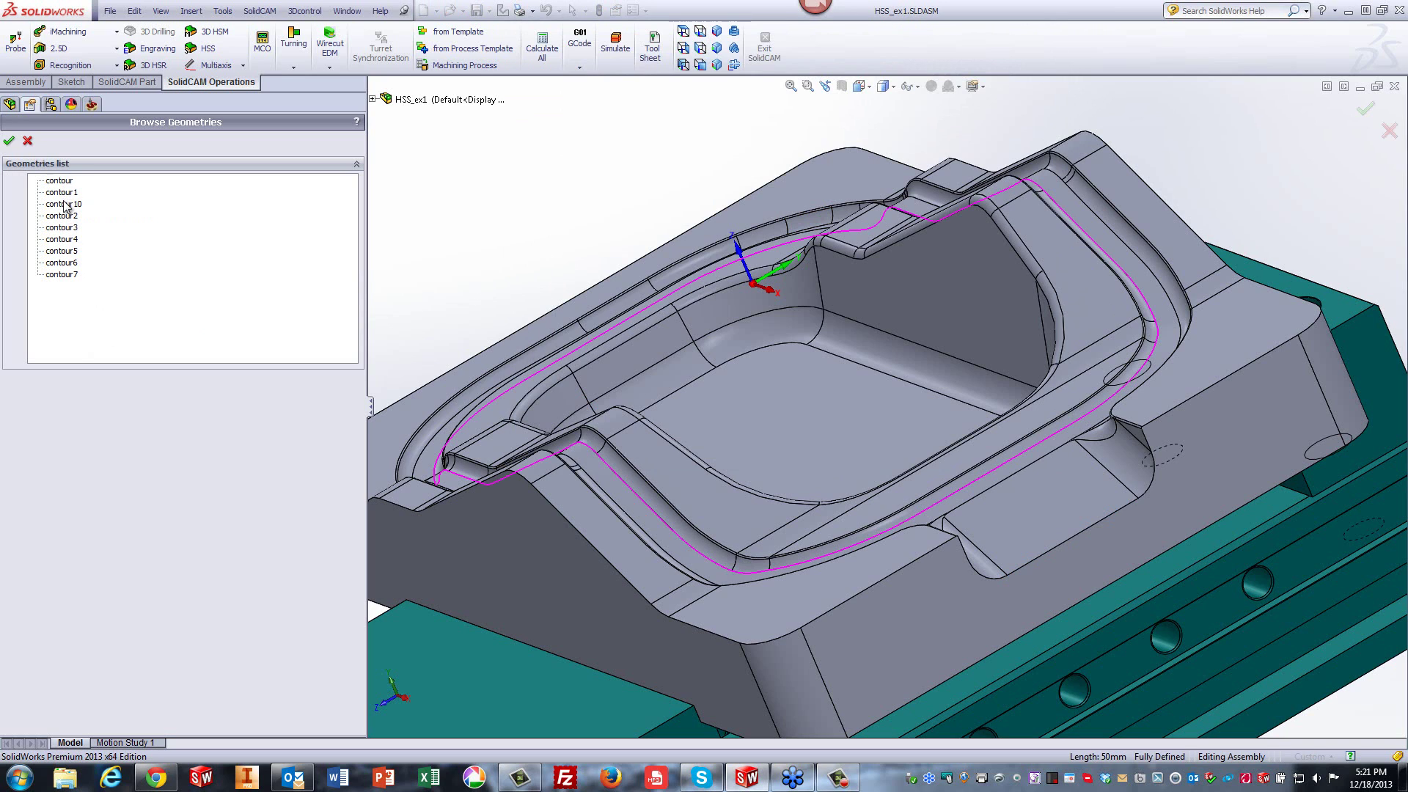
left_click(66, 193)
left_click(66, 204)
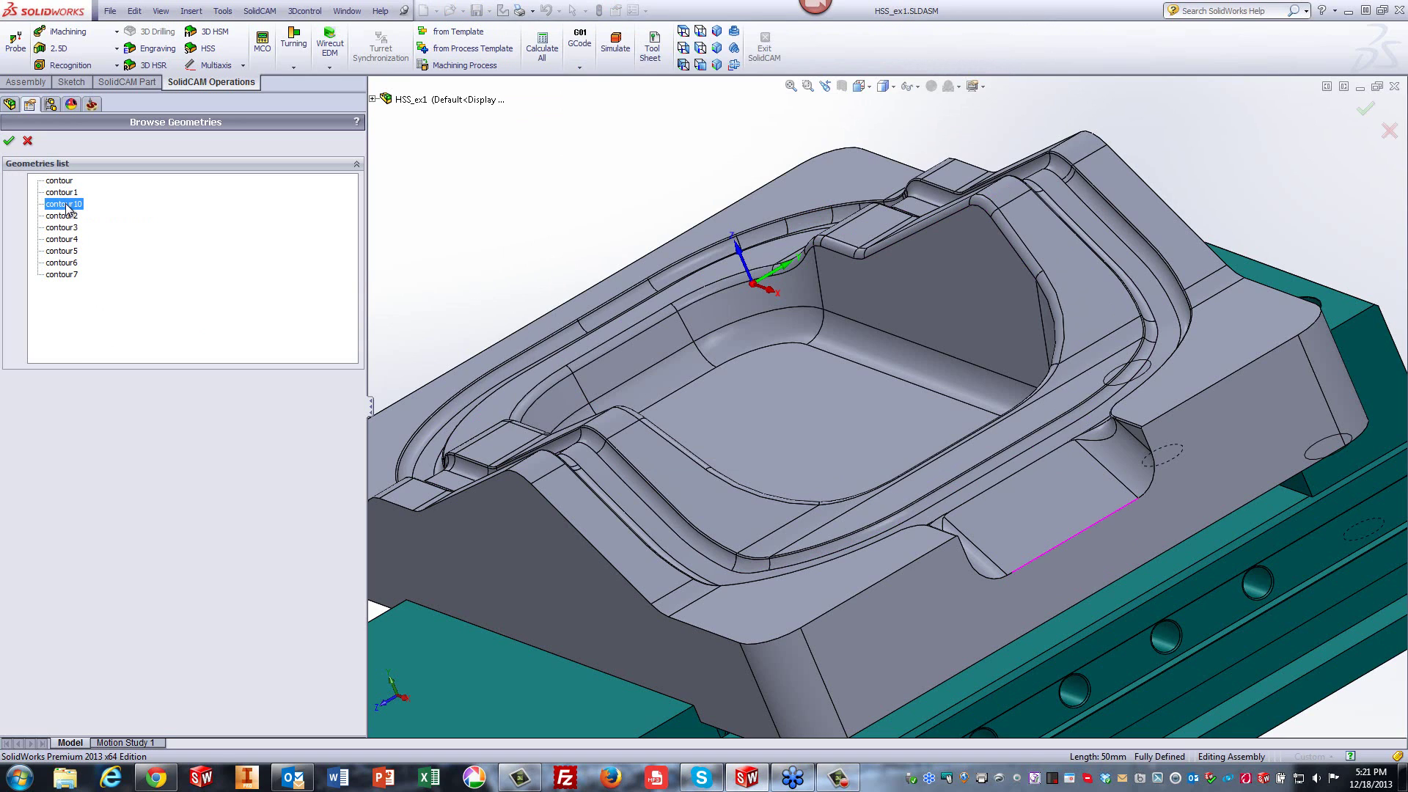
left_click(62, 274)
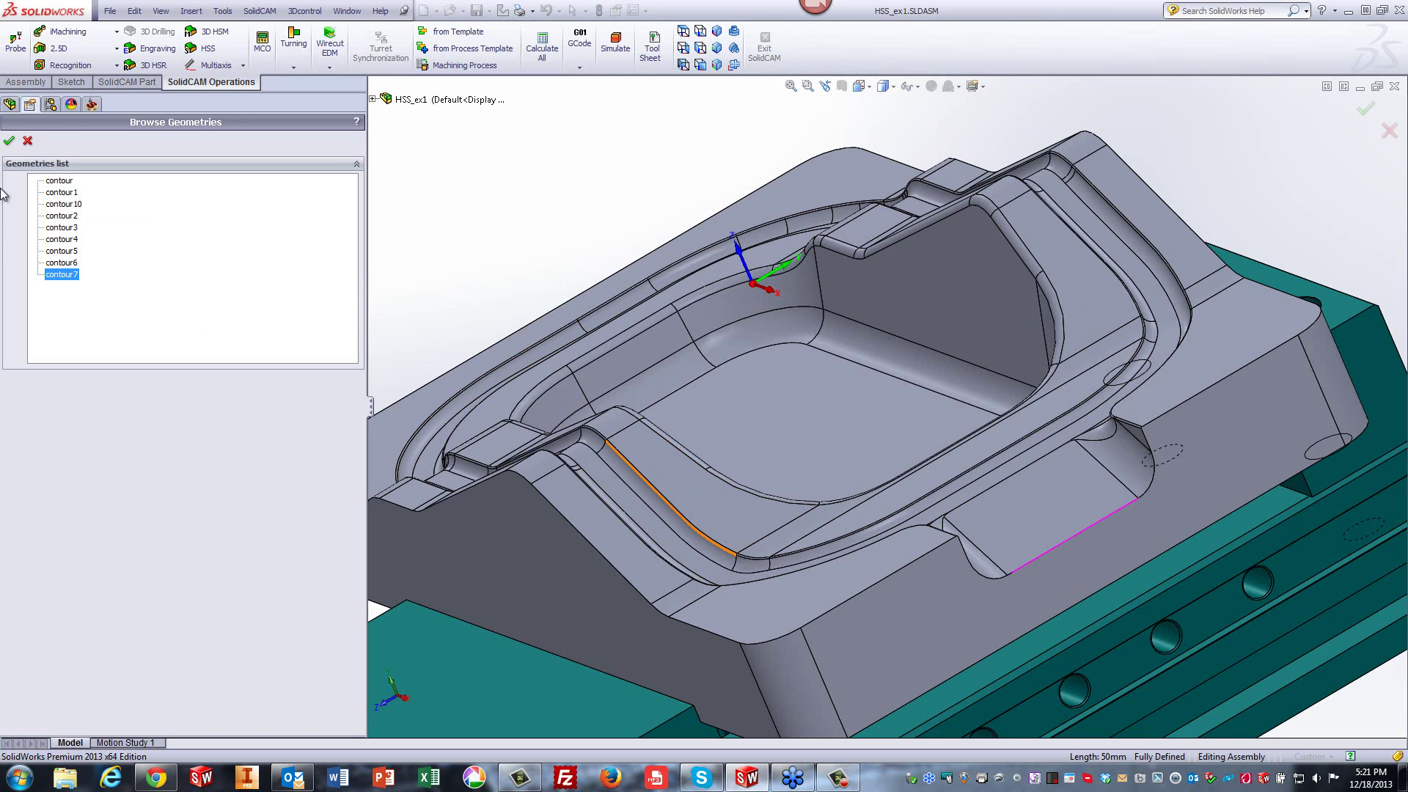
left_click(9, 140)
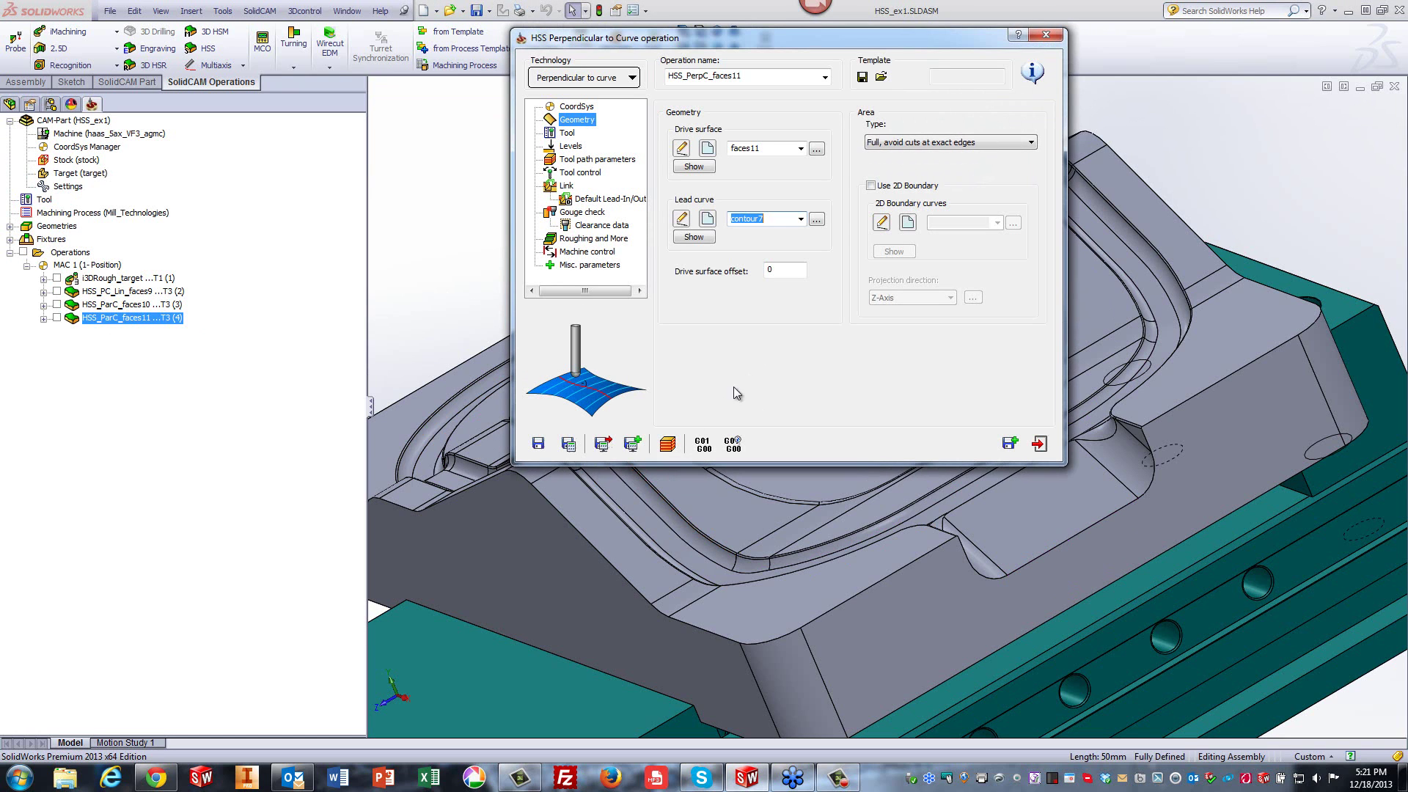
Save and calculate the Perpendicular to Curve operation, simulate it, inspect the pass direction on the notch face, and close the simulation.
left_click(568, 443)
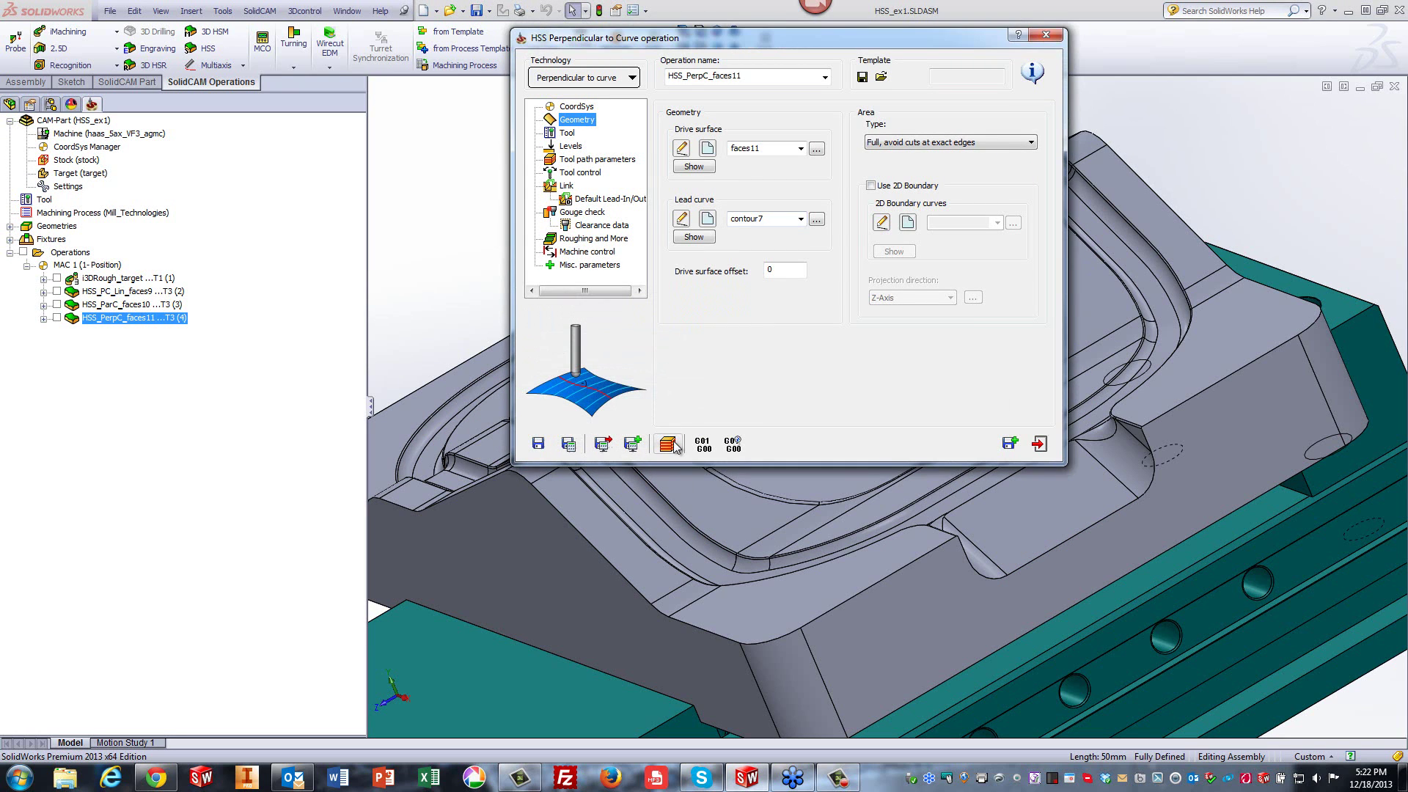
left_click(667, 444)
left_click(212, 477)
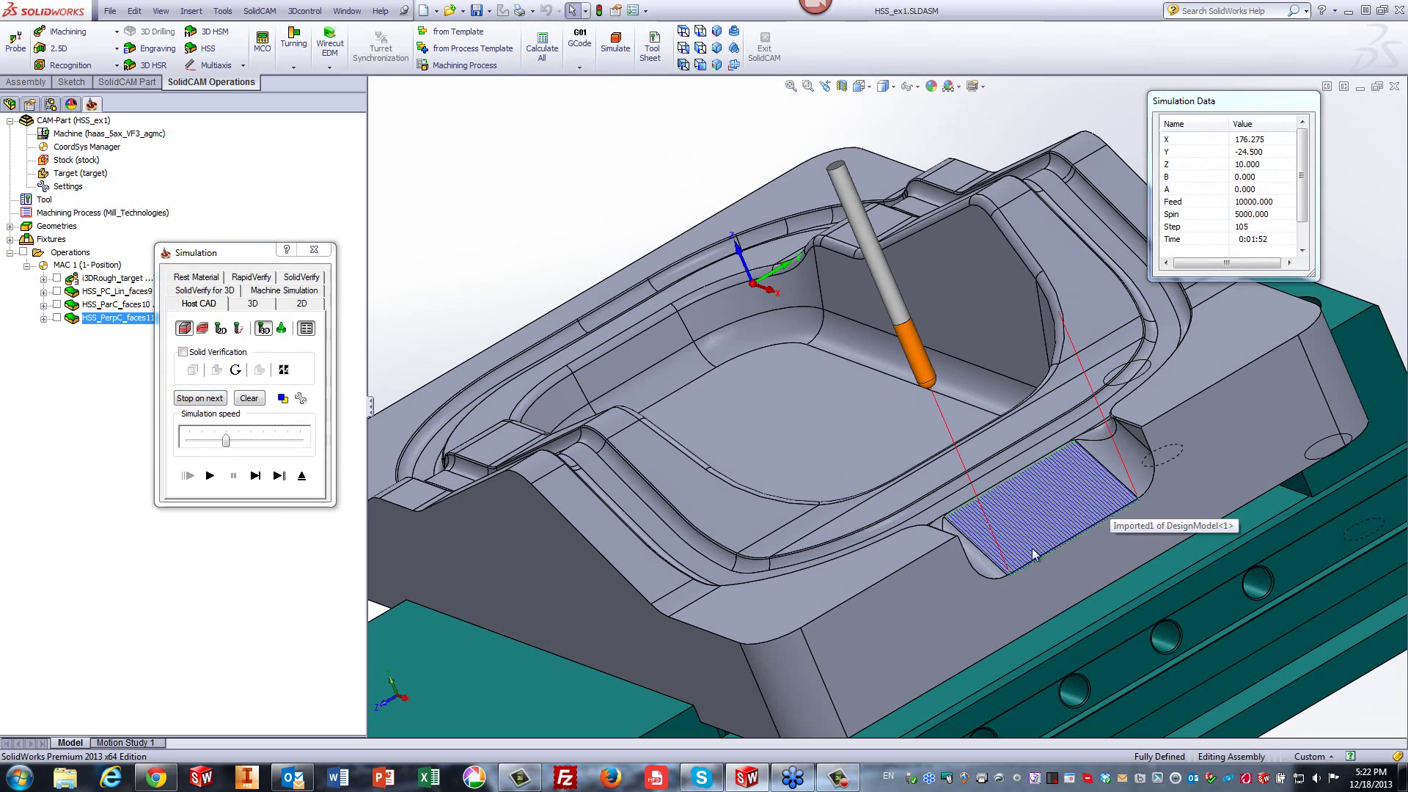
middle_click_drag(1093, 516, 1125, 433)
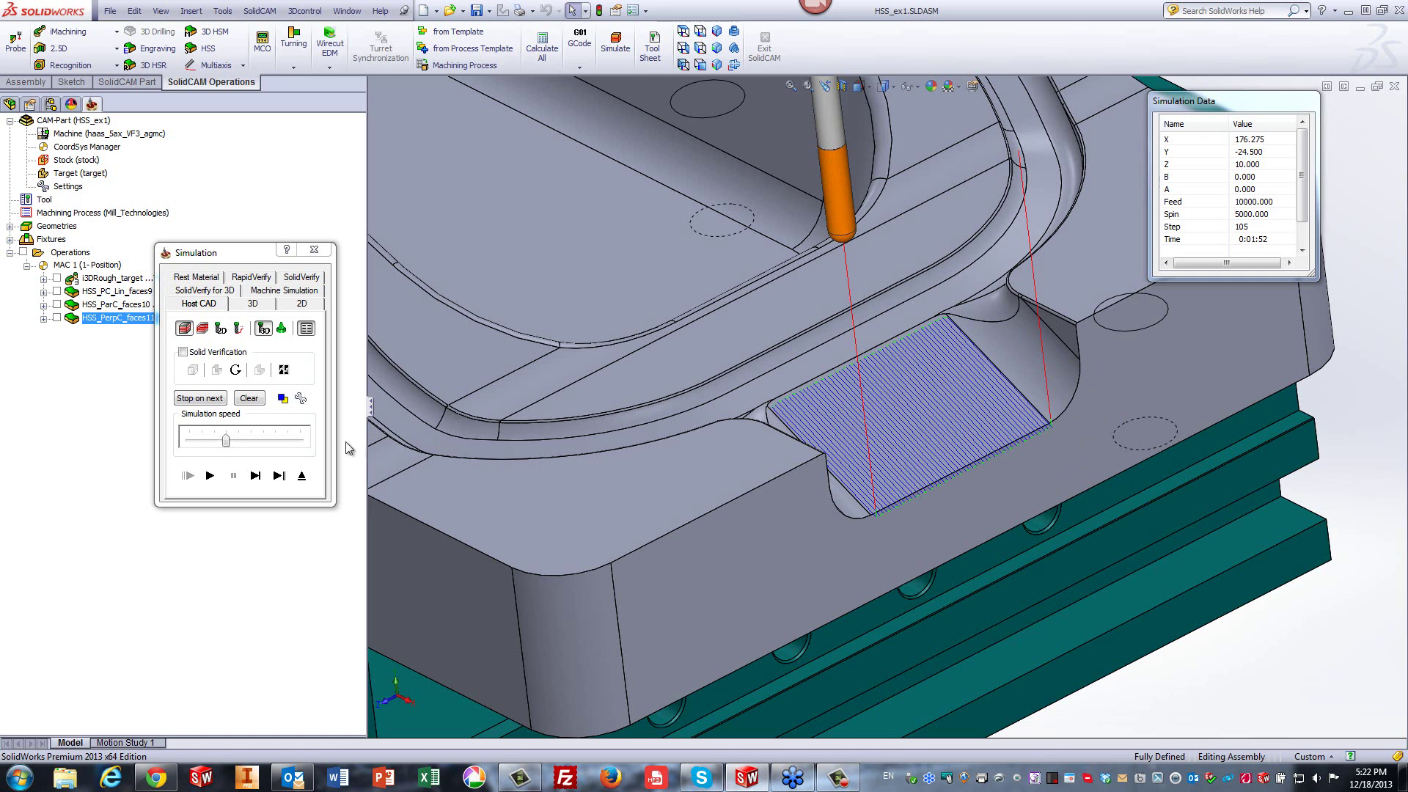
left_click(303, 477)
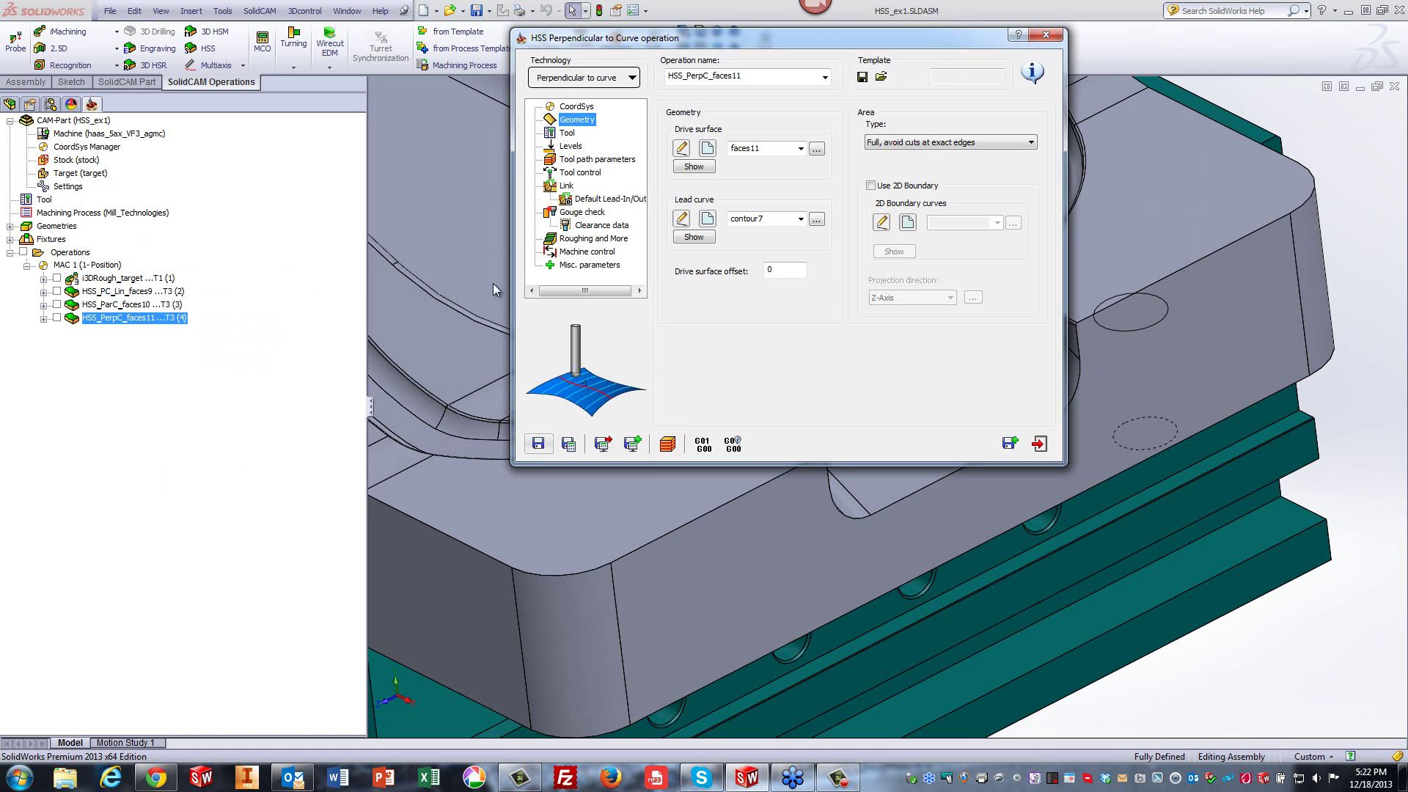
Set the Perpendicular to Curve operation's first entry to Use Lead-In.
left_click(567, 185)
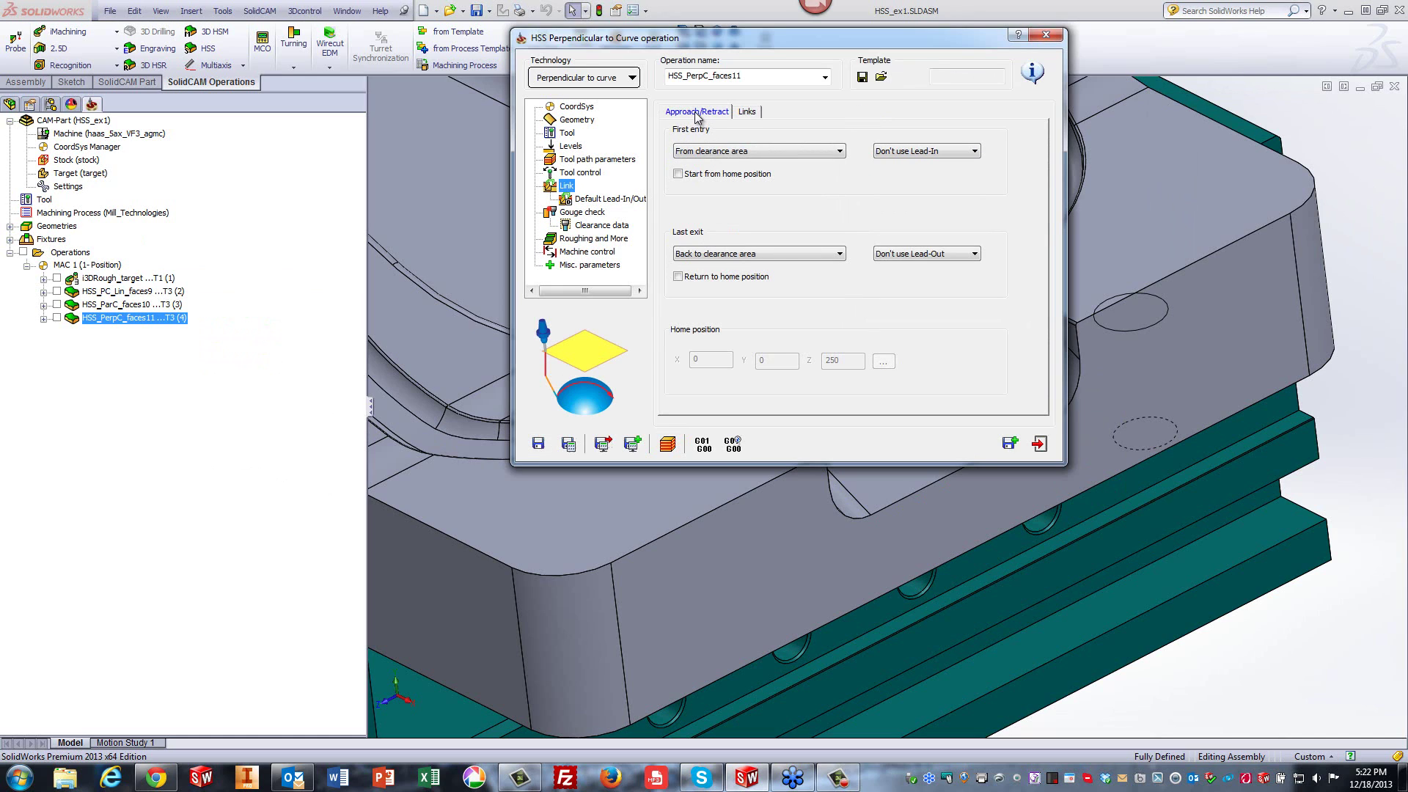
left_click(929, 154)
left_click(901, 163)
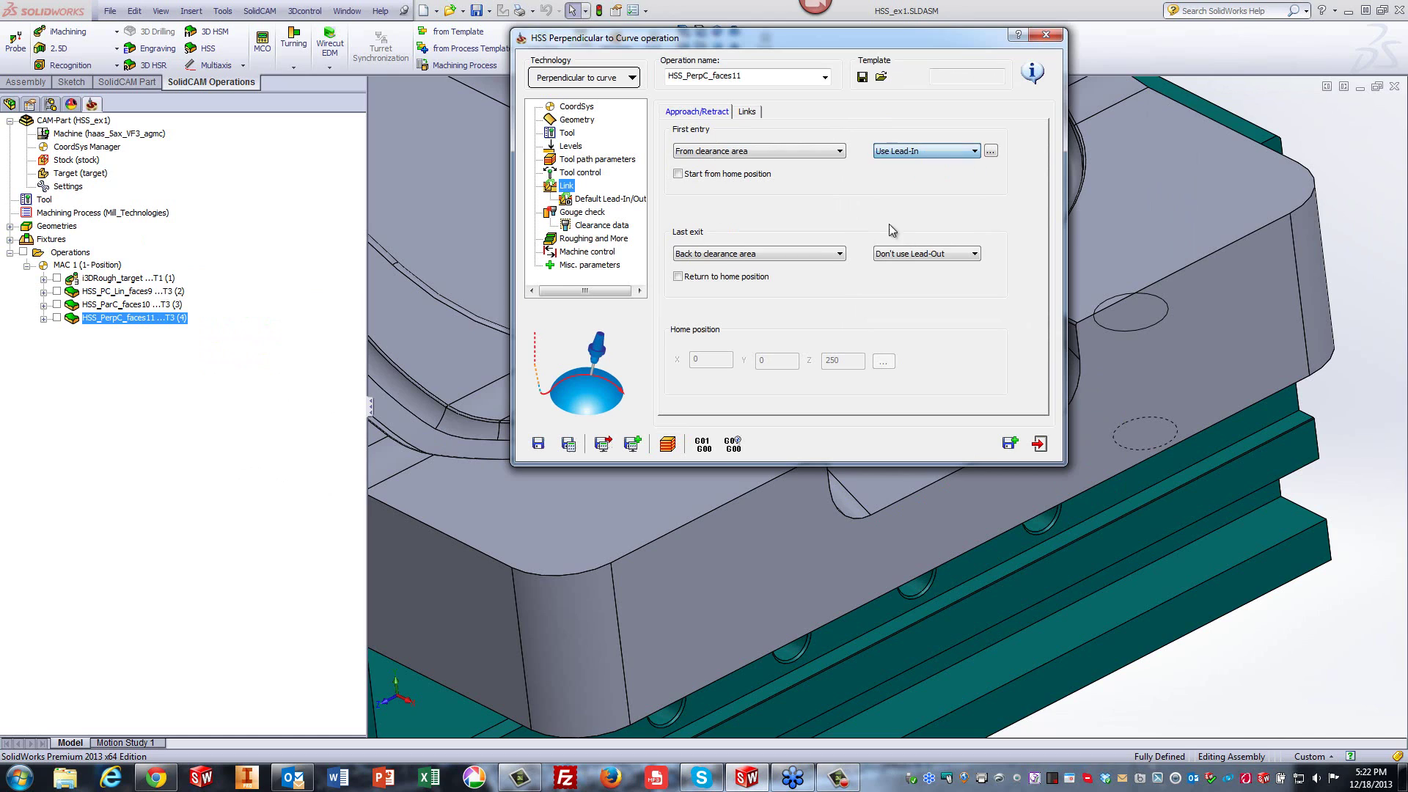
Set the last exit to Use Lead-Out, and replace the default lead-in with a Vertical tang. arc.
left_click(884, 255)
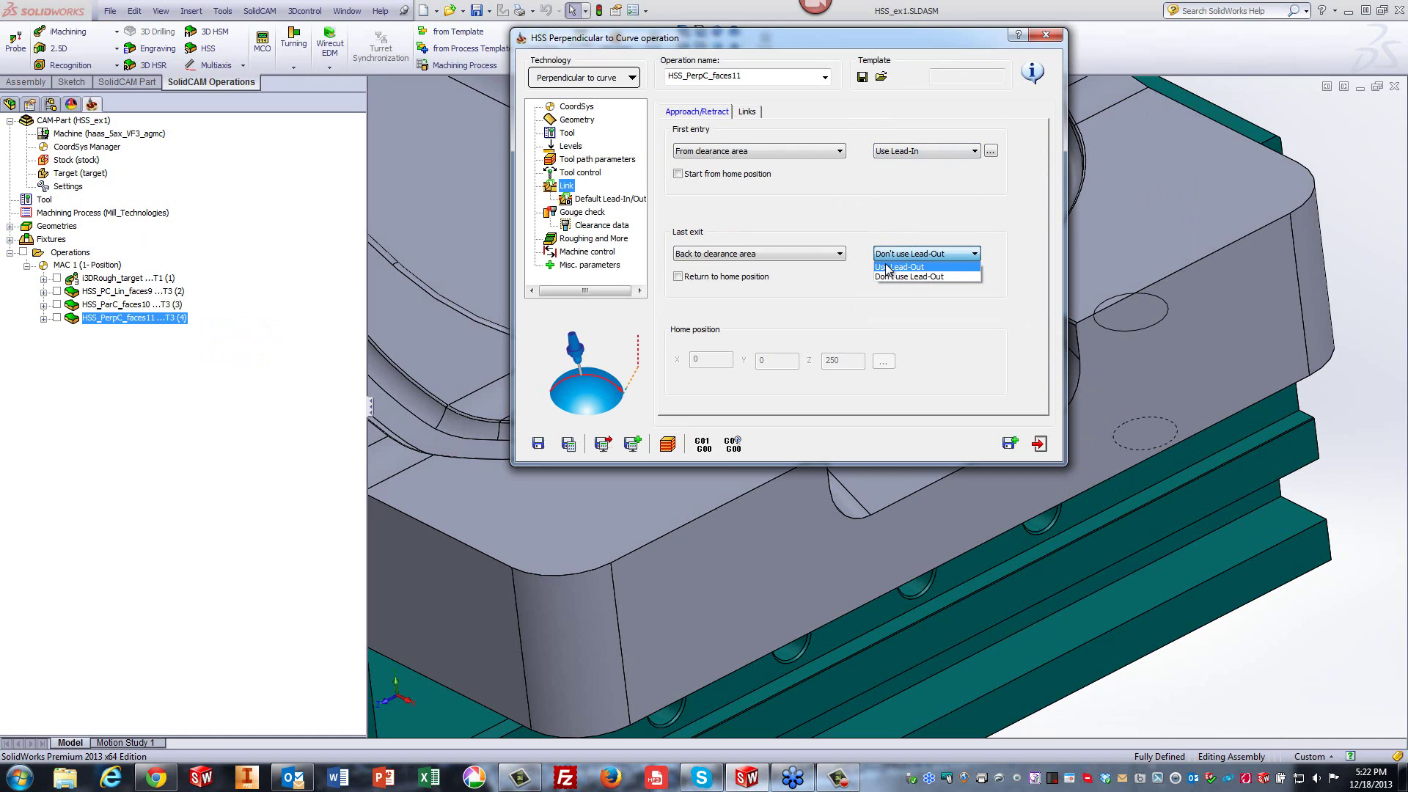
left_click(887, 266)
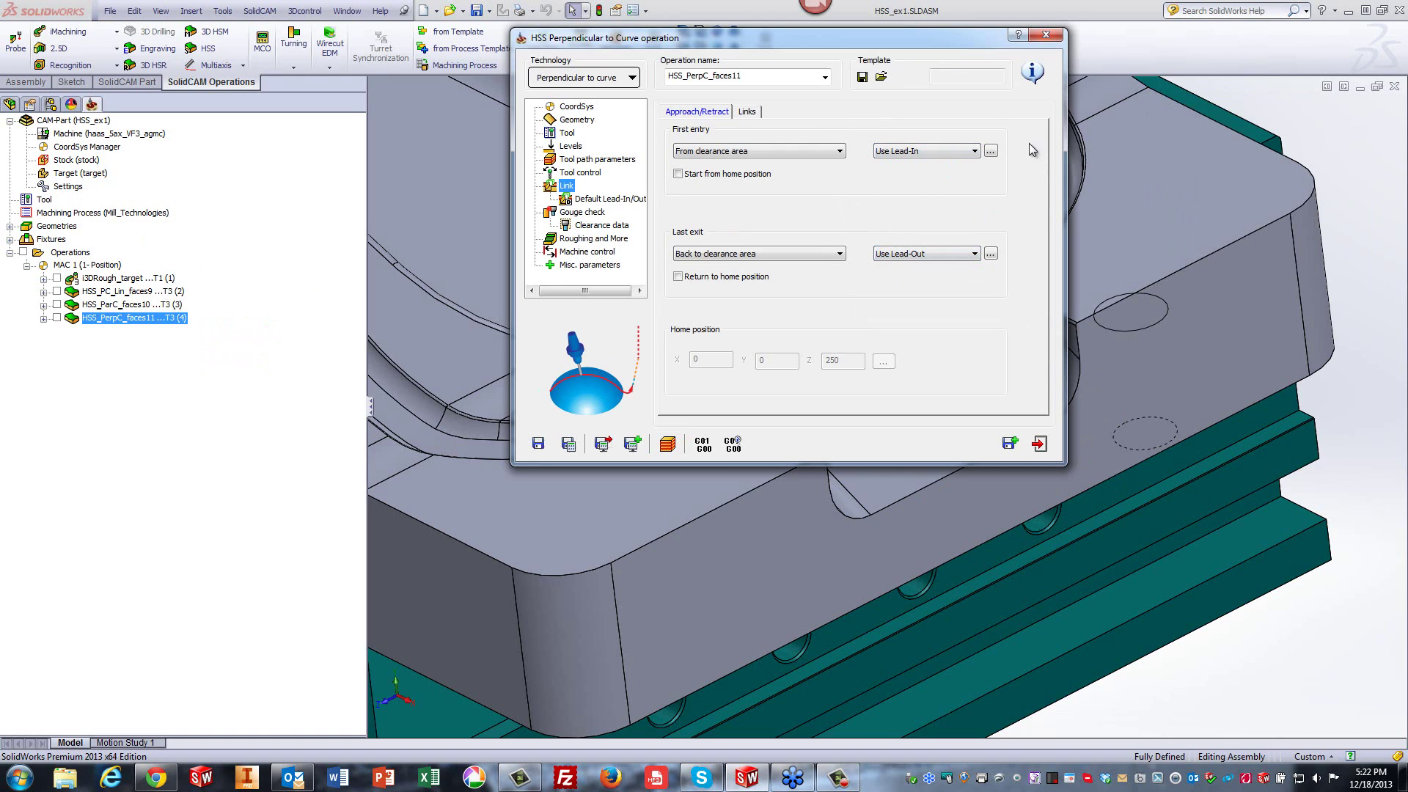
left_click(990, 151)
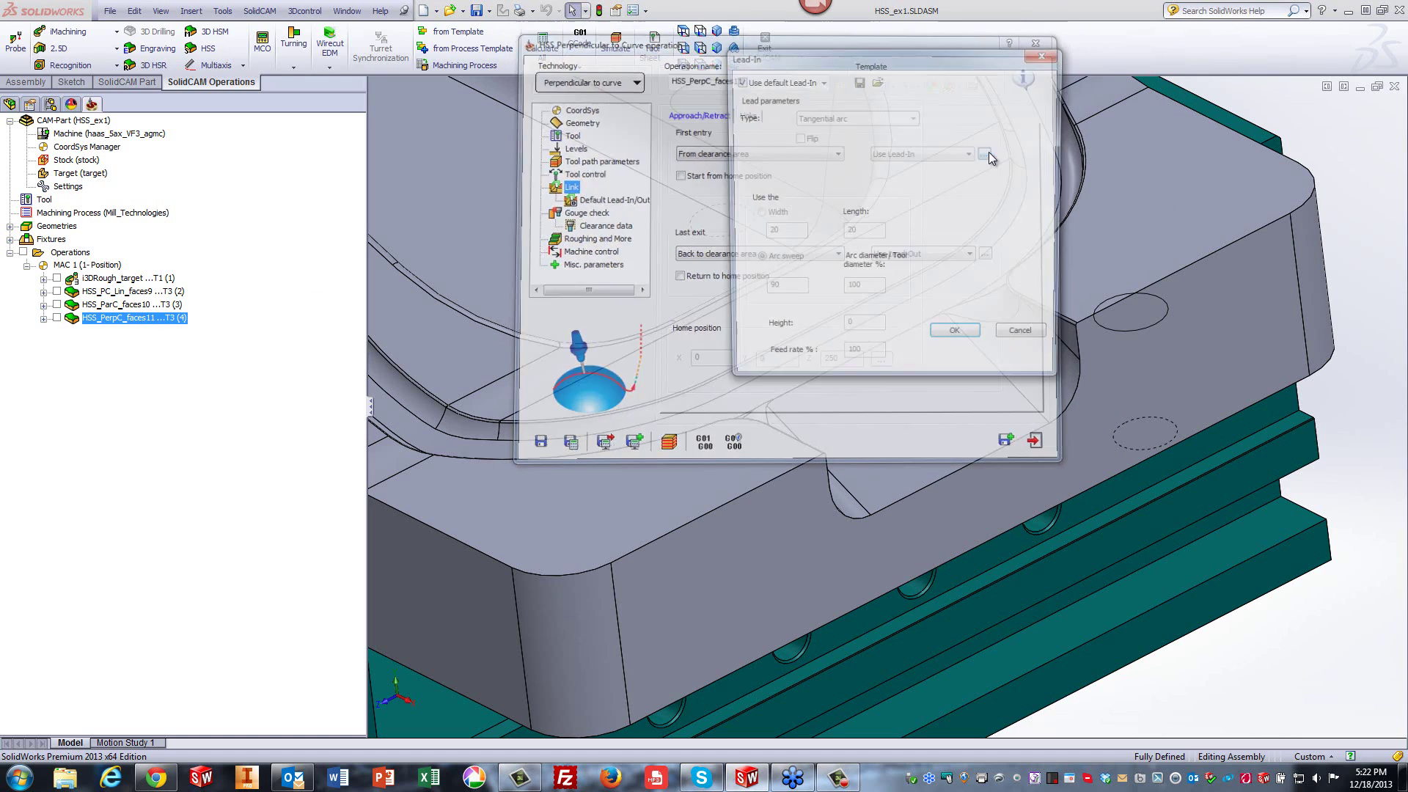
left_click(738, 82)
left_click(815, 119)
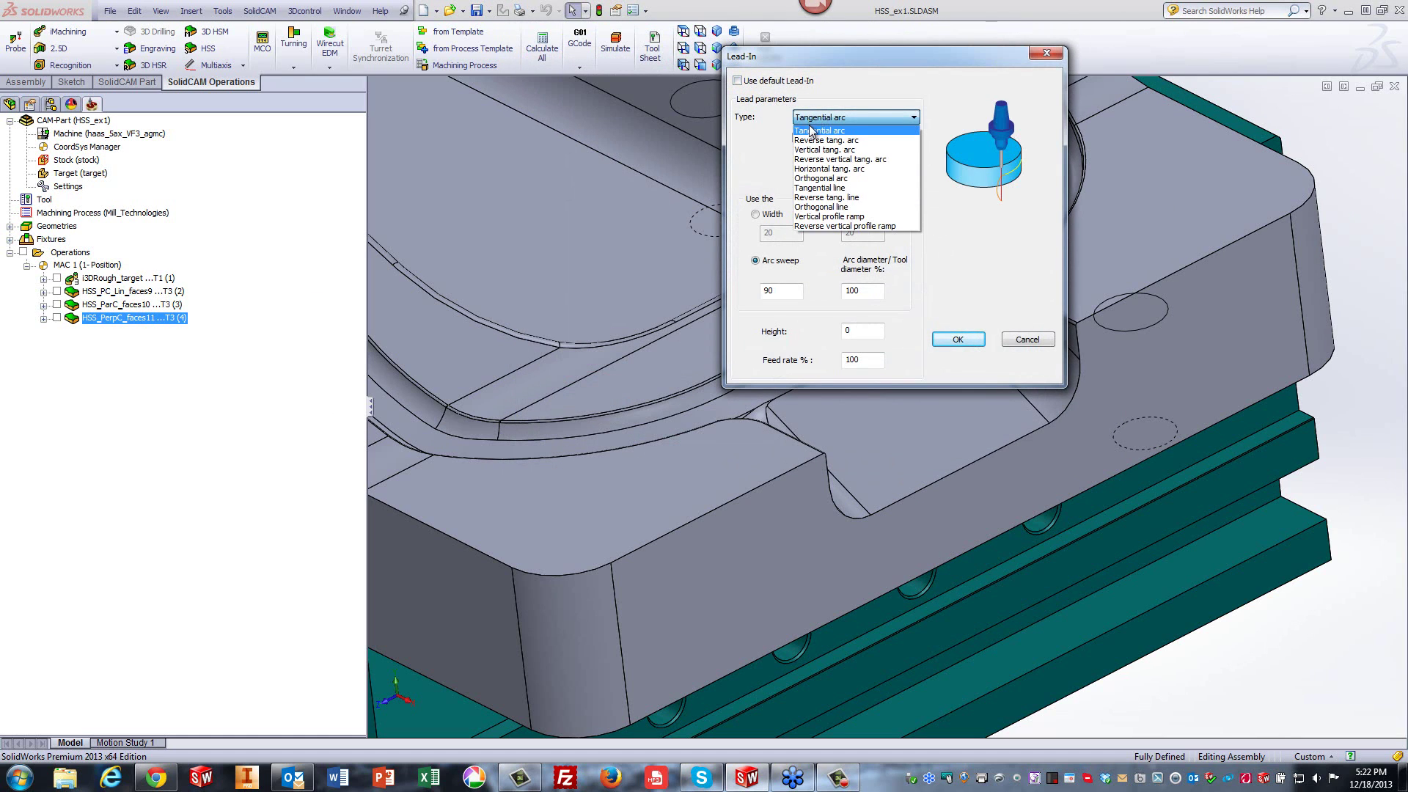
left_click(816, 150)
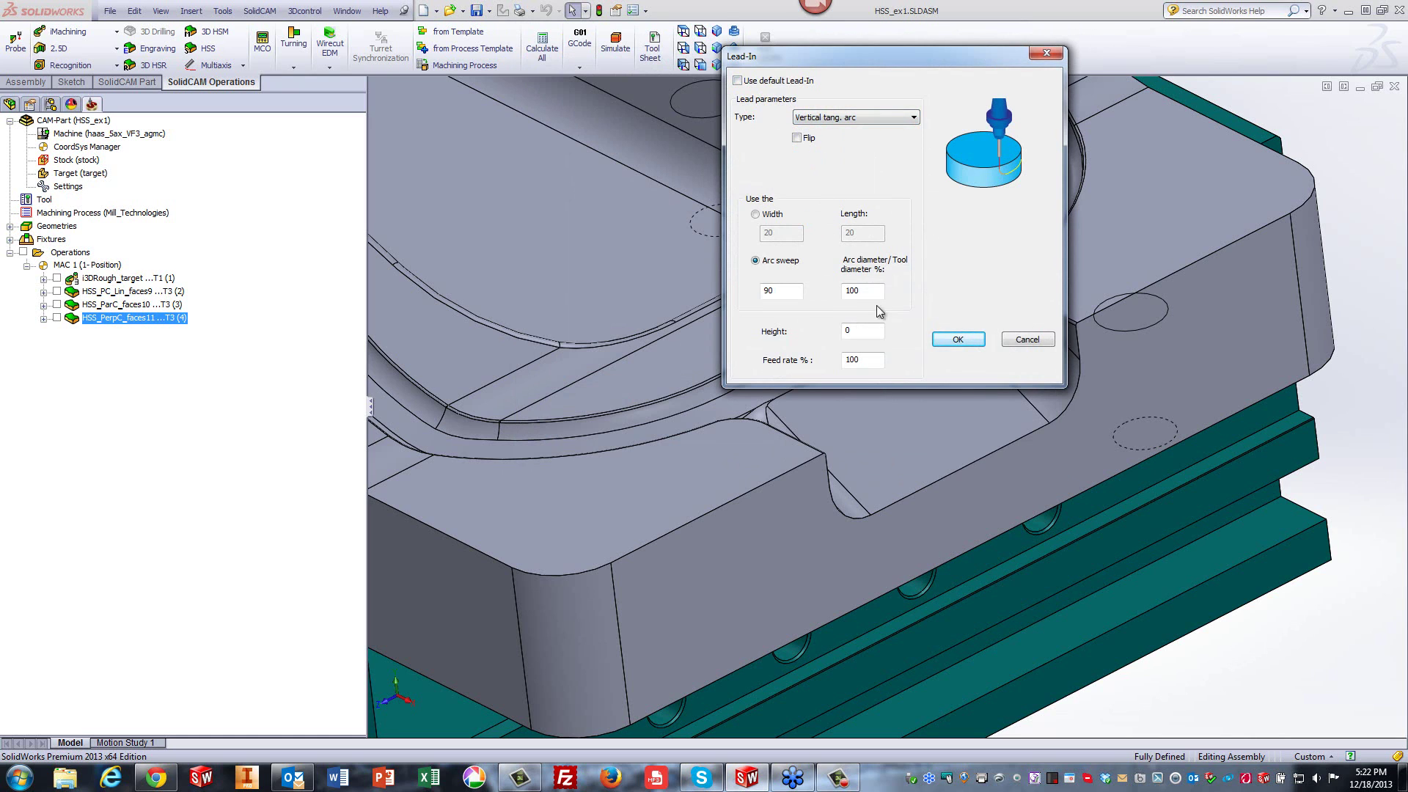
left_click(948, 341)
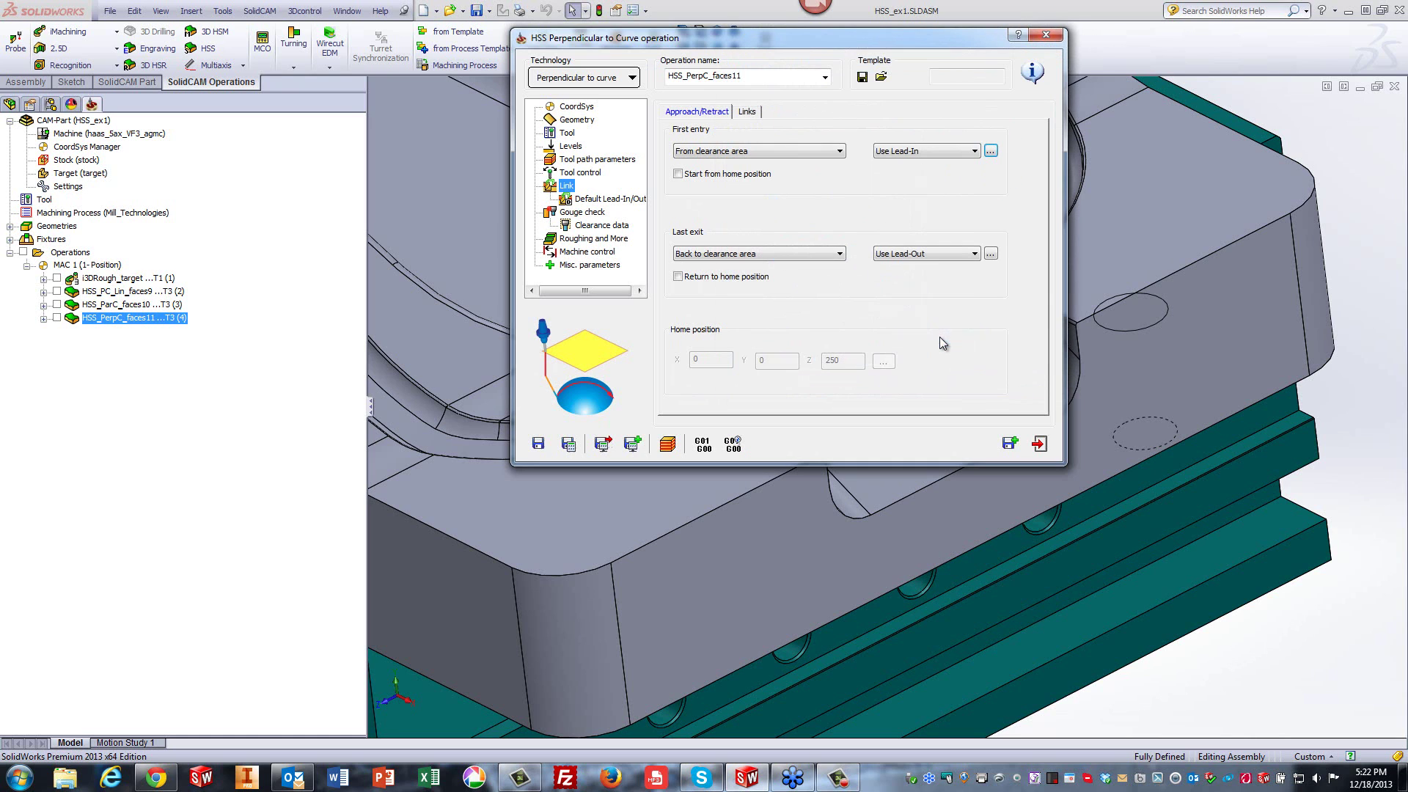
Turn off the default lead-out for the last exit and set its type to Vertical tang. arc.
left_click(990, 254)
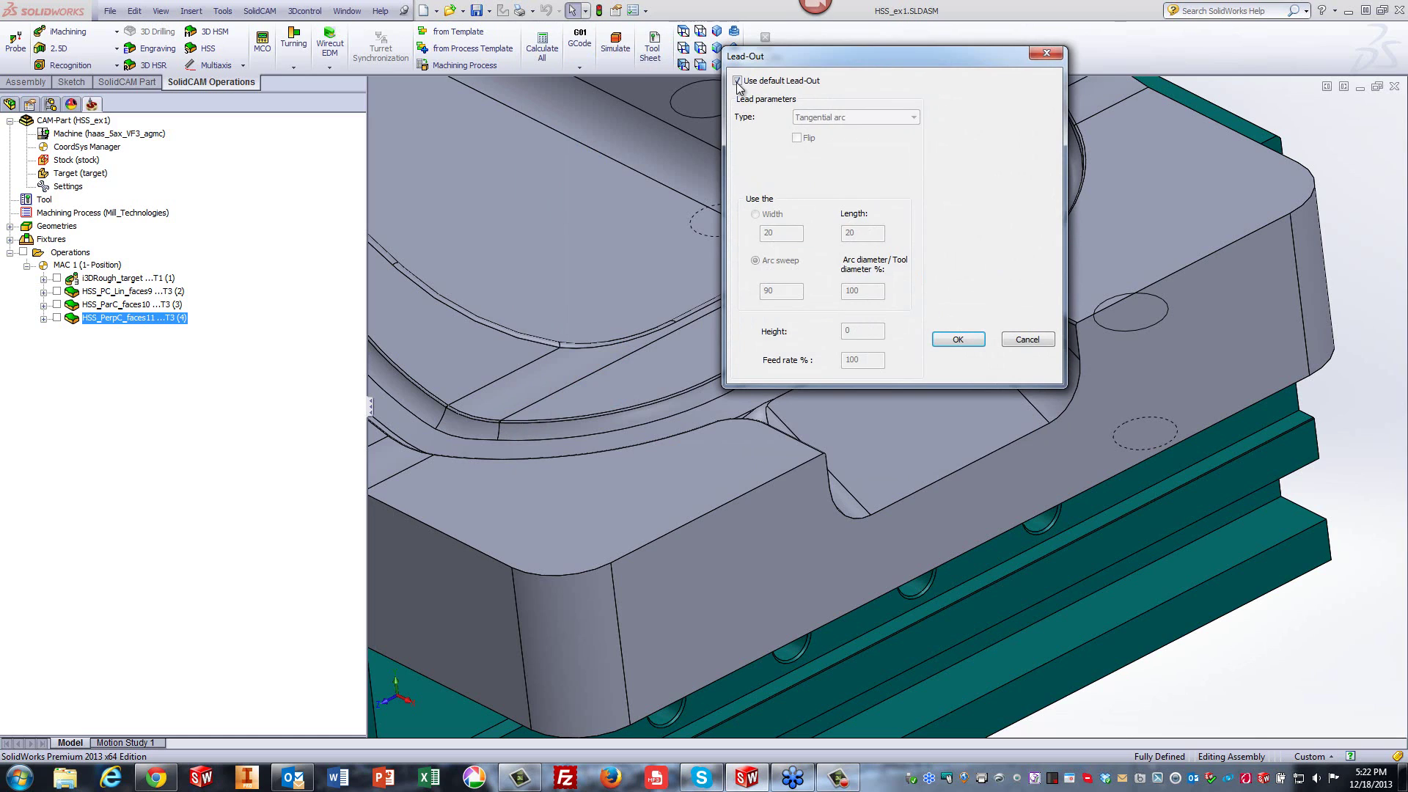
left_click(737, 81)
left_click(738, 81)
left_click(821, 119)
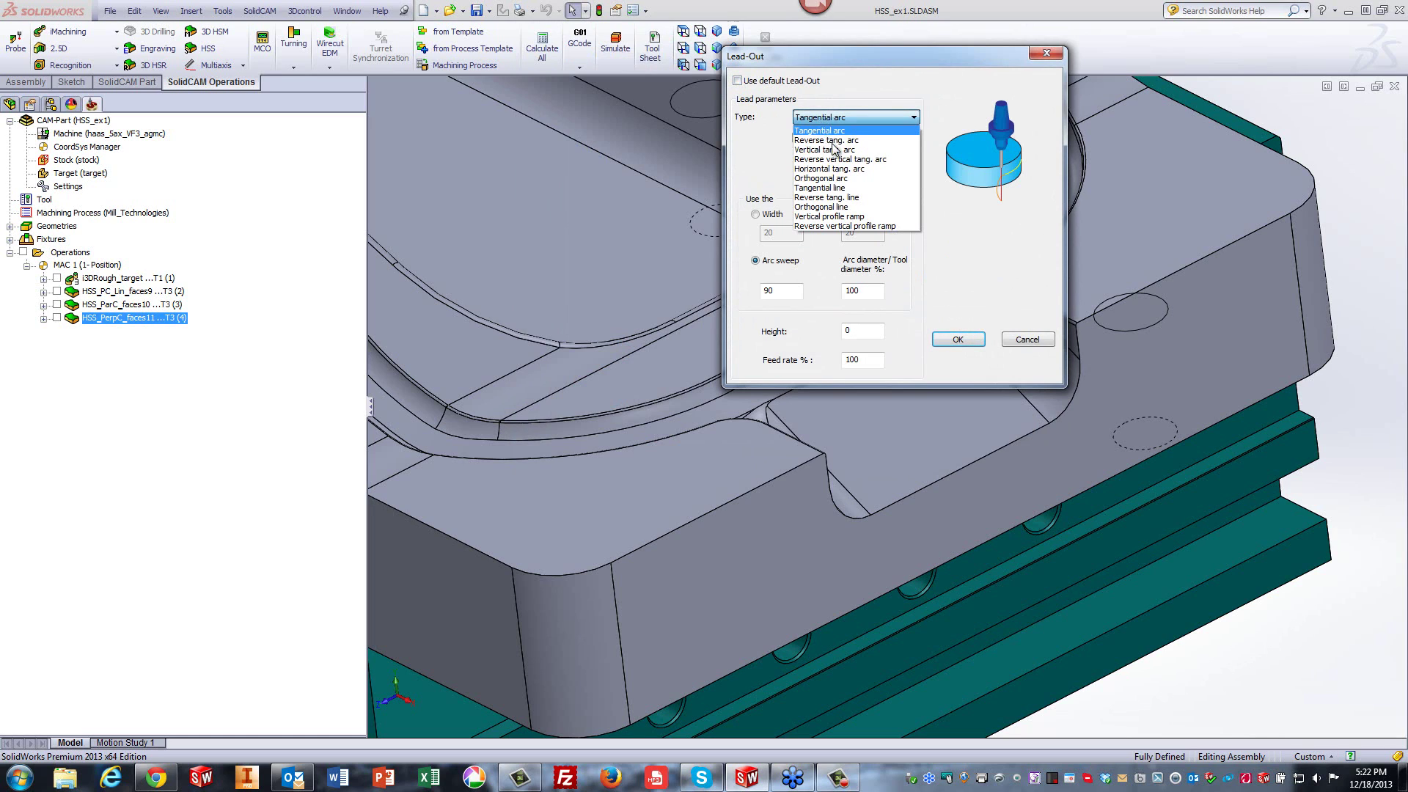
left_click(827, 150)
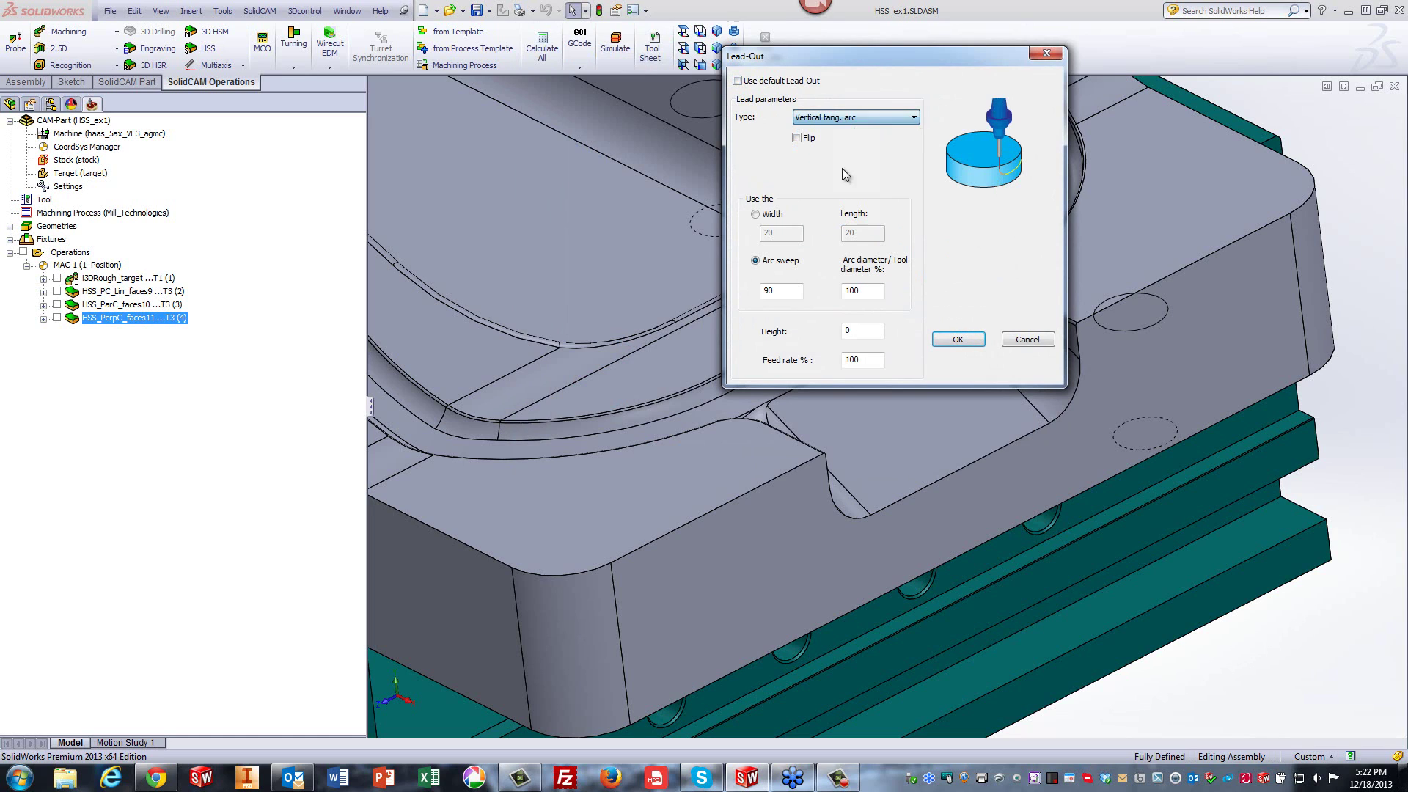
left_click(953, 338)
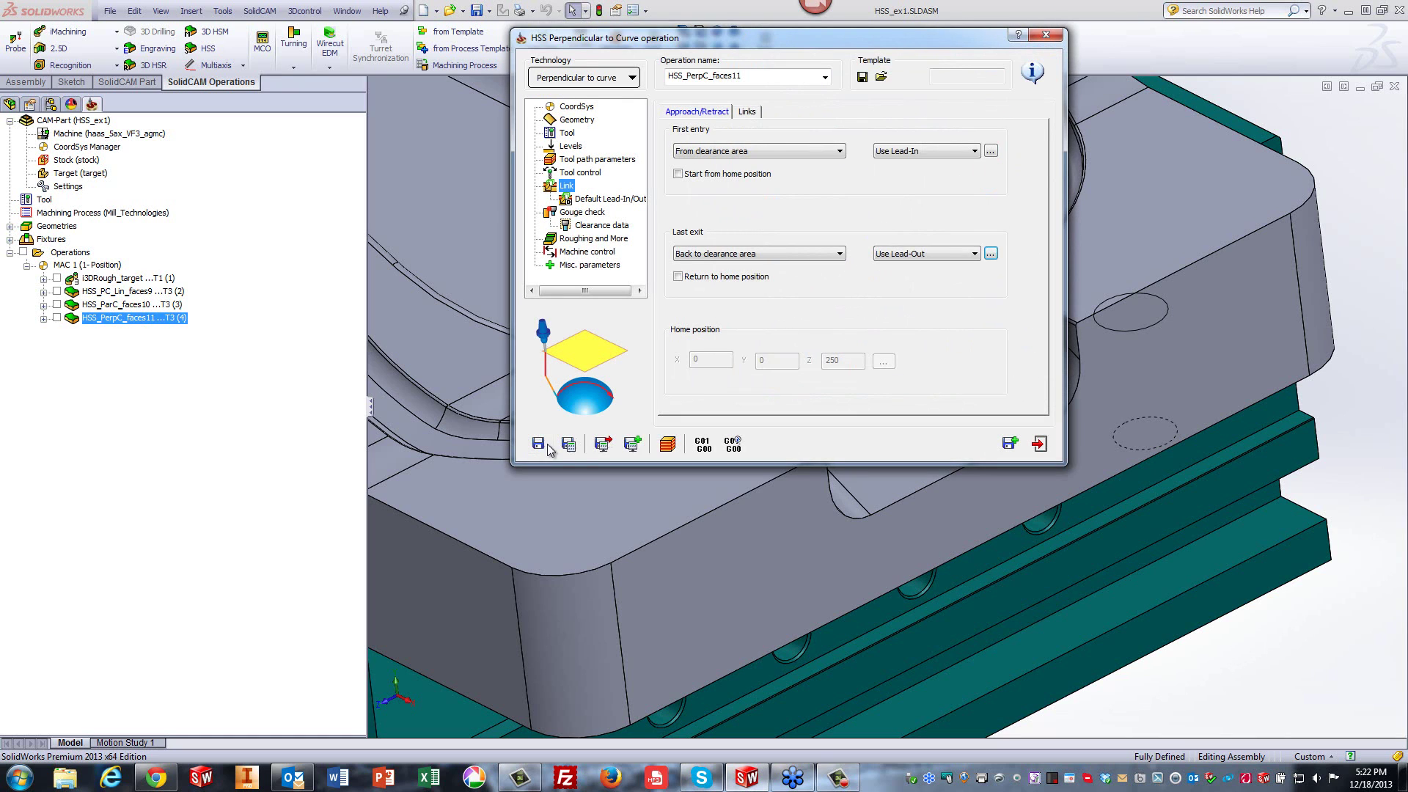
Save and calculate the operation, simulate it to inspect the arc entry and exit at the notch, and close the simulation and operation.
left_click(632, 444)
left_click(668, 445)
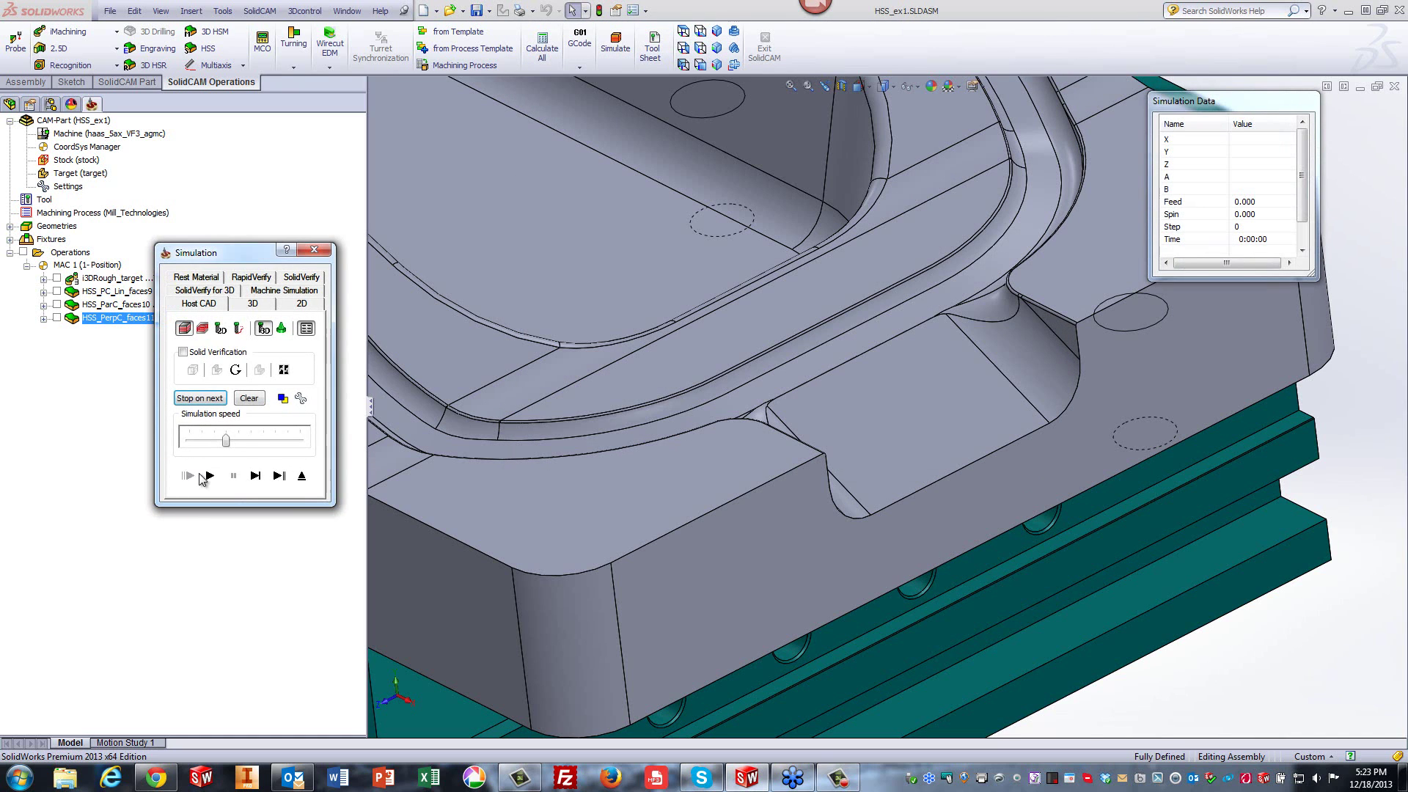
left_click(209, 476)
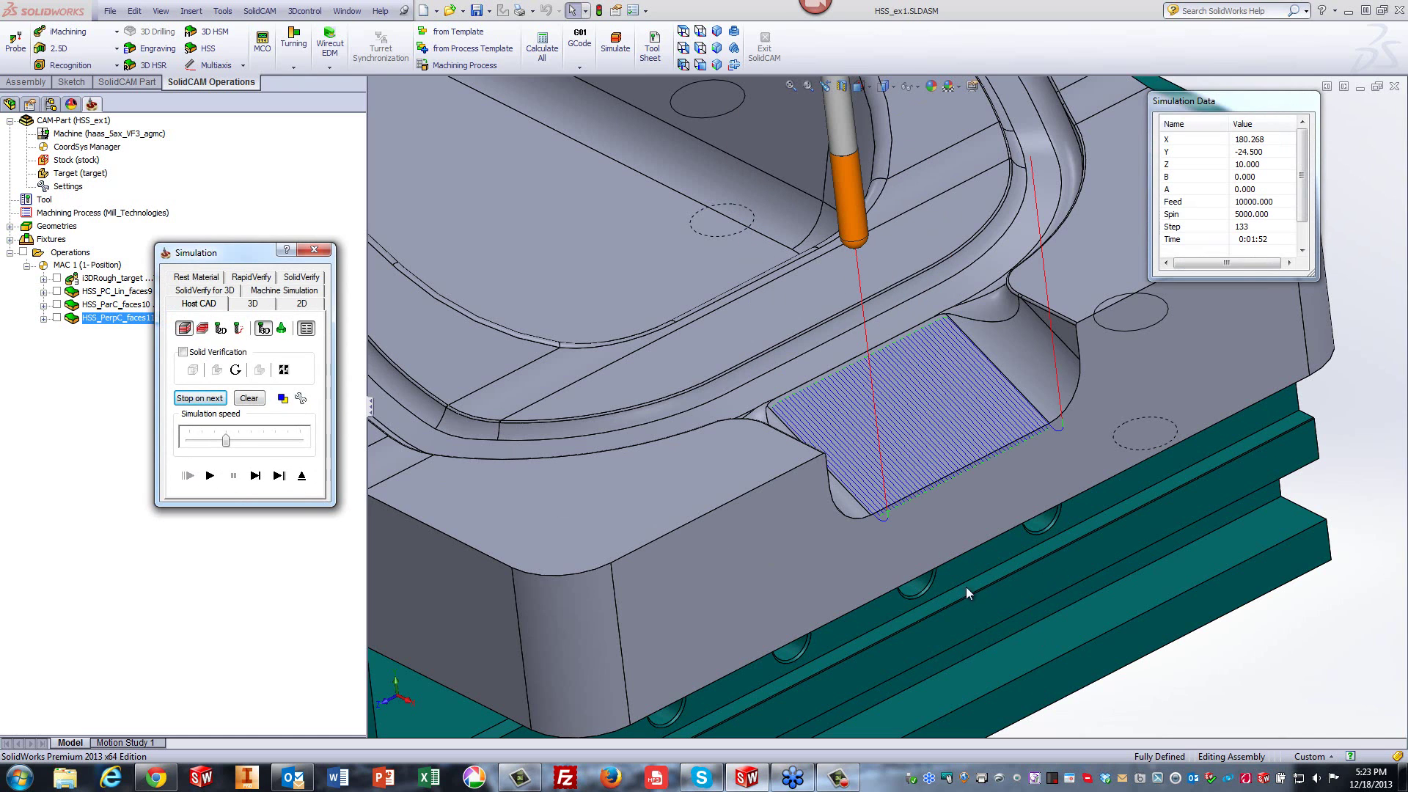
mouse_move(1151, 533)
middle_mouse_down()
mouse_move(1106, 460)
mouse_move(1050, 457)
mouse_move(1080, 462)
mouse_move(962, 564)
mouse_move(1015, 556)
mouse_move(1066, 431)
middle_mouse_up()
middle_click_drag(853, 559, 817, 558)
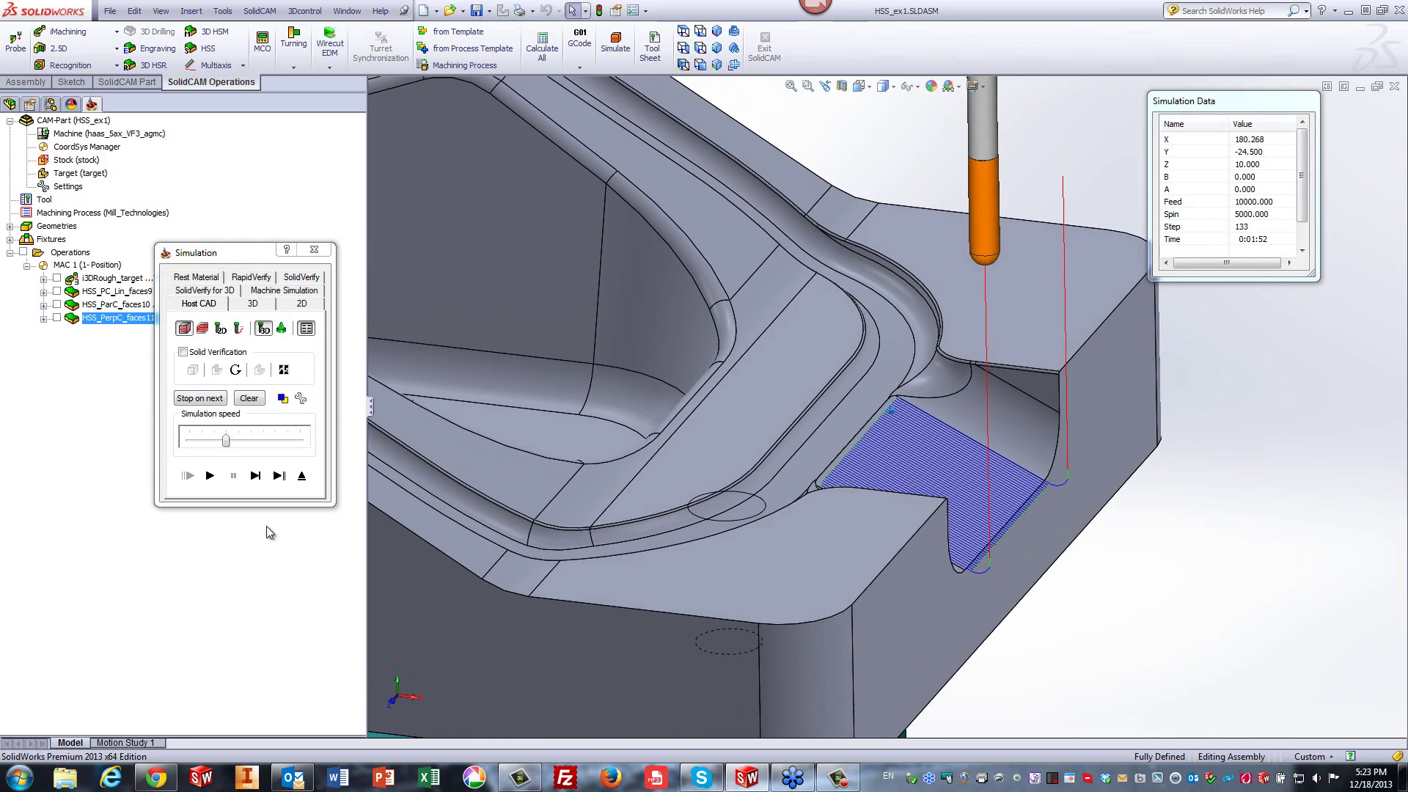
left_click(302, 477)
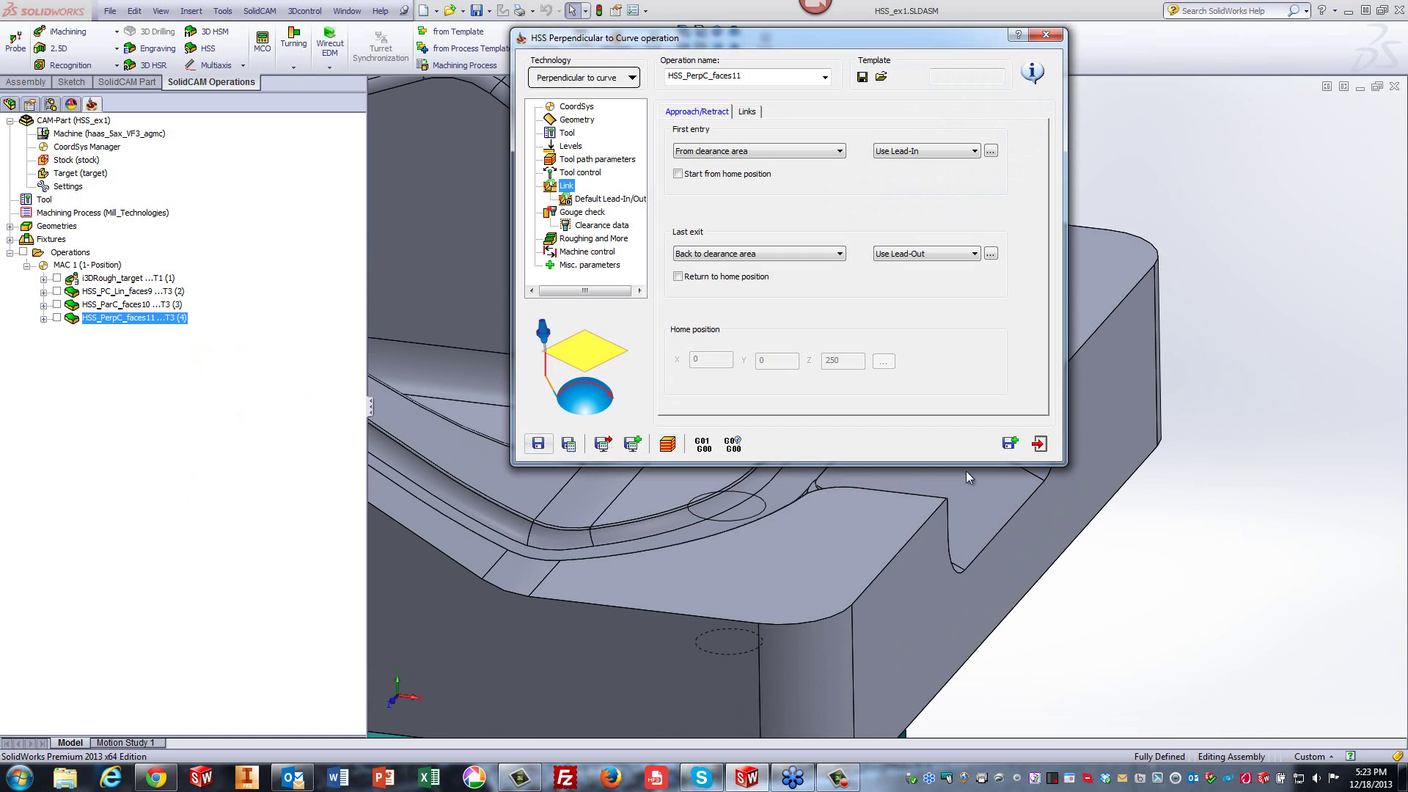
left_click(1039, 444)
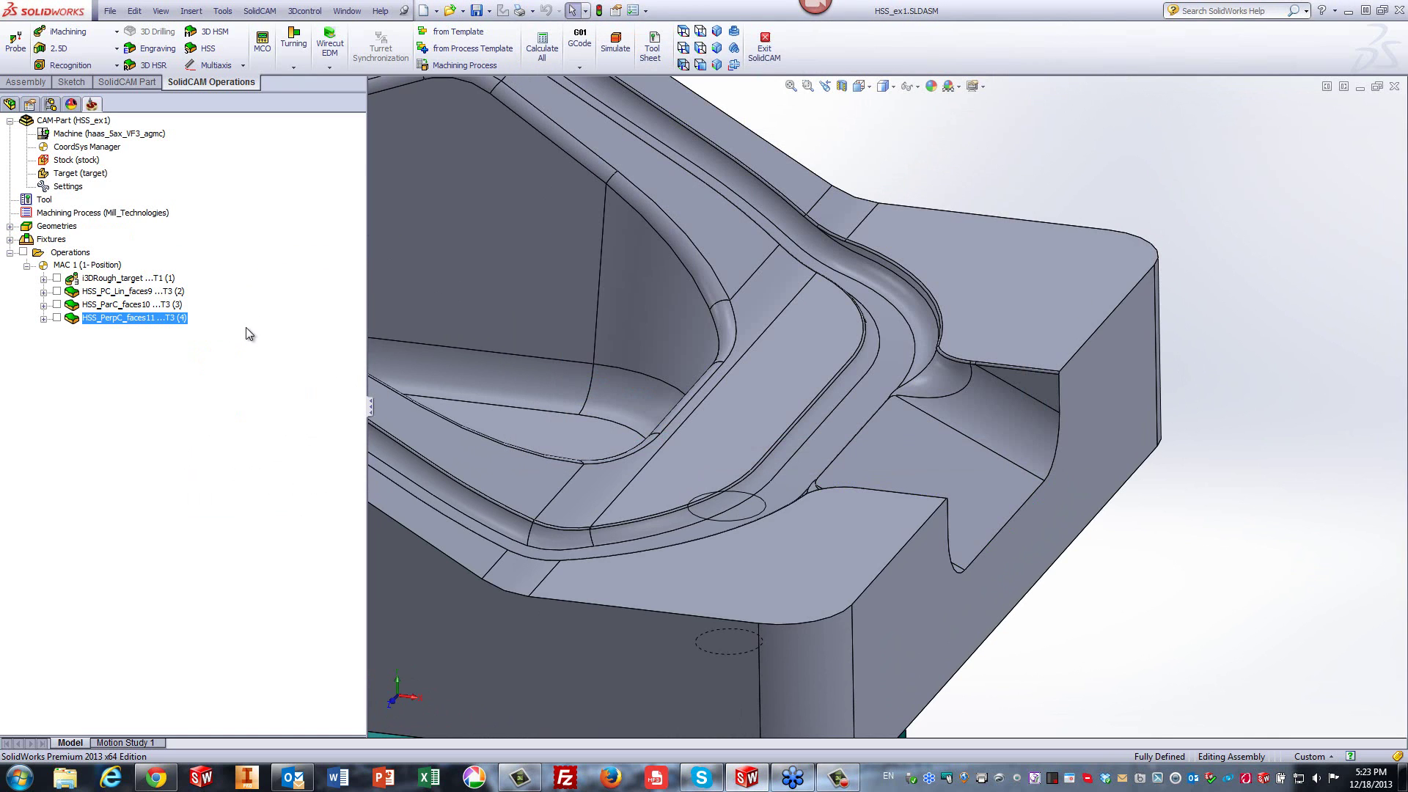
Start a new HSS operation with the technology Morph between two boundary curves.
scroll(1028, 212, "up", 1)
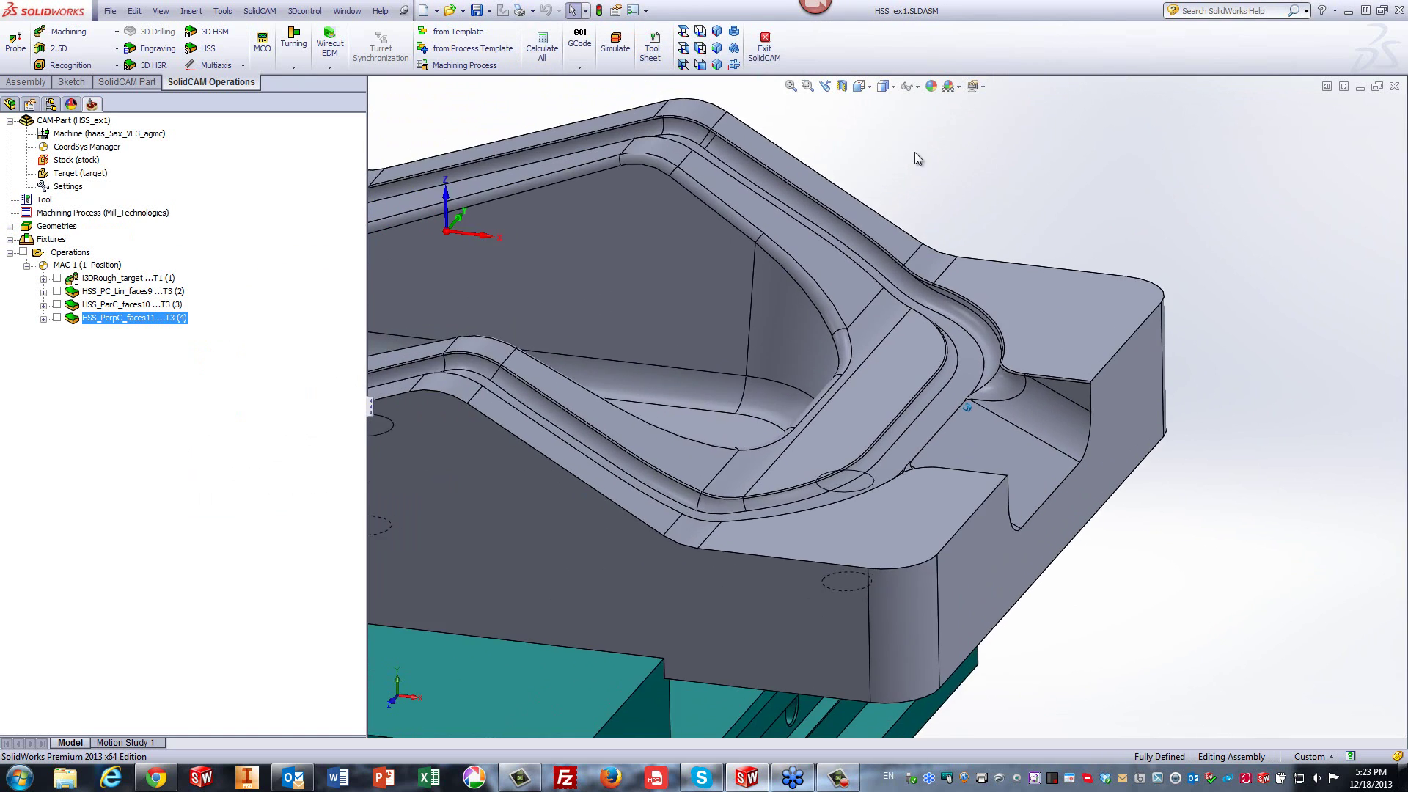
left_click(231, 49)
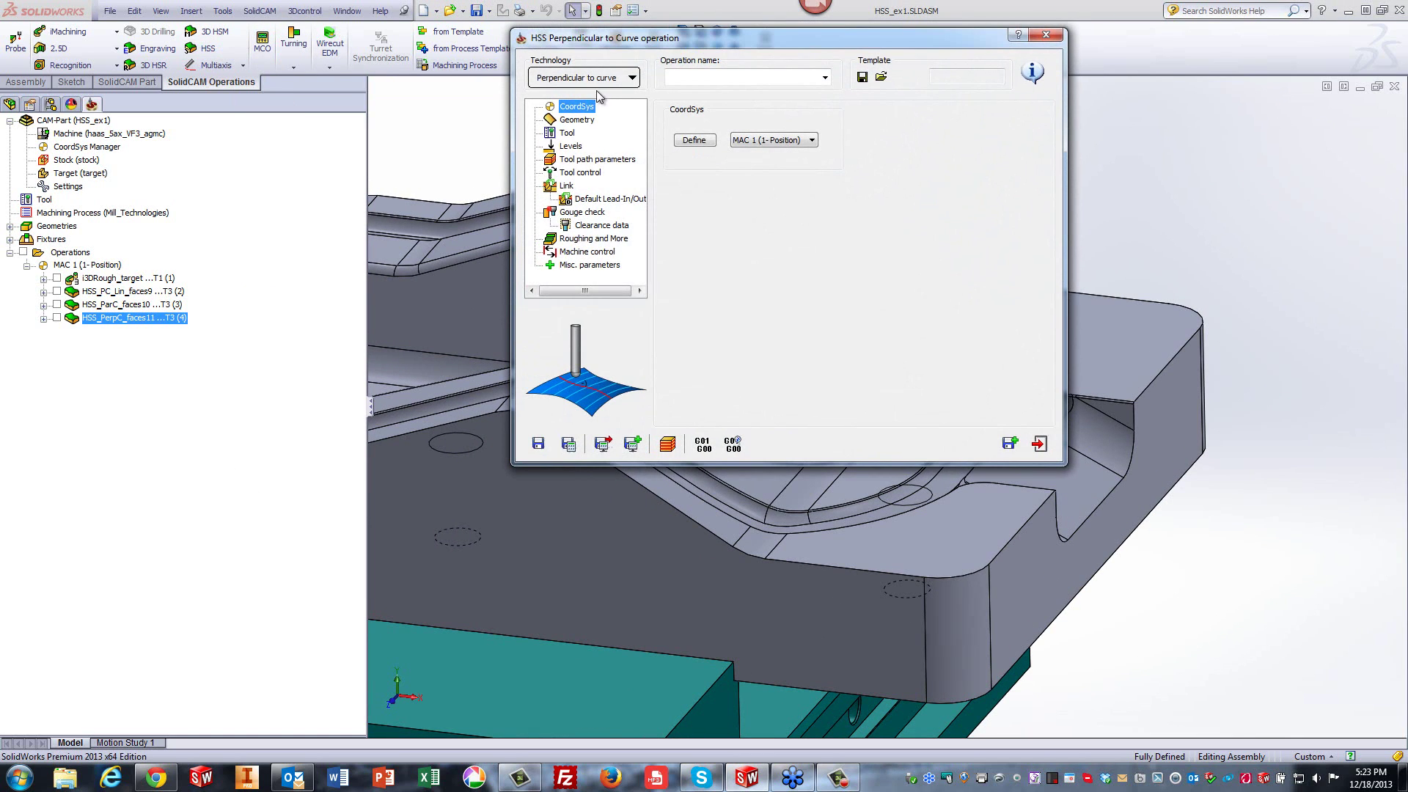
left_click(602, 82)
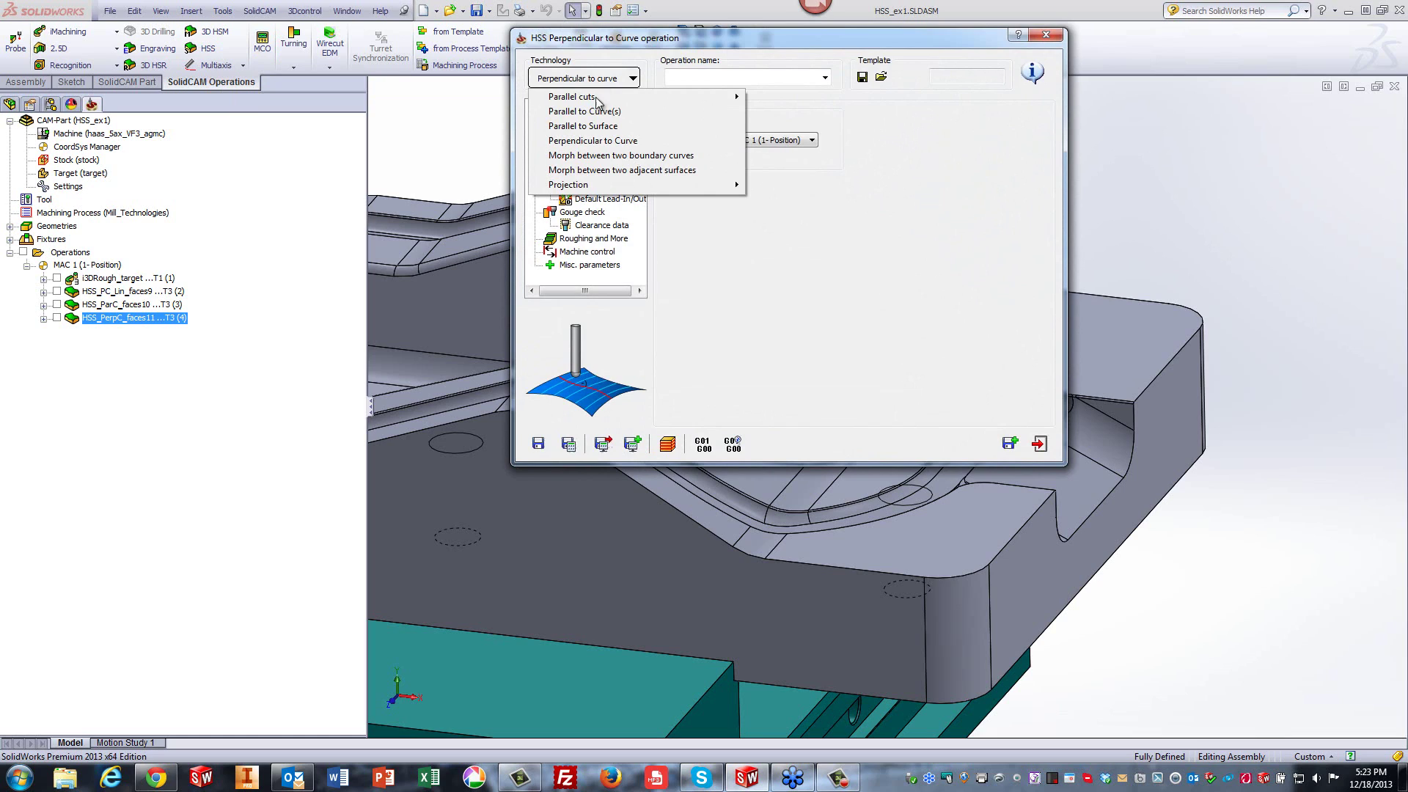
left_click(594, 155)
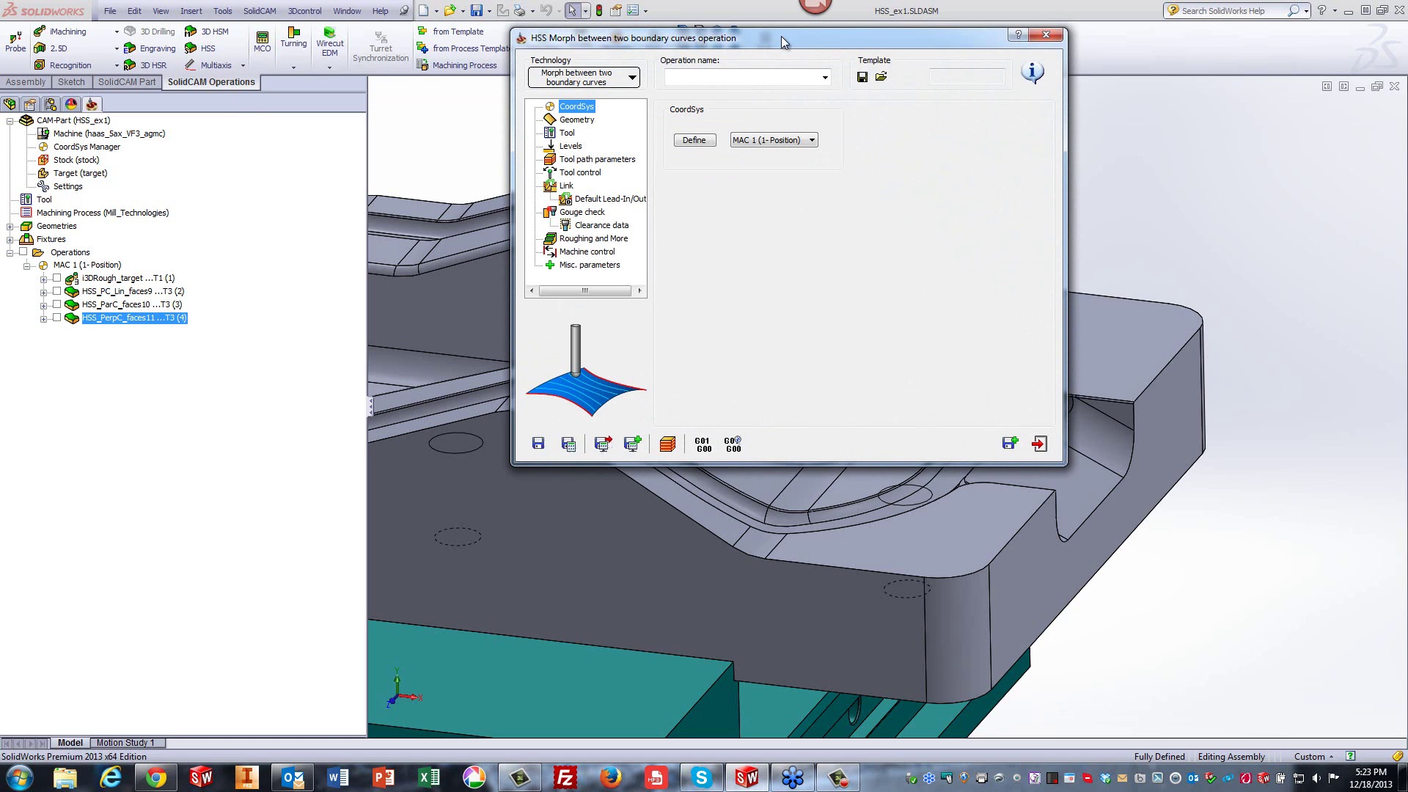
Define the large flat inner side wall of the central pocket as the morph operation's drive surface.
left_click_drag(783, 37, 801, 38)
double_click(801, 38)
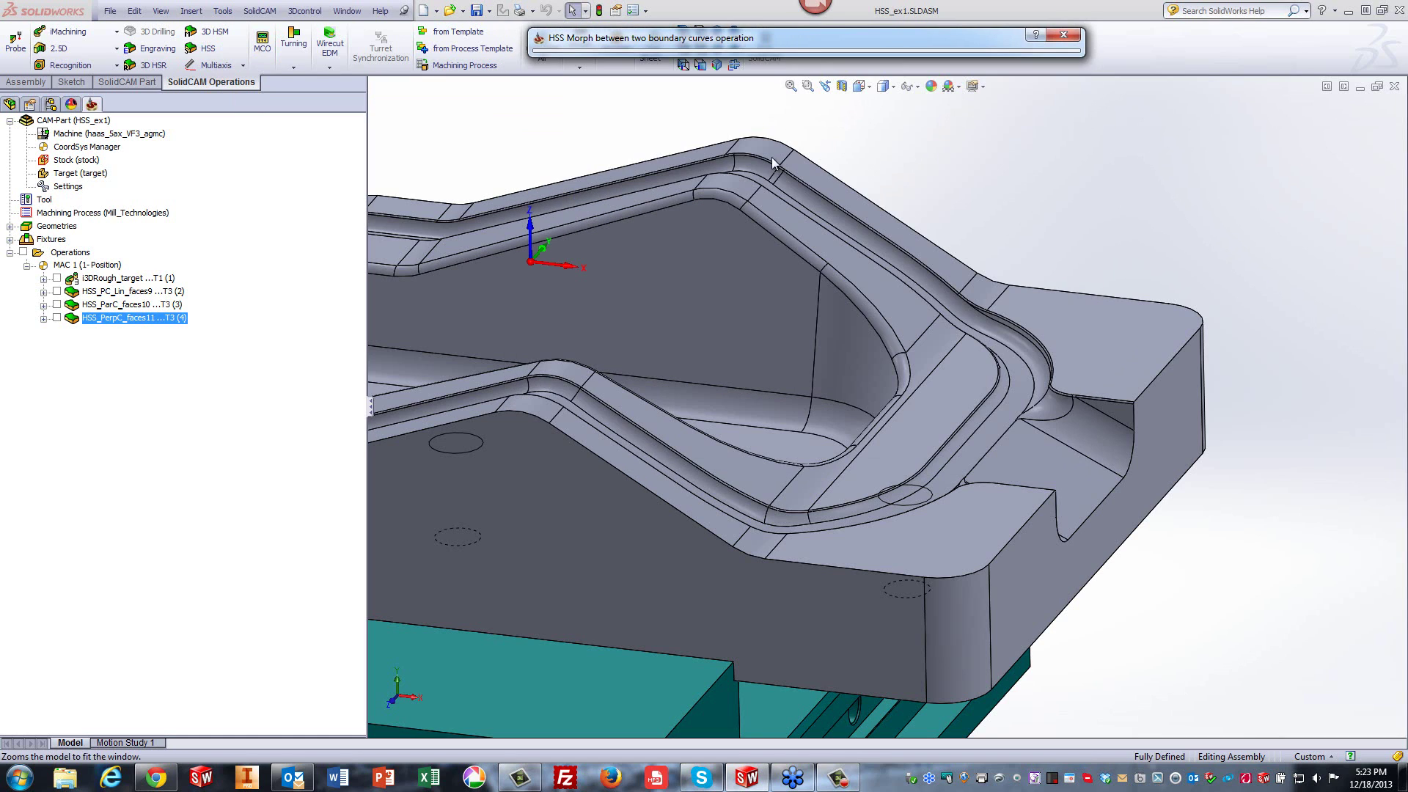
left_click(659, 274)
left_click(1167, 179)
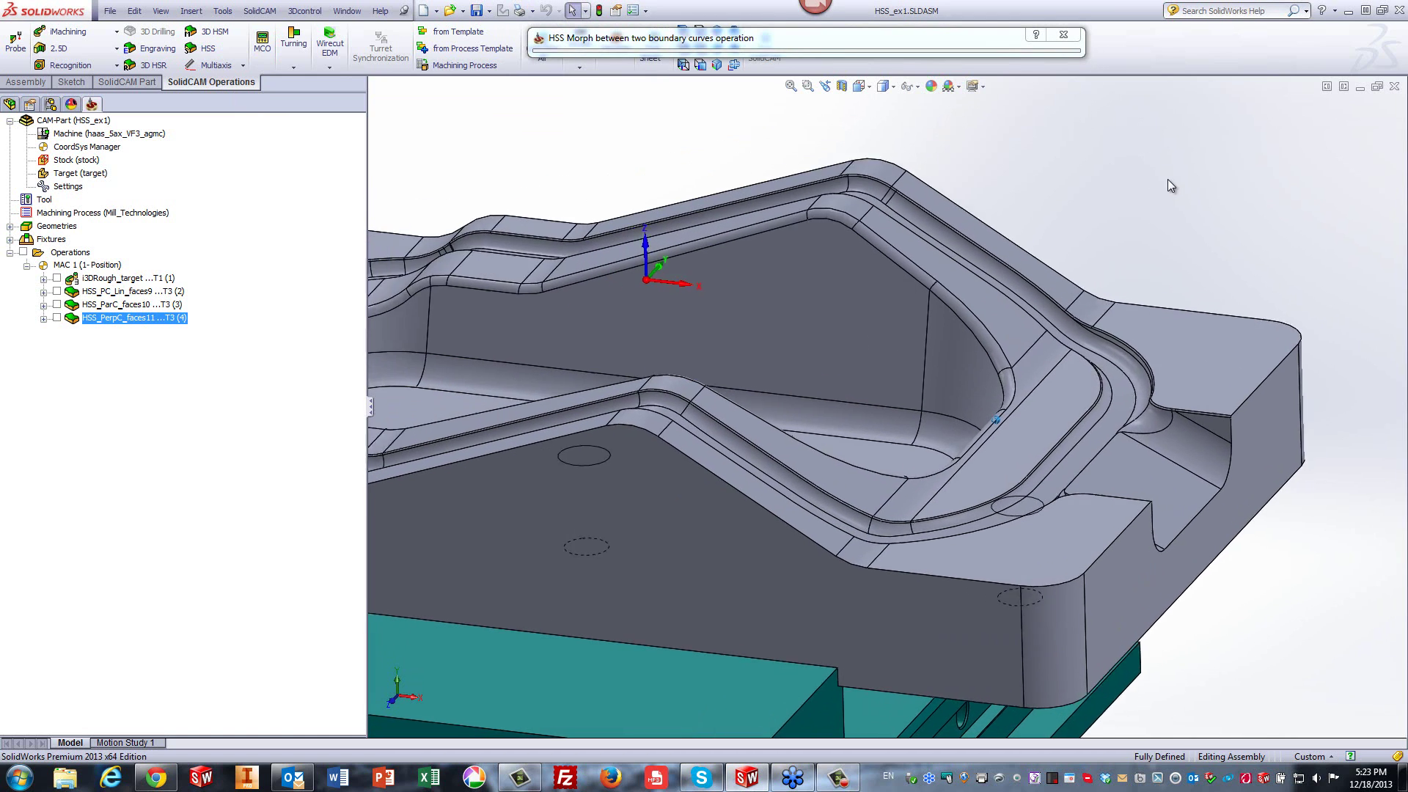
left_click(949, 305)
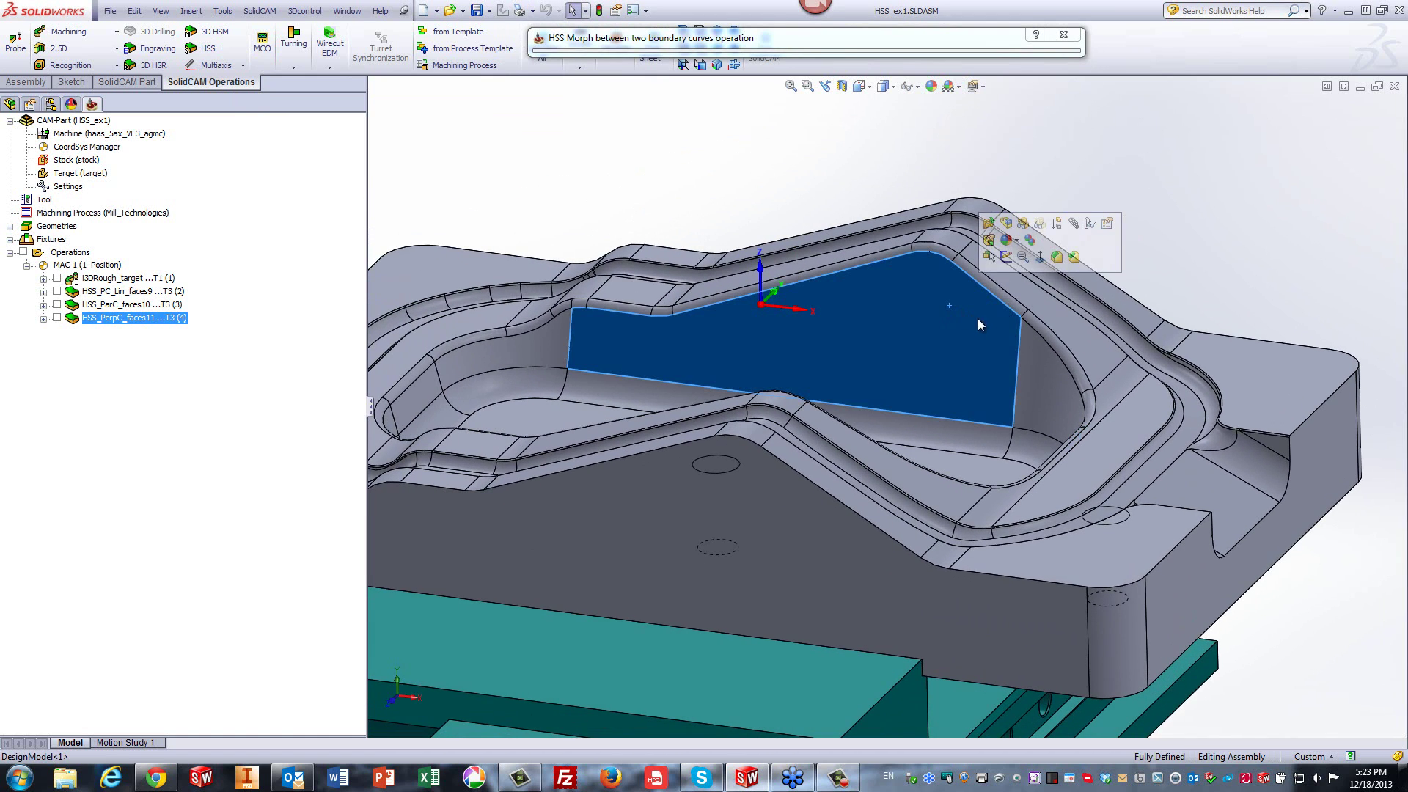
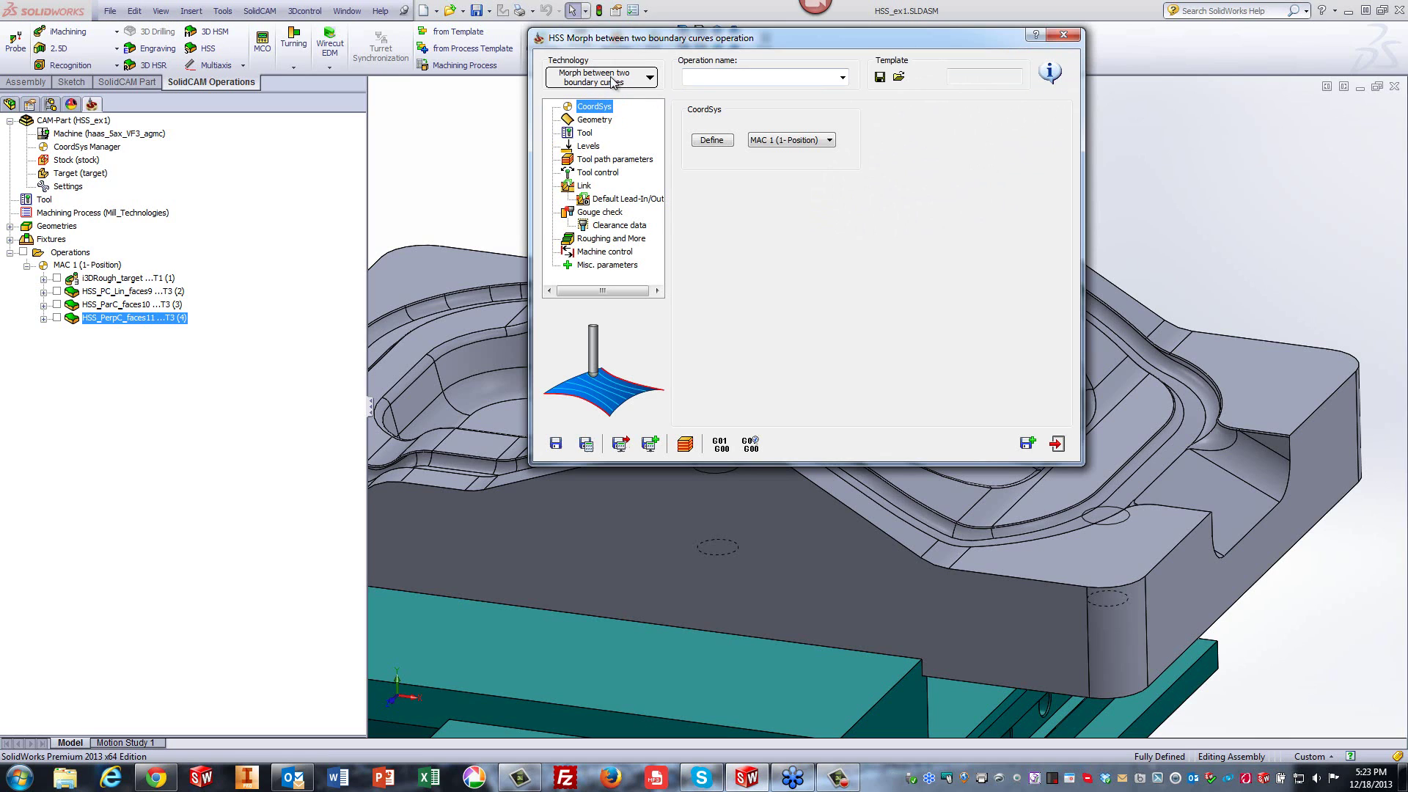
left_click(595, 120)
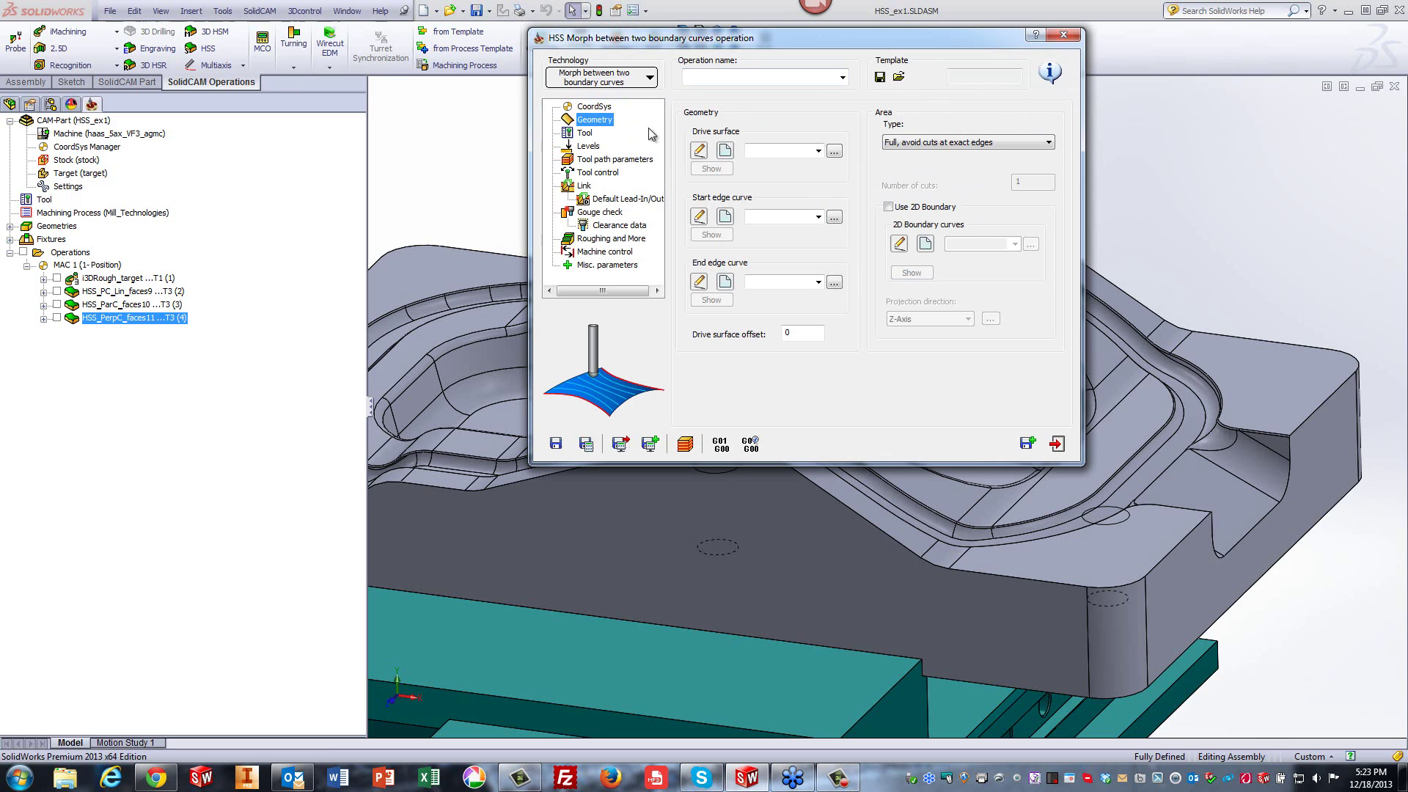
left_click(725, 151)
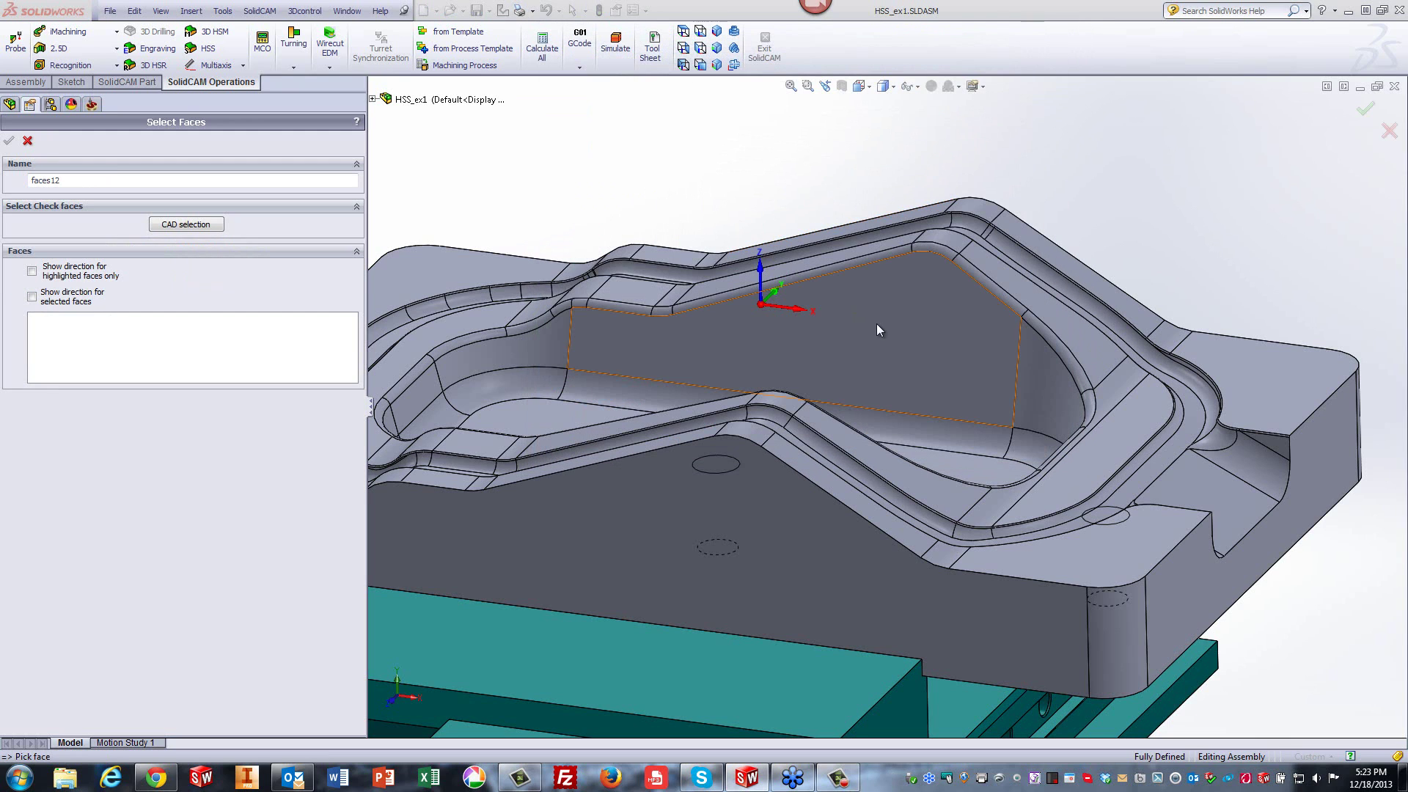
left_click(879, 327)
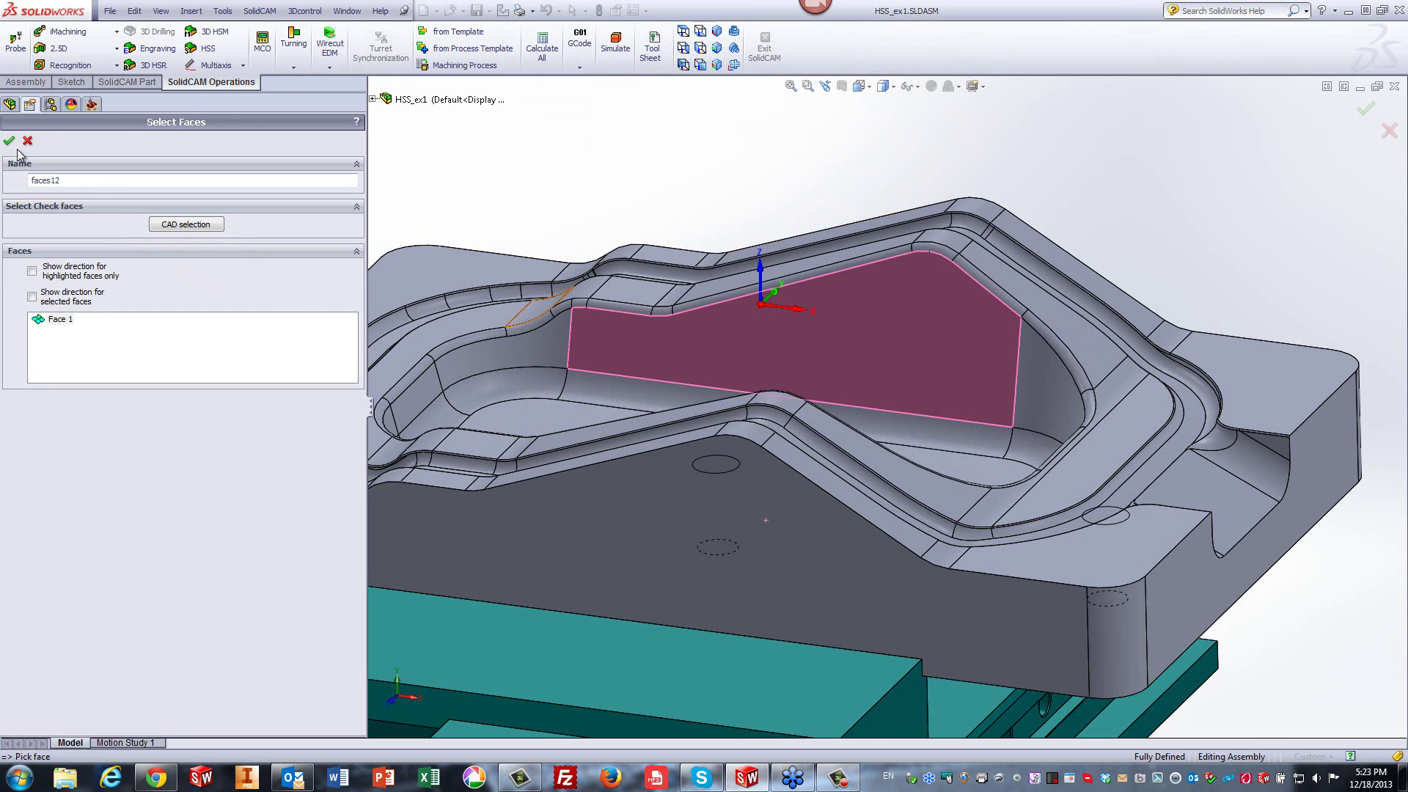
left_click(8, 140)
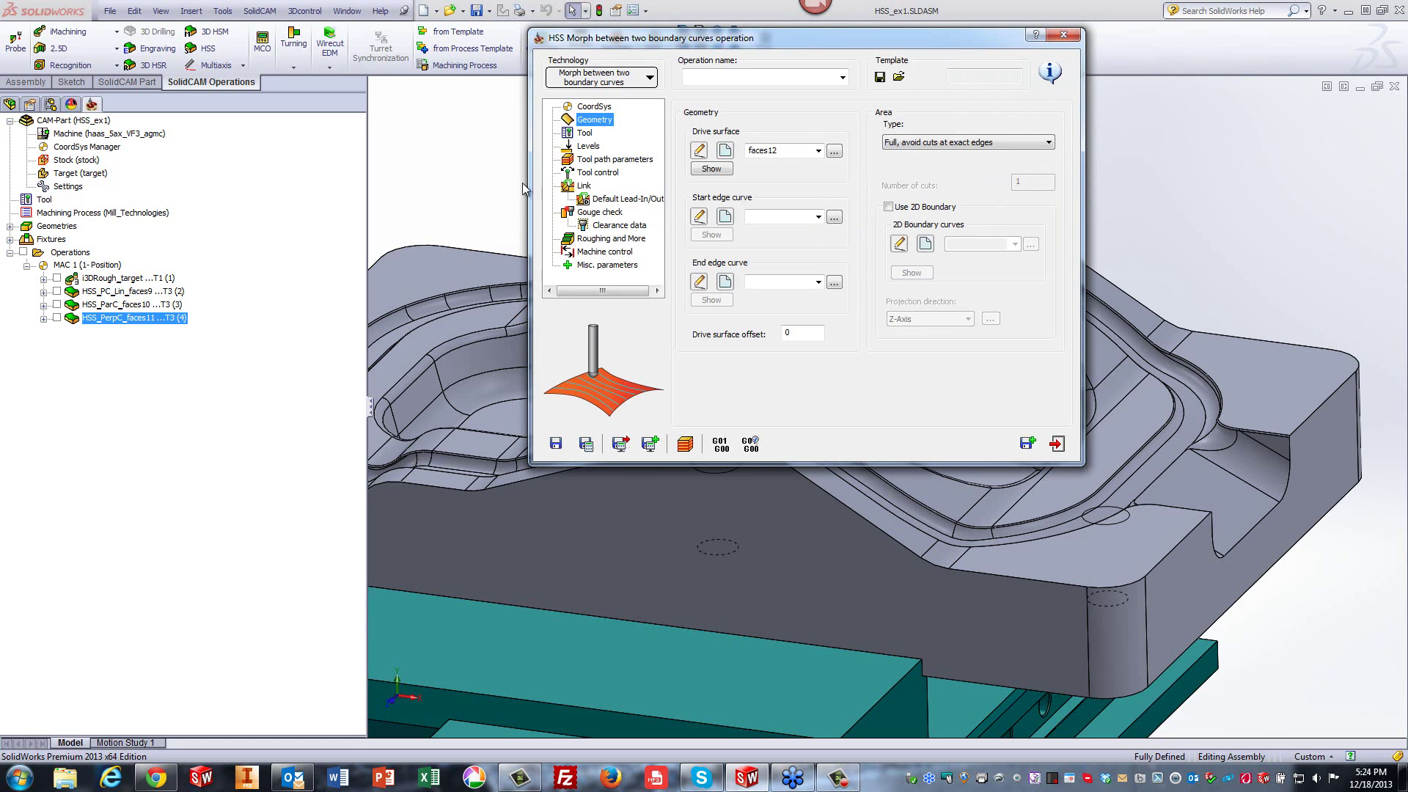
Chain the connected edges along the top of the pocket's flat side wall as the start edge curve.
left_click(724, 217)
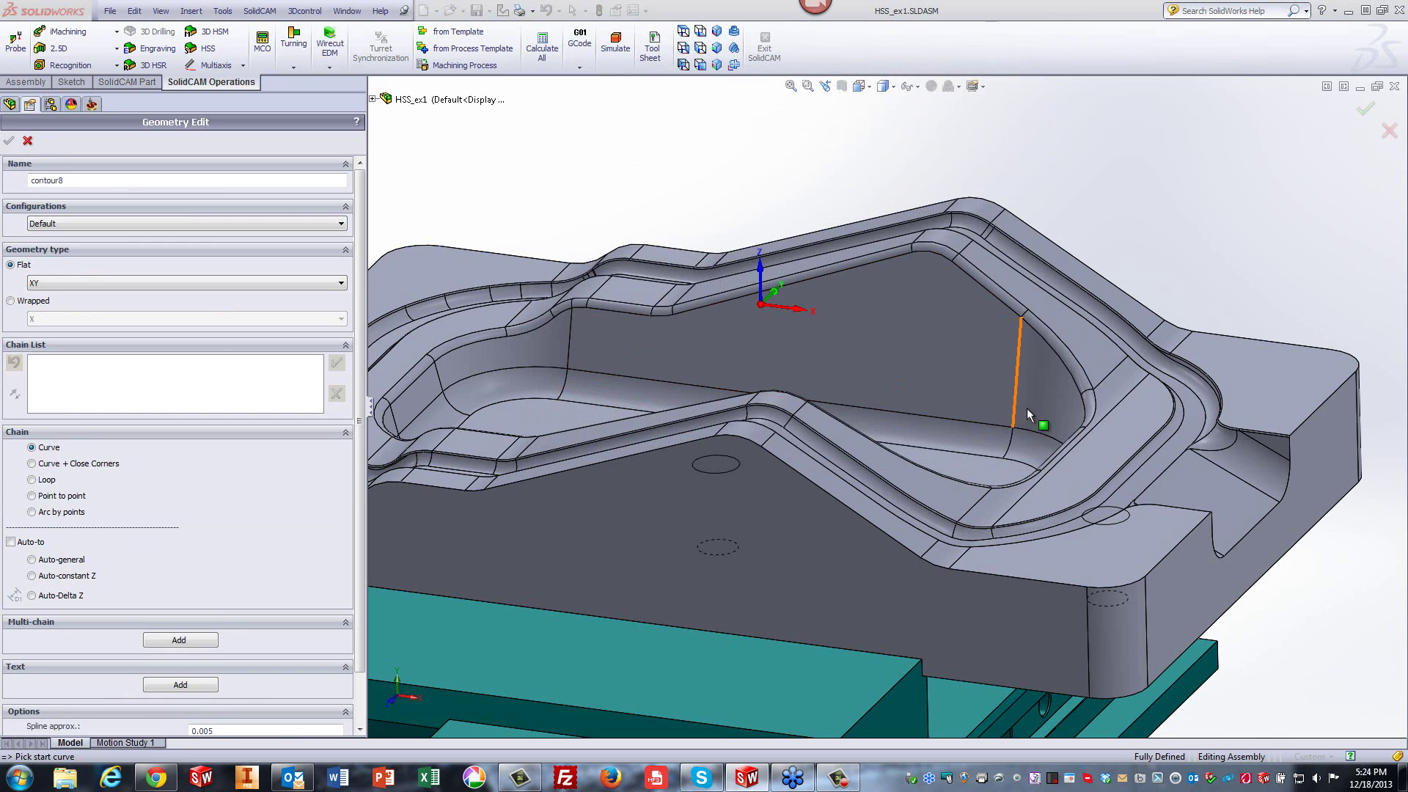
left_click(1027, 408)
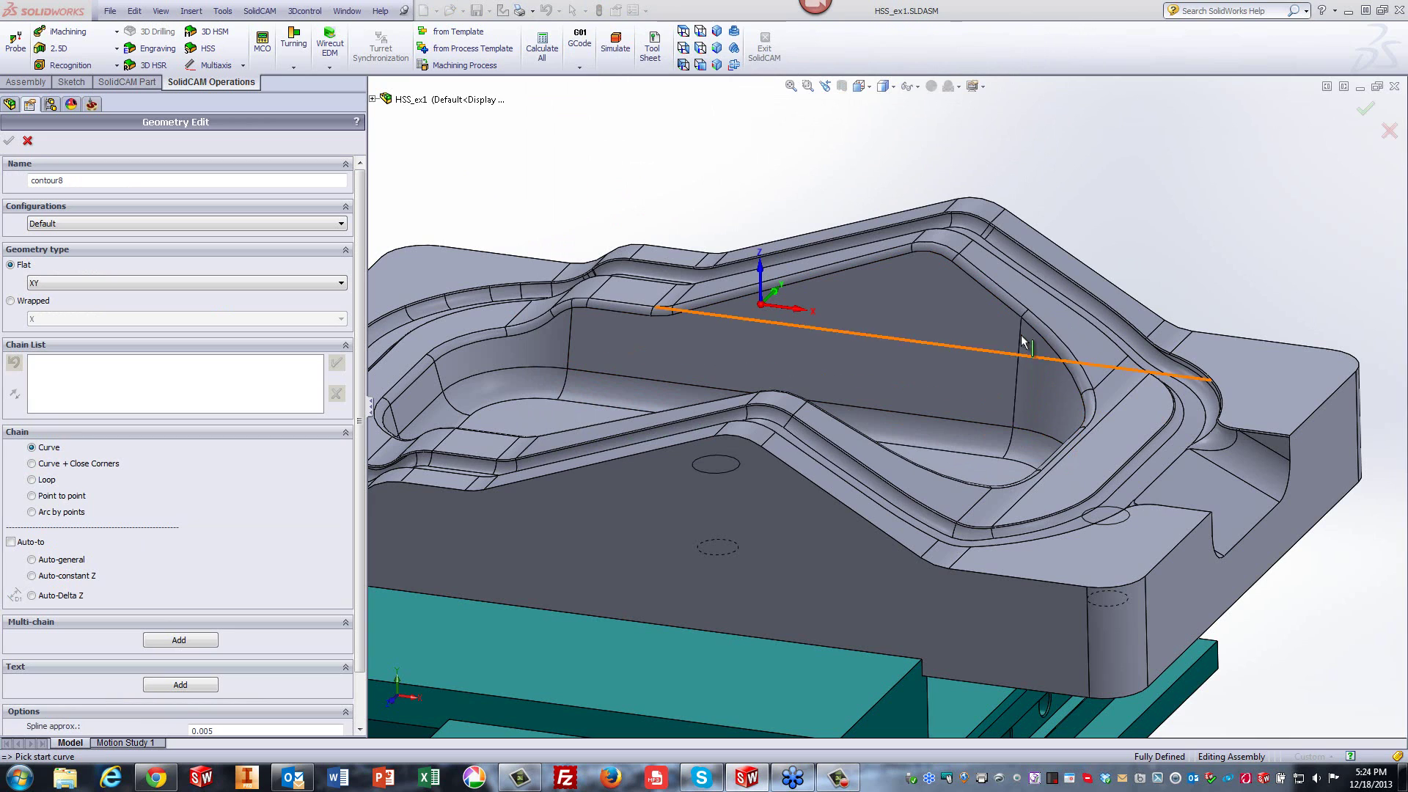
left_click(899, 251)
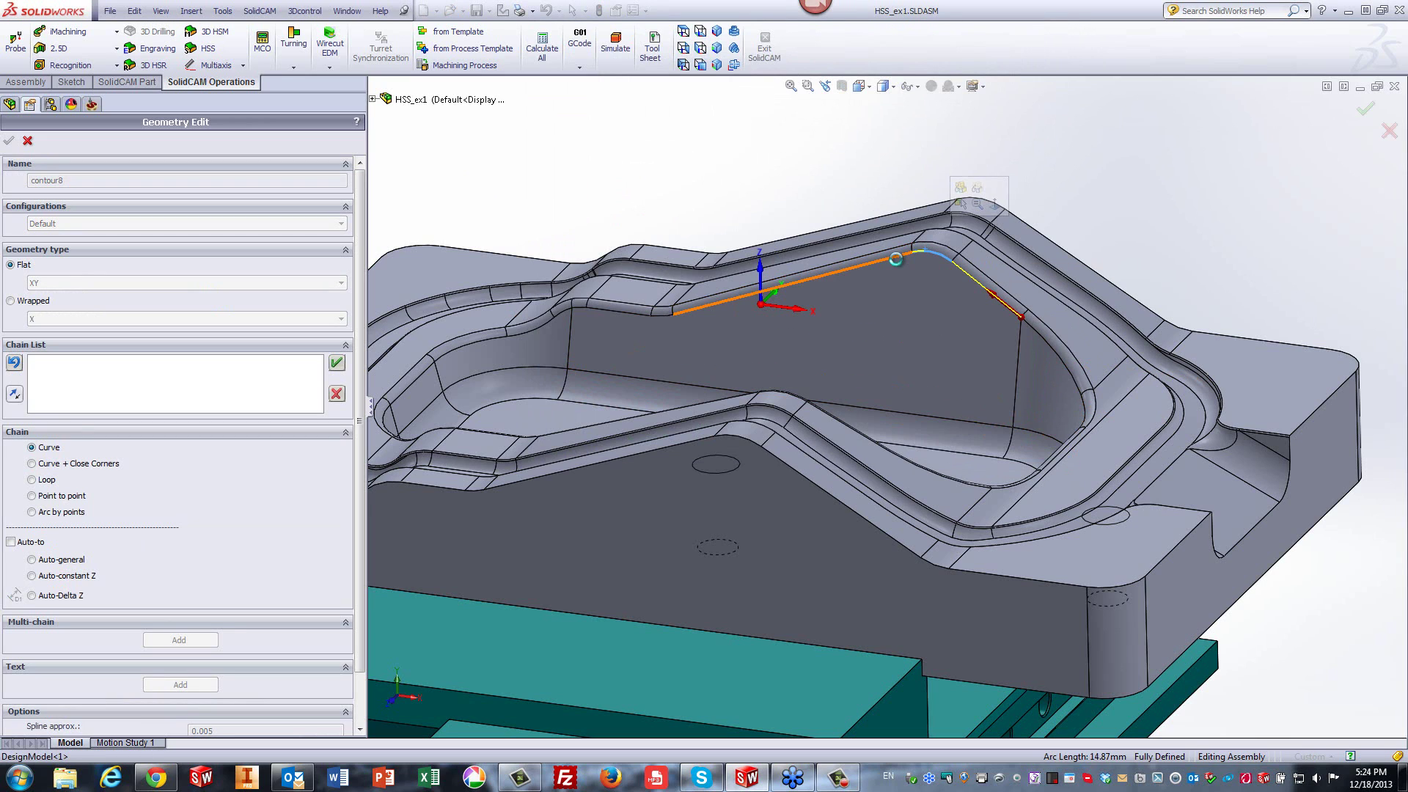
left_click(635, 316)
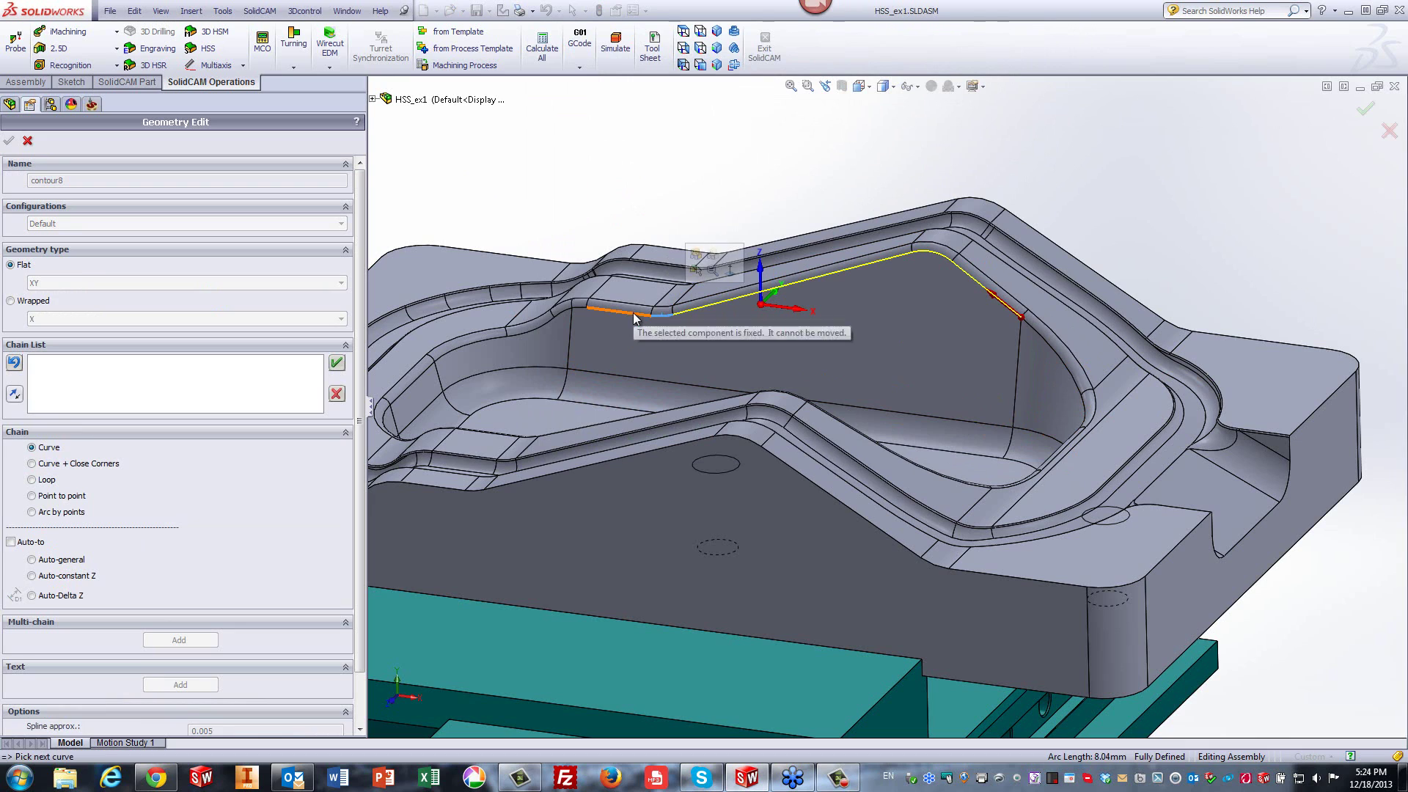
left_click(579, 309)
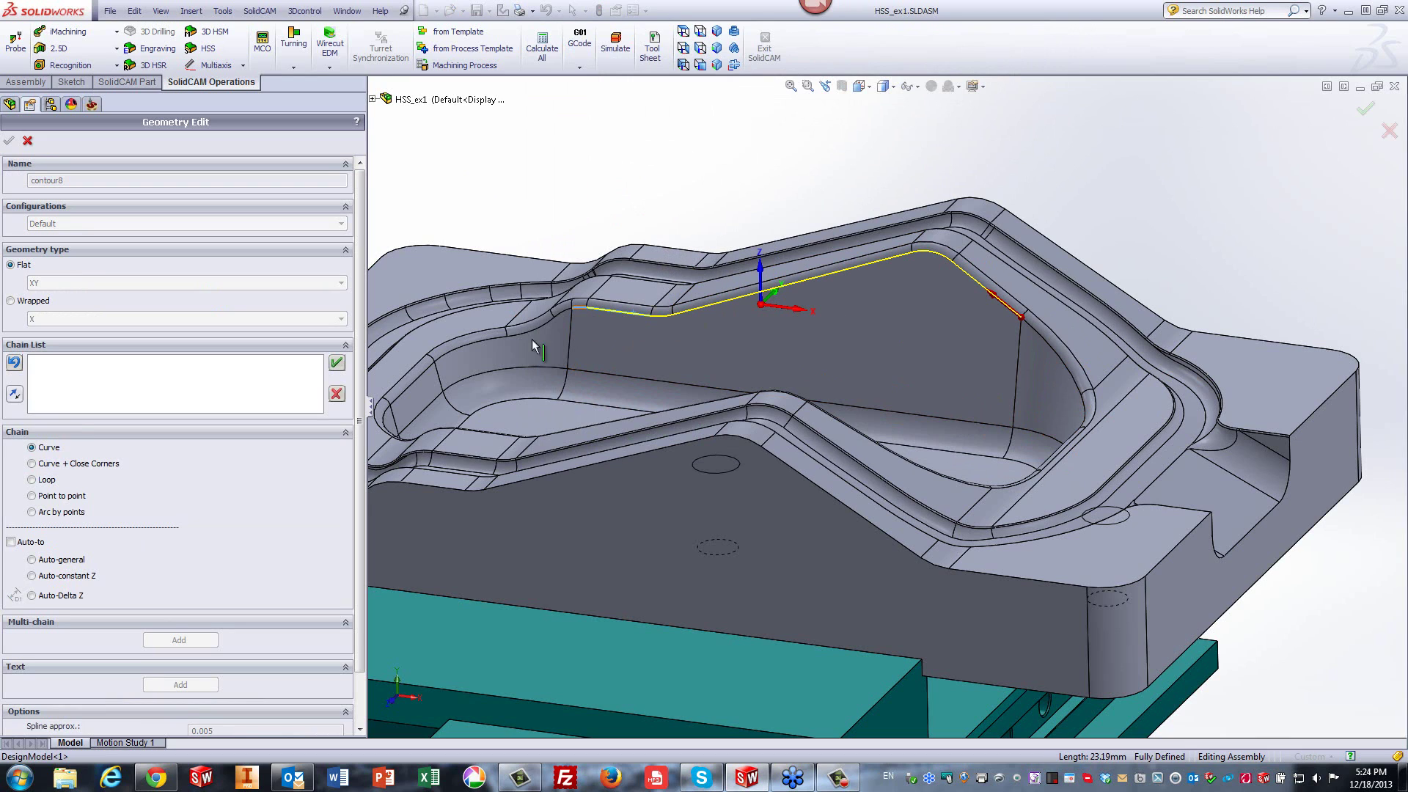
left_click(337, 363)
left_click(9, 140)
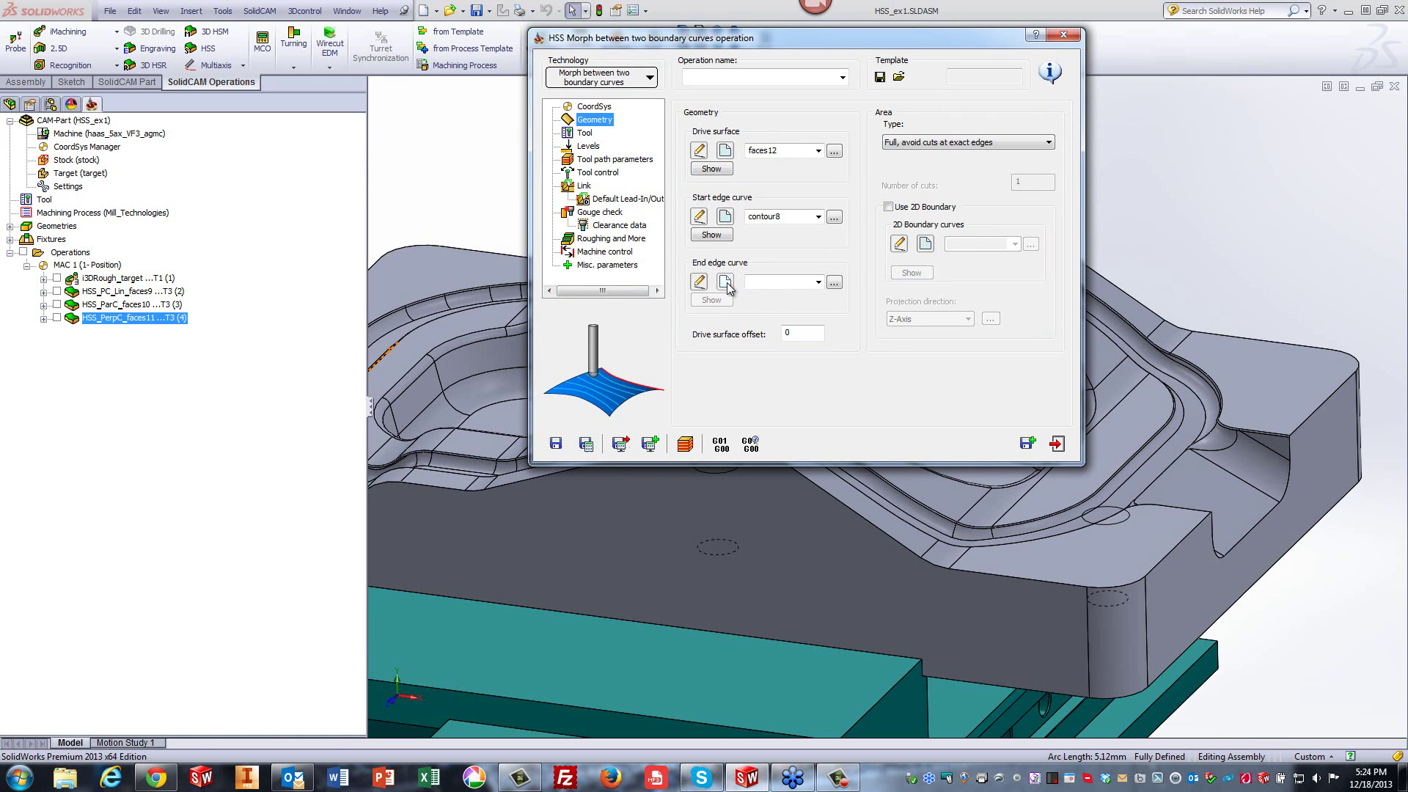
Chain the straight edge along the bottom of the pocket's flat side wall as the end edge curve.
left_click(726, 283)
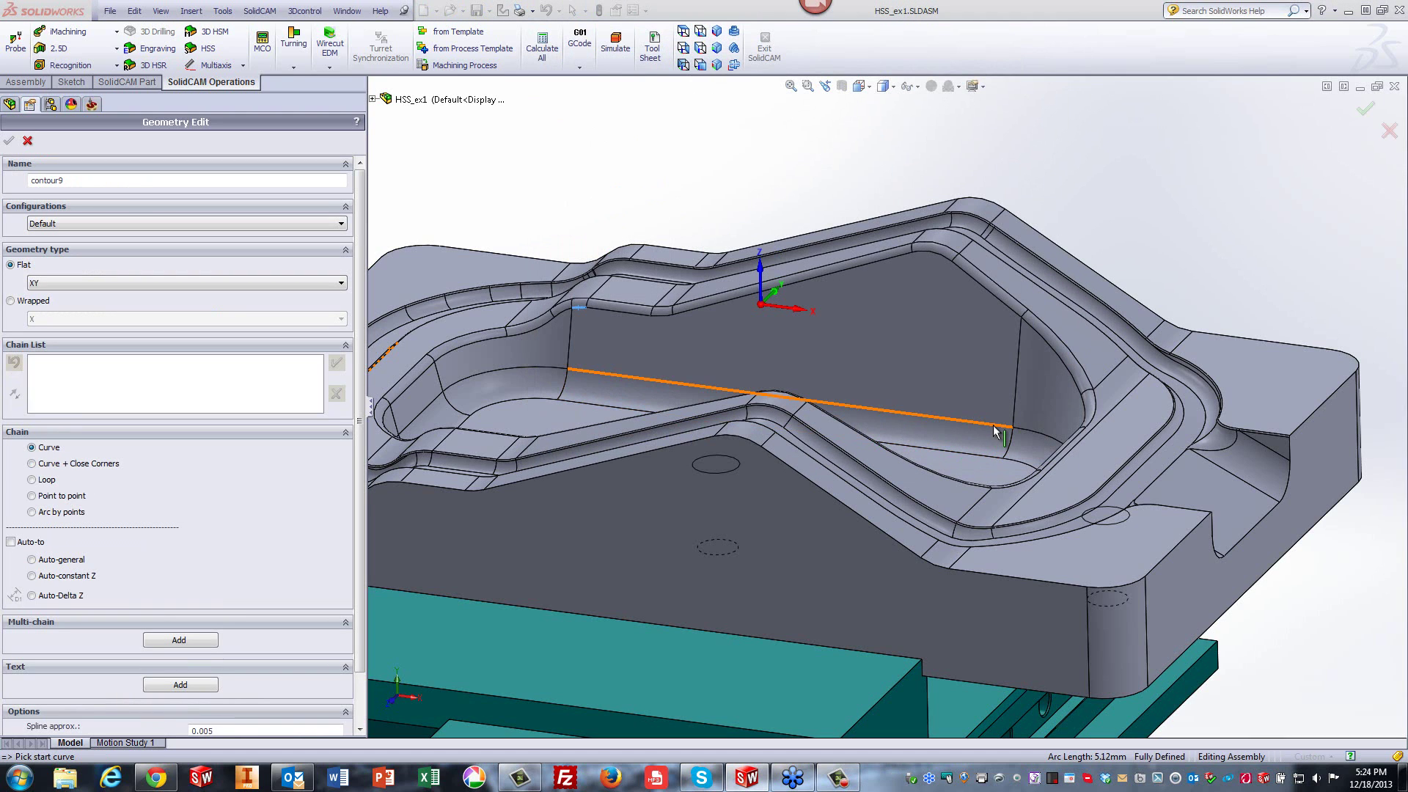
left_click(995, 431)
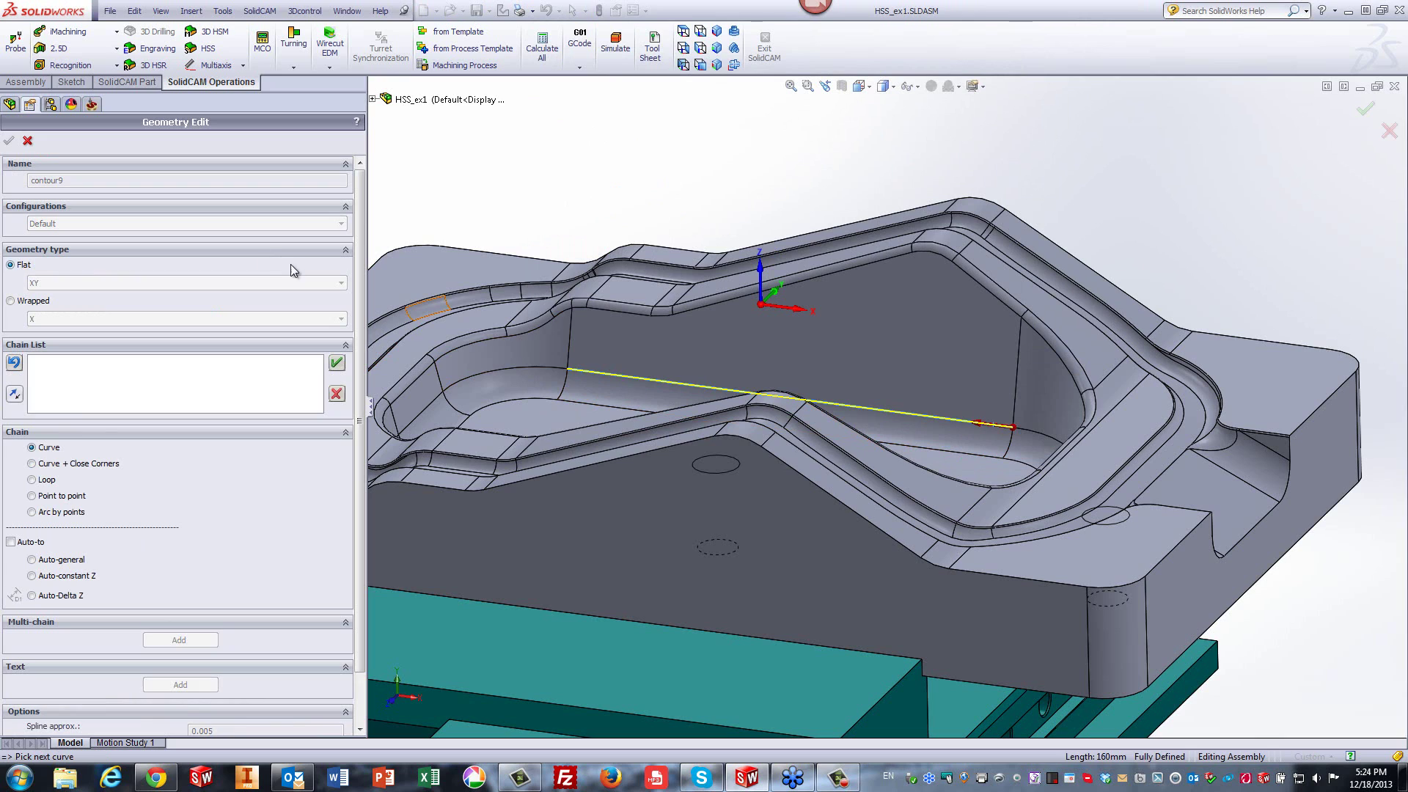
left_click(335, 364)
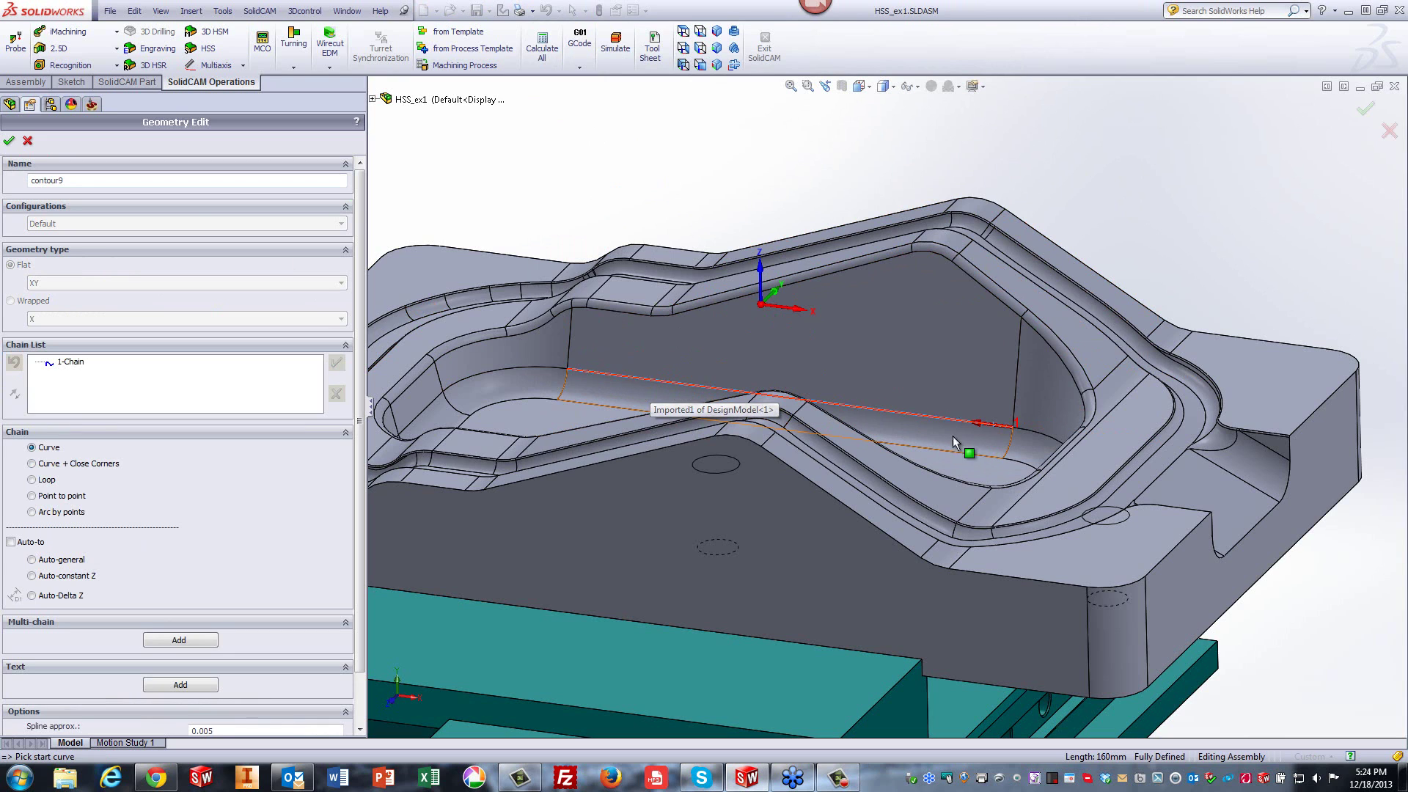
left_click(8, 141)
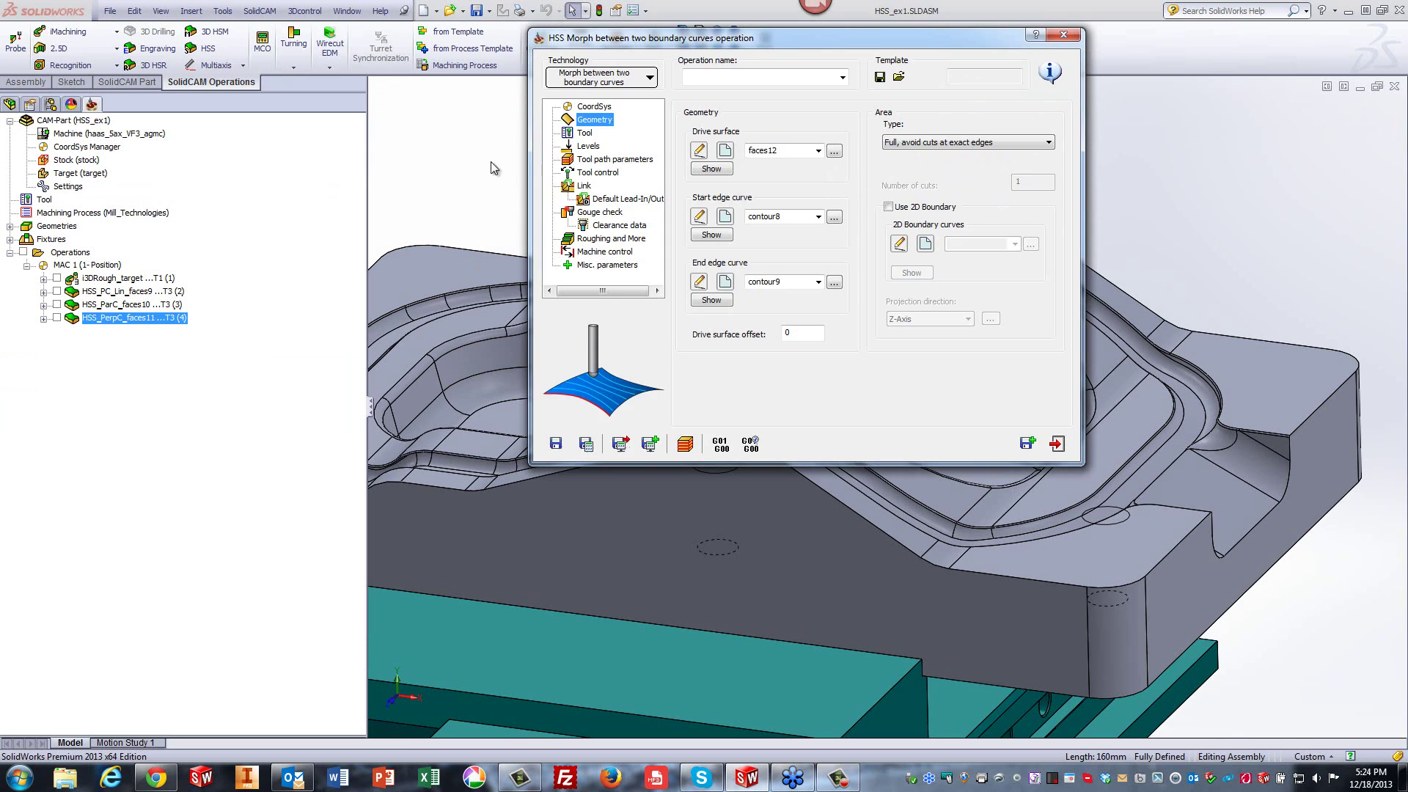
Assign tool 3, the ball nose mill of diameter 6, to the morph operation.
left_click(584, 133)
left_click(766, 285)
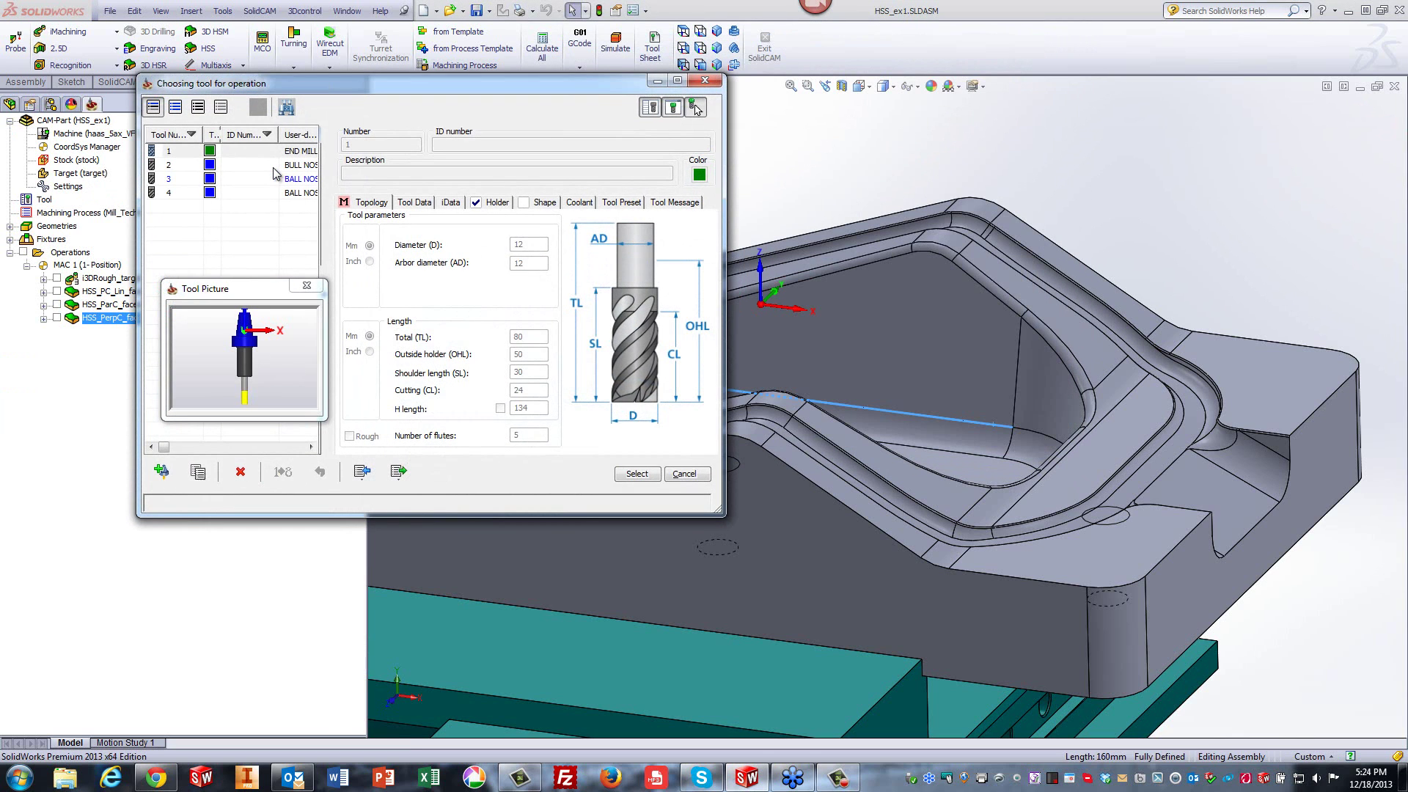
left_click(278, 178)
left_click(644, 469)
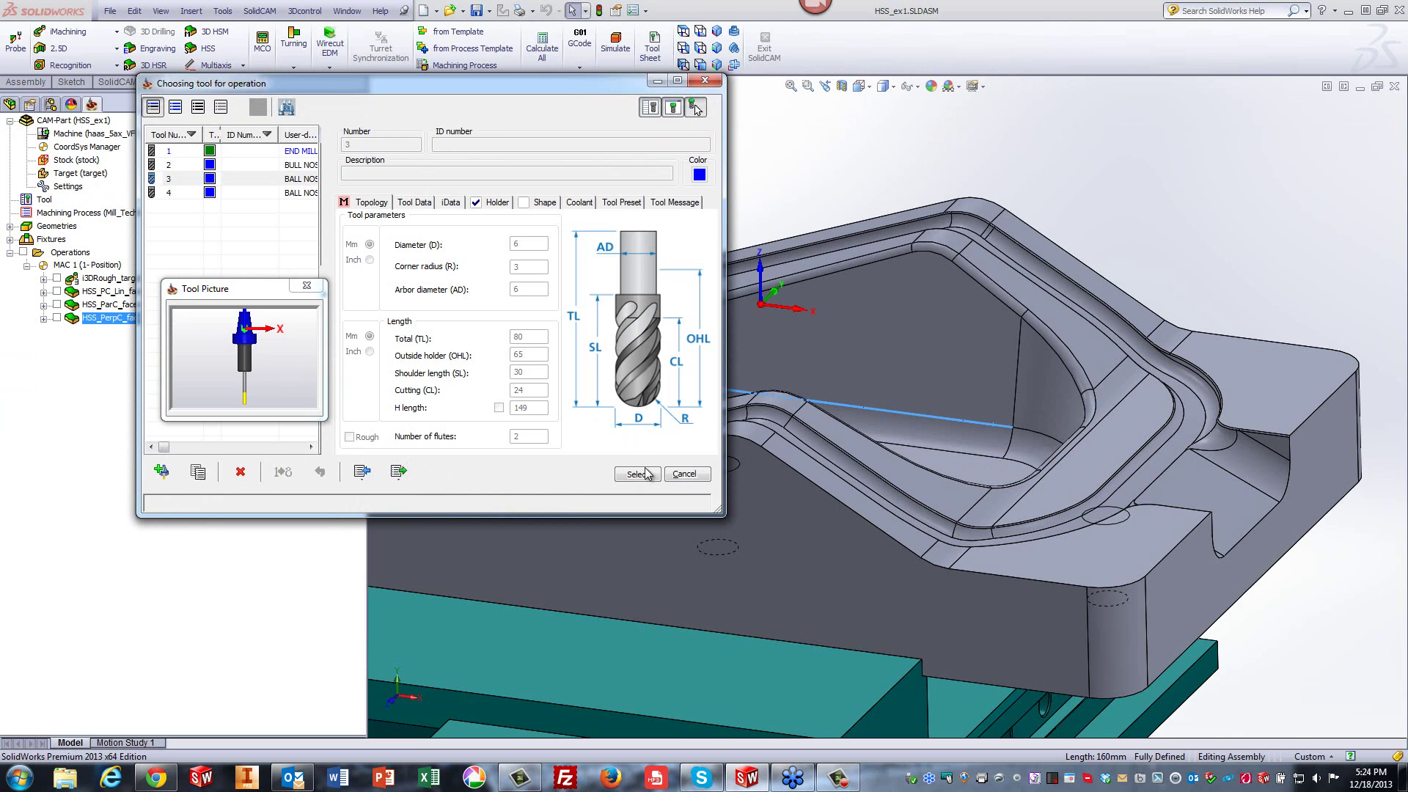
Set the morph tool path's maximum step over to 0.2, then save and calculate the operation.
left_click(589, 147)
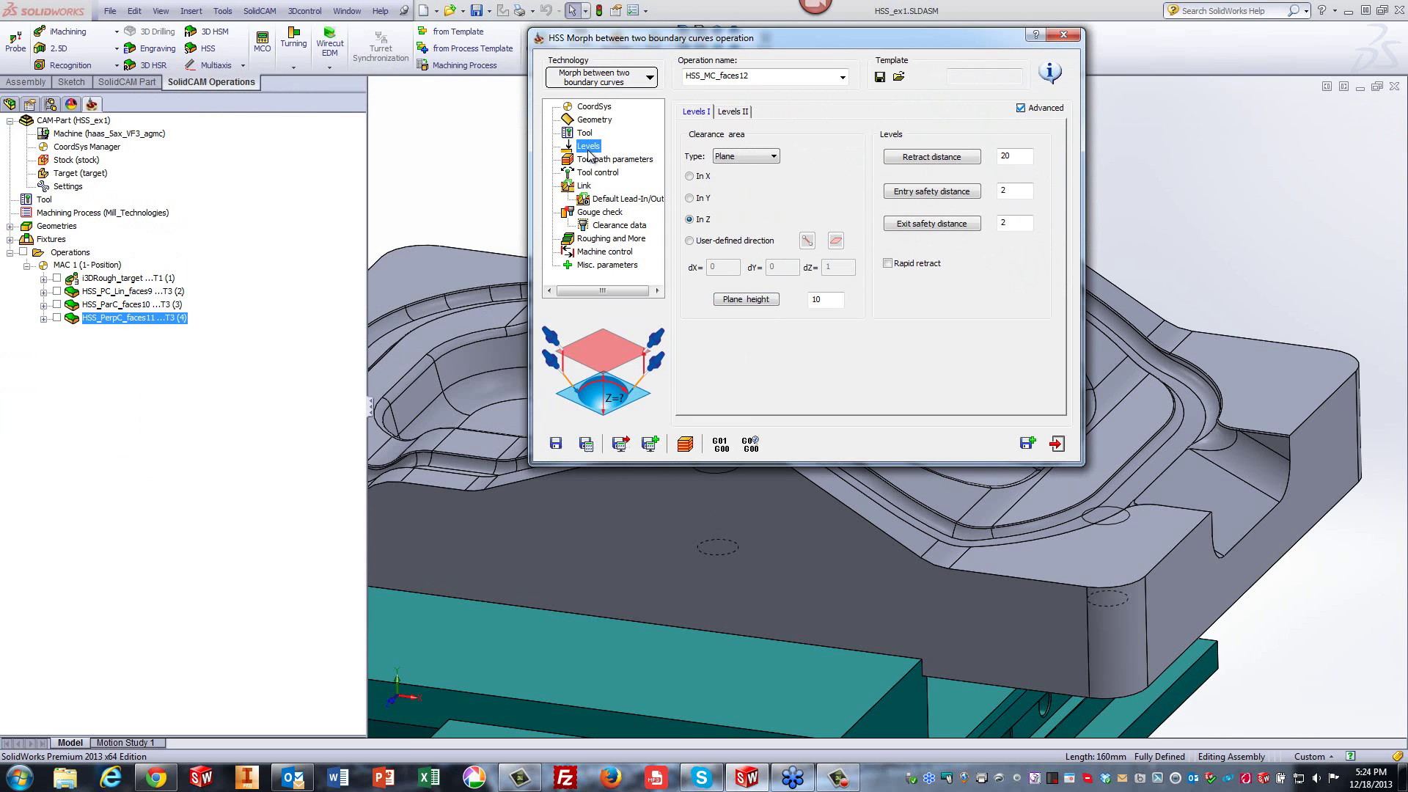
left_click(586, 160)
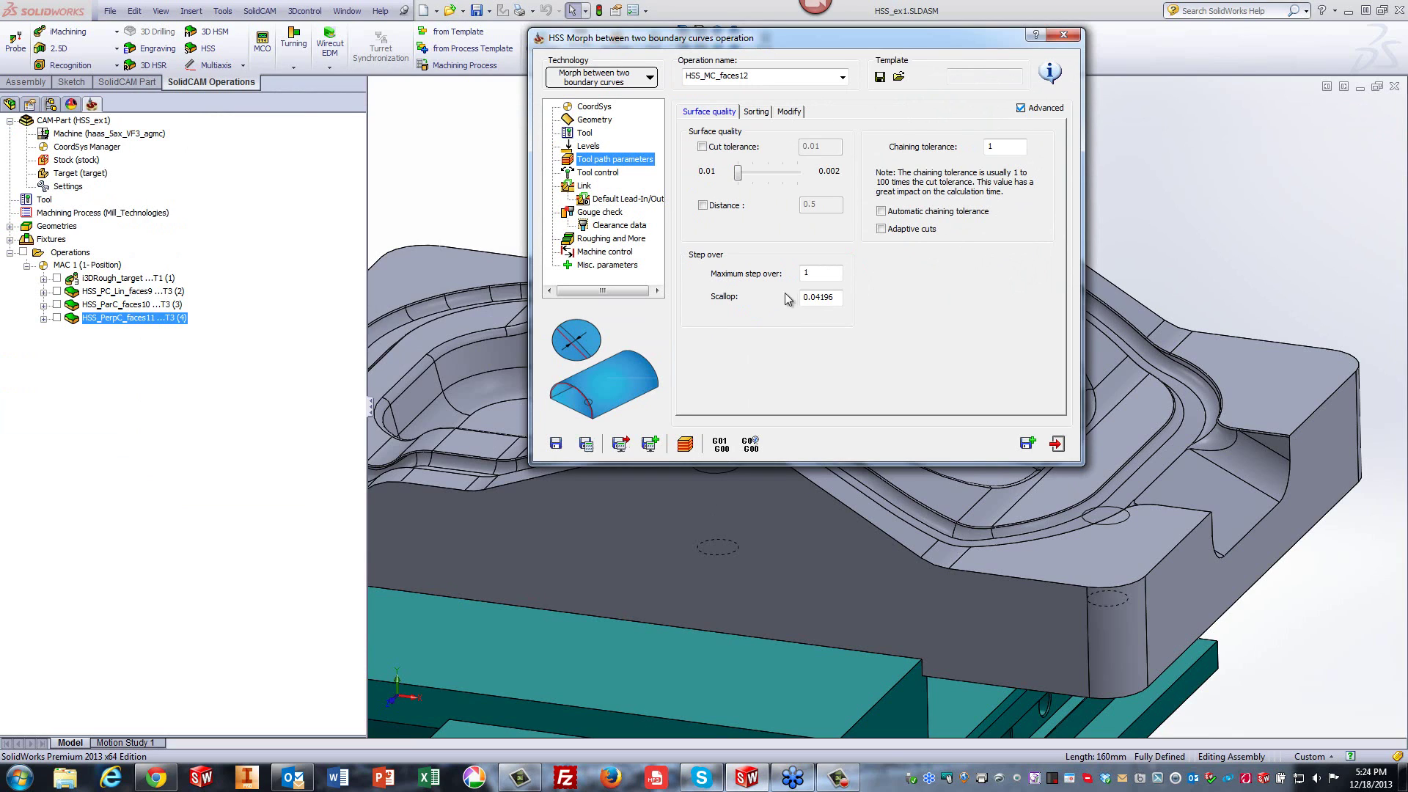
left_click(814, 273)
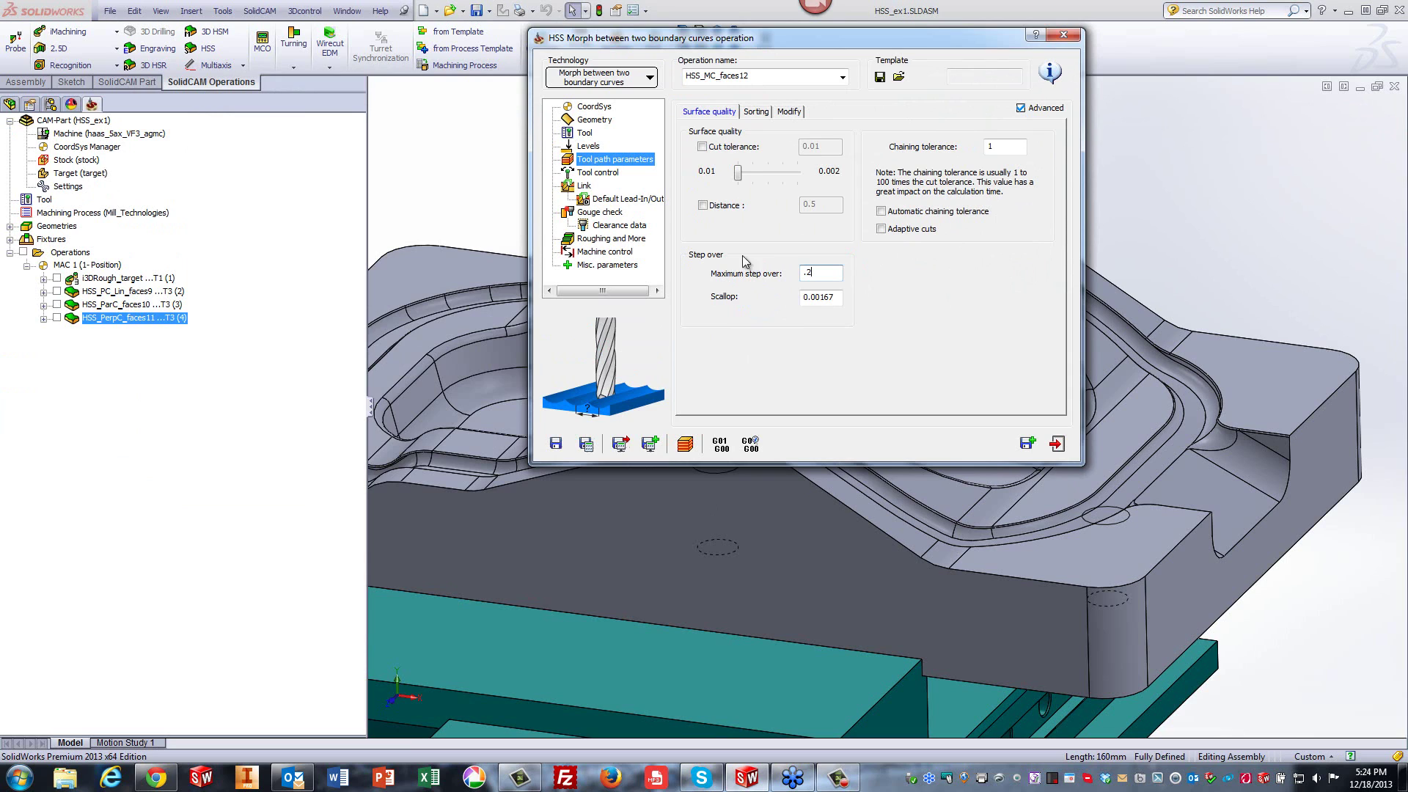
left_click(756, 112)
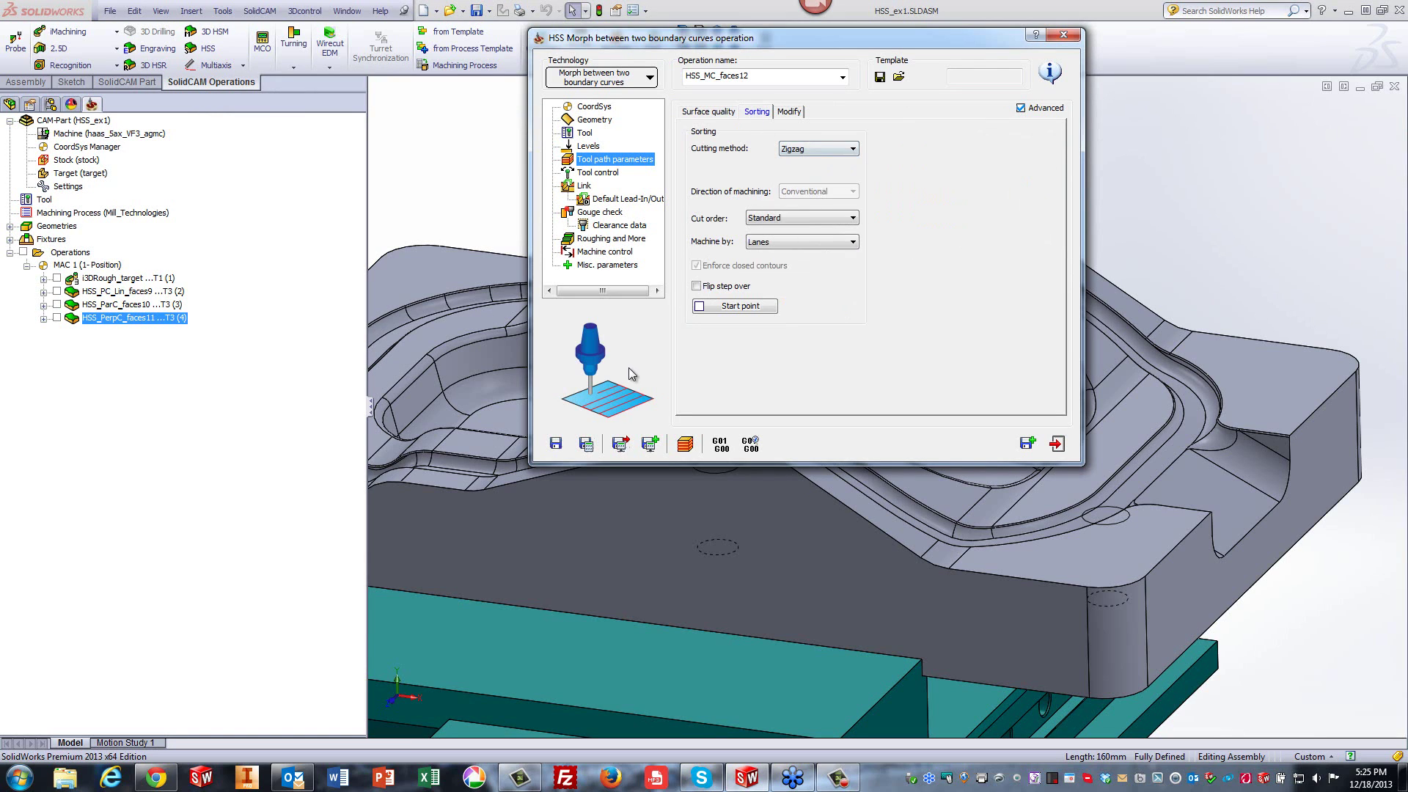
left_click(586, 443)
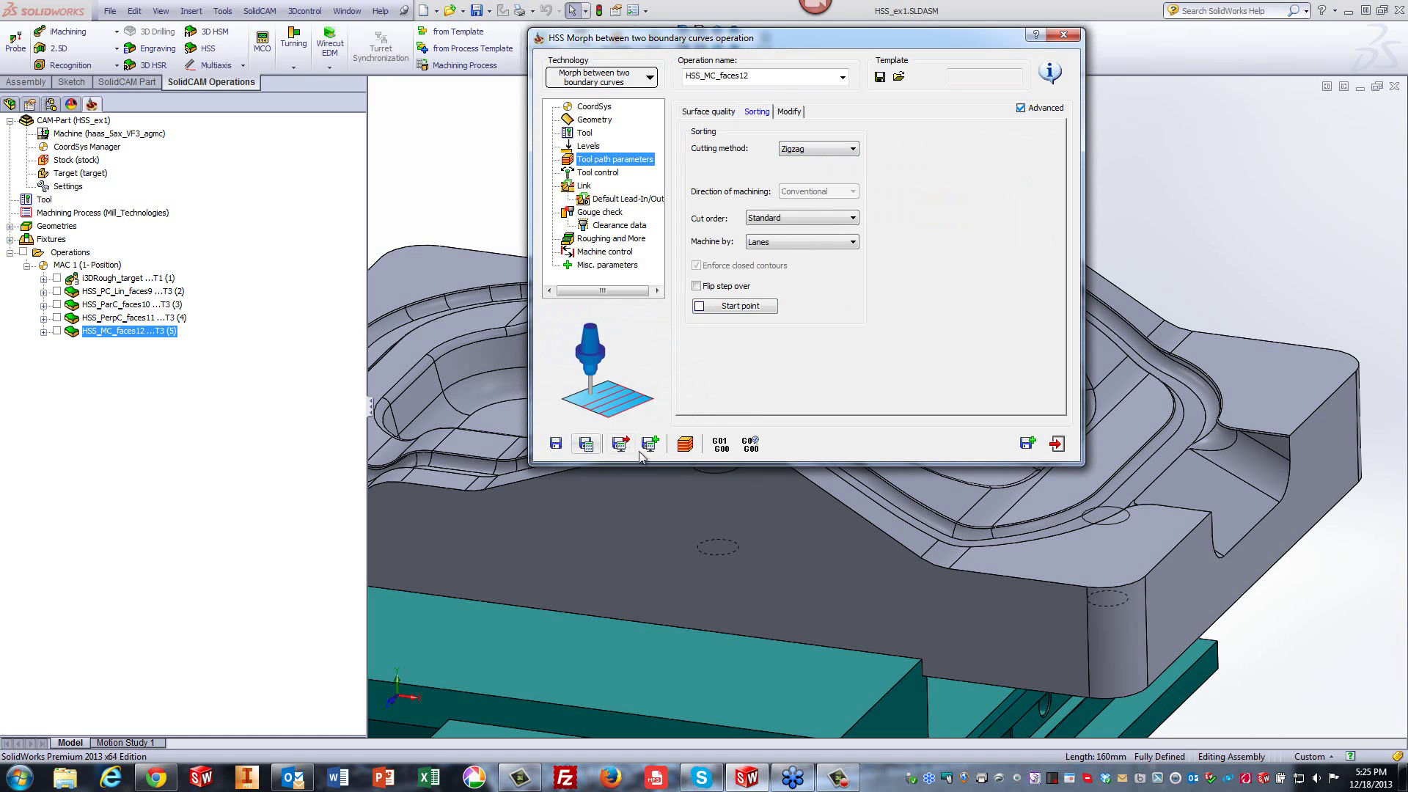
Simulate the morph operation at a higher speed to examine the tool path across the side wall, then exit the simulation.
left_click(684, 443)
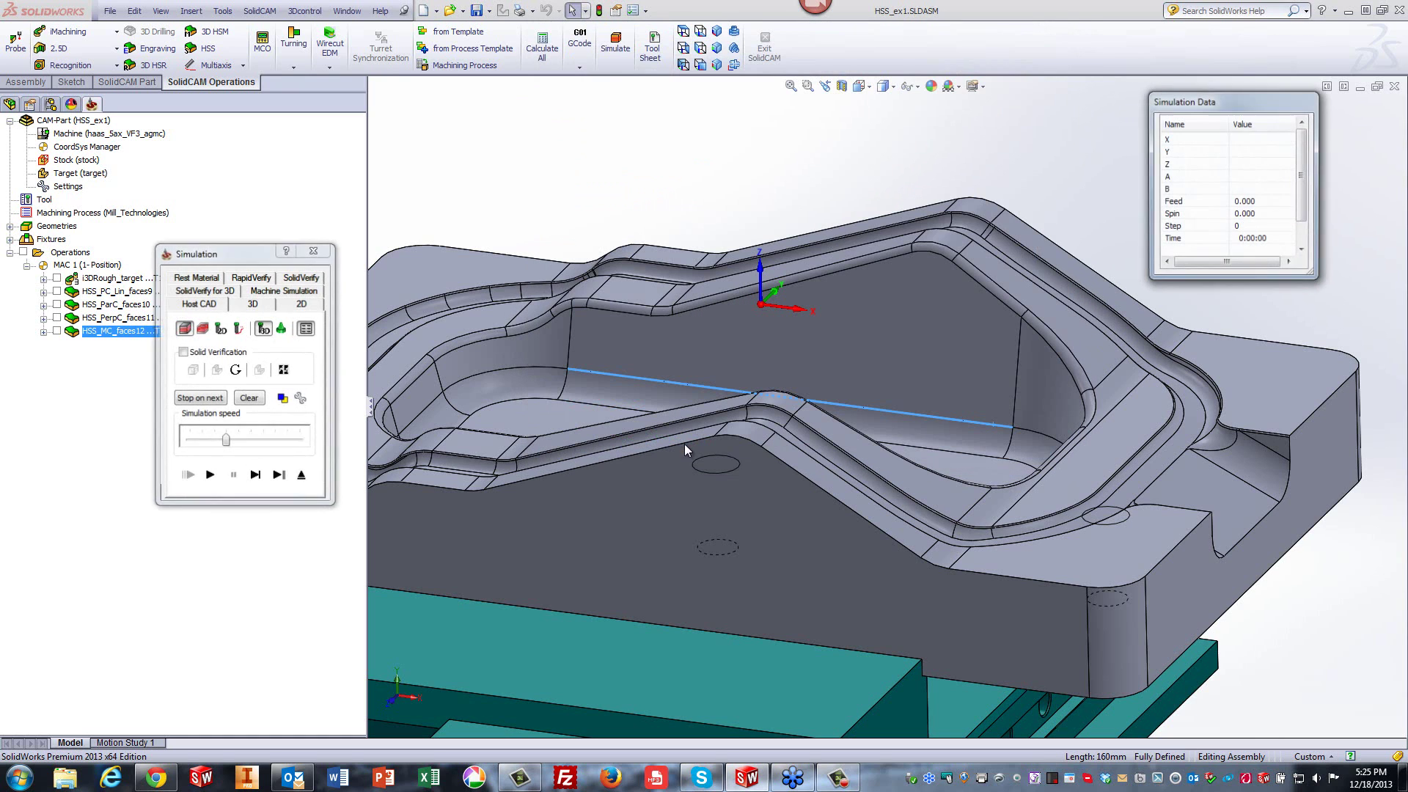
left_click(210, 475)
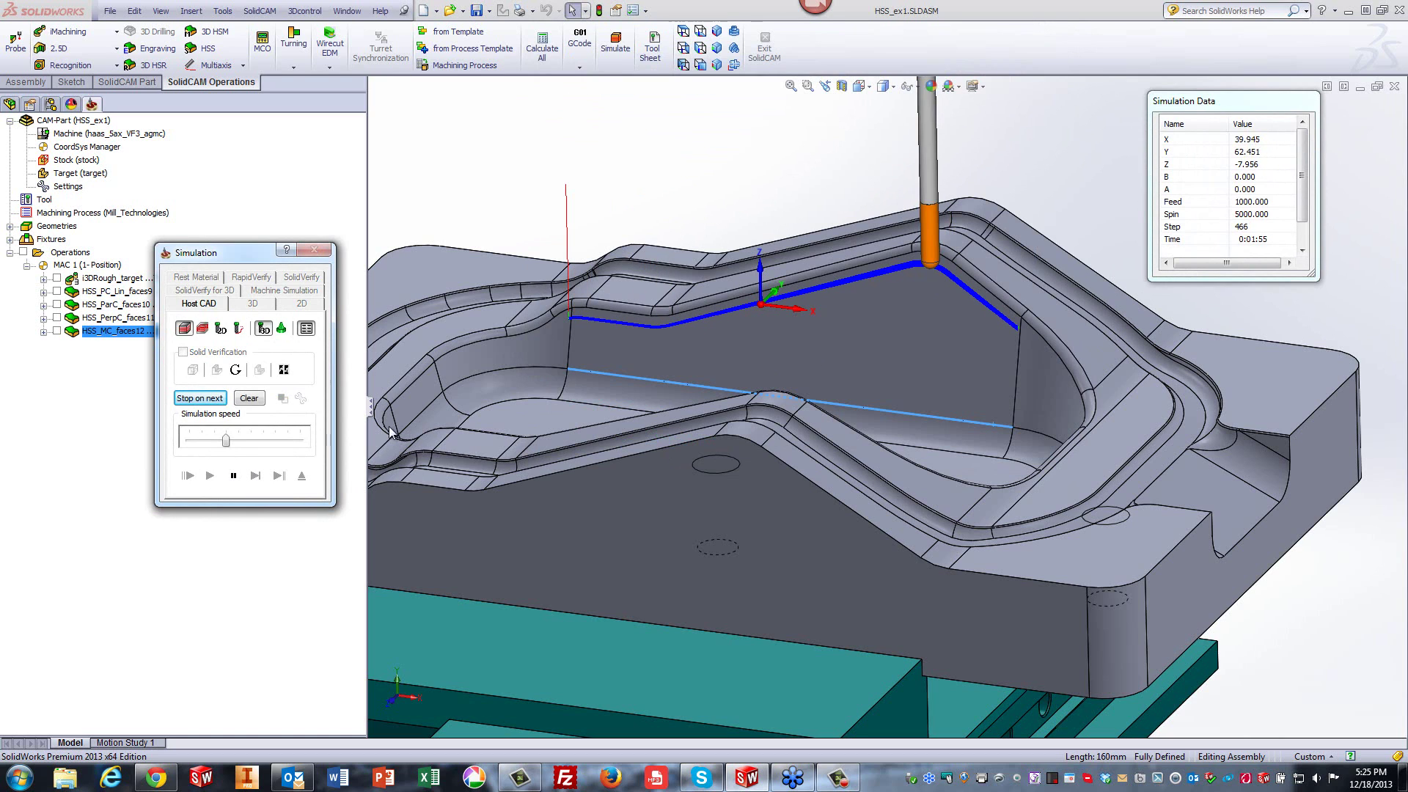
left_click_drag(225, 447, 265, 449)
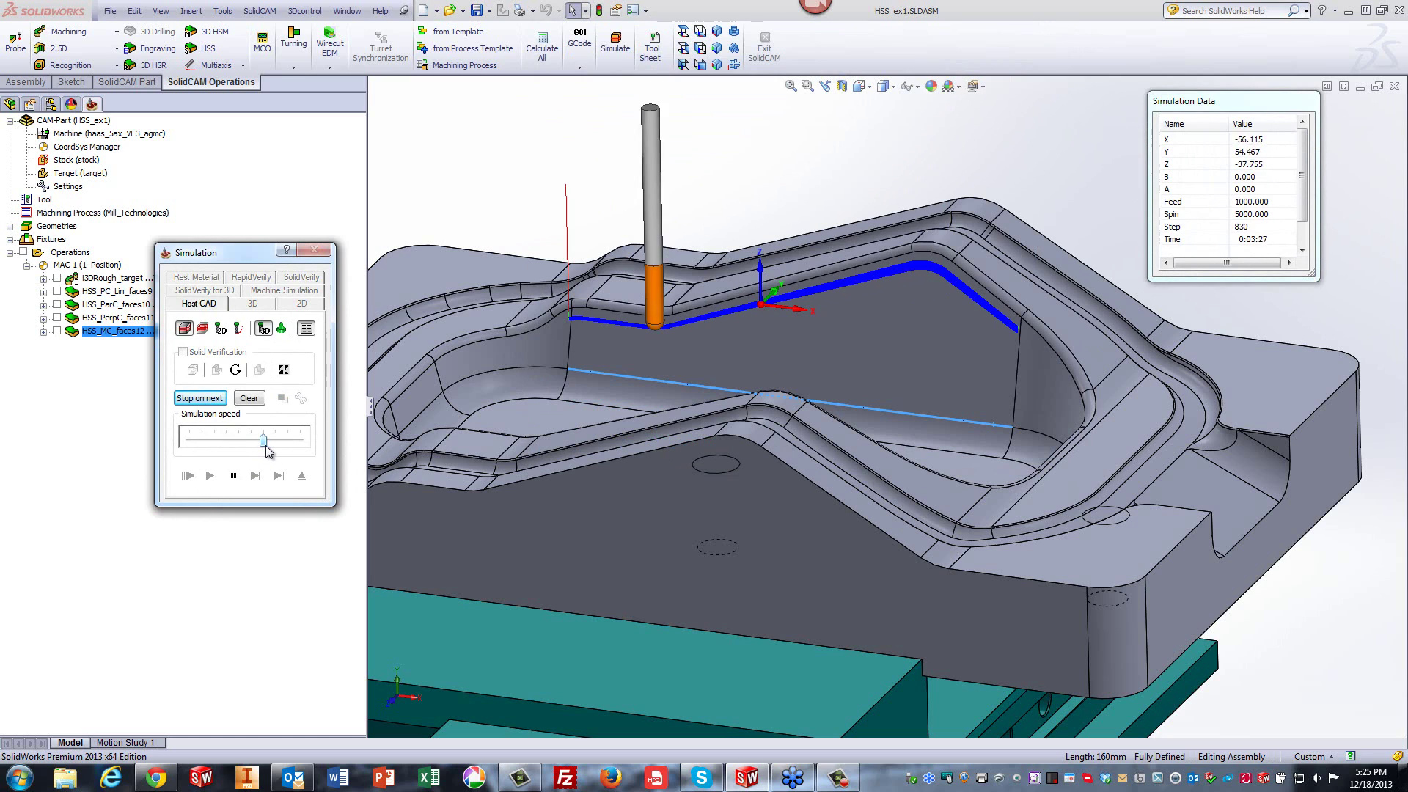
left_click(233, 476)
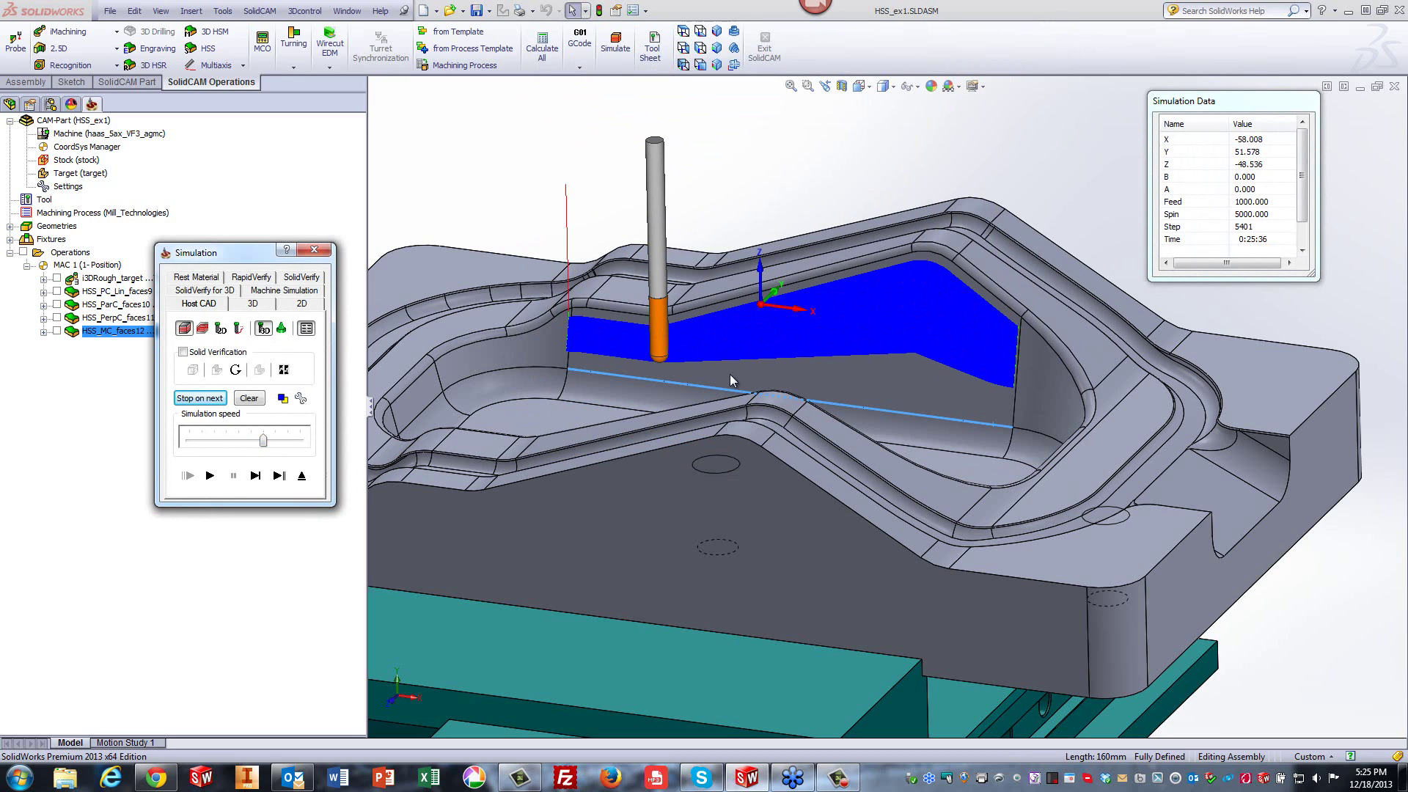
left_click(209, 476)
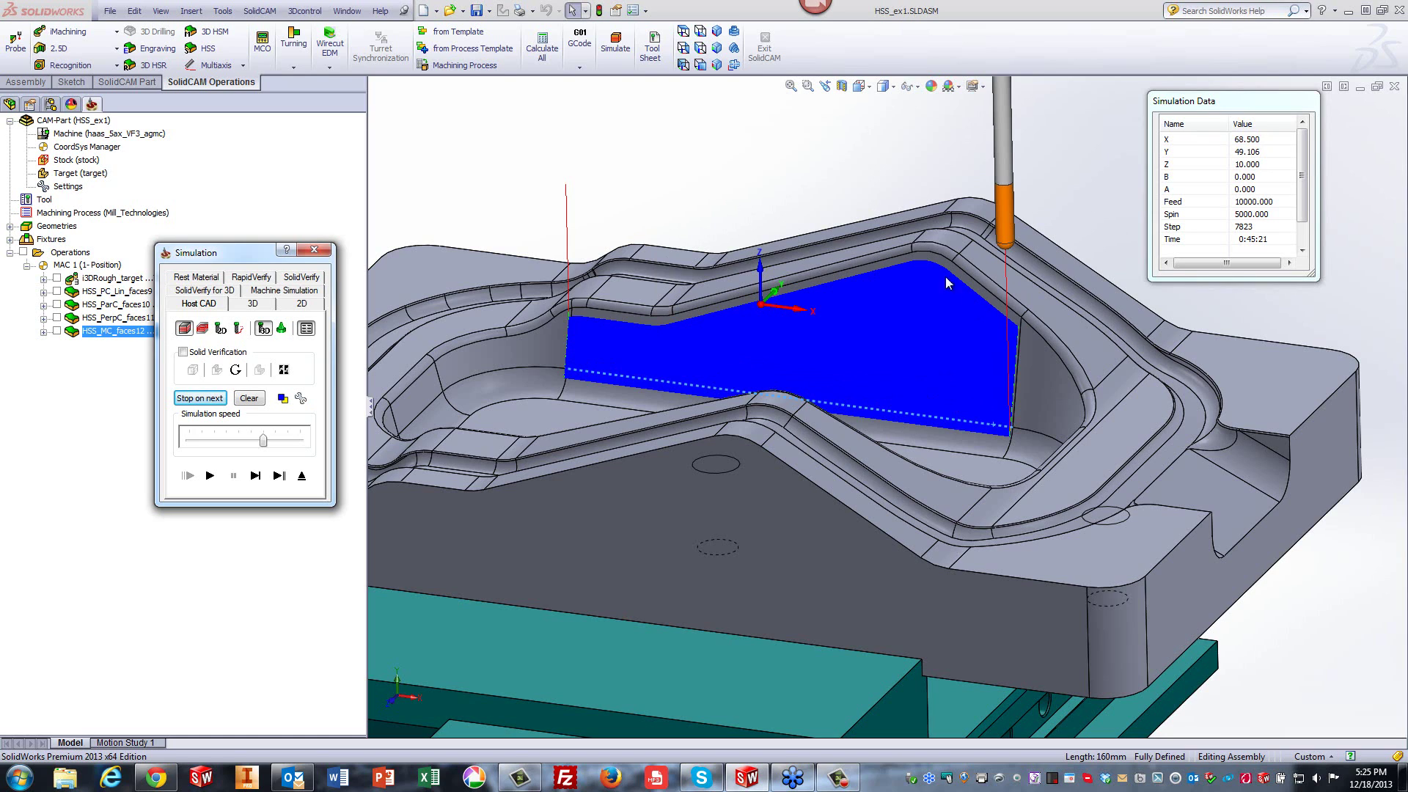
left_click(300, 477)
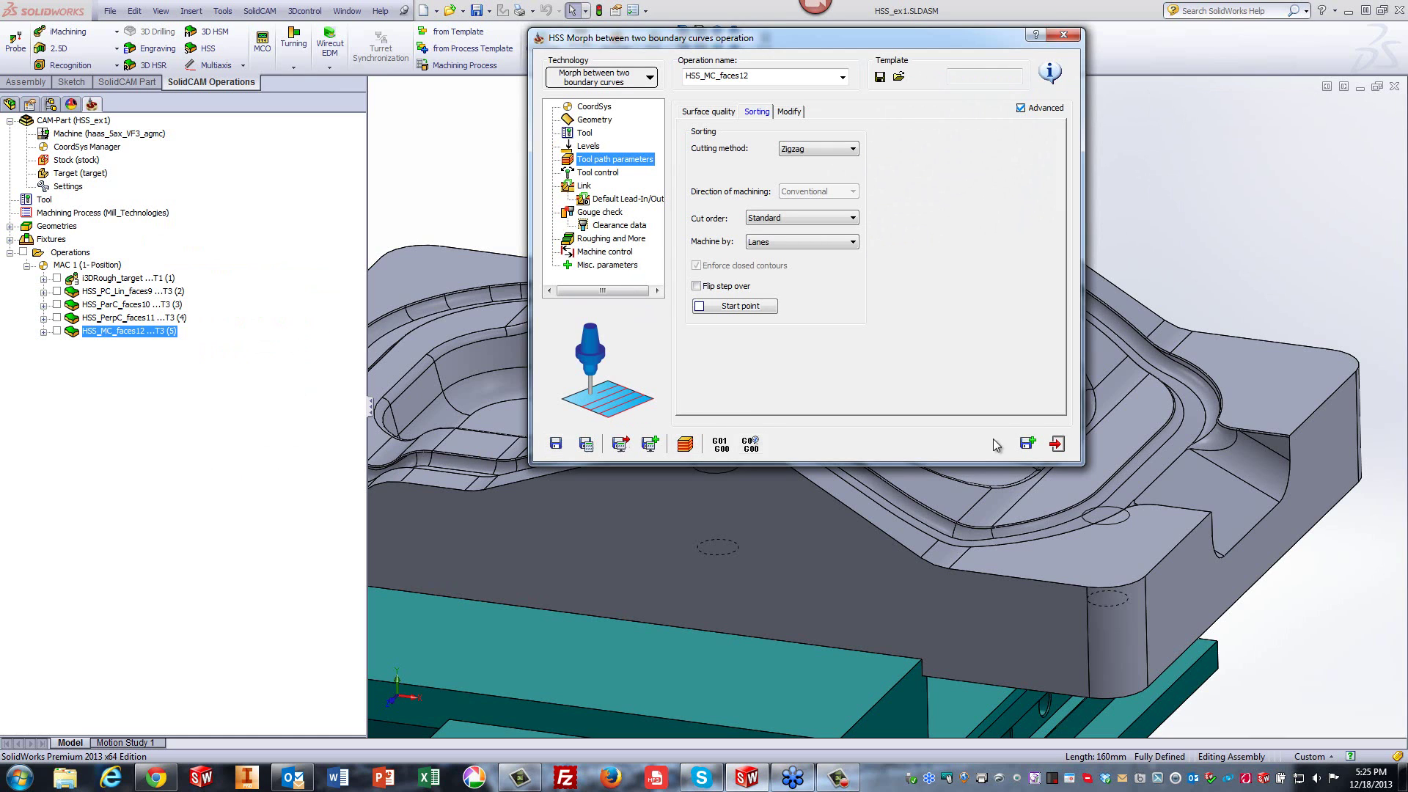
Save and copy the morph operation, and view the fillet along the pocket wall's upper edge behind the collapsed dialog.
left_click(1029, 443)
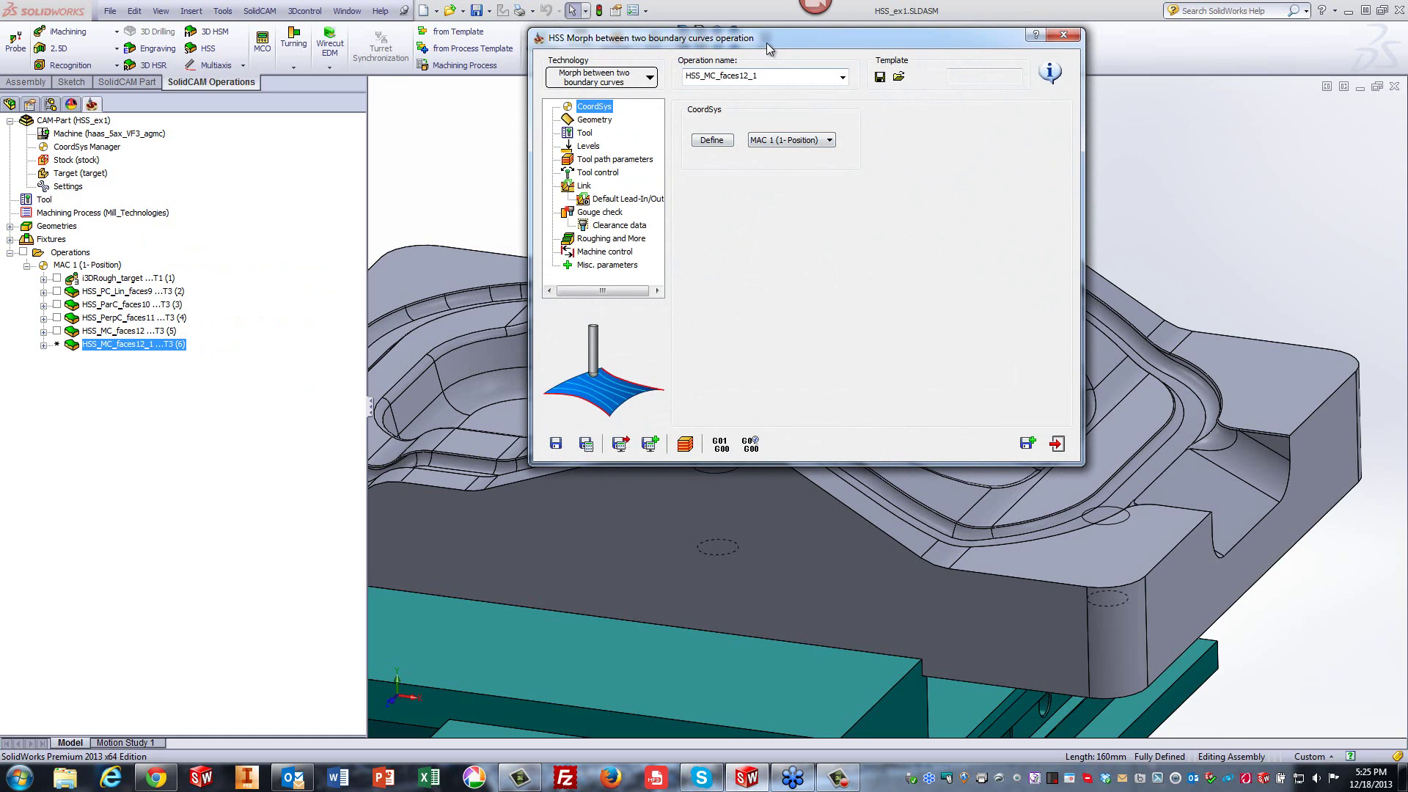
double_click(767, 42)
left_click(1075, 238)
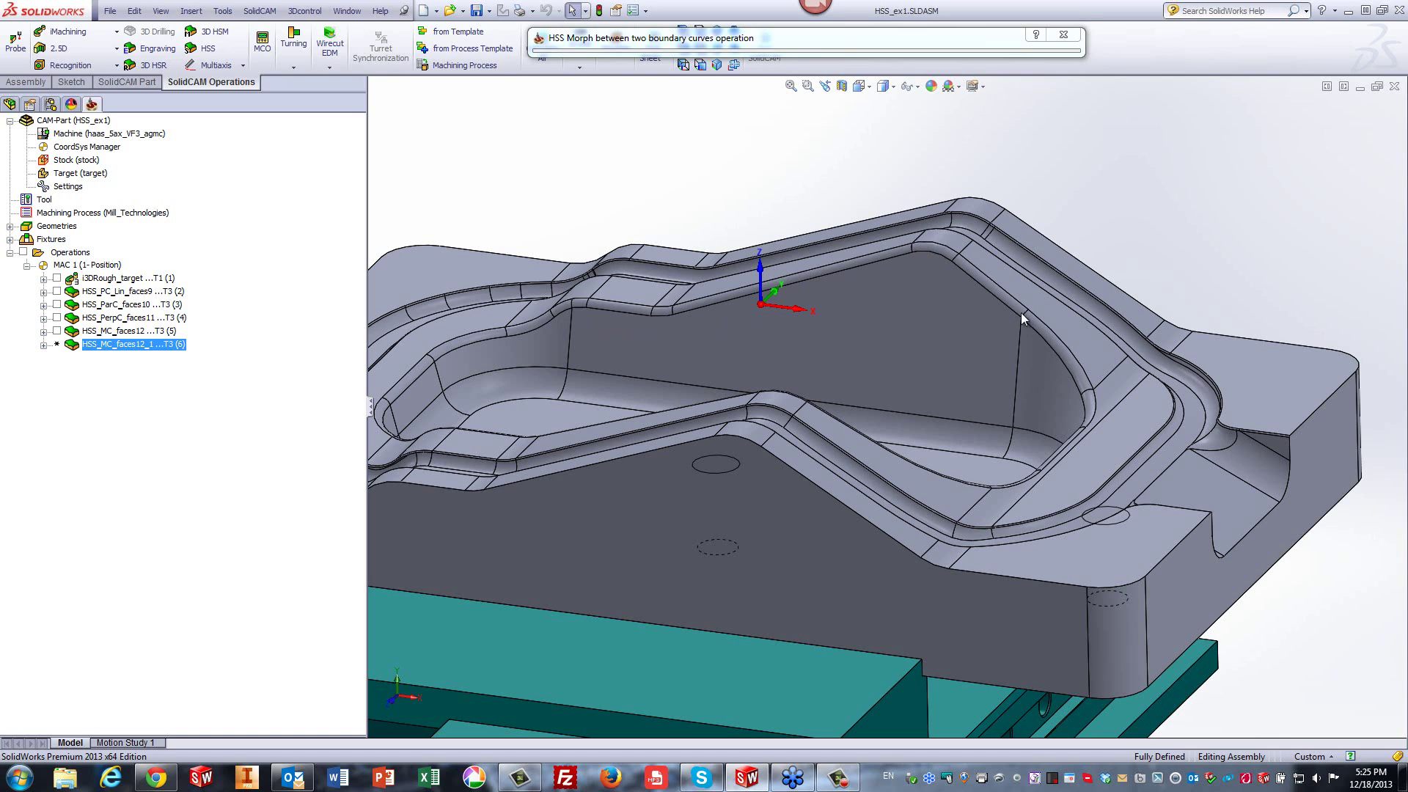
left_click(783, 41)
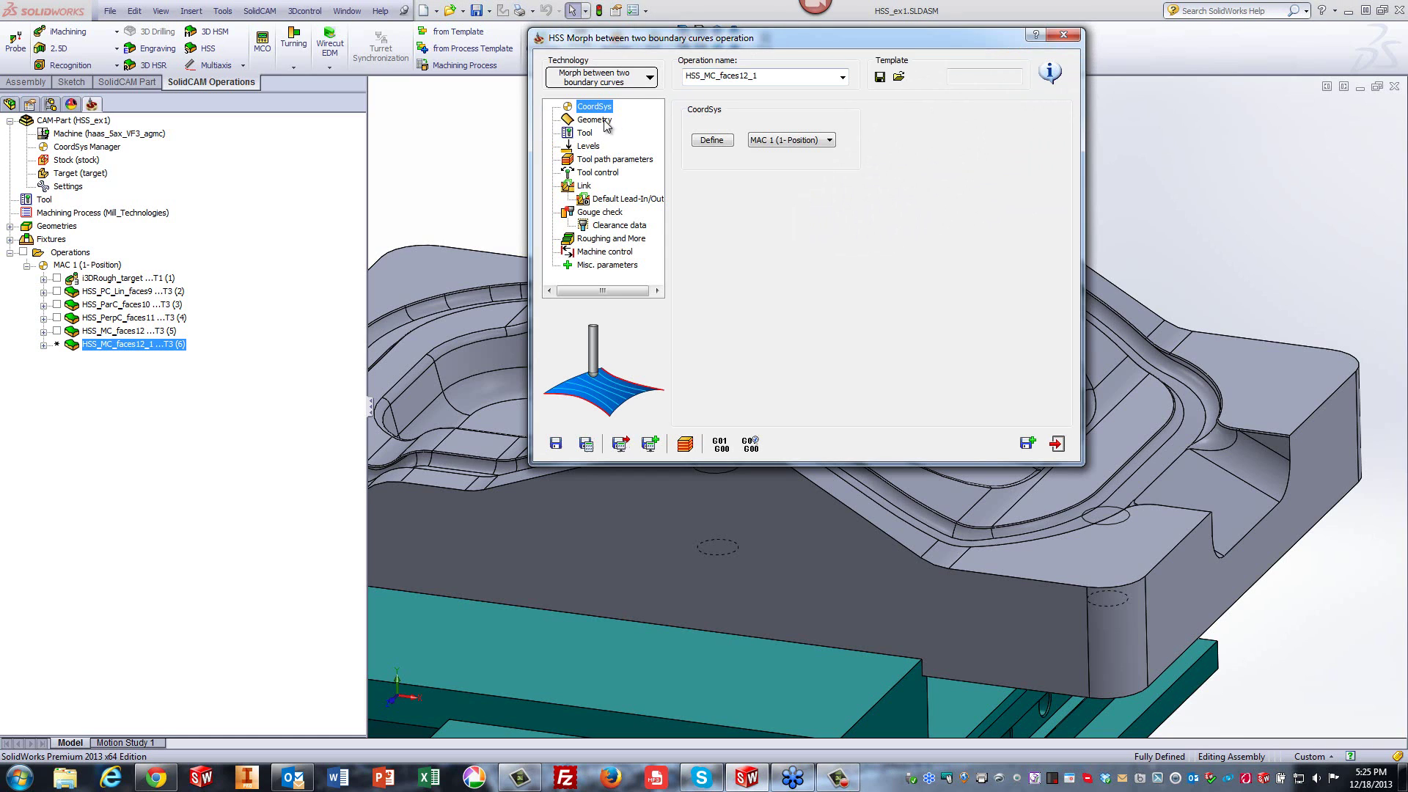
Define the three connected fillet faces along the top of the pocket's flat side wall as the copied operation's drive surface.
left_click(595, 121)
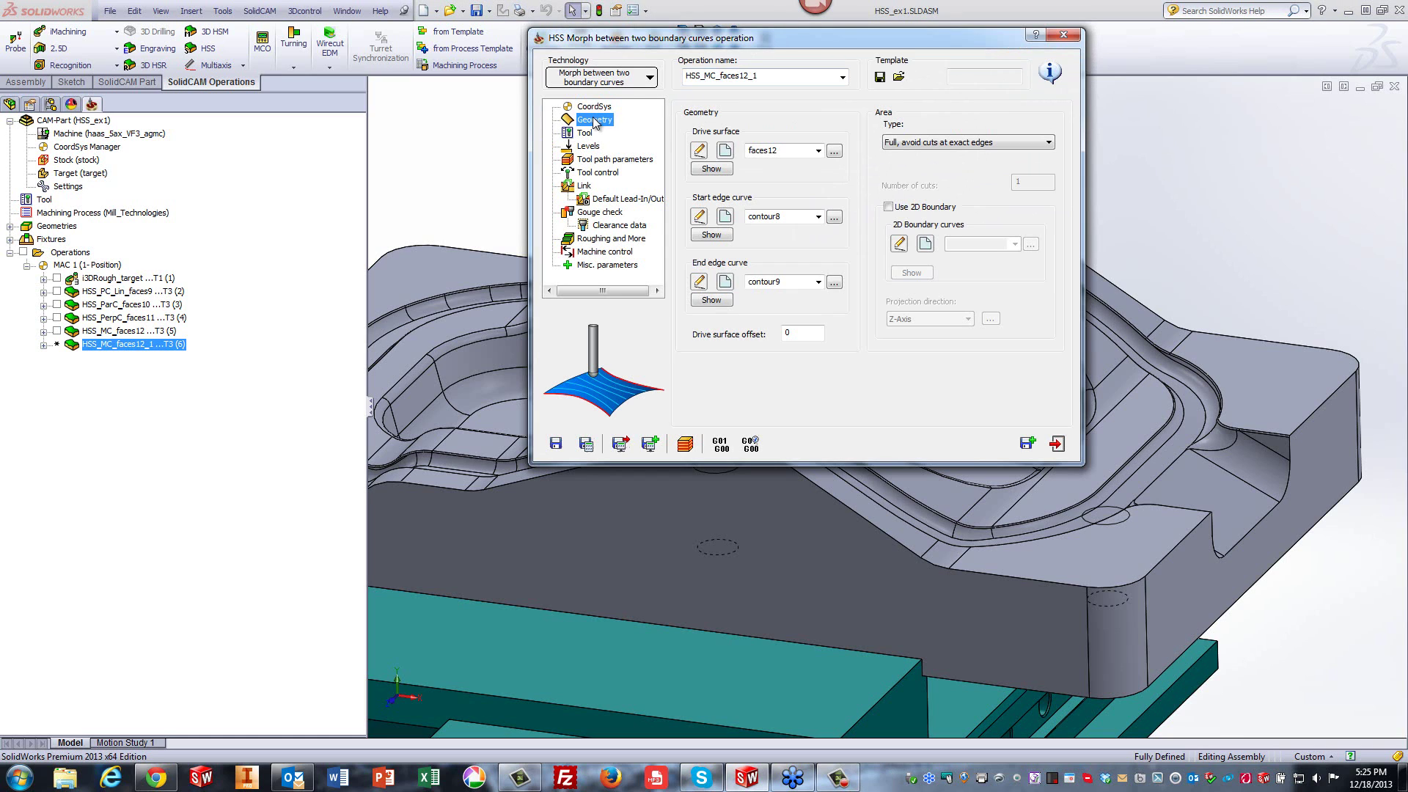
left_click(724, 151)
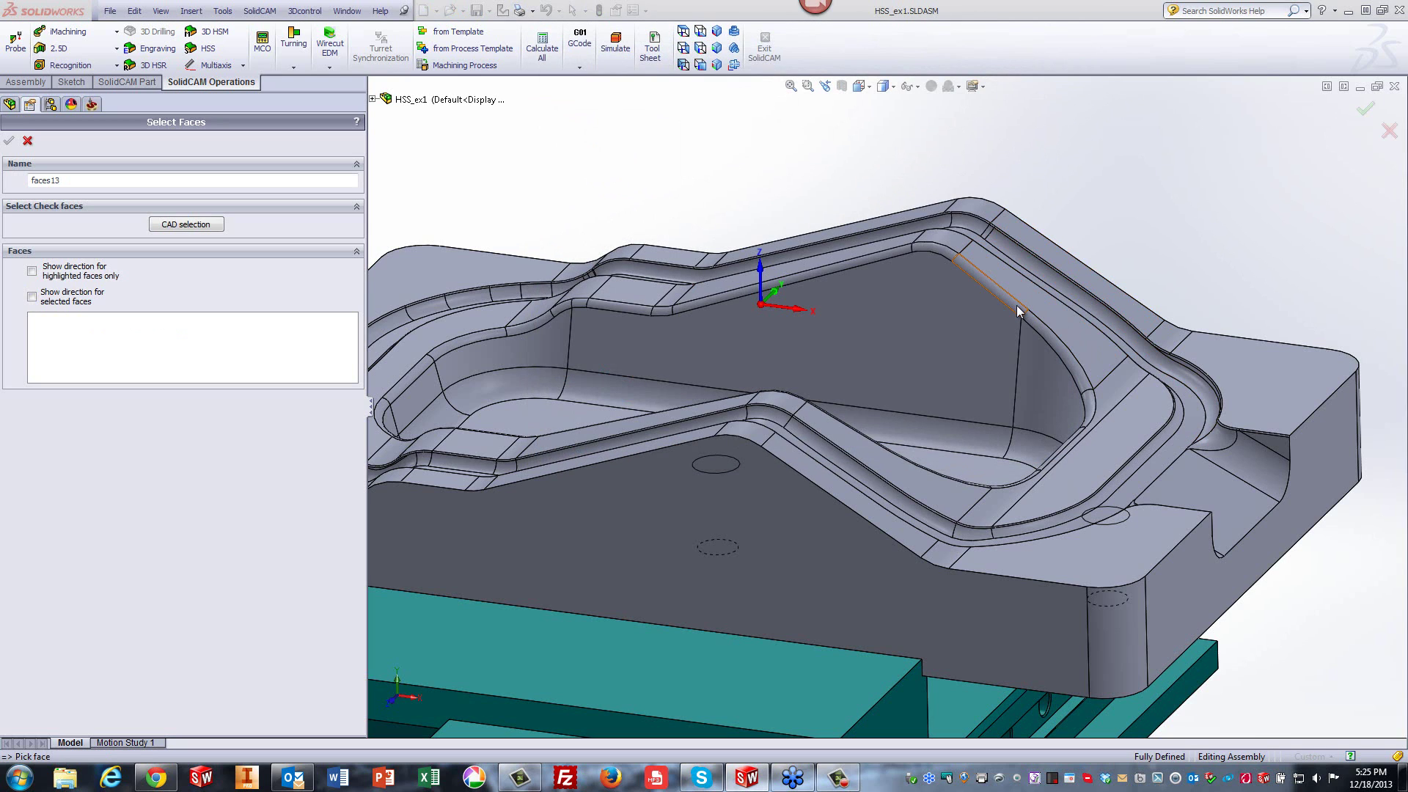
left_click(995, 292)
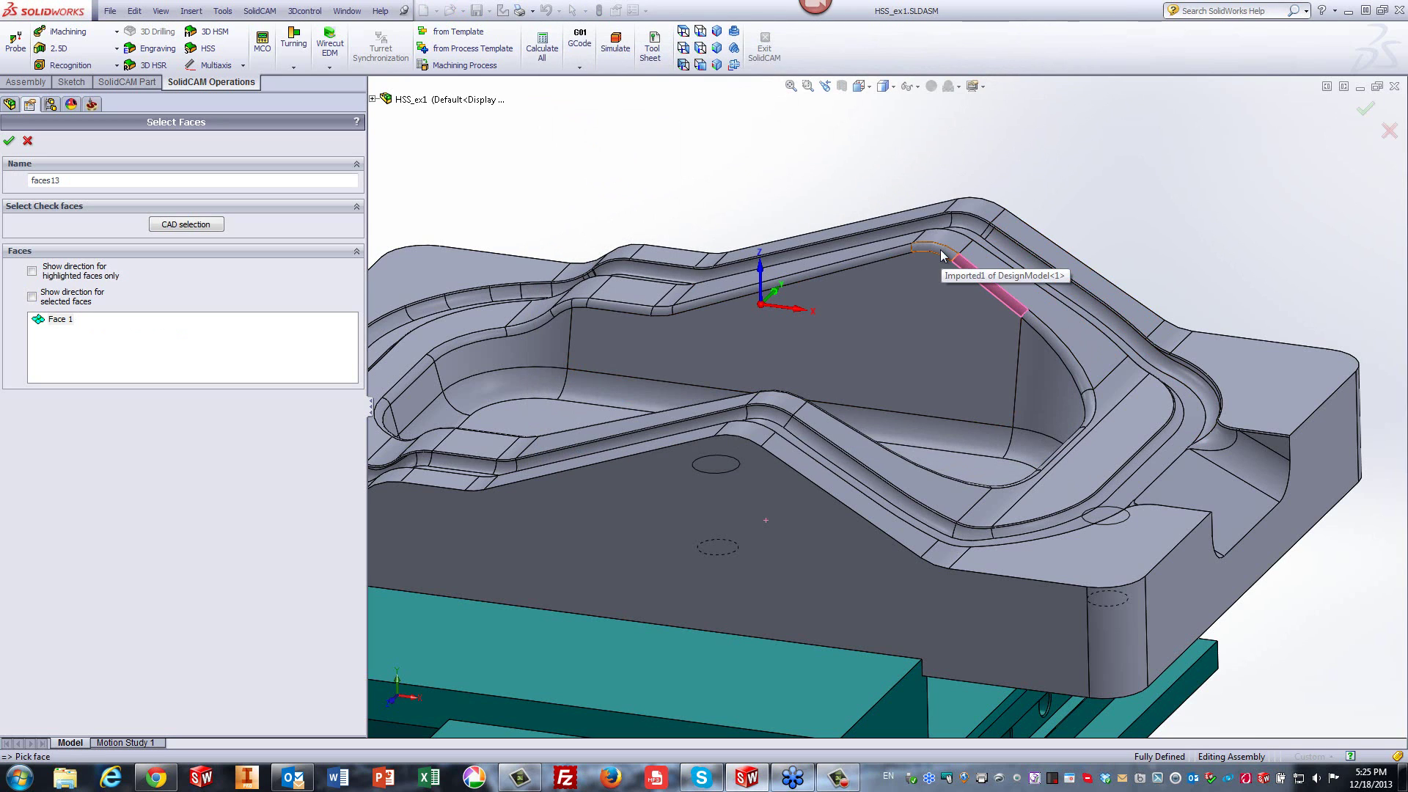
left_click(917, 249)
left_click(905, 250)
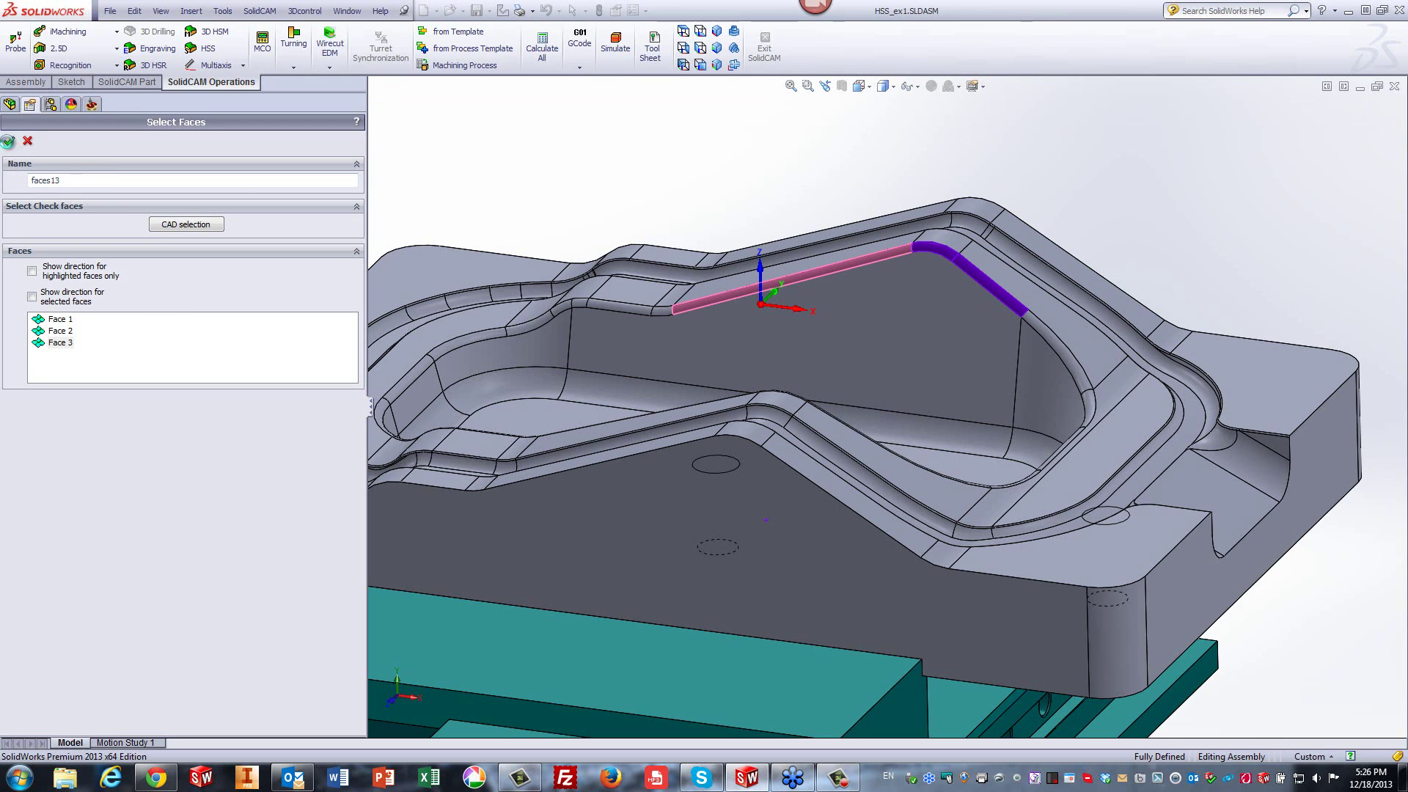
left_click(8, 141)
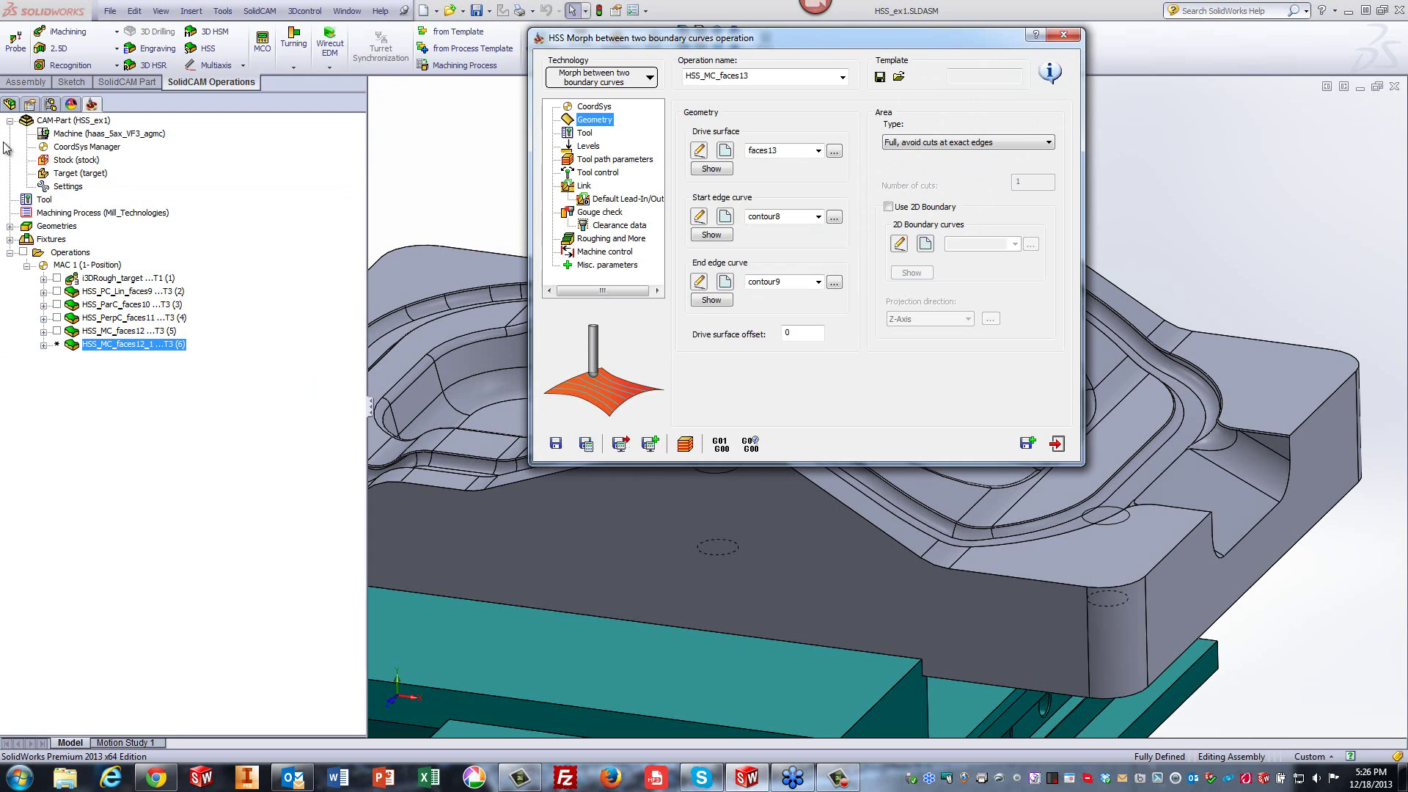
Chain the outer edges of the fillet above the flat side wall as the copied operation's start edge curve.
left_click(725, 217)
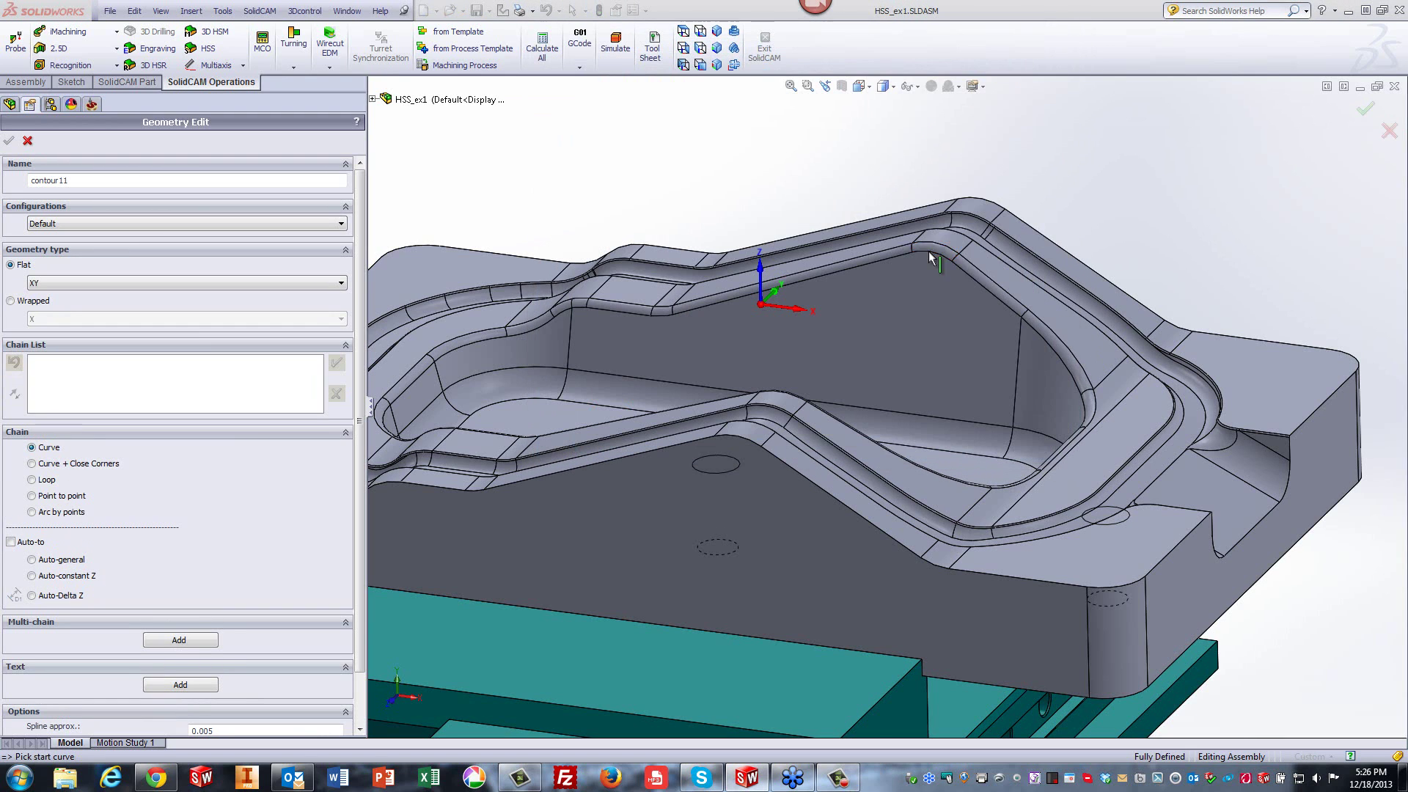
left_click(991, 284)
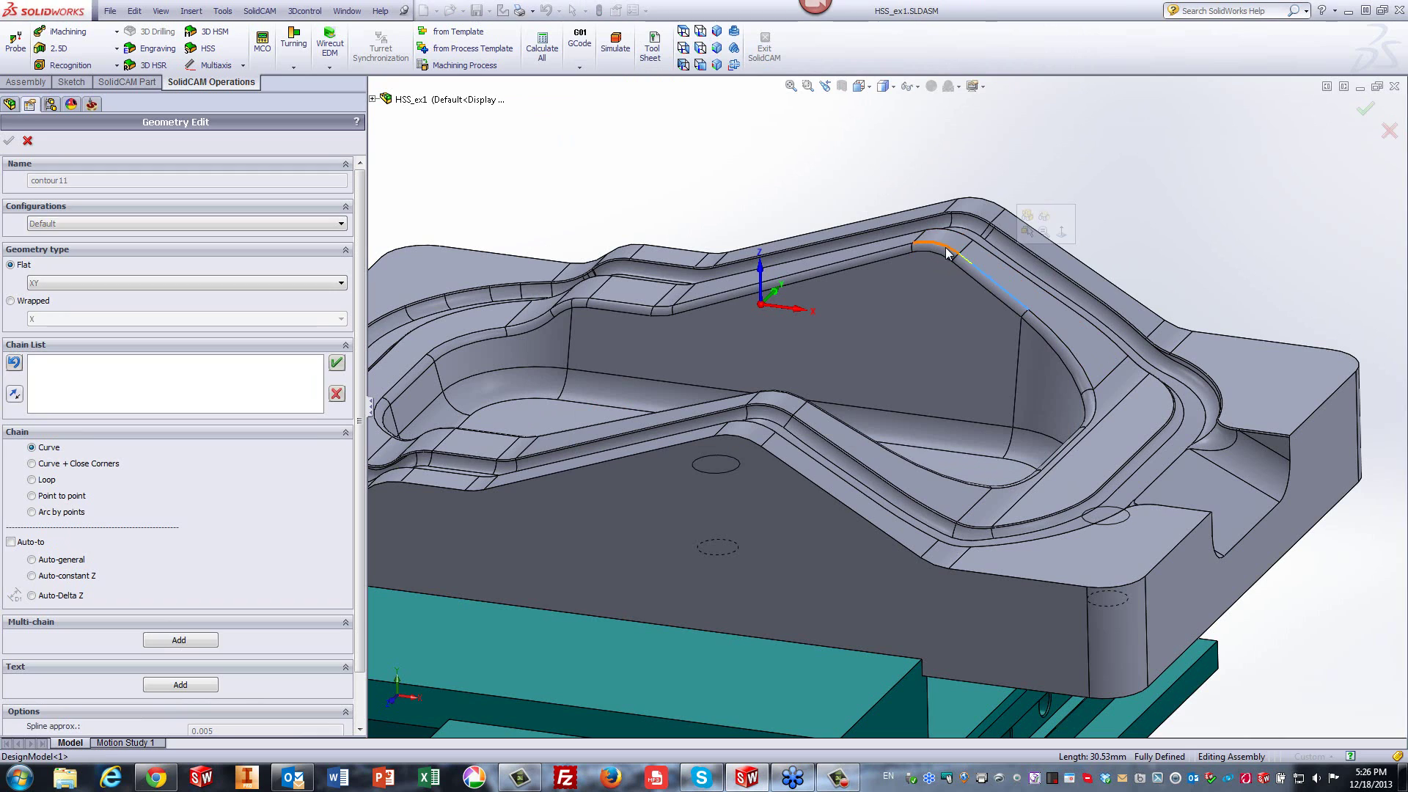
Add the long straight edge to the start edge curve's chain, accept the chain and finish the geometry.
left_click(874, 253)
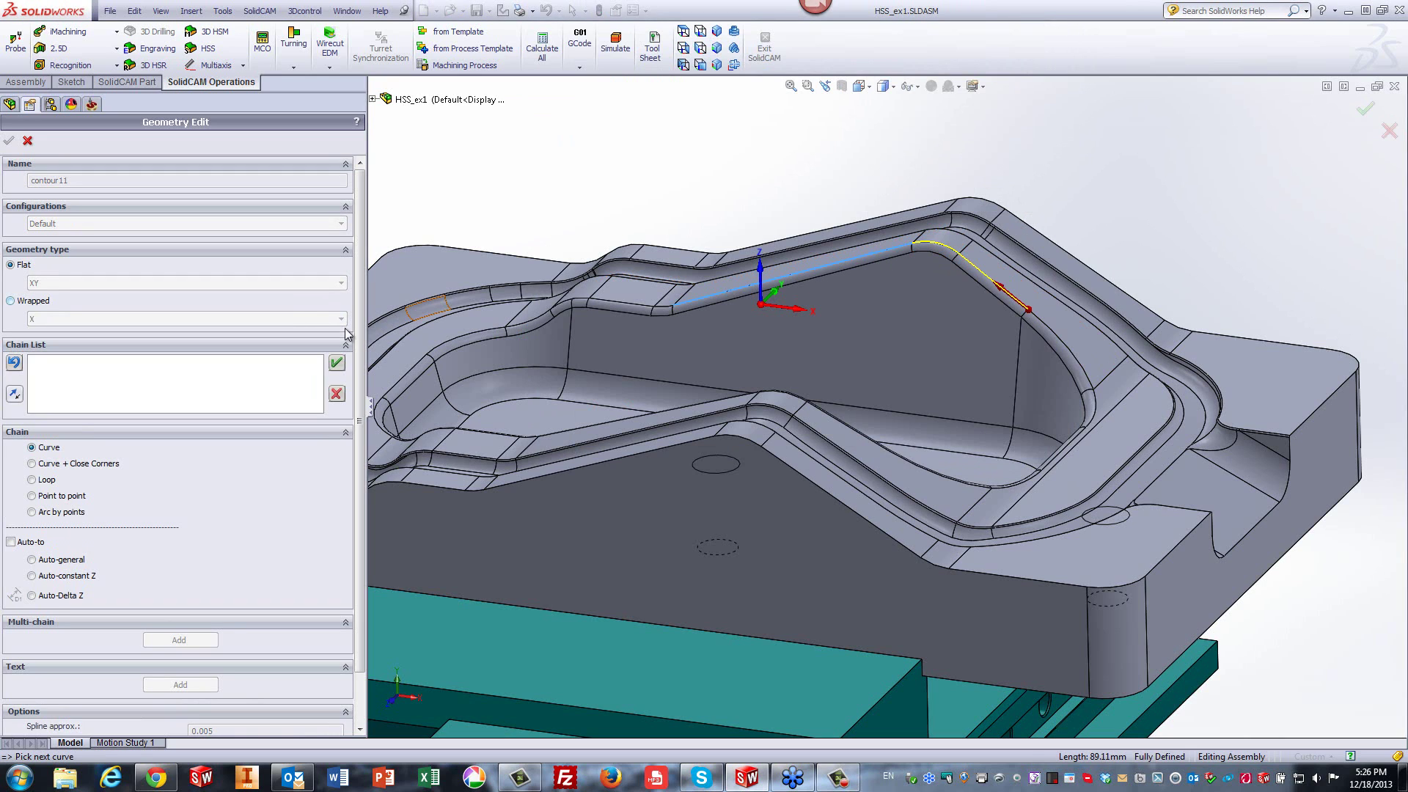
left_click(336, 364)
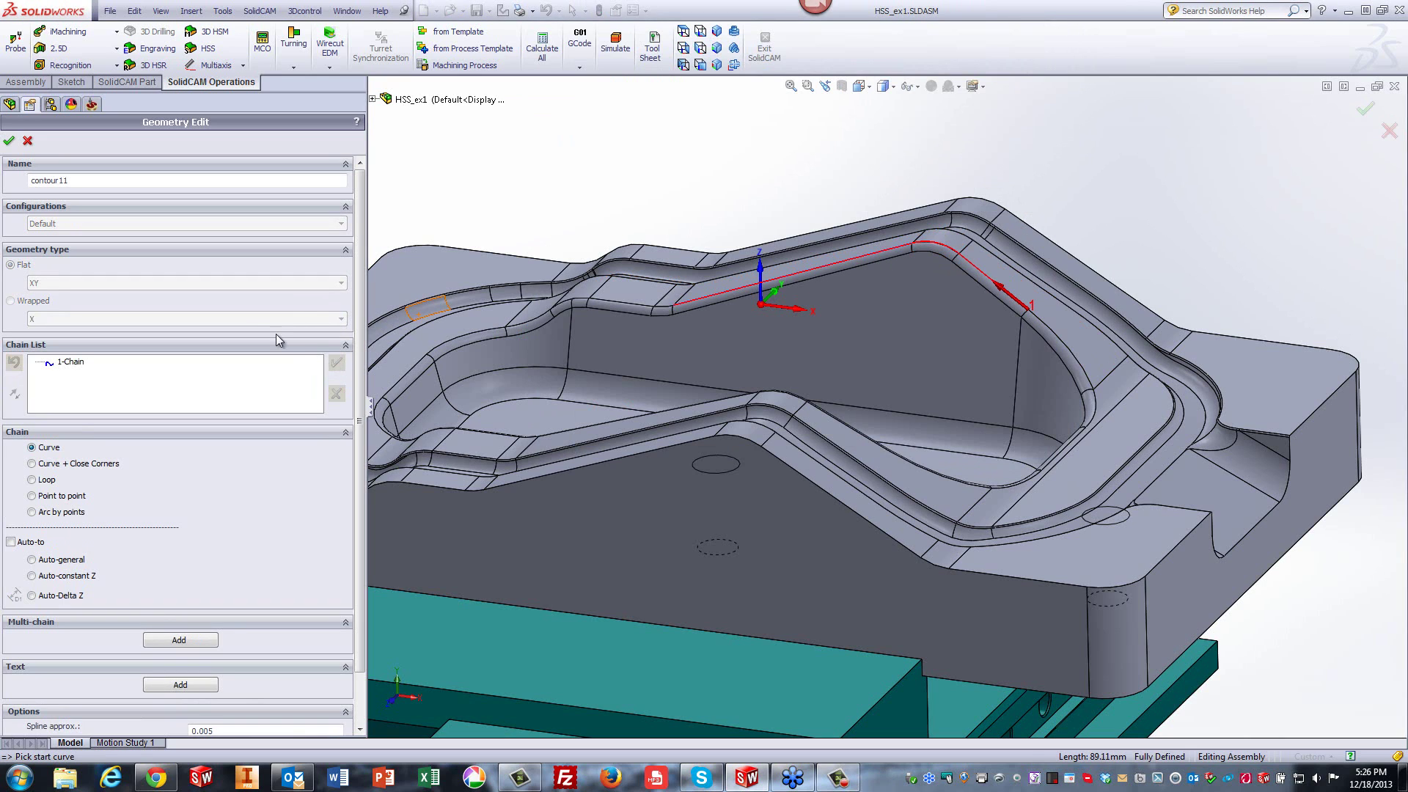
left_click(8, 141)
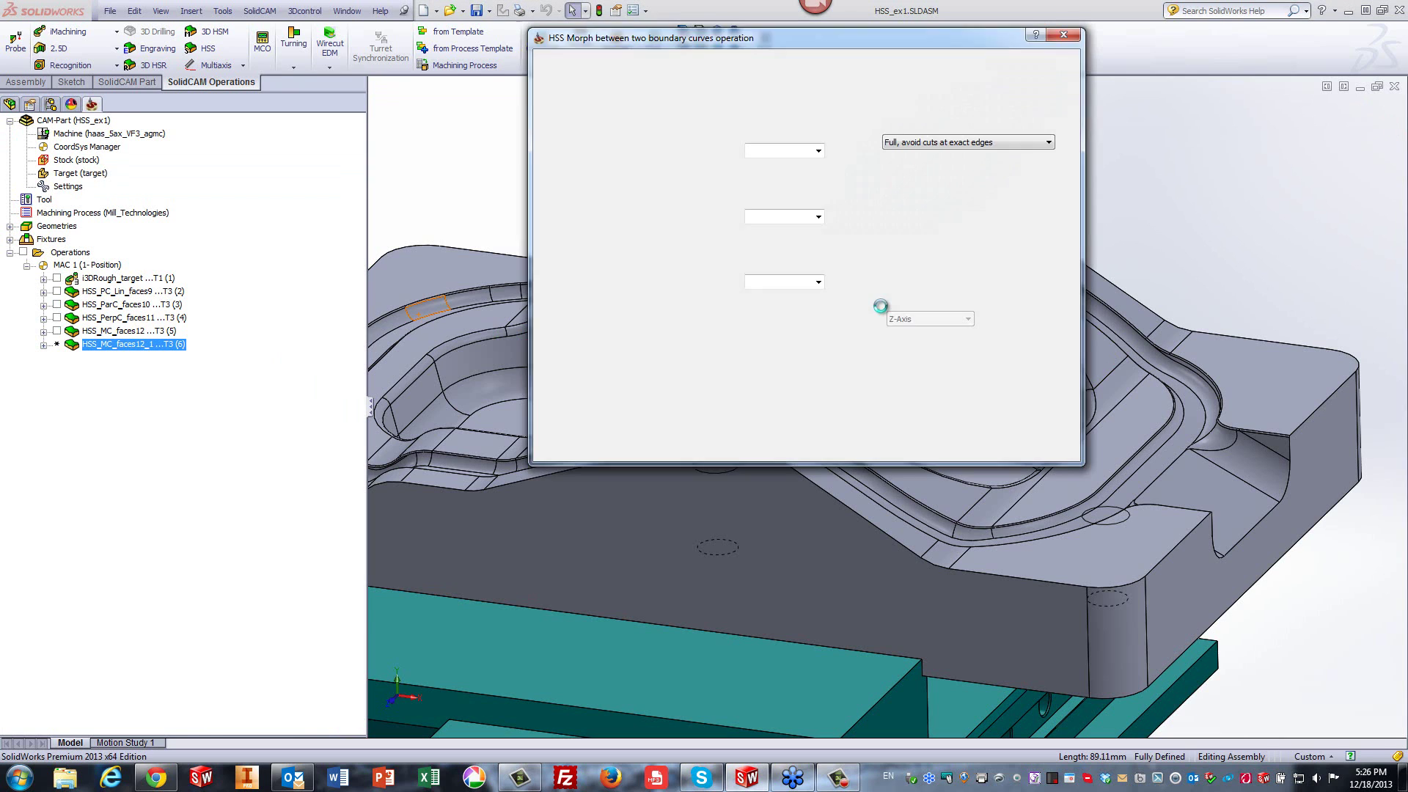
Define the end edge curve as a chain of the pocket rim's sloped edge, corner arc and long straight edge.
left_click(724, 282)
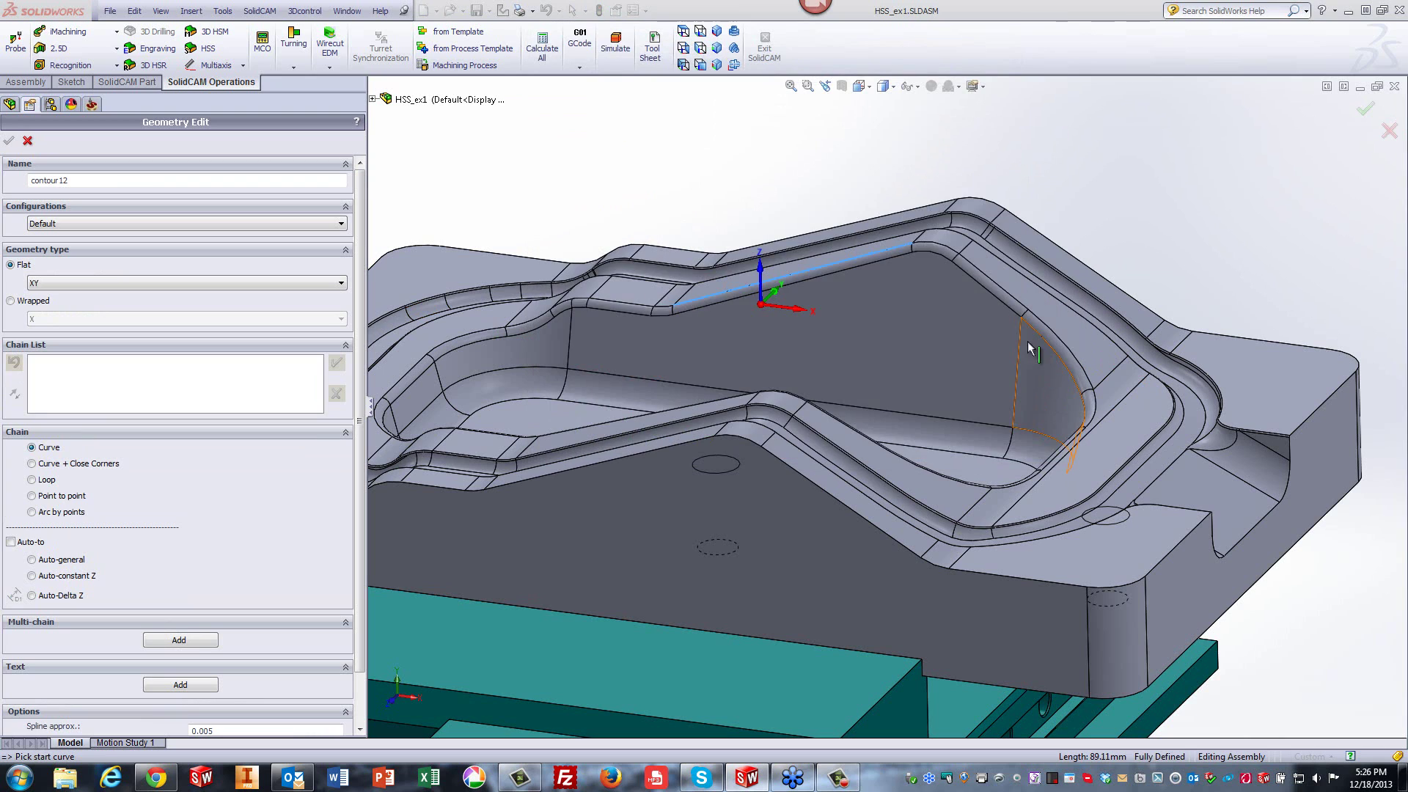
left_click(1015, 315)
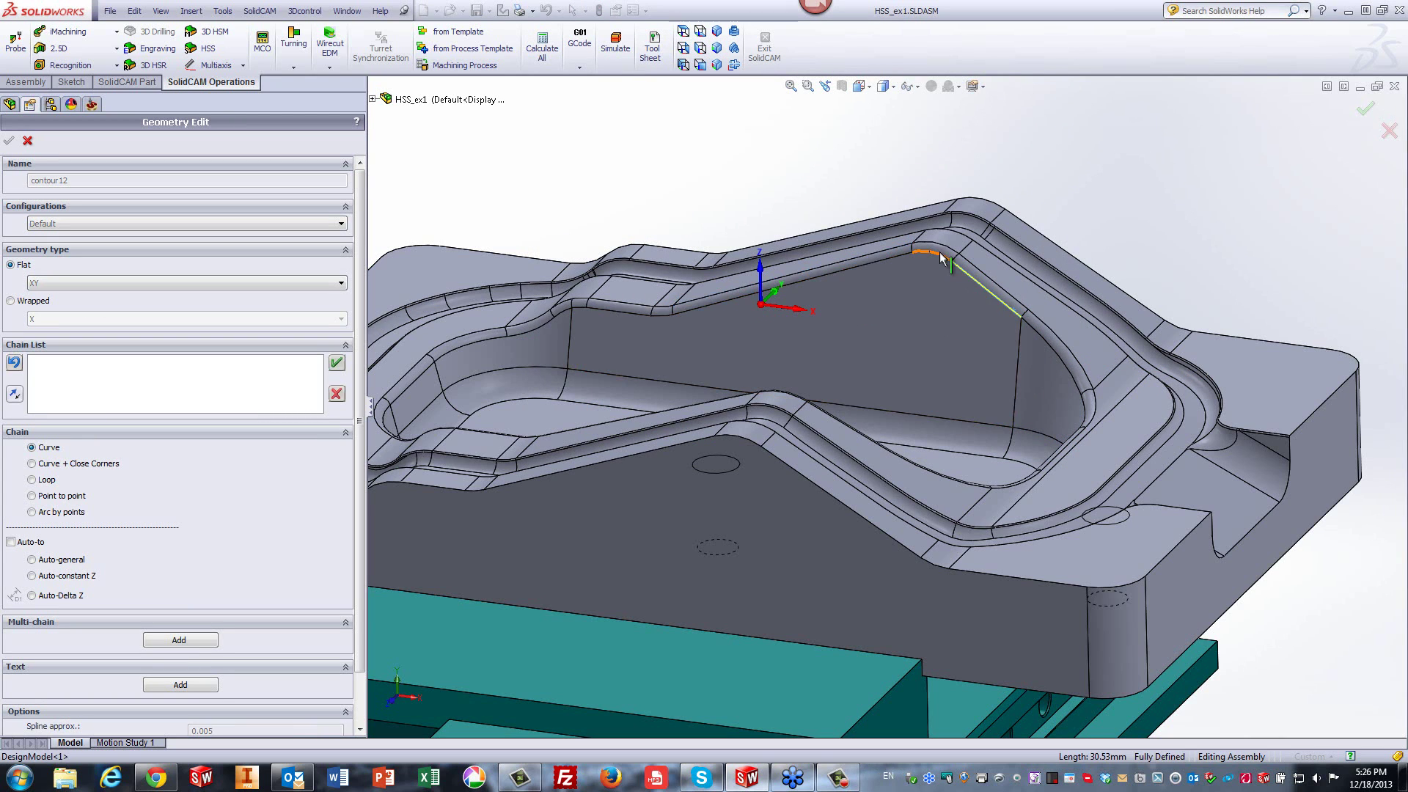
left_click(903, 257)
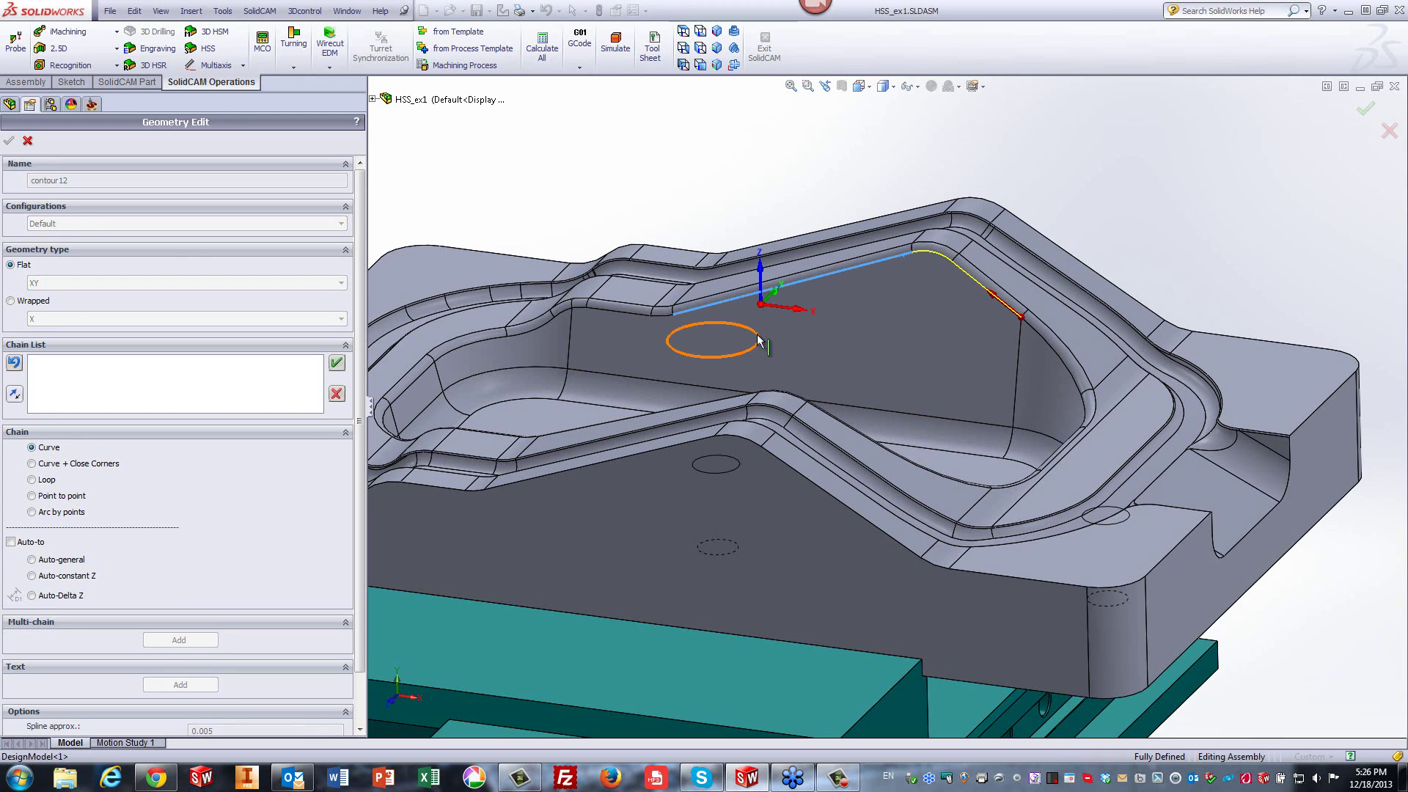
scroll(586, 305, "up", 2)
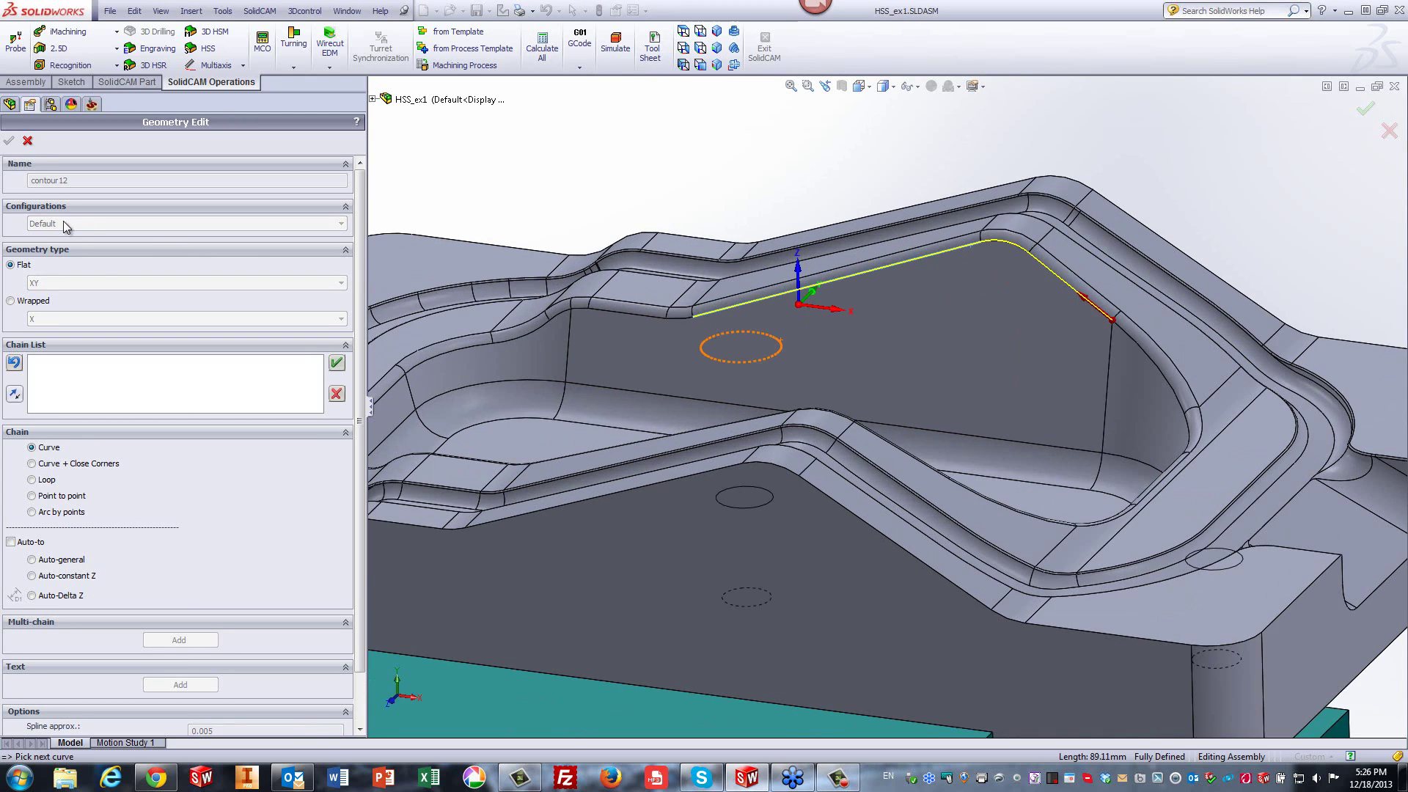
left_click(336, 363)
left_click(10, 142)
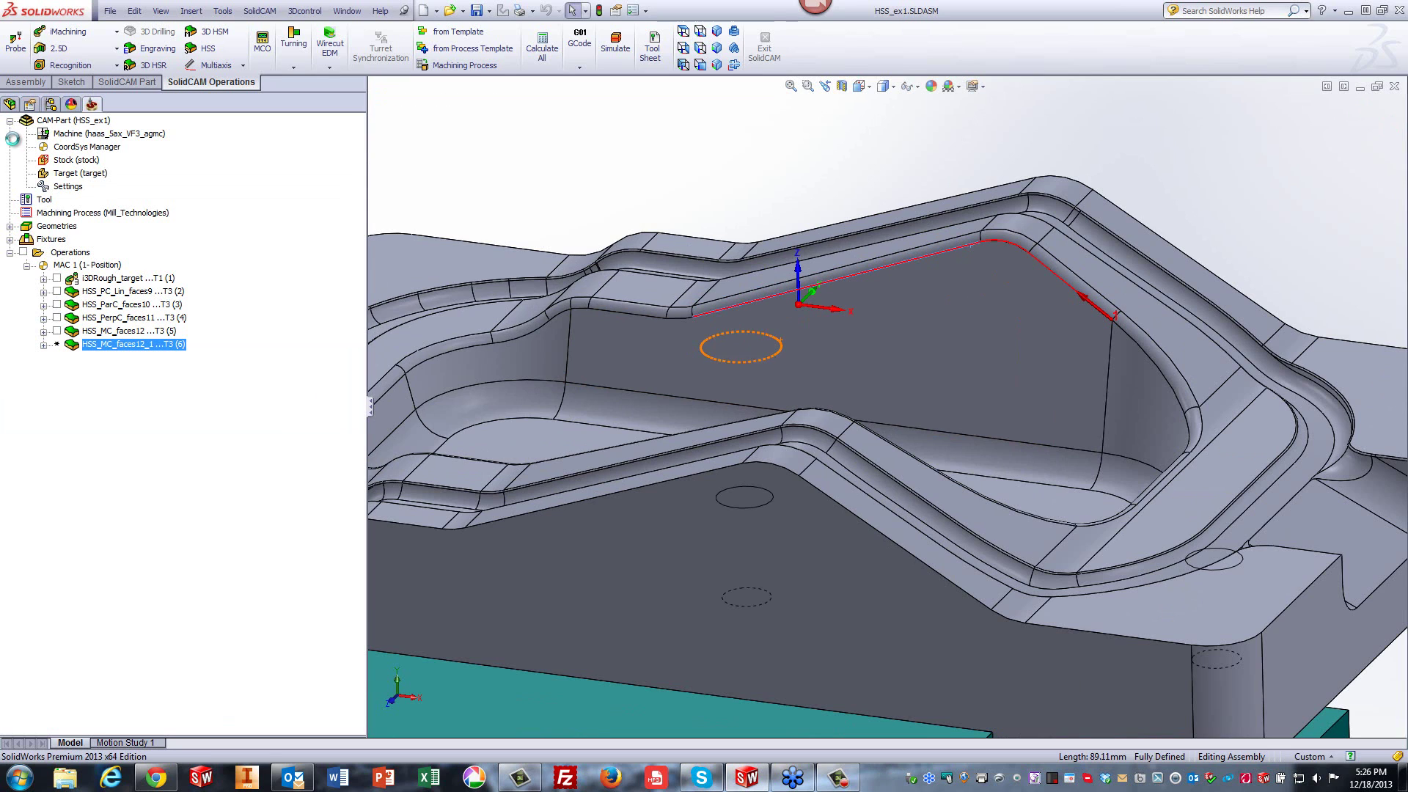
Save and calculate the morph between two boundary curves operation, and play its Host CAD toolpath simulation.
left_click(582, 445)
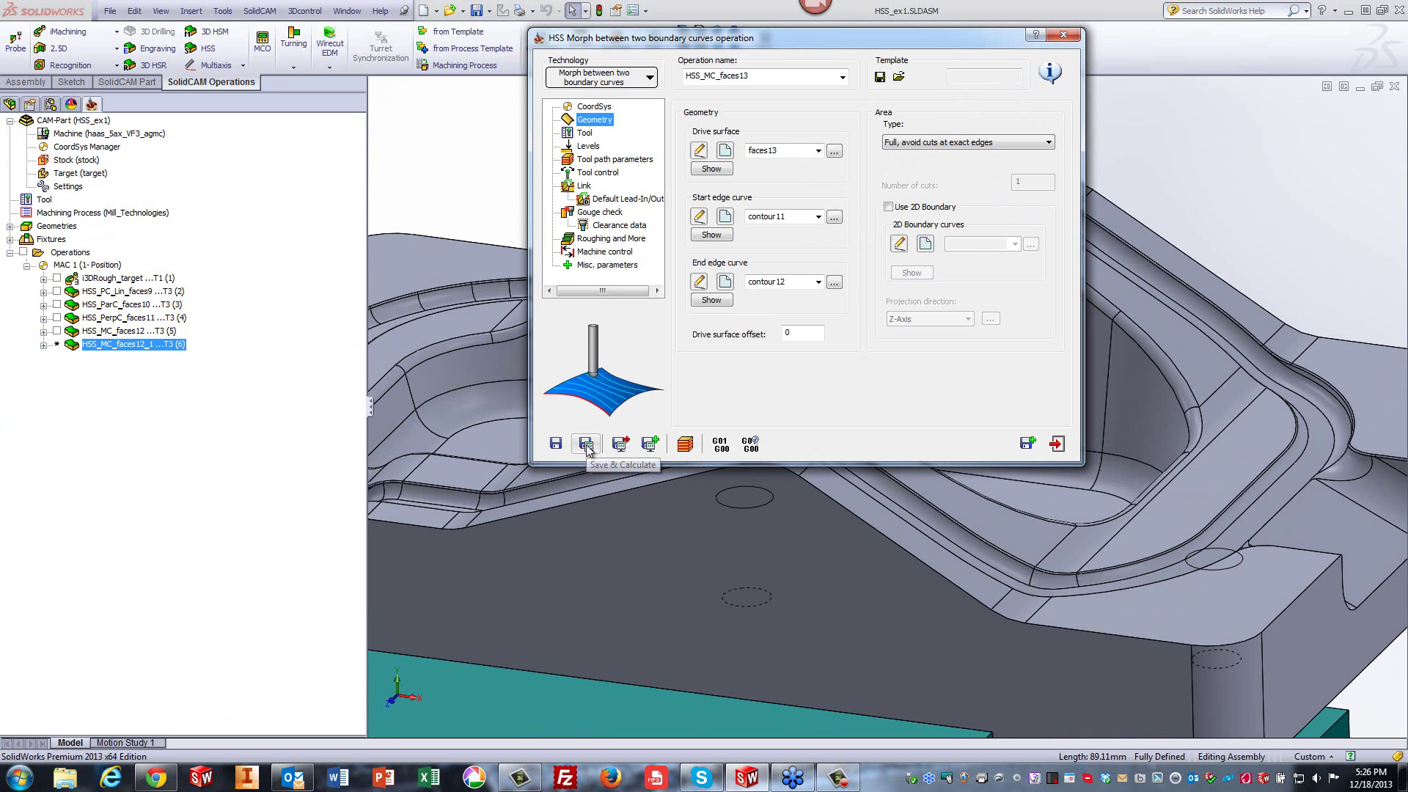
left_click(685, 444)
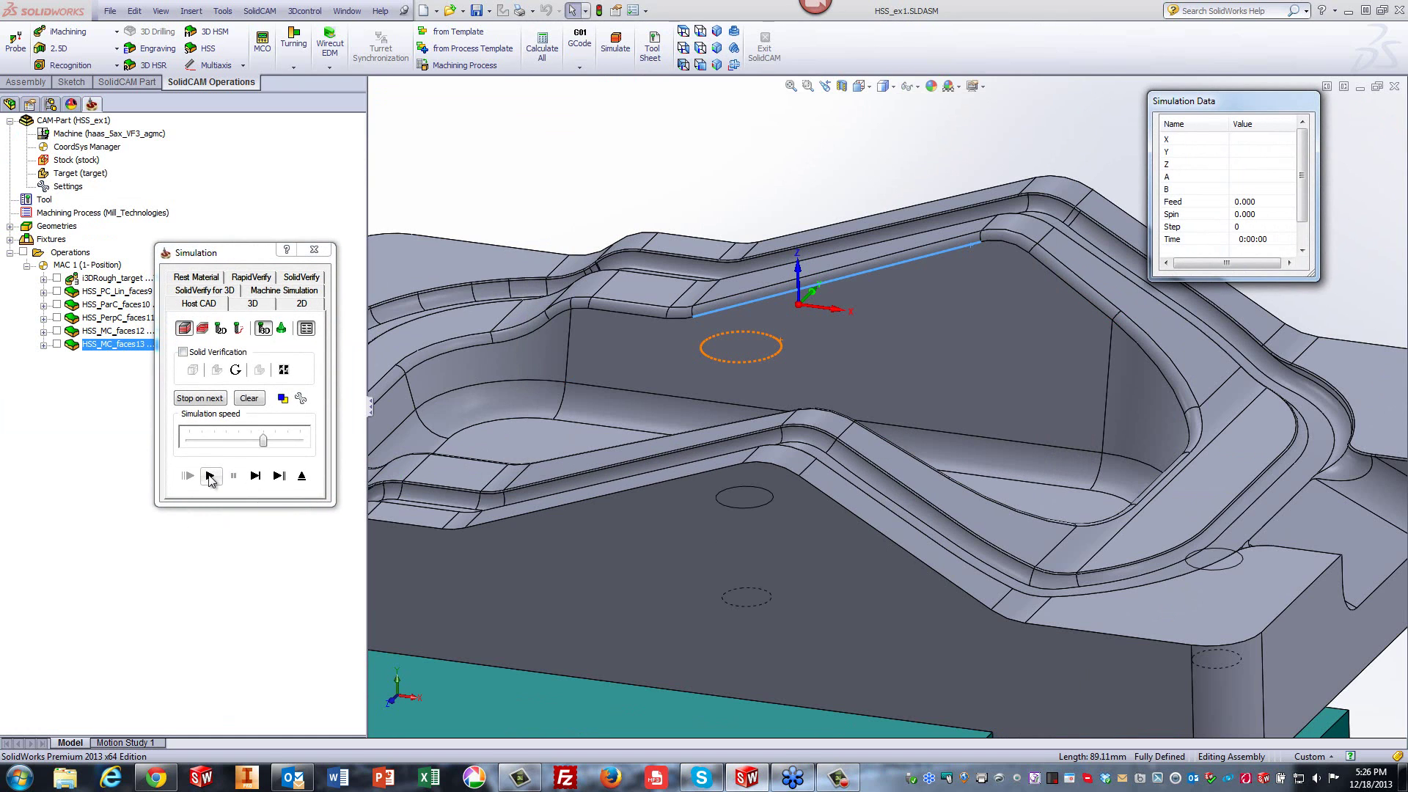
left_click(209, 475)
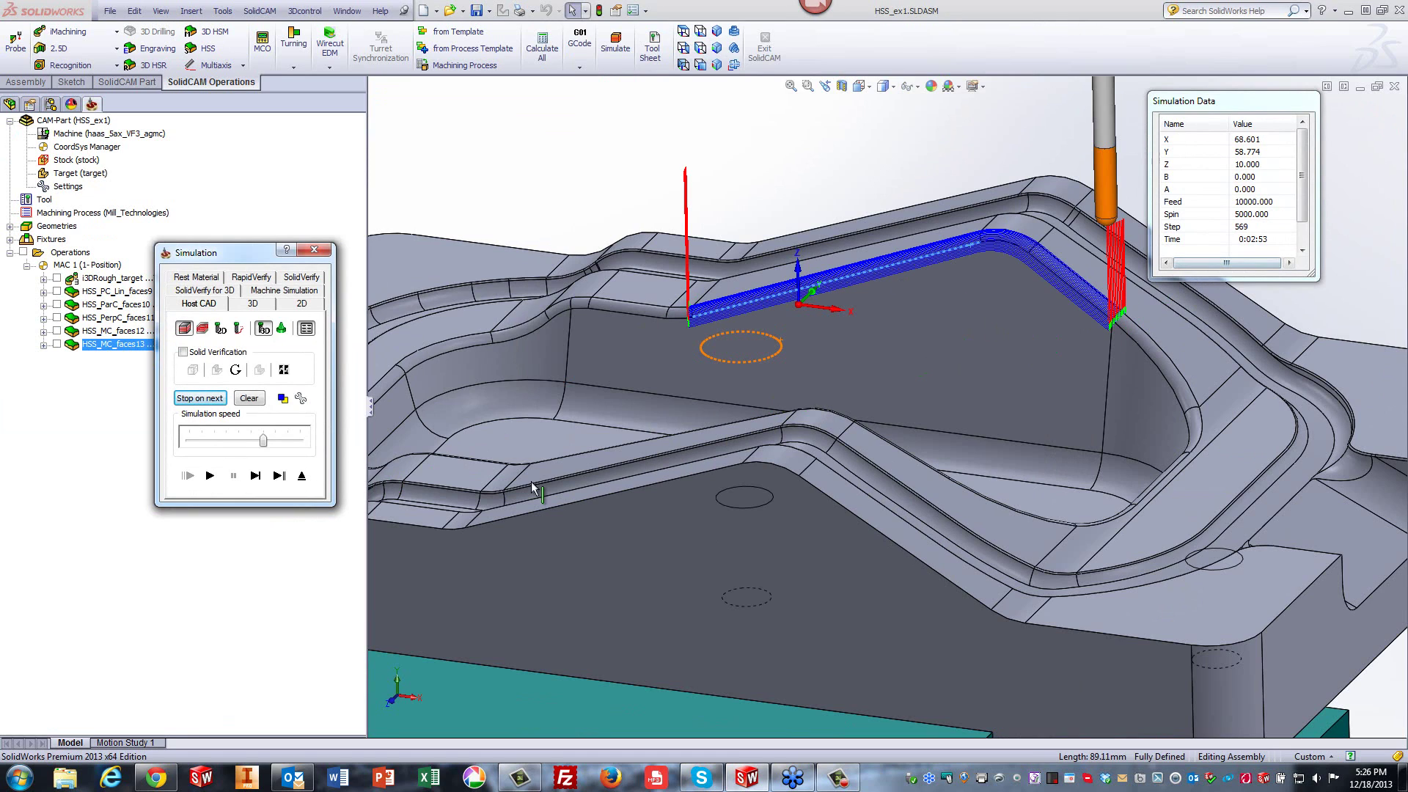
left_click(302, 475)
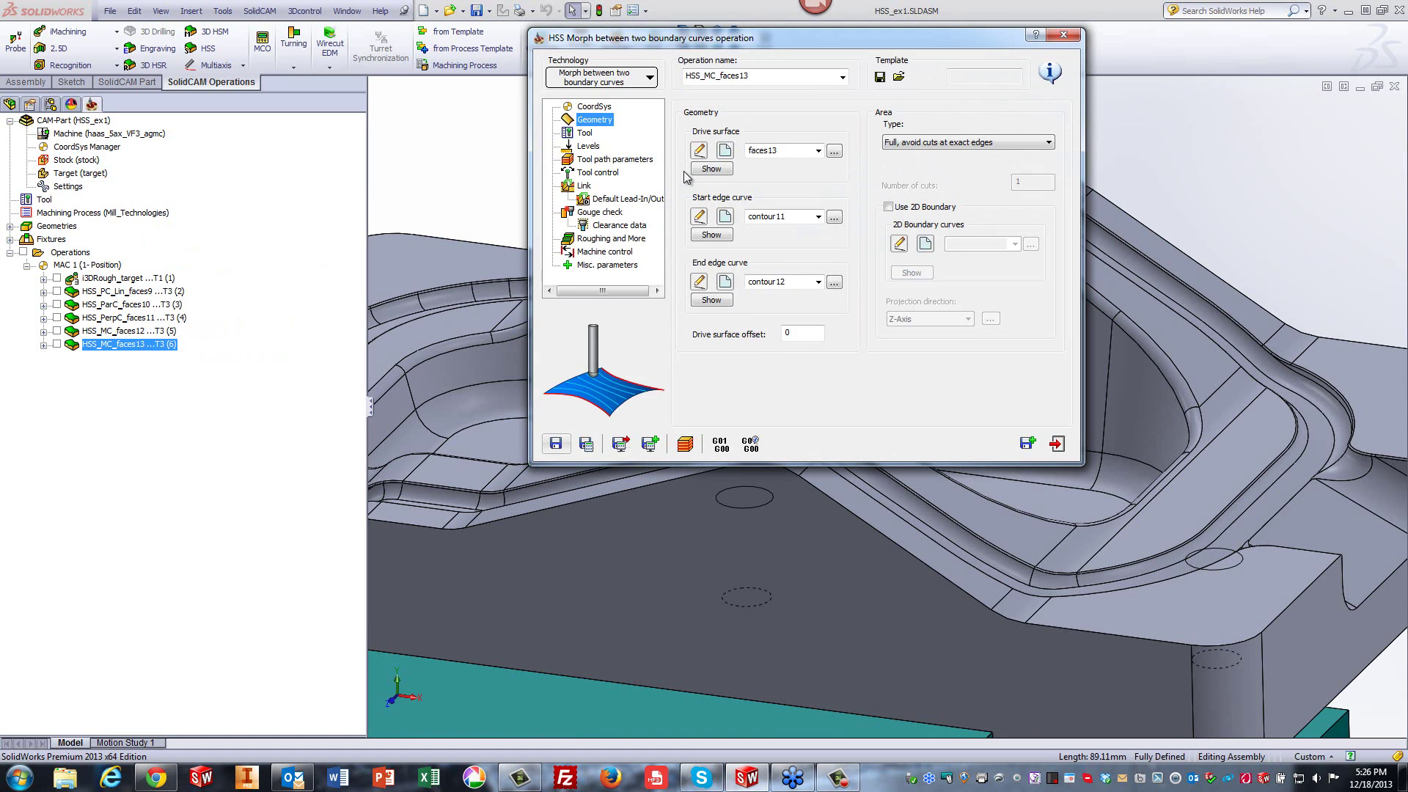
Set the large moves of the links between slices to Direct.
left_click(584, 187)
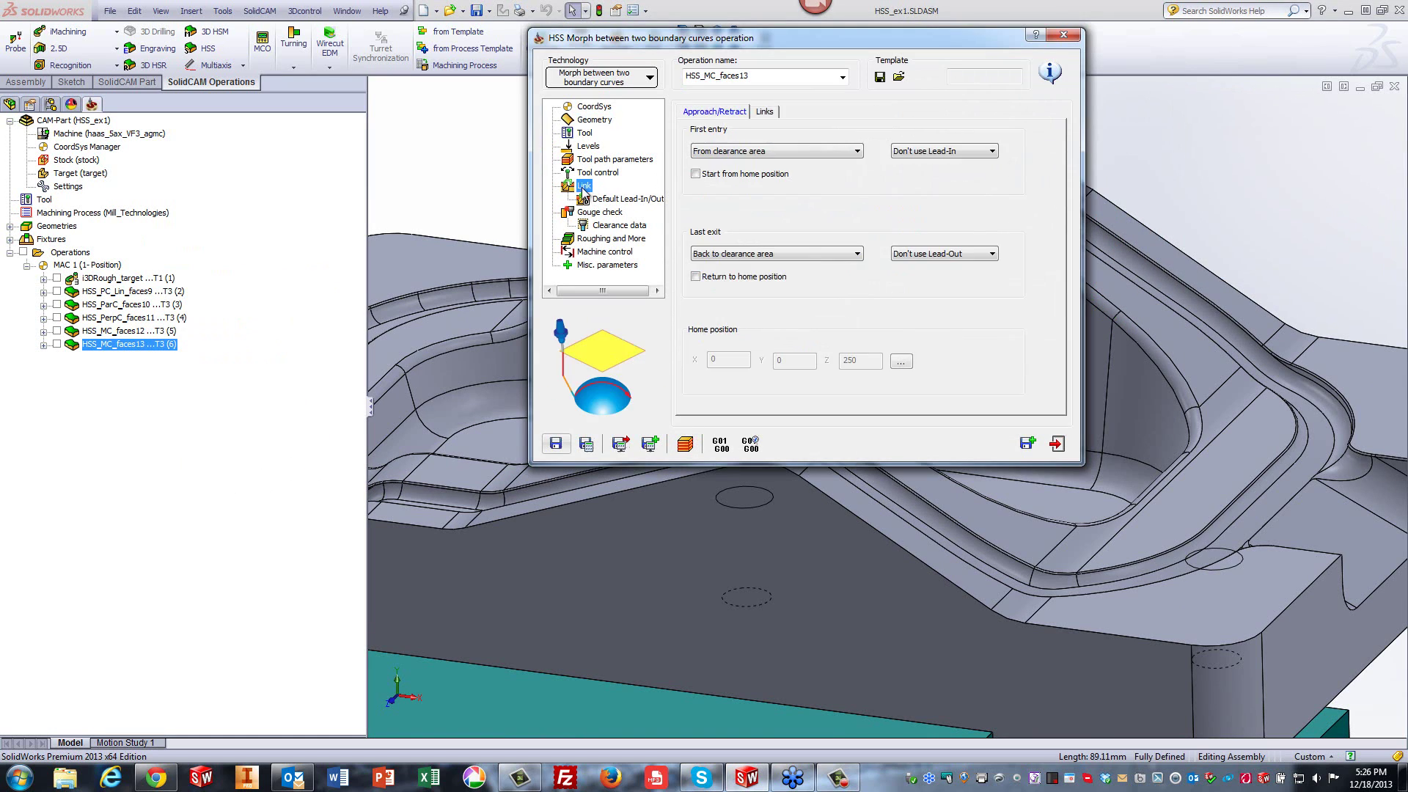
left_click(770, 113)
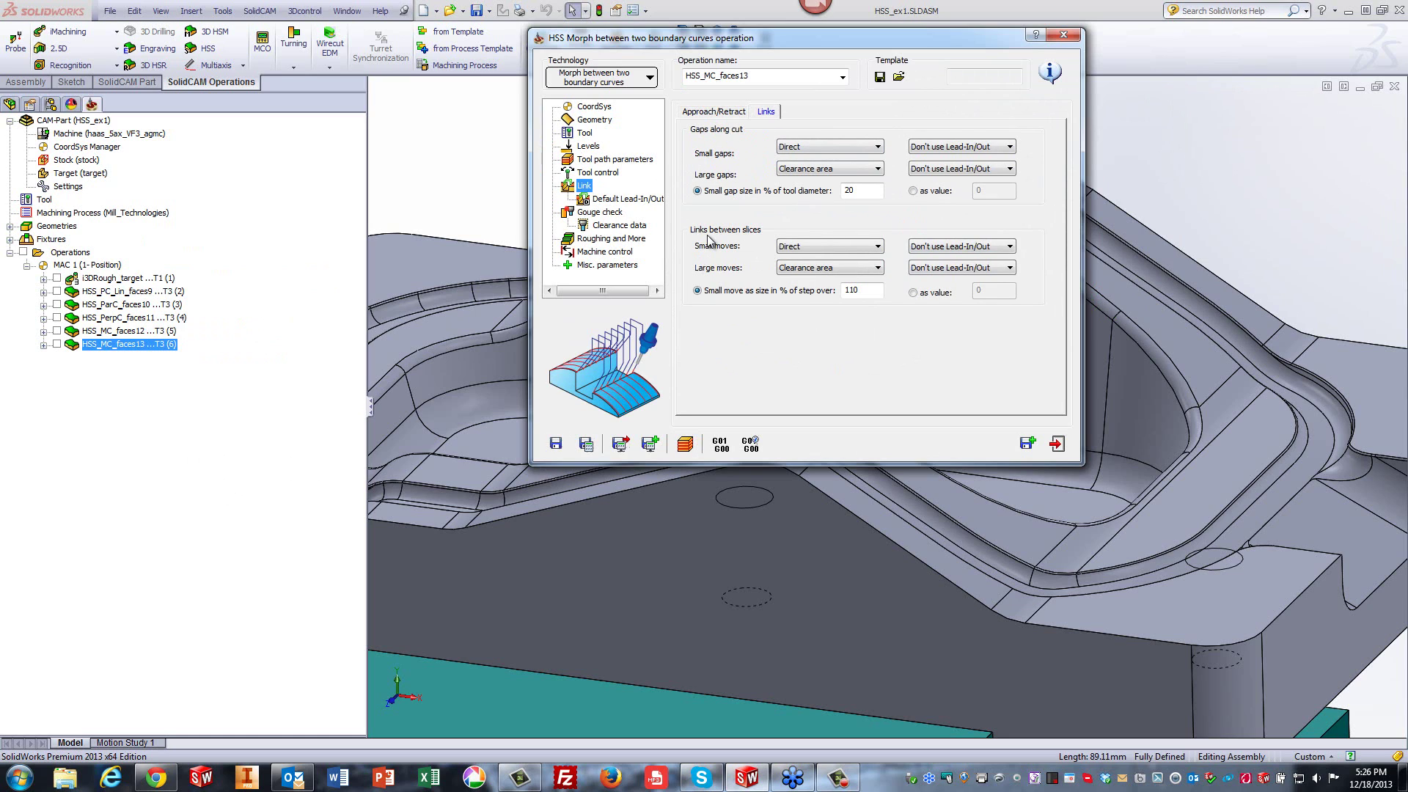
left_click(802, 269)
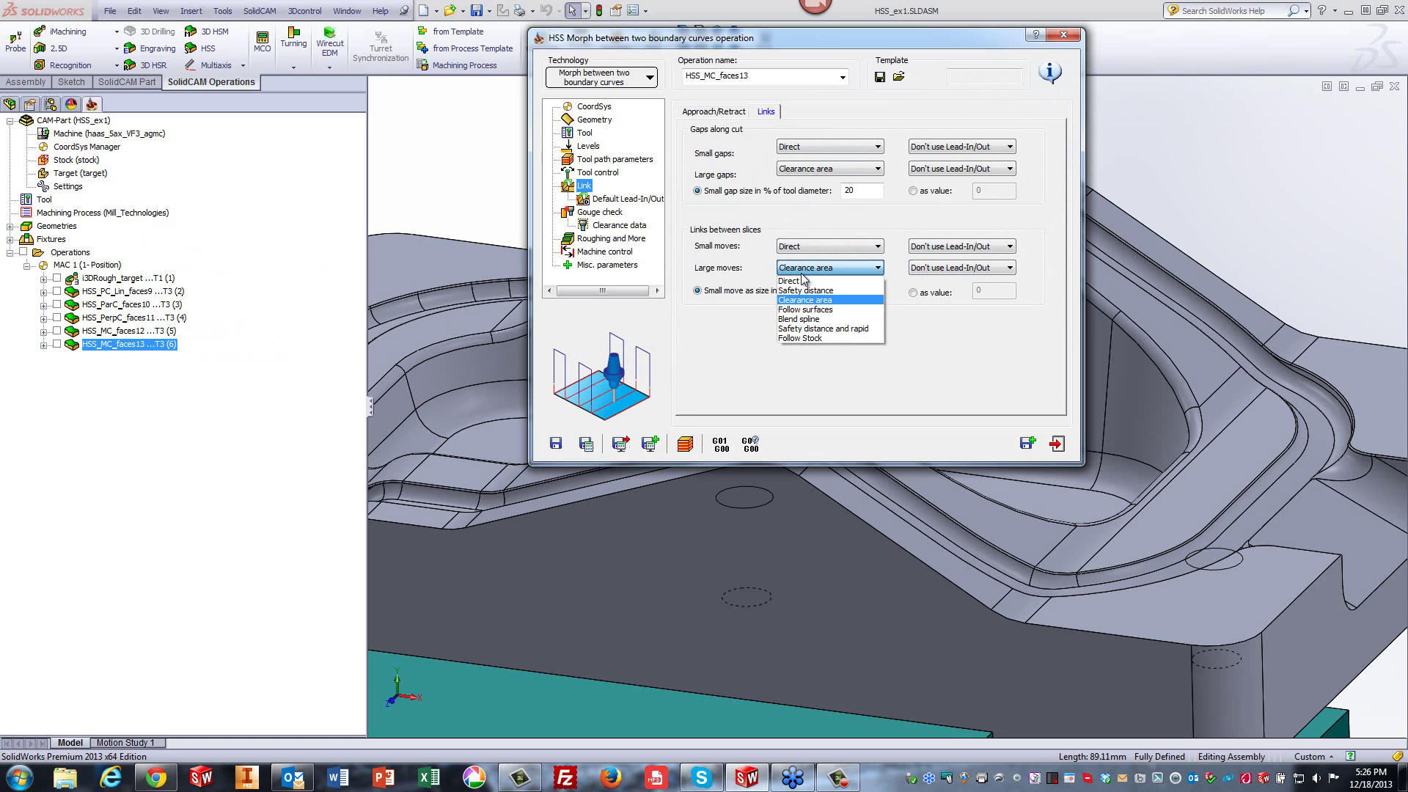
left_click(802, 281)
Save and recalculate the morph operation, simulate its toolpath again and close the operation.
left_click(679, 447)
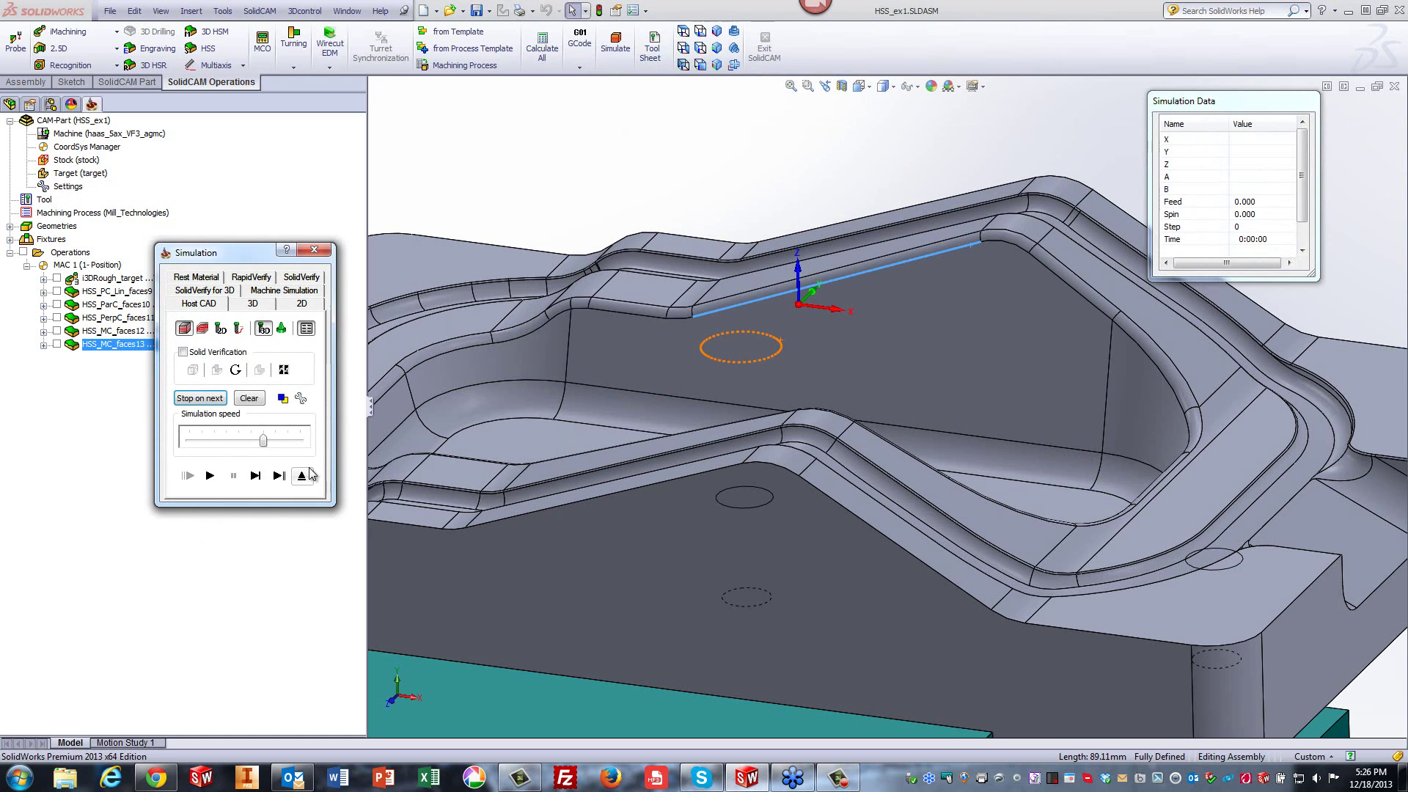
left_click(302, 476)
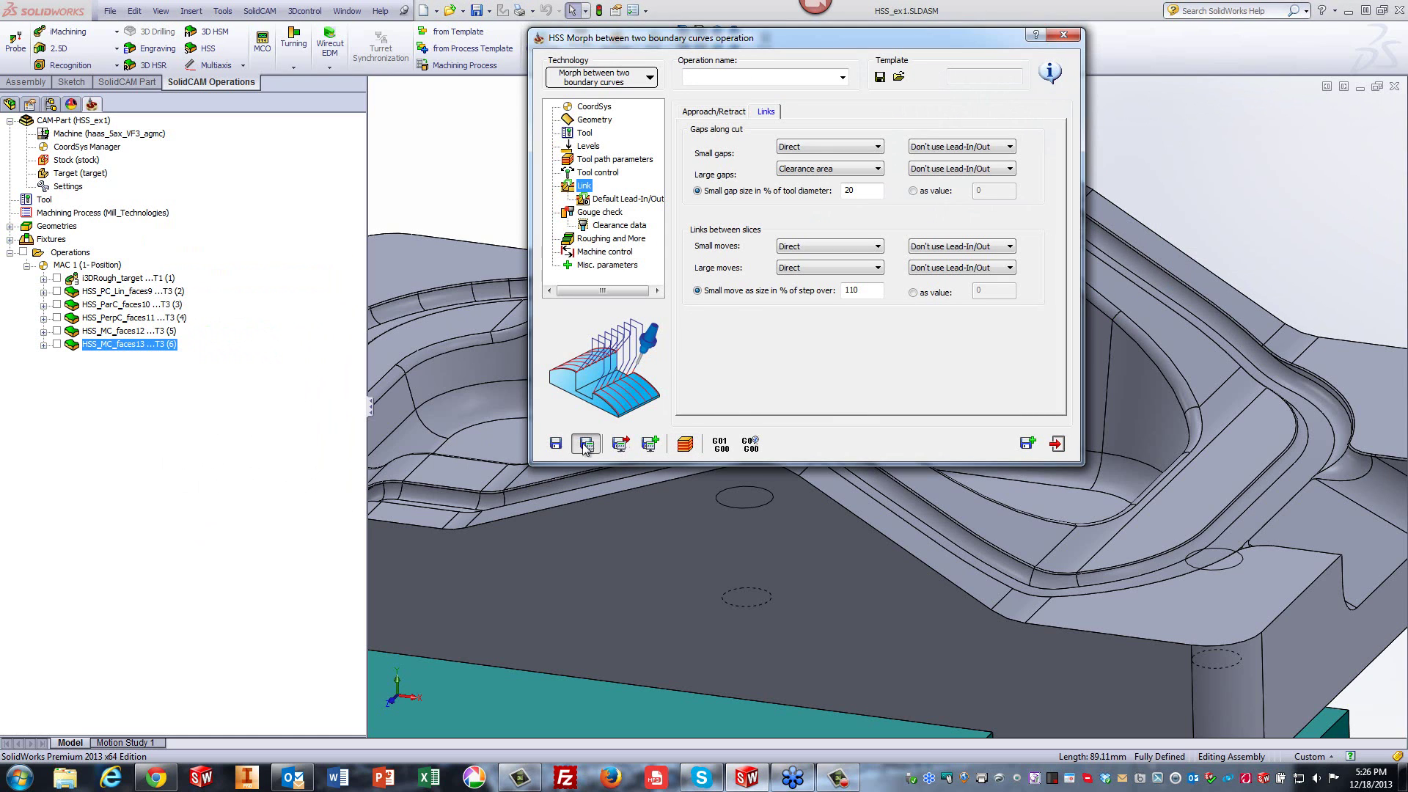
left_click(685, 443)
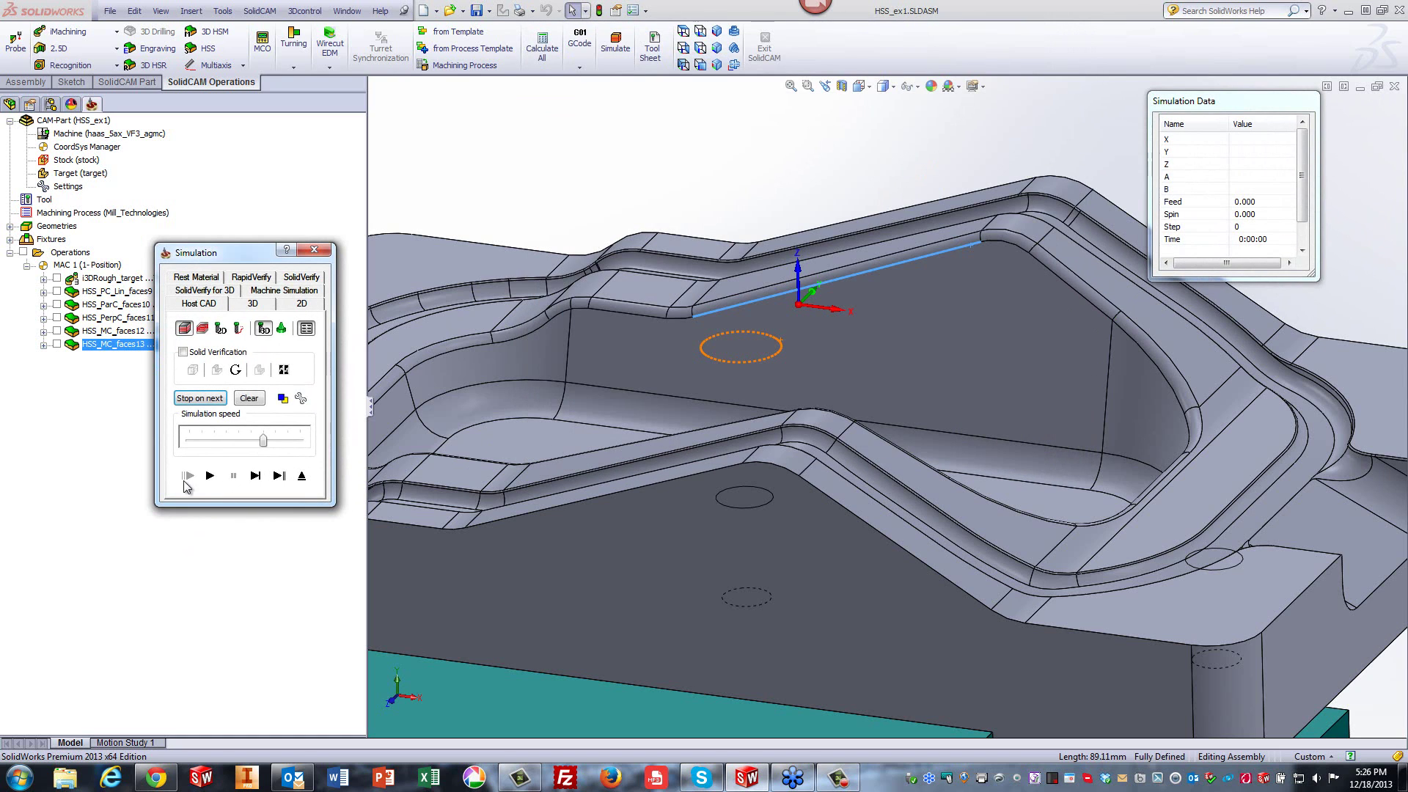
left_click(210, 475)
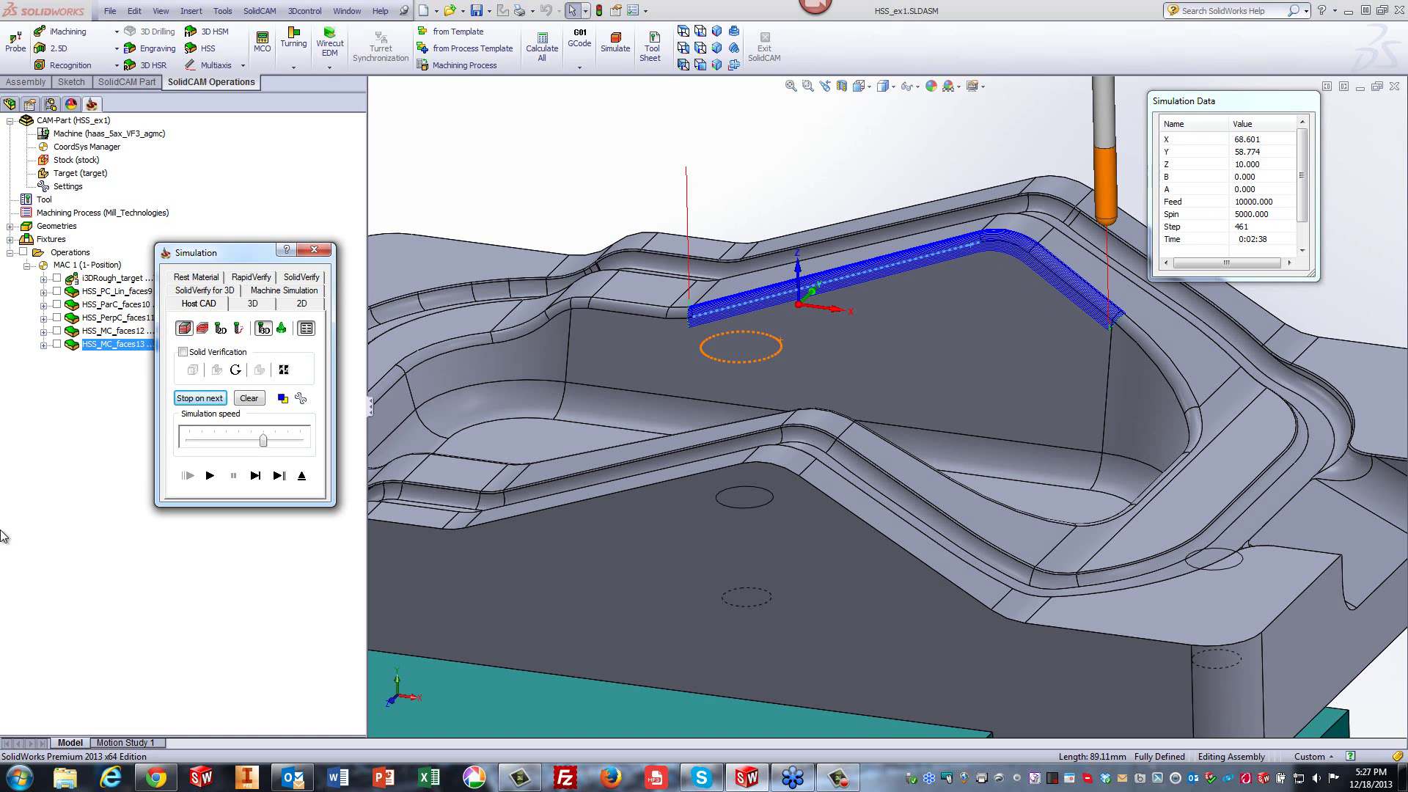
left_click(300, 479)
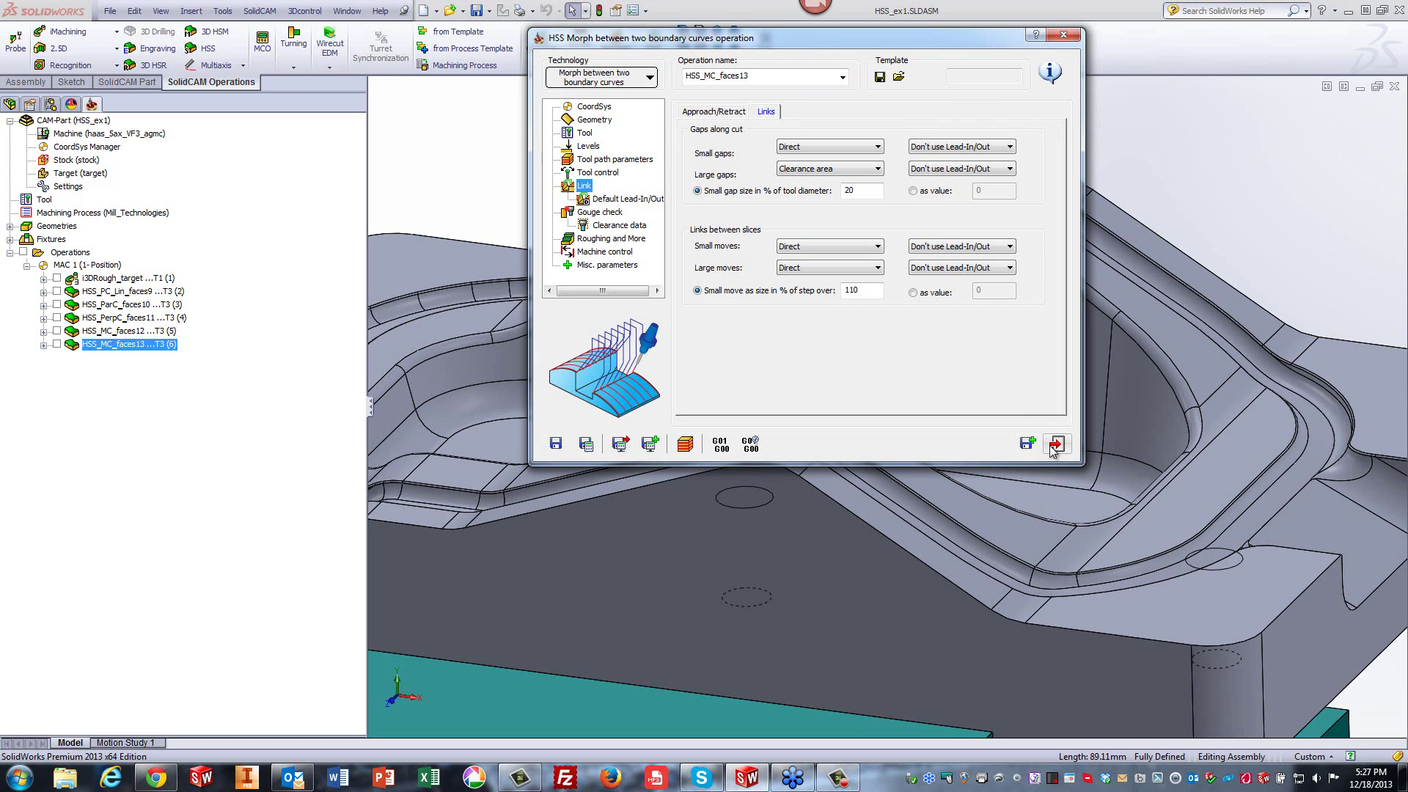
left_click(1051, 445)
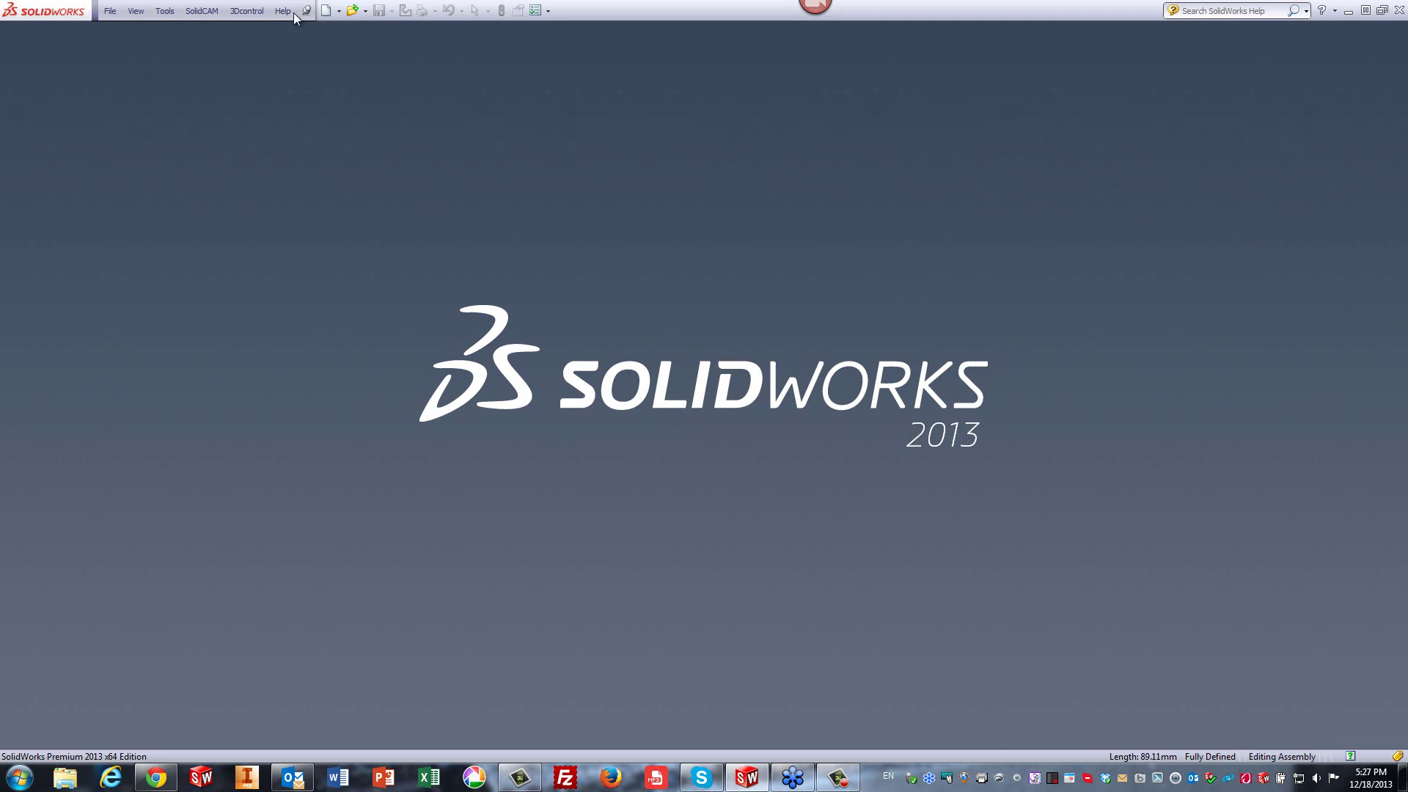
Open the recent CAM-Part HSS_Part 5.prz.
left_click(198, 12)
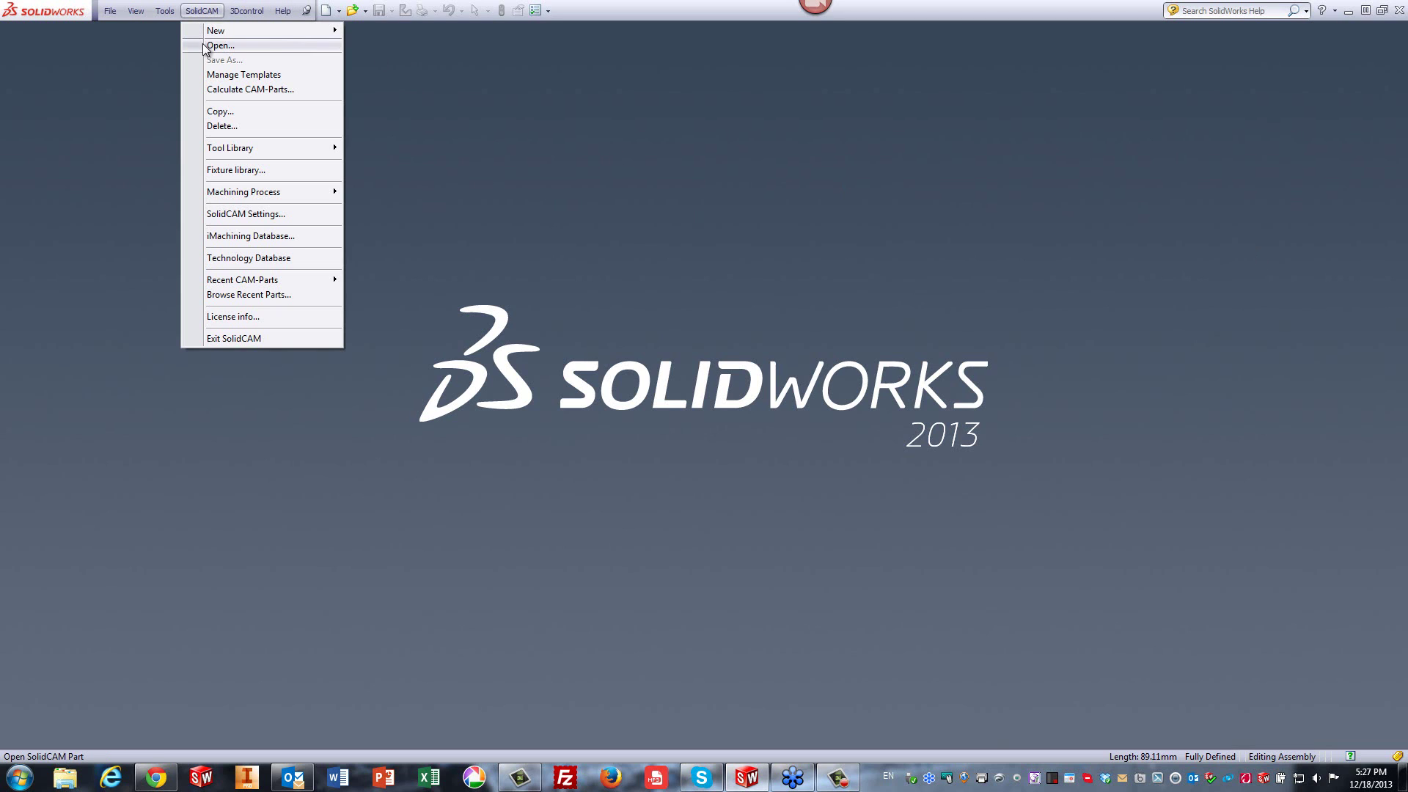
mouse_move(231, 280)
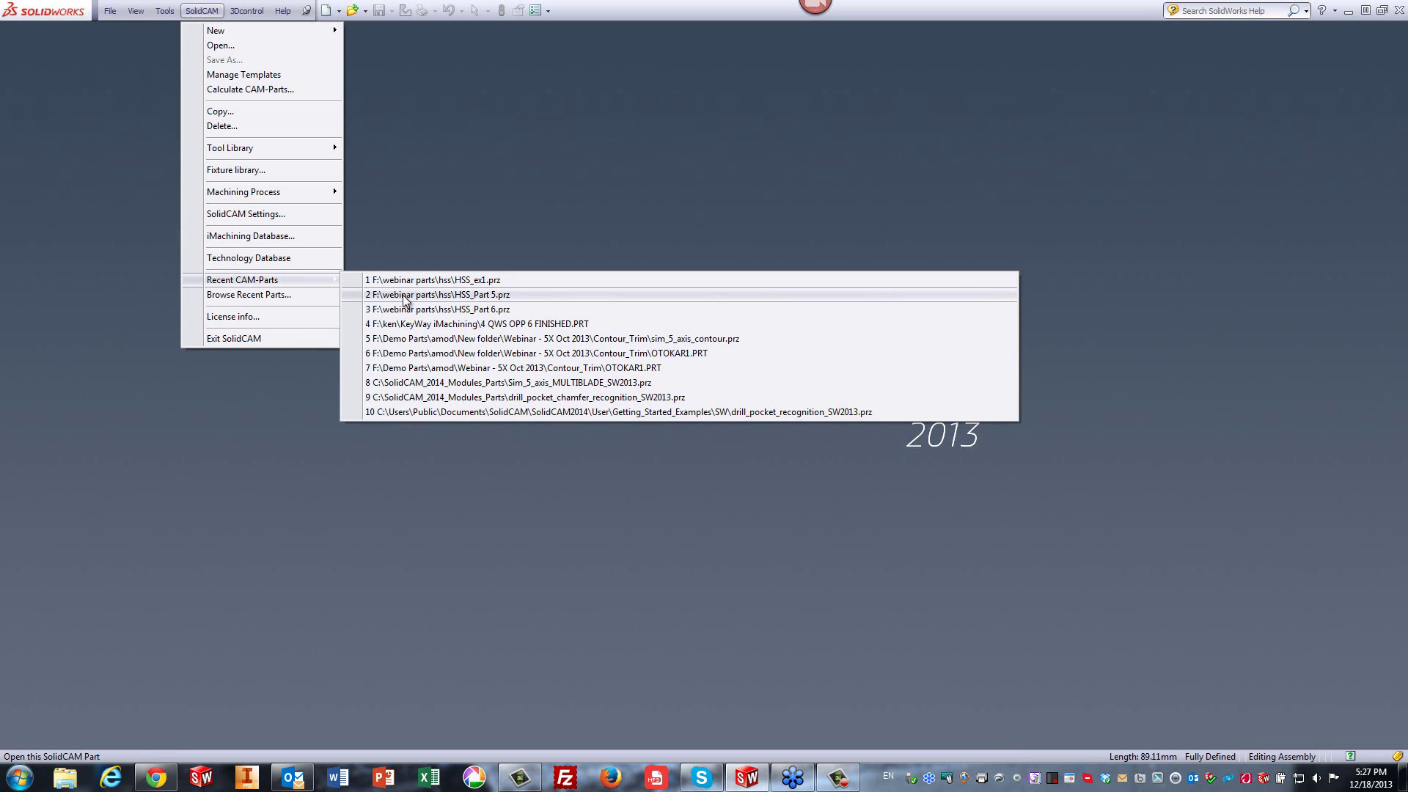
left_click(405, 295)
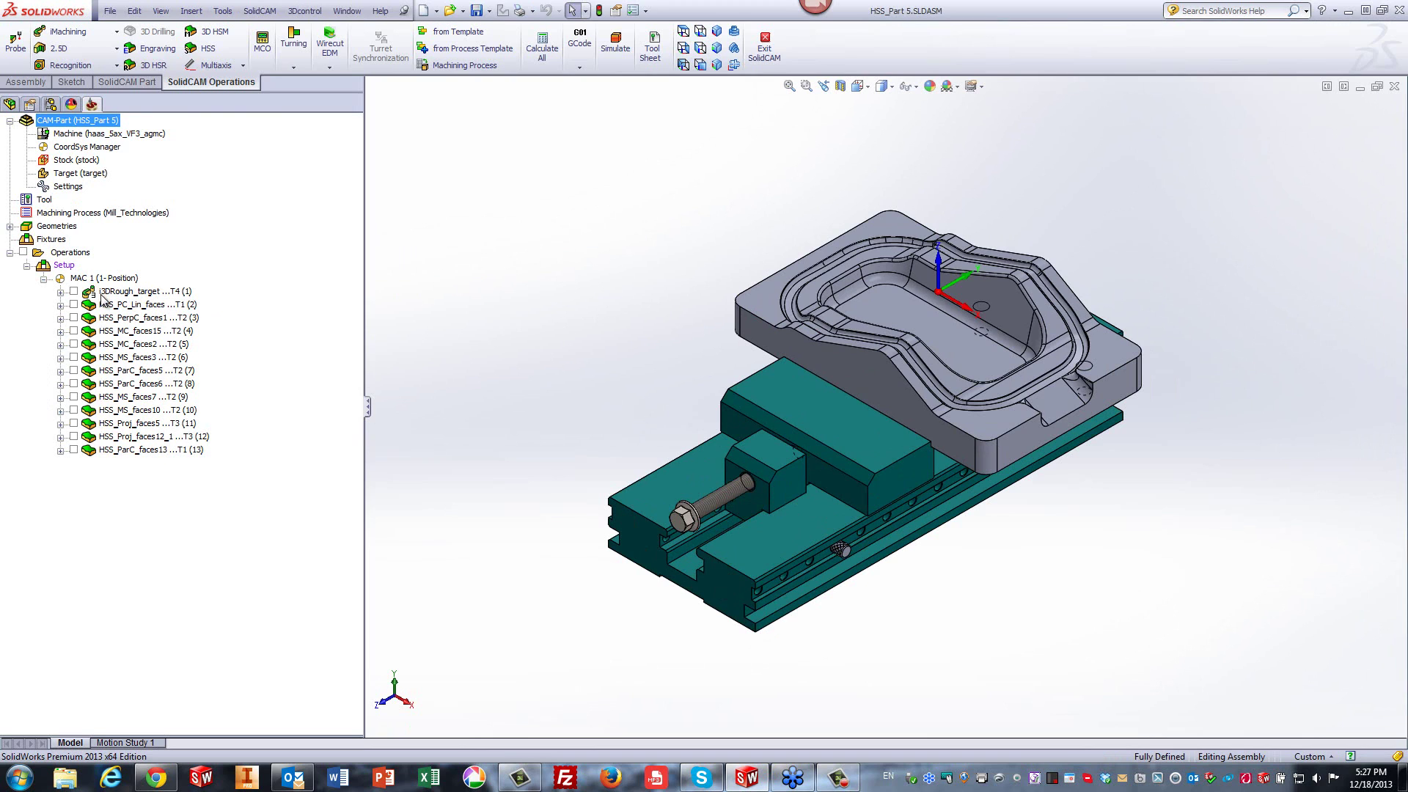
Display the i3DRough_target roughing toolpath on the model and hide it again.
left_click(73, 292)
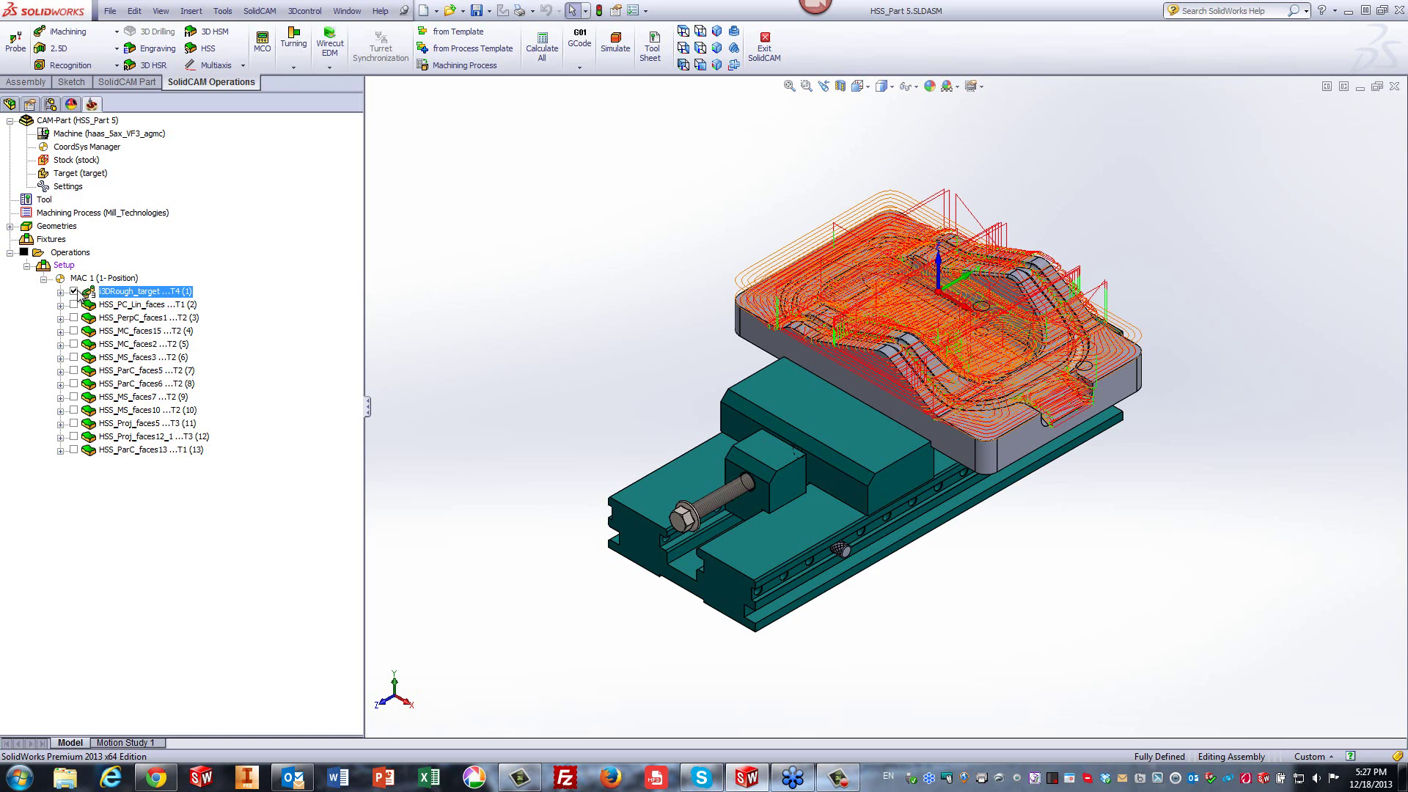
left_click(73, 292)
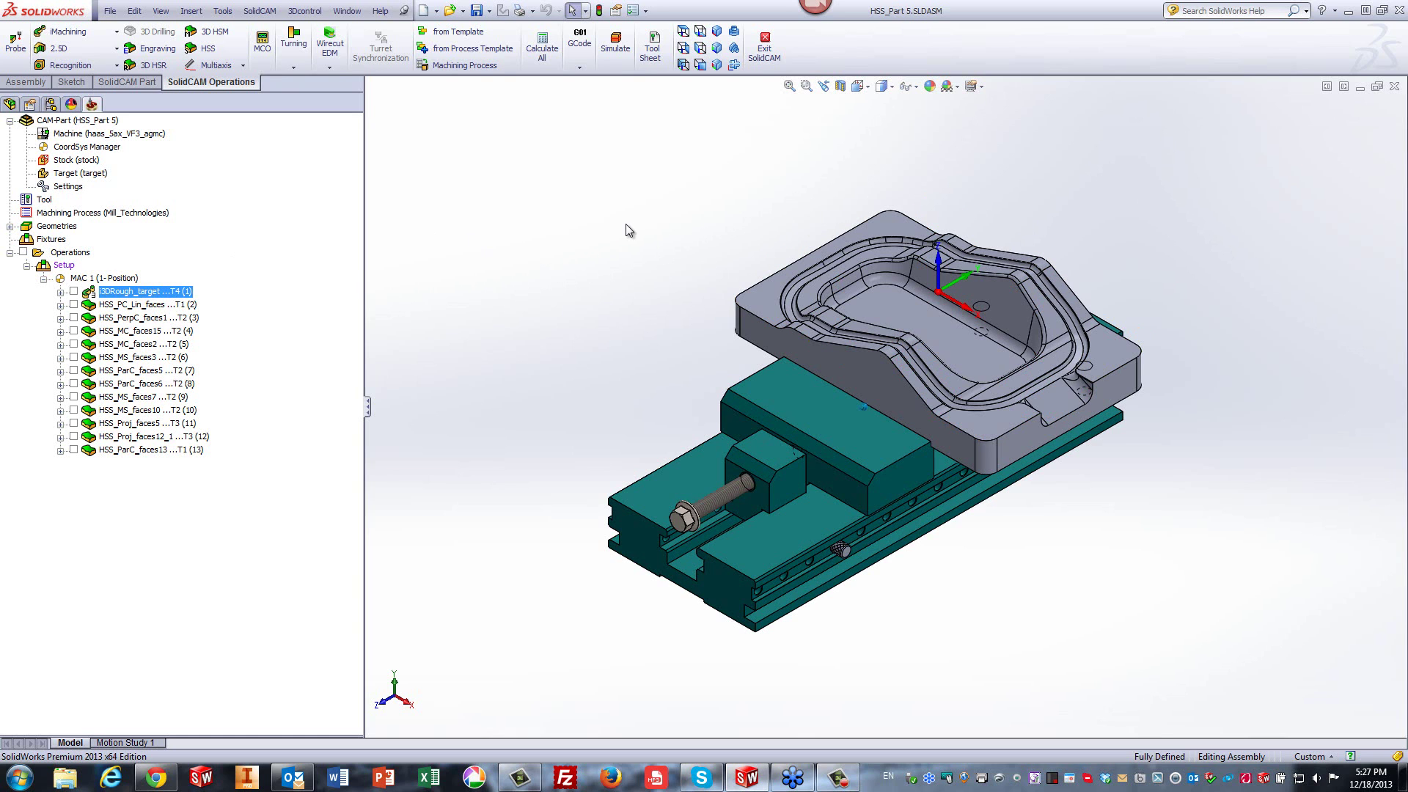
middle_click_drag(629, 227, 609, 230)
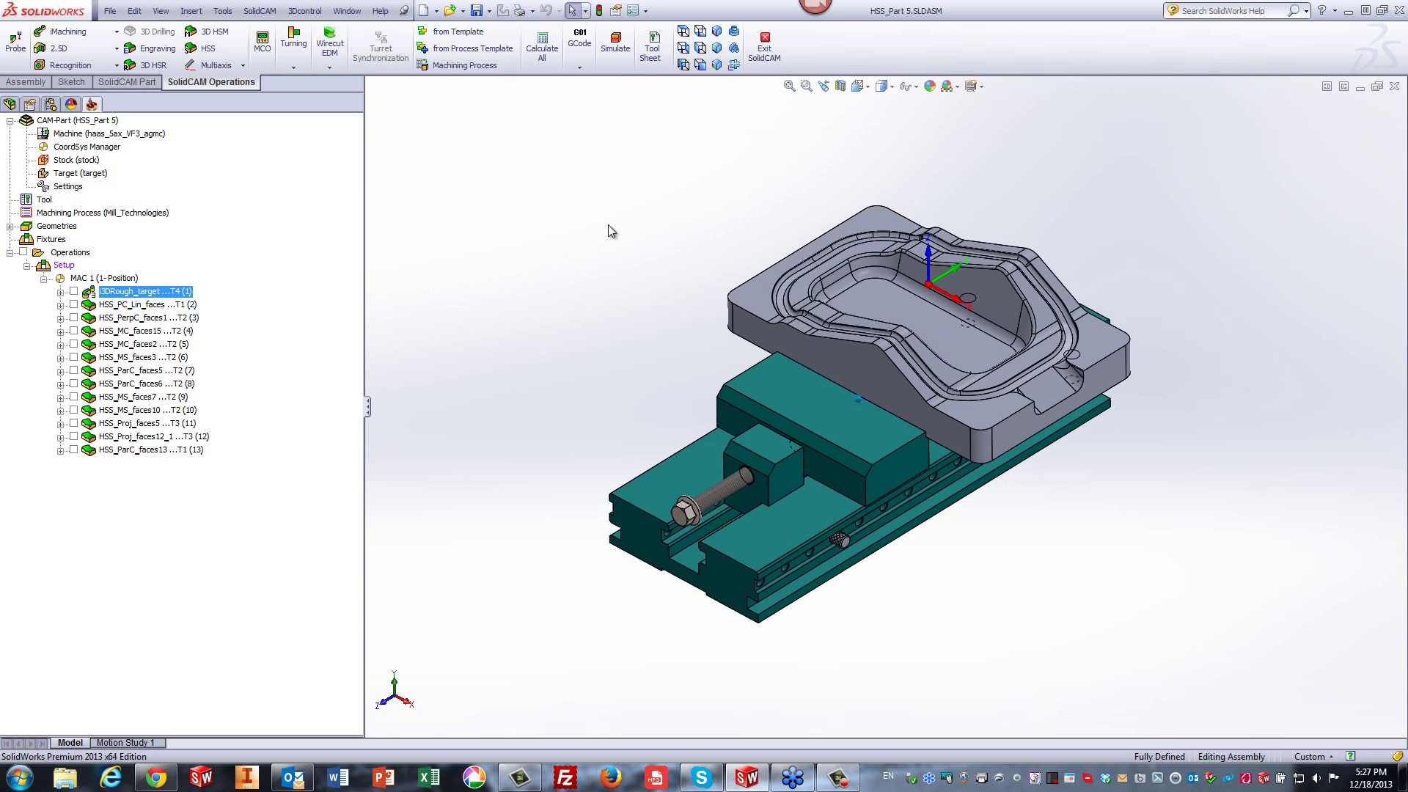
Display the HSS_PC_Lin_faces toolpath, review the operation's tool data and maximum step over, and exit the operation.
left_click(73, 305)
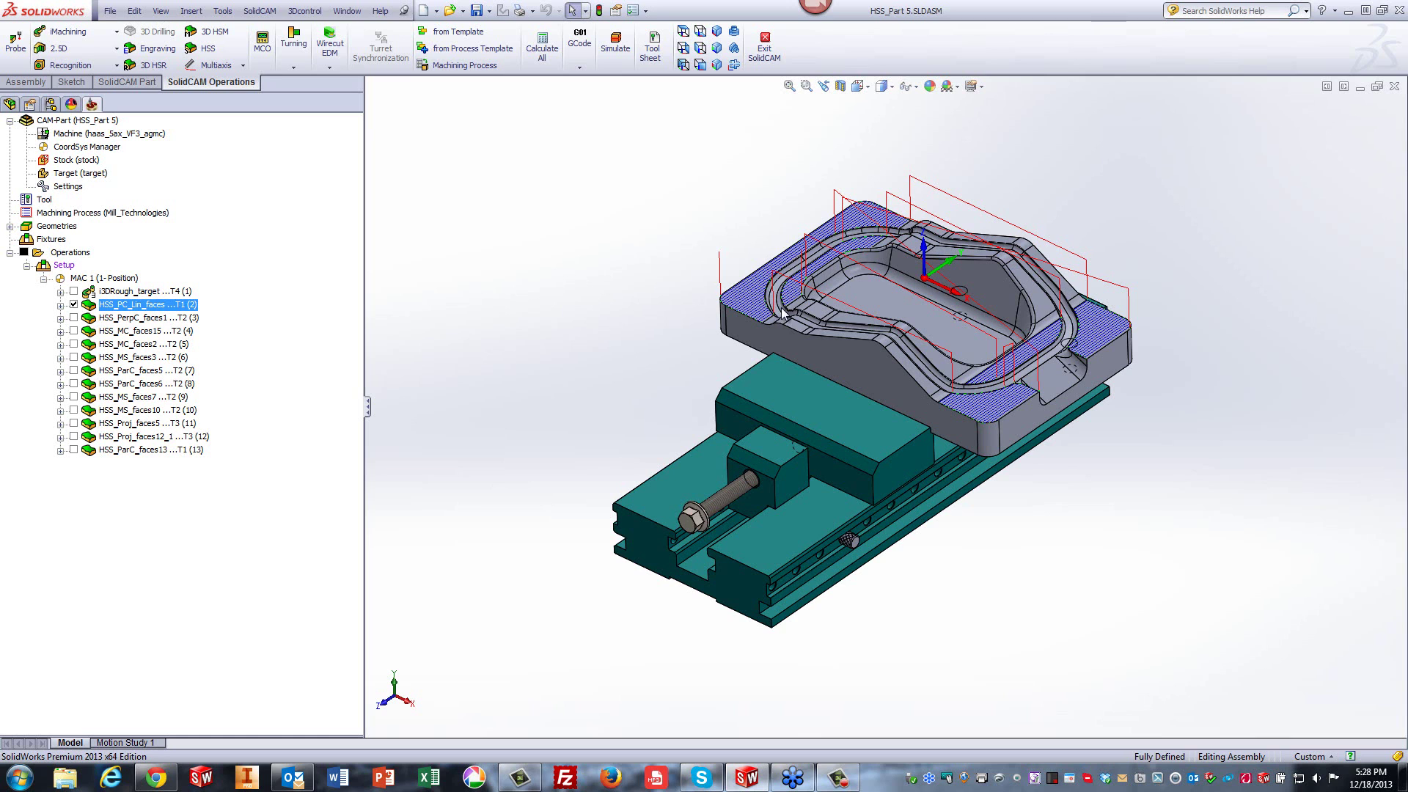
double_click(111, 305)
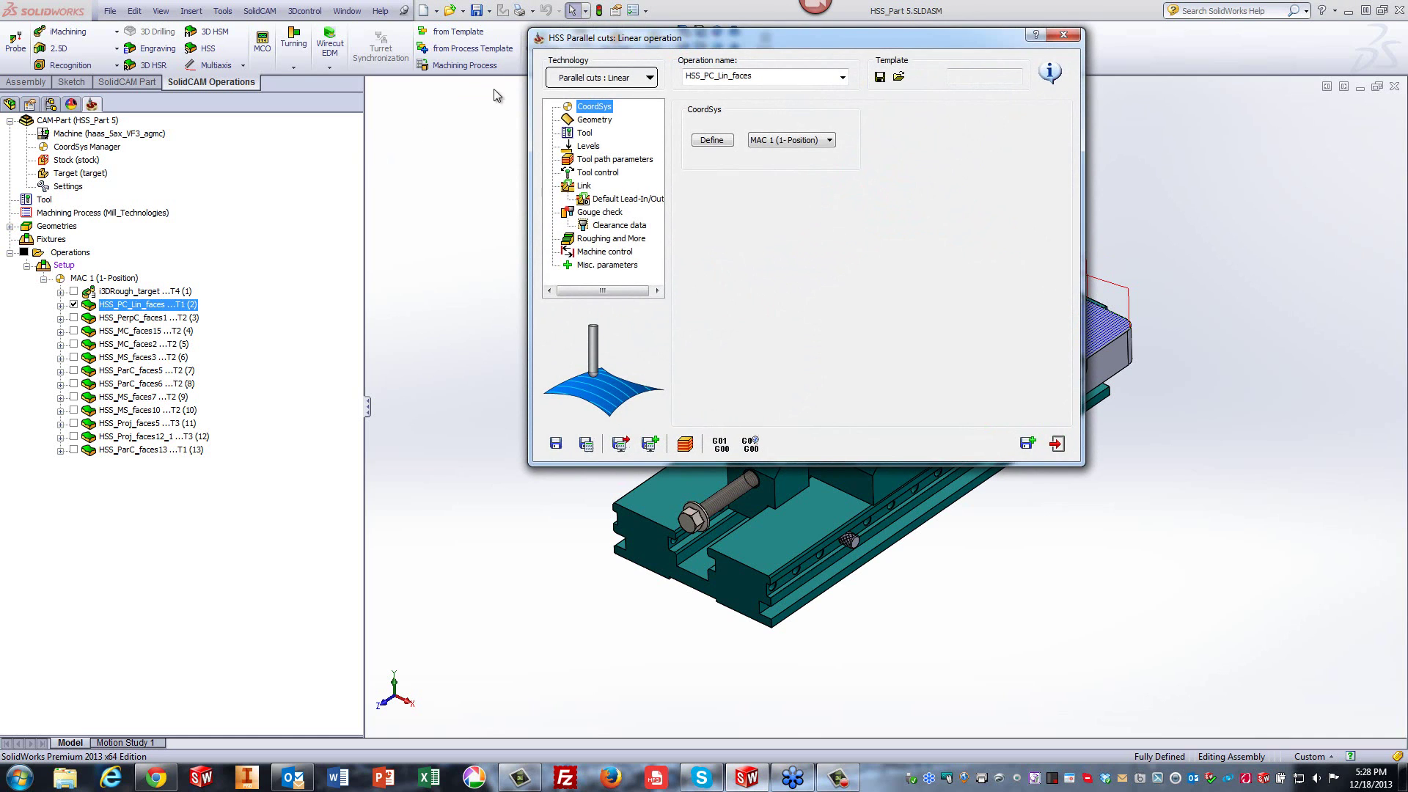
left_click(583, 134)
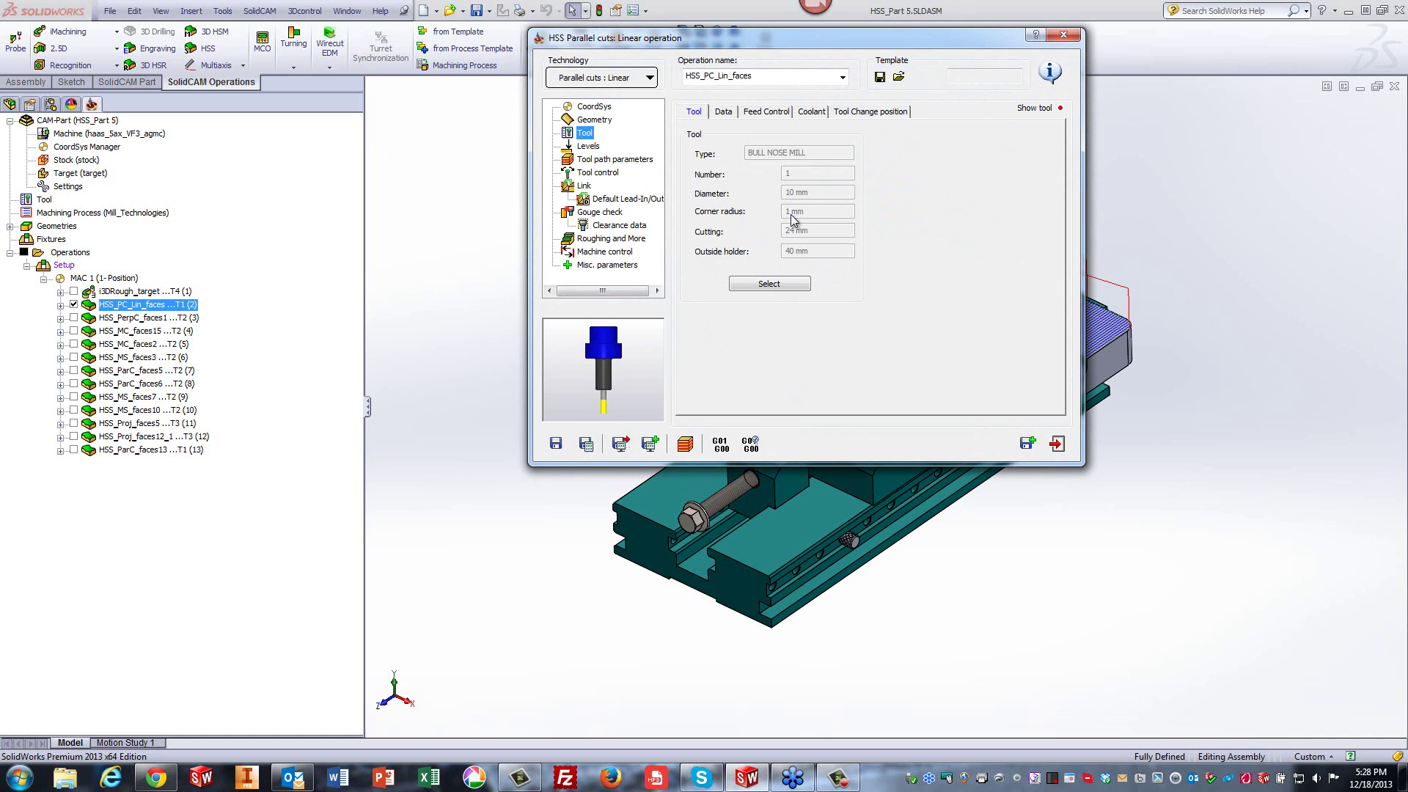
left_click(607, 162)
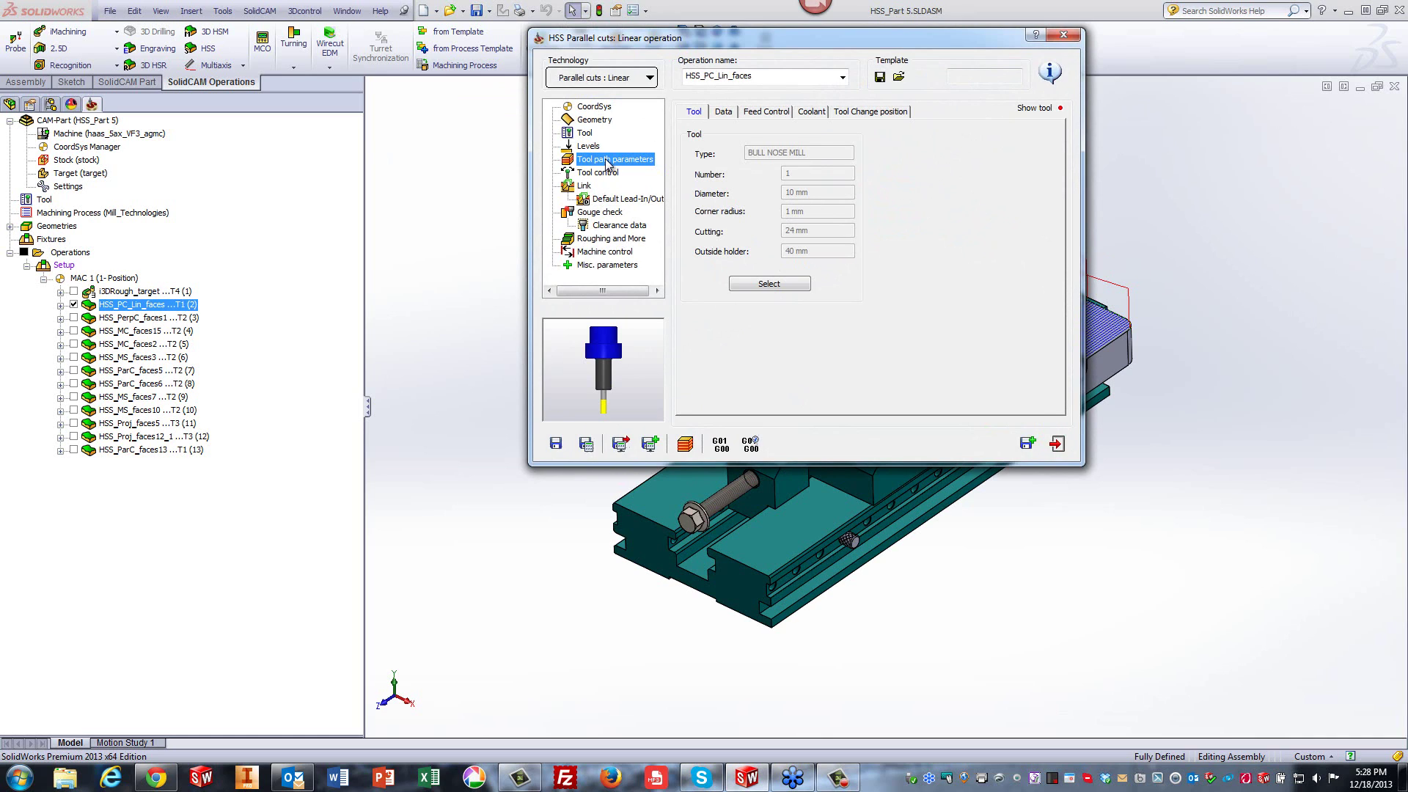
left_click(811, 274)
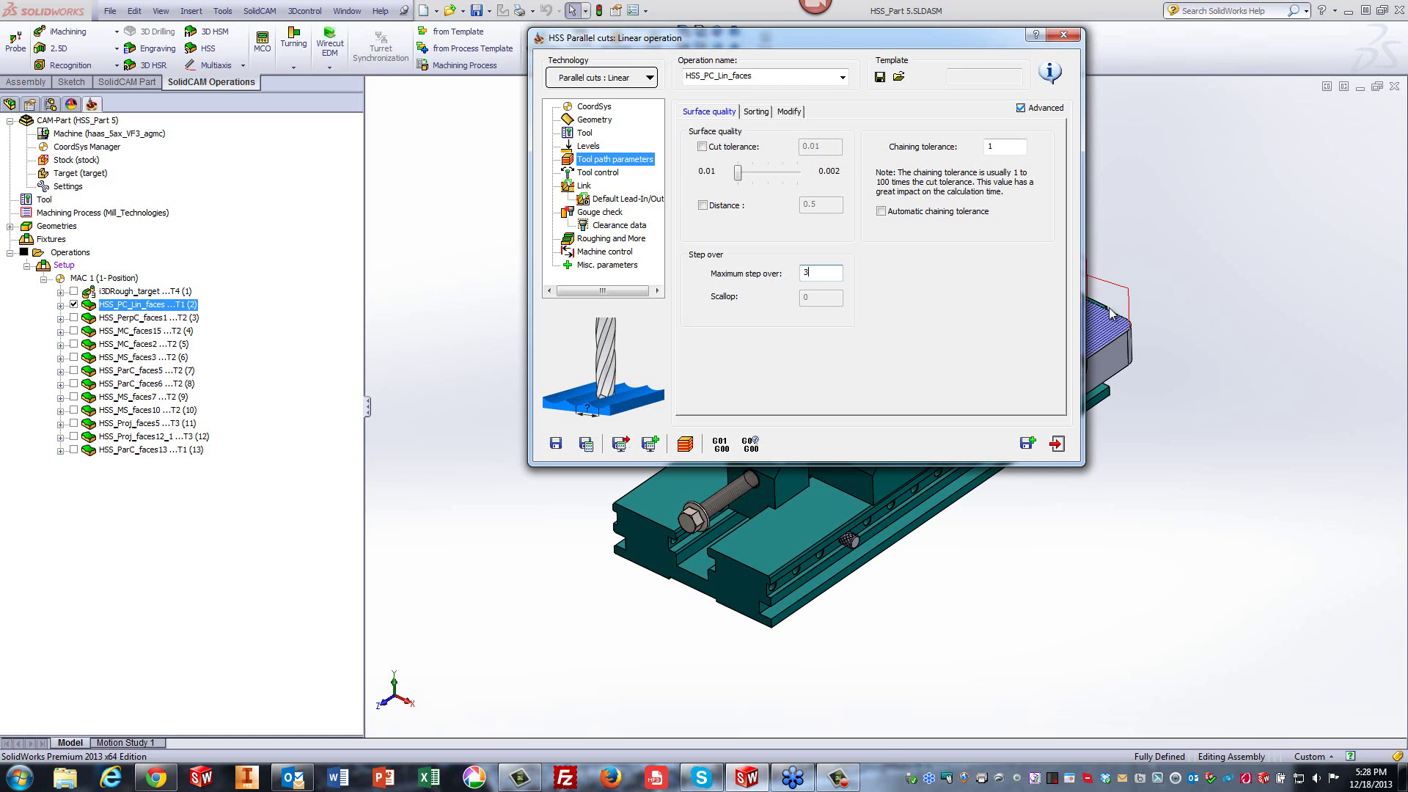
left_click(1057, 445)
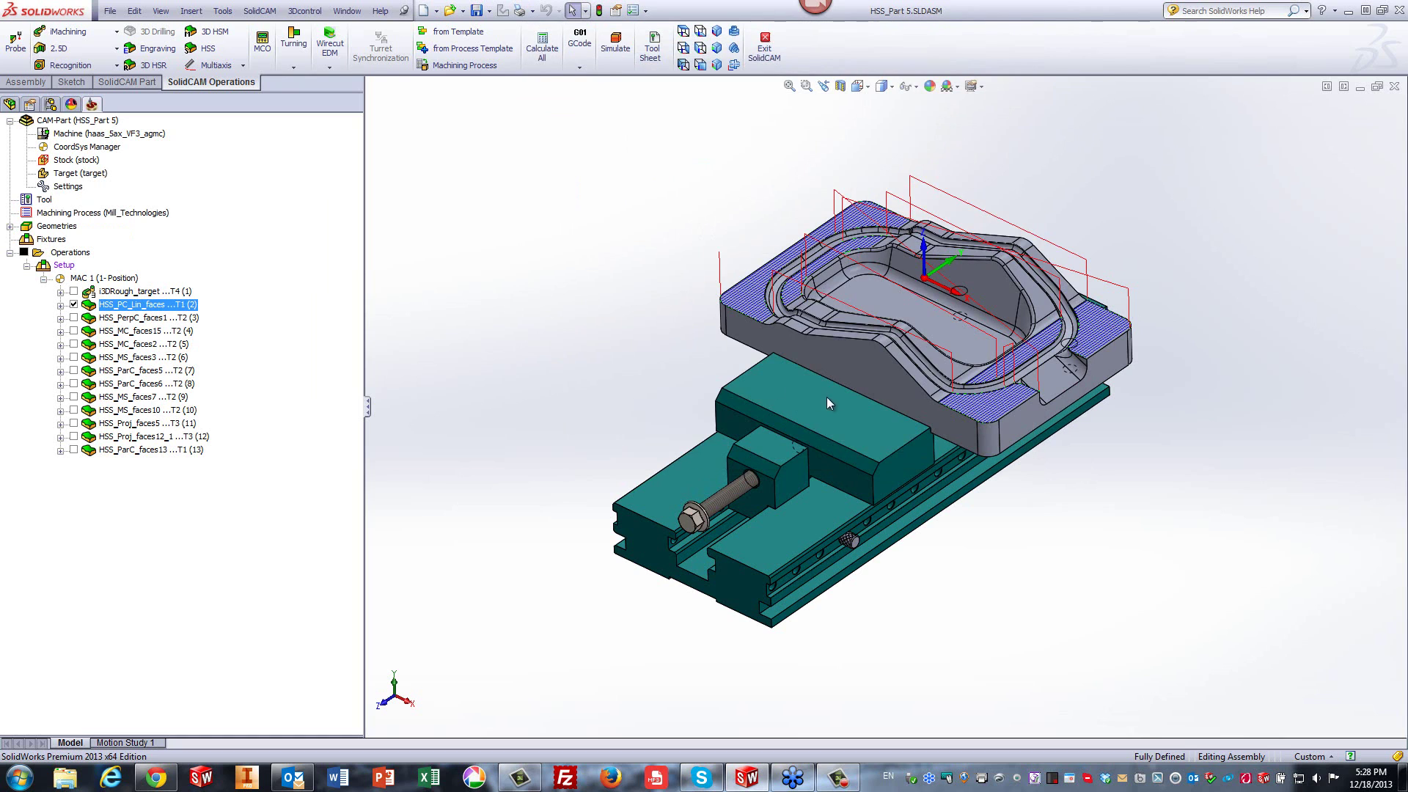
Hide the HSS_PC_Lin_faces toolpath and display the HSS_PerpC_faces1 toolpath instead.
left_click(73, 304)
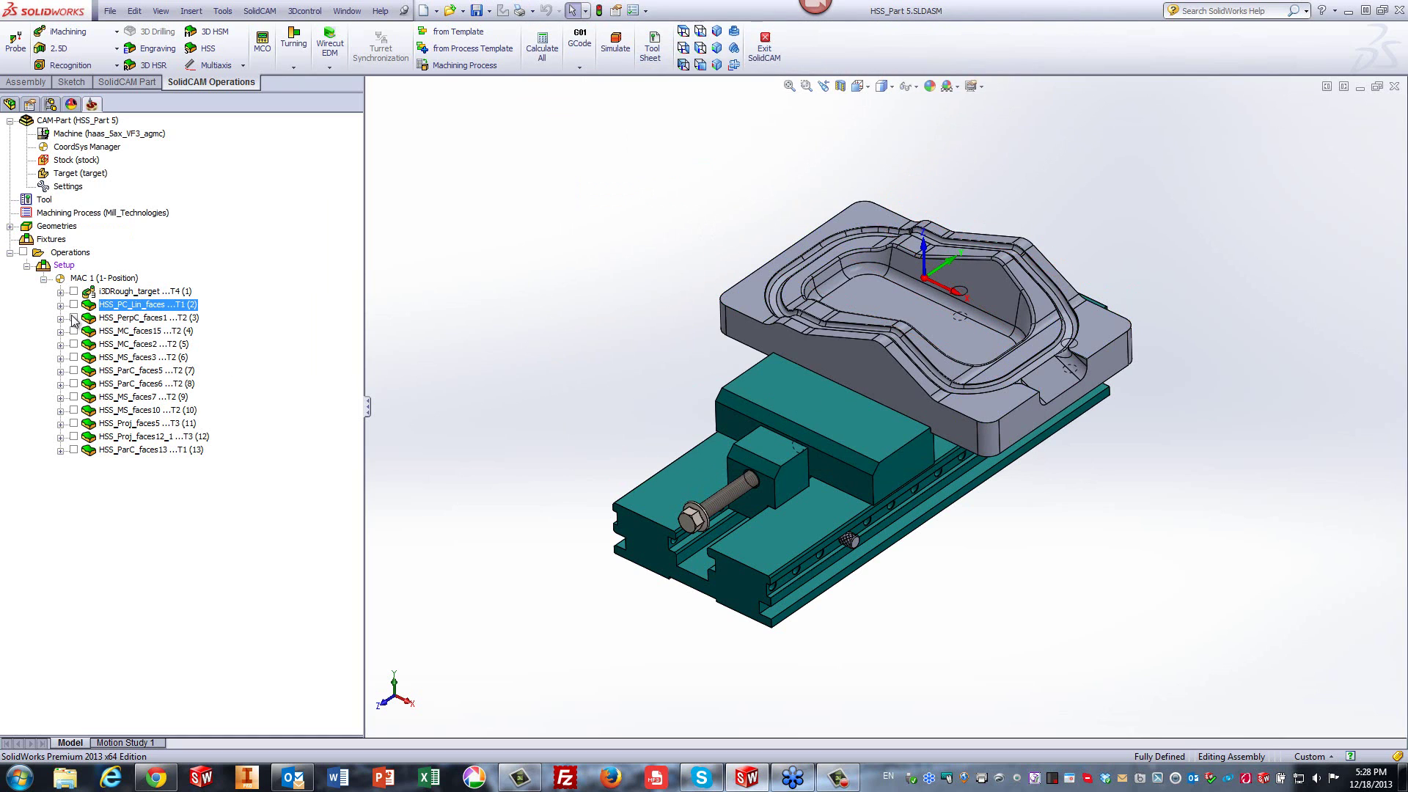
left_click(73, 317)
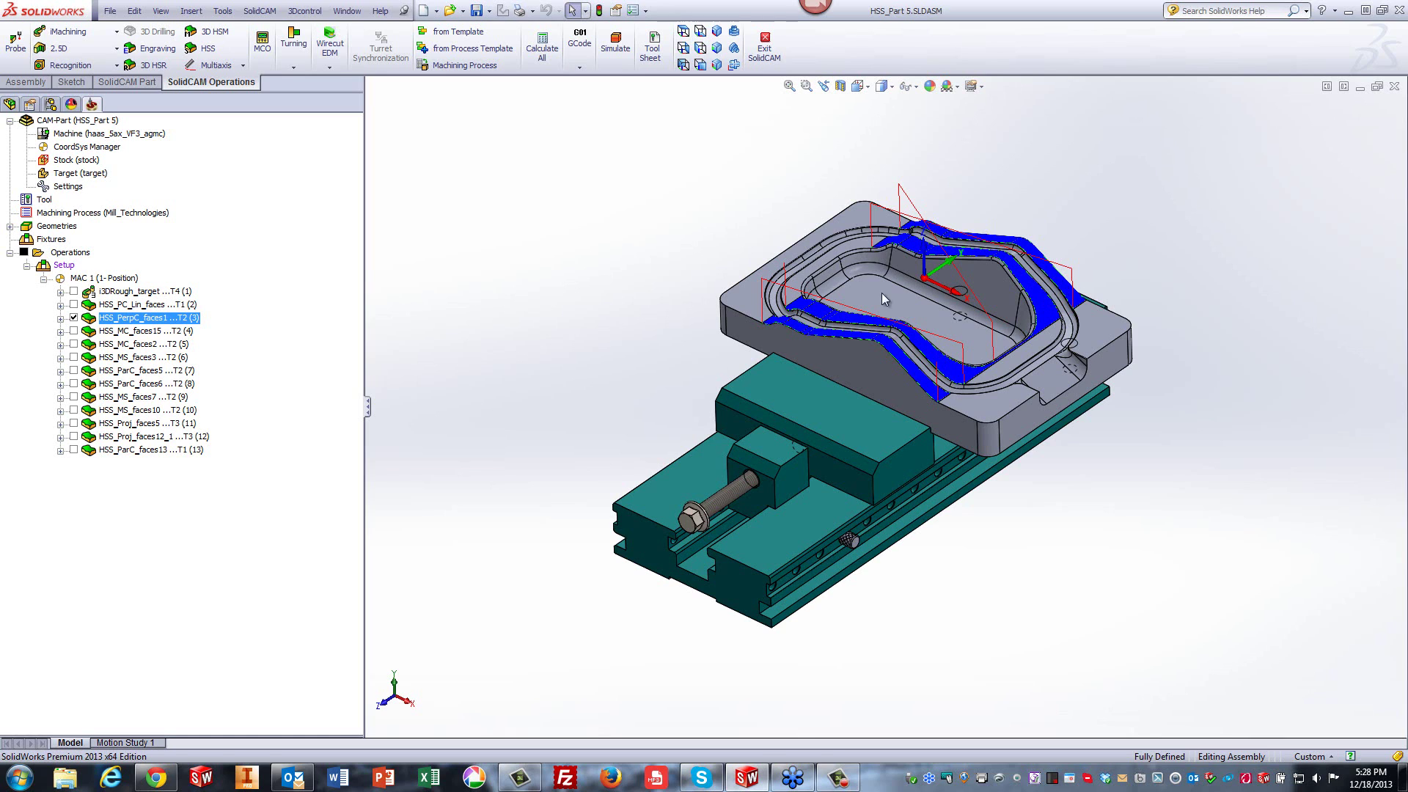
Hide the HSS_PerpC_faces1 toolpath, open the operation, and show its drive surface and lead curve on the model.
left_click(74, 318)
double_click(109, 318)
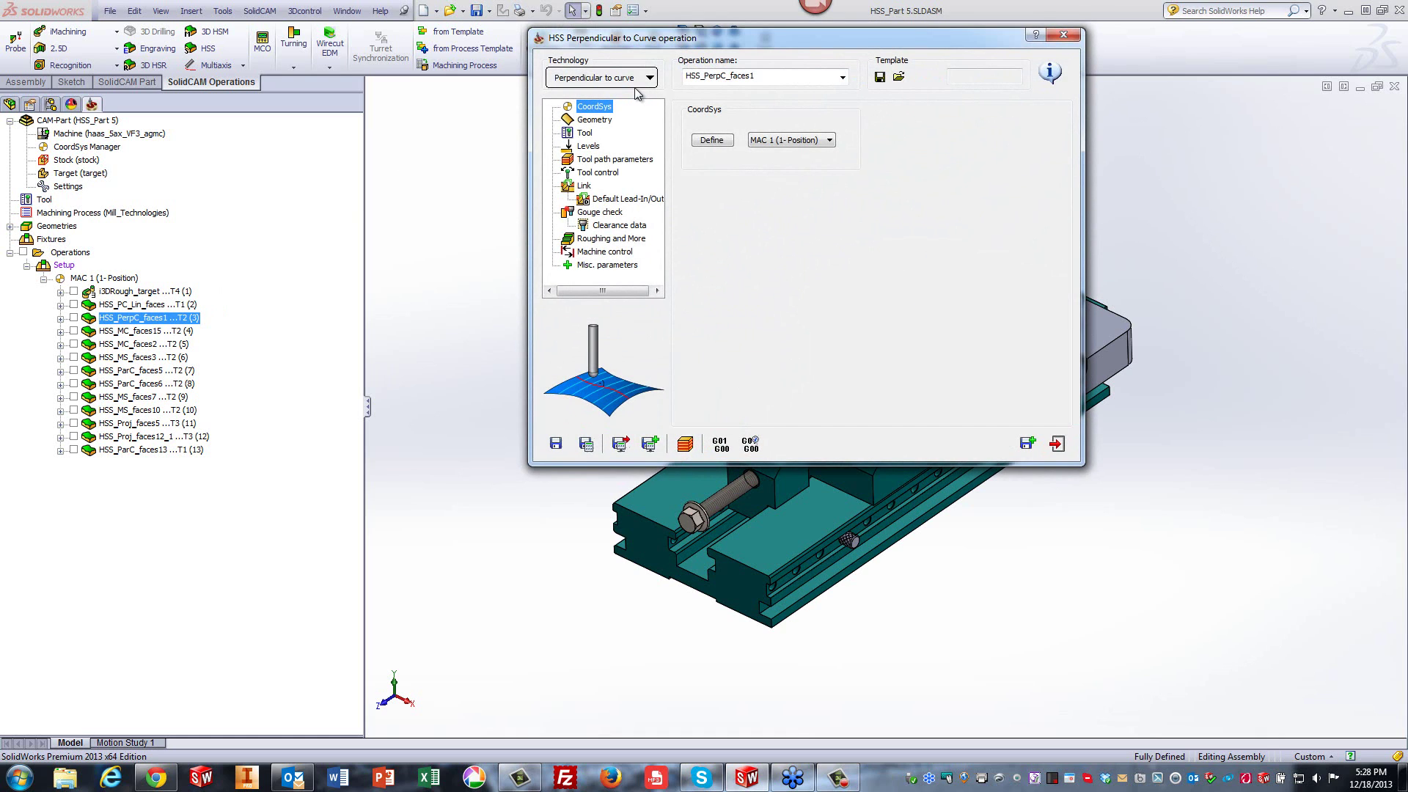
left_click(594, 121)
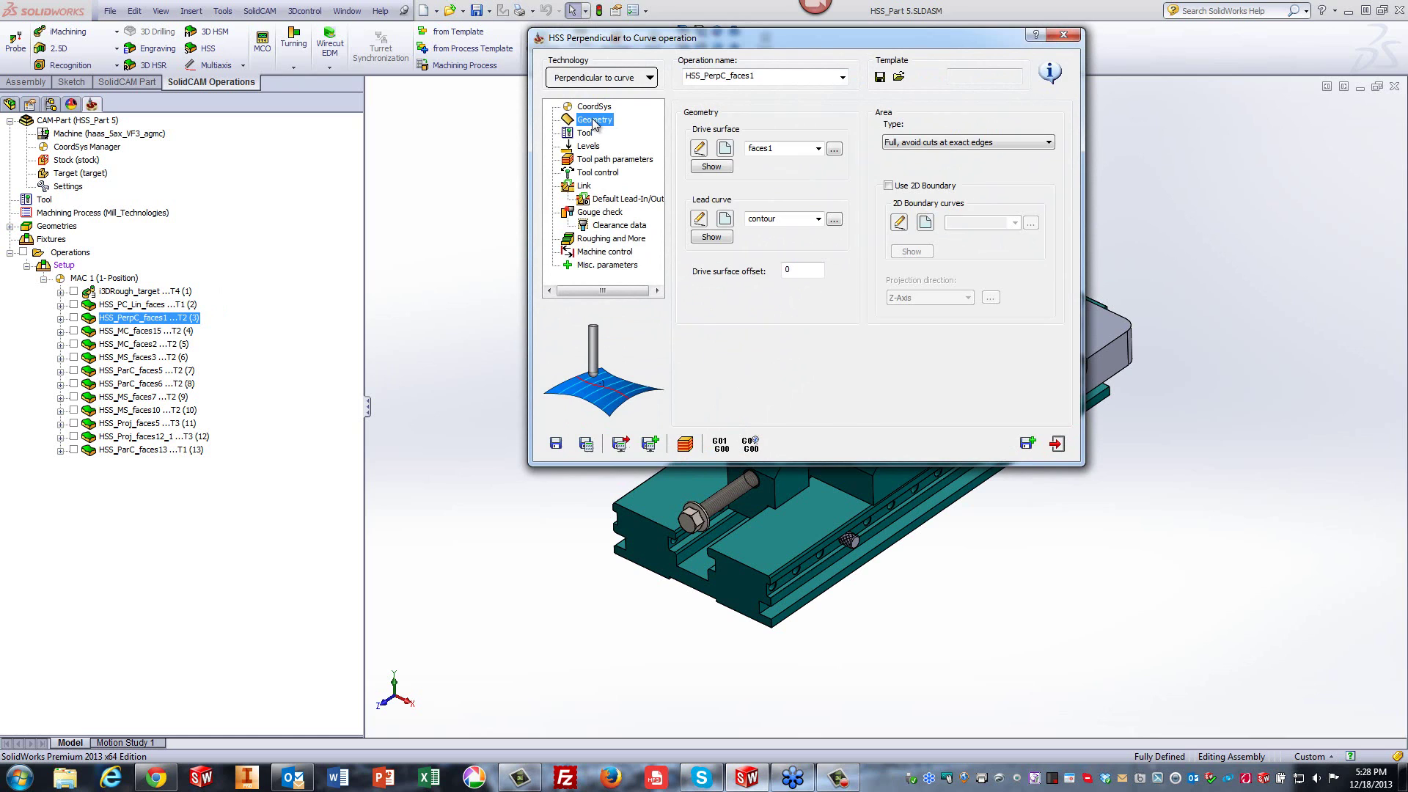
left_click(709, 167)
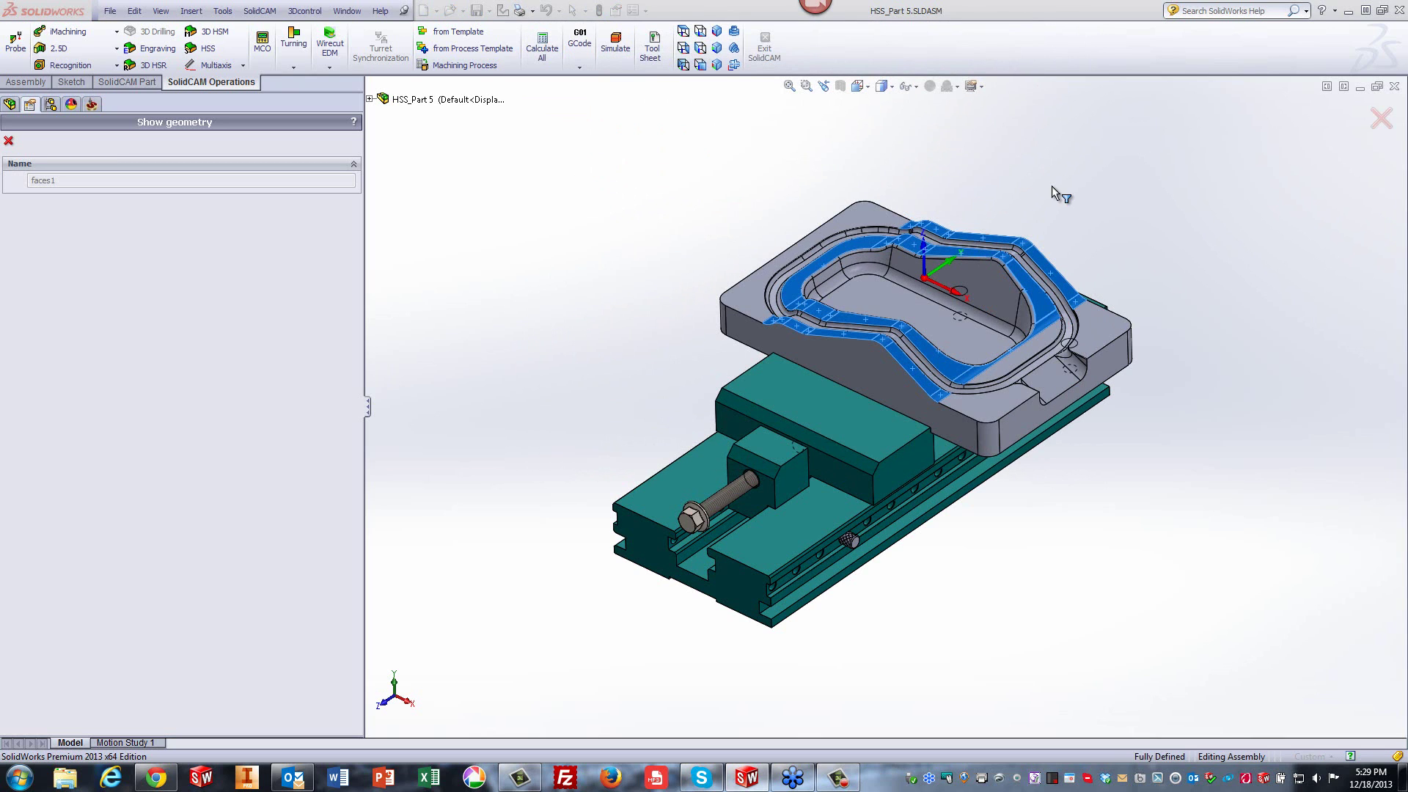
scroll(1053, 186, "down", 5)
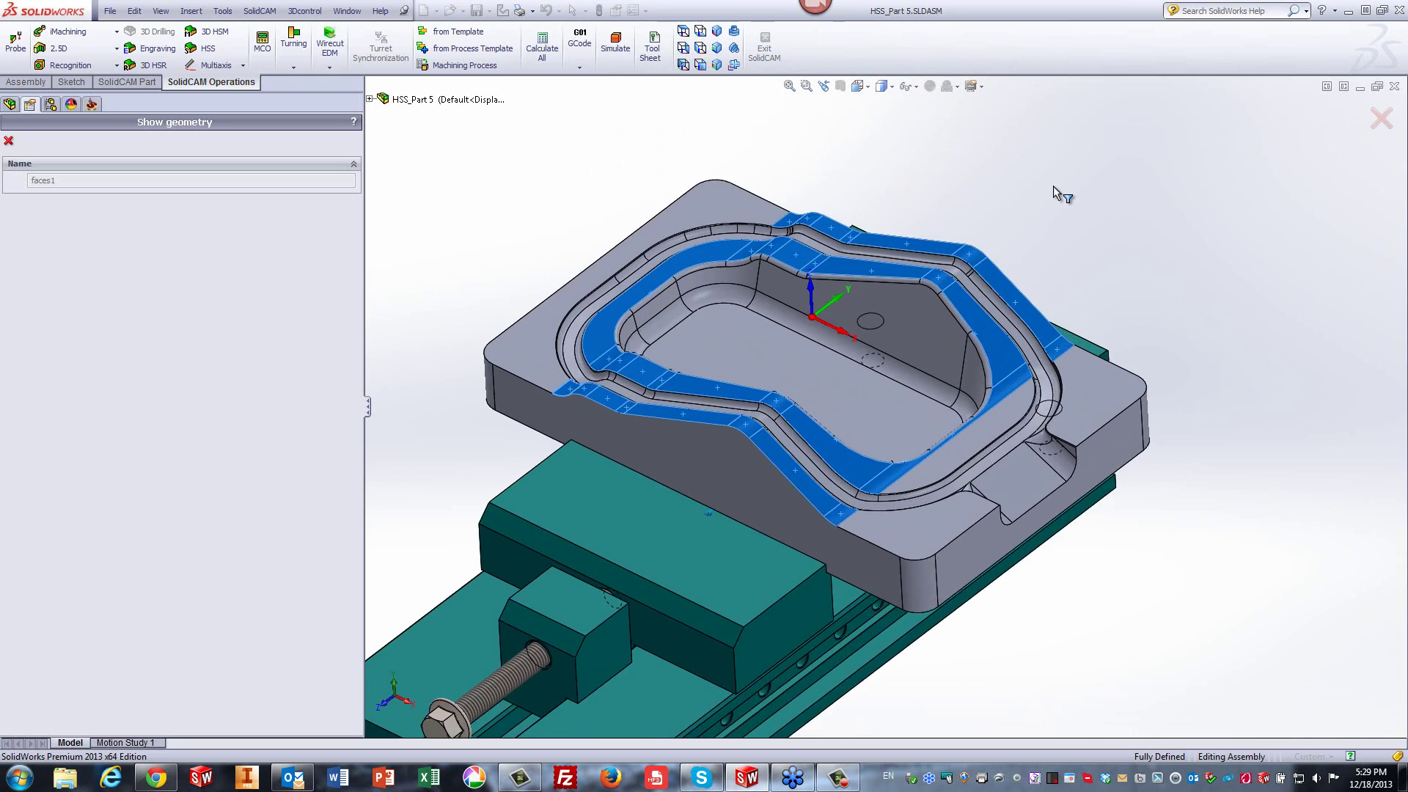
scroll(1053, 187, "down", 3)
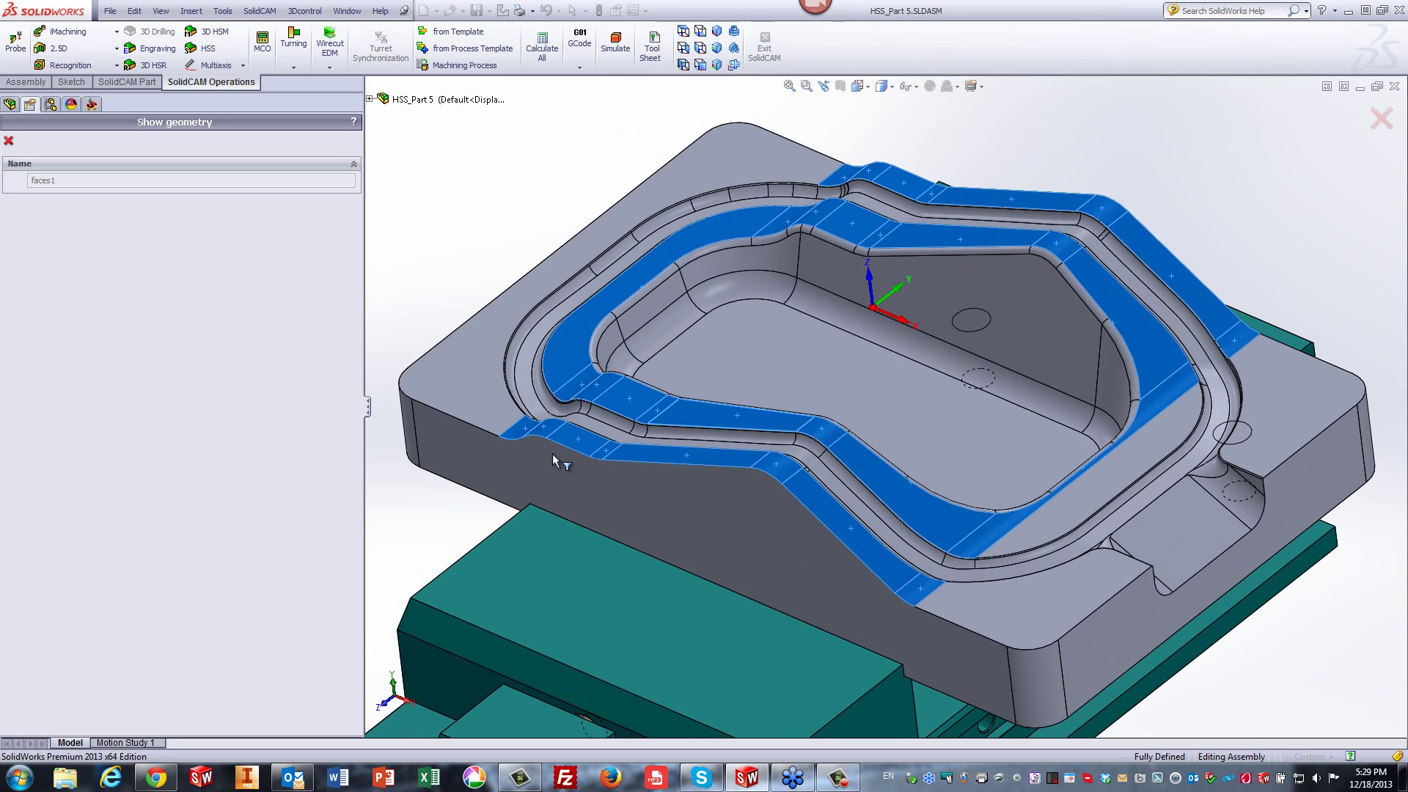
left_click(8, 140)
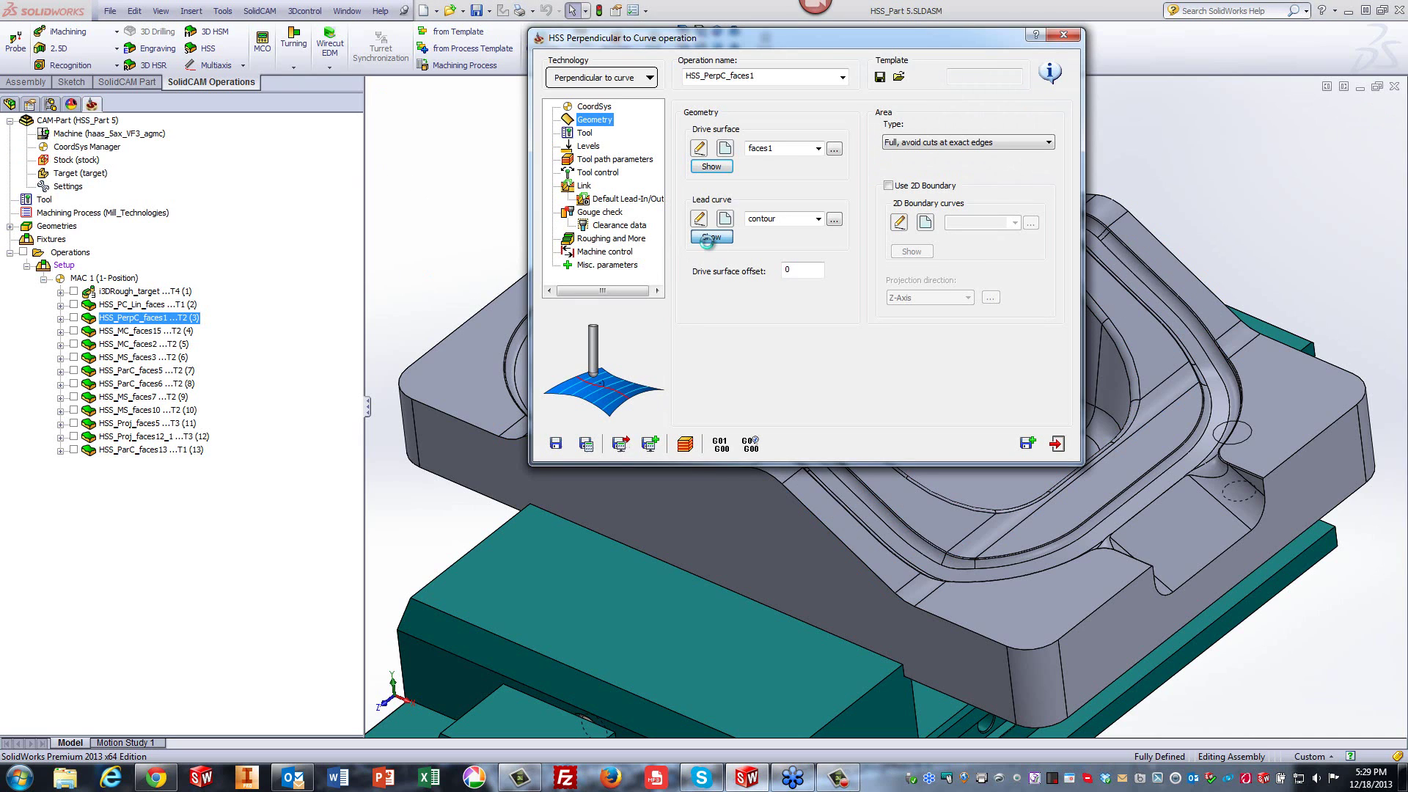
left_click(709, 240)
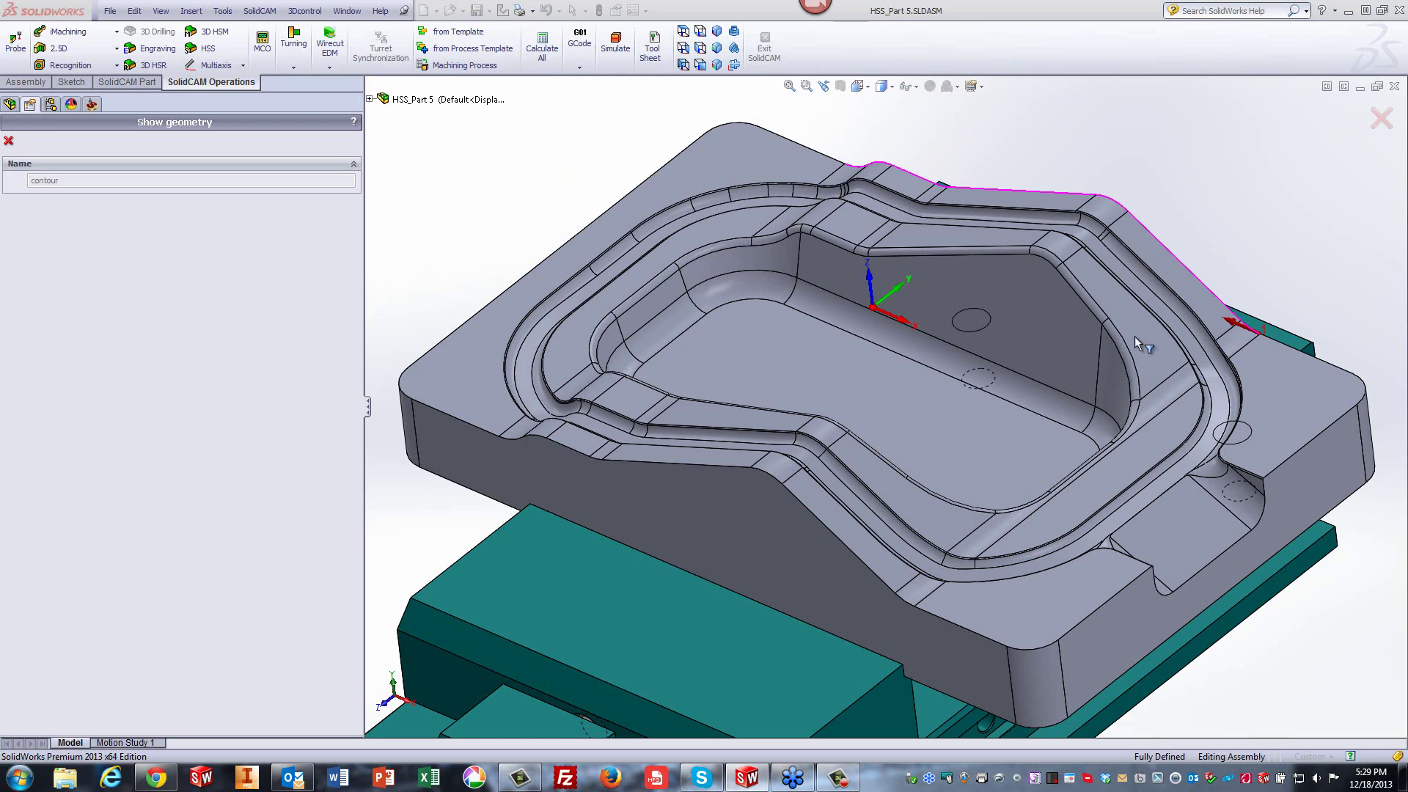
left_click(9, 140)
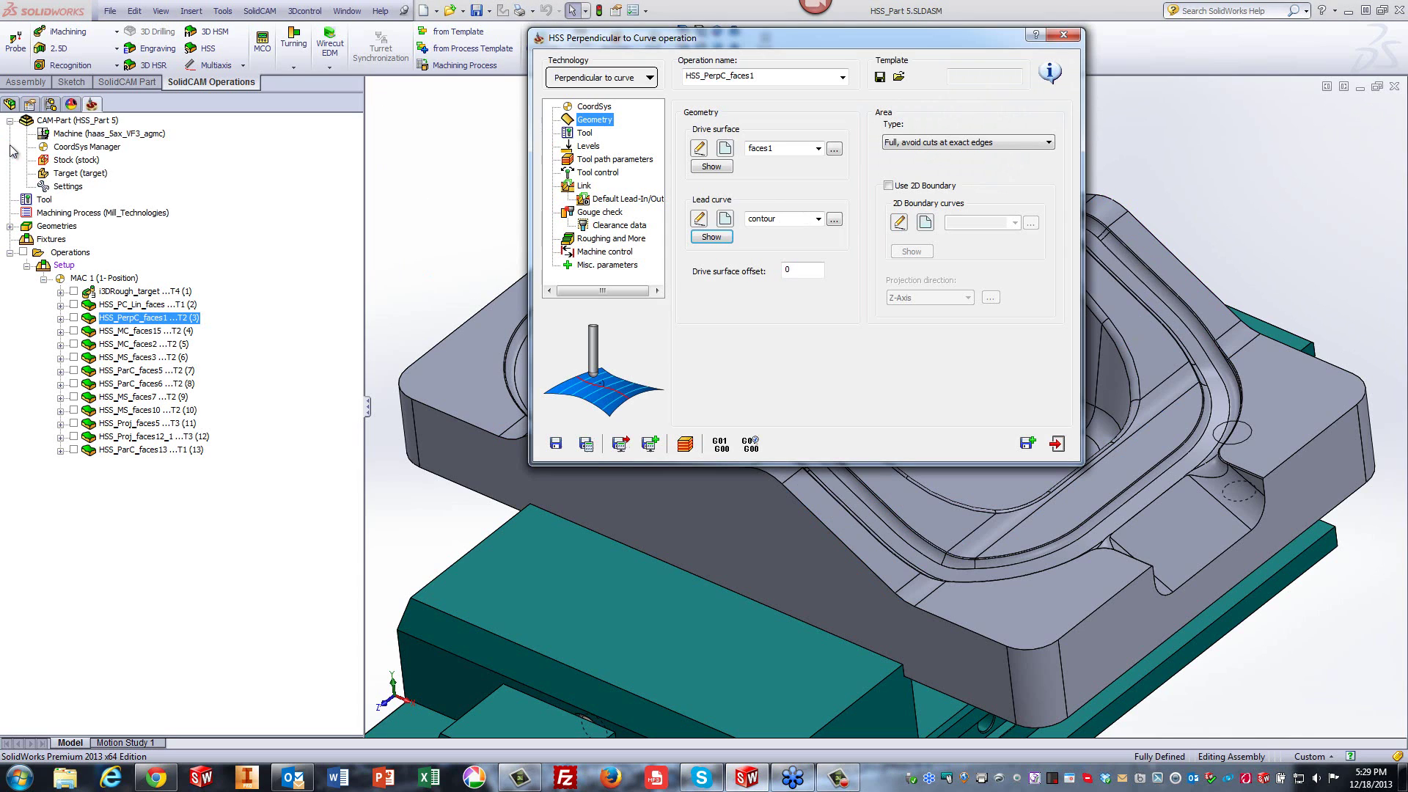
Review the perpendicular-to-curve operation's maximum step over and its sorting settings, including the choices for Machine by.
left_click(583, 160)
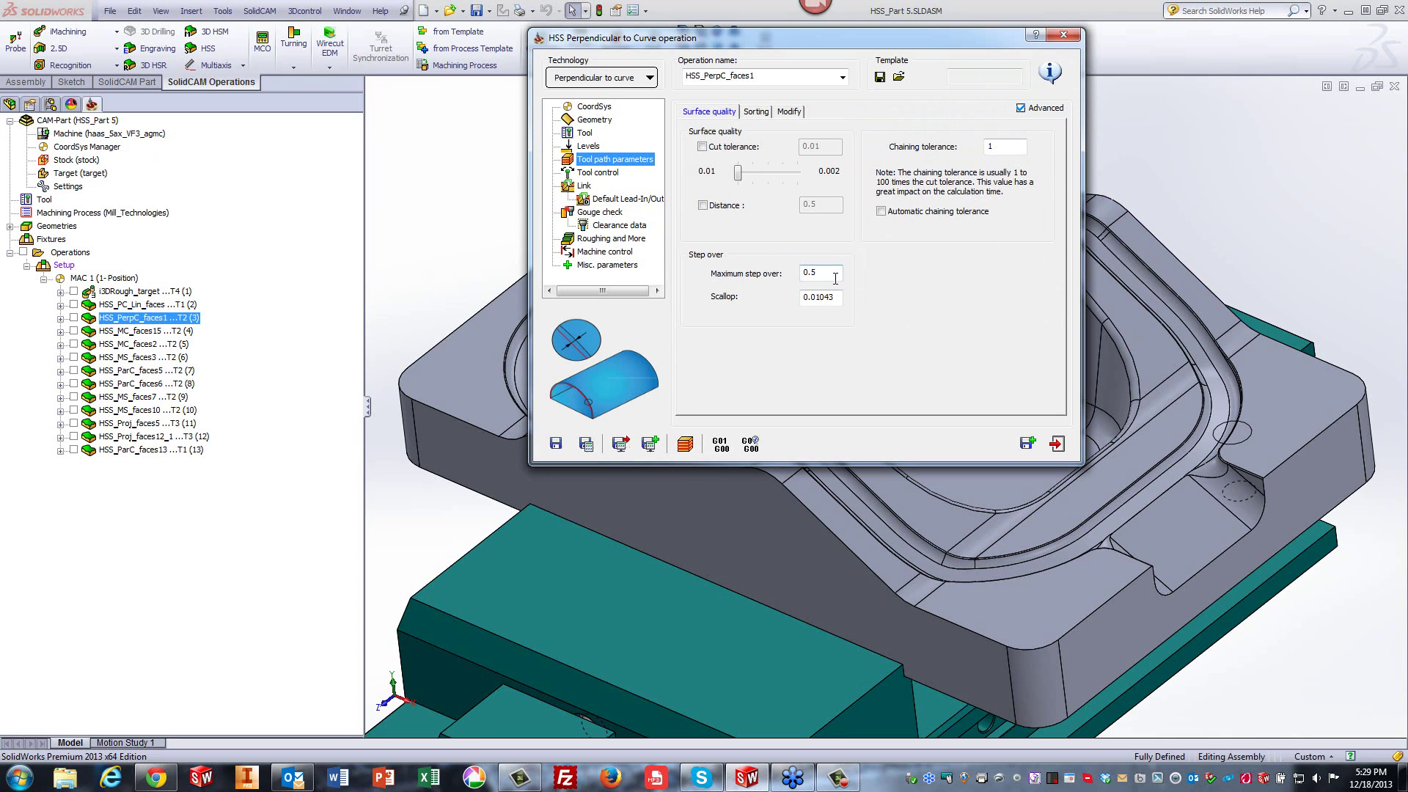
left_click(756, 112)
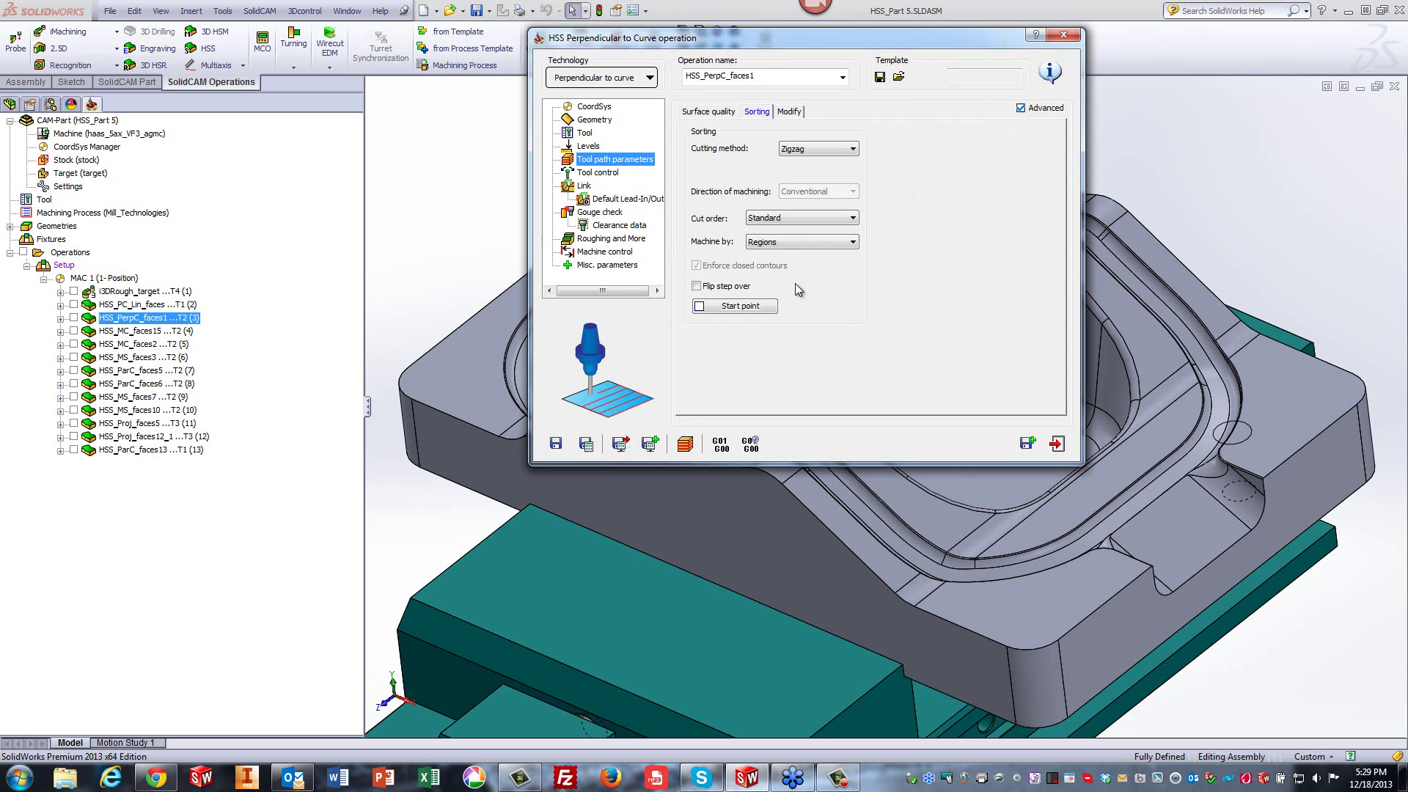
left_click(786, 243)
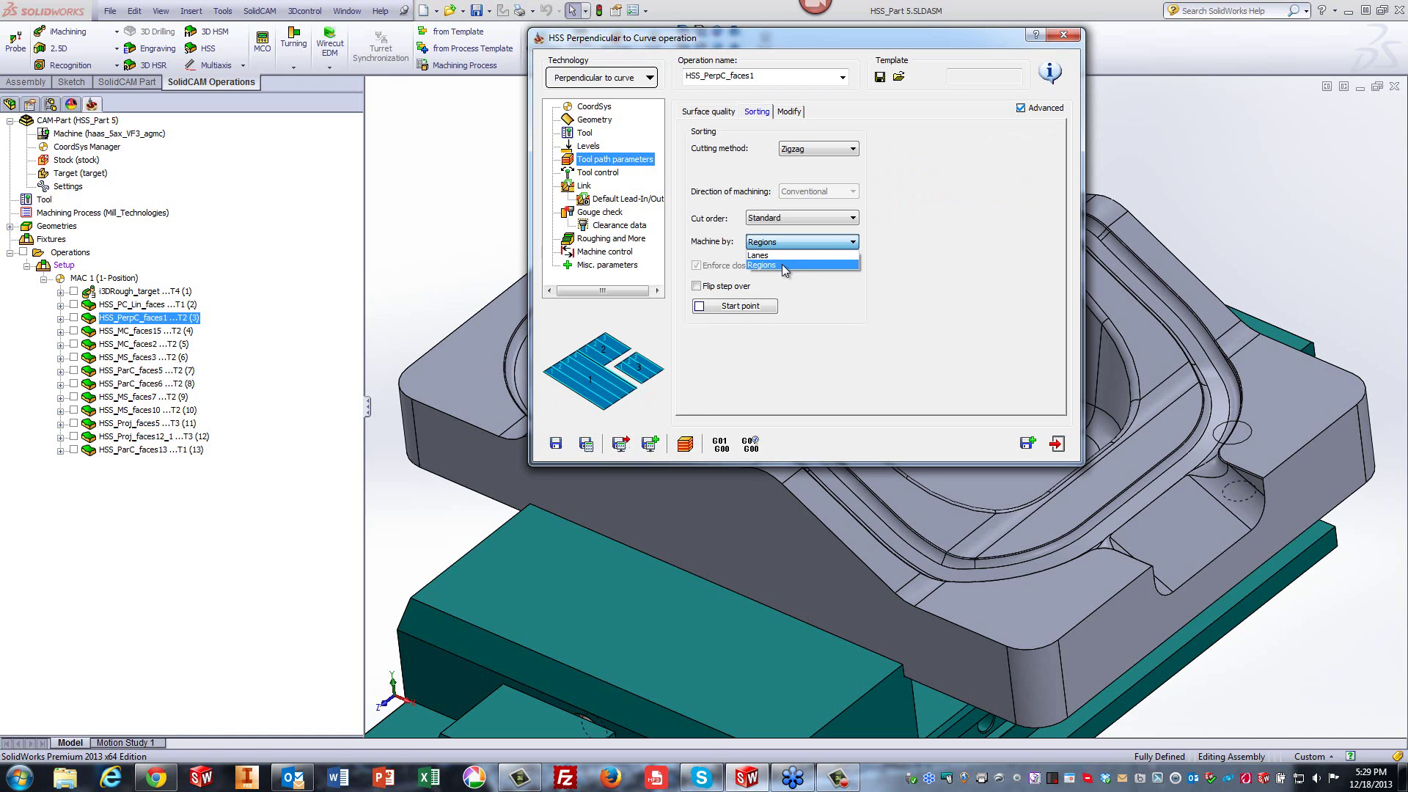
left_click(777, 255)
Simulate the HSS_PerpC_faces1 toolpath on the model, slowly at first and faster towards the end, and exit the operation.
left_click(685, 444)
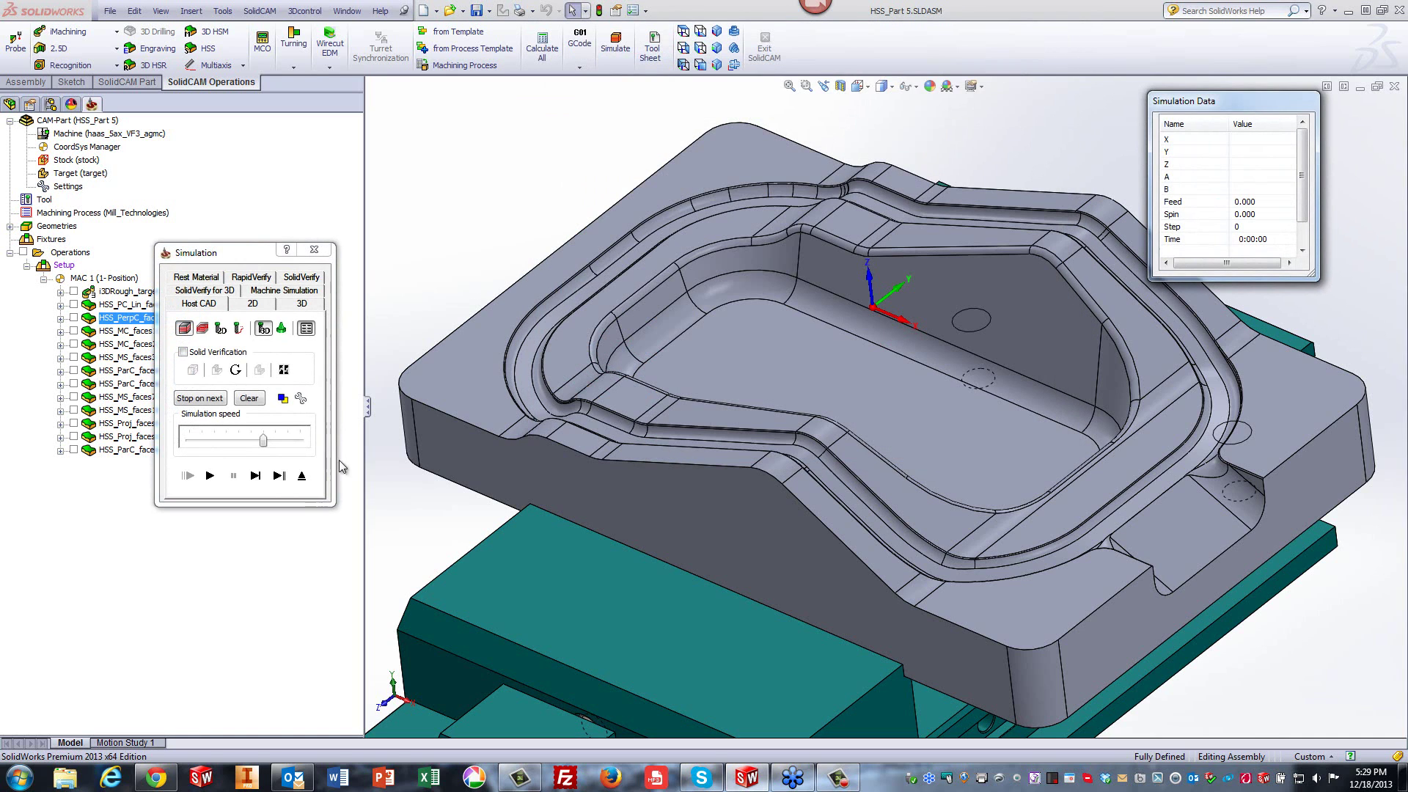
left_click_drag(263, 440, 226, 440)
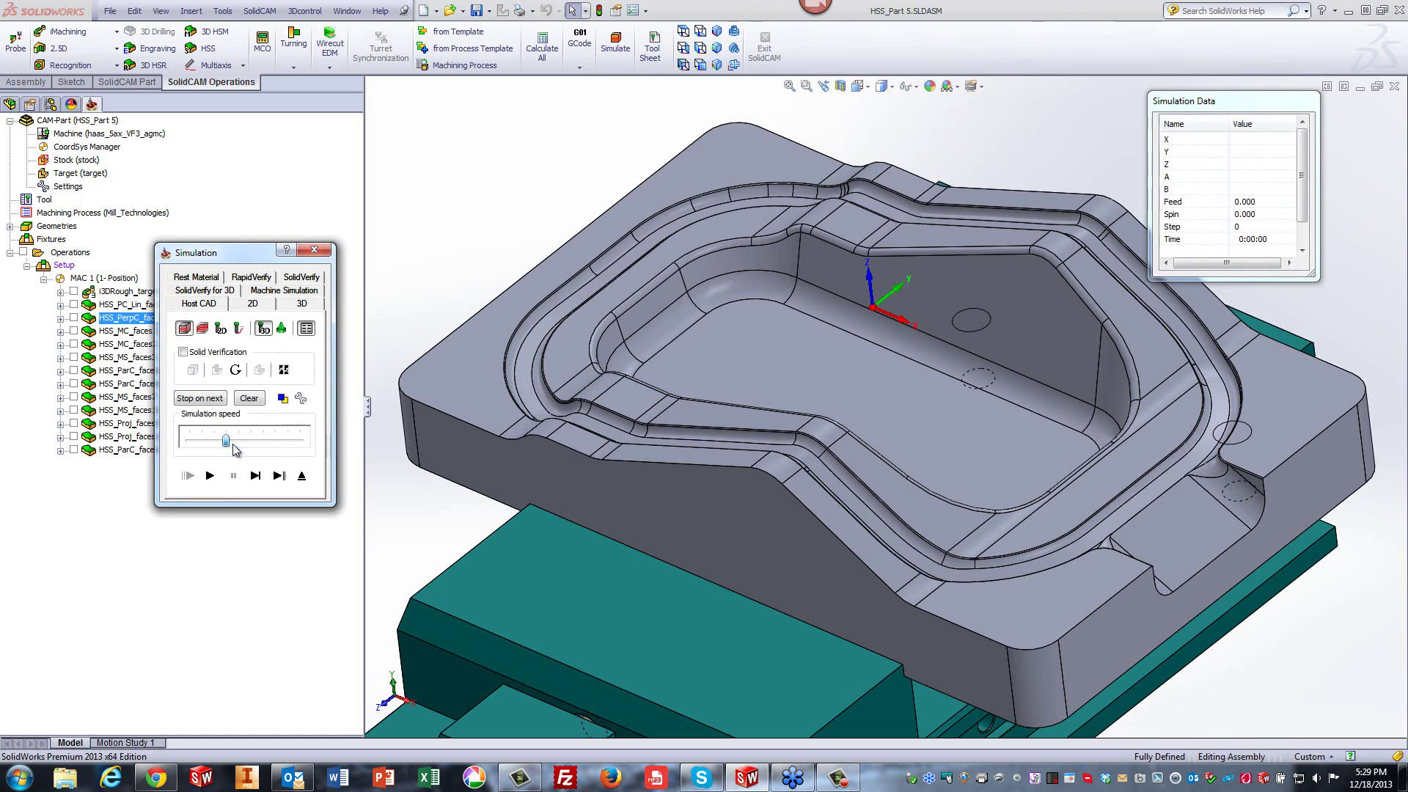
left_click(211, 475)
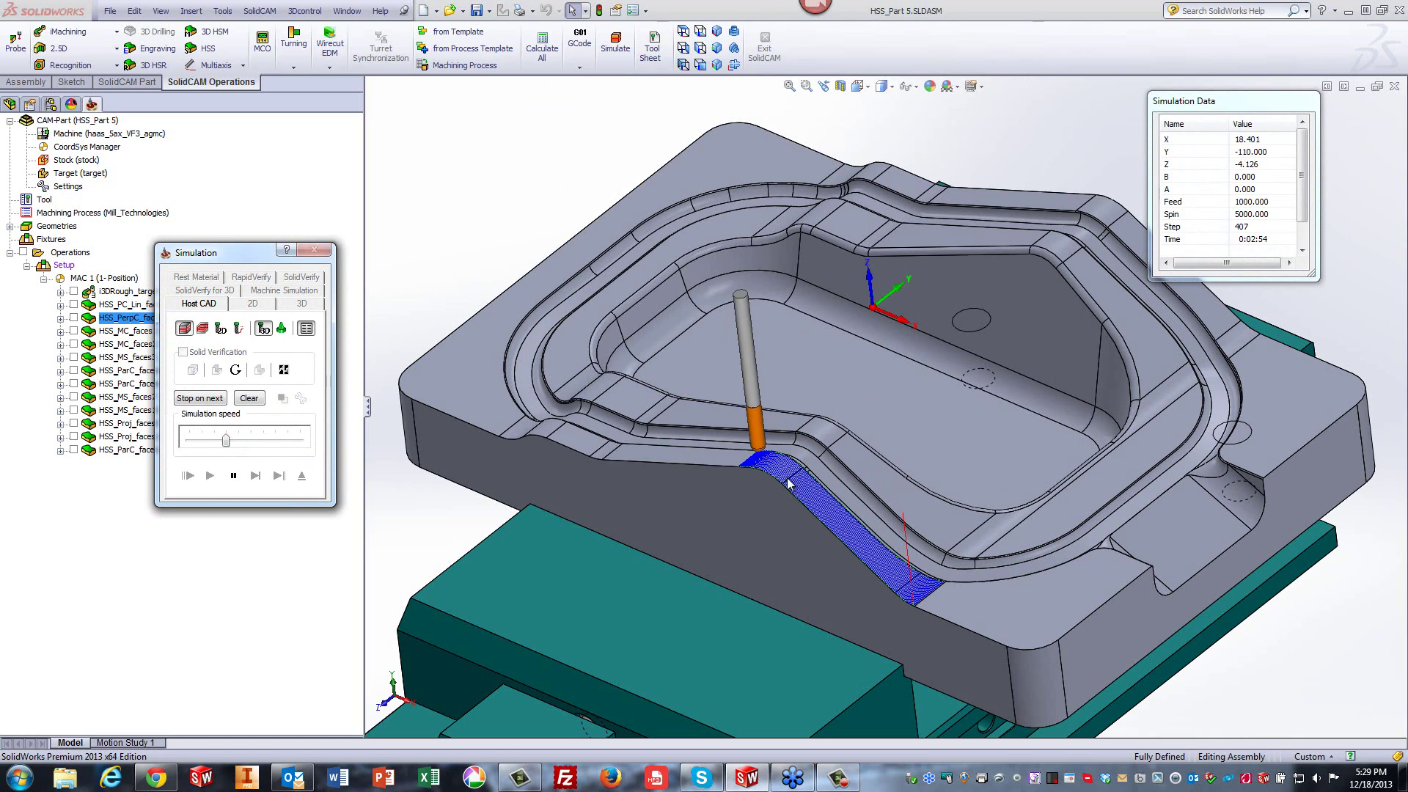
left_click_drag(224, 440, 298, 441)
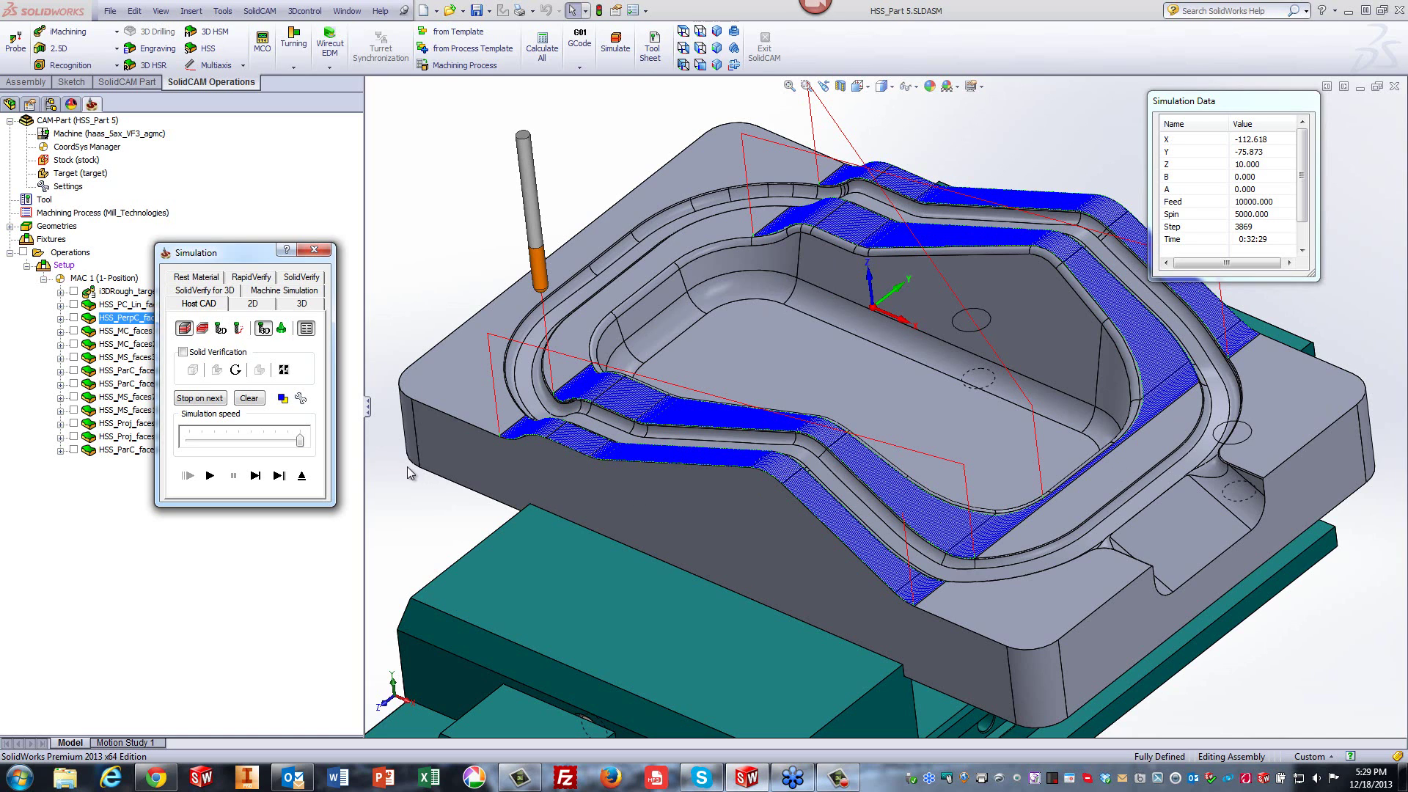
left_click(302, 475)
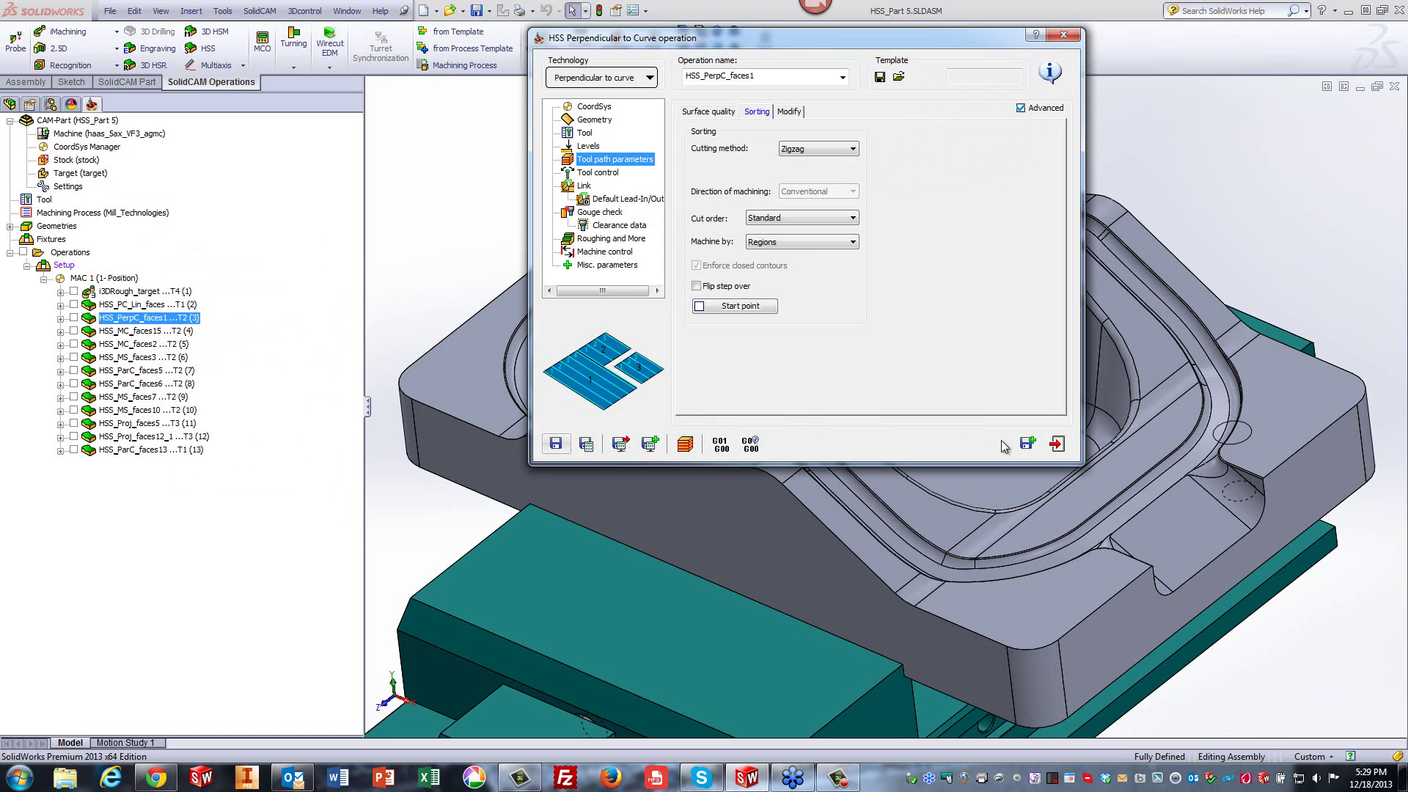
left_click(1054, 445)
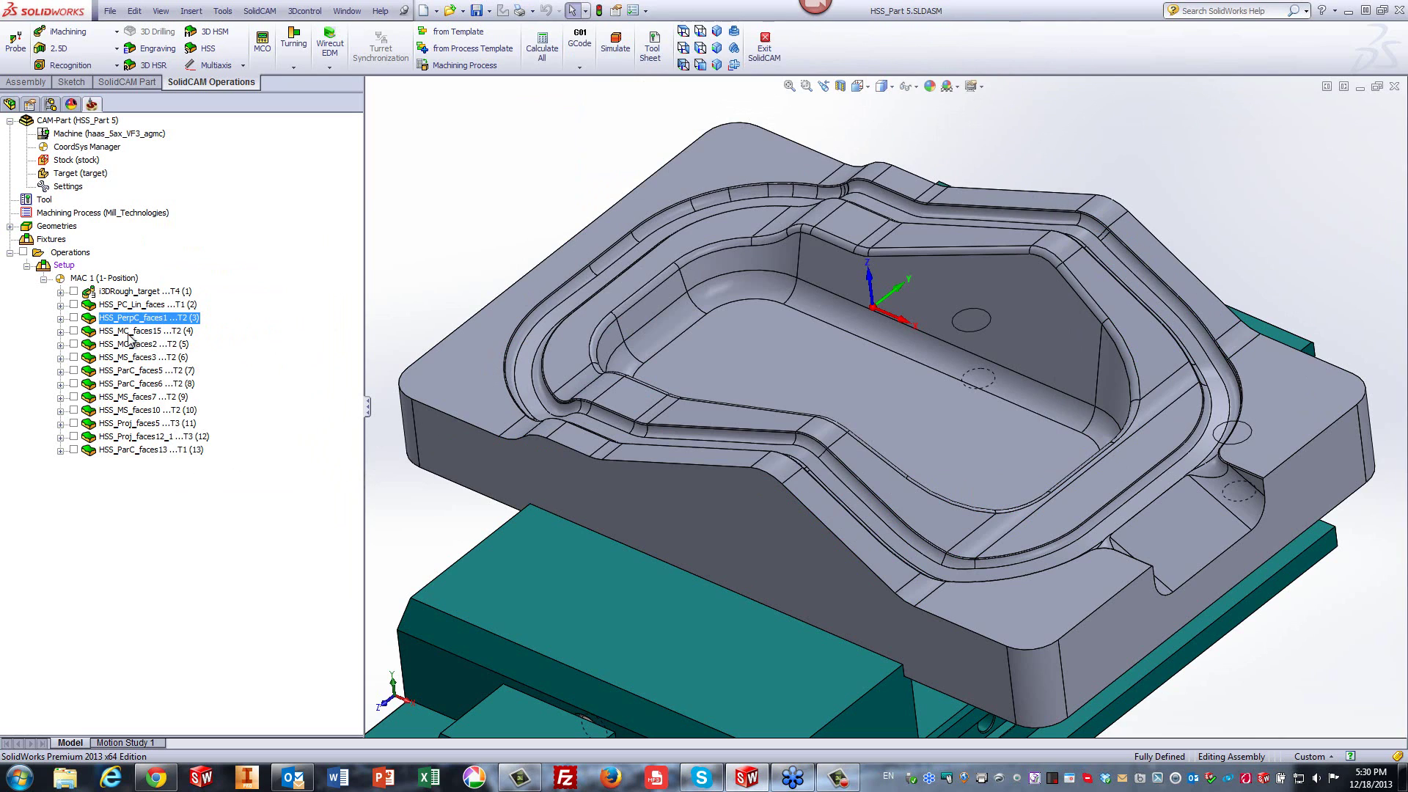
Display the HSS_MC_faces15 toolpath on the model, hide it again and open the operation for review.
left_click(74, 332)
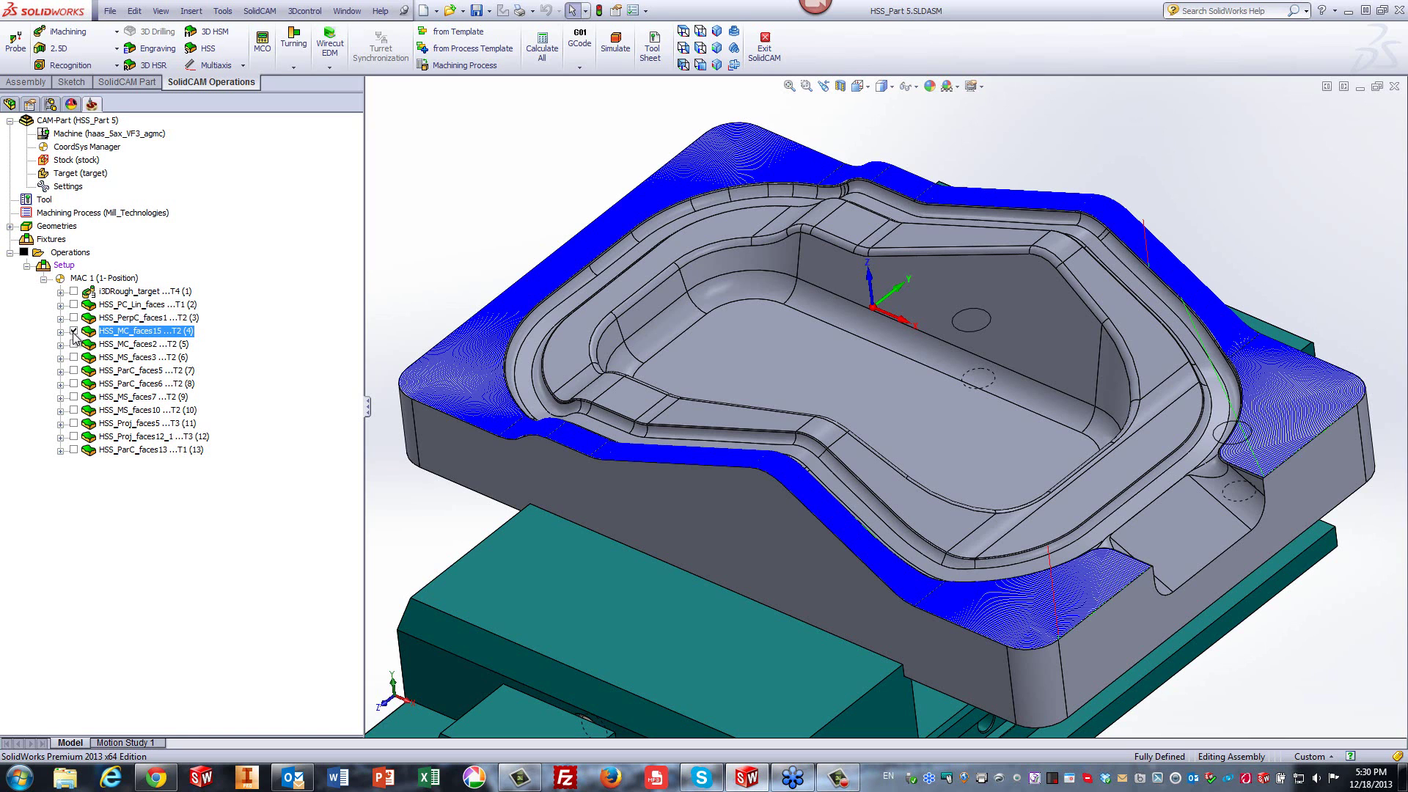
left_click(74, 332)
double_click(111, 333)
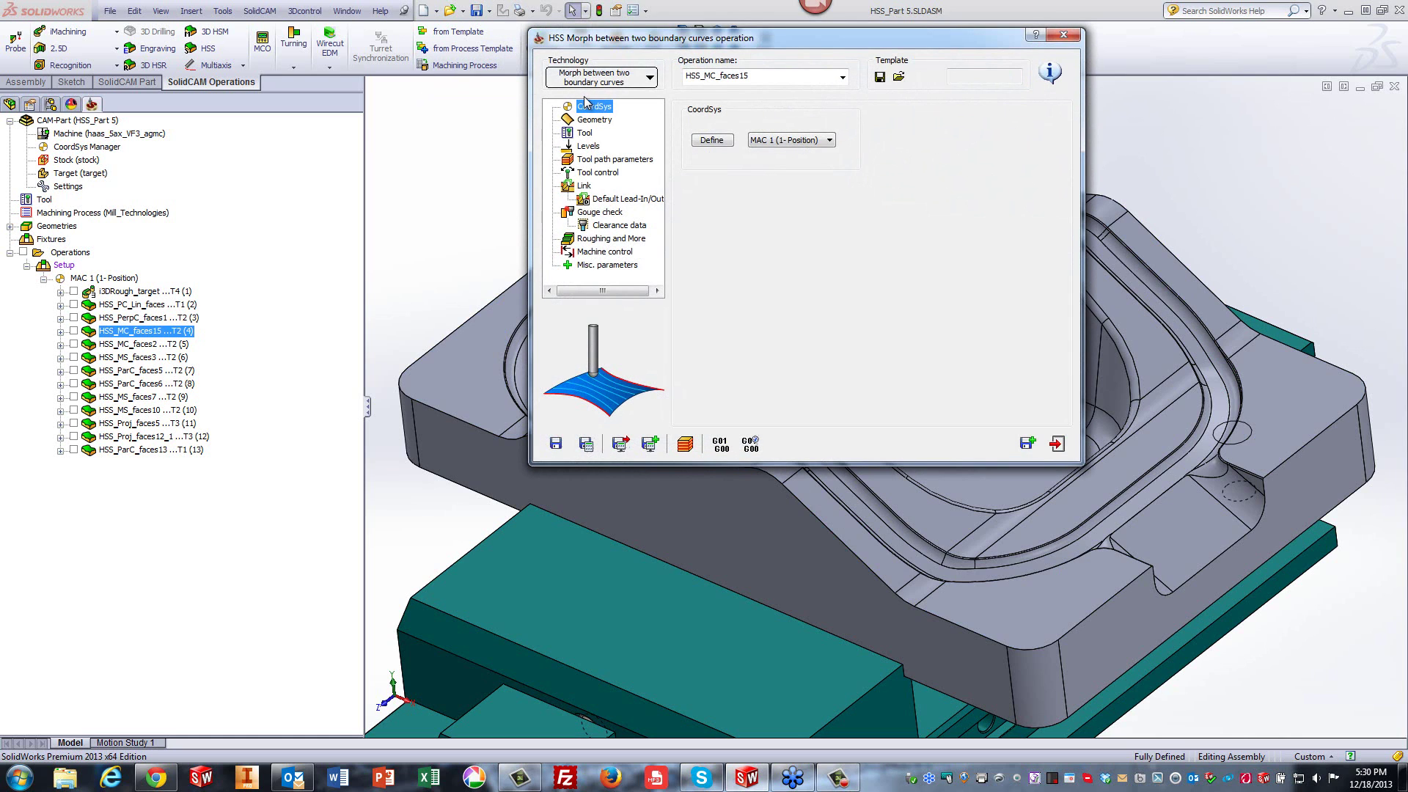
Show the HSS_MC_faces15 drive surface, start edge curve and end edge curve on the model one after another.
left_click(592, 121)
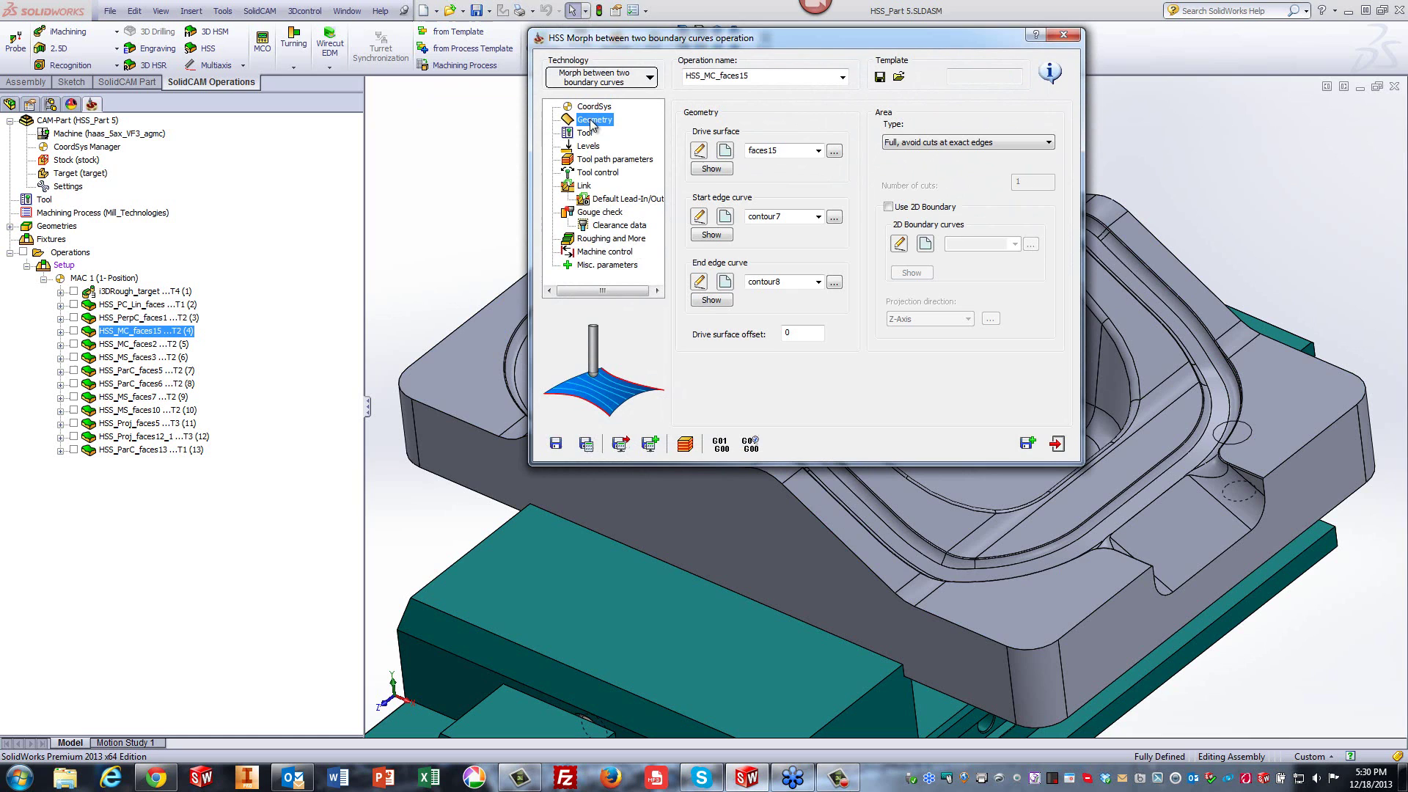
left_click(711, 169)
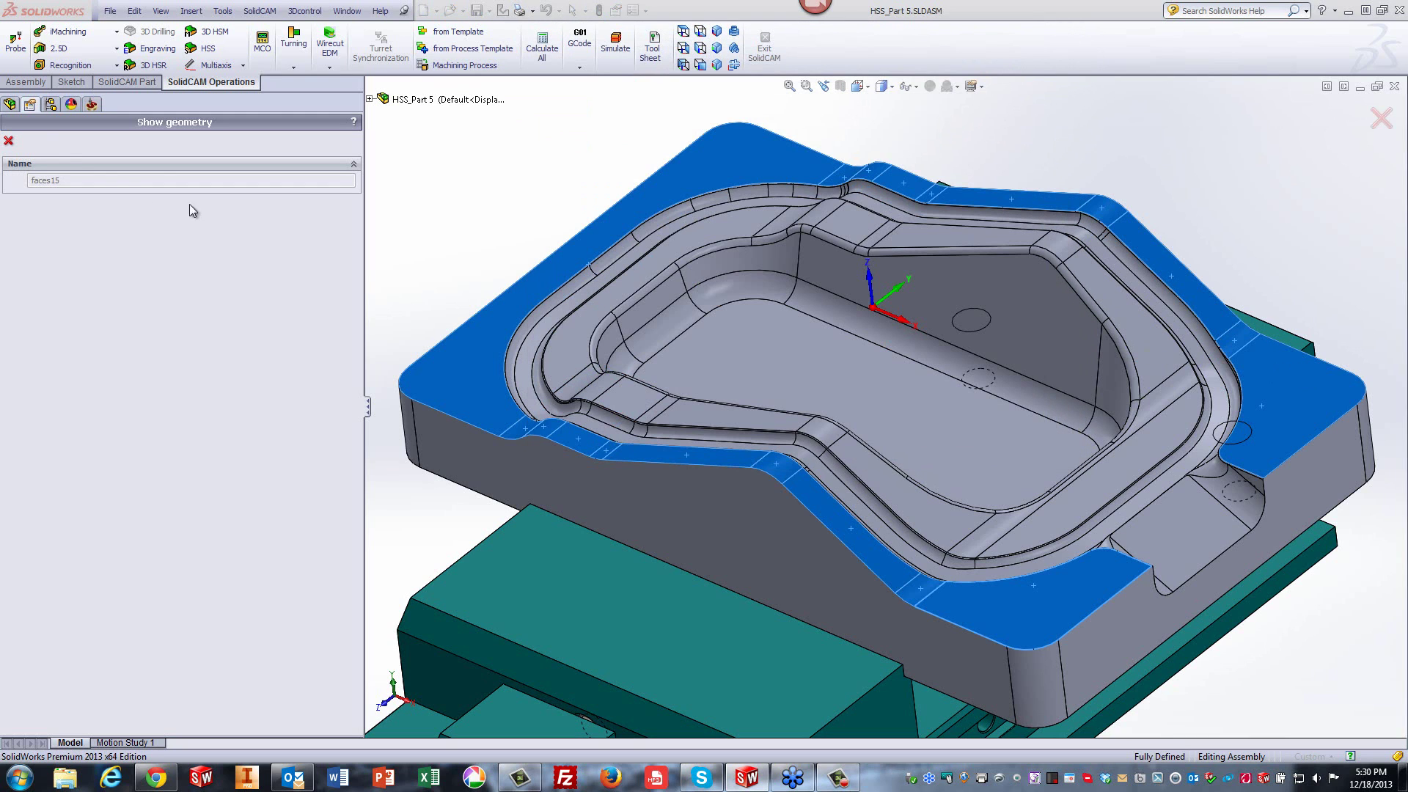
left_click(8, 142)
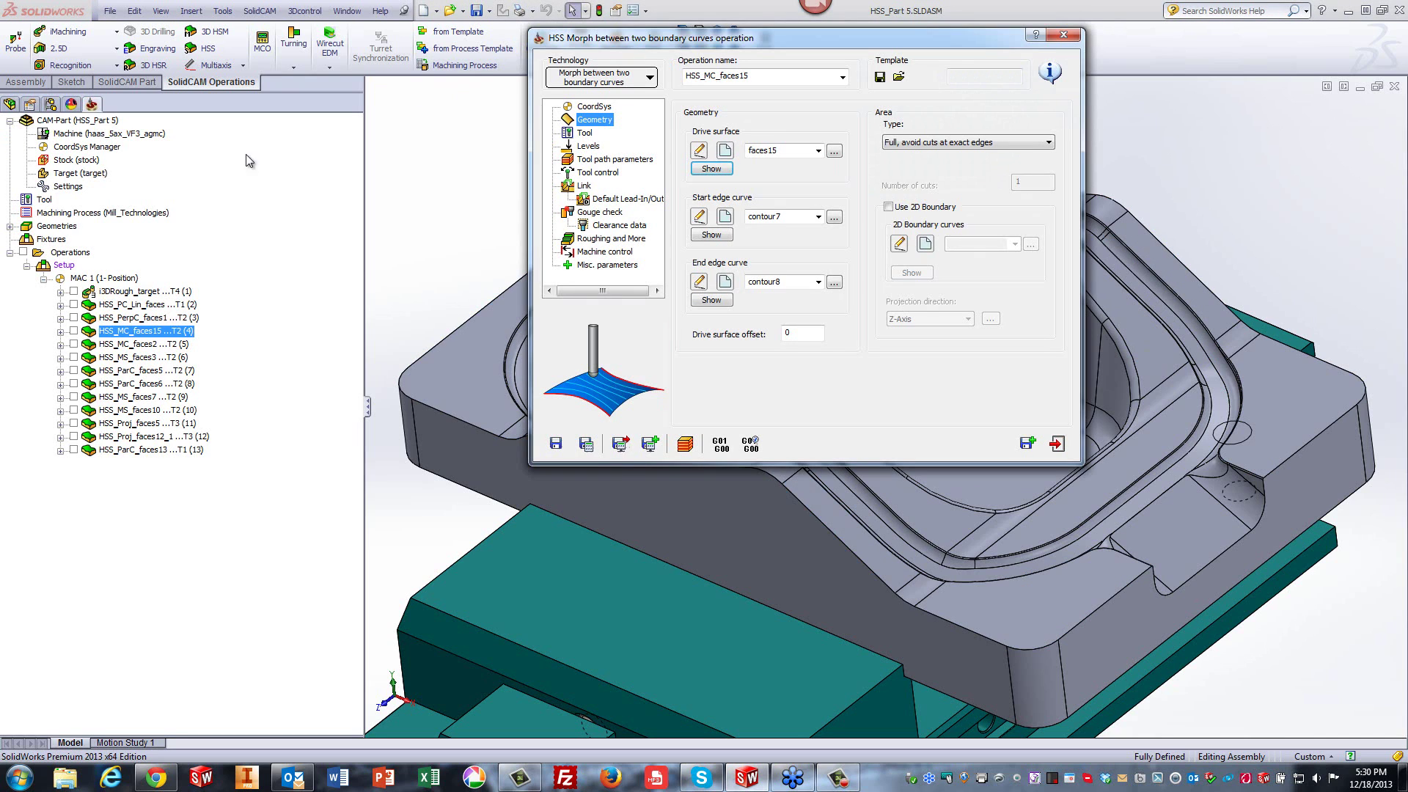
left_click(711, 235)
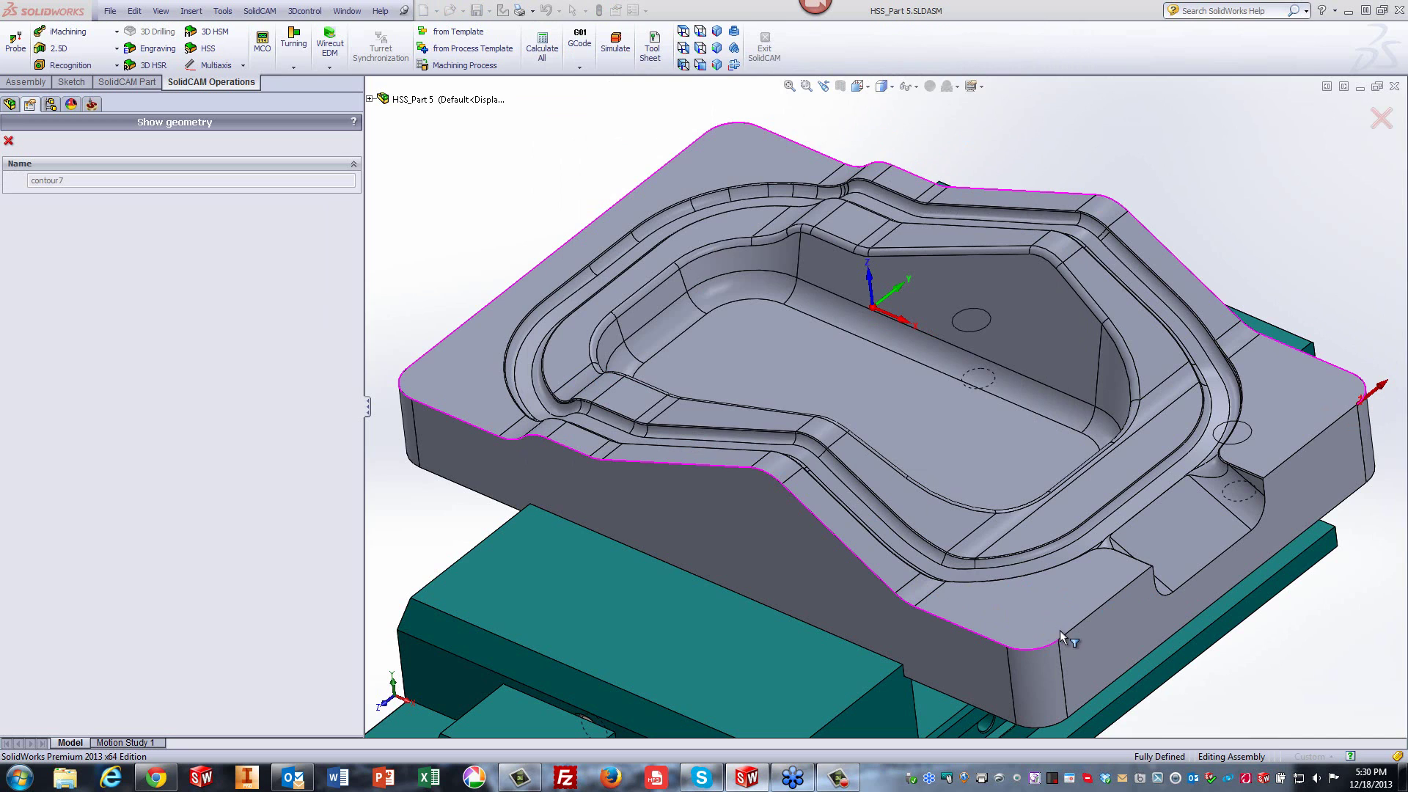
left_click(8, 140)
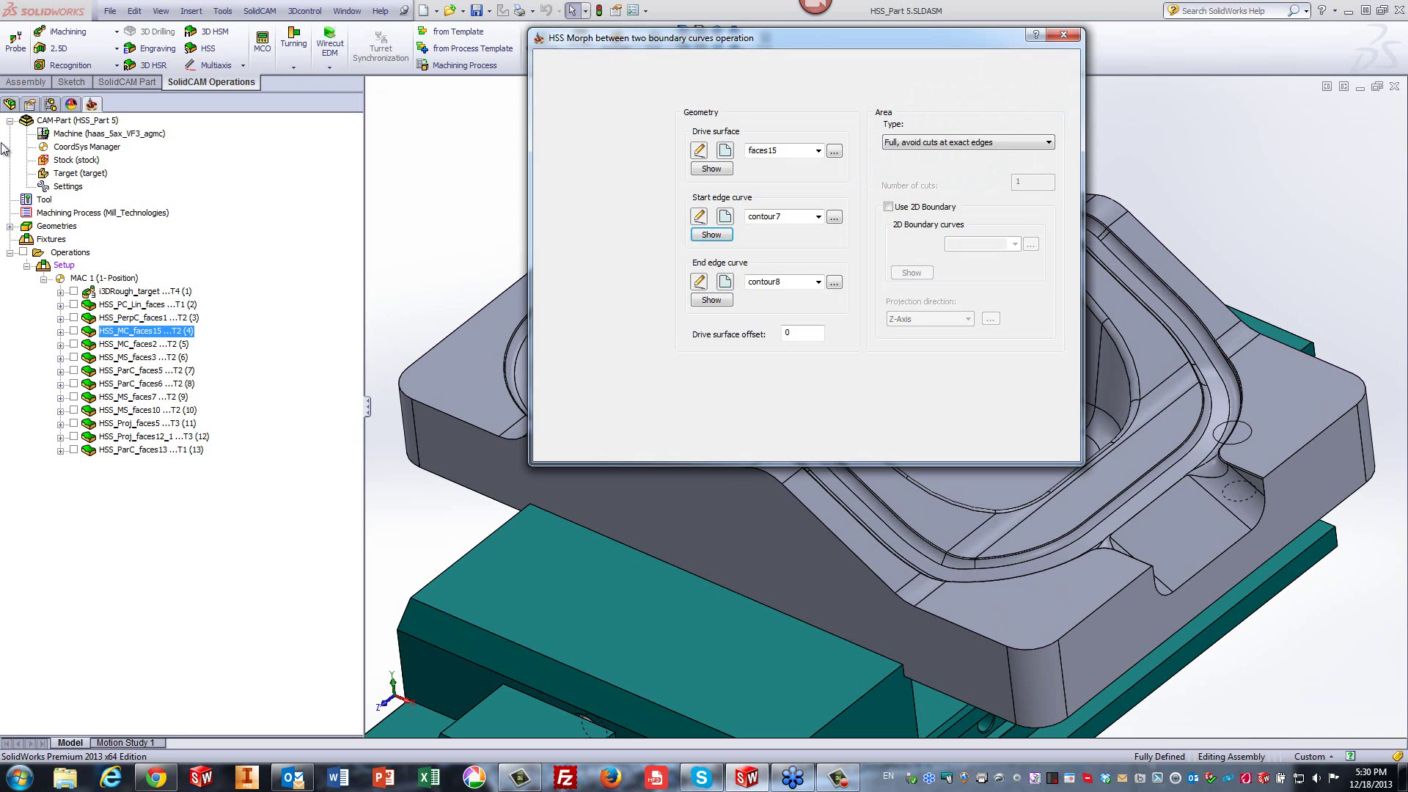
left_click(711, 300)
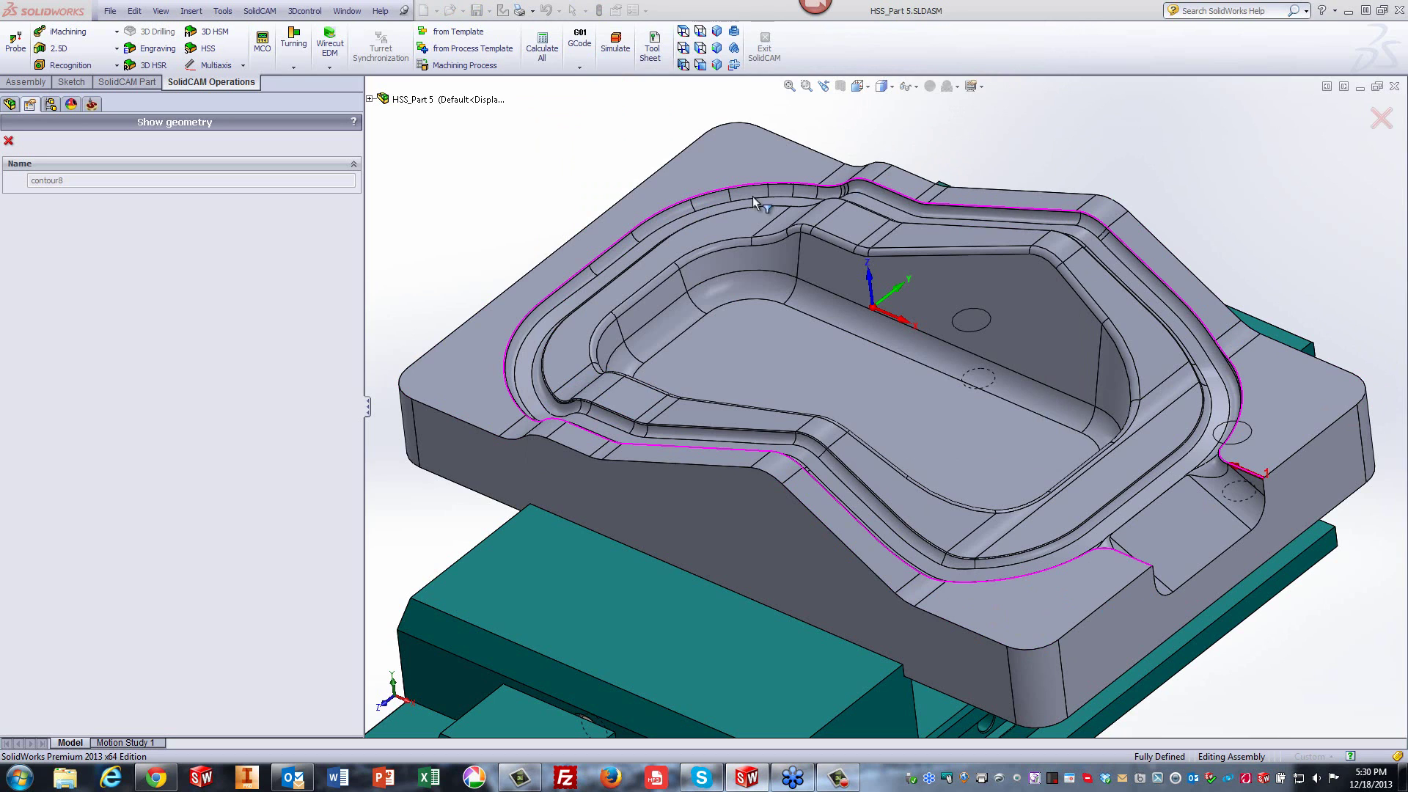
left_click(9, 141)
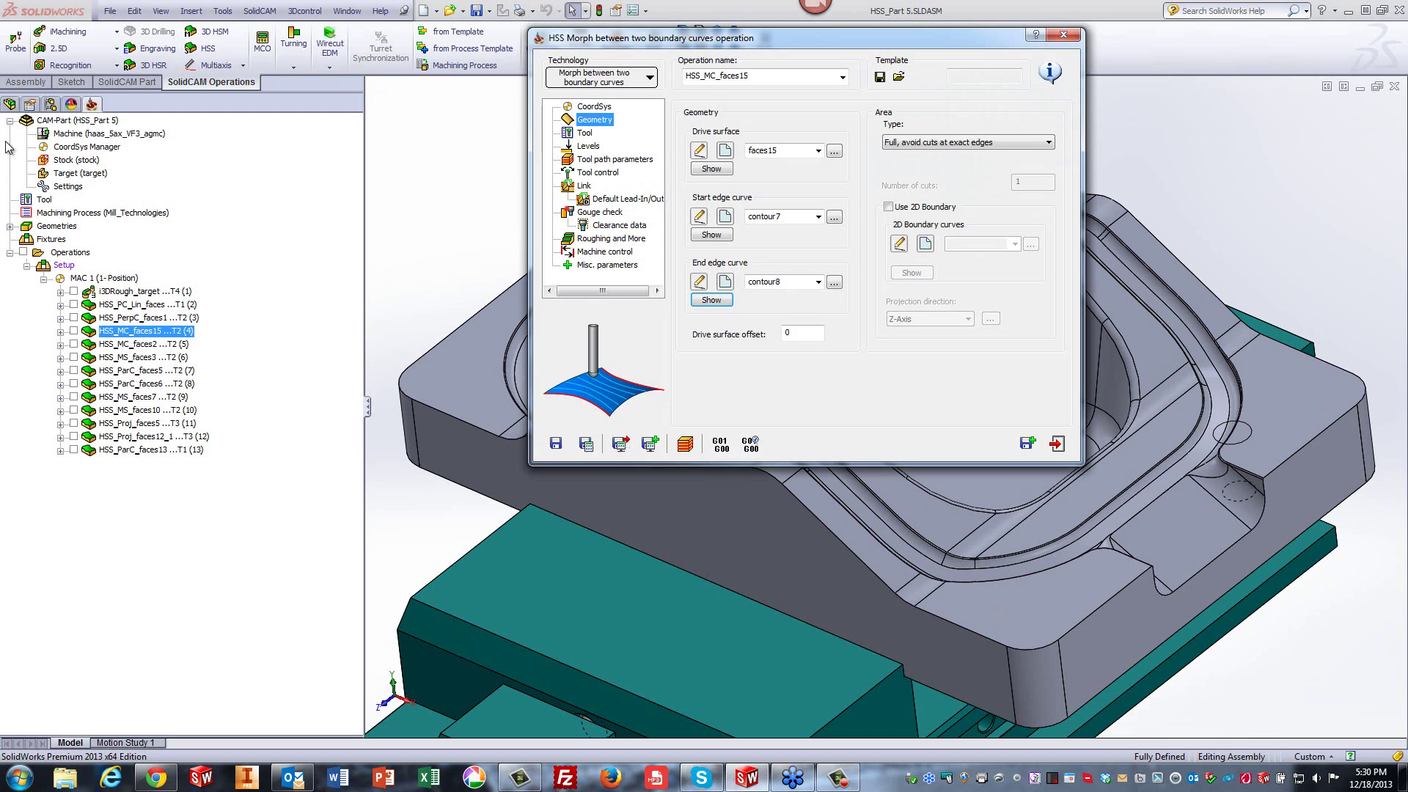
Simulate the HSS_MC_faces15 morph toolpath, starting slowly and gradually raising the simulation speed, and exit the operation.
left_click(679, 443)
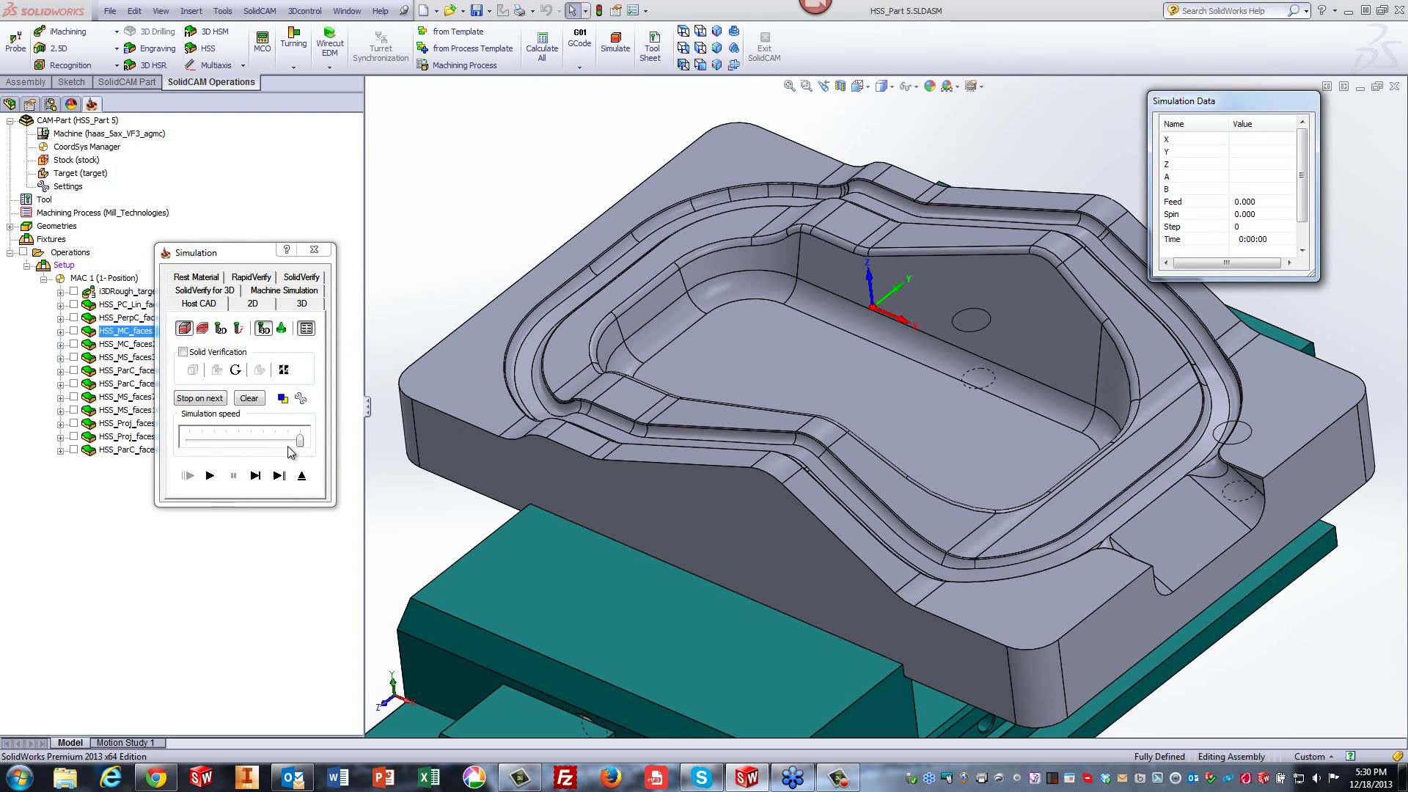
left_click_drag(300, 440, 228, 438)
left_click(210, 475)
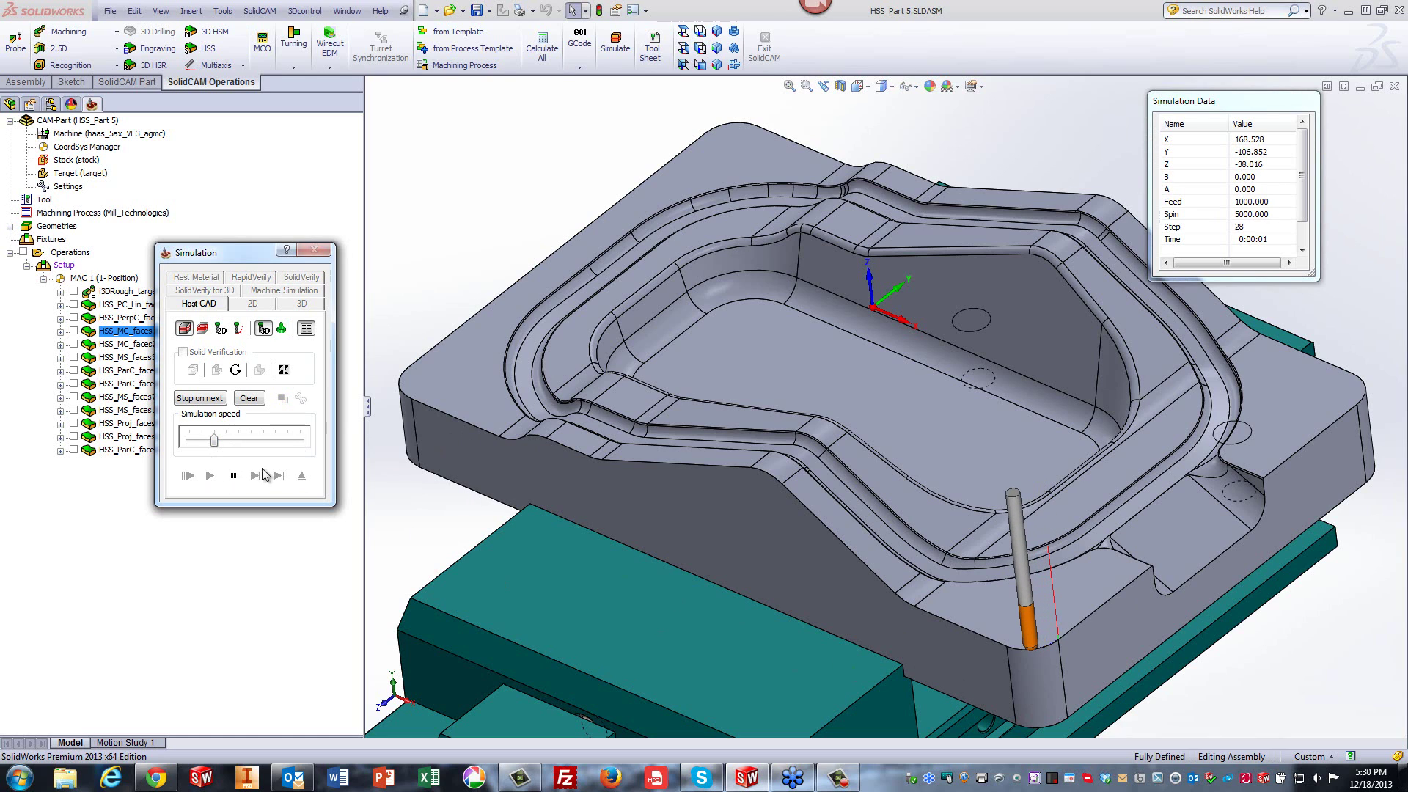
left_click_drag(218, 439, 251, 440)
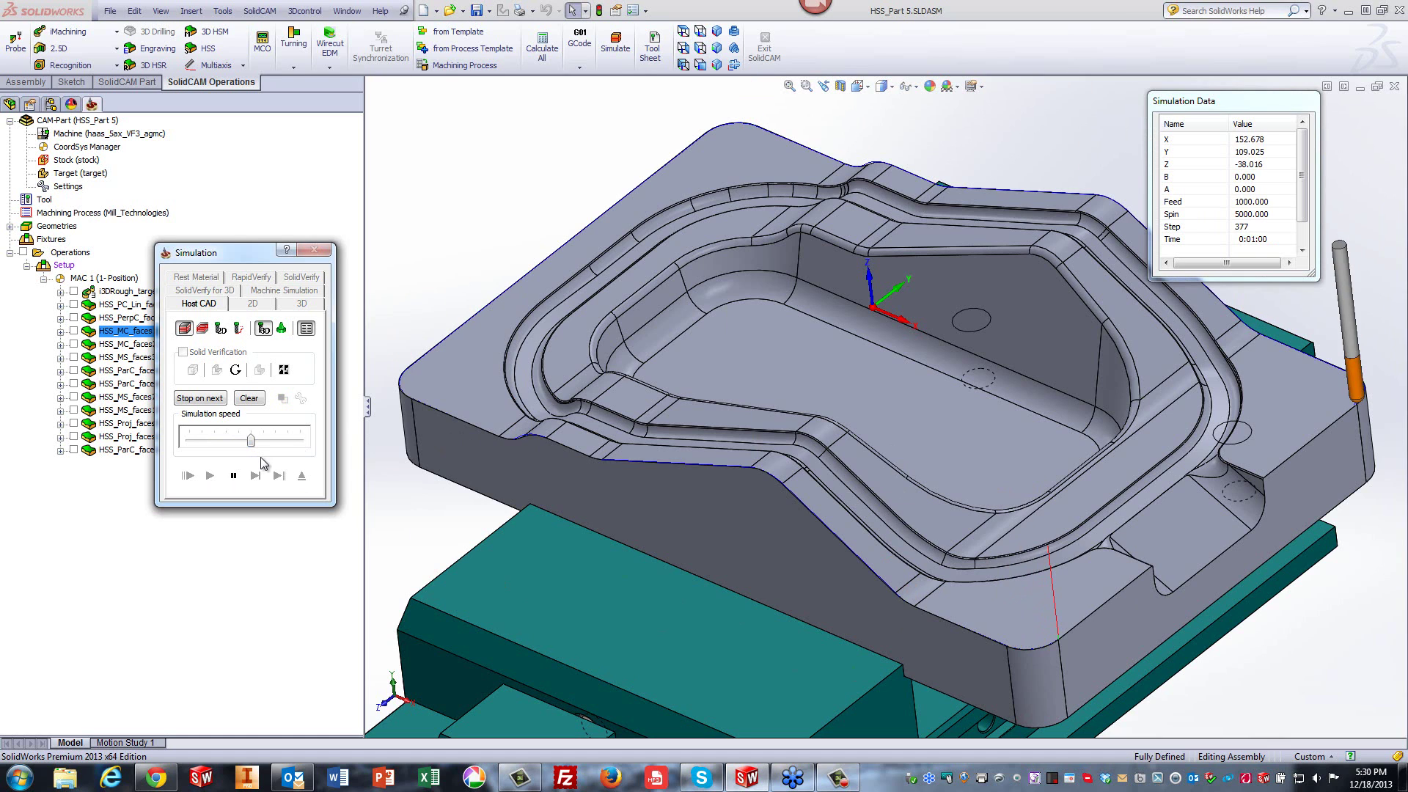
left_click_drag(251, 440, 275, 441)
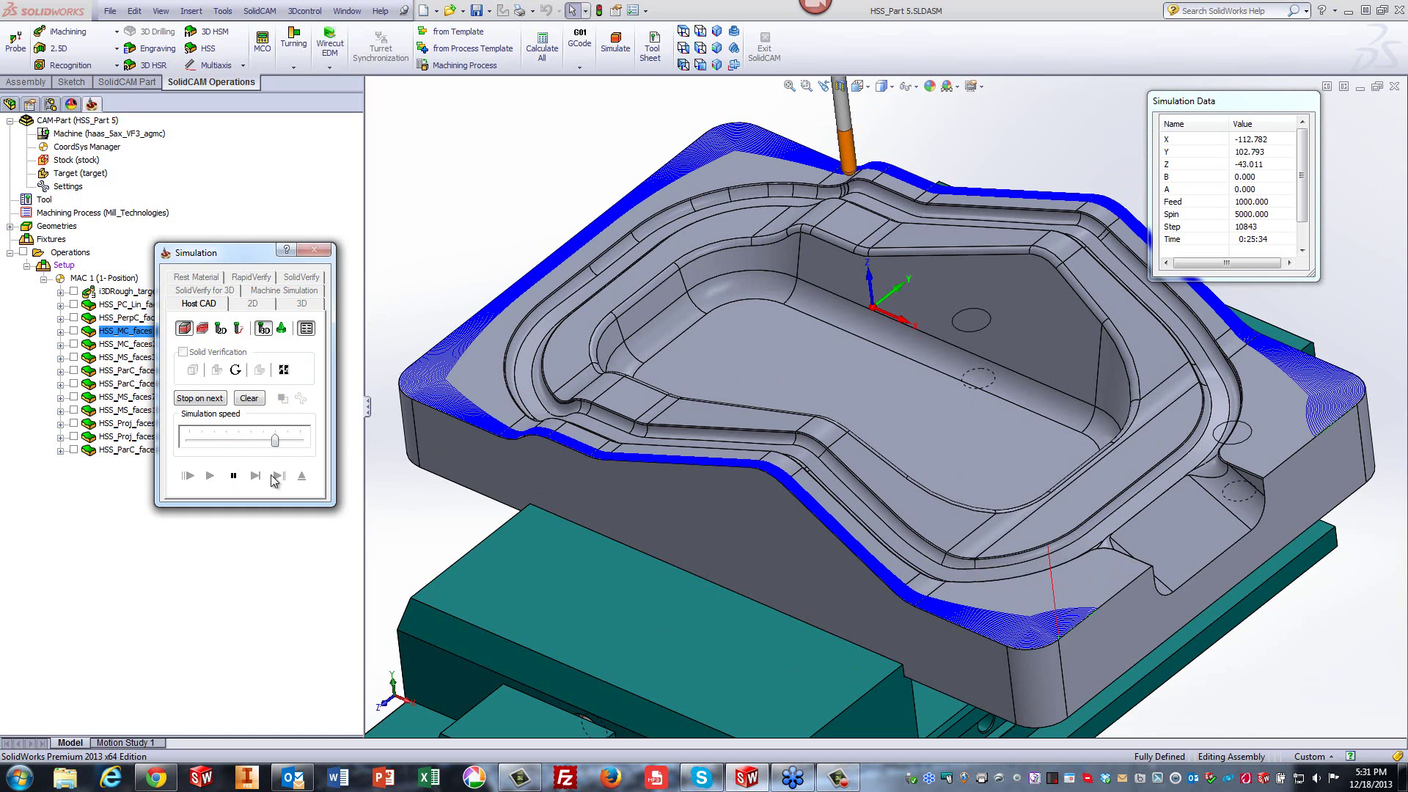
left_click_drag(278, 438, 287, 440)
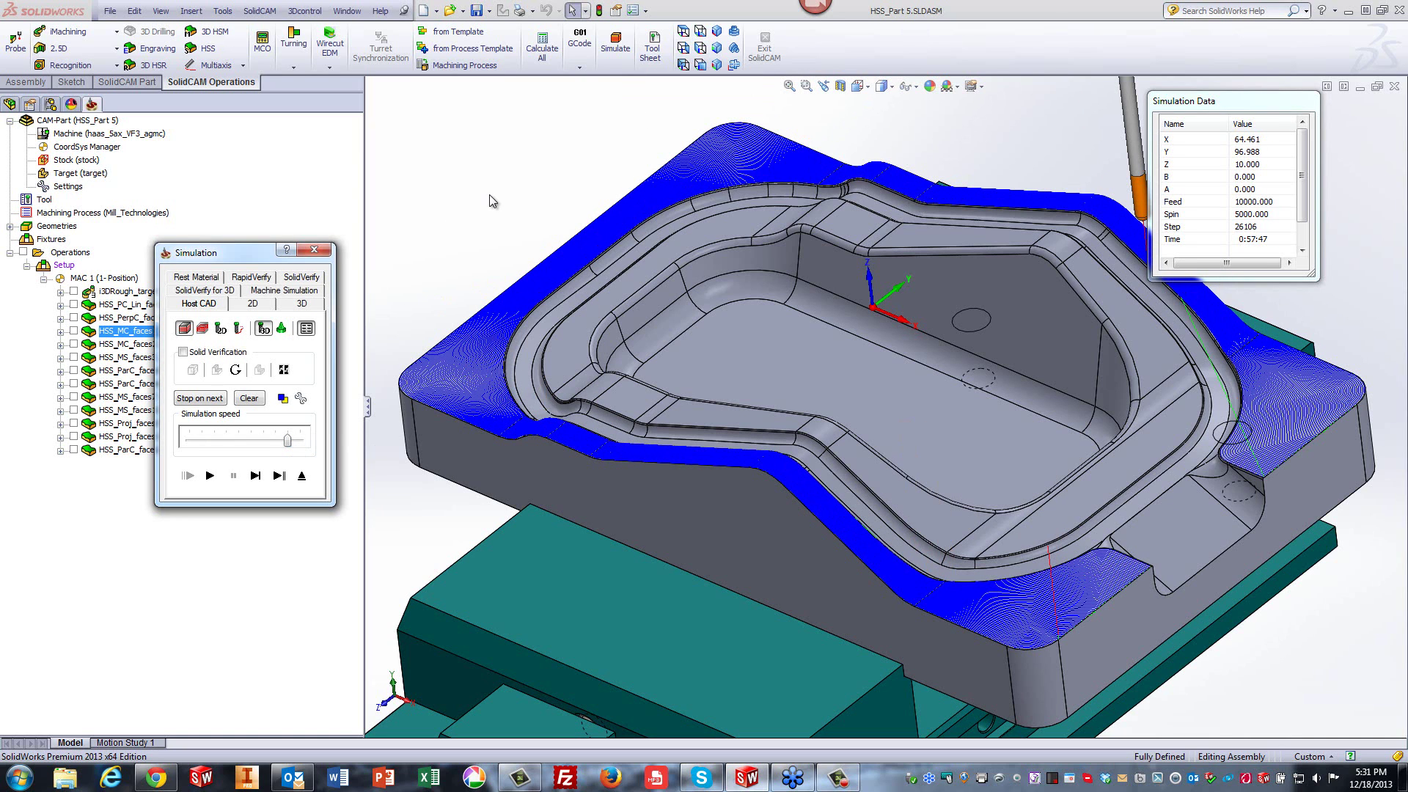
left_click(301, 476)
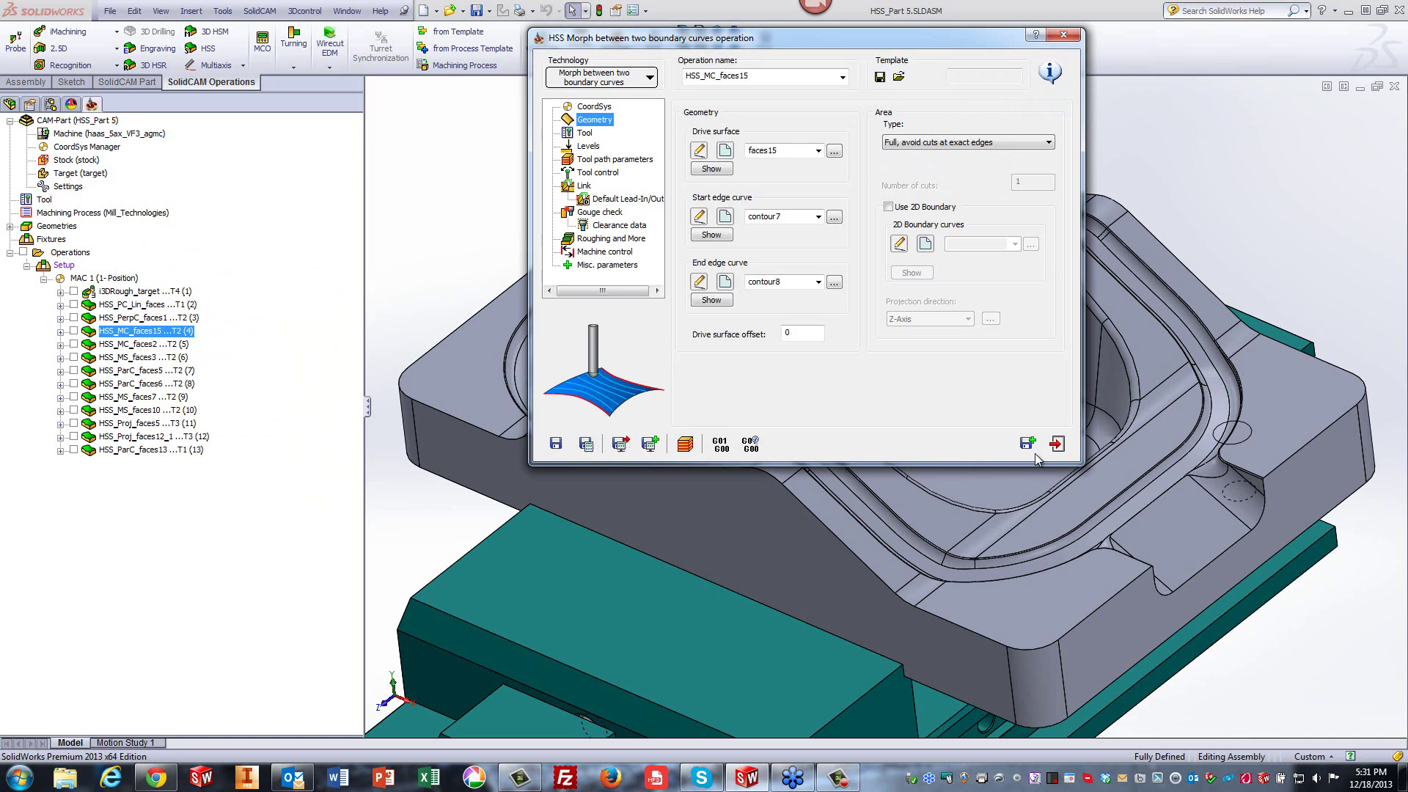
left_click(1056, 442)
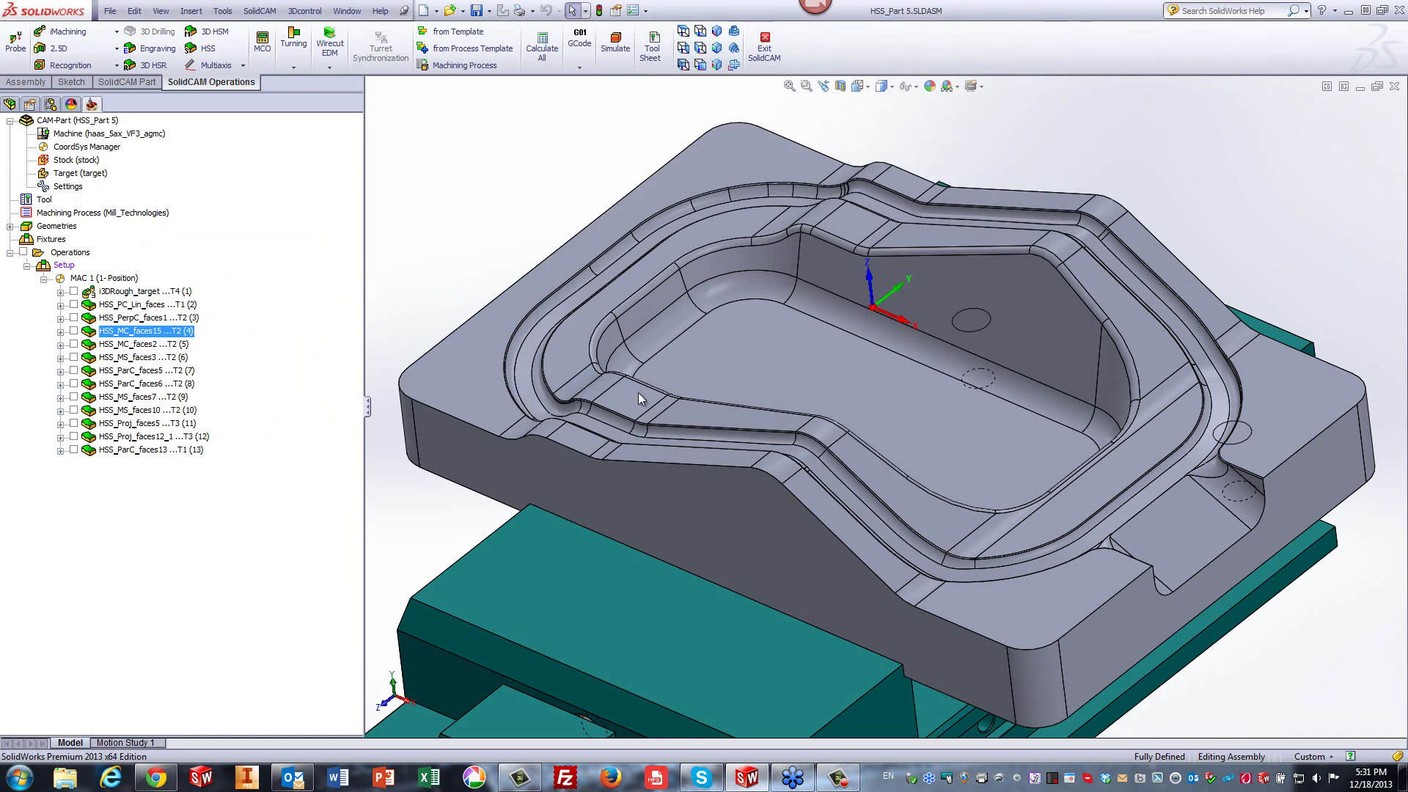
Display the HSS_MC_faces2 toolpath around the inner pocket's rim and hide it again.
left_click(73, 343)
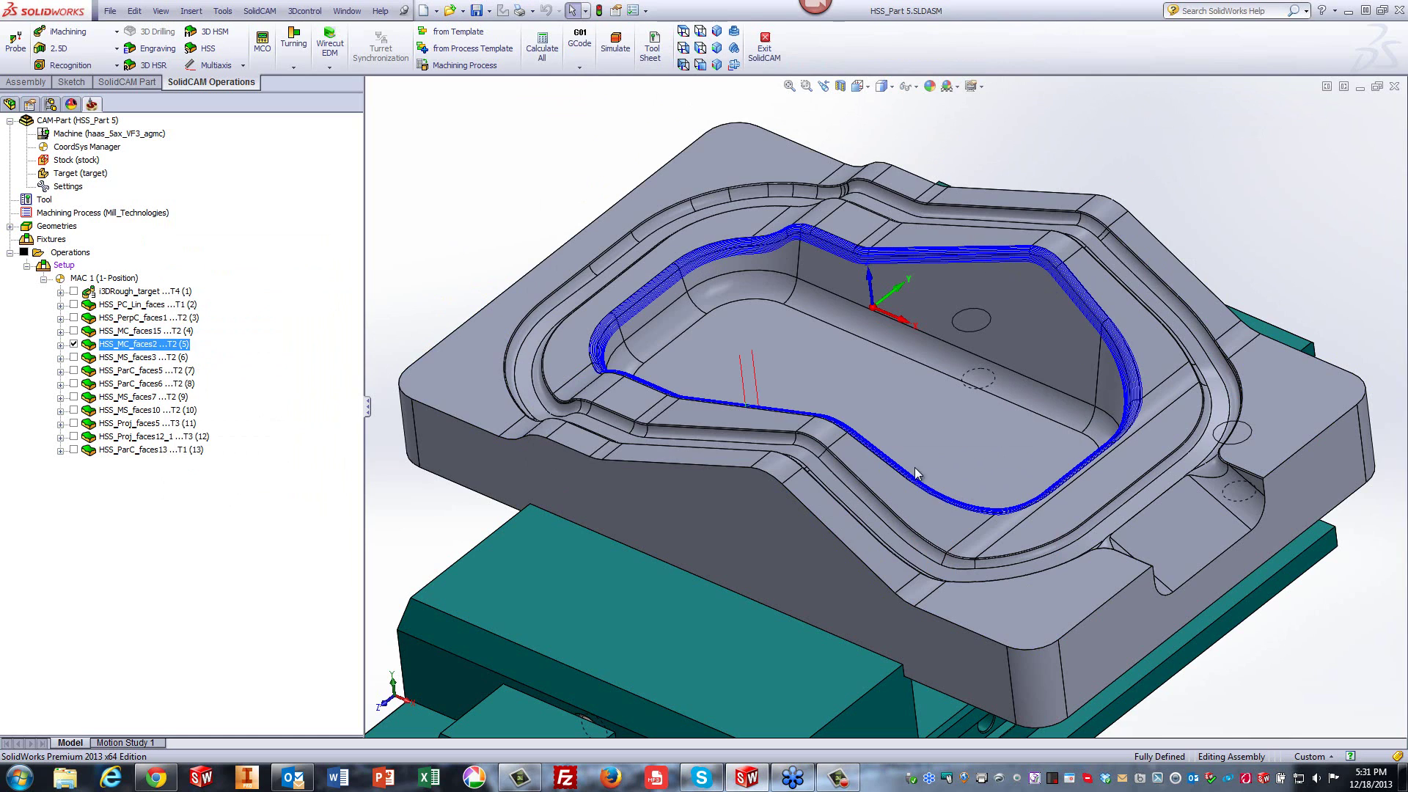
left_click(73, 345)
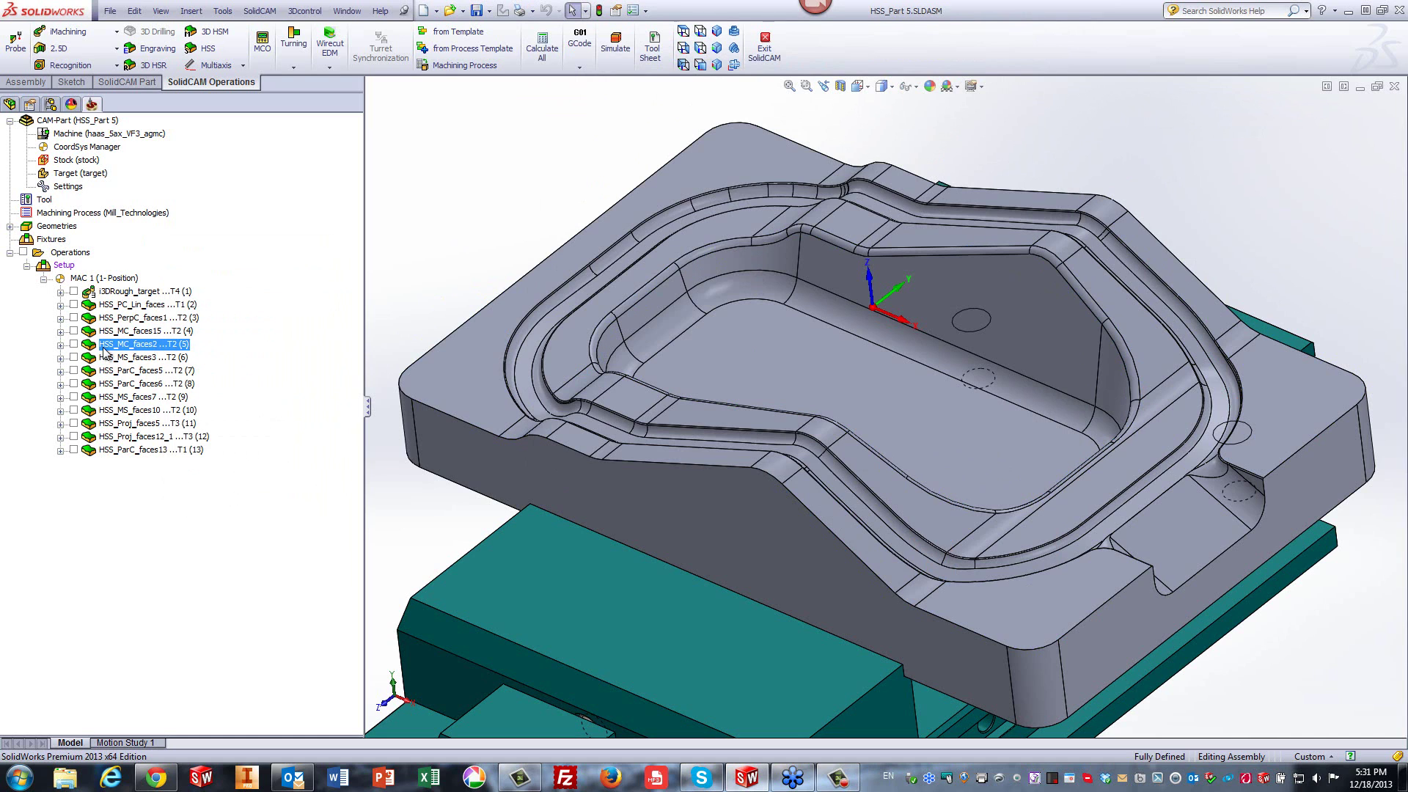
Open the HSS_MC_faces2 operation and show its drive surface, start edge curve and end edge curve on the model in turn.
double_click(103, 346)
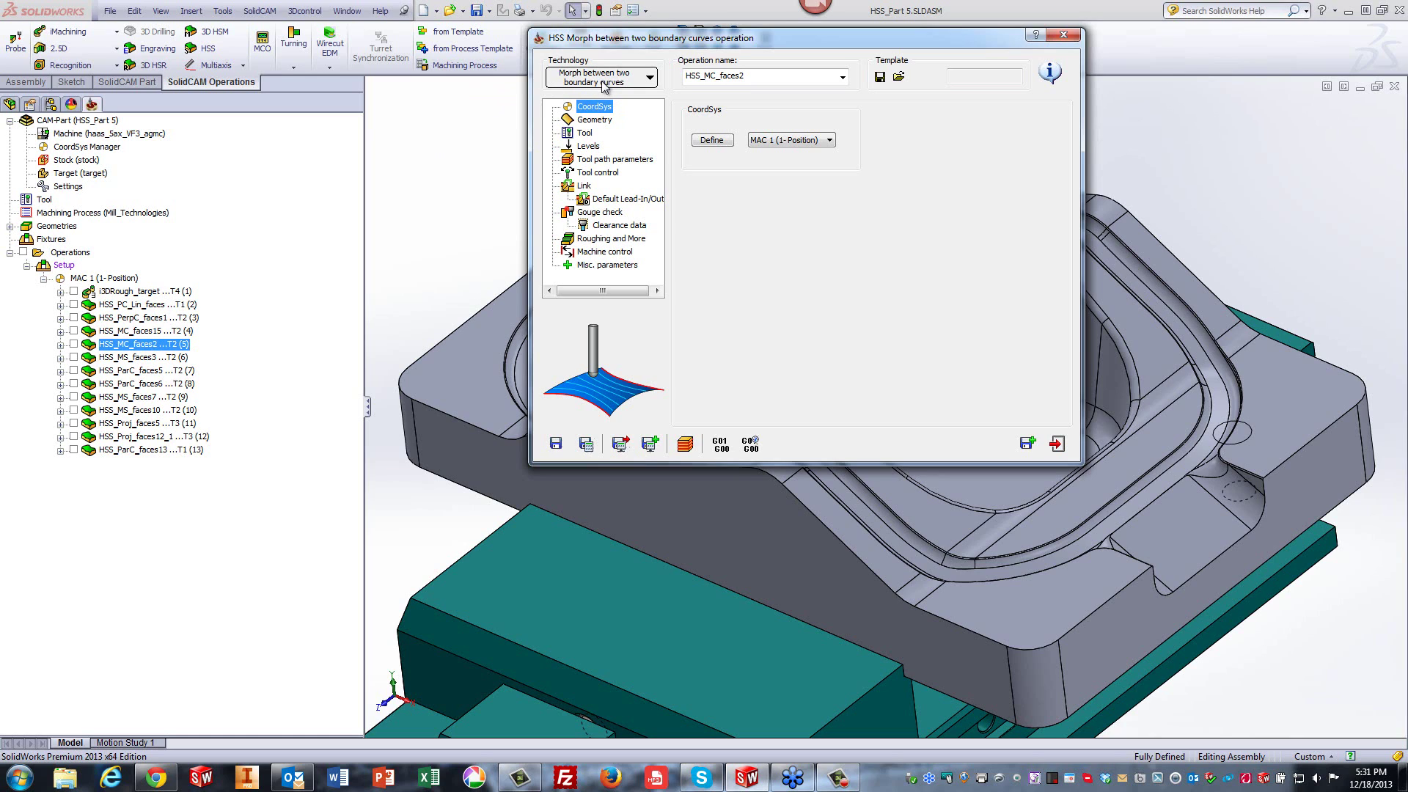
left_click(590, 121)
left_click(711, 169)
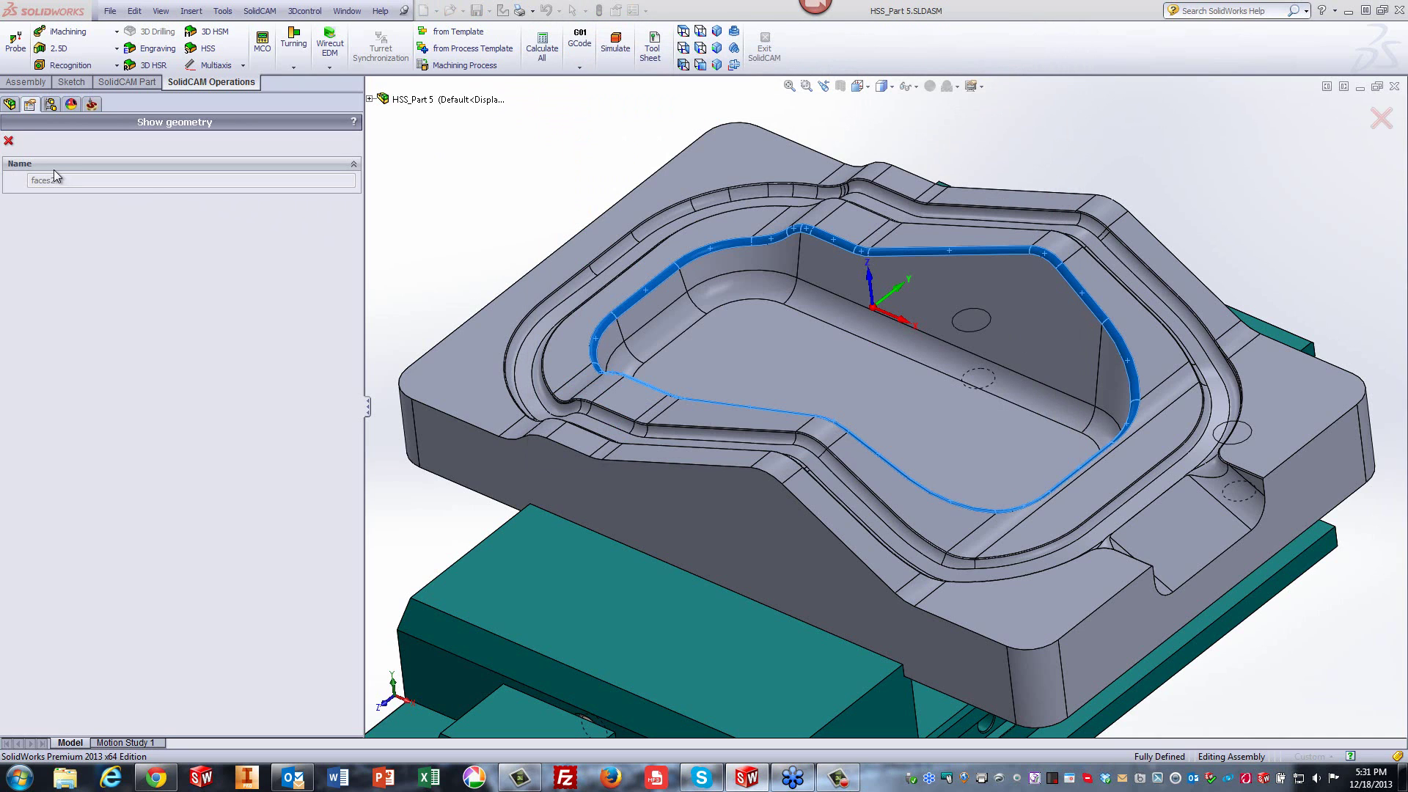
left_click(9, 140)
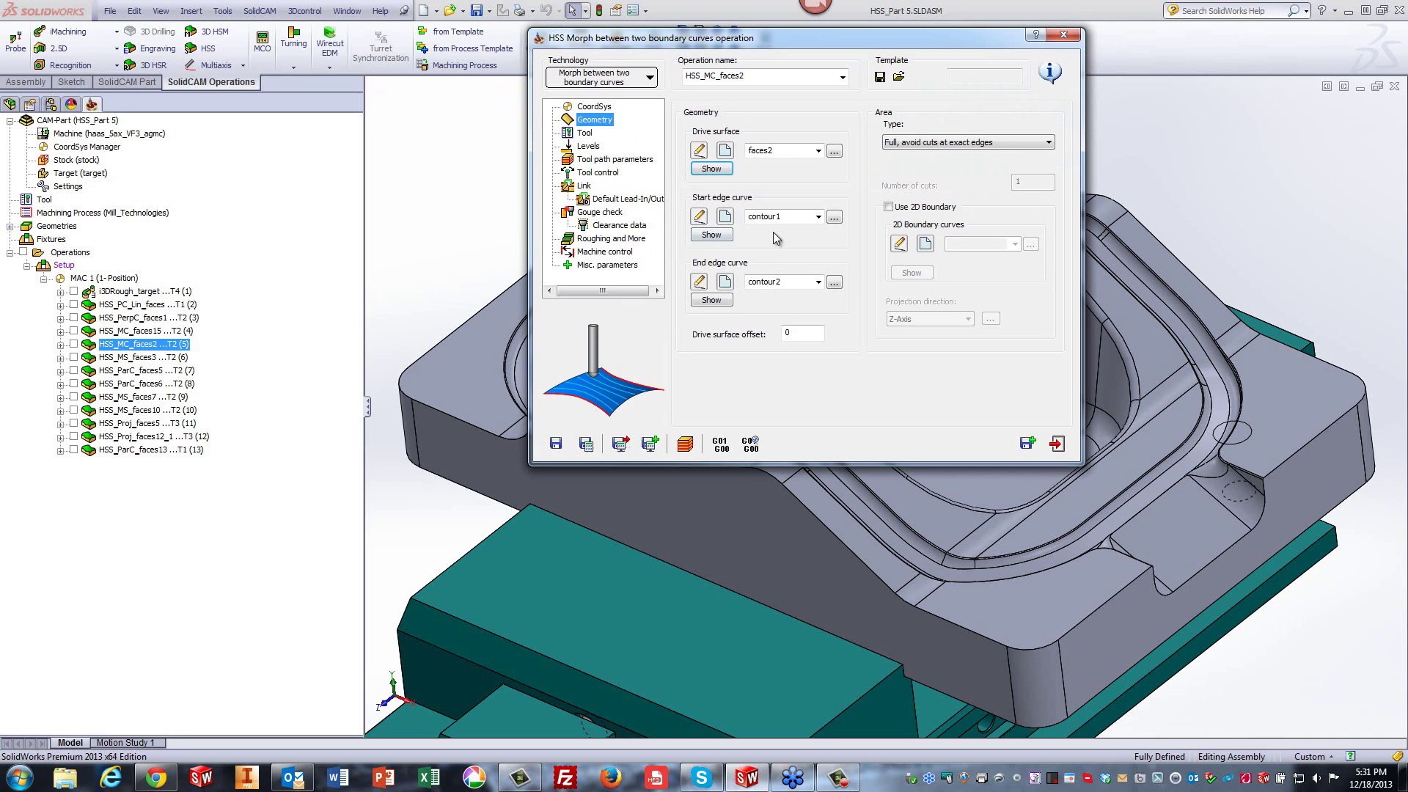
left_click(711, 235)
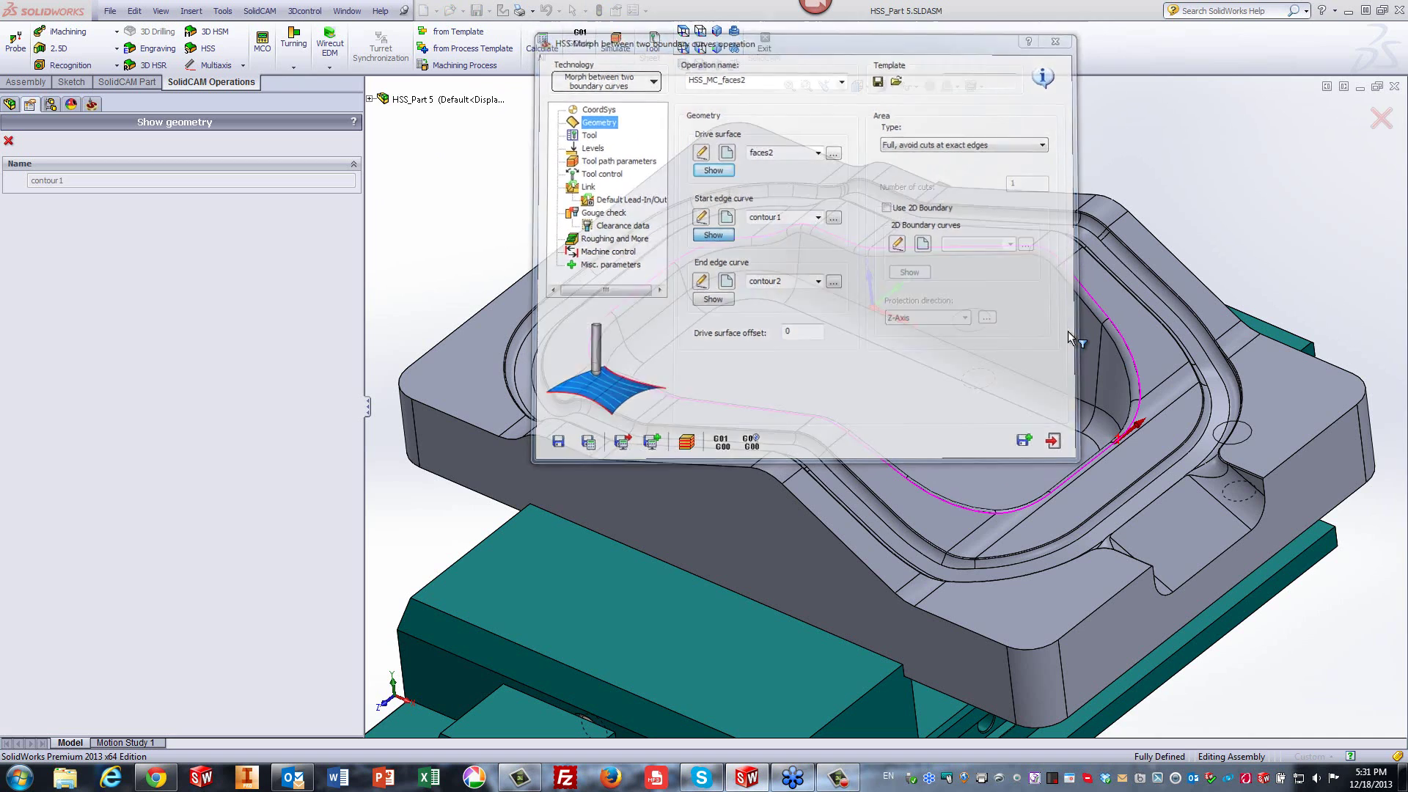
left_click(9, 140)
left_click(712, 300)
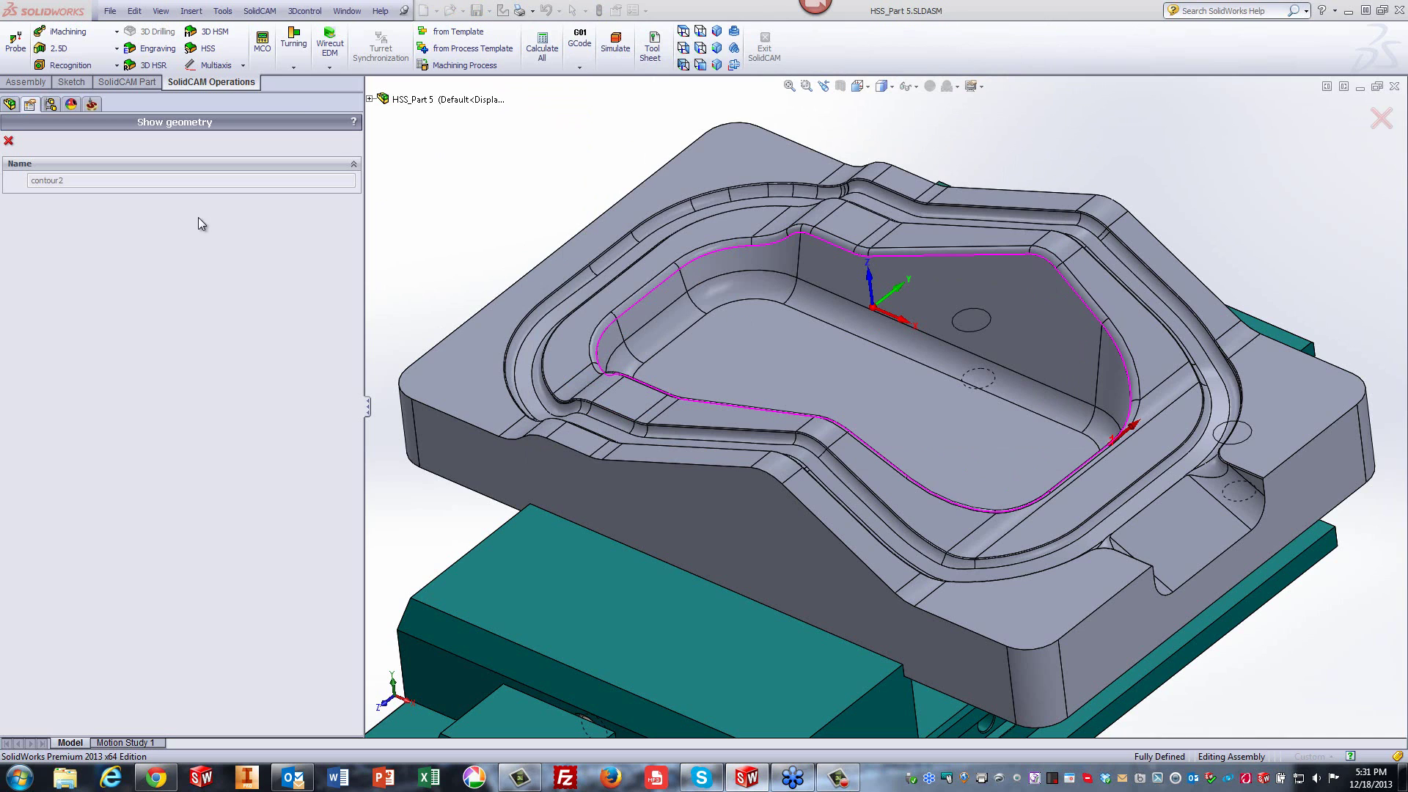
left_click(9, 140)
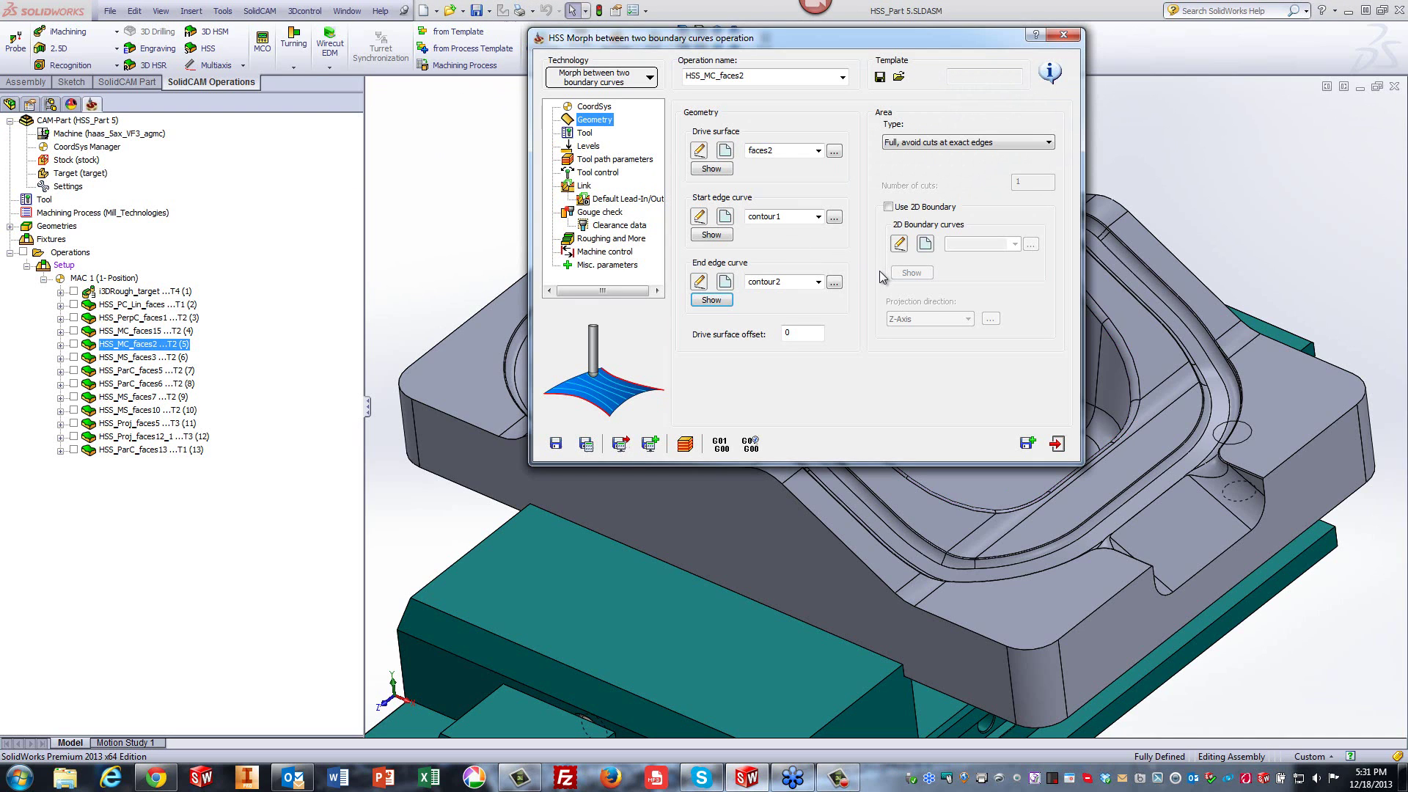
Simulate the HSS_MC_faces2 morph toolpath around the inner pocket's rim and close the simulation.
left_click(682, 448)
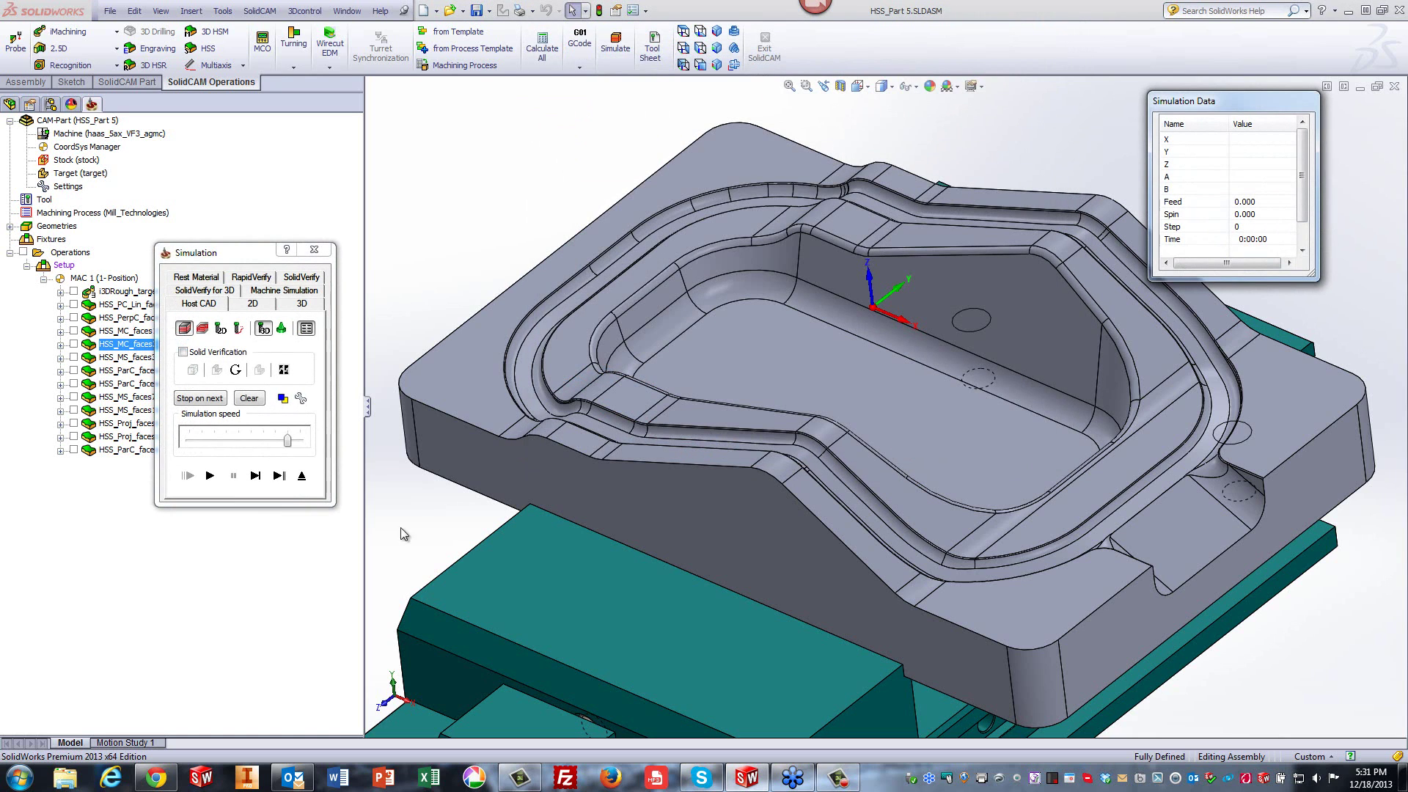
left_click(210, 475)
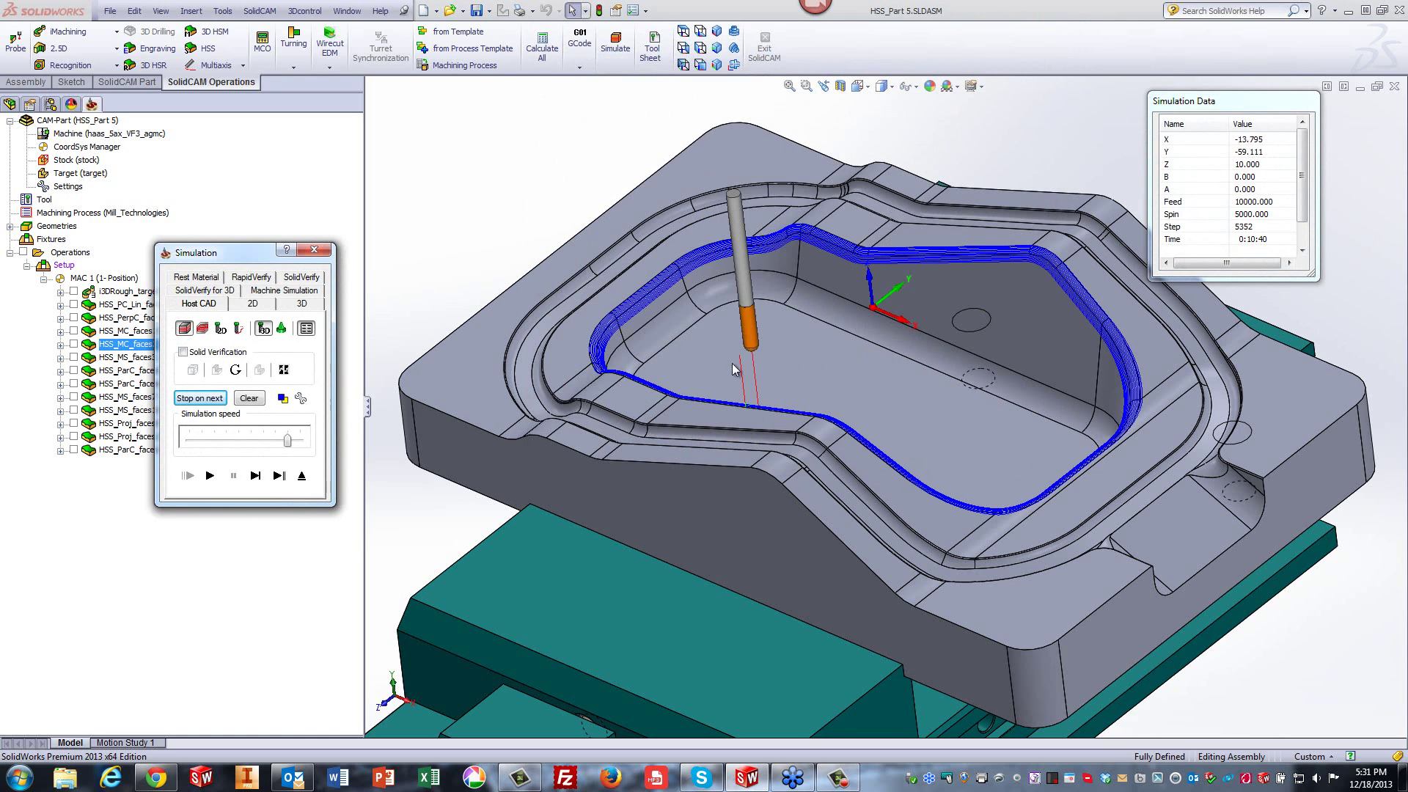
left_click(301, 475)
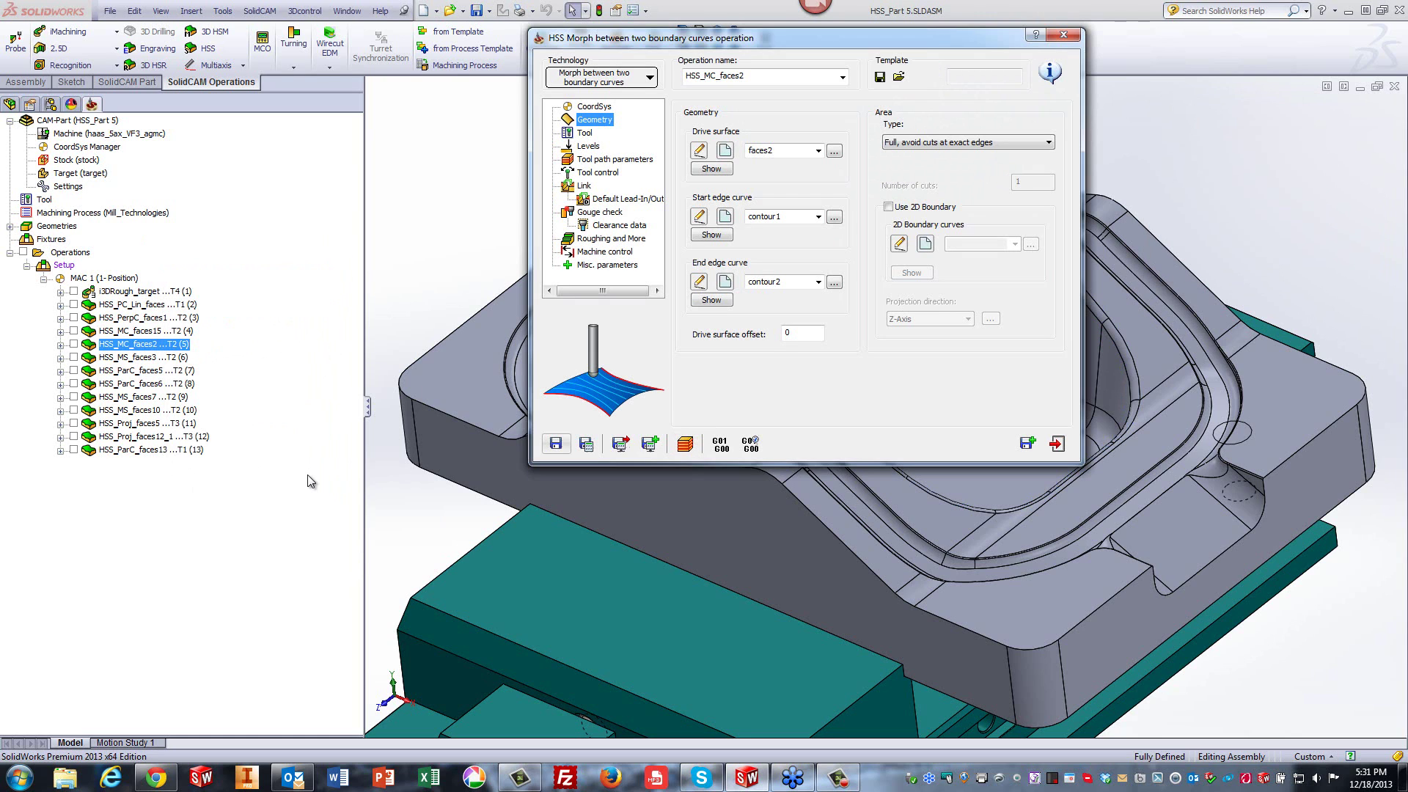
Review the surface quality and sorting settings in HSS_MC_faces2's tool path parameters and exit the operation.
left_click(585, 161)
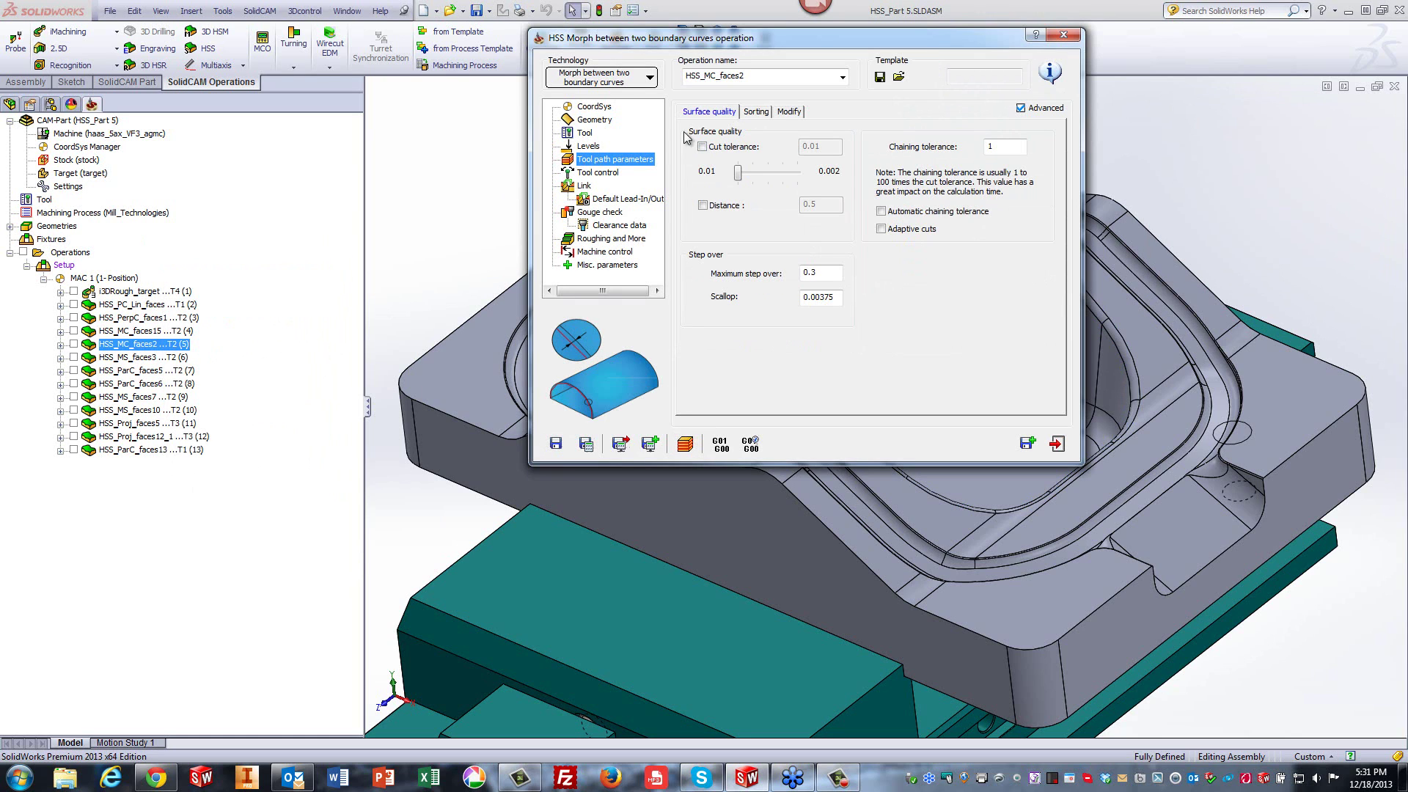
left_click(752, 112)
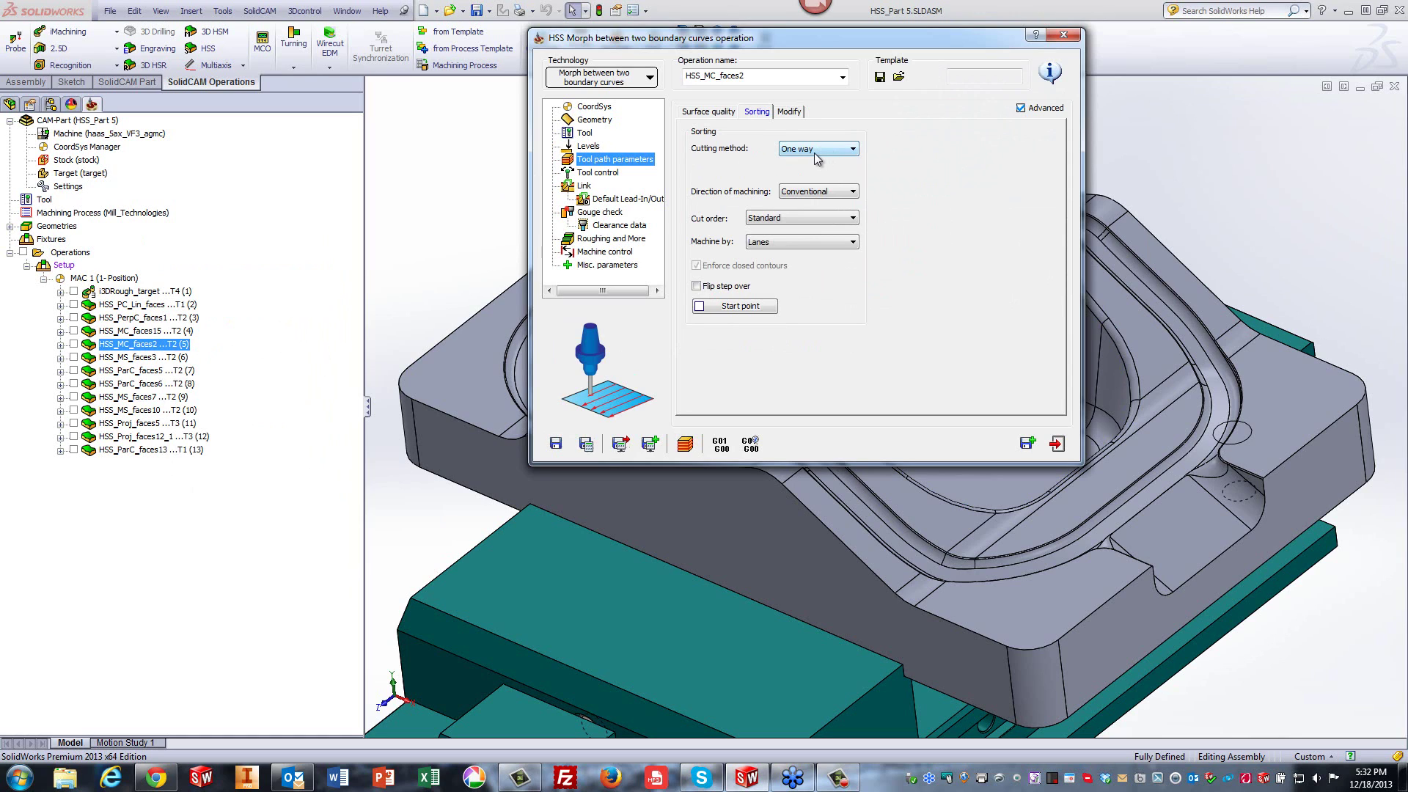
left_click(1058, 443)
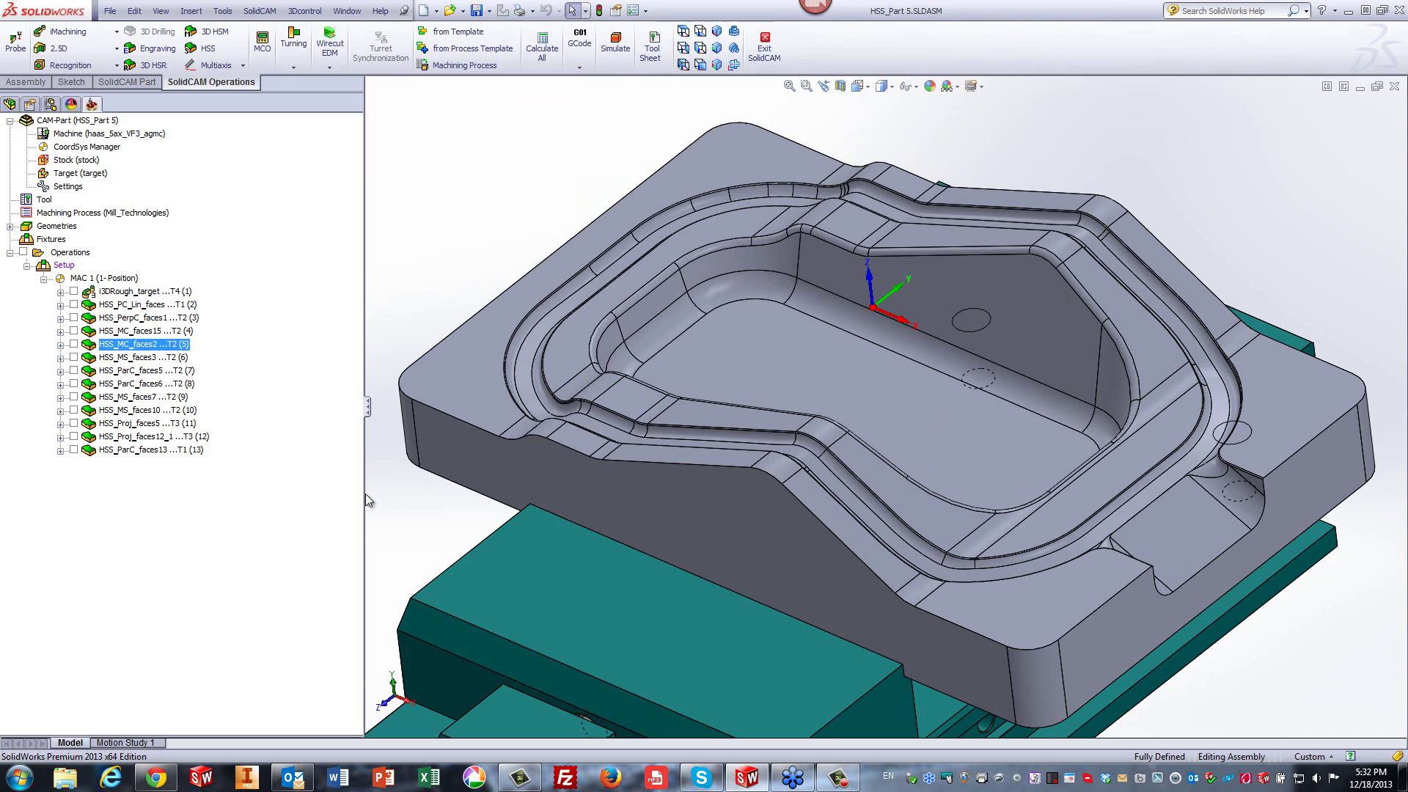
Display the HSS_MS_faces3 toolpath on the pocket walls, open the operation for review and hide the toolpath again.
left_click(74, 357)
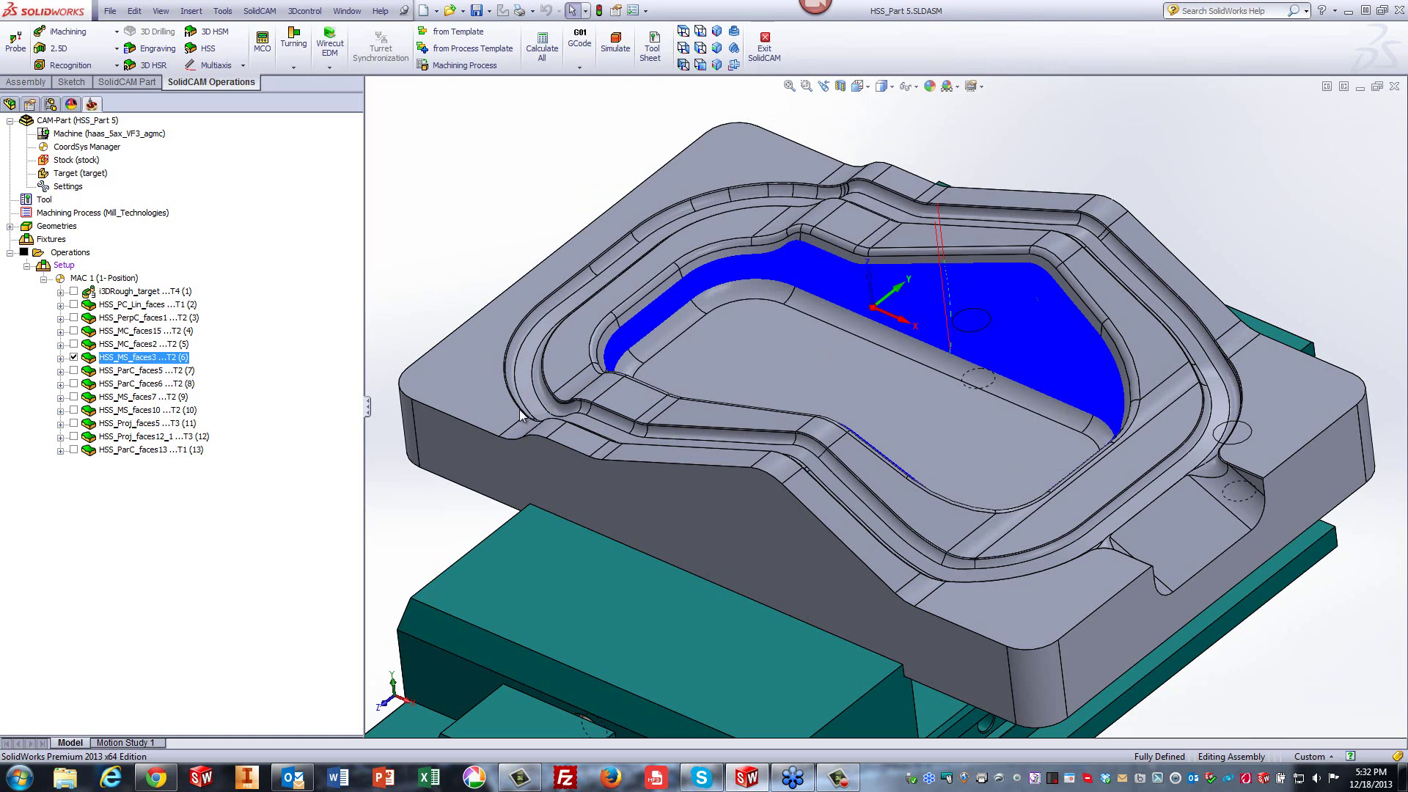
double_click(148, 358)
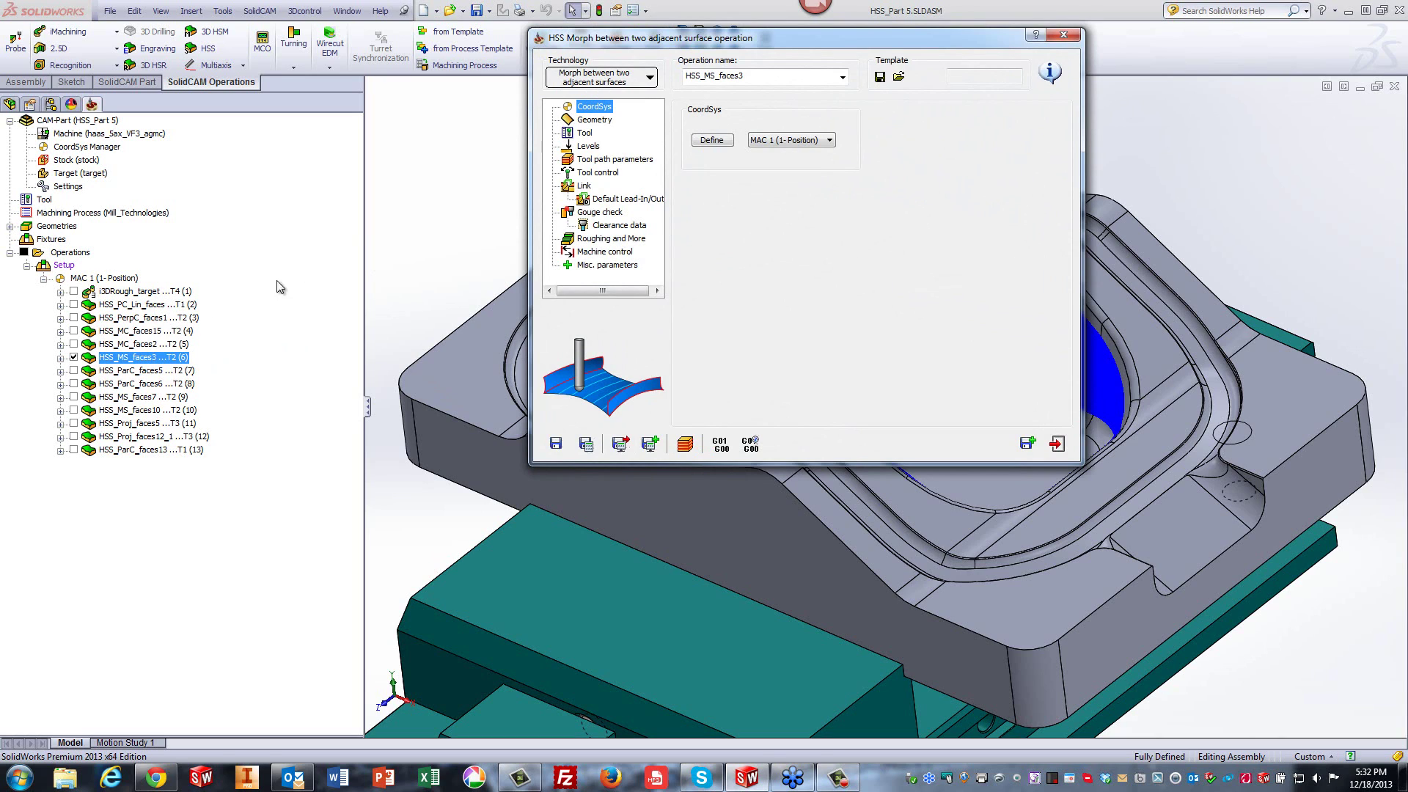
left_click(73, 357)
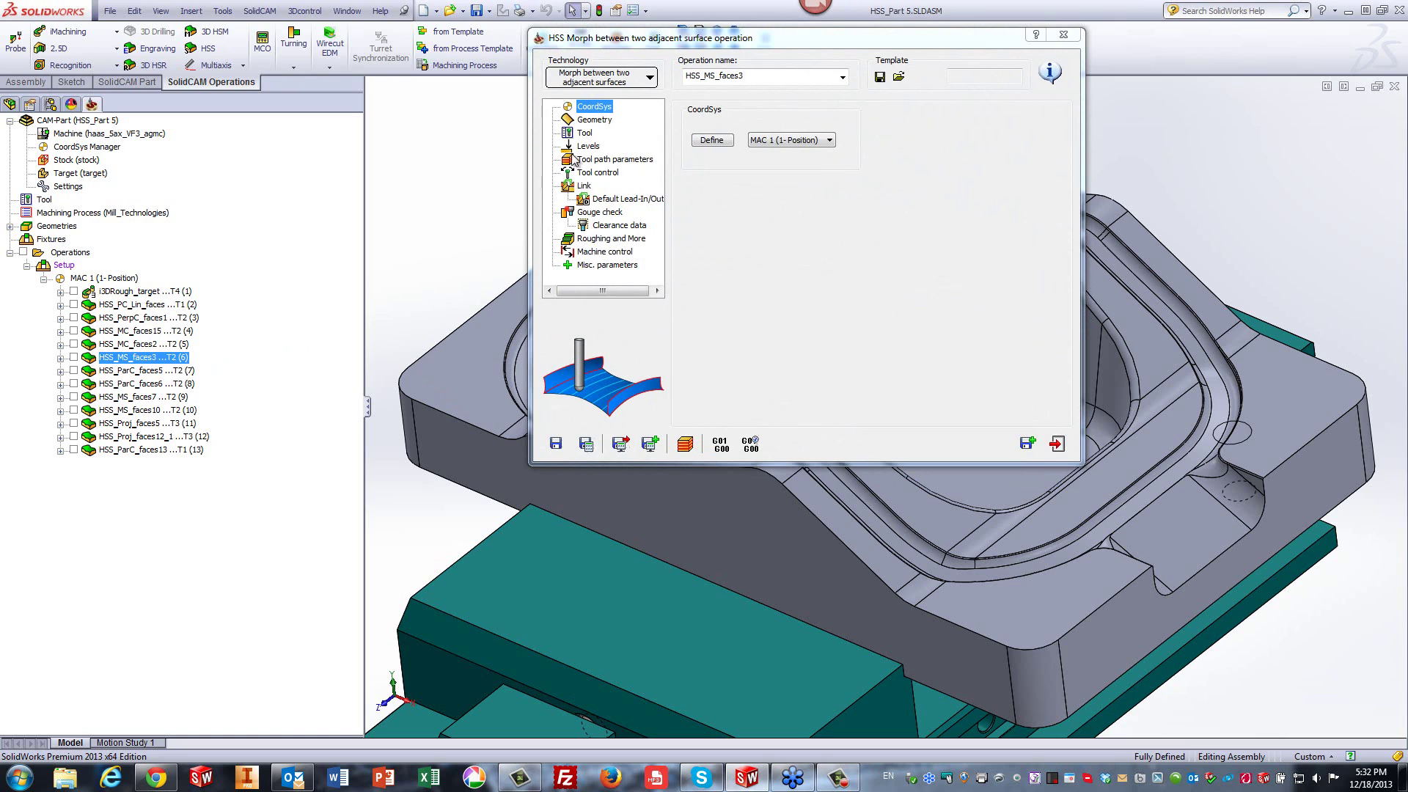
Show the HSS_MS_faces3 drive surface, start edge surfaces and end edge surfaces on the model one after another.
left_click(602, 120)
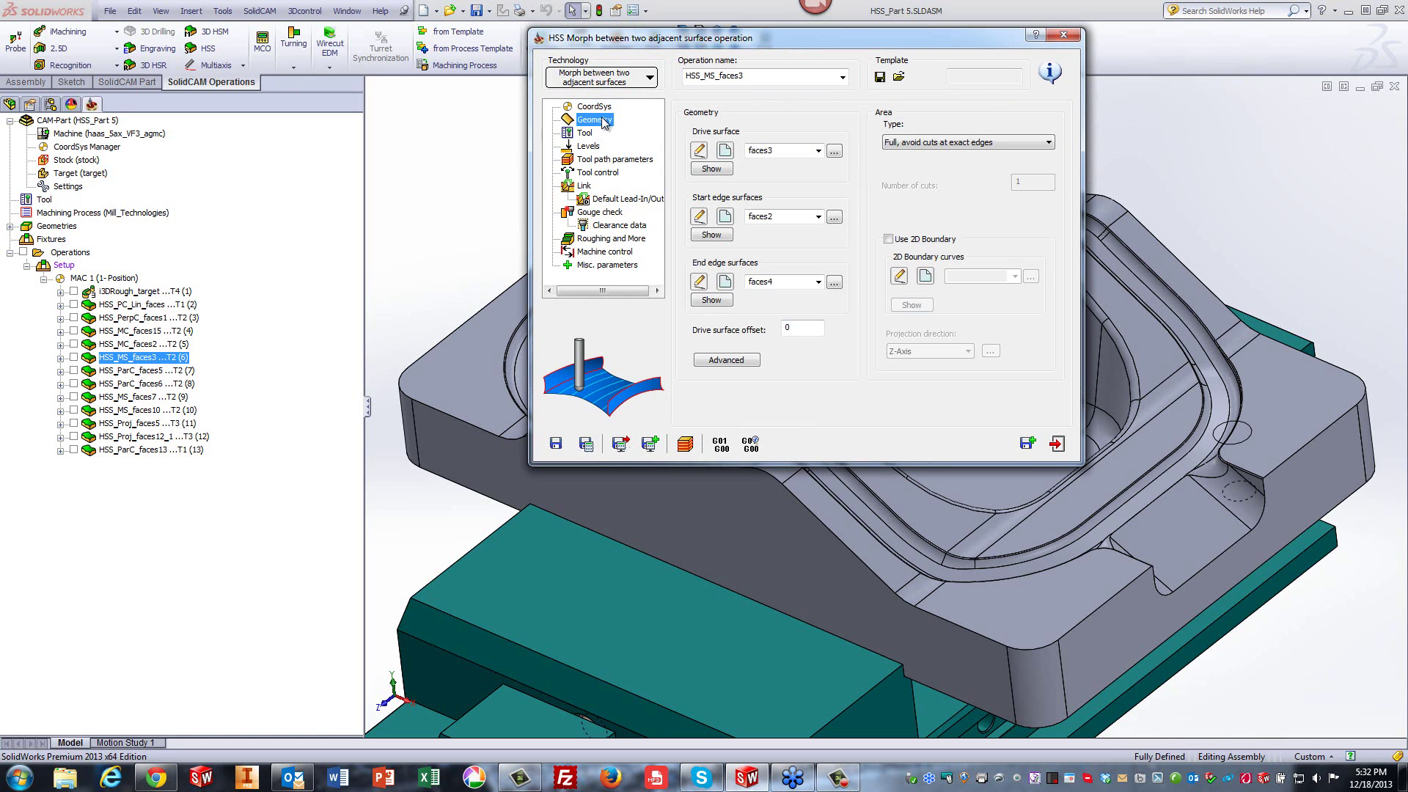
left_click(711, 169)
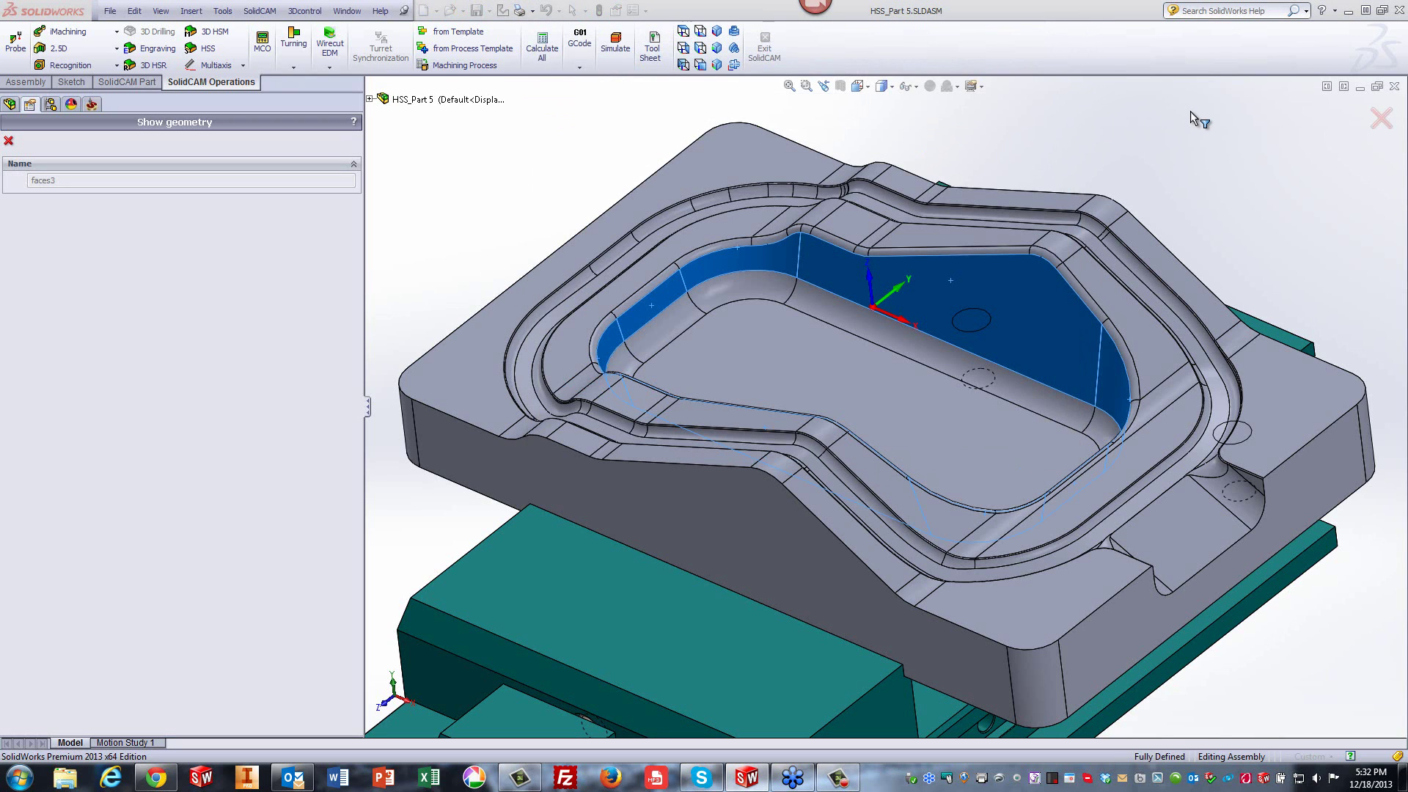
left_click(1182, 112)
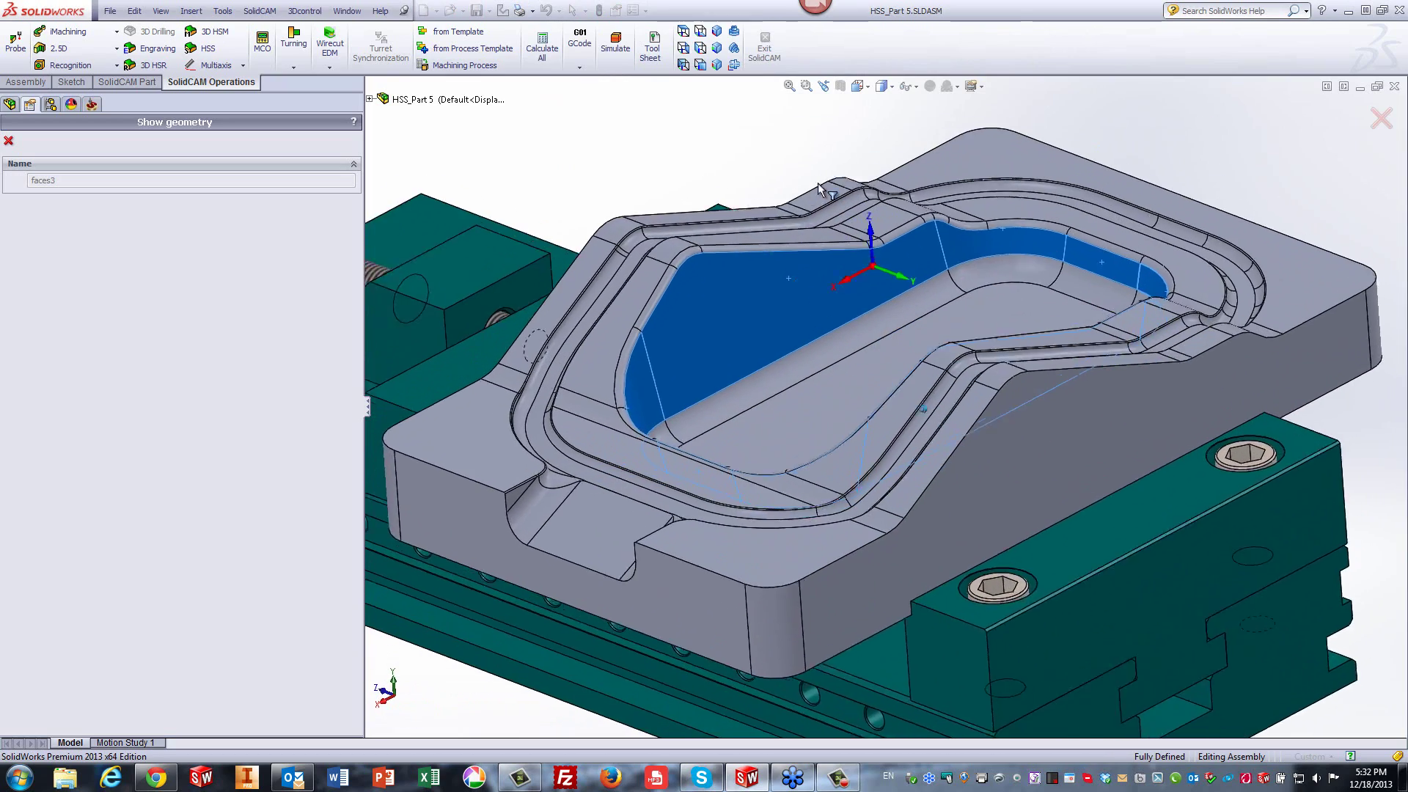
left_click(9, 140)
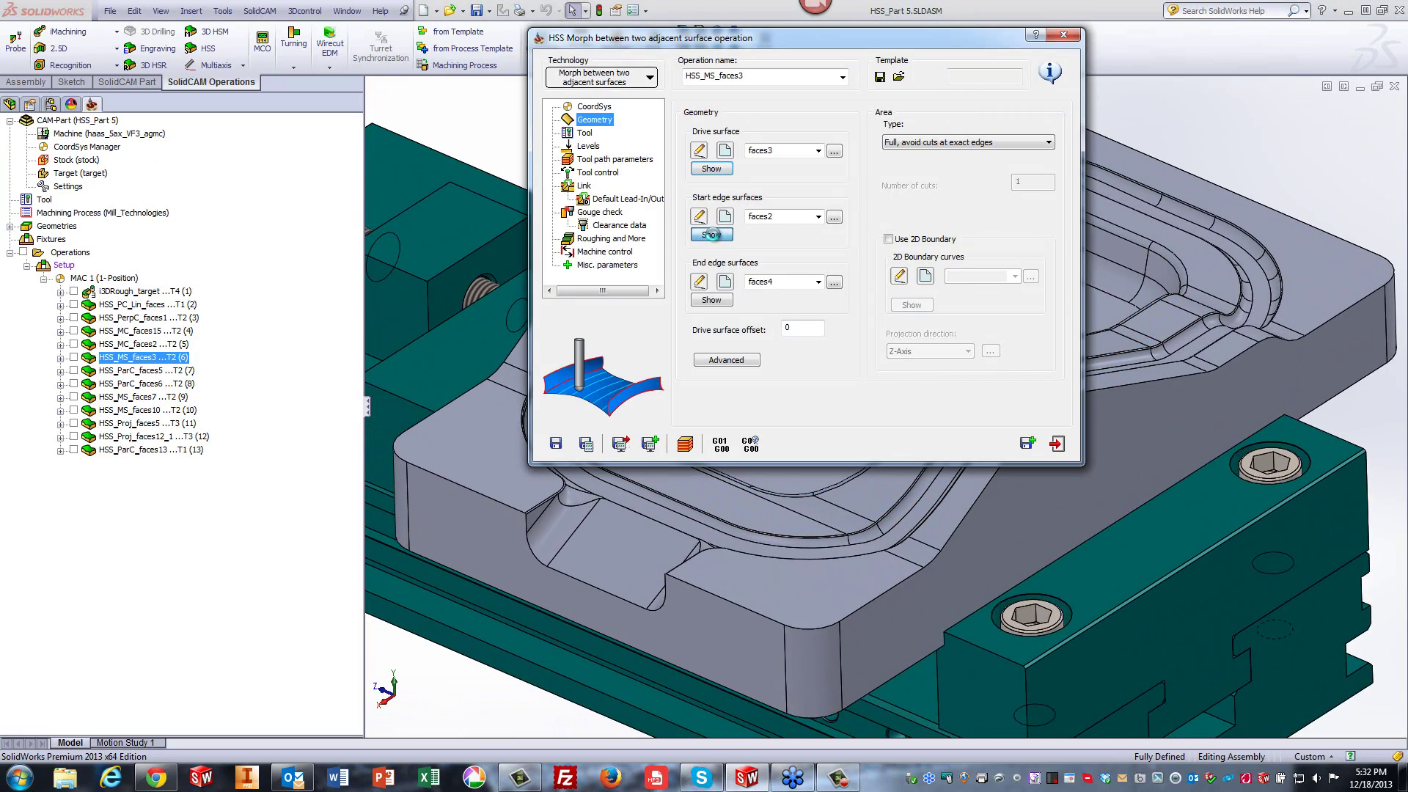
left_click(711, 234)
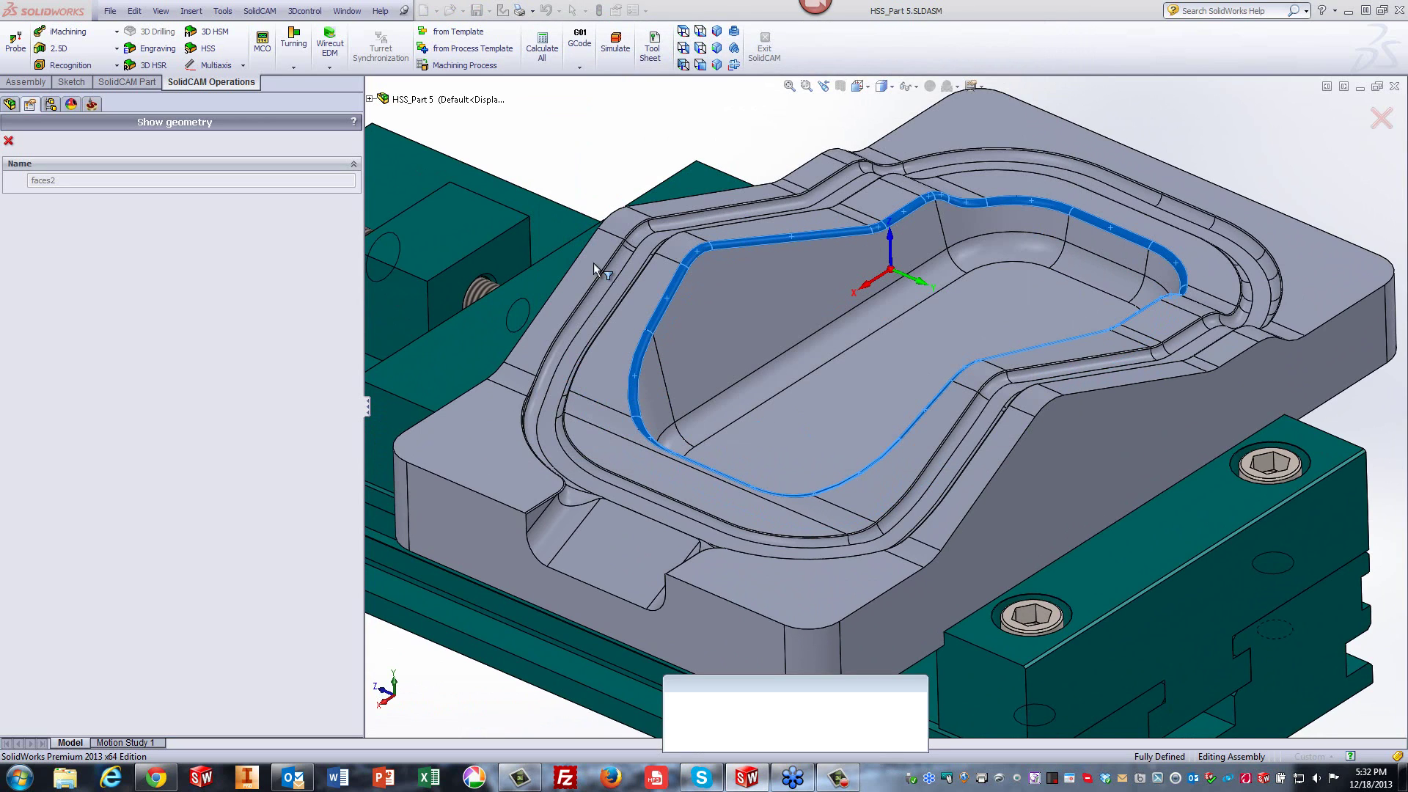
left_click(9, 140)
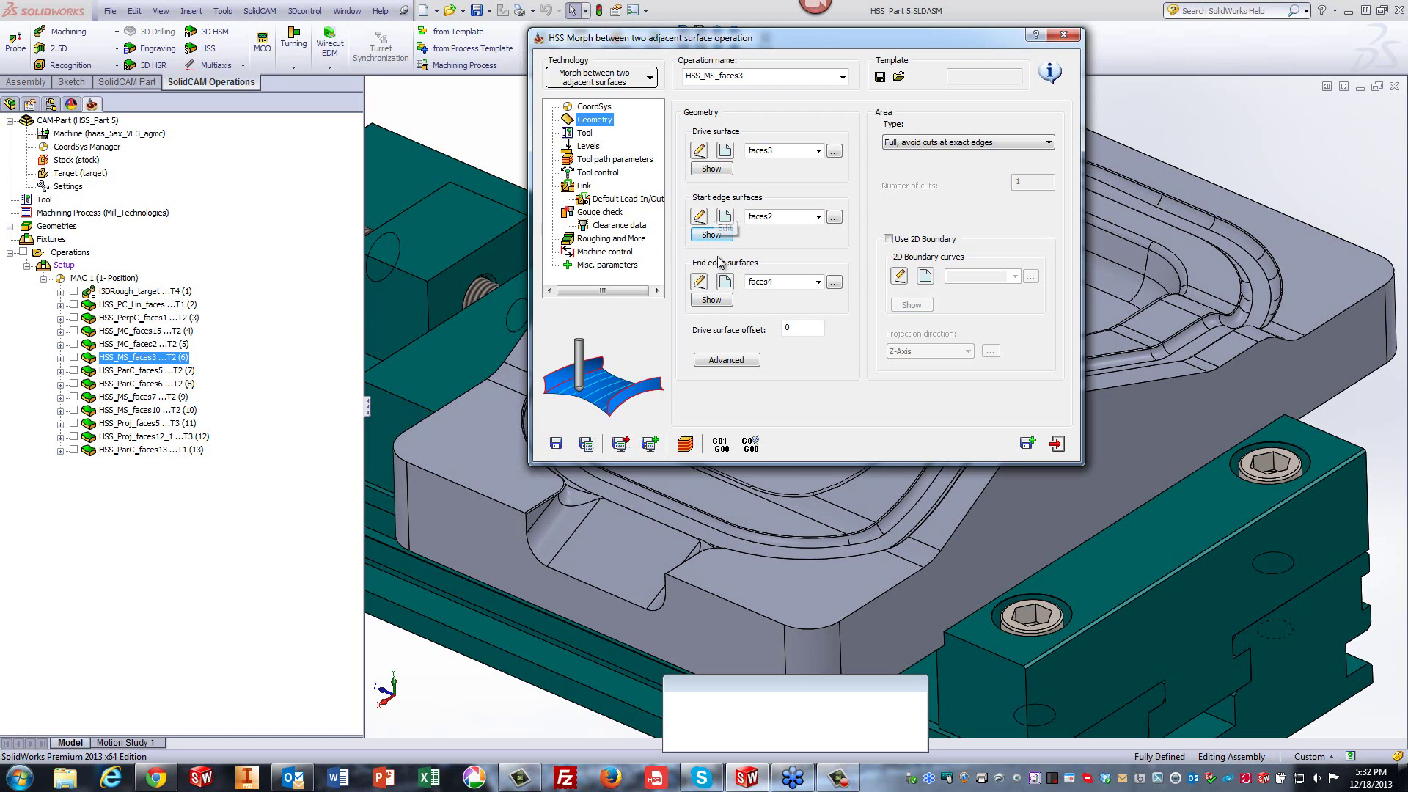
left_click(713, 301)
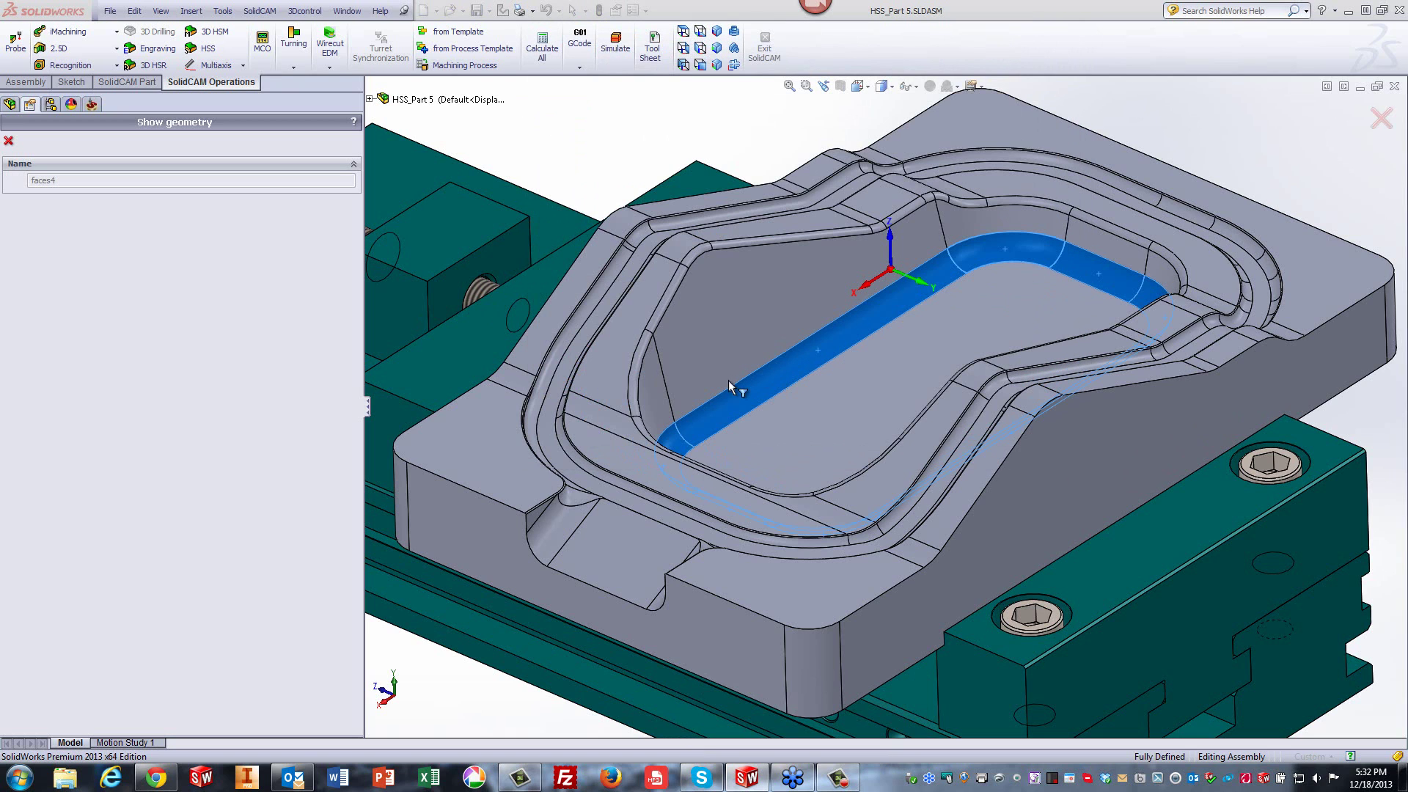
left_click(9, 140)
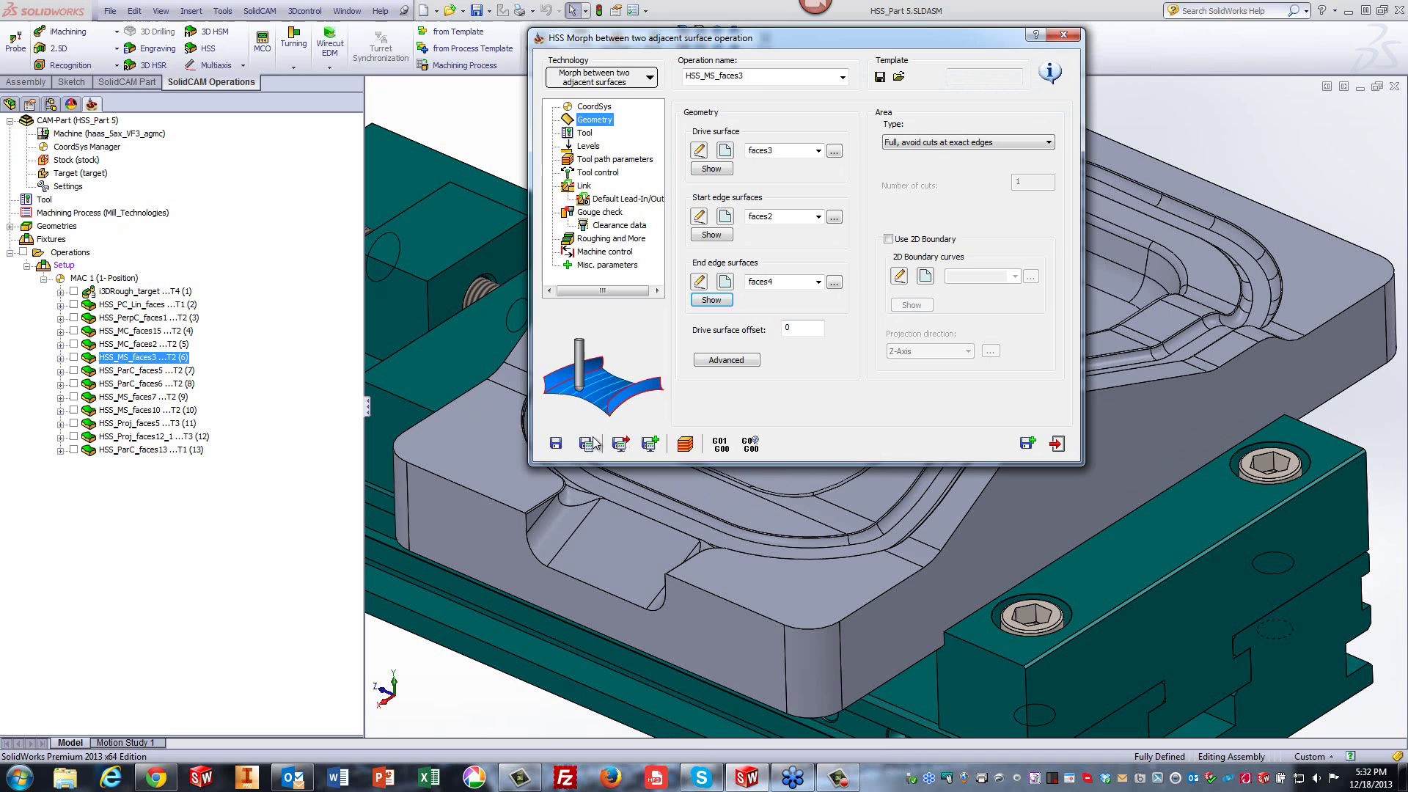
Simulate the HSS_MS_faces3 toolpath at a reduced speed, raise the speed in stages, and exit the simulation and the operation.
left_click(685, 444)
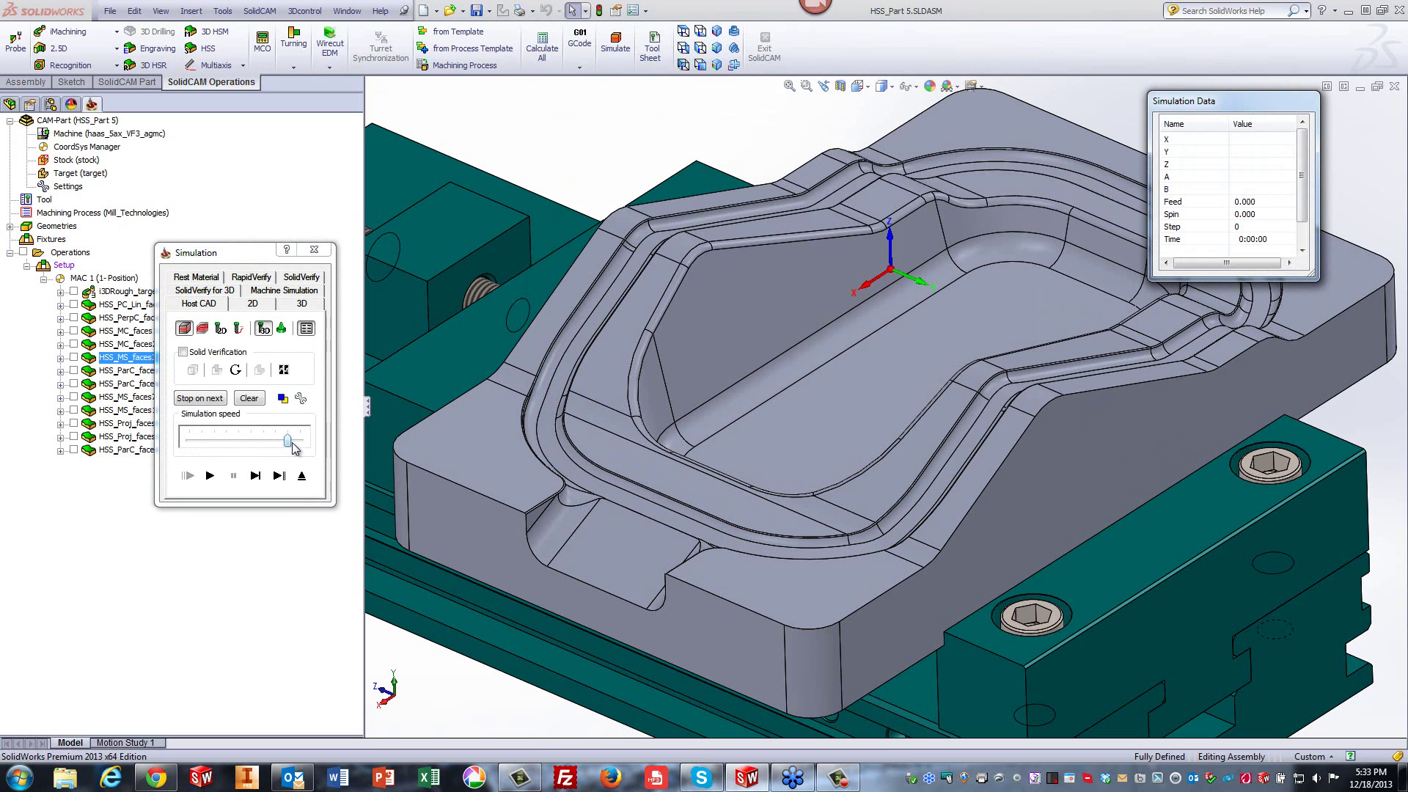
left_click_drag(290, 443, 250, 443)
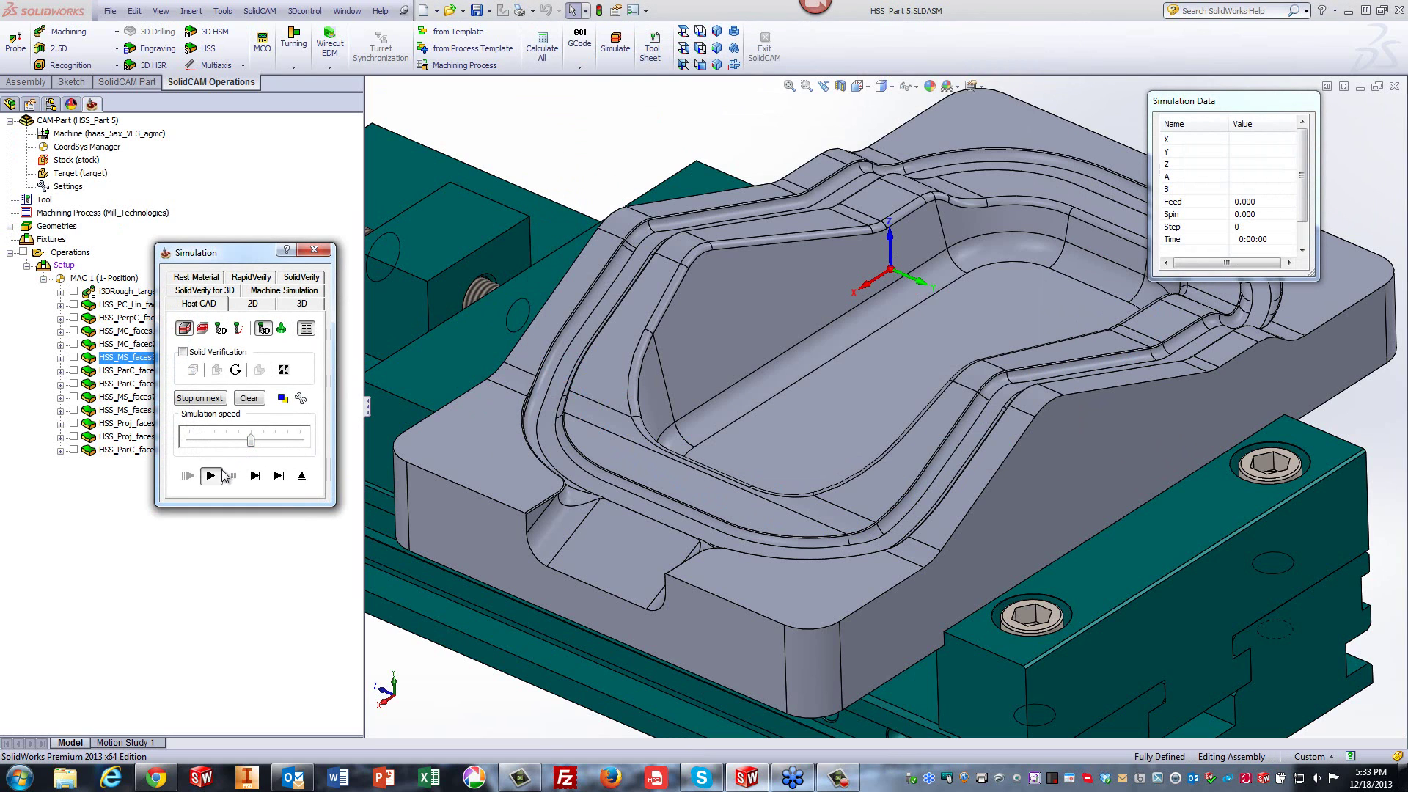
left_click(220, 475)
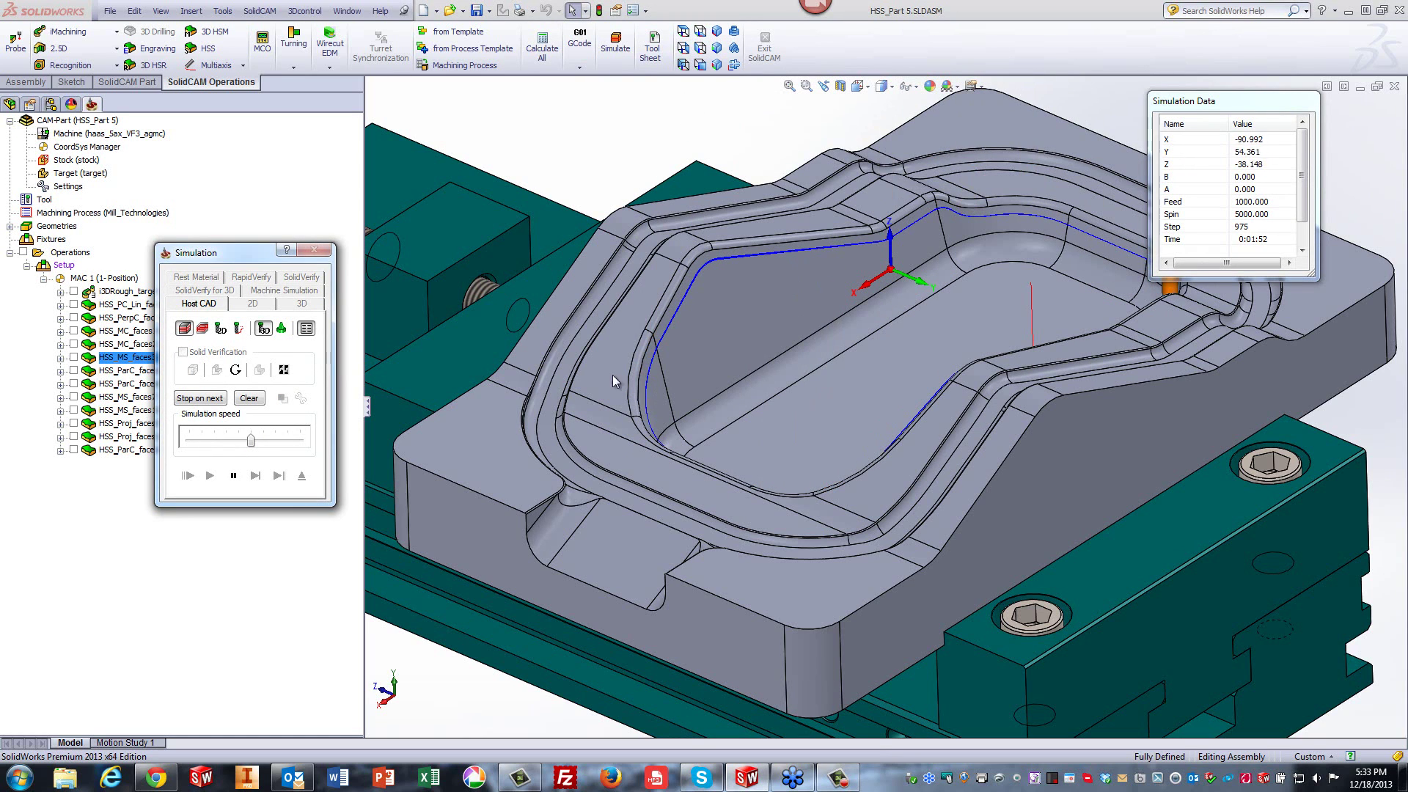
left_click_drag(252, 441, 275, 440)
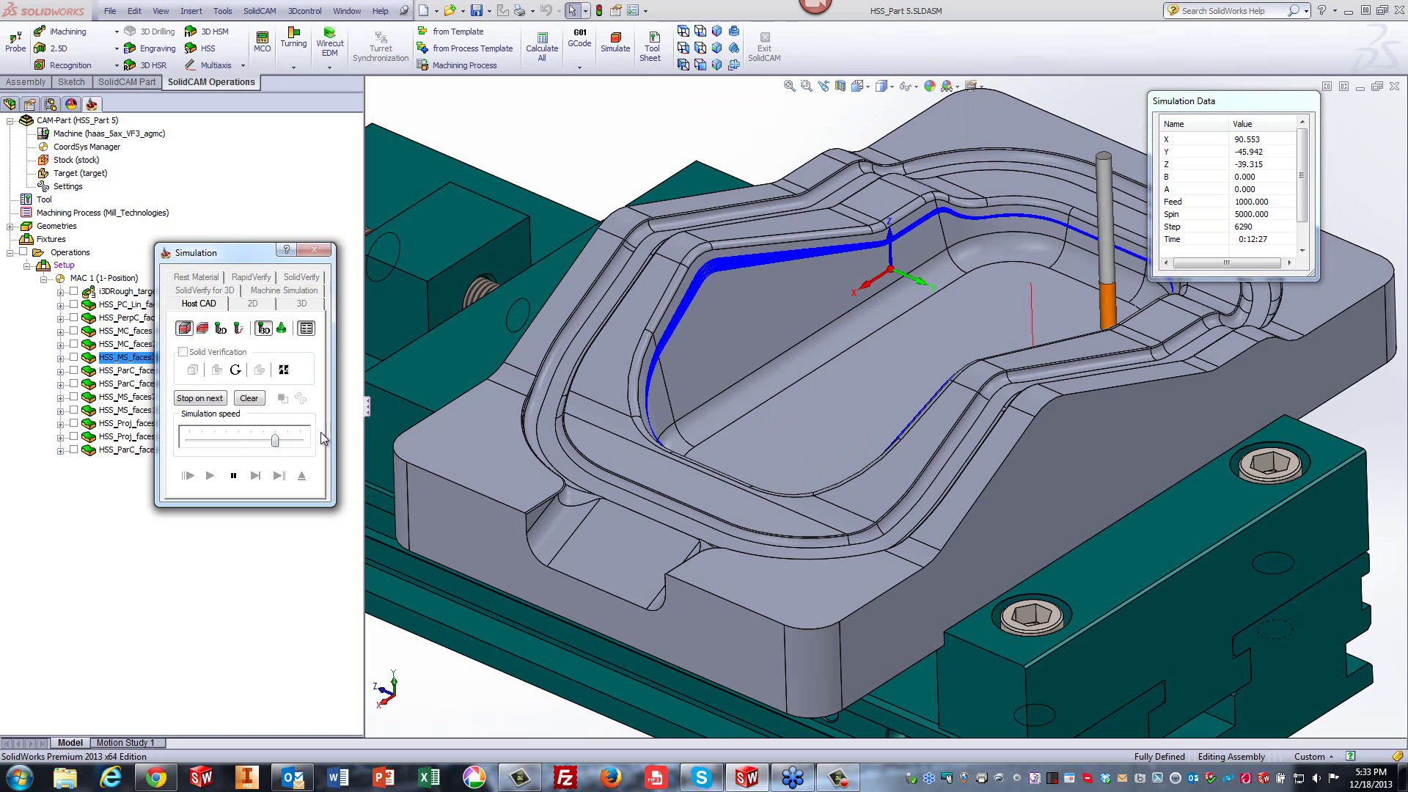
left_click_drag(279, 442, 303, 445)
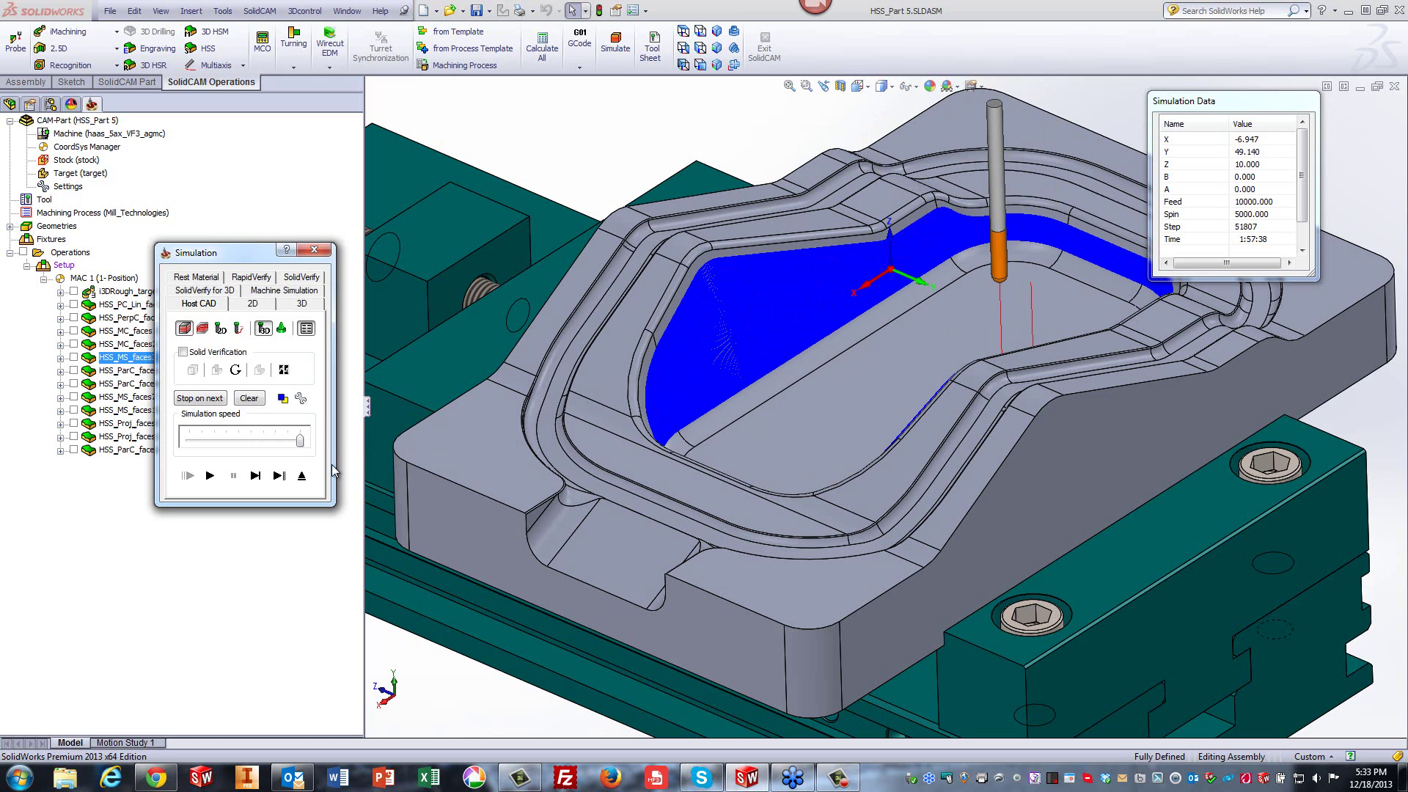
left_click(301, 475)
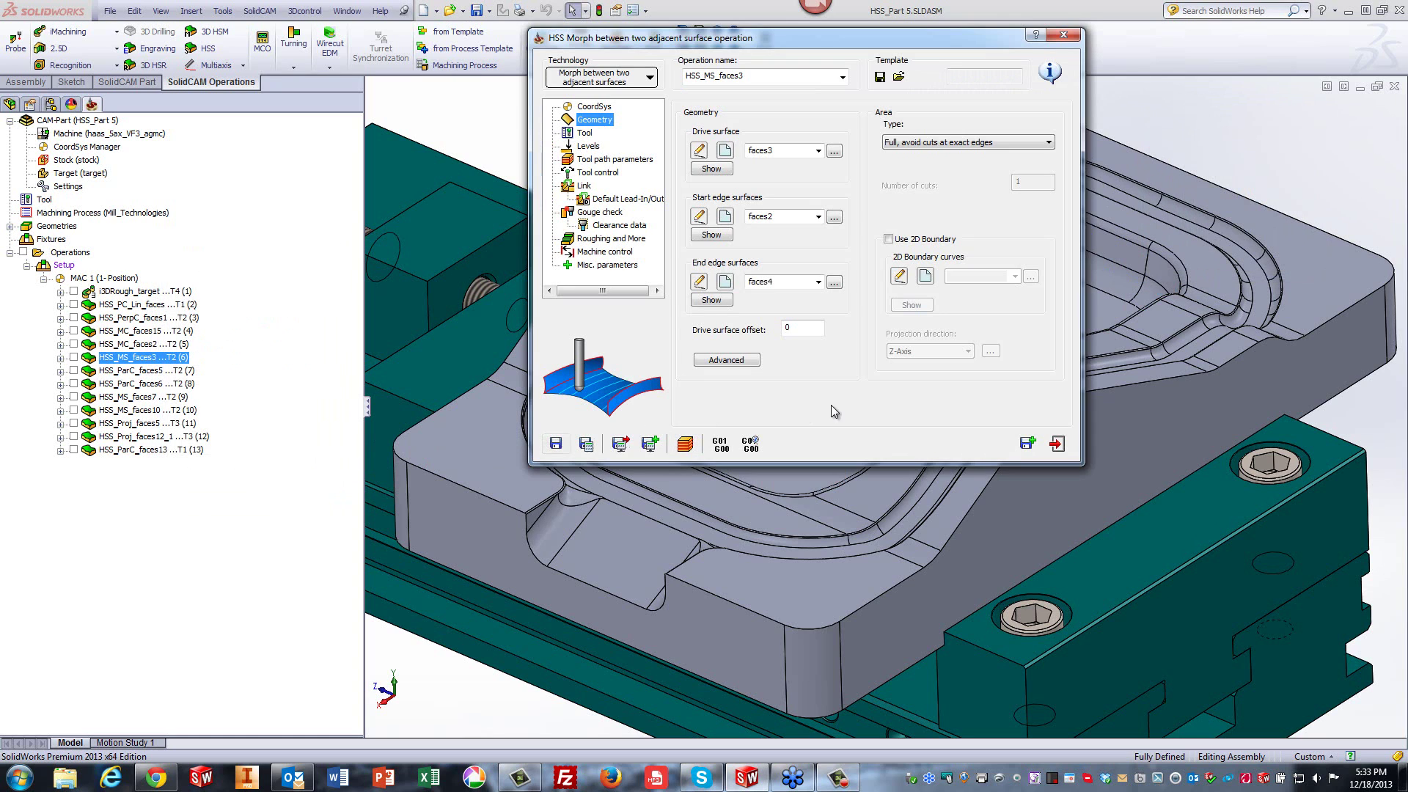
left_click(1056, 444)
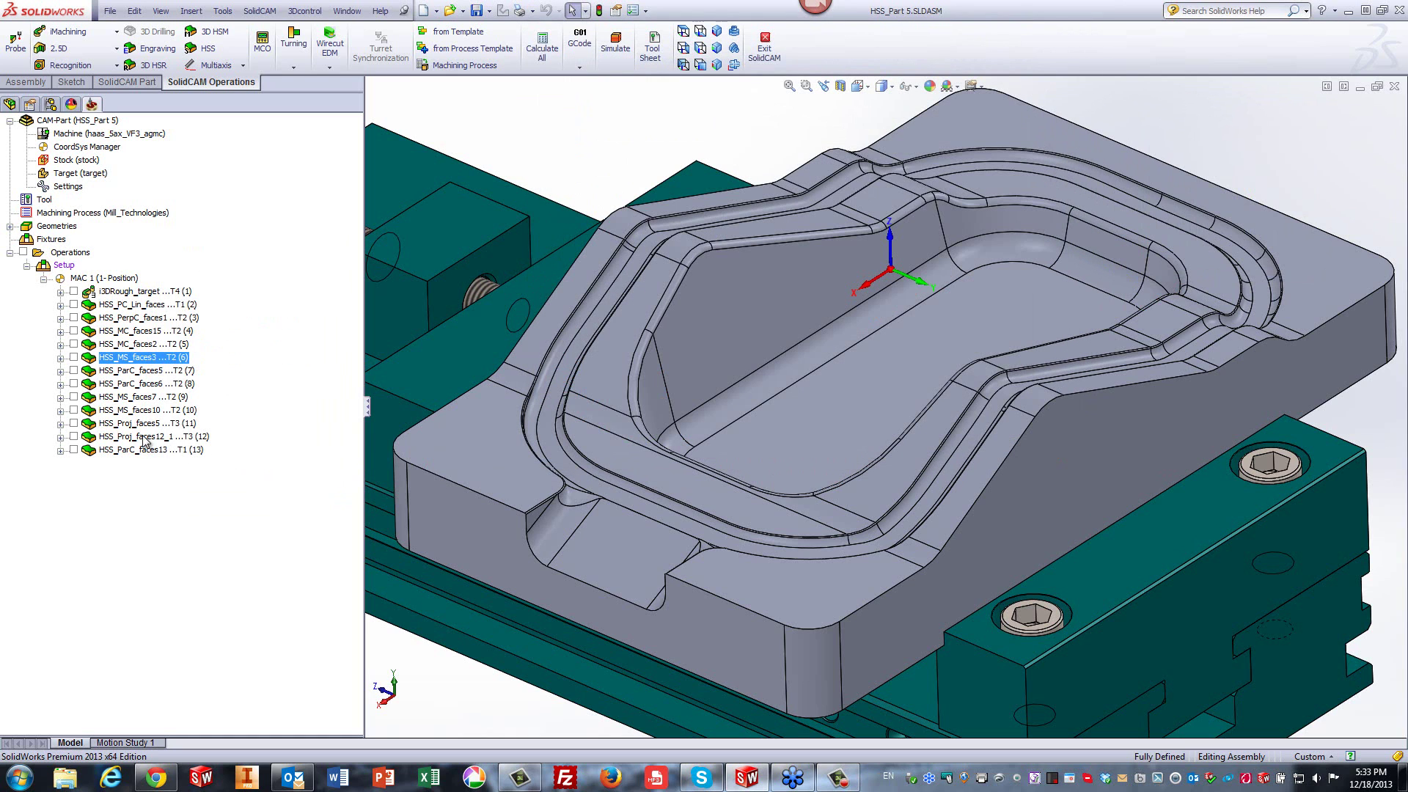
Display the HSS_ParC_faces5 toolpath on the groove, open the operation for review and hide the toolpath again.
left_click(74, 371)
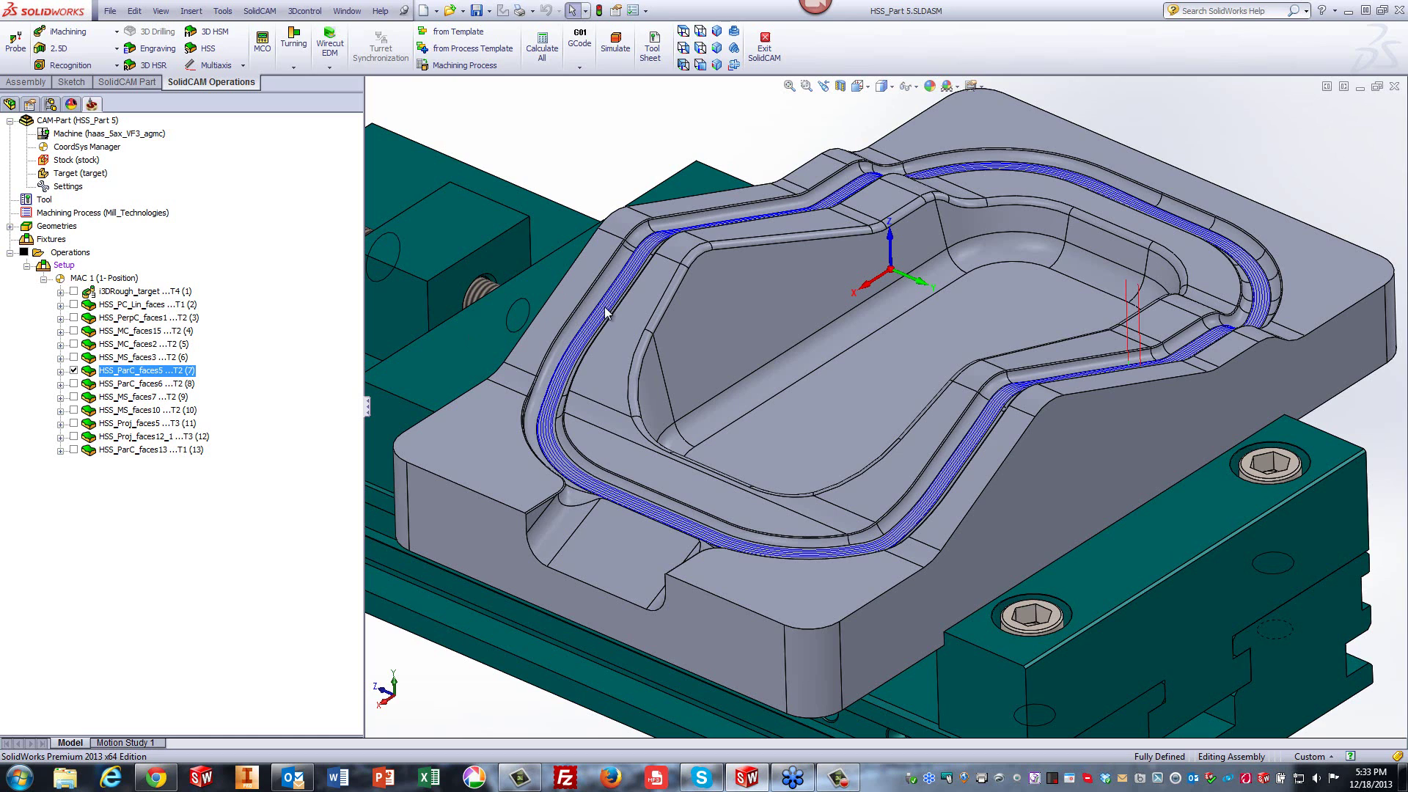
double_click(108, 371)
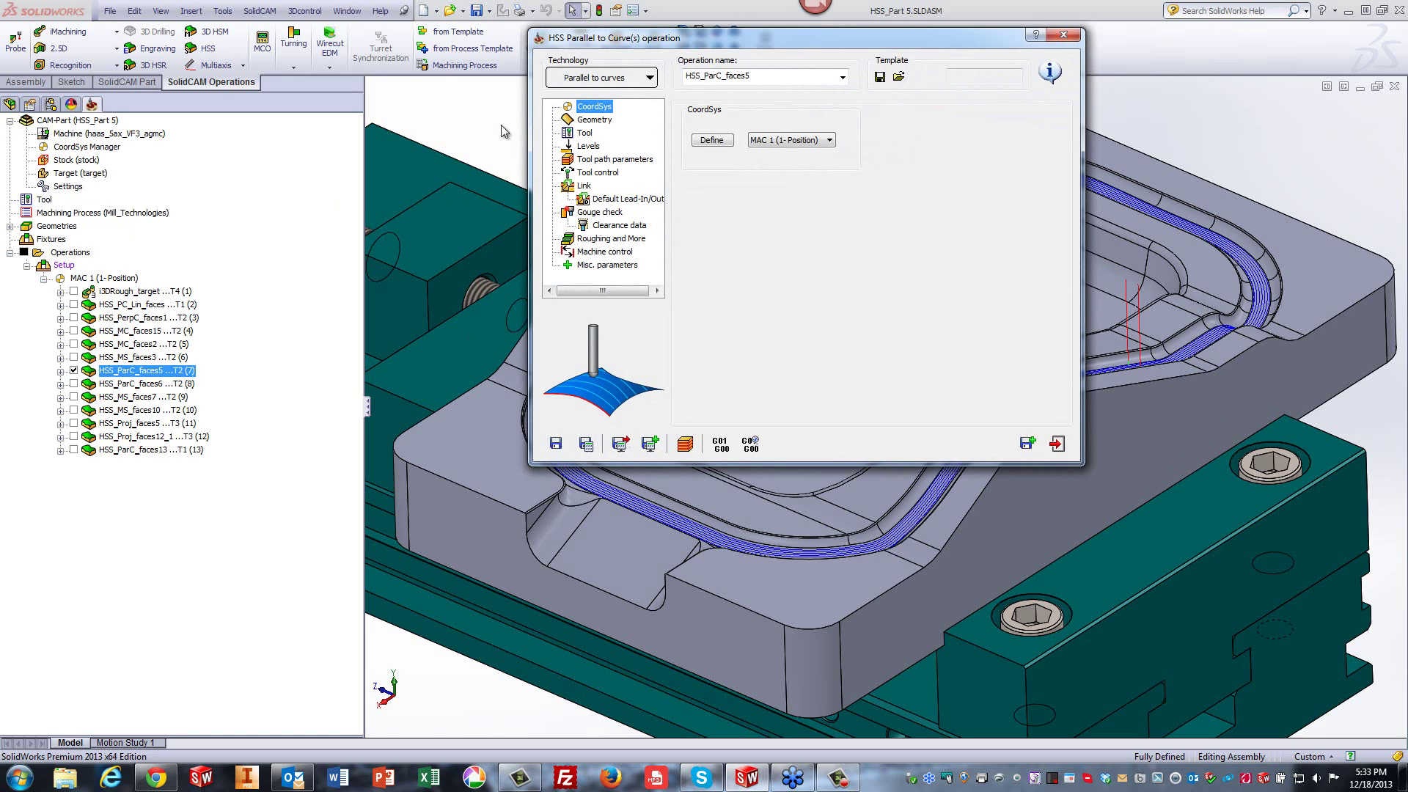
left_click(74, 371)
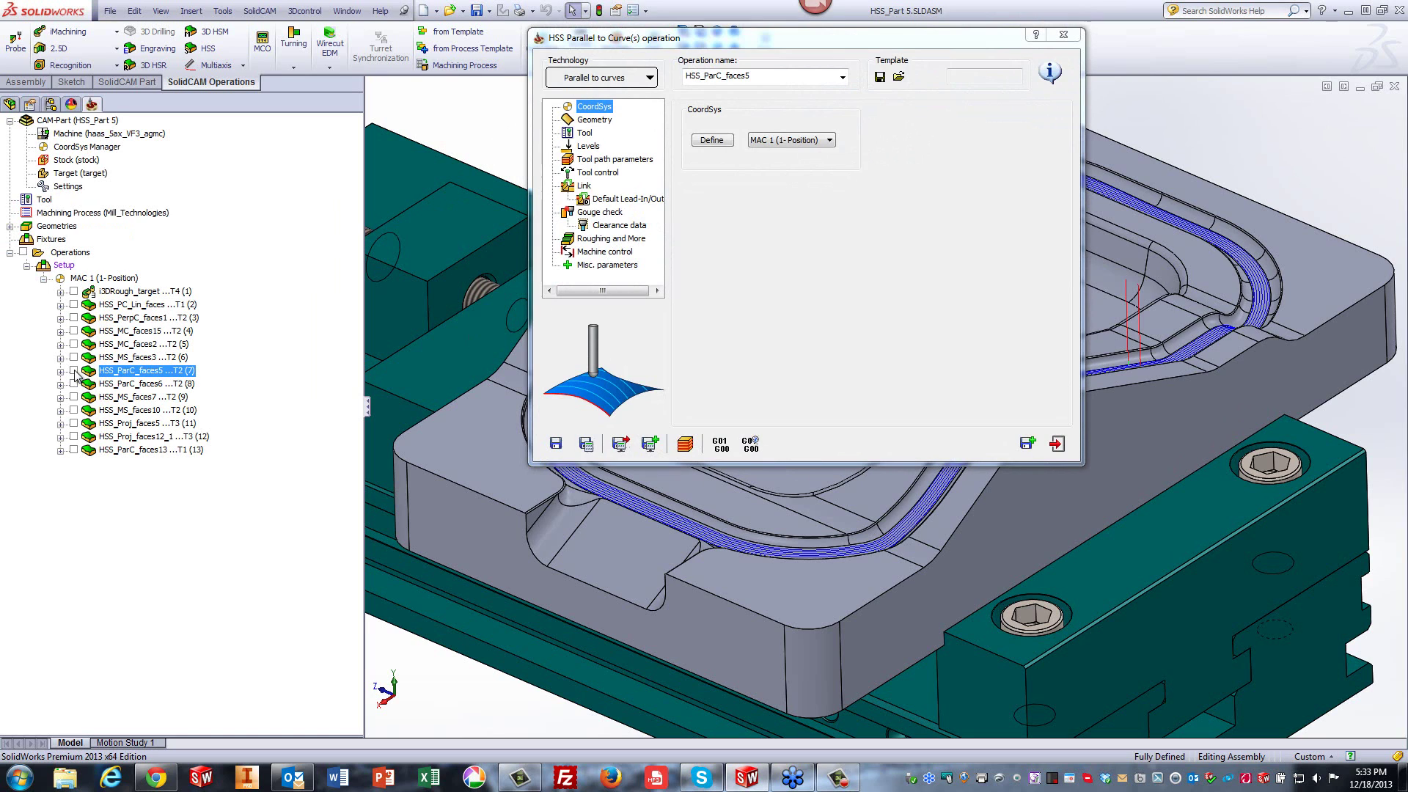
Show the HSS_ParC_faces5 drive surface and edge curve on the model one after the other and exit the operation.
left_click(591, 119)
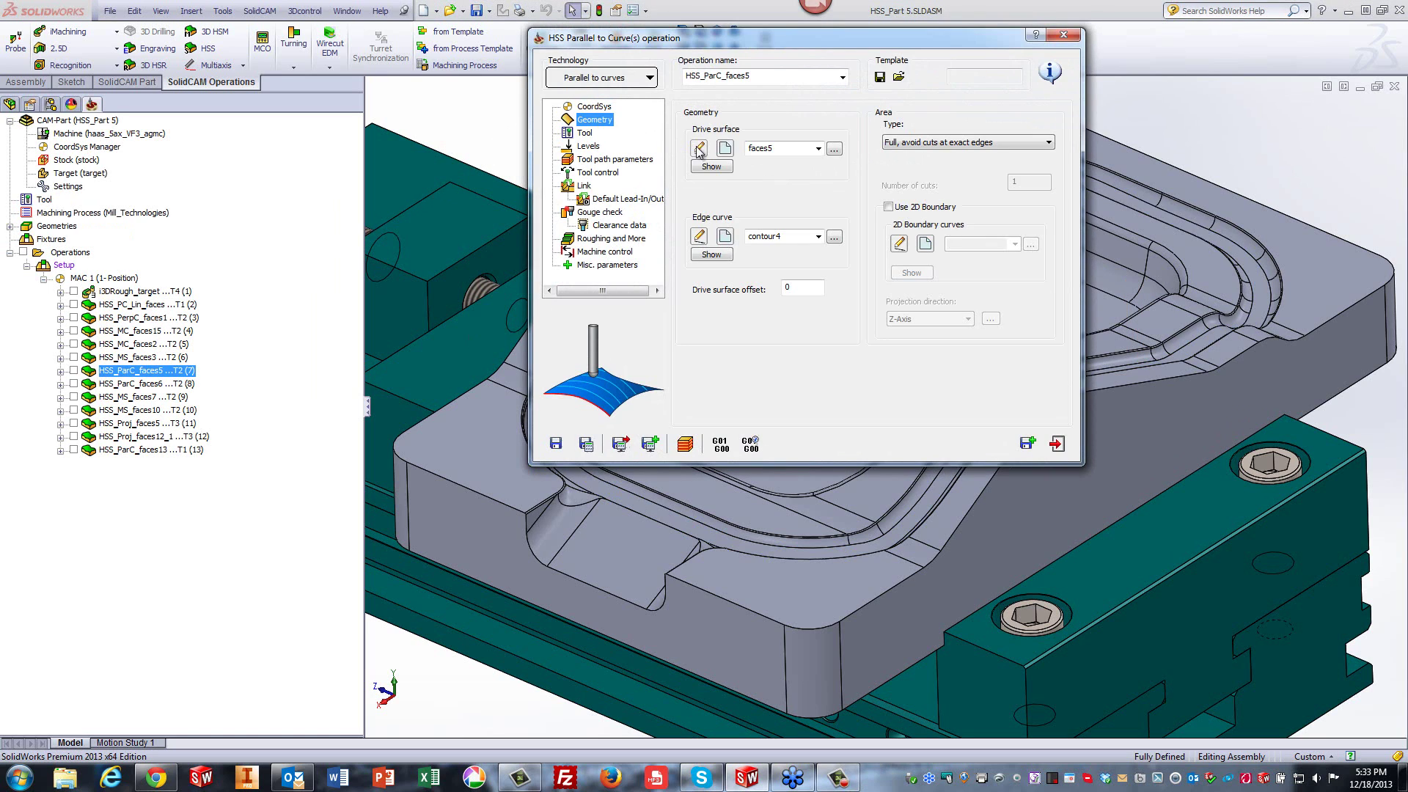
left_click(711, 166)
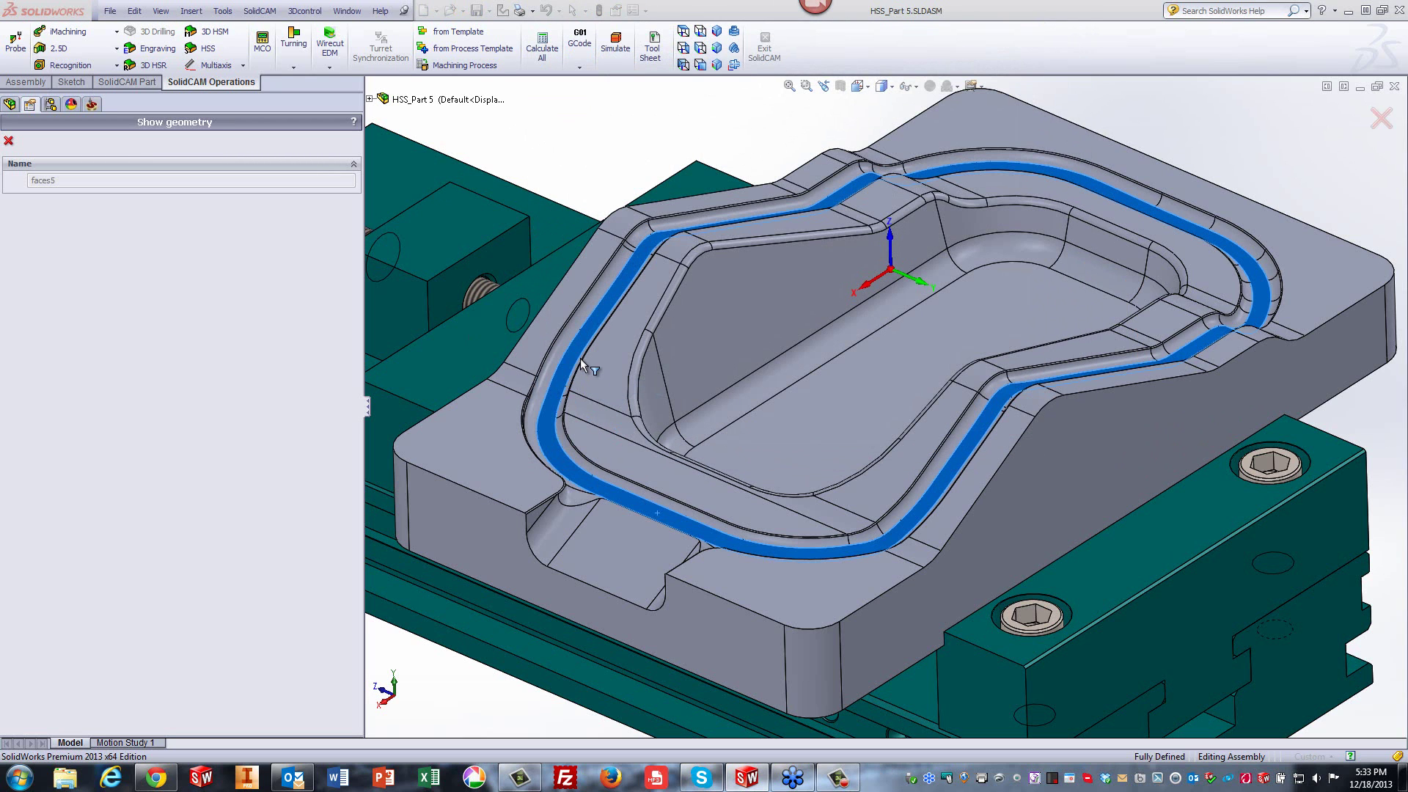
left_click(782, 112)
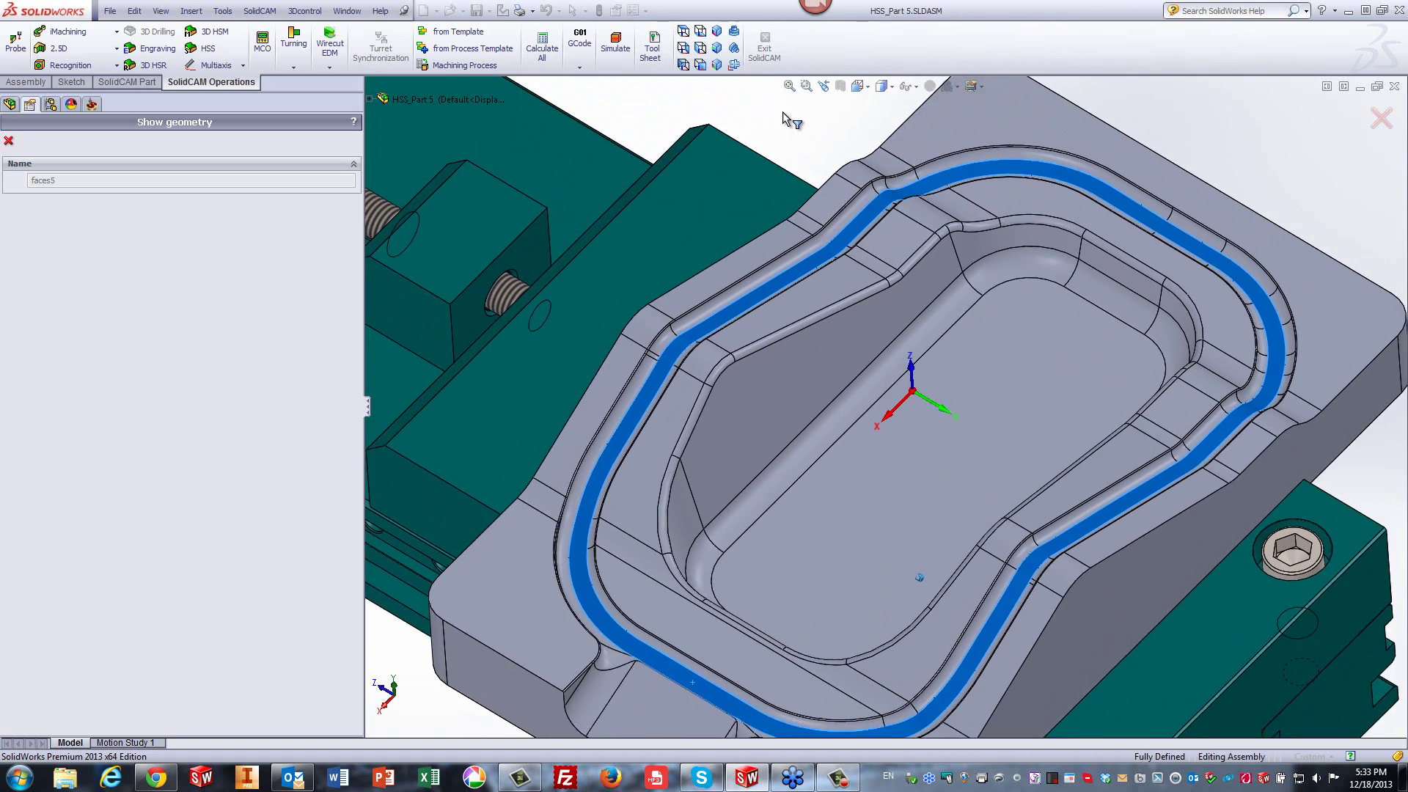
left_click(8, 140)
left_click(711, 254)
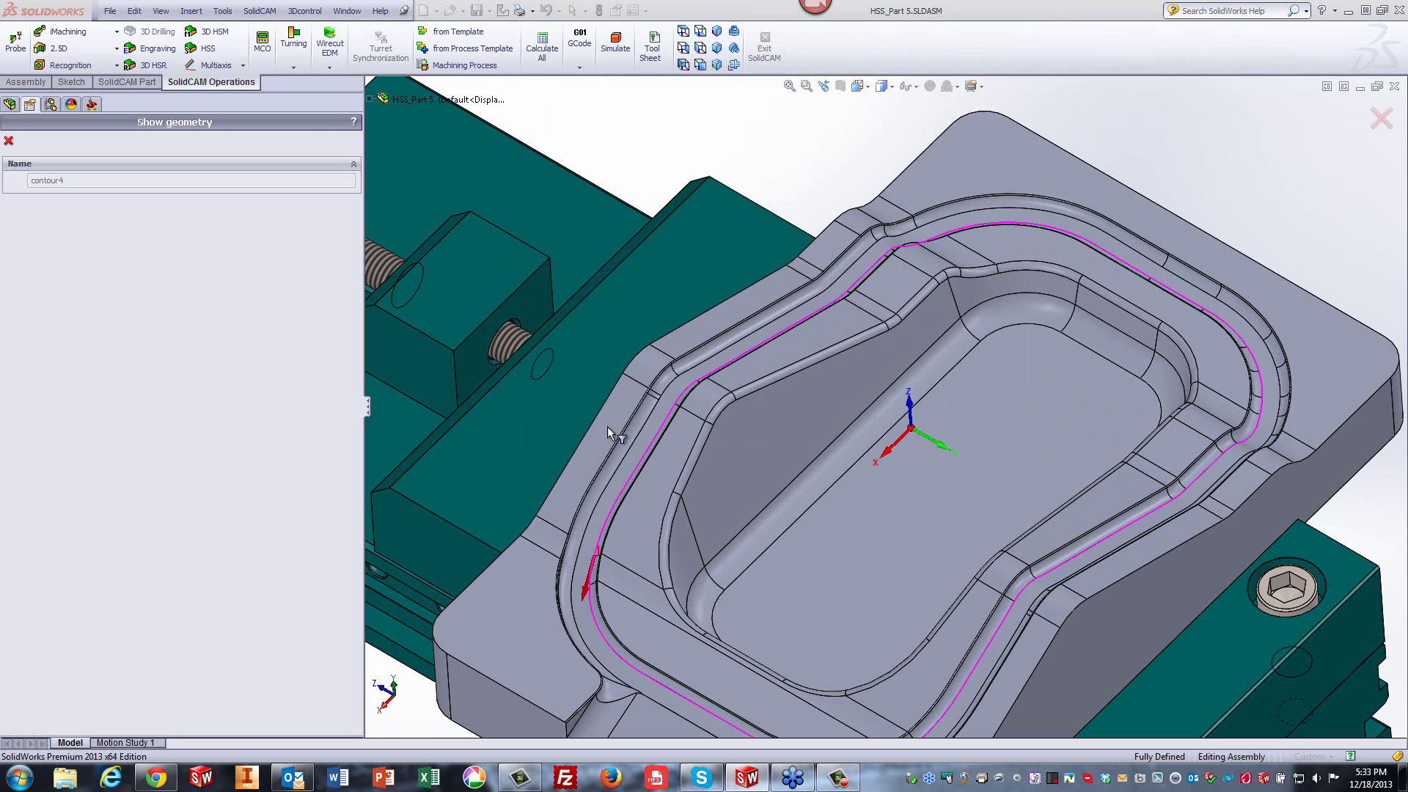
middle_click_drag(848, 151, 799, 288)
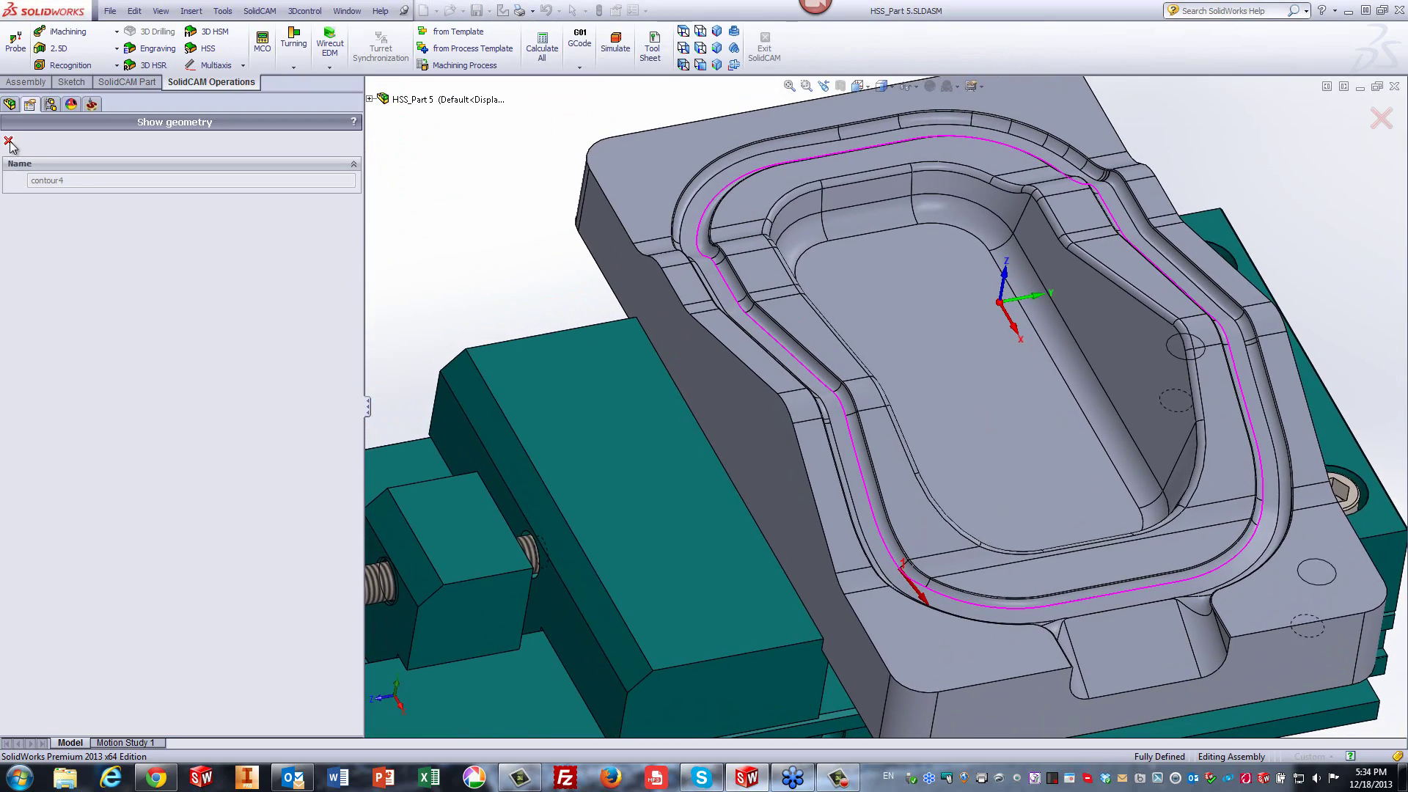
left_click(9, 141)
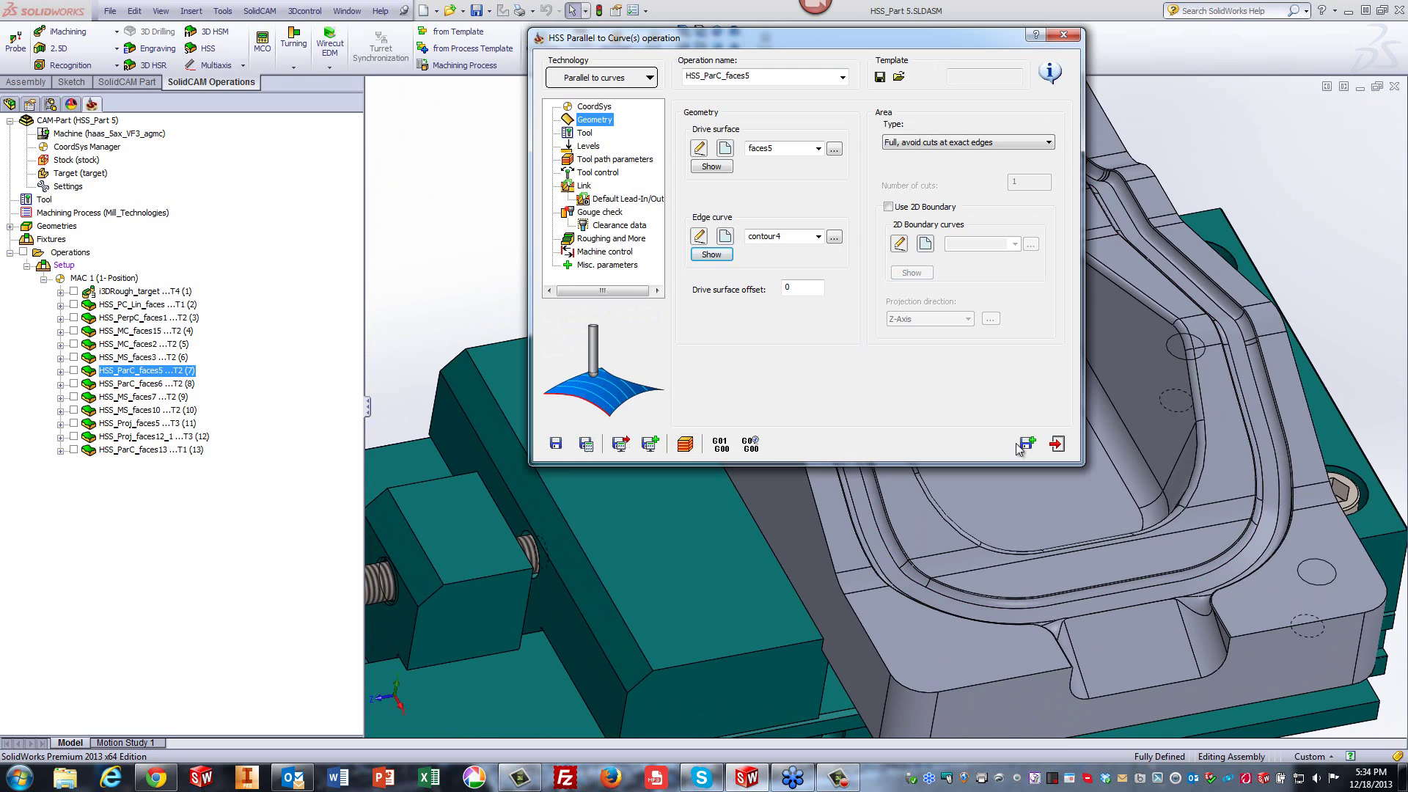
left_click(1053, 443)
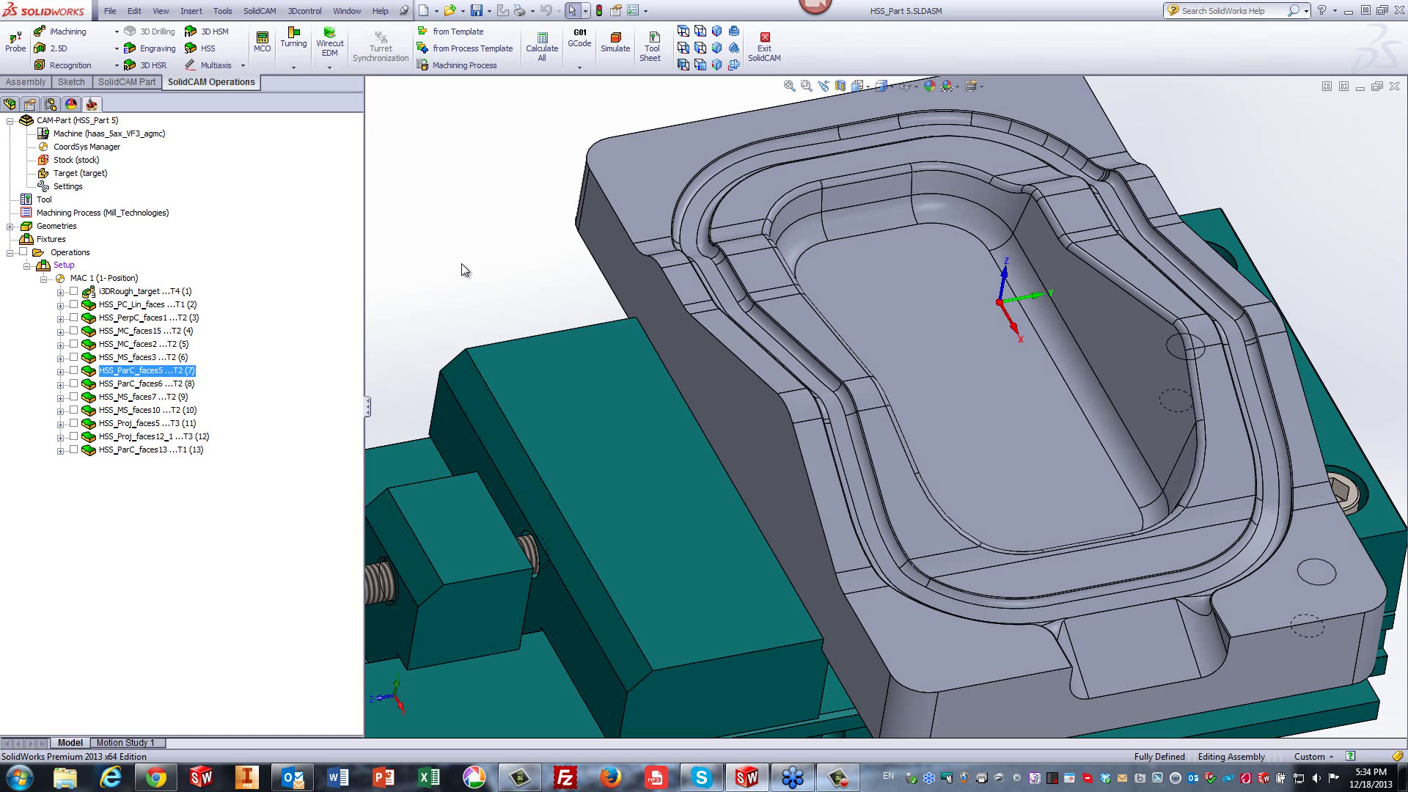
Close the HSS_Part 5 CAM-part and open HSS_Part 6.prz from the hss folder.
left_click(1394, 86)
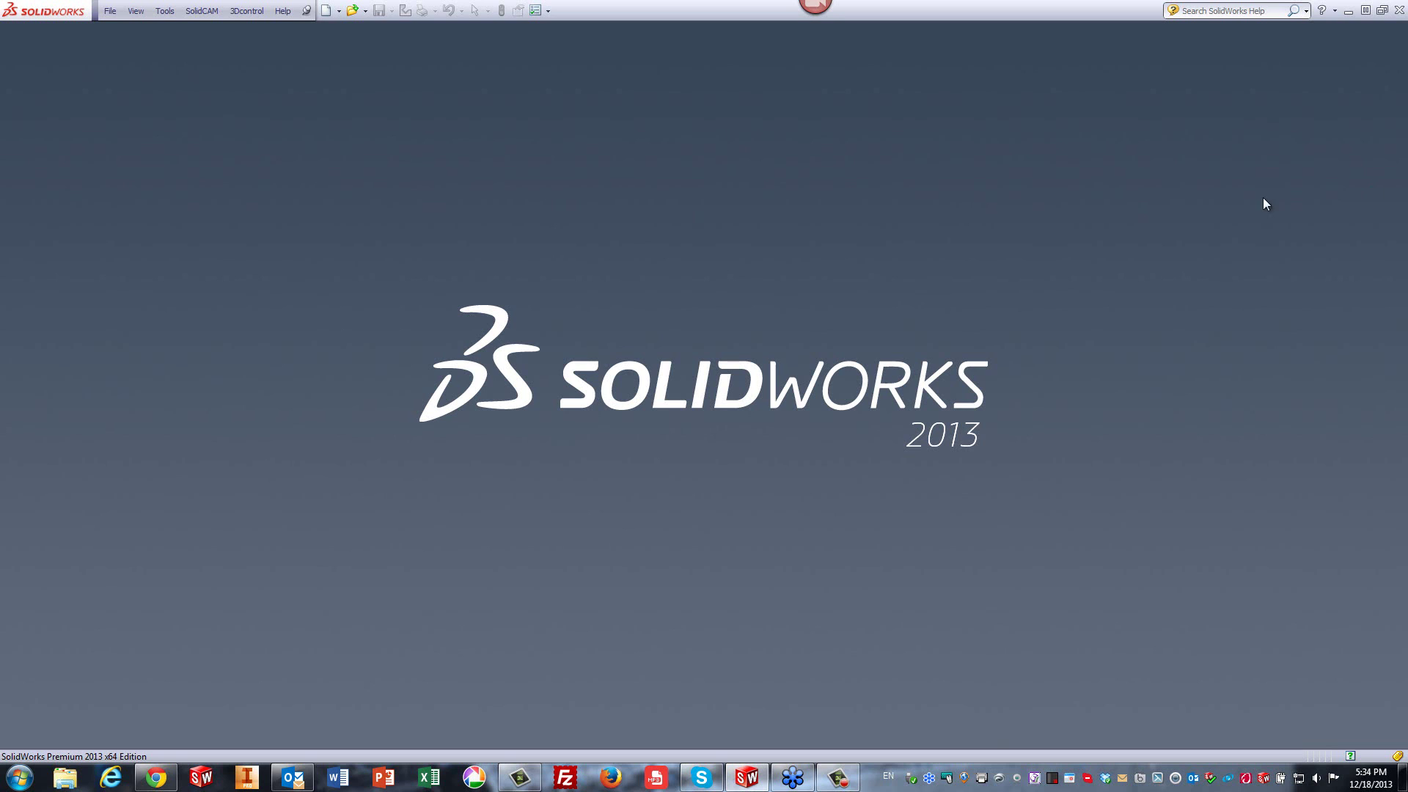
left_click(192, 11)
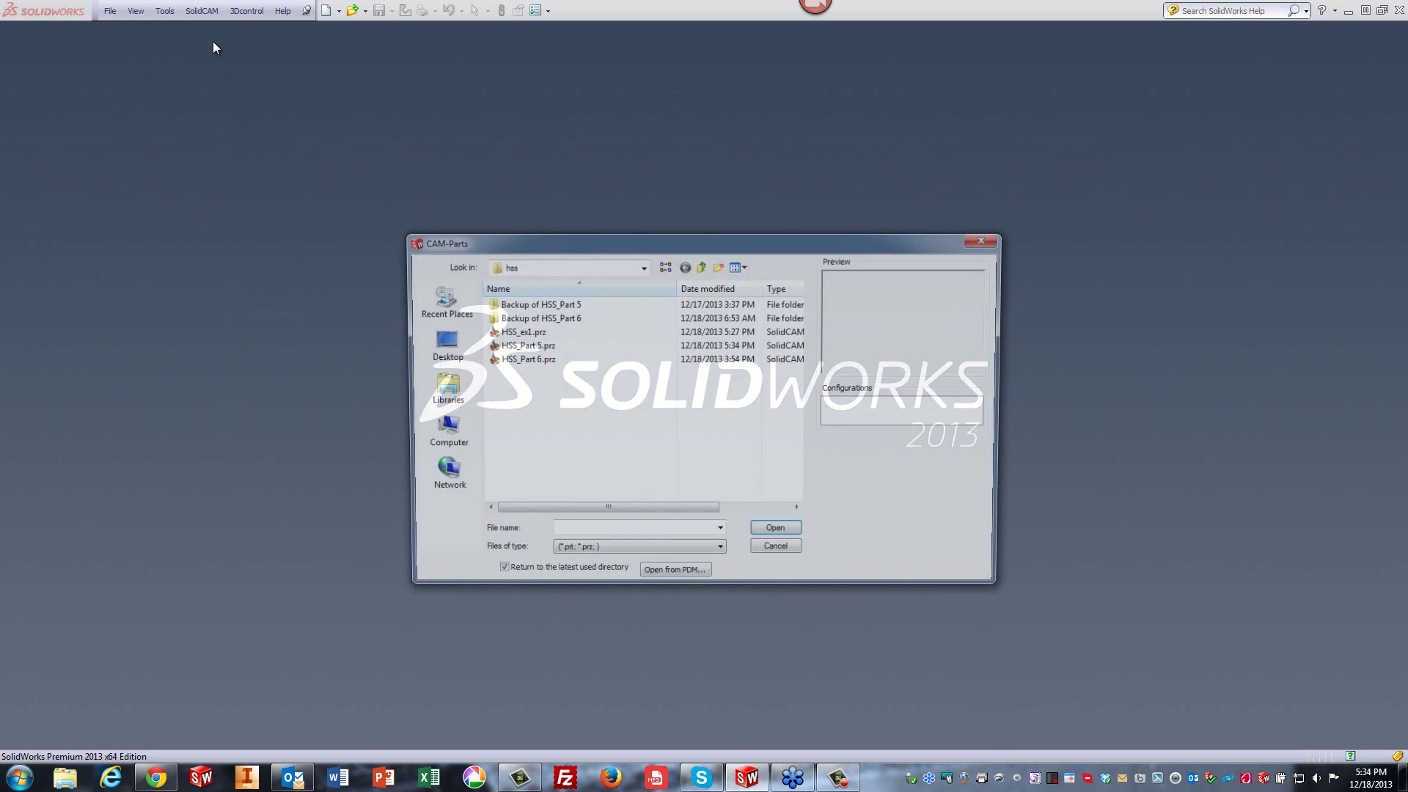
left_click(528, 360)
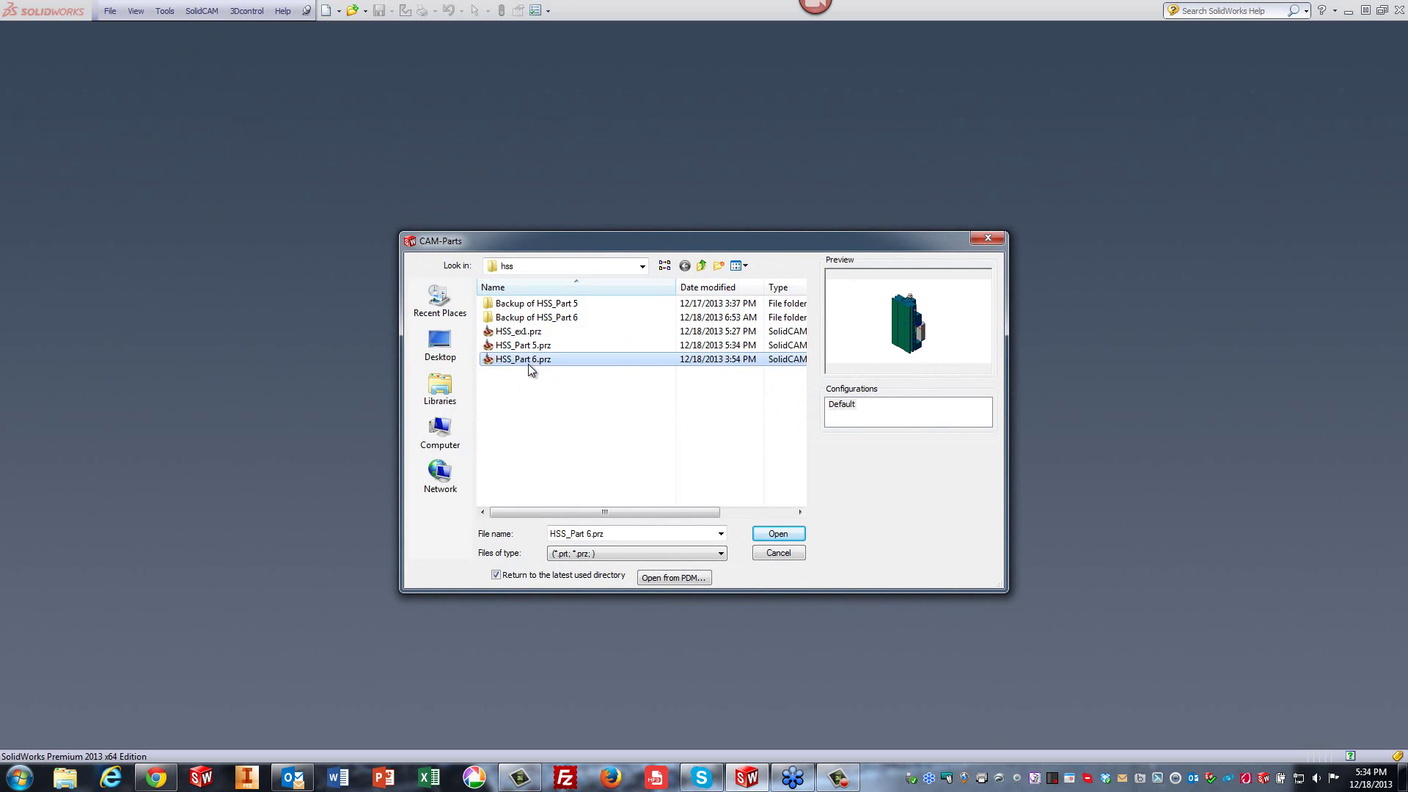
left_click(779, 534)
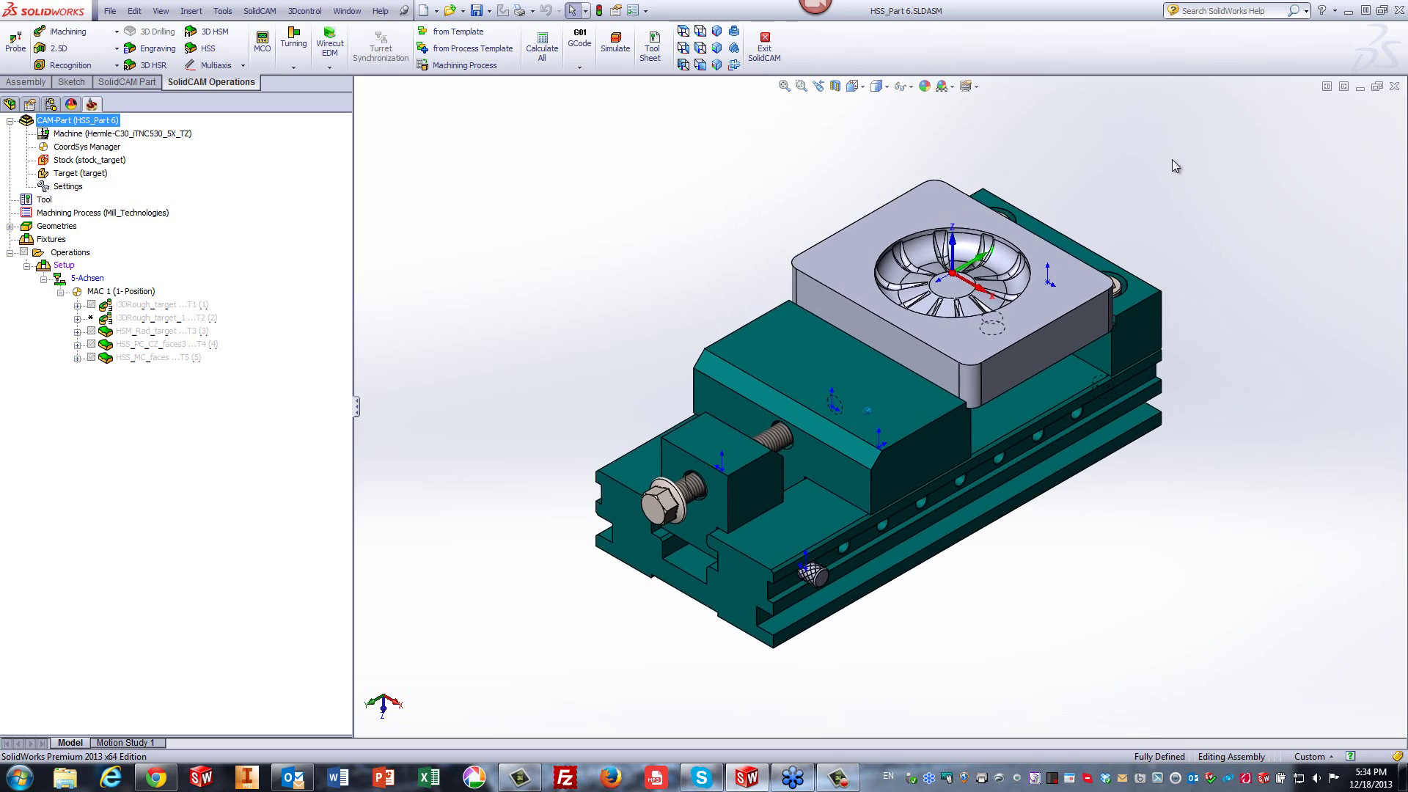
Examine the round cavity of HSS_Part 6, including a rib's top face, its upper edge and the surrounding vertical rim wall.
scroll(1172, 160, "down", 5)
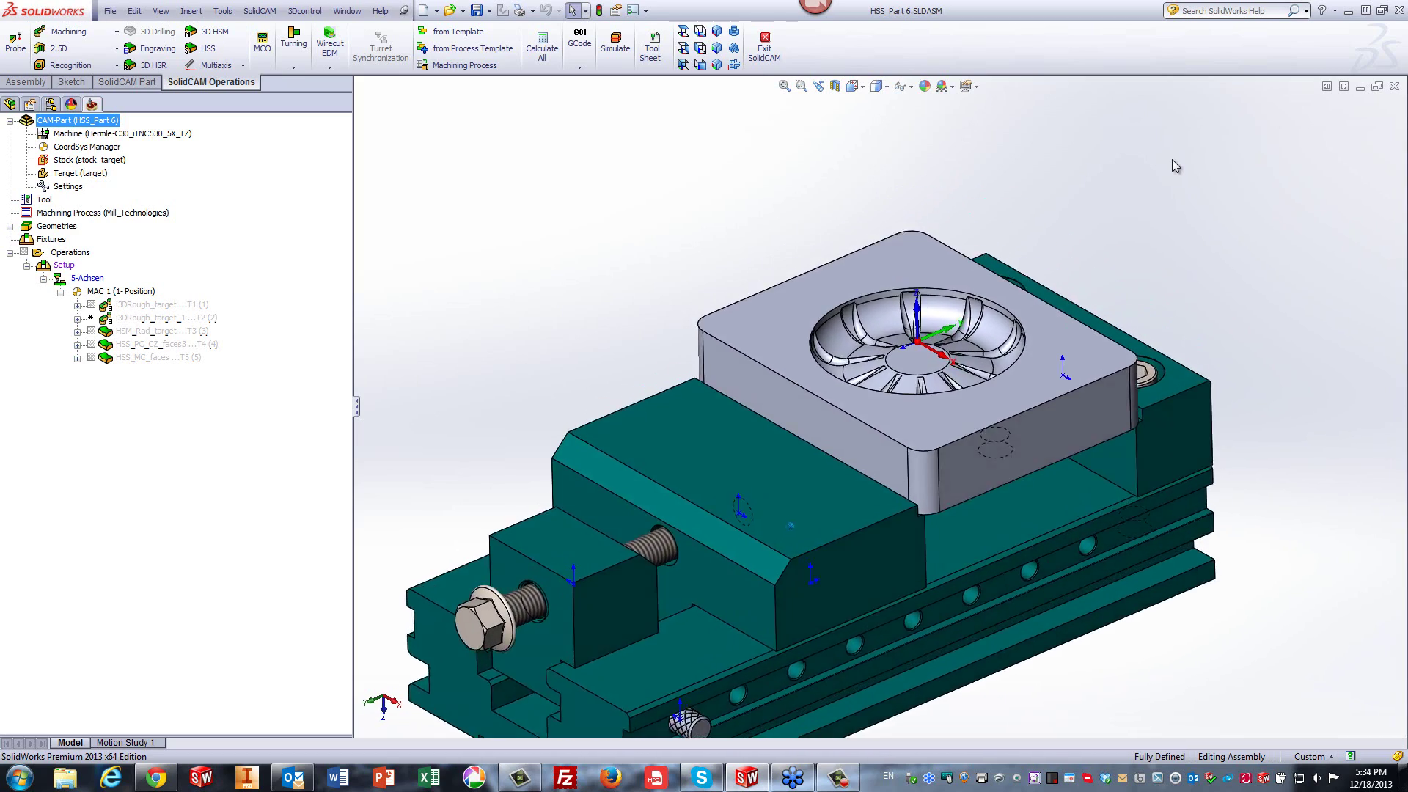
scroll(1172, 160, "down", 5)
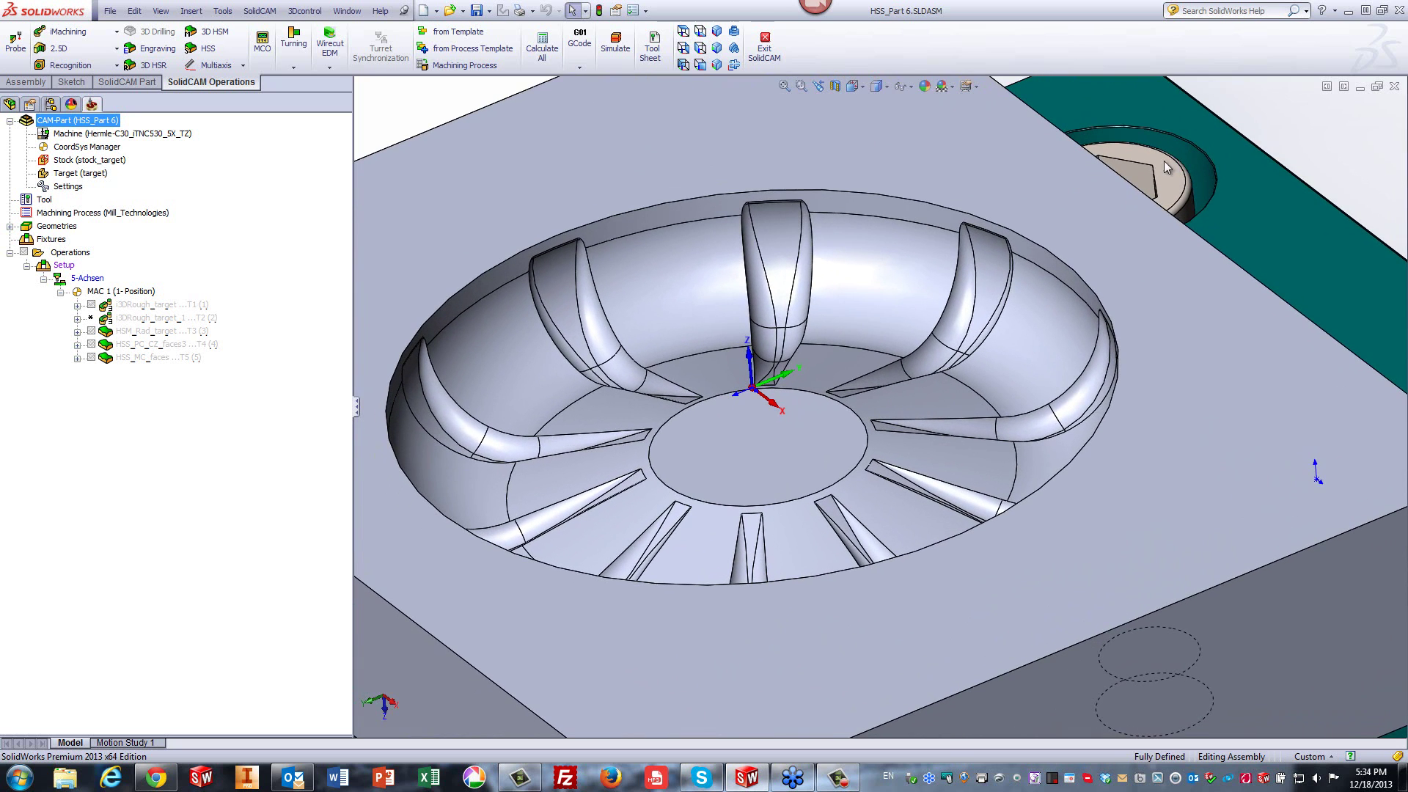
left_click(993, 254)
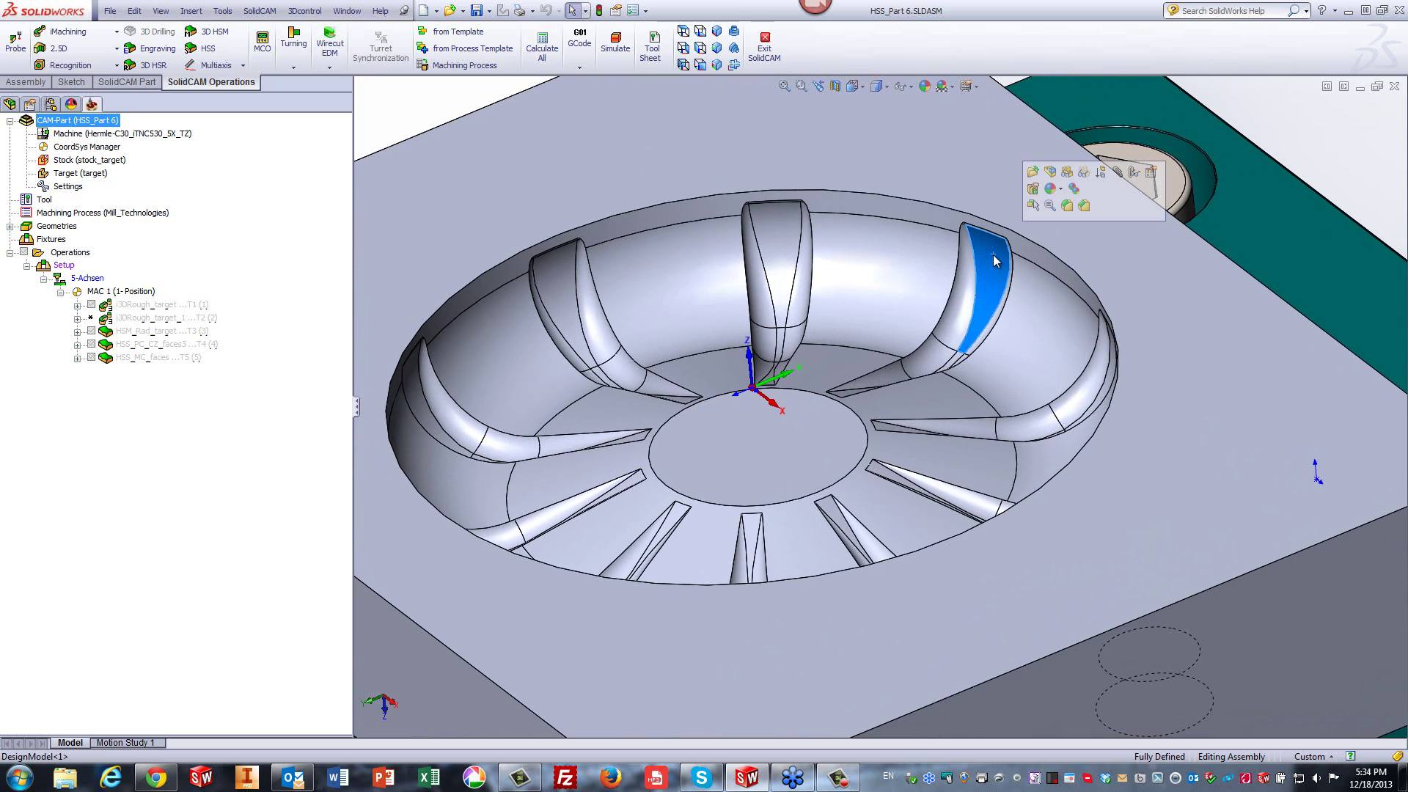
key("ctrl+8")
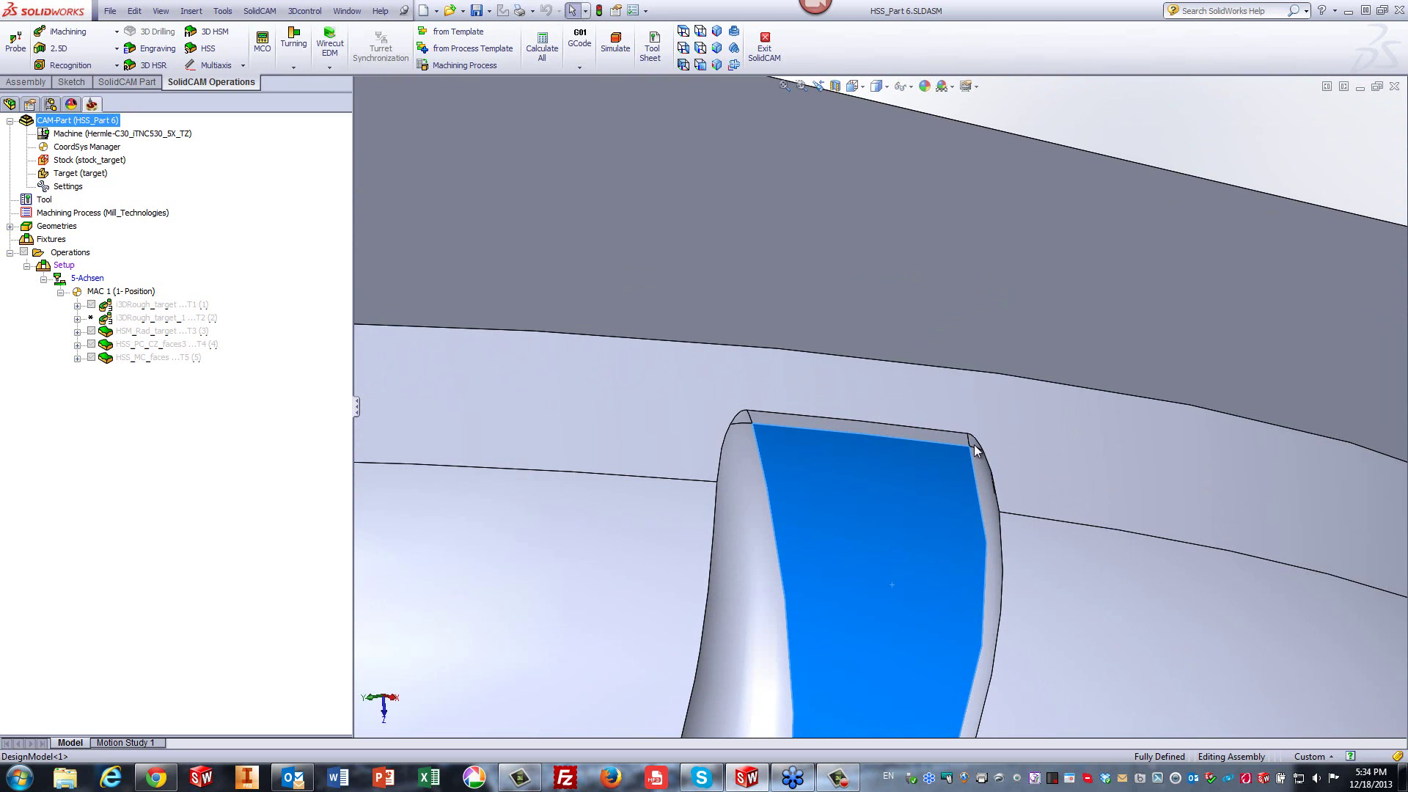
left_click(945, 440)
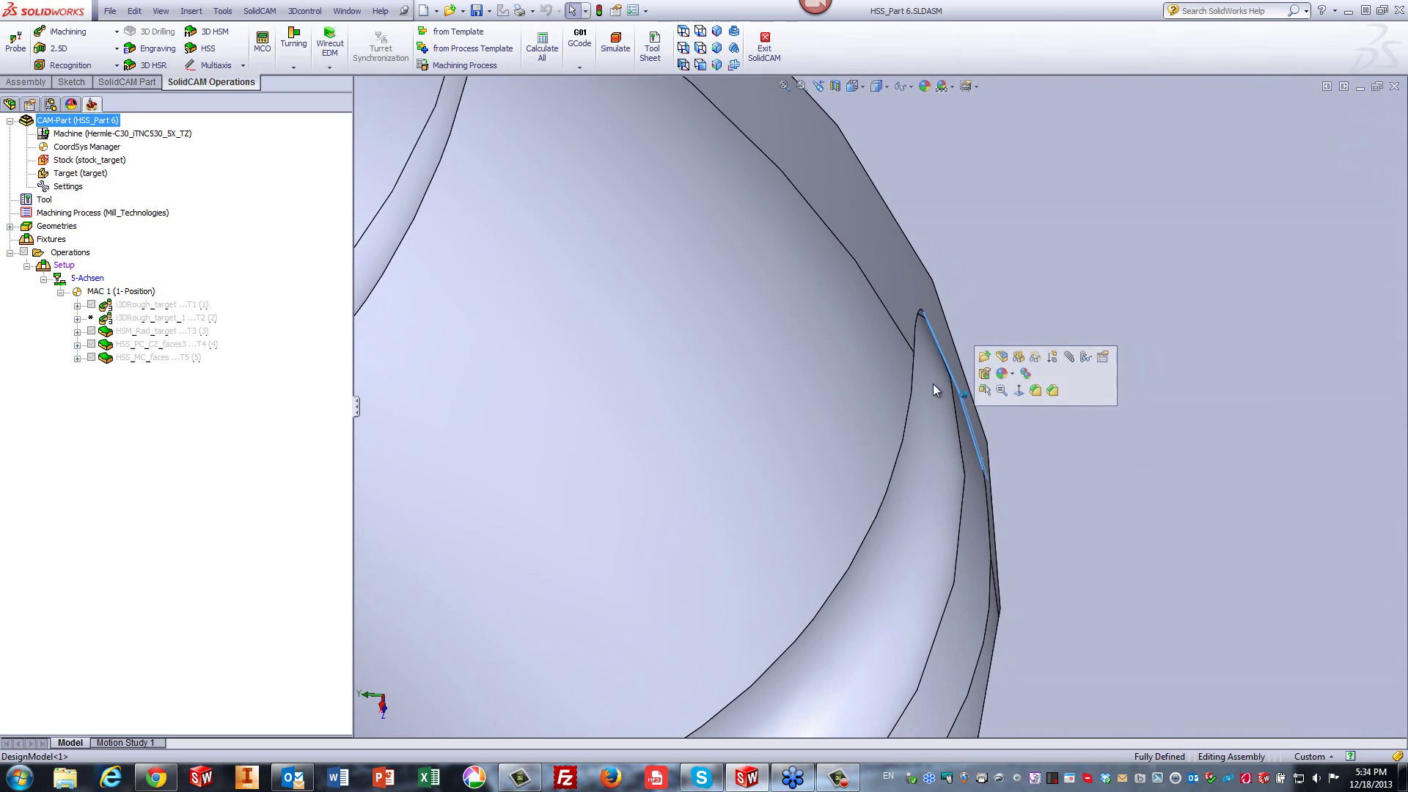
left_click(920, 270)
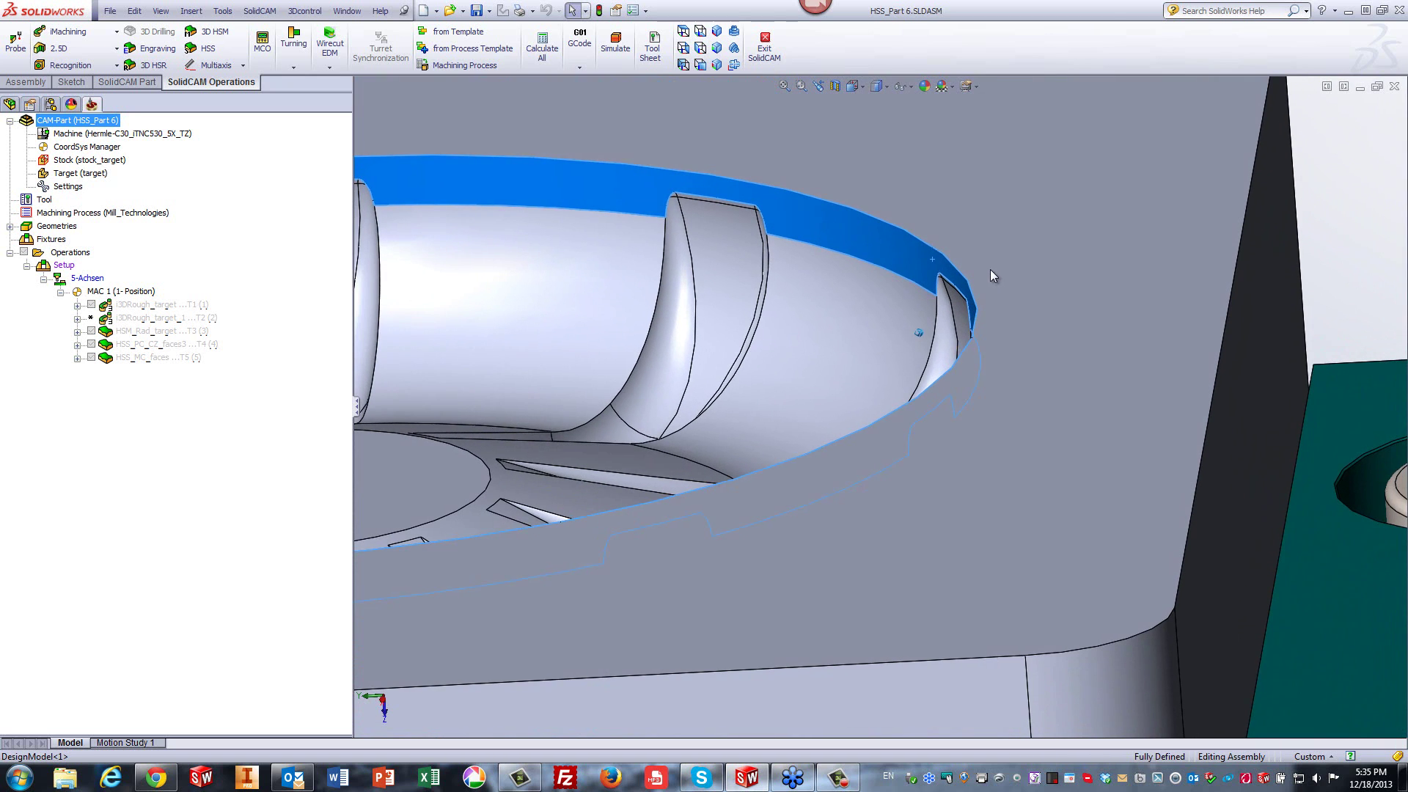
left_click(1345, 165)
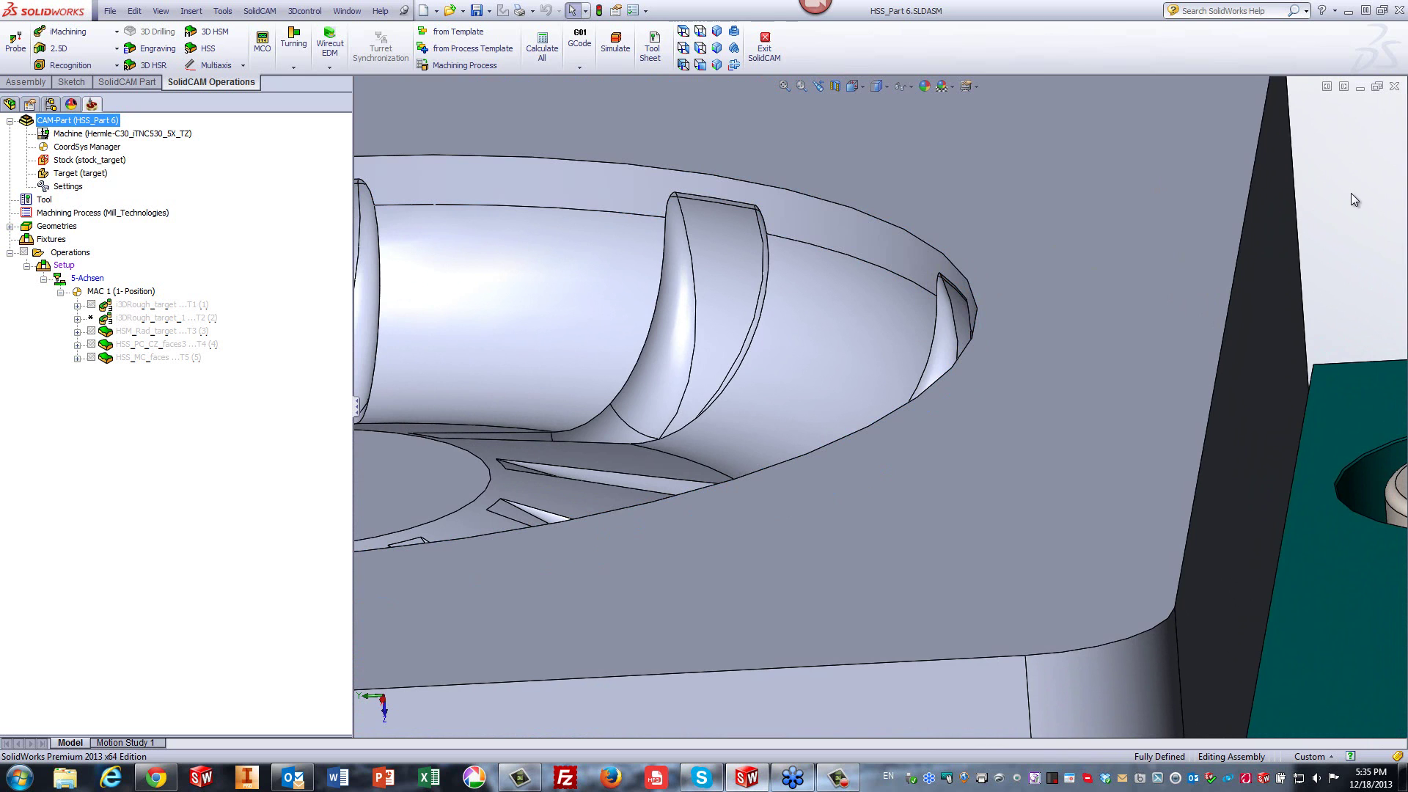
key("f")
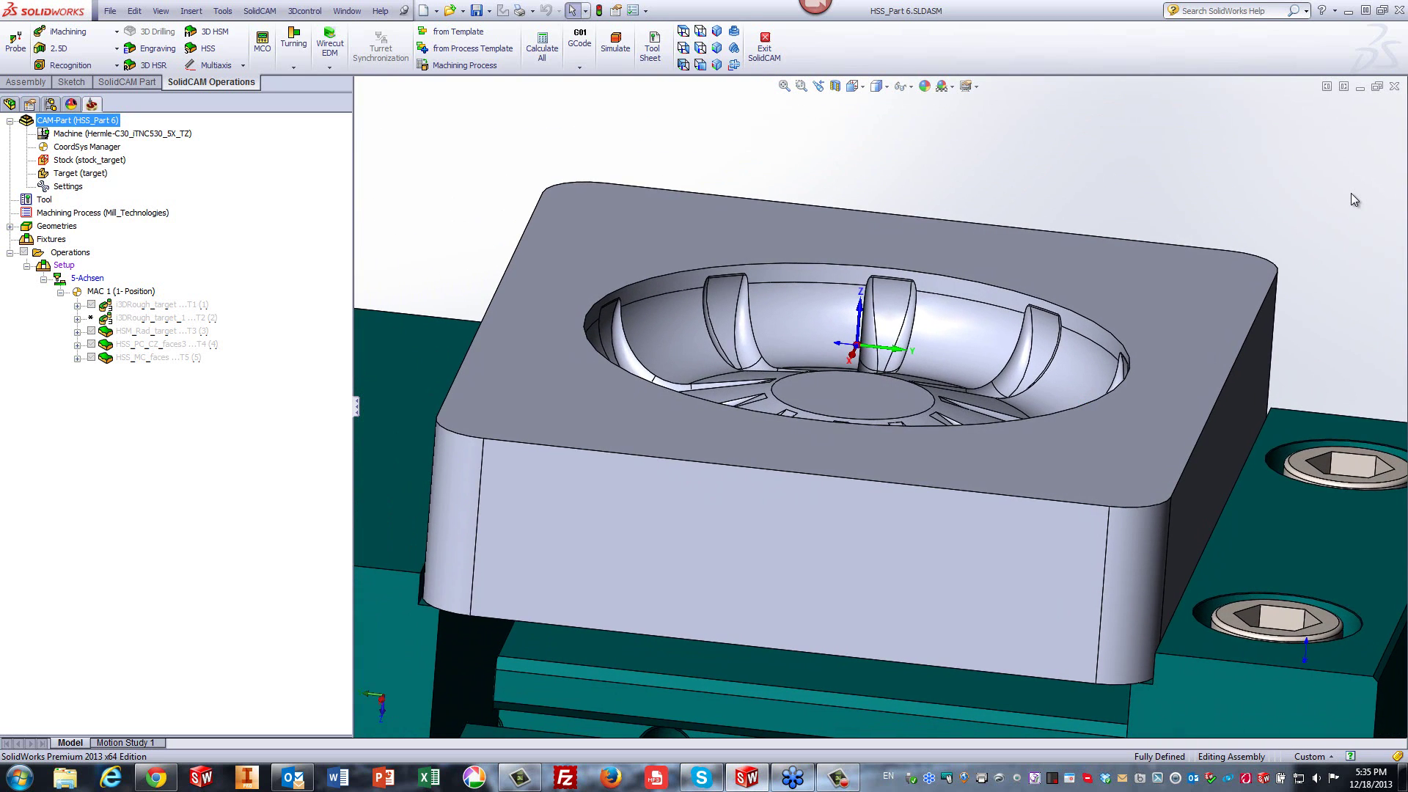
middle_click_drag(1220, 263, 926, 210)
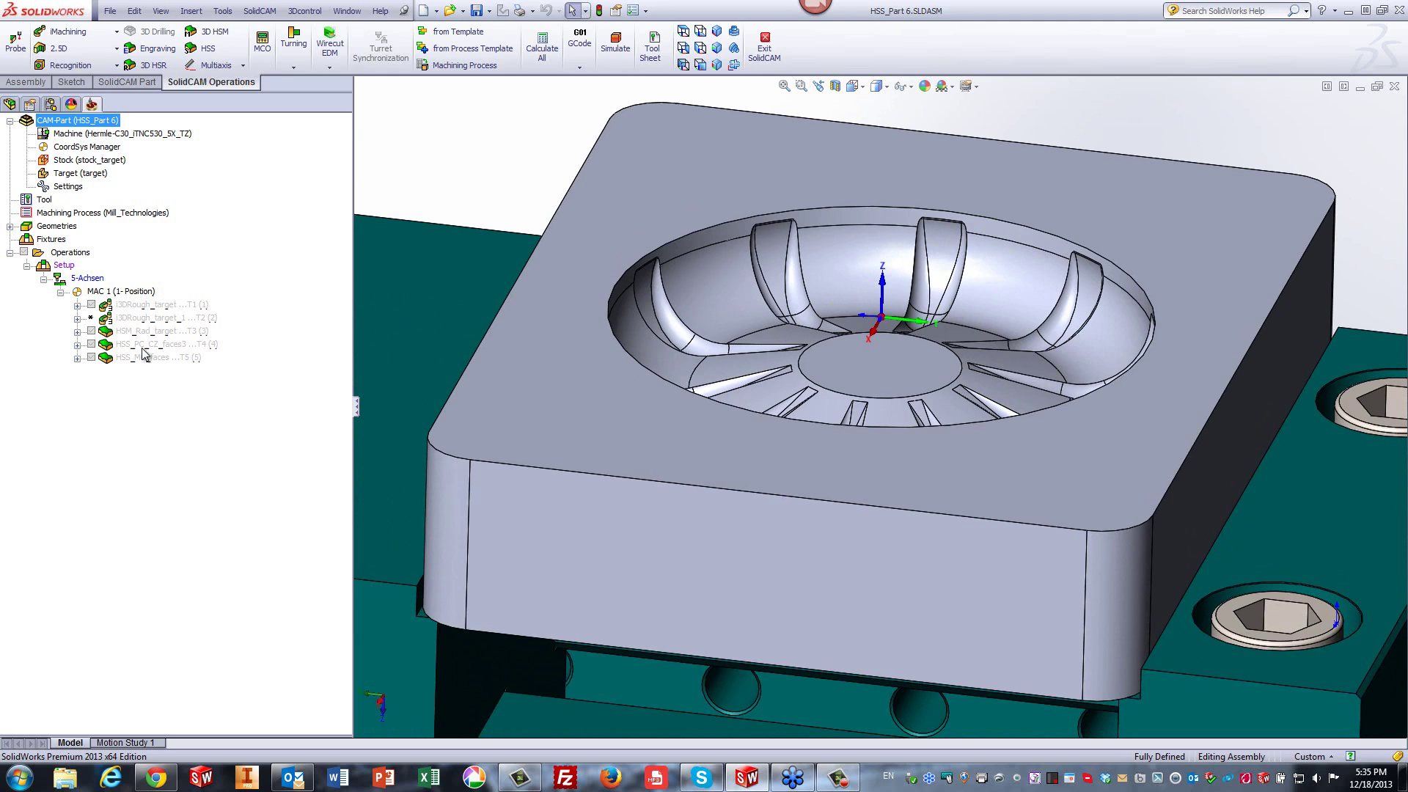
Add a 3D iMachining operation on the target geometry with tool 1, the 8 mm end mill.
left_click(73, 33)
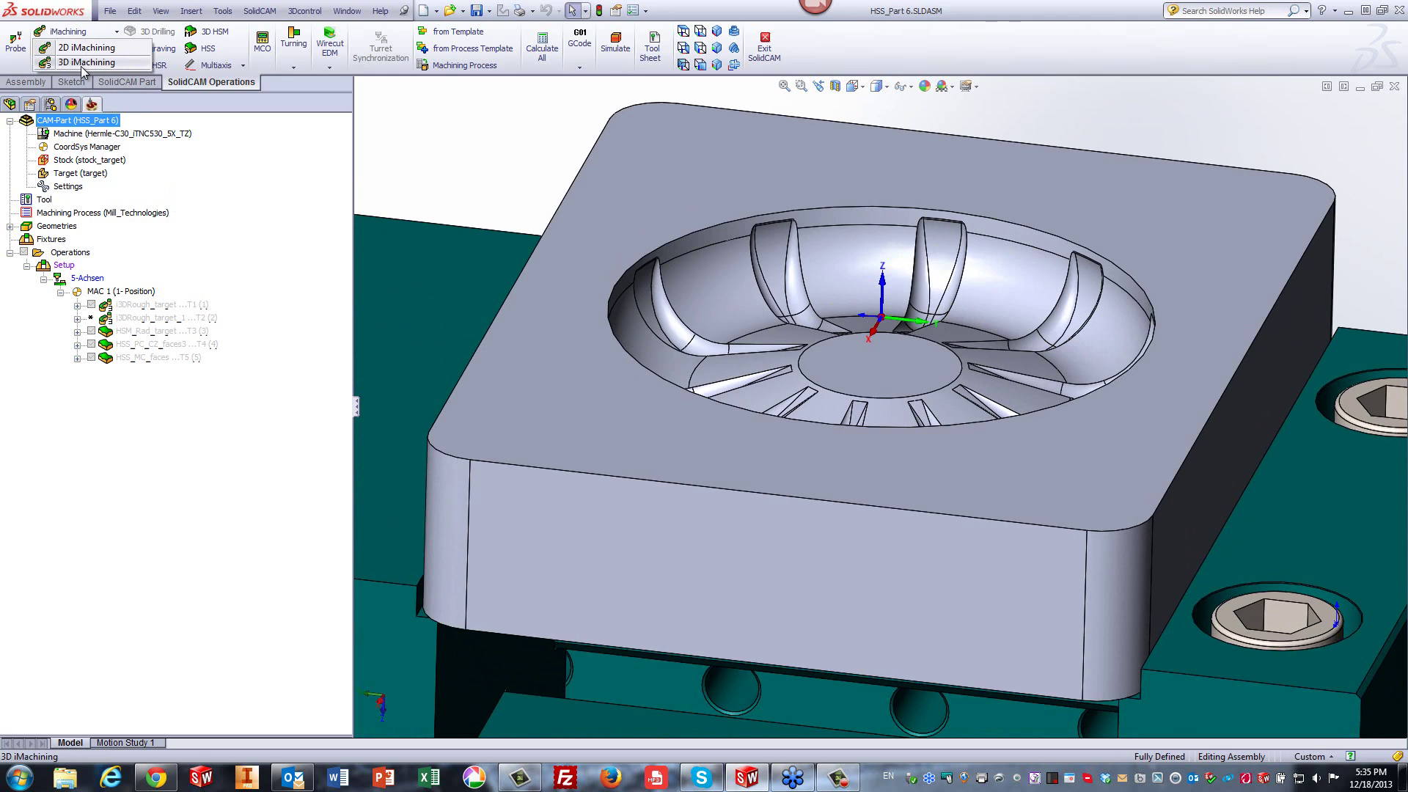
left_click(83, 63)
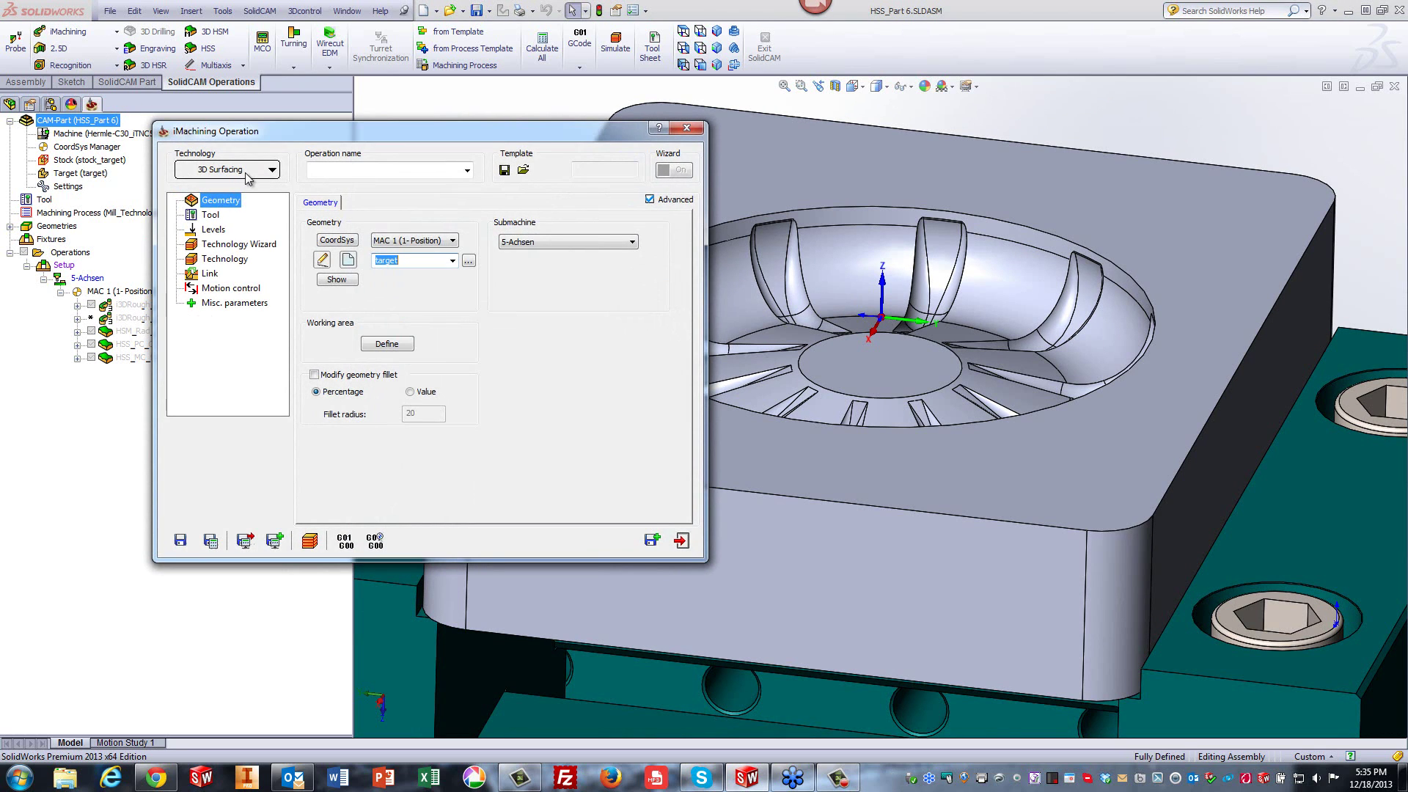
left_click(426, 260)
left_click(218, 218)
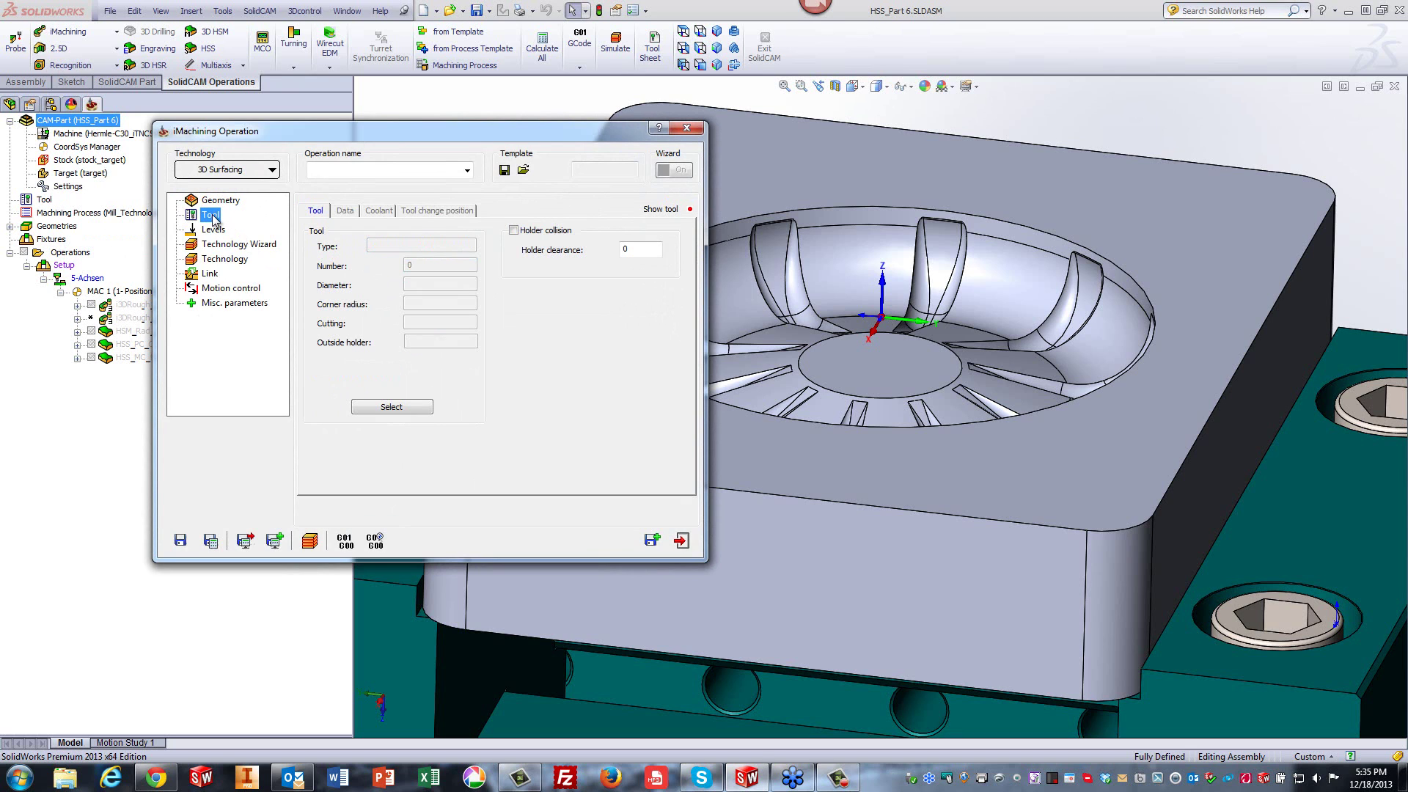
left_click(389, 403)
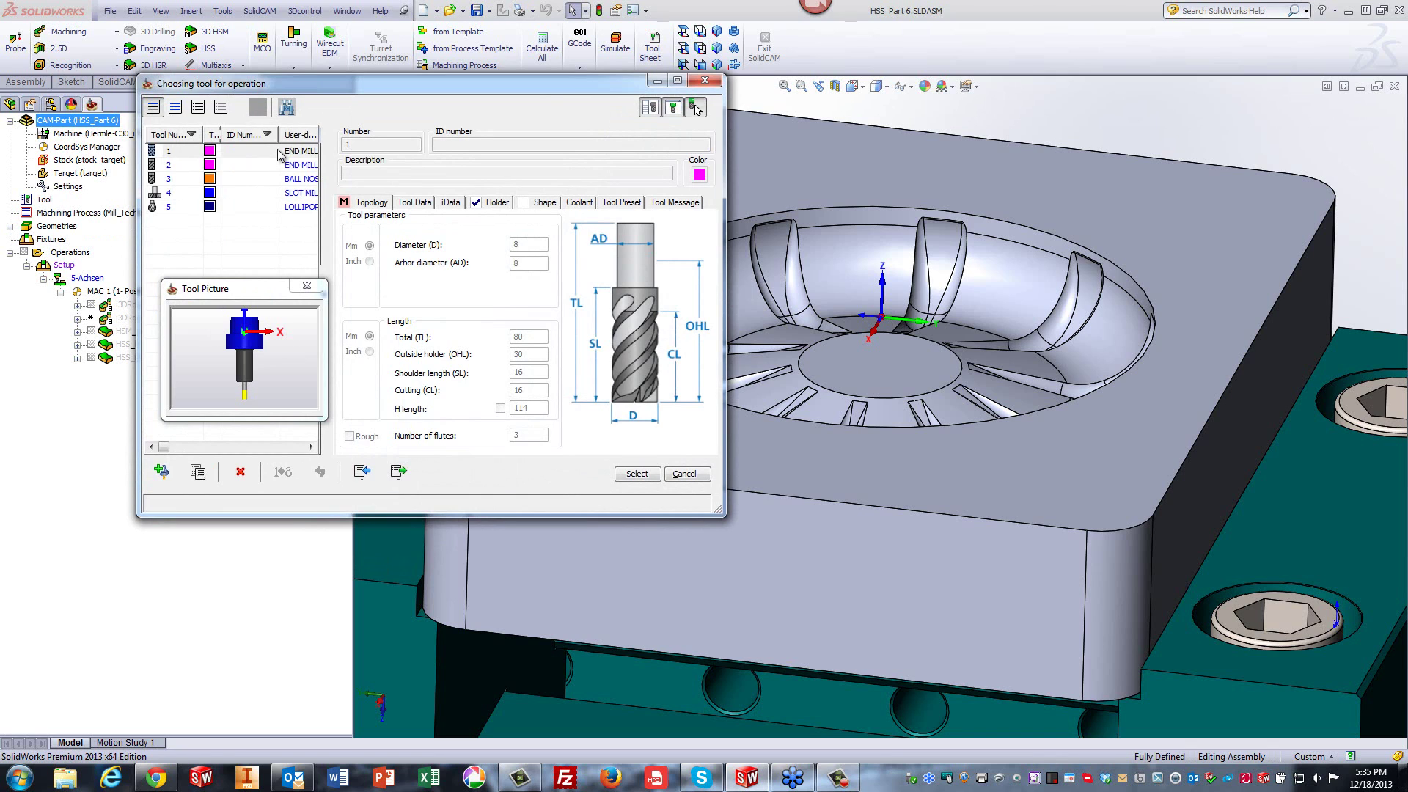
left_click(638, 475)
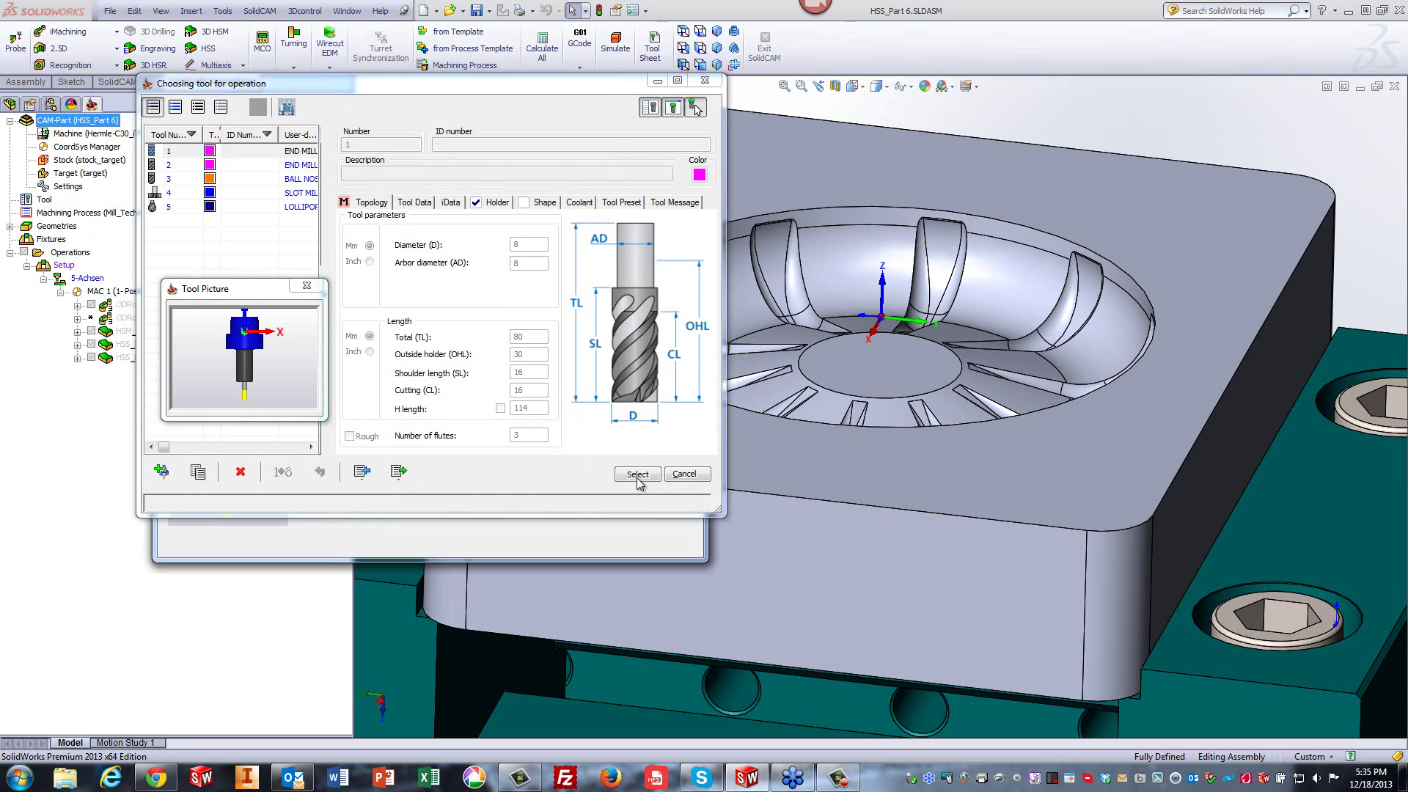
Review the iMachining operation's levels, technology wizard and technology settings, and save and calculate it.
left_click(215, 229)
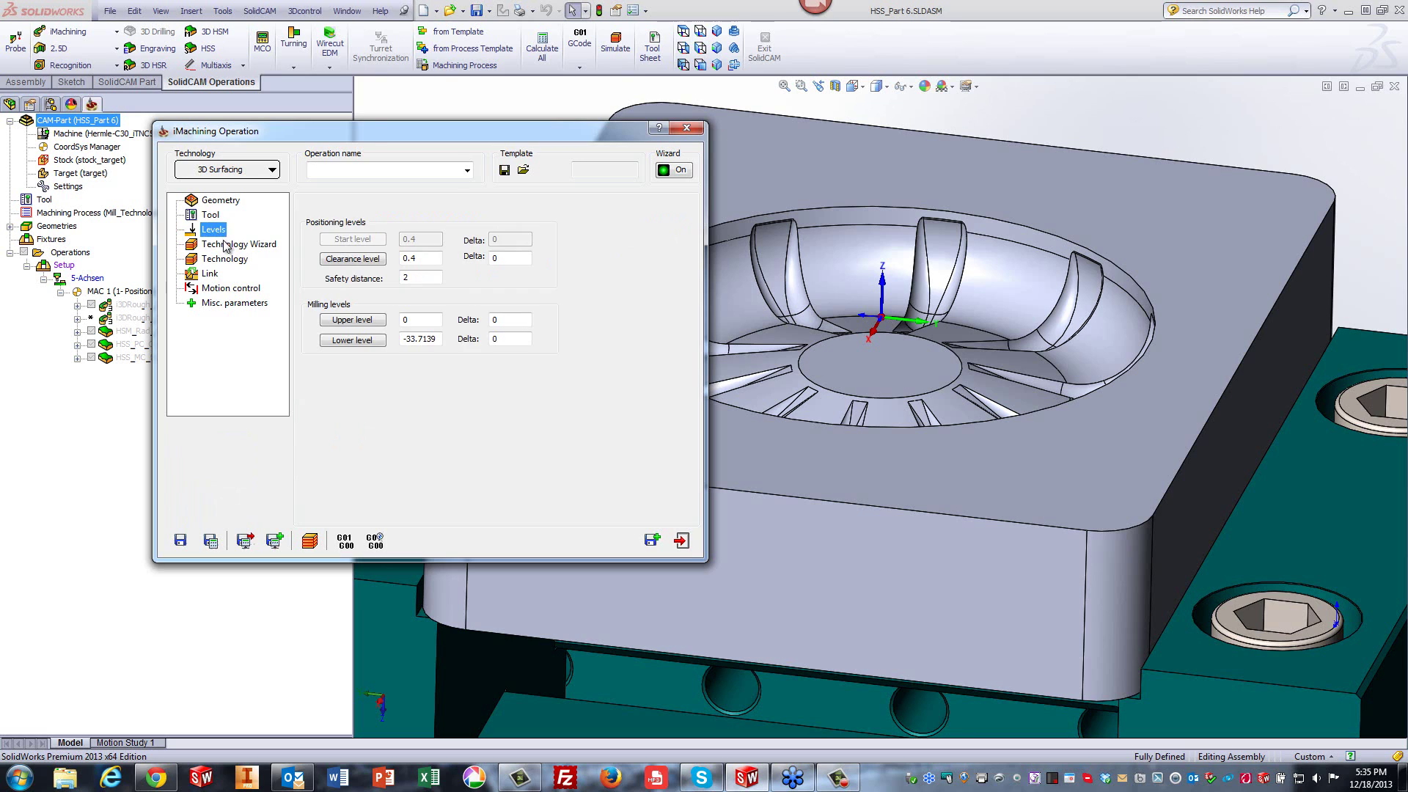
left_click(225, 245)
left_click(226, 261)
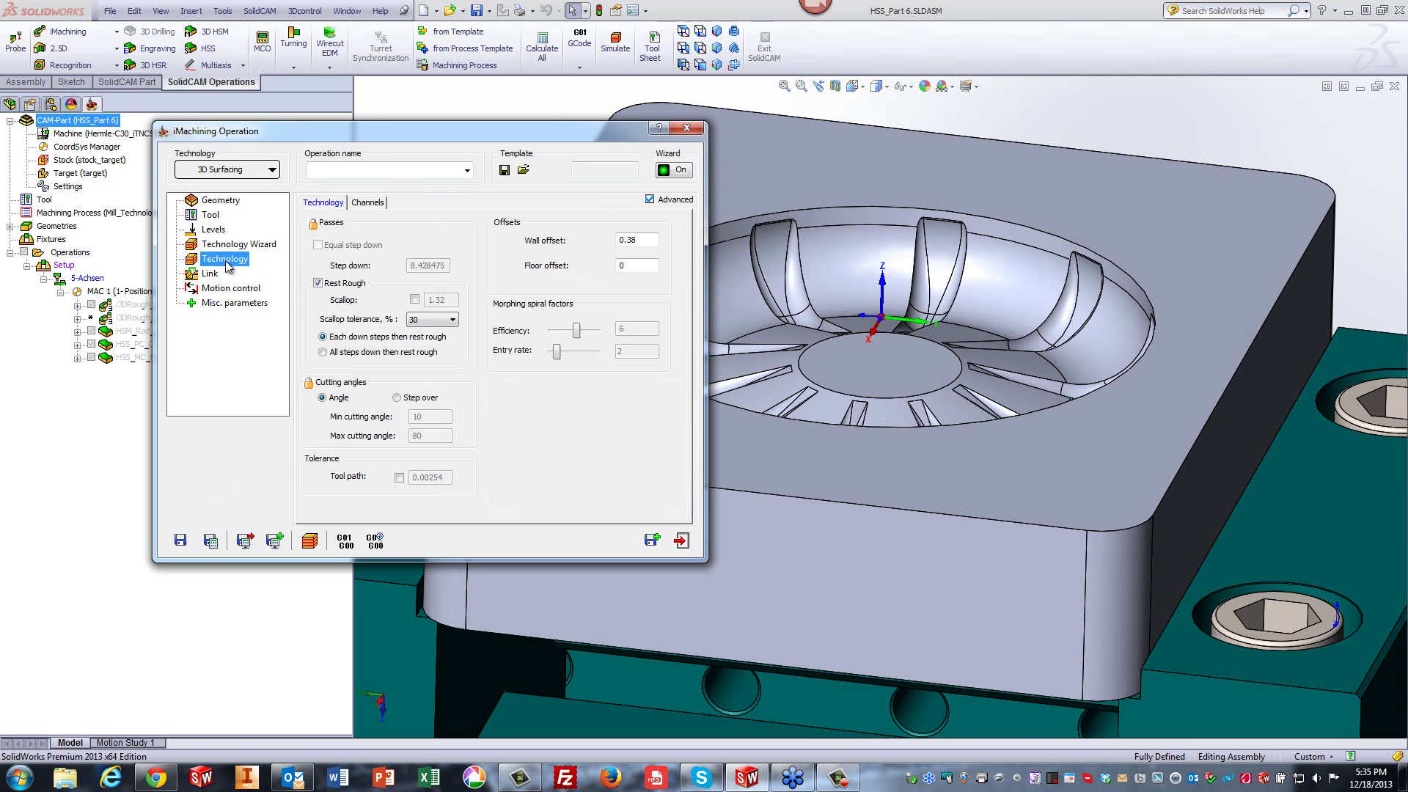
left_click(213, 544)
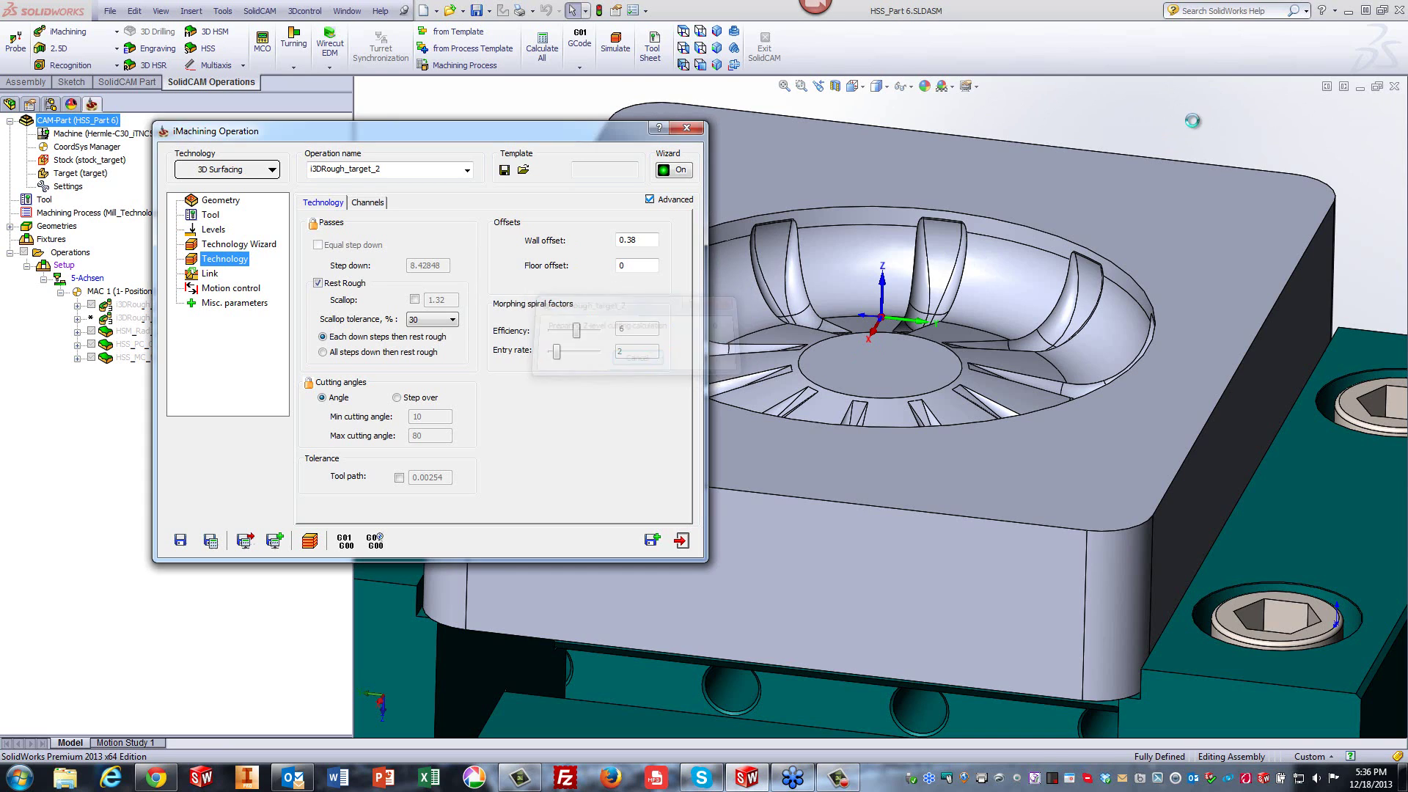
Run the SolidVerify simulation of the new iMachining roughing operation with the stock displayed as a solid shaded body.
left_click(310, 541)
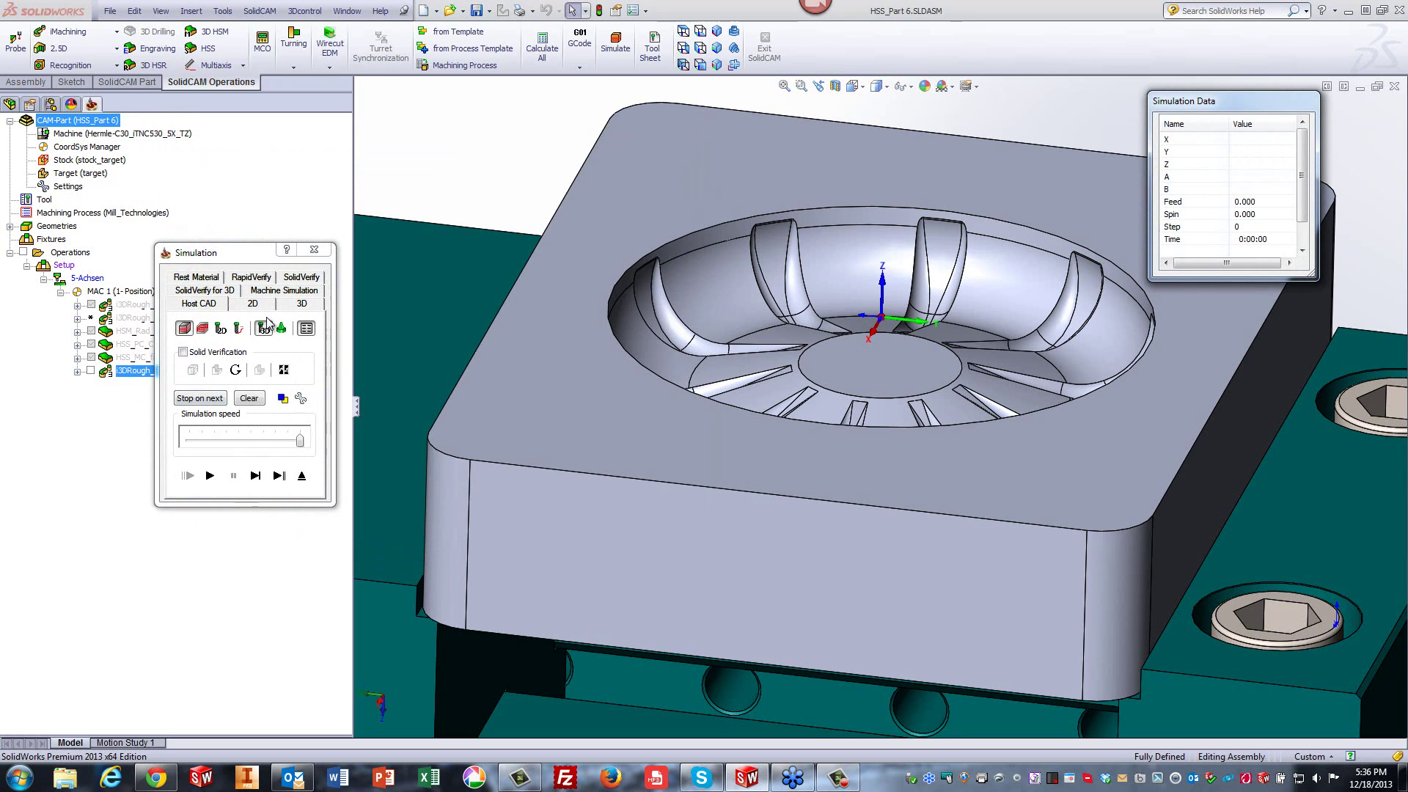
left_click(293, 278)
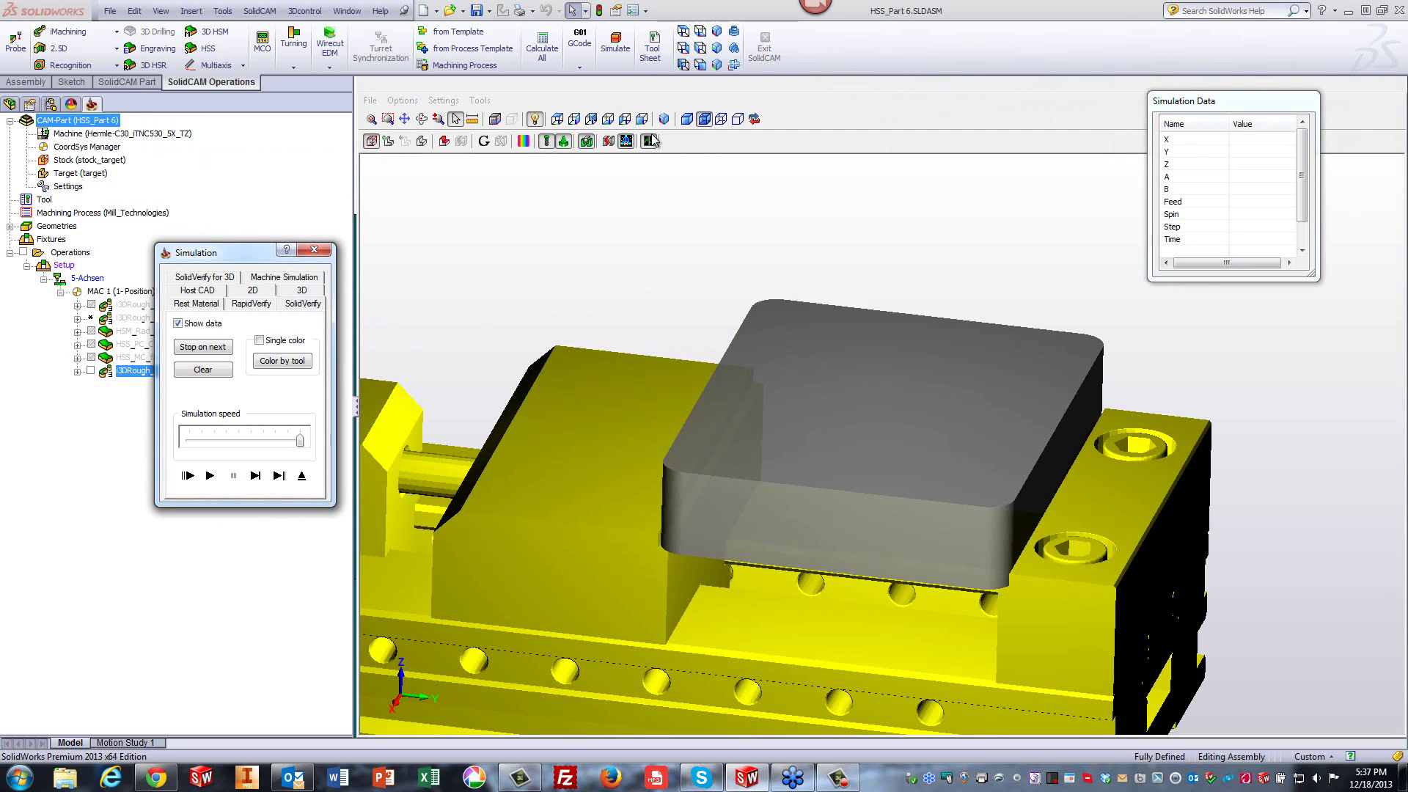
left_click(687, 119)
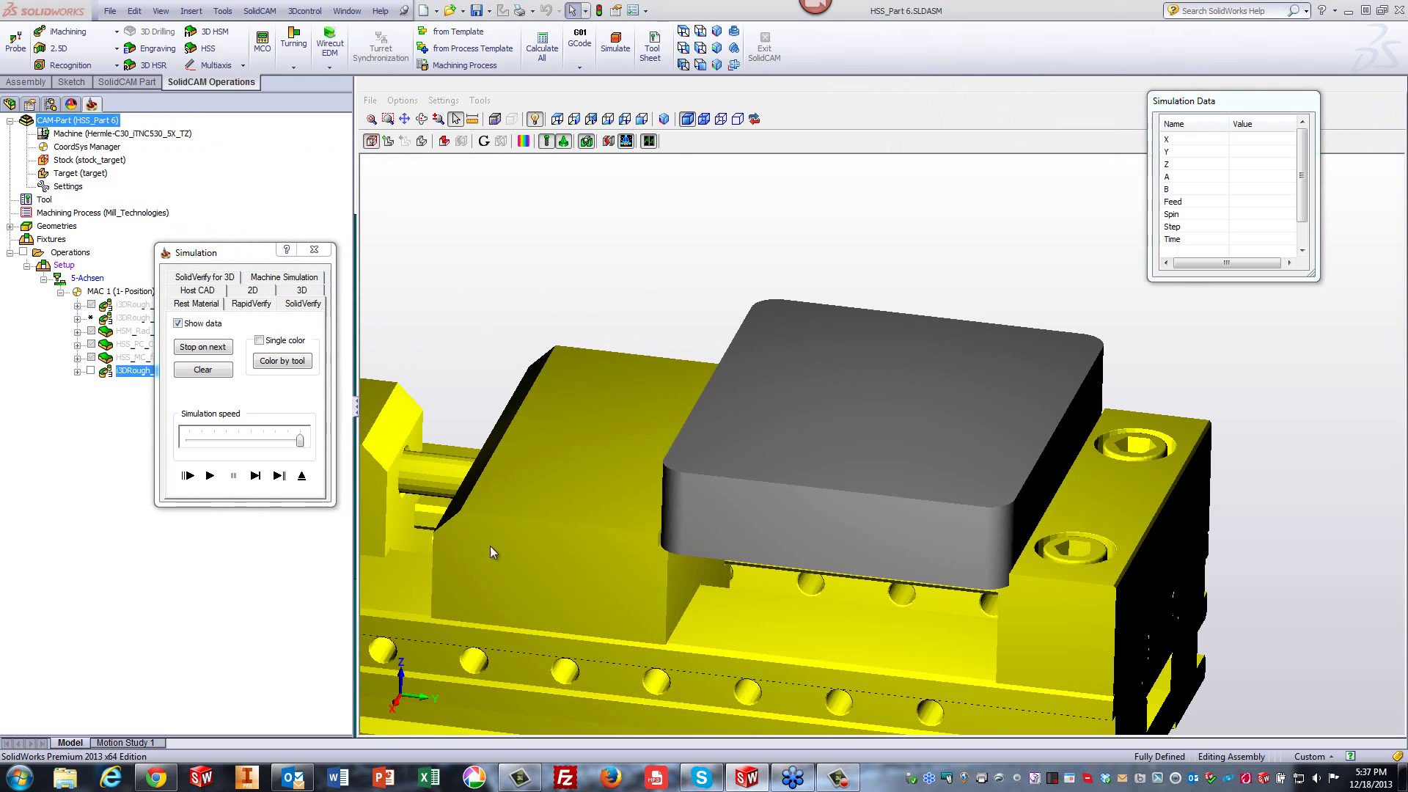
left_click(210, 475)
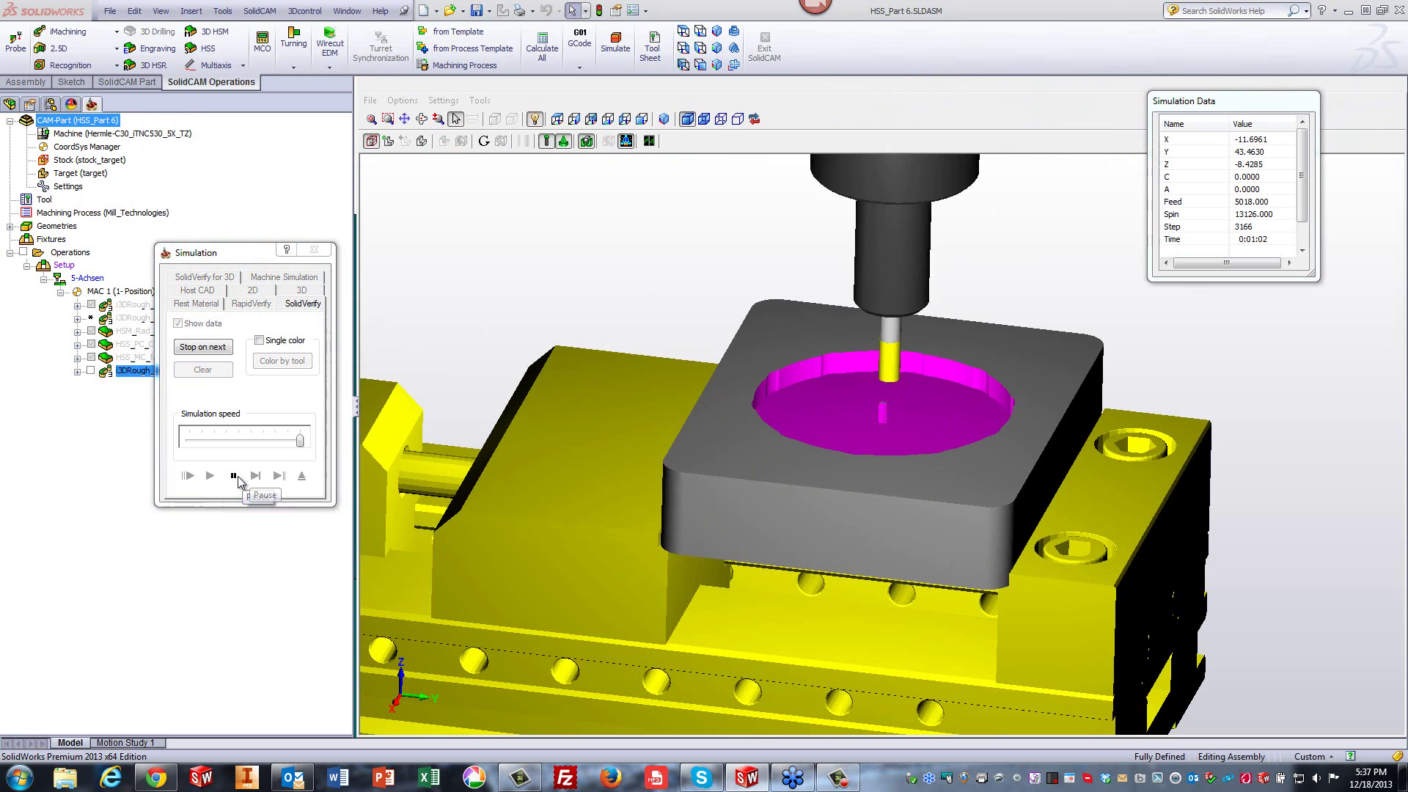
Finish the SolidVerify simulation of the 8 mm roughing without further crash checking, examine the cut cavity, and exit the simulation.
left_click(798, 353)
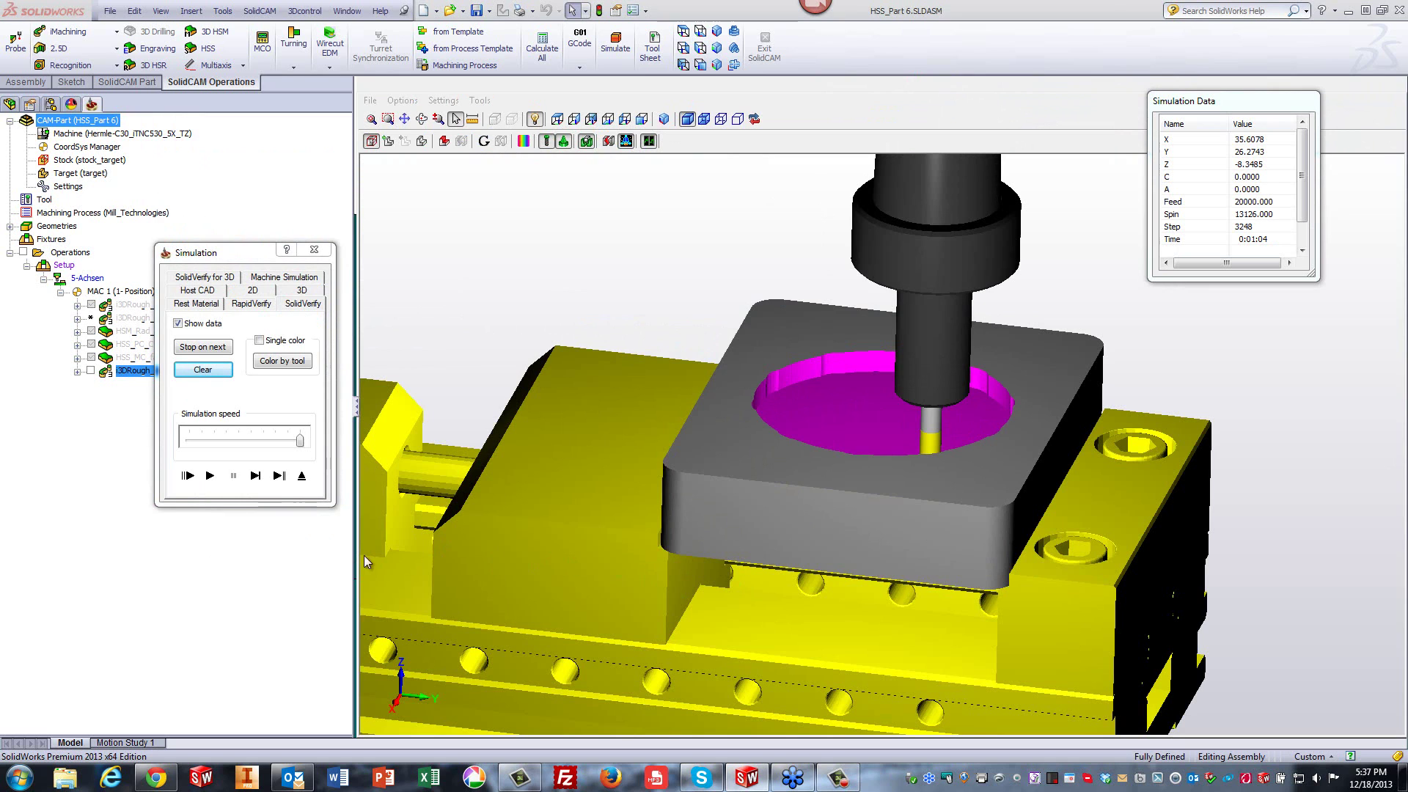
left_click(210, 475)
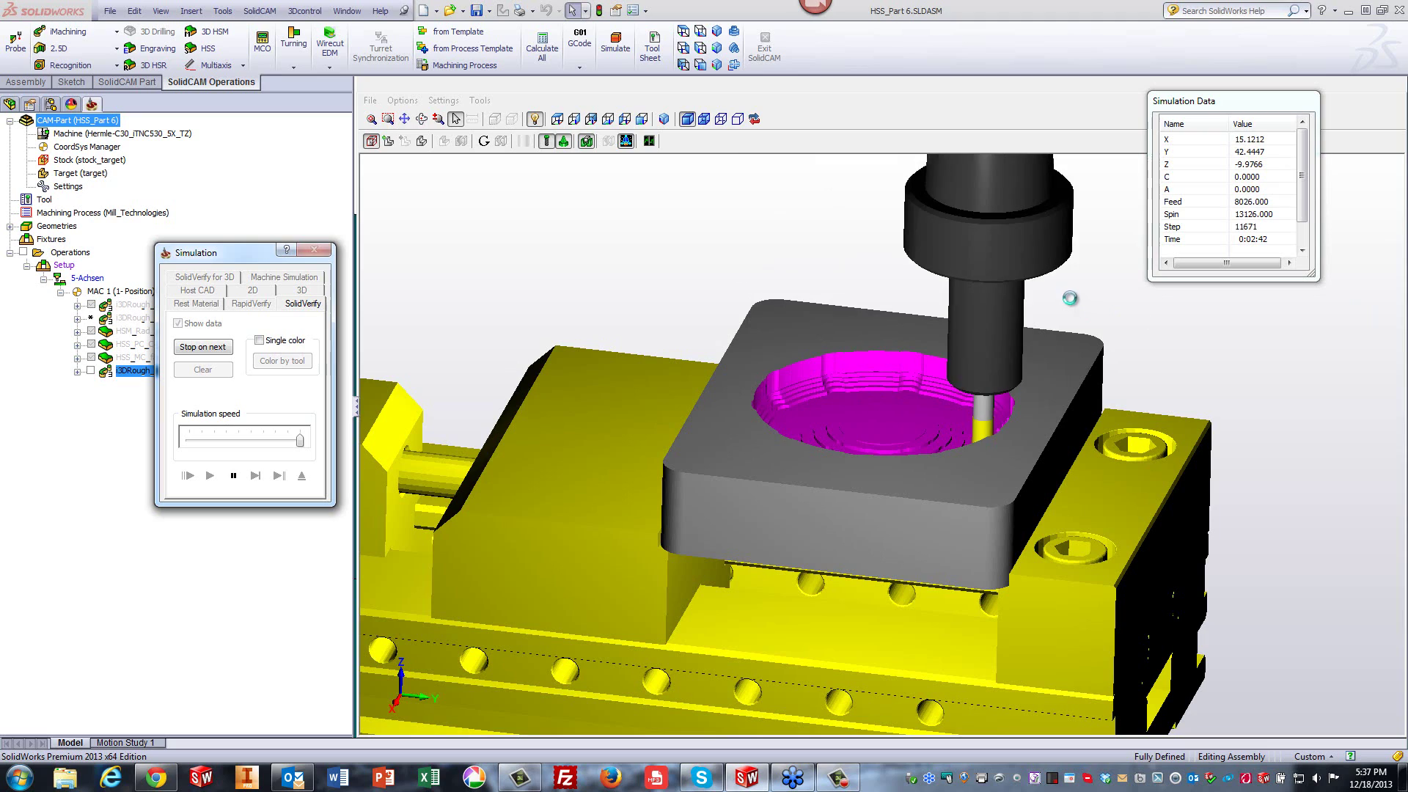
scroll(1081, 335, "up", 5)
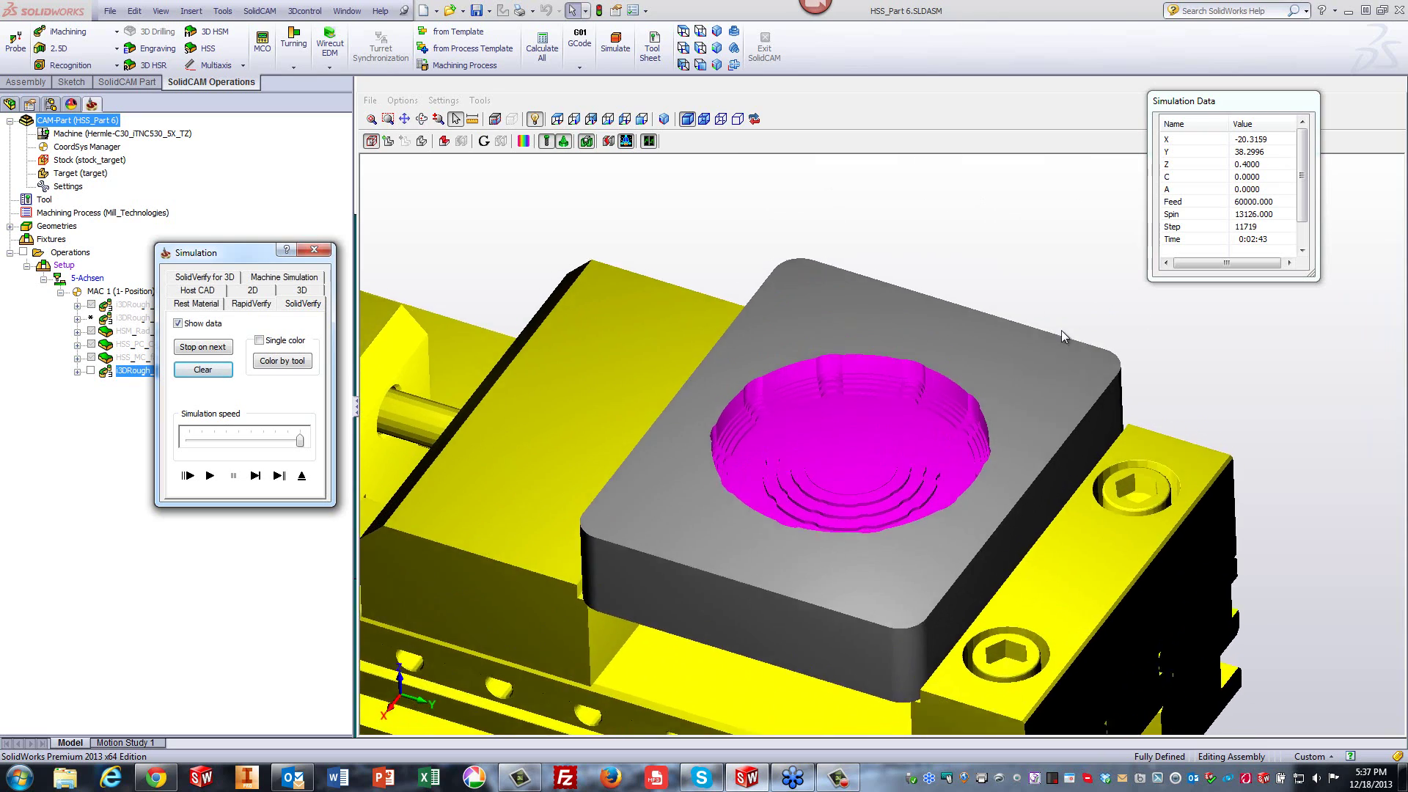
scroll(918, 389, "up", 4)
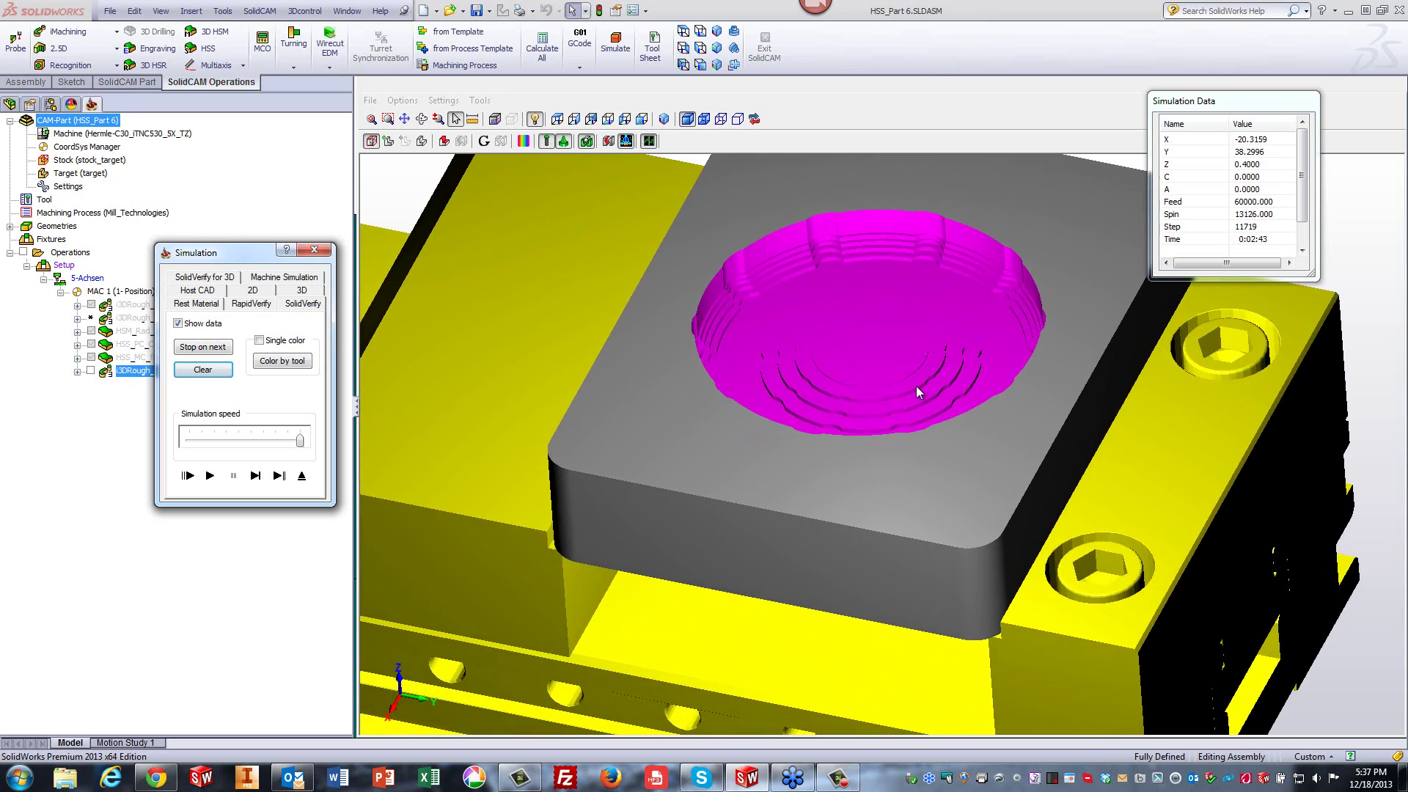
scroll(912, 384, "down", 1)
middle_click_drag(912, 384, 780, 411)
left_click(301, 475)
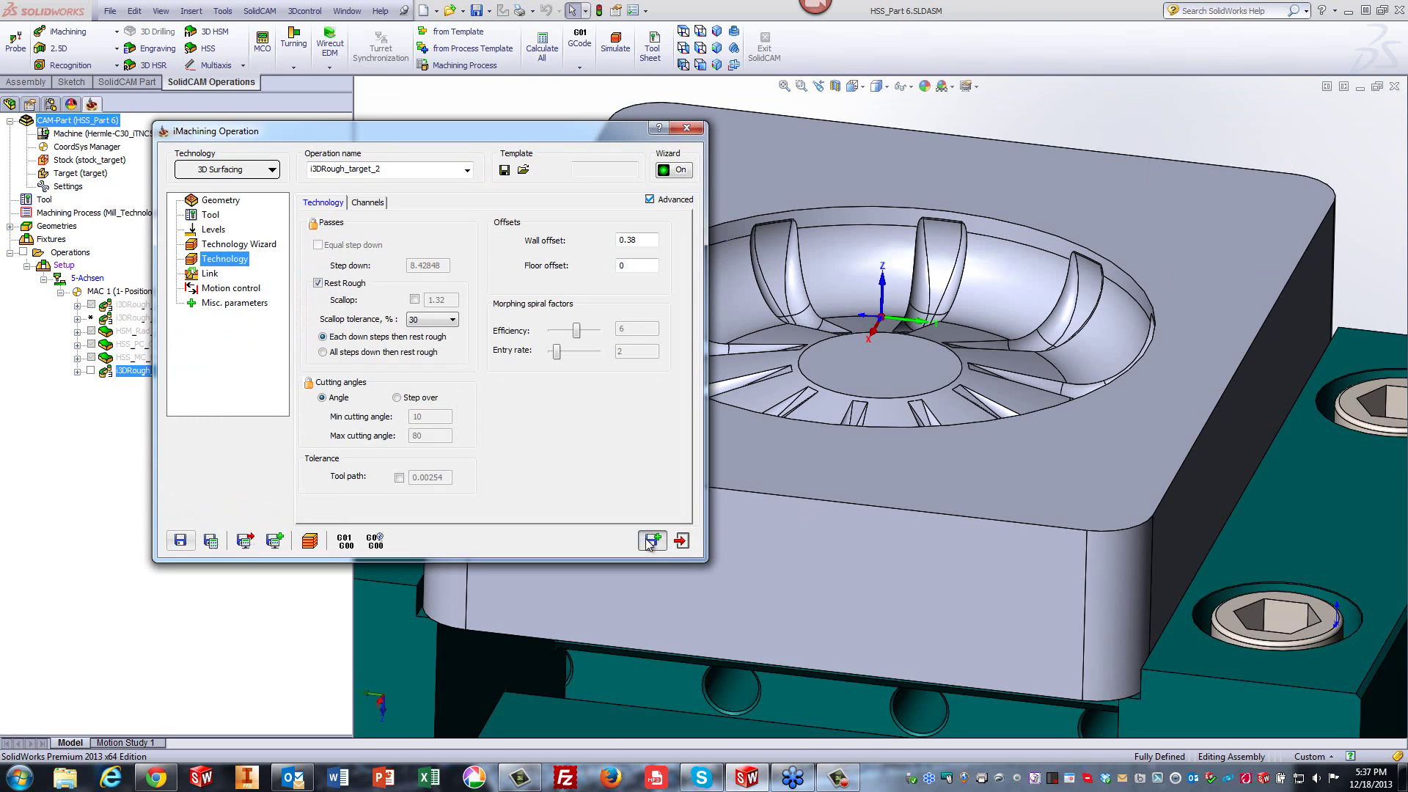
Duplicate the iMachining operation, change its tool to tool 2, the 4 mm end mill, and save and calculate it.
left_click(650, 541)
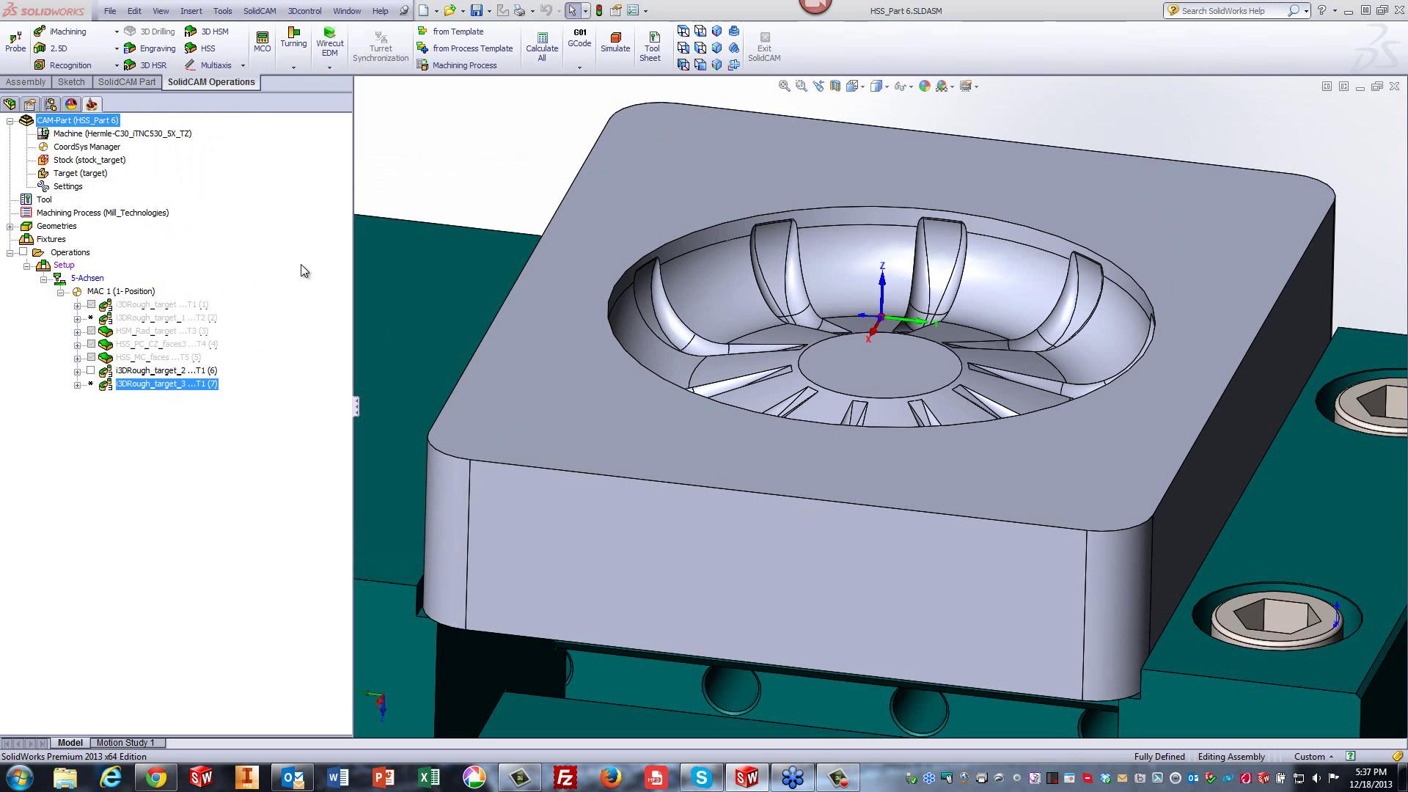
left_click(223, 216)
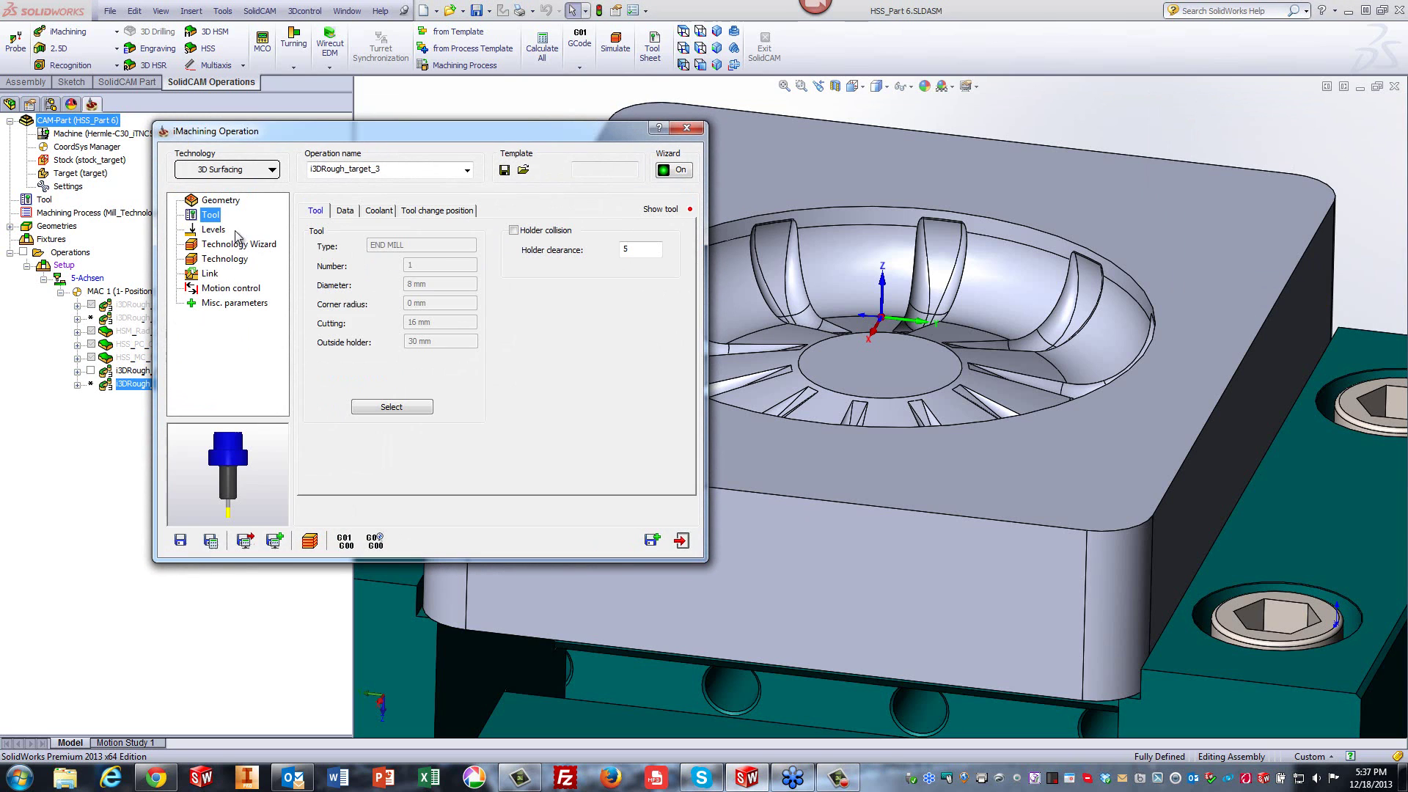
left_click(415, 405)
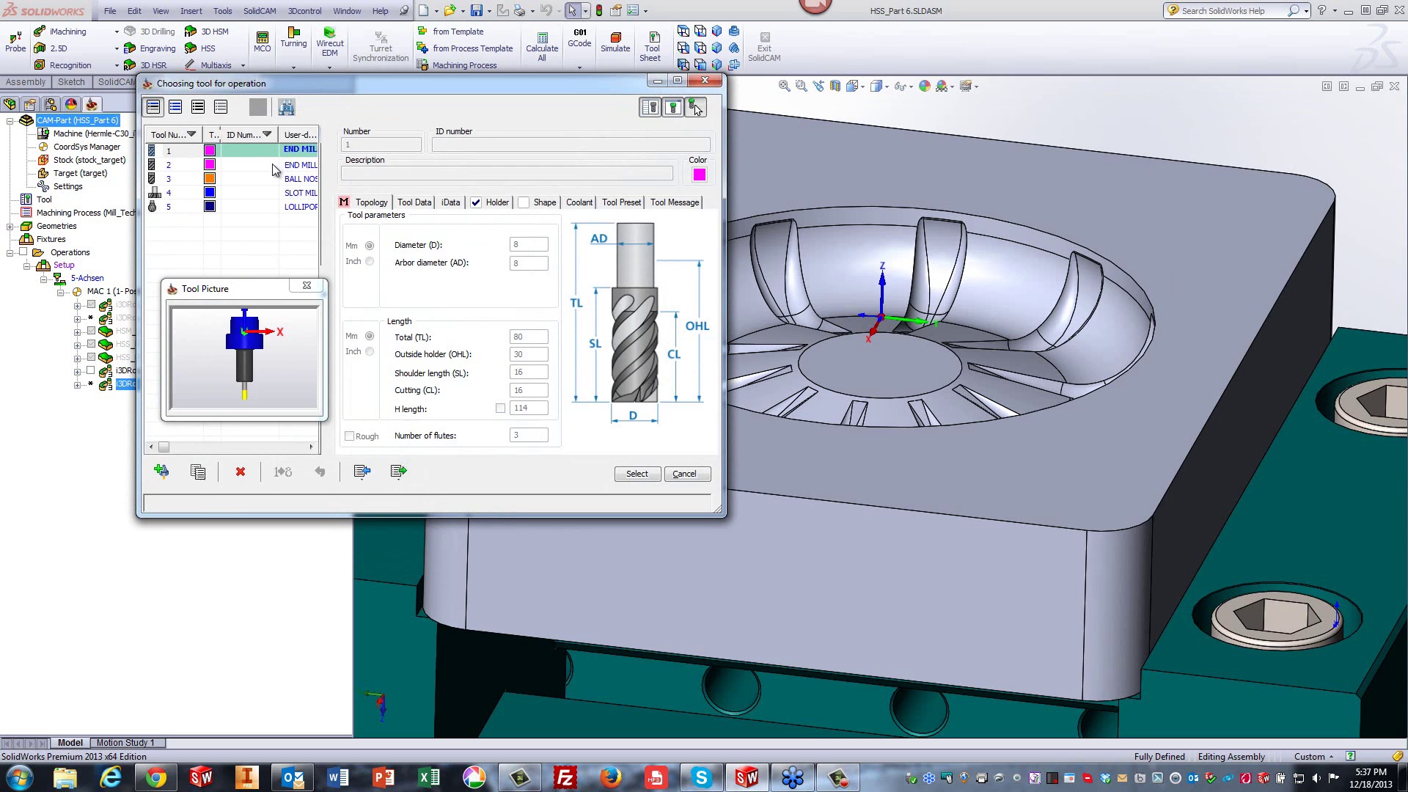
left_click(278, 165)
left_click(636, 473)
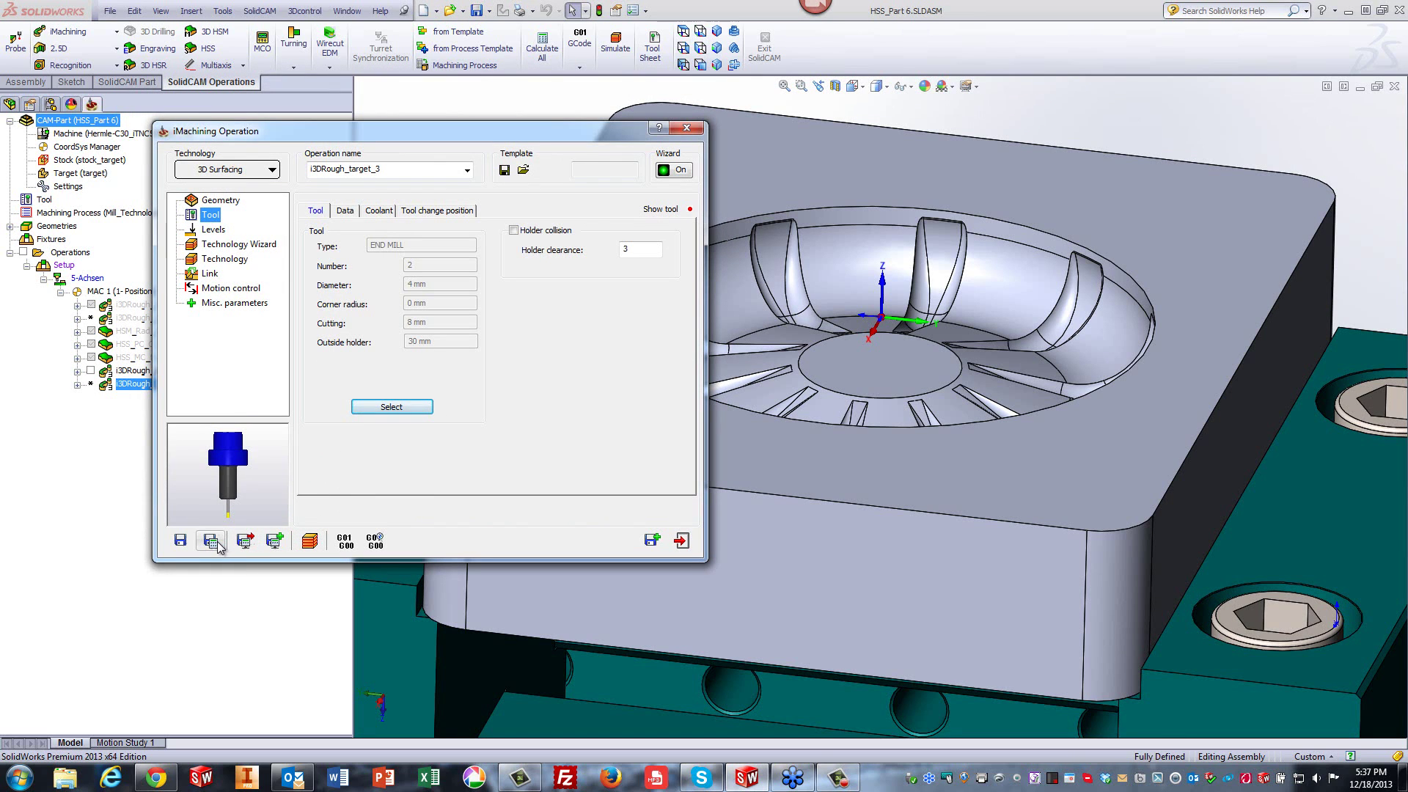
left_click(220, 543)
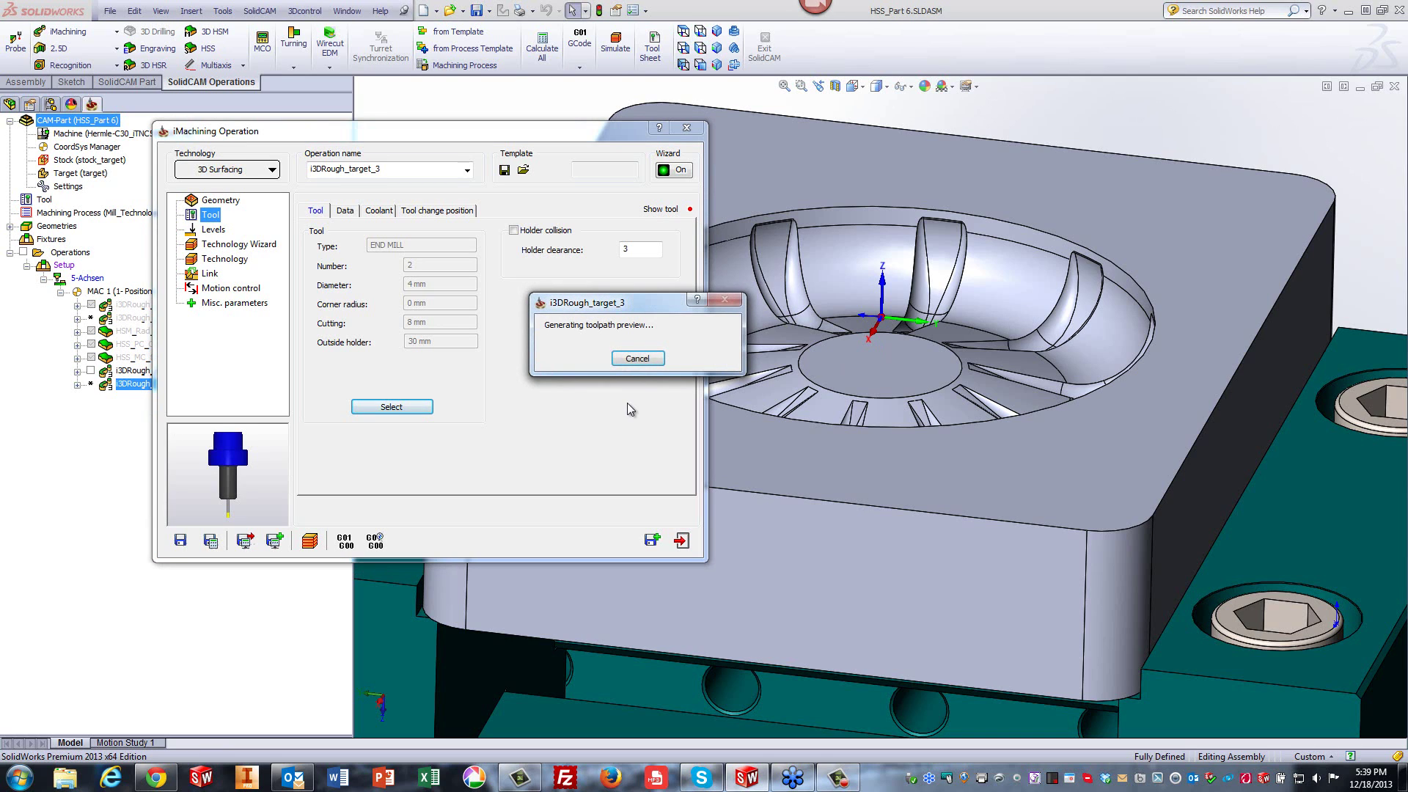
Play the Host CAD toolpath simulation of the 4 mm iMachining operation.
left_click(309, 540)
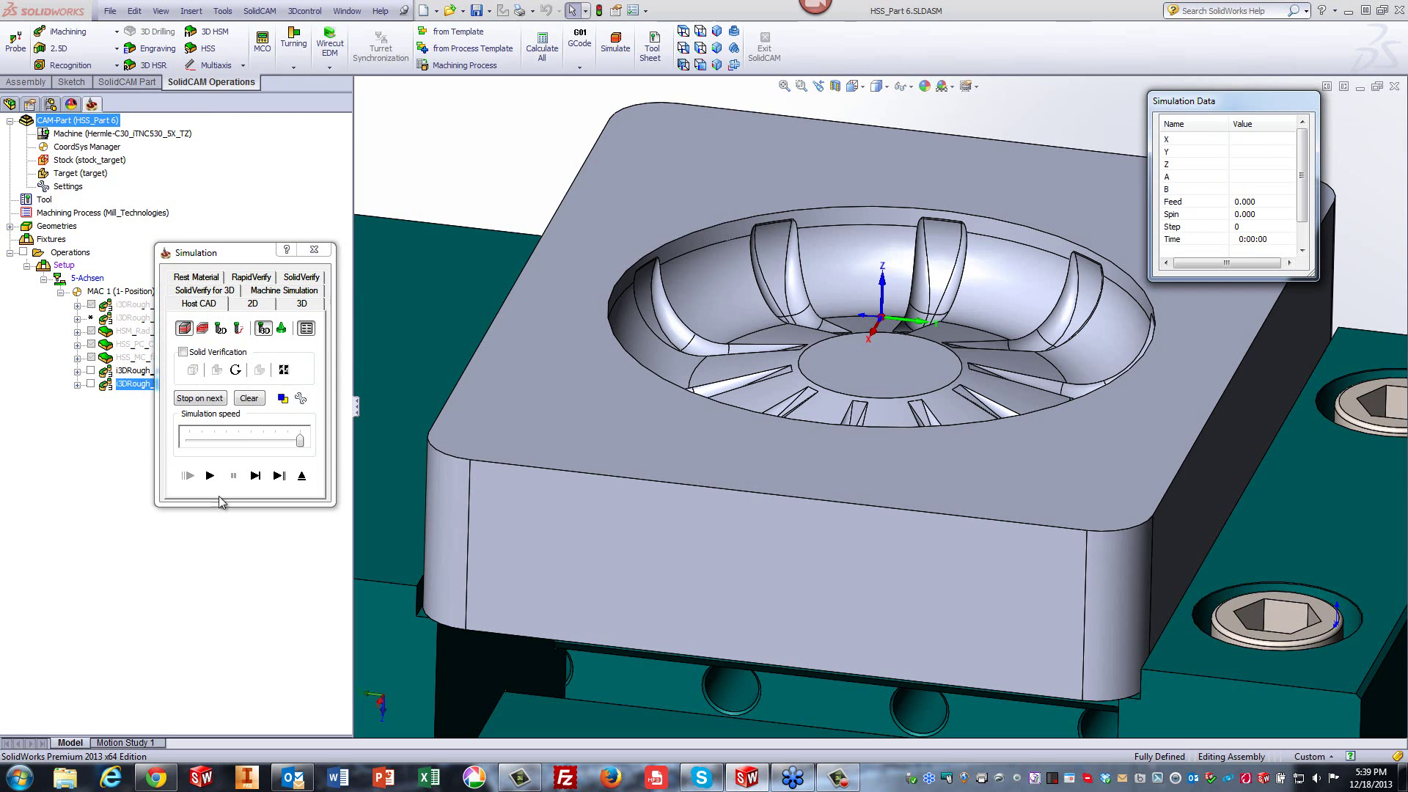
left_click(210, 476)
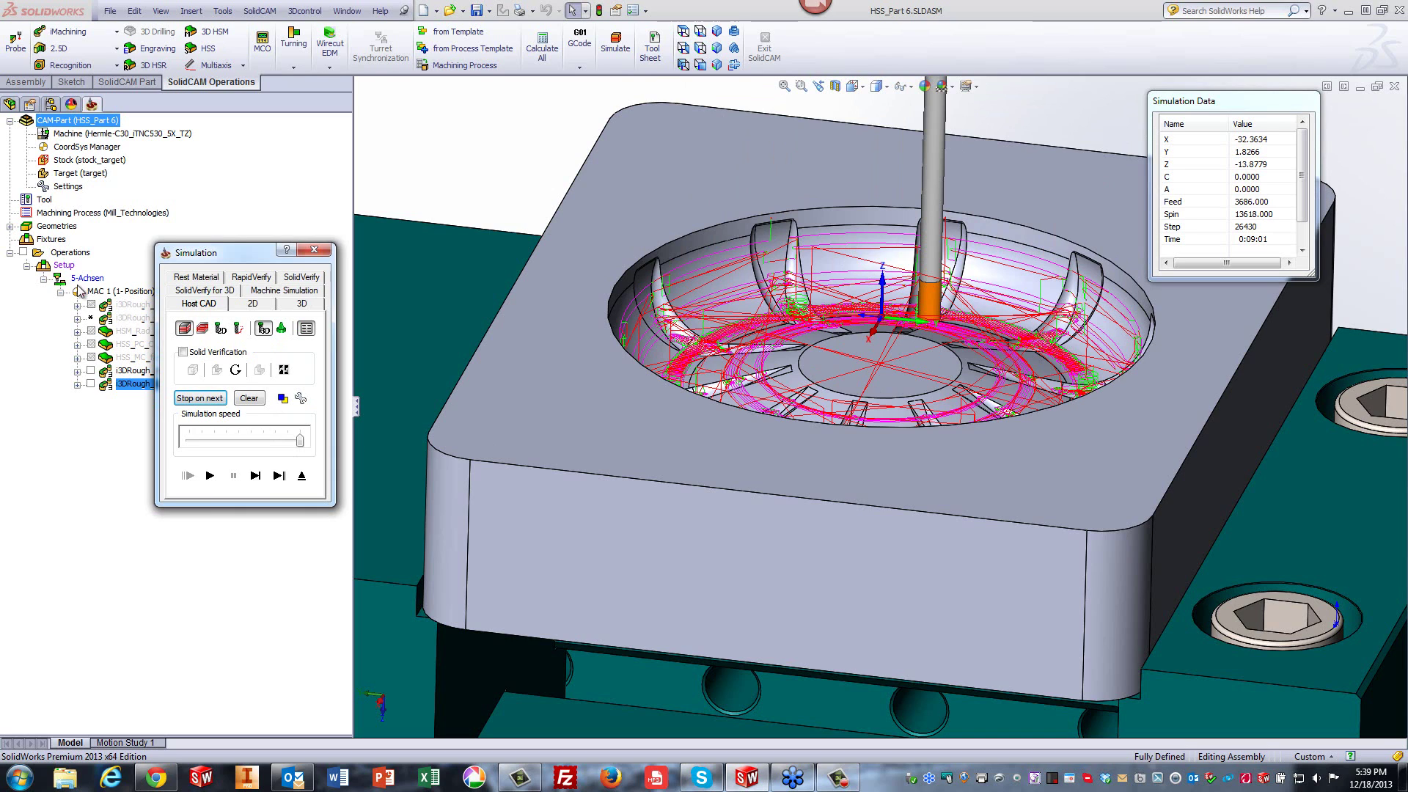
Run the SolidVerify simulation for the whole operations group, declining further crash checking.
left_click(71, 252)
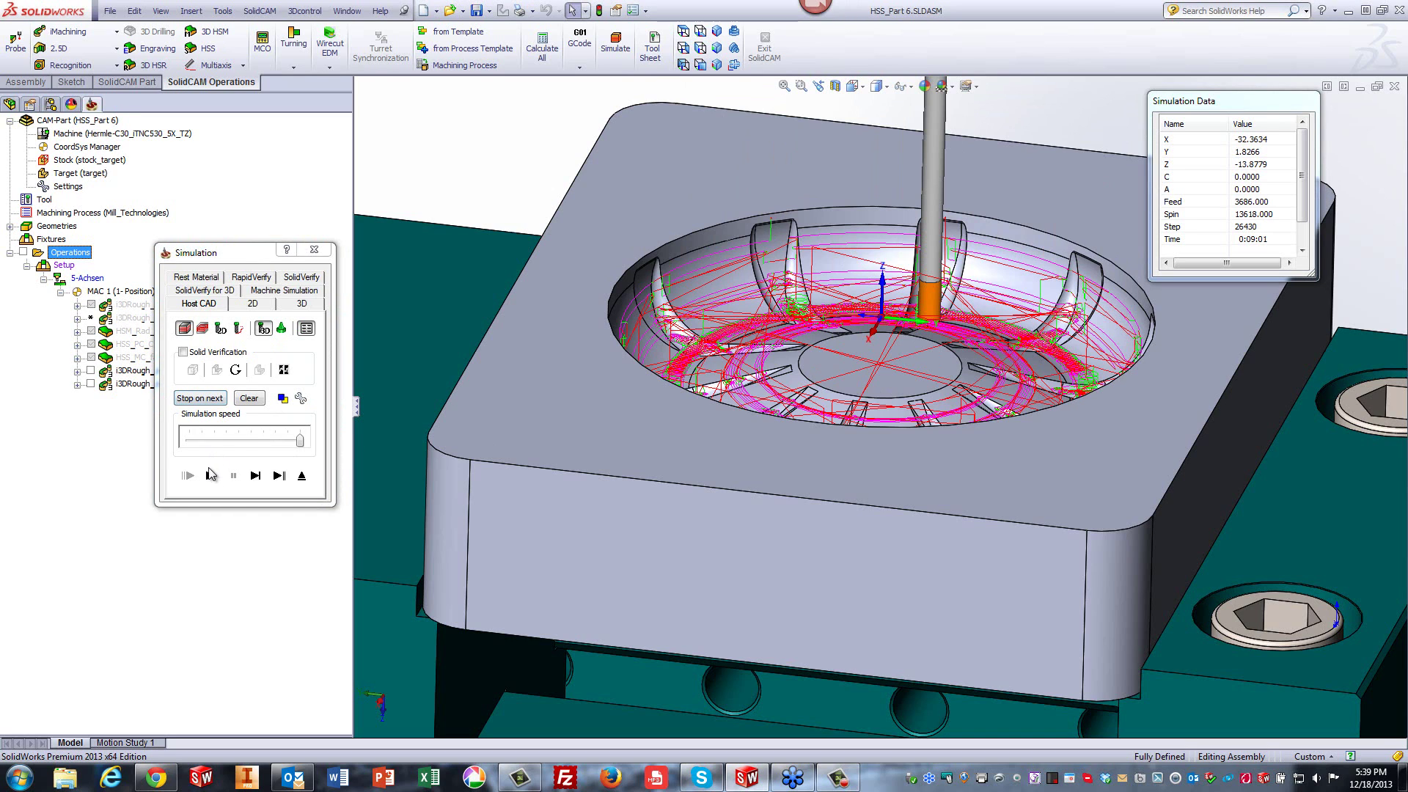
left_click(209, 476)
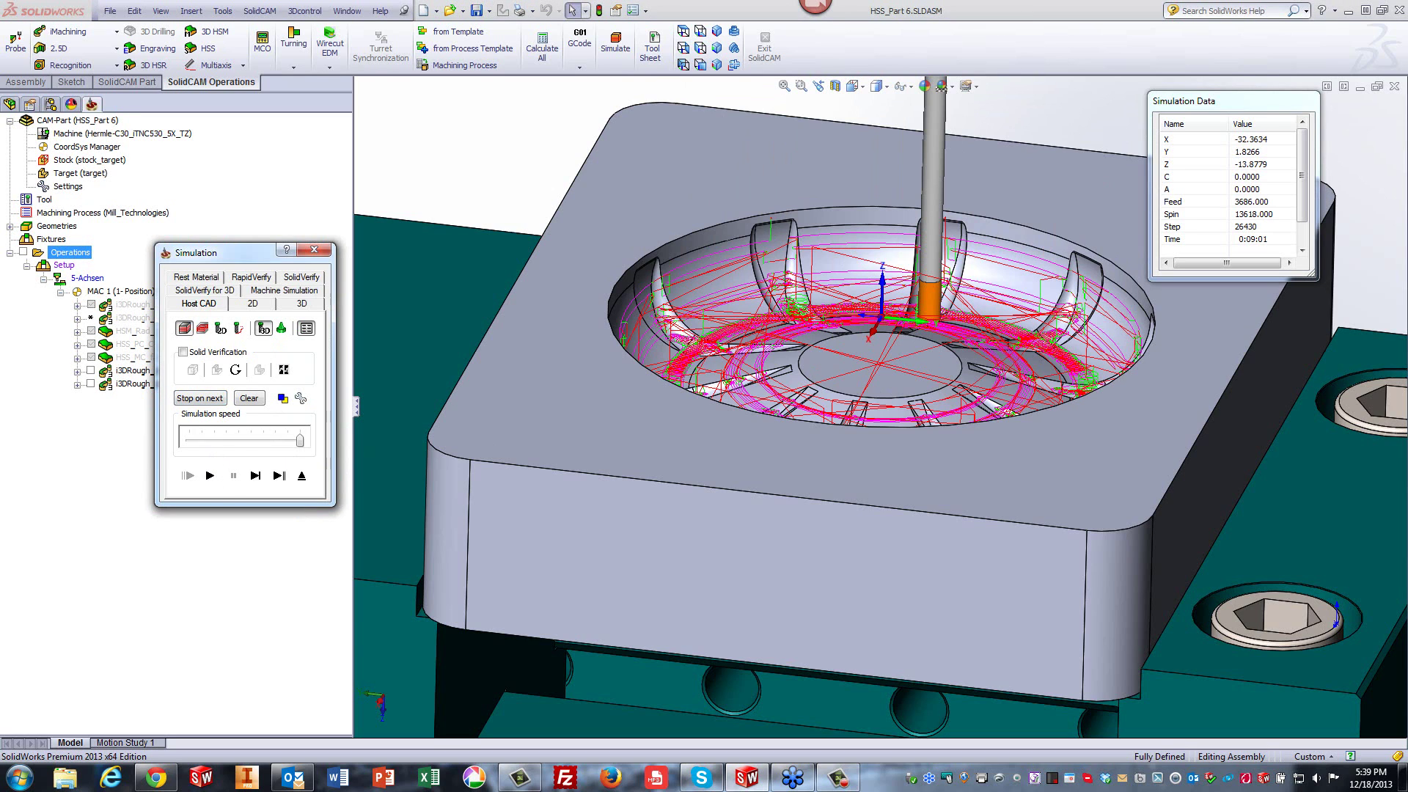
left_click(300, 277)
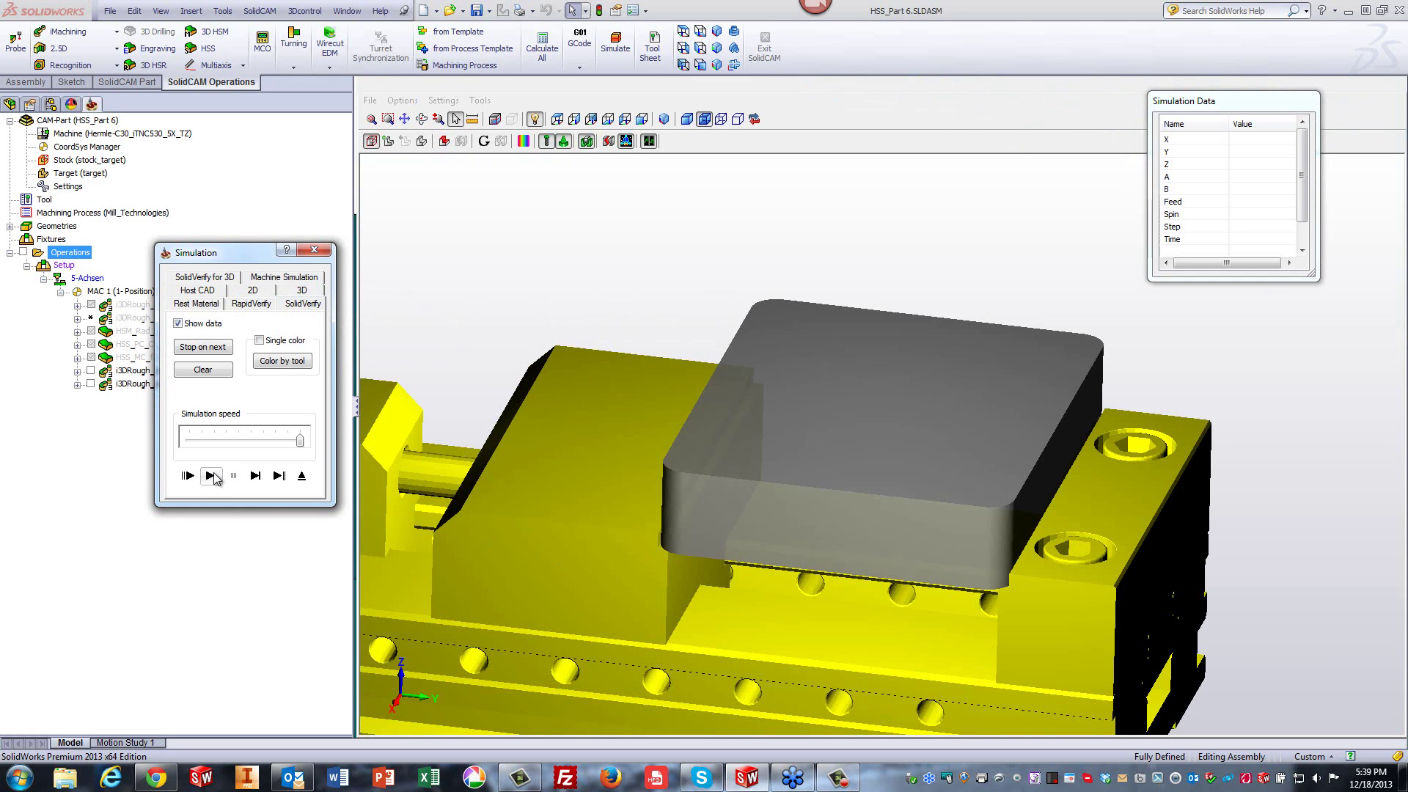
left_click(210, 478)
left_click(211, 476)
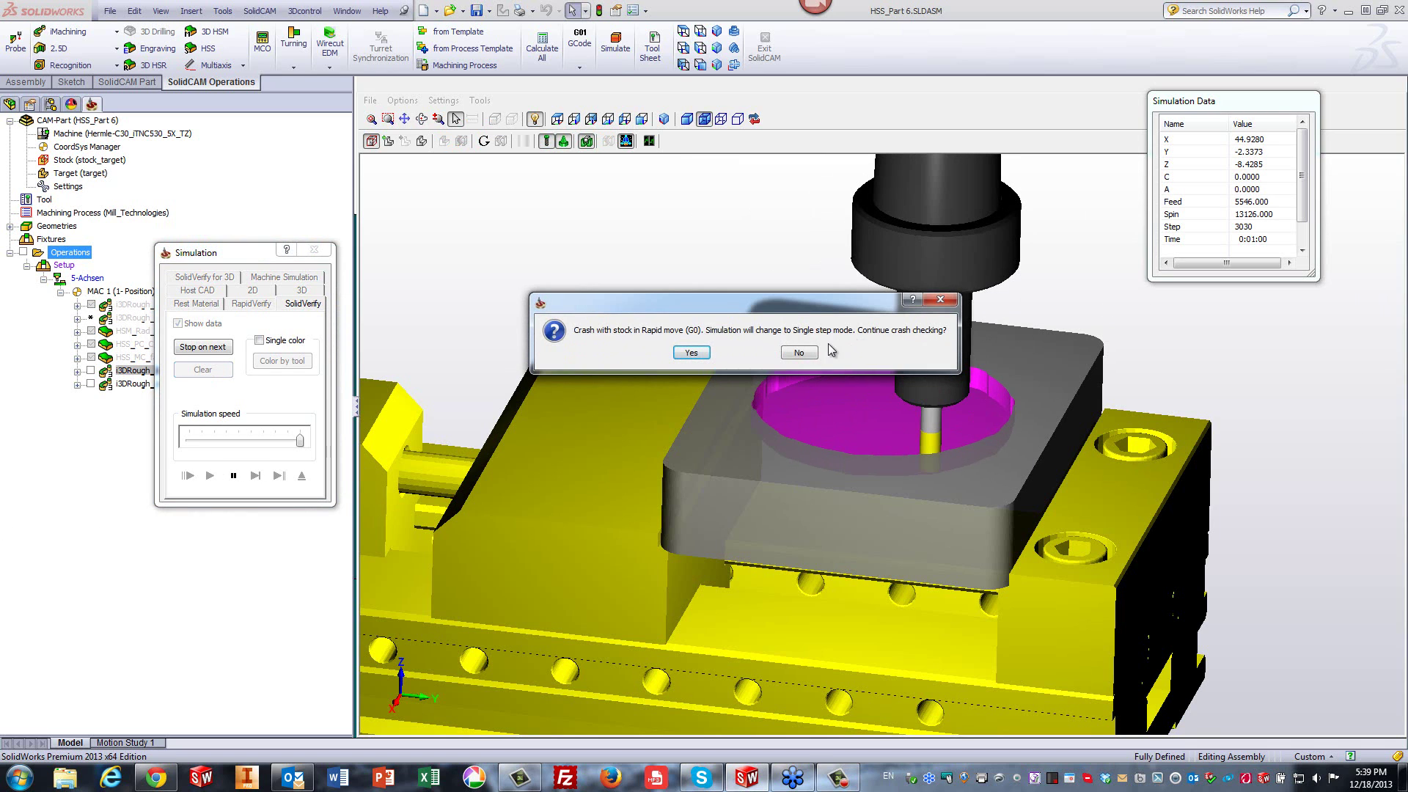
left_click(799, 353)
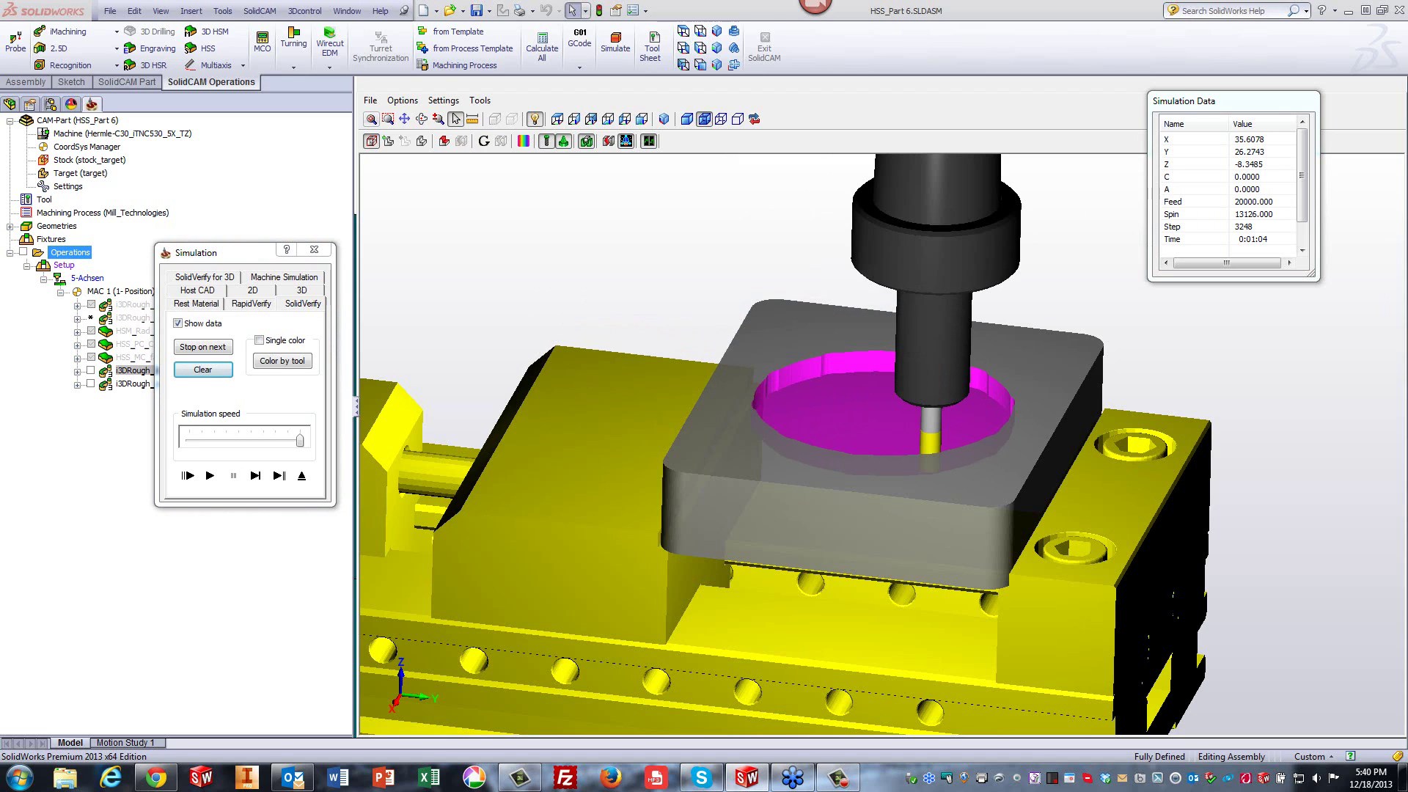
left_click(211, 475)
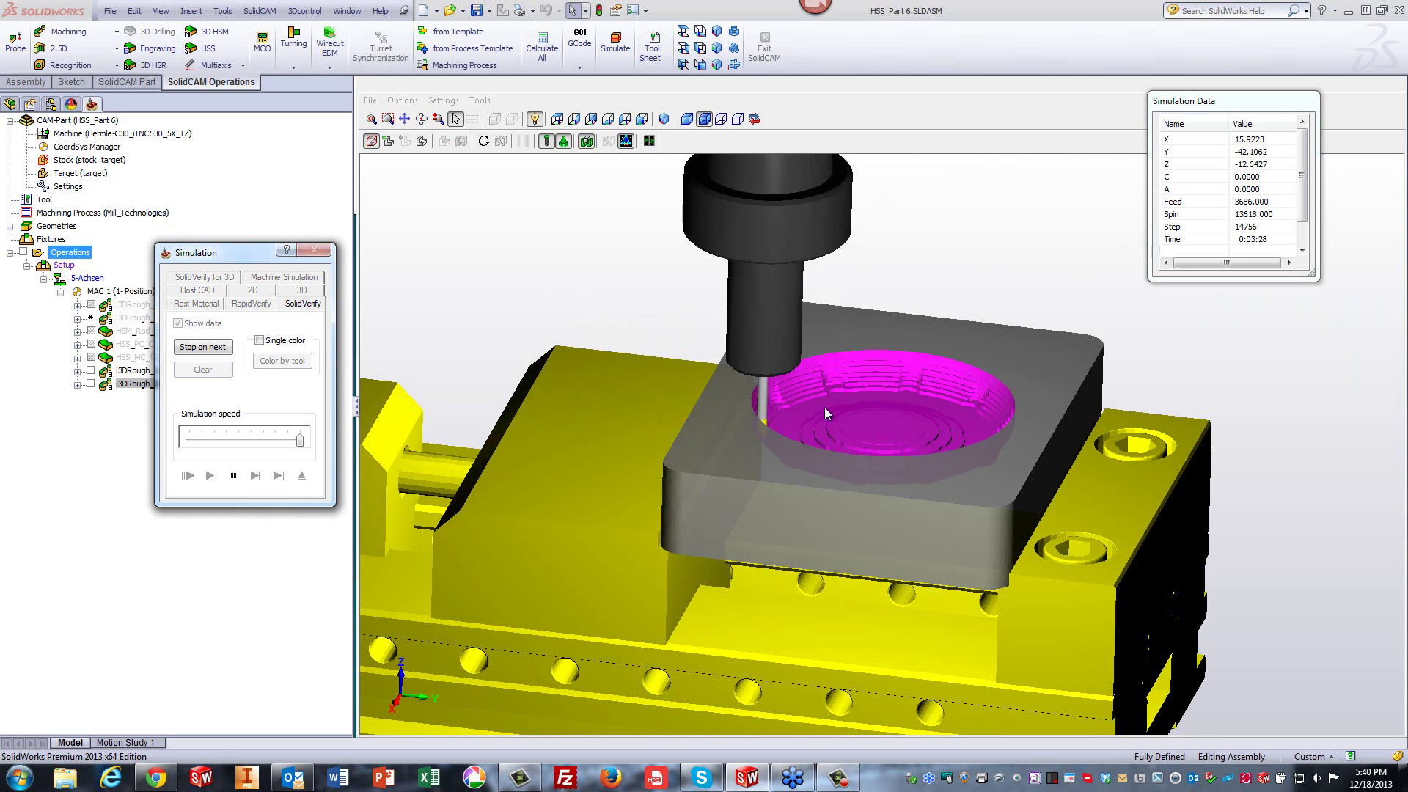
Examine the cavity roughed by both end mills, and close the simulation and the iMachining operation.
scroll(974, 420, "up", 2)
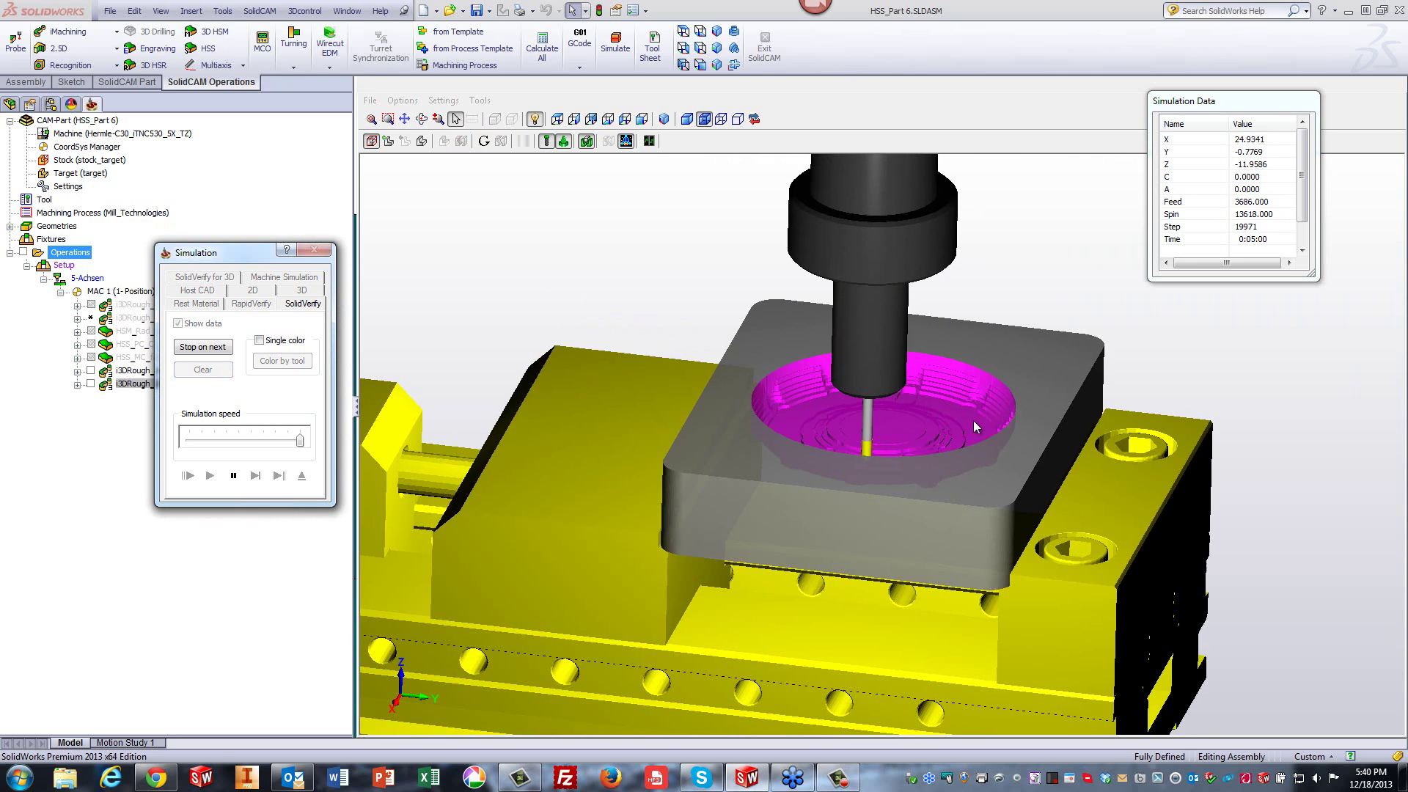
scroll(953, 437, "up", 5)
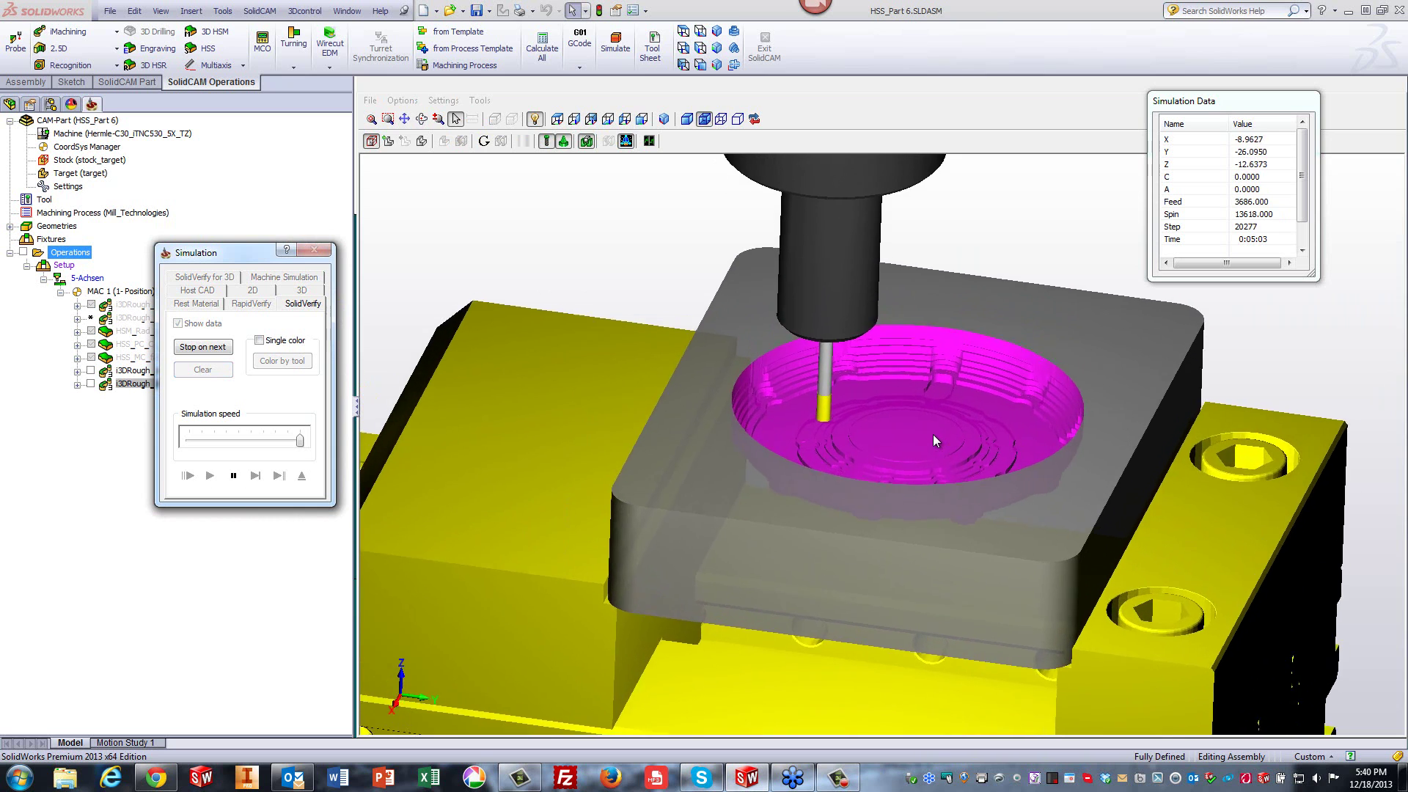
scroll(927, 434, "up", 1)
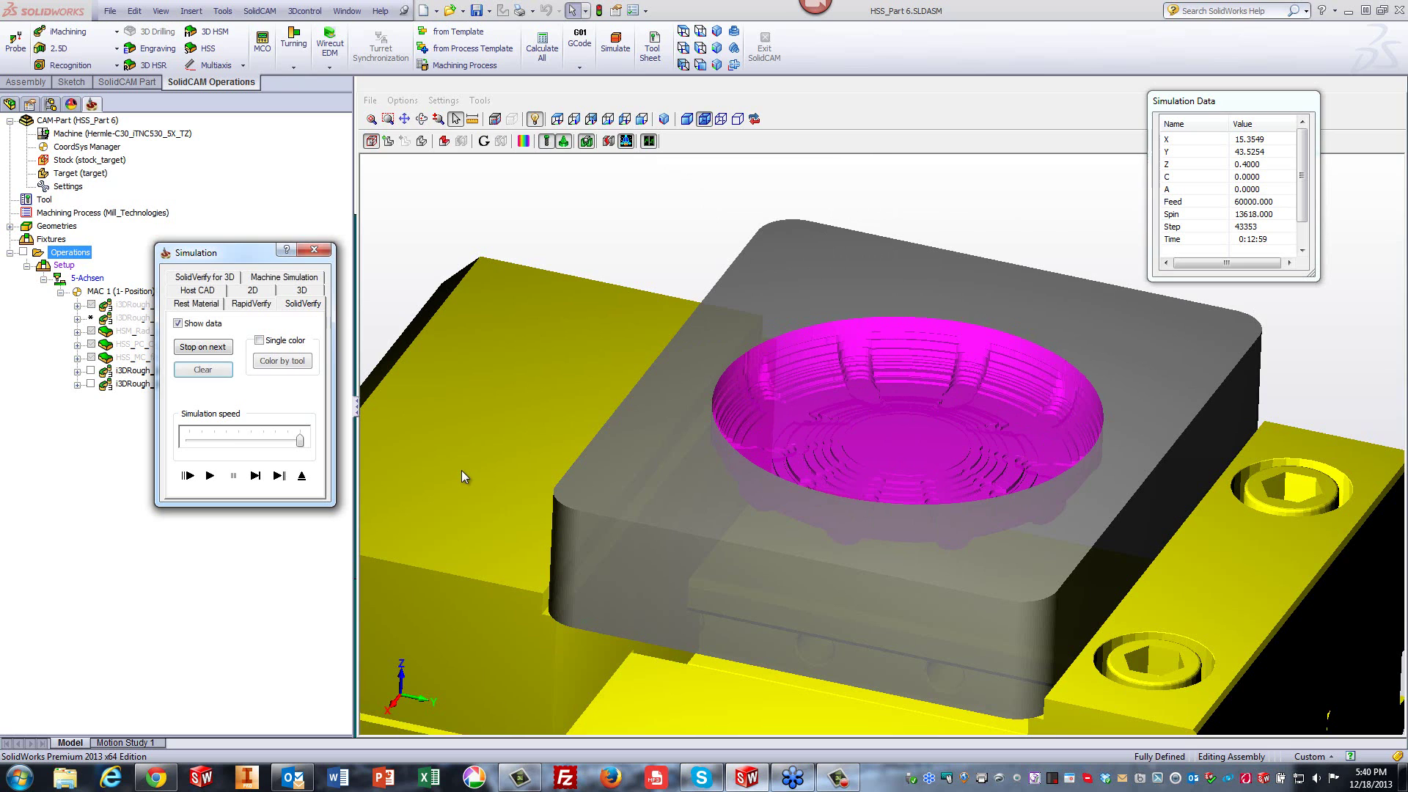
left_click(302, 476)
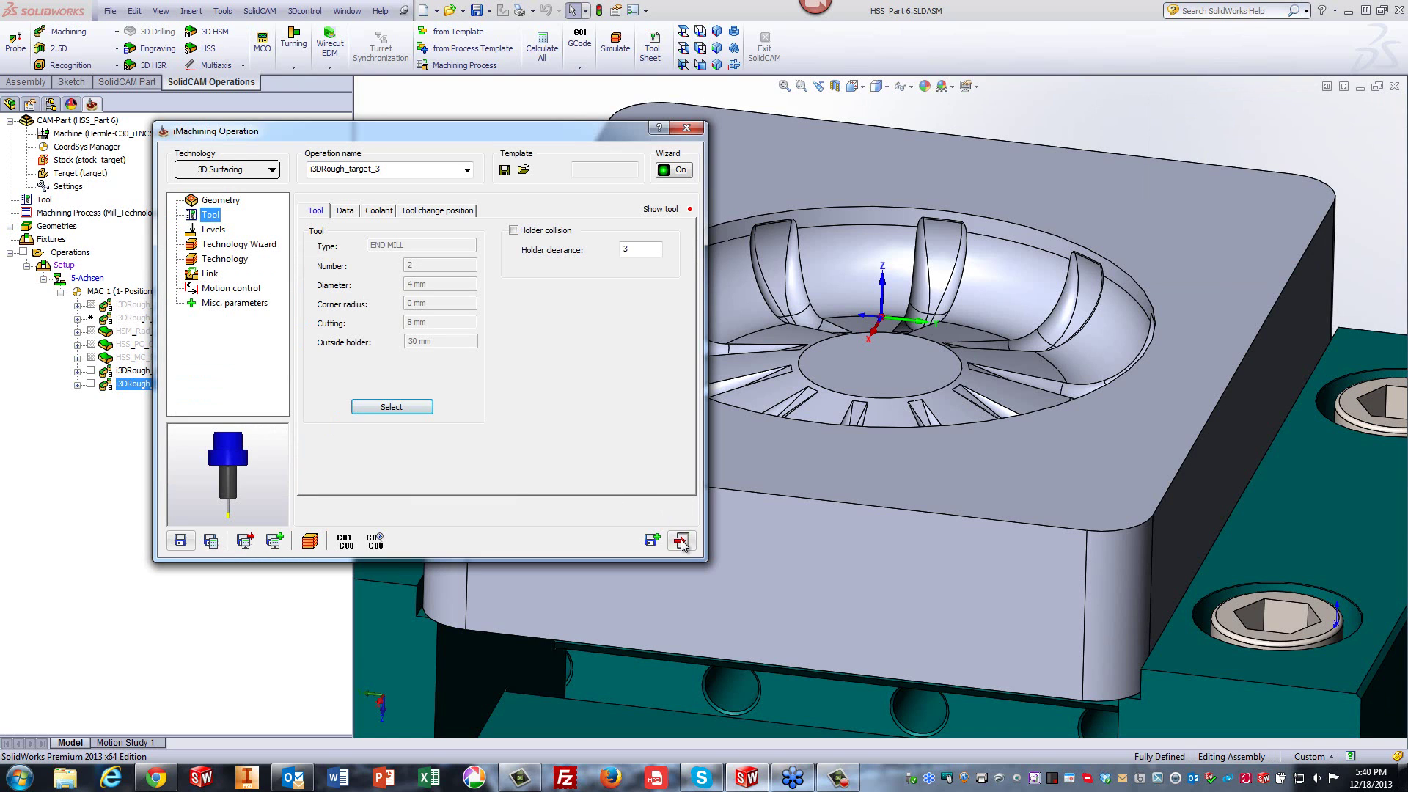
left_click(681, 540)
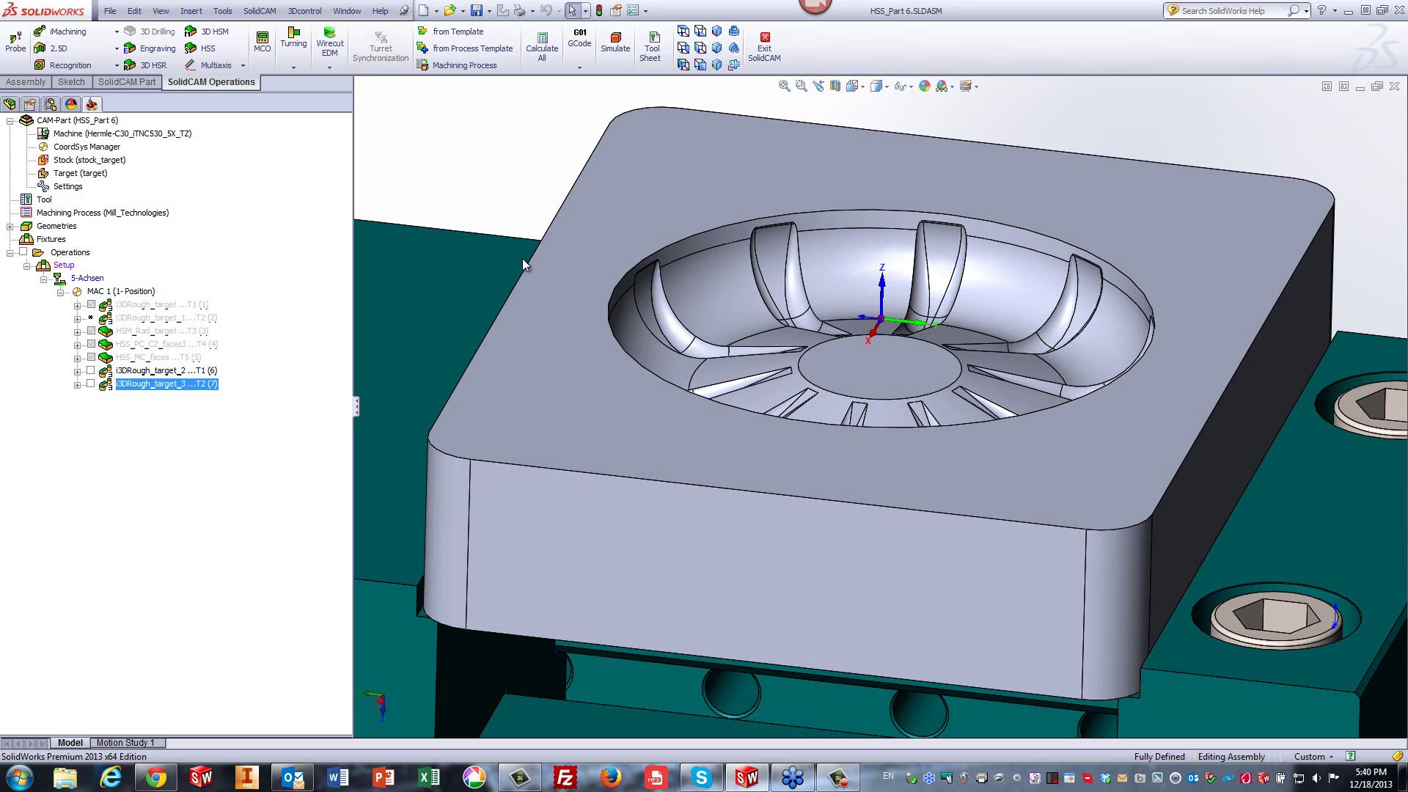
Add an HSM Radial machining operation on the target geometry for the round ribbed cavity.
left_click(206, 33)
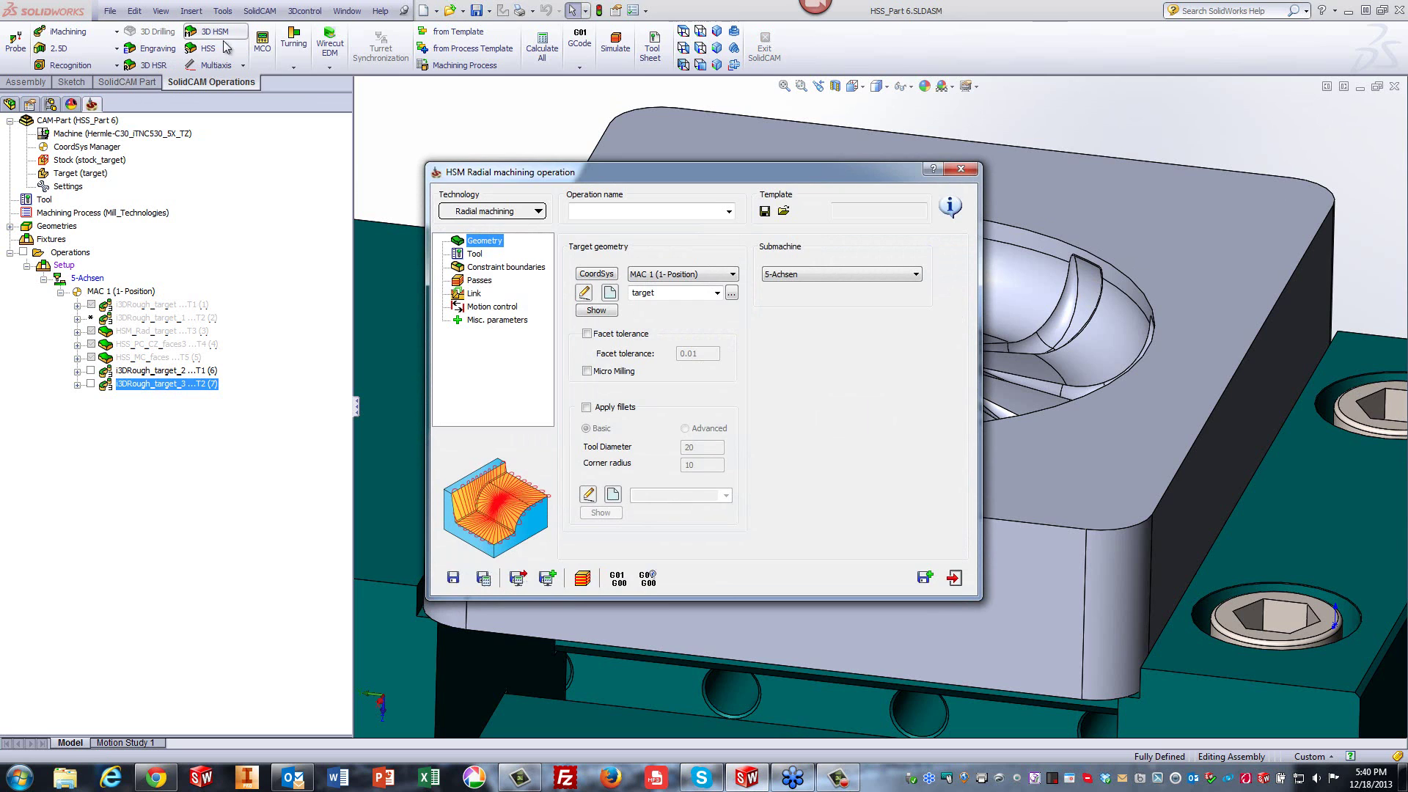
left_click_drag(768, 178, 193, 185)
left_click(683, 32)
scroll(873, 340, "down", 10)
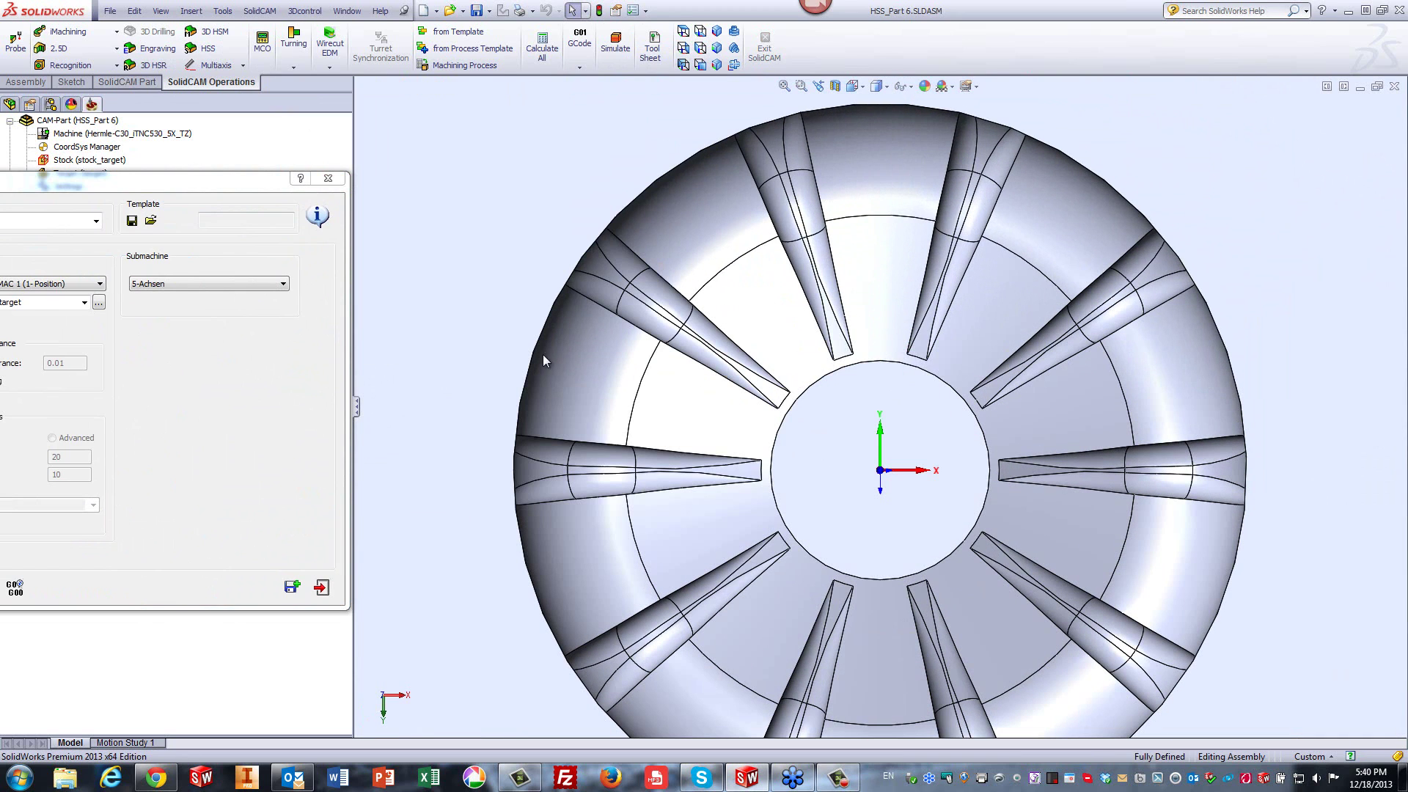
left_click_drag(253, 187, 895, 124)
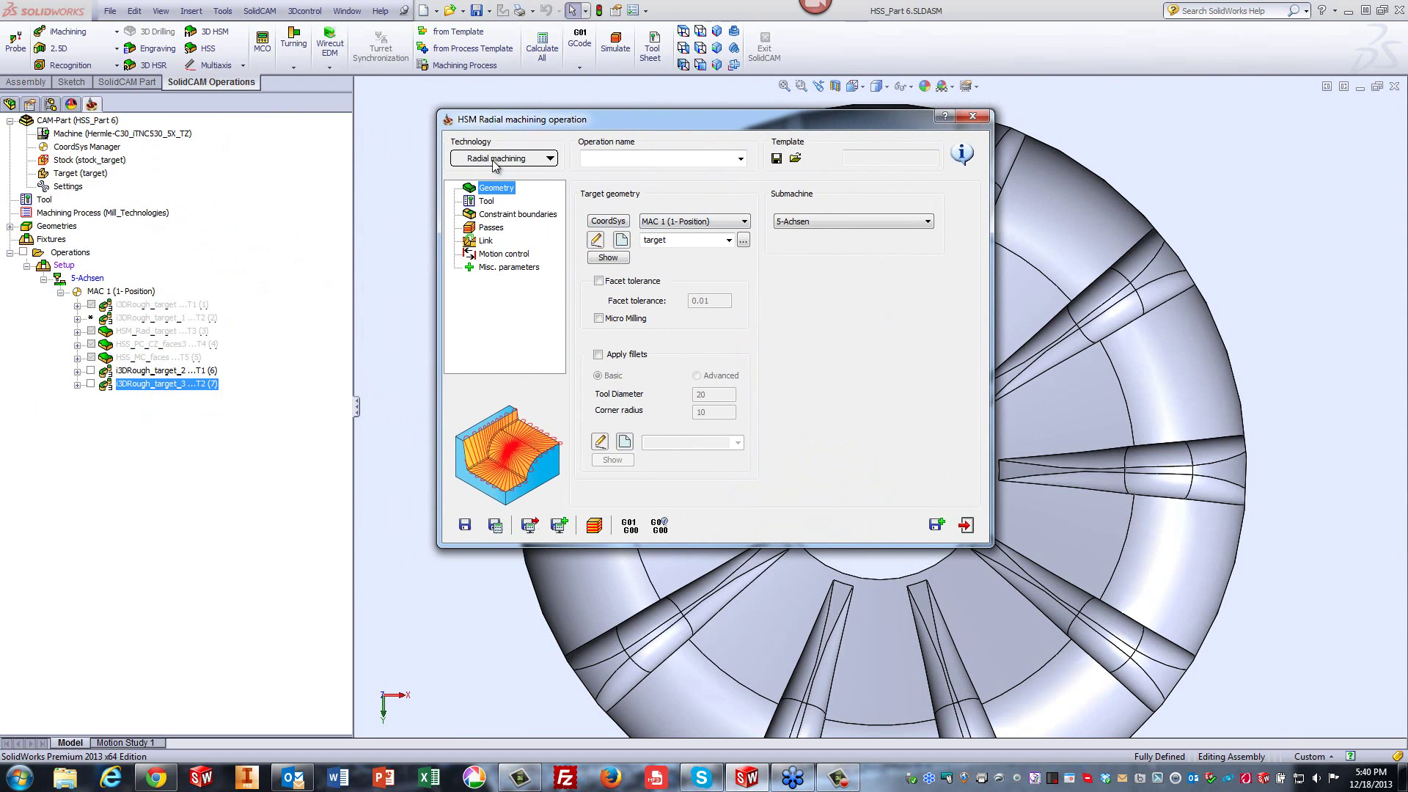
left_click_drag(687, 240, 643, 239)
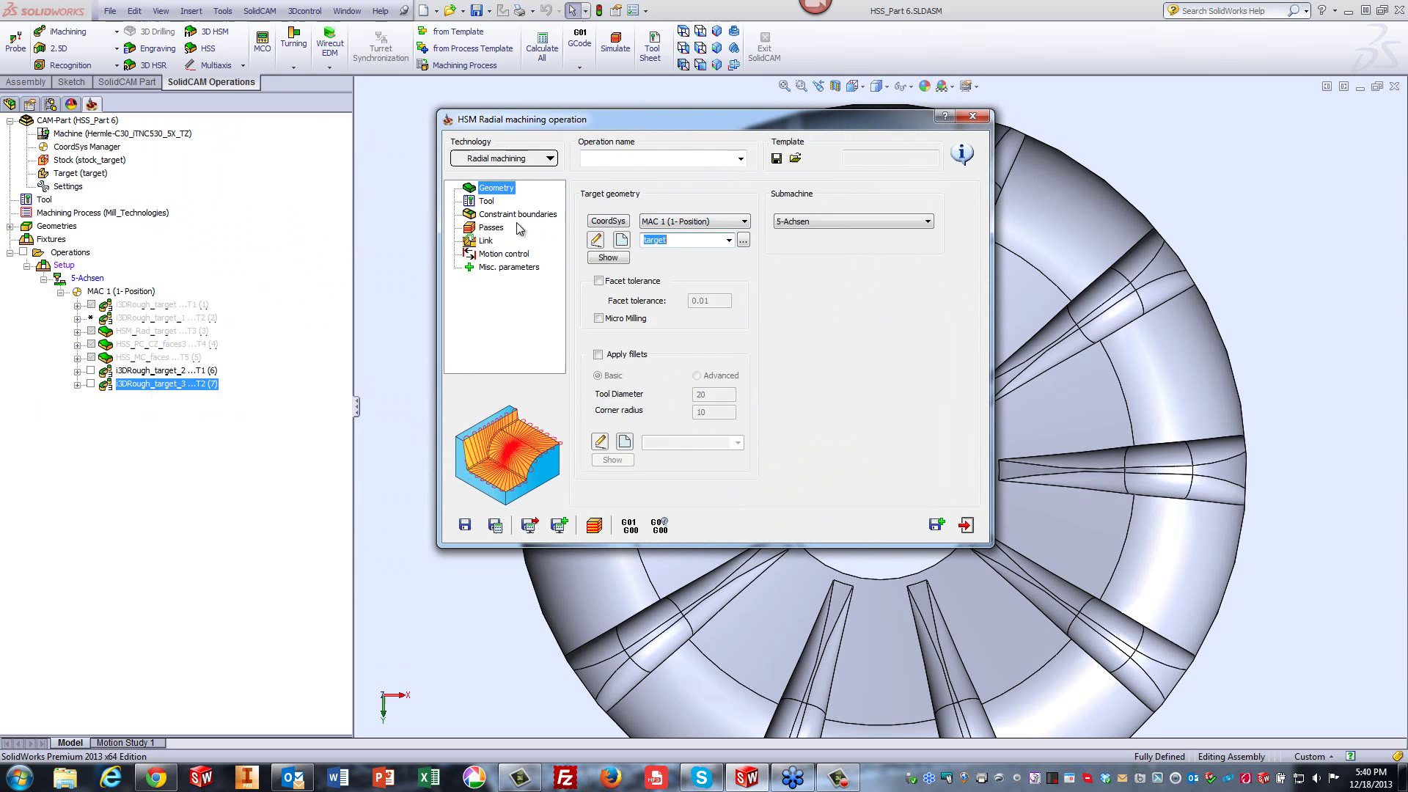
Assign tool 3, the 6 mm ball nose mill, to the radial machining operation.
left_click(486, 202)
left_click(662, 390)
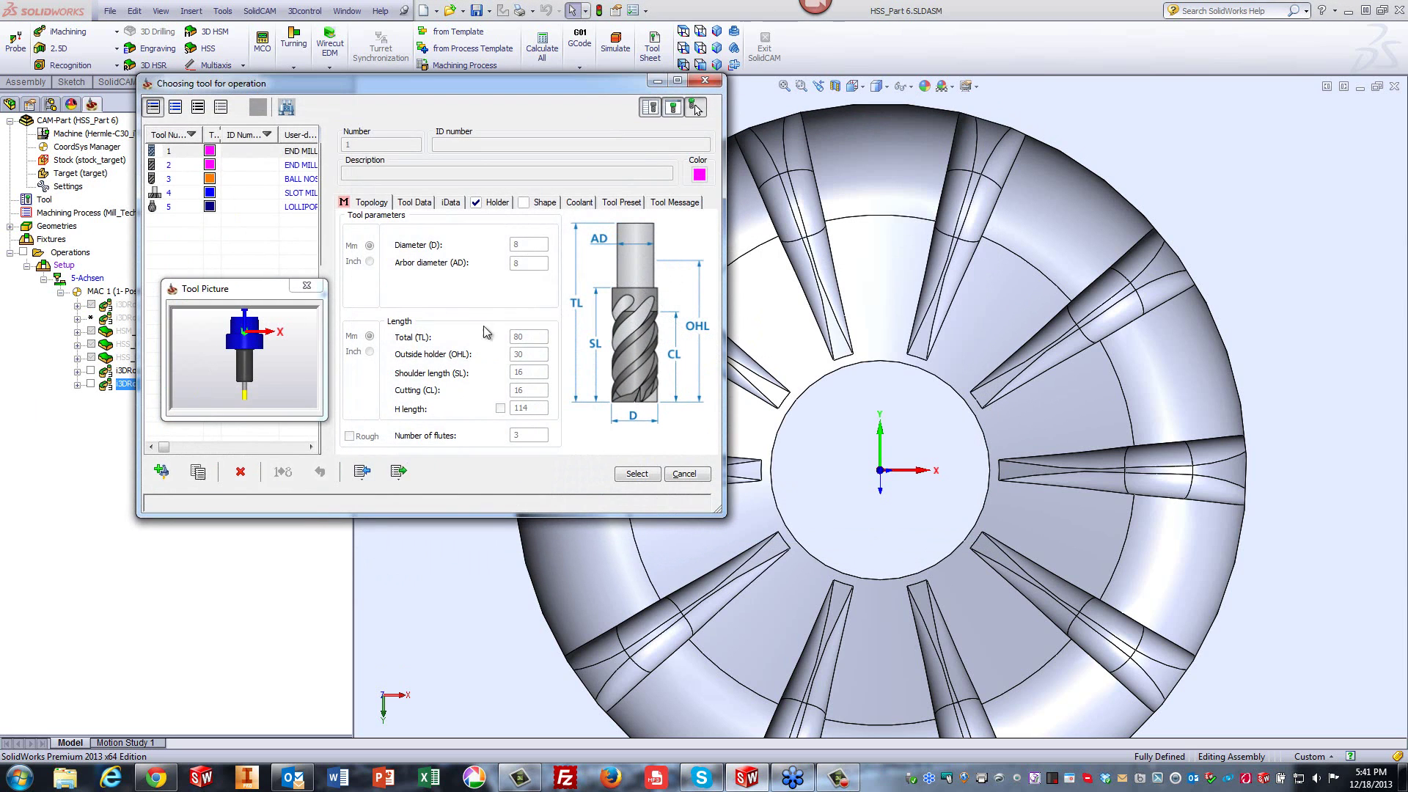
left_click(293, 179)
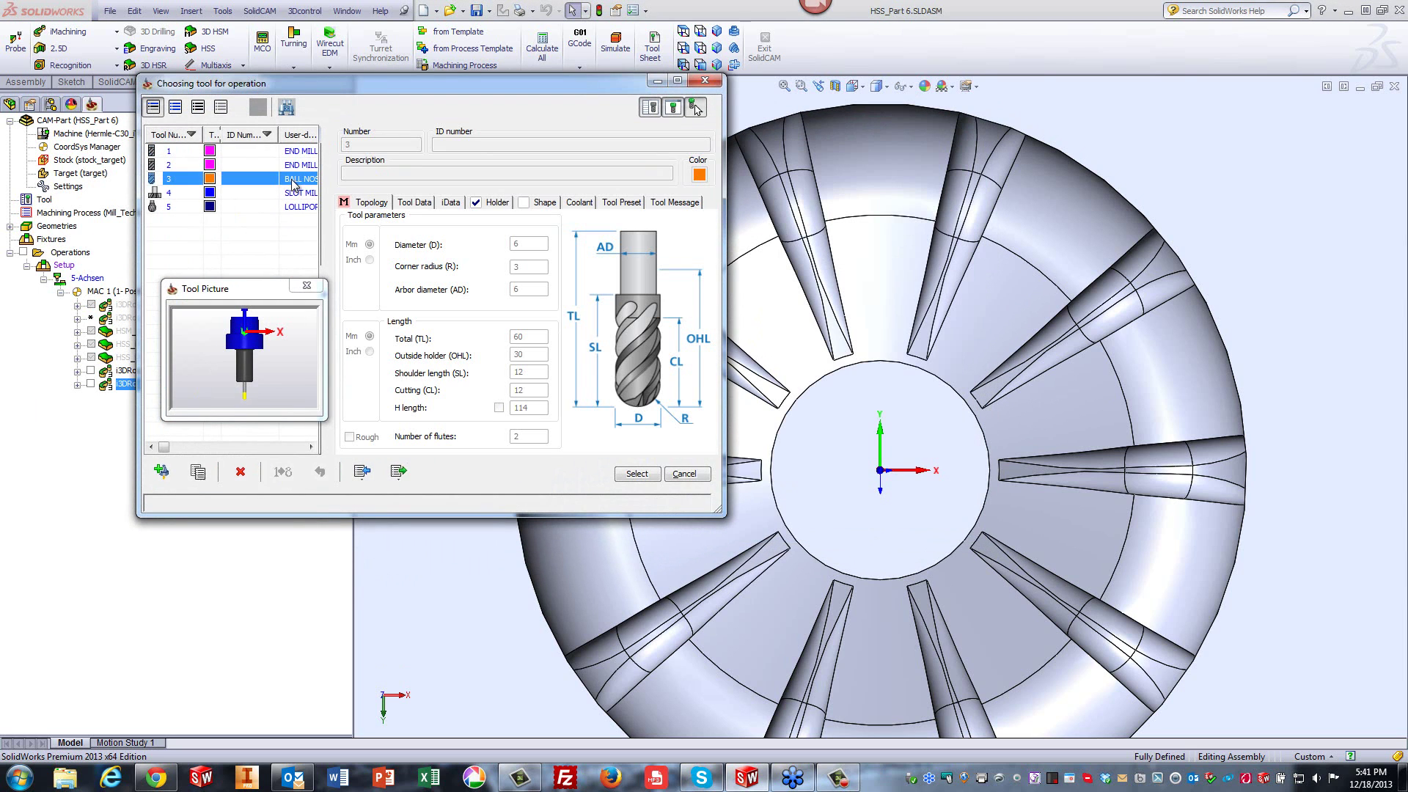
left_click(638, 474)
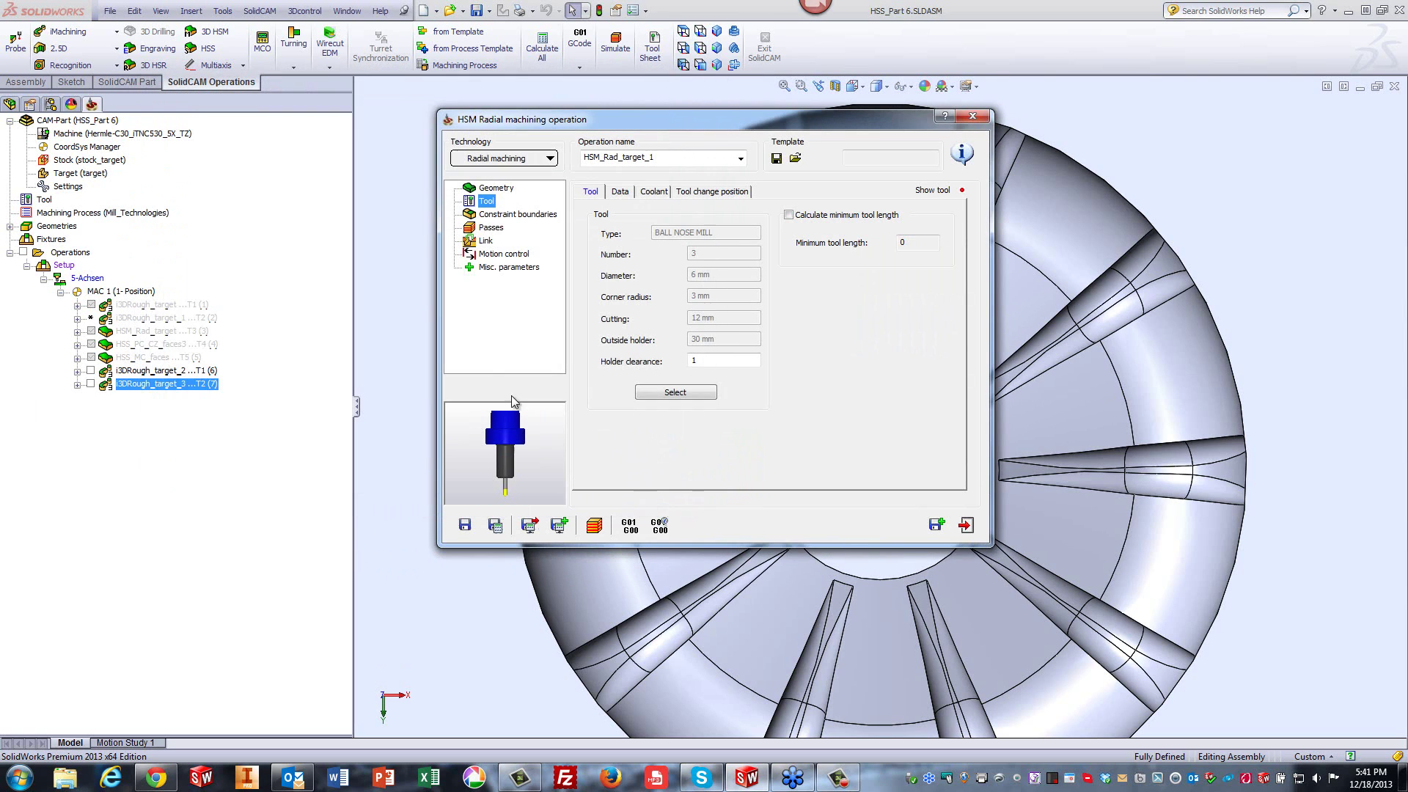
Start a new manually created selected-faces constraint boundary for the radial machining operation.
left_click(496, 215)
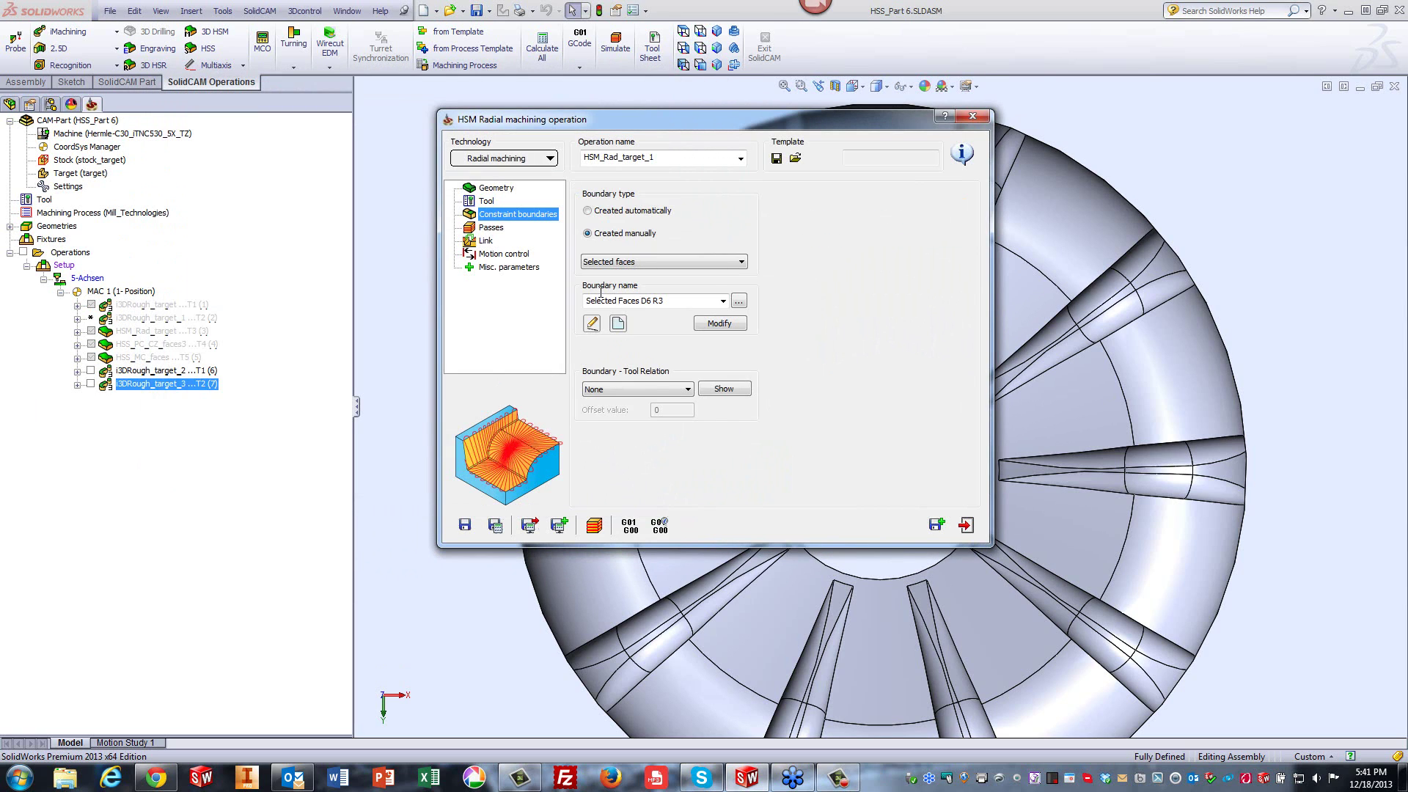
left_click(618, 324)
left_click(814, 438)
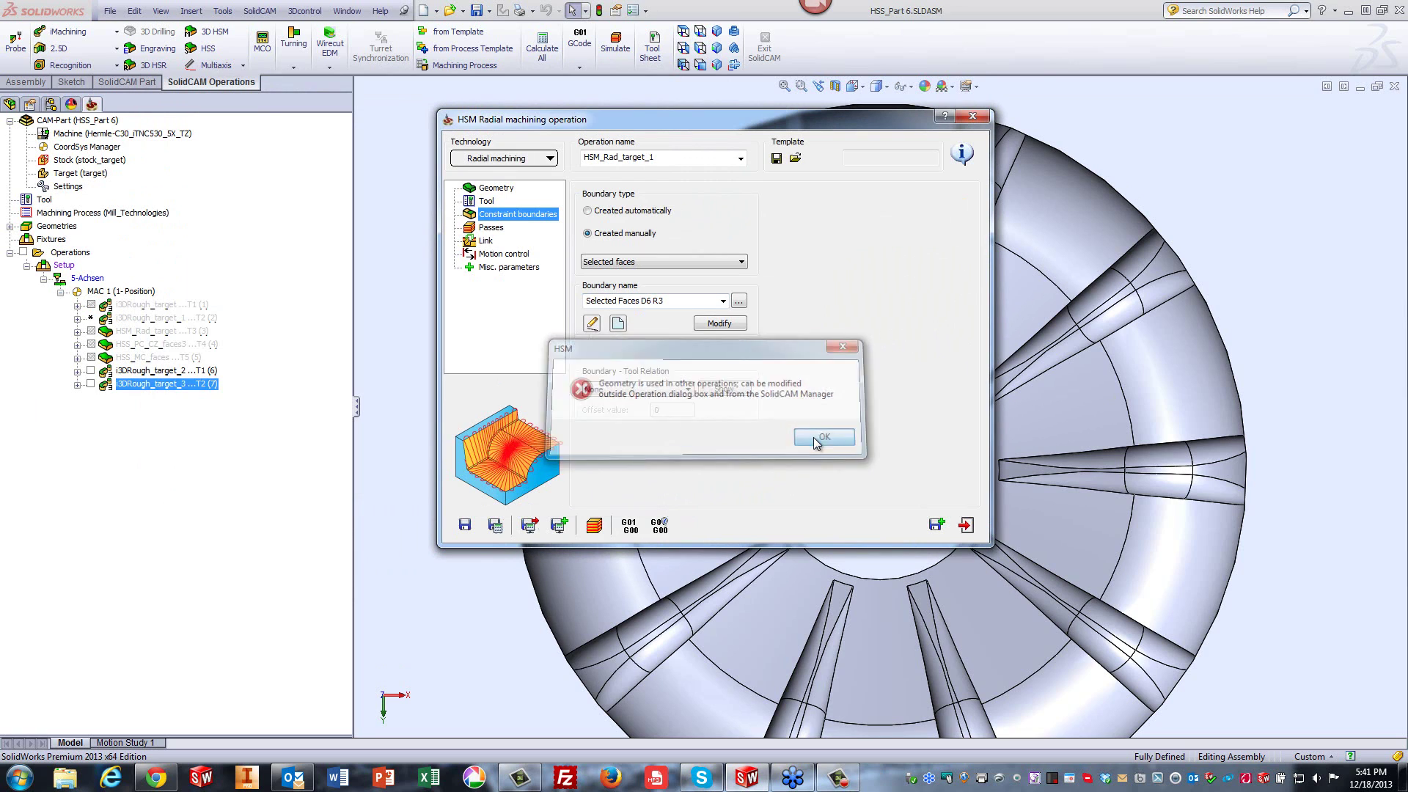
left_click(618, 325)
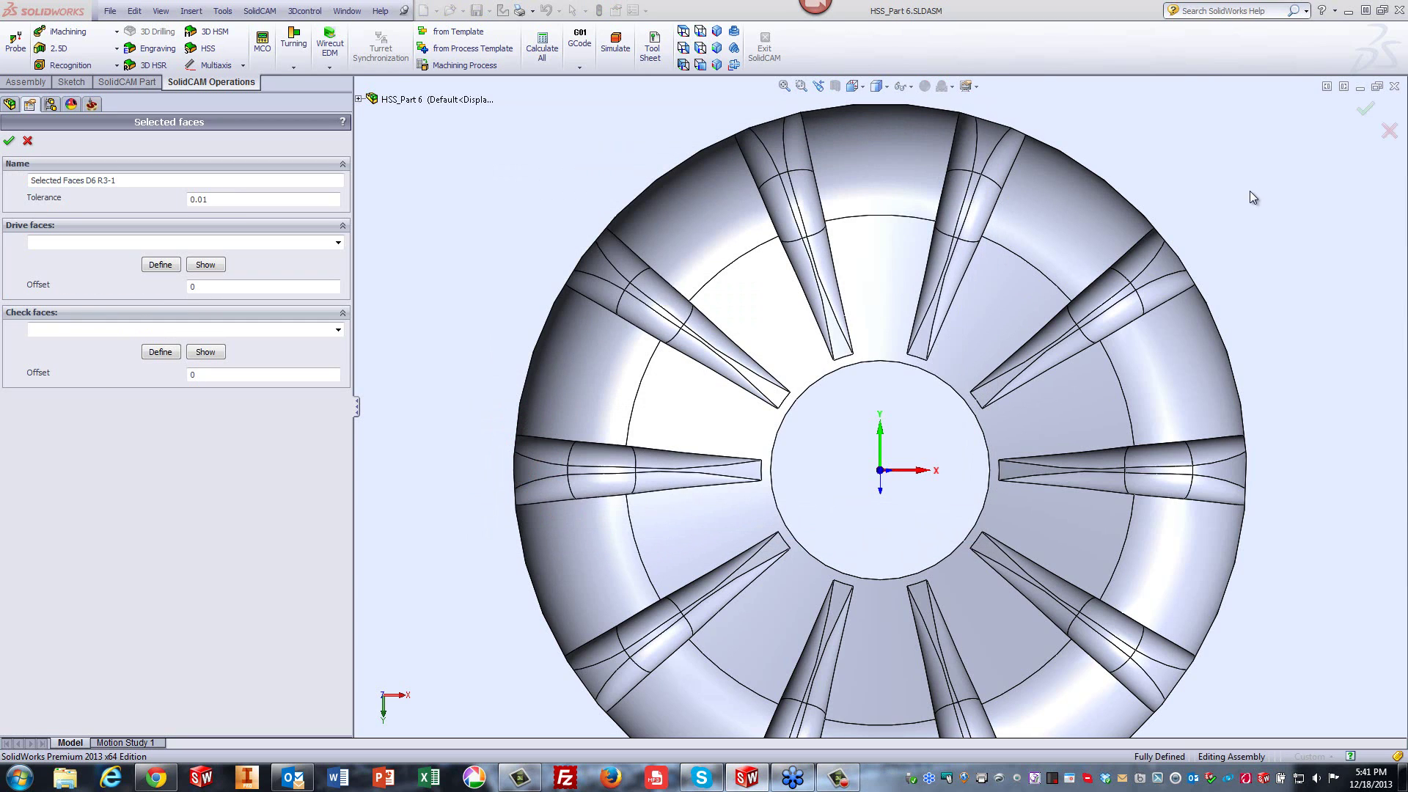
left_click(1031, 235)
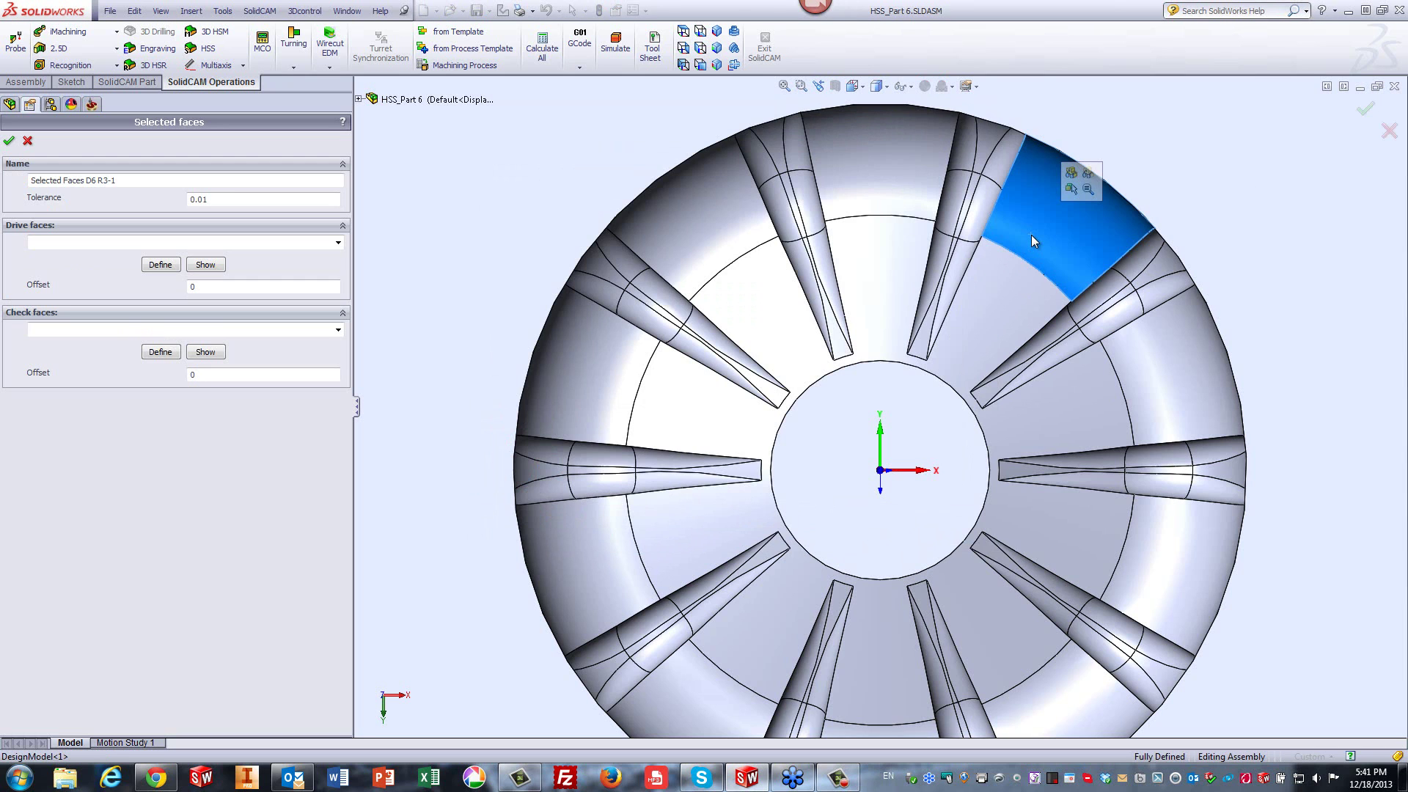
key("Up")
key("Up")
key("Up")
key("Up")
key("Up")
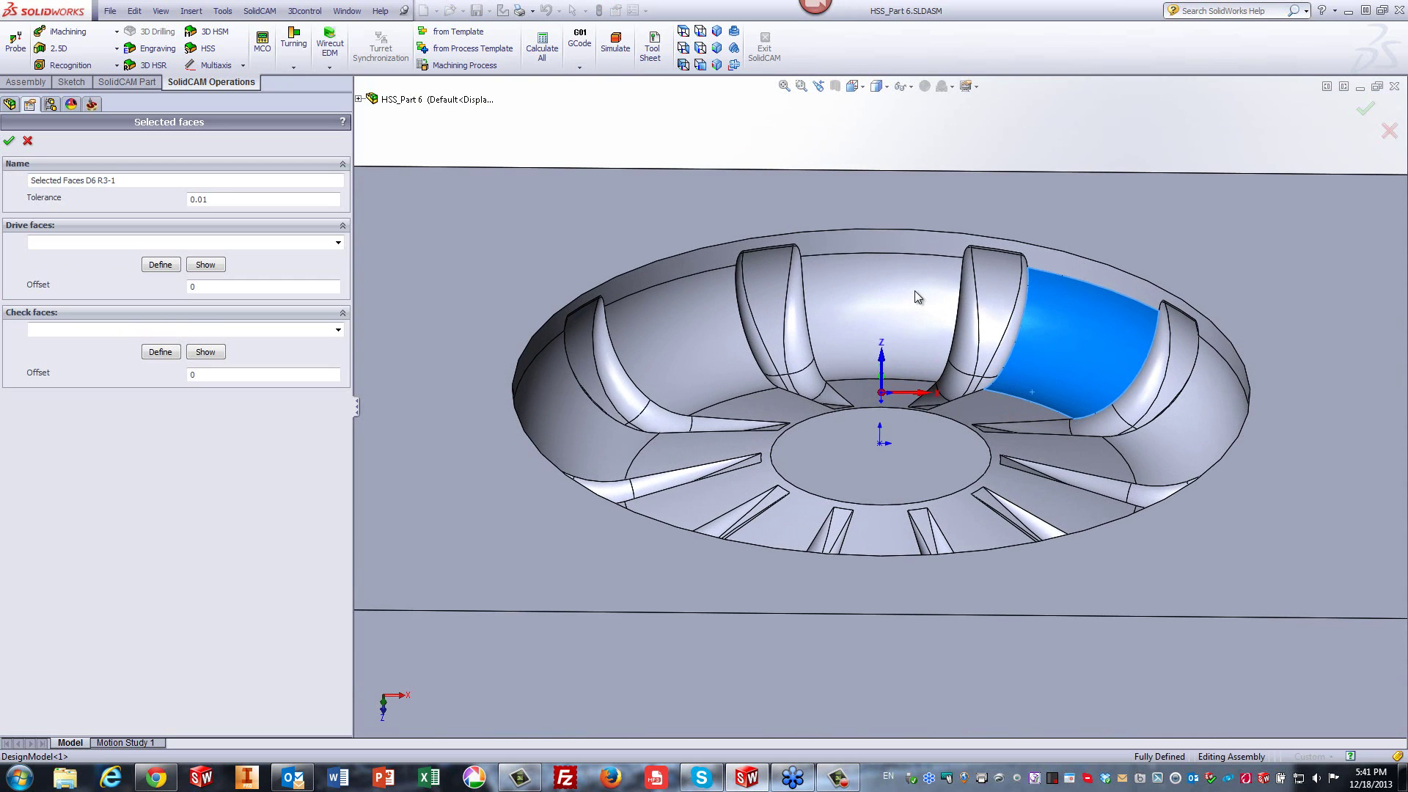
left_click(914, 290)
left_click(708, 314)
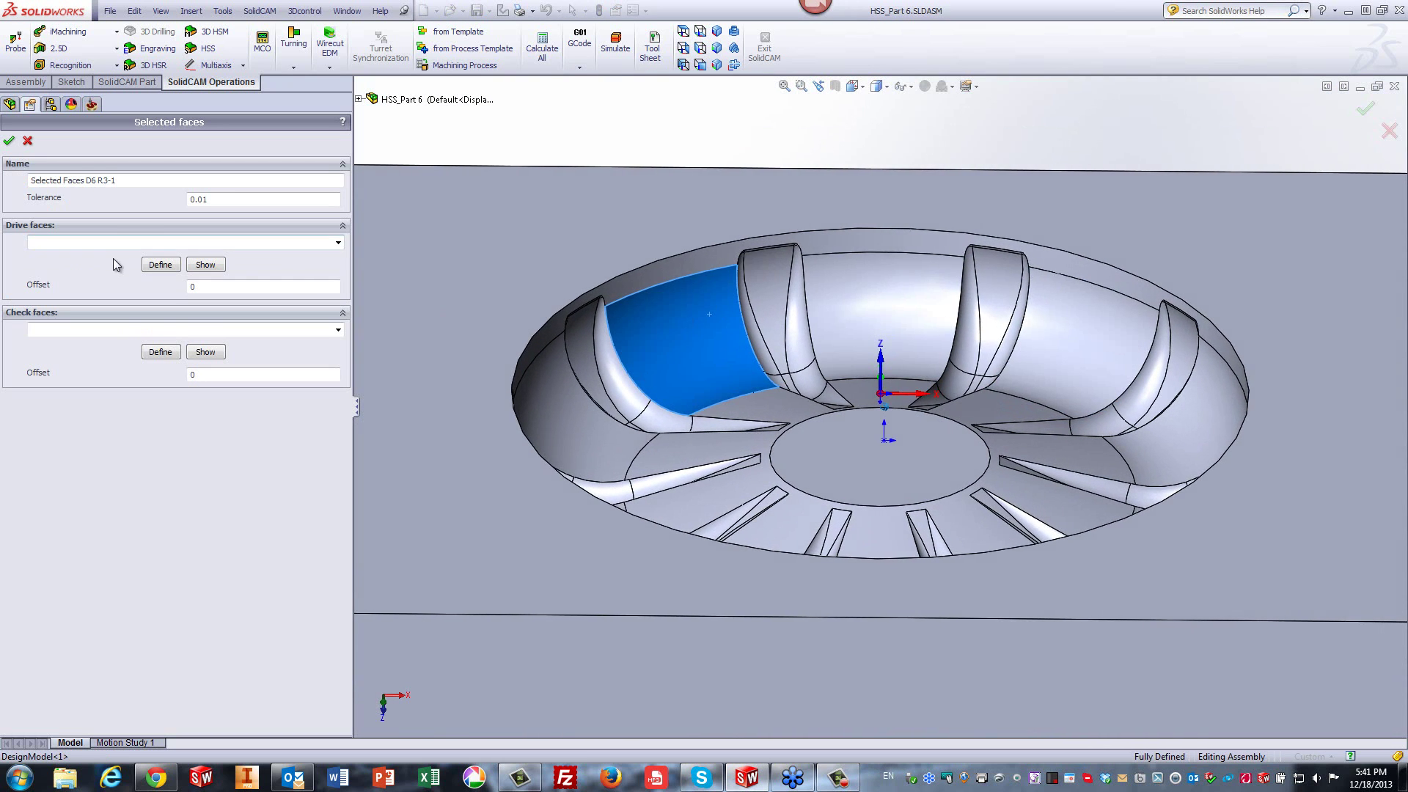
Define the boundary's drive faces, picking four neighbouring curved wall segments between the ribs and the sloped cavity floor.
left_click(162, 265)
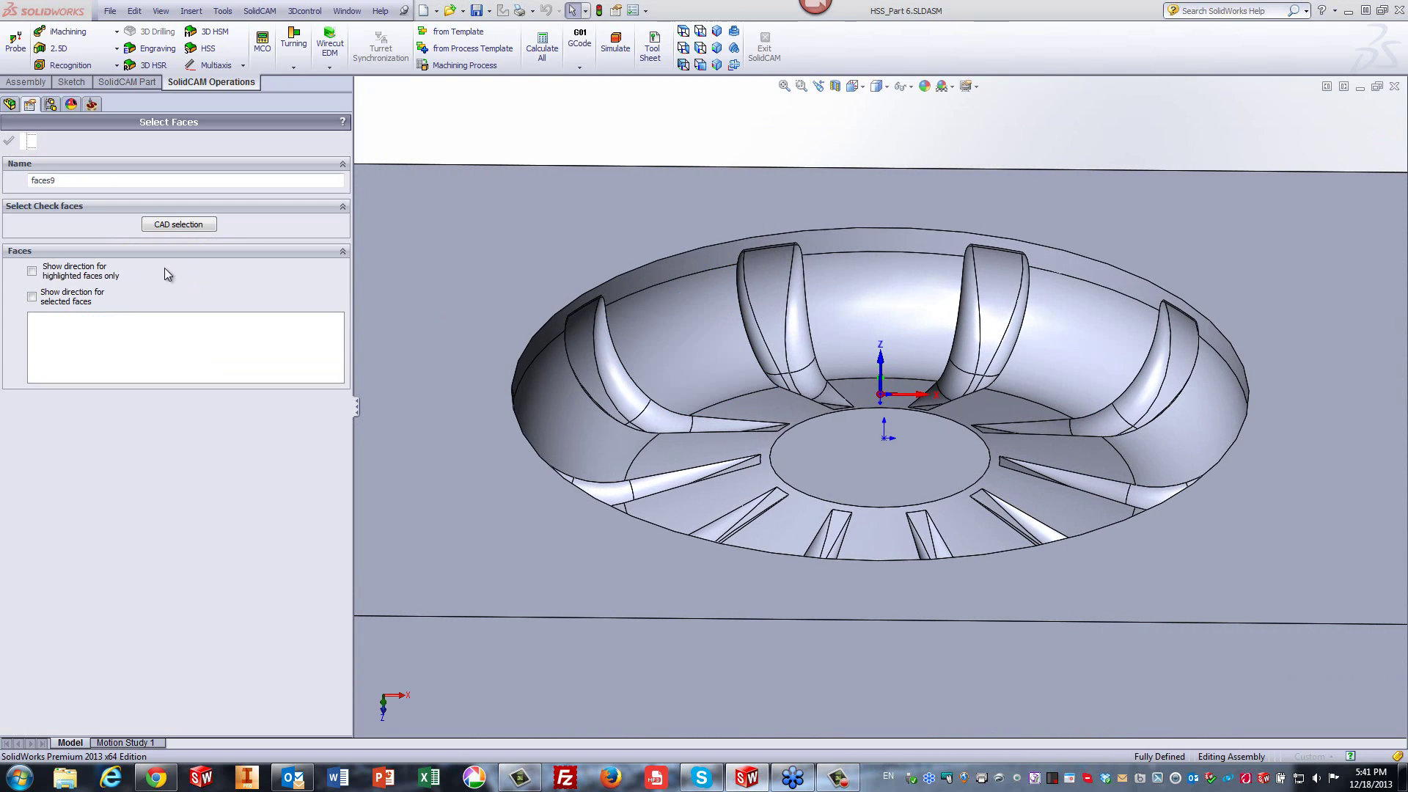
left_click(675, 342)
left_click(833, 310)
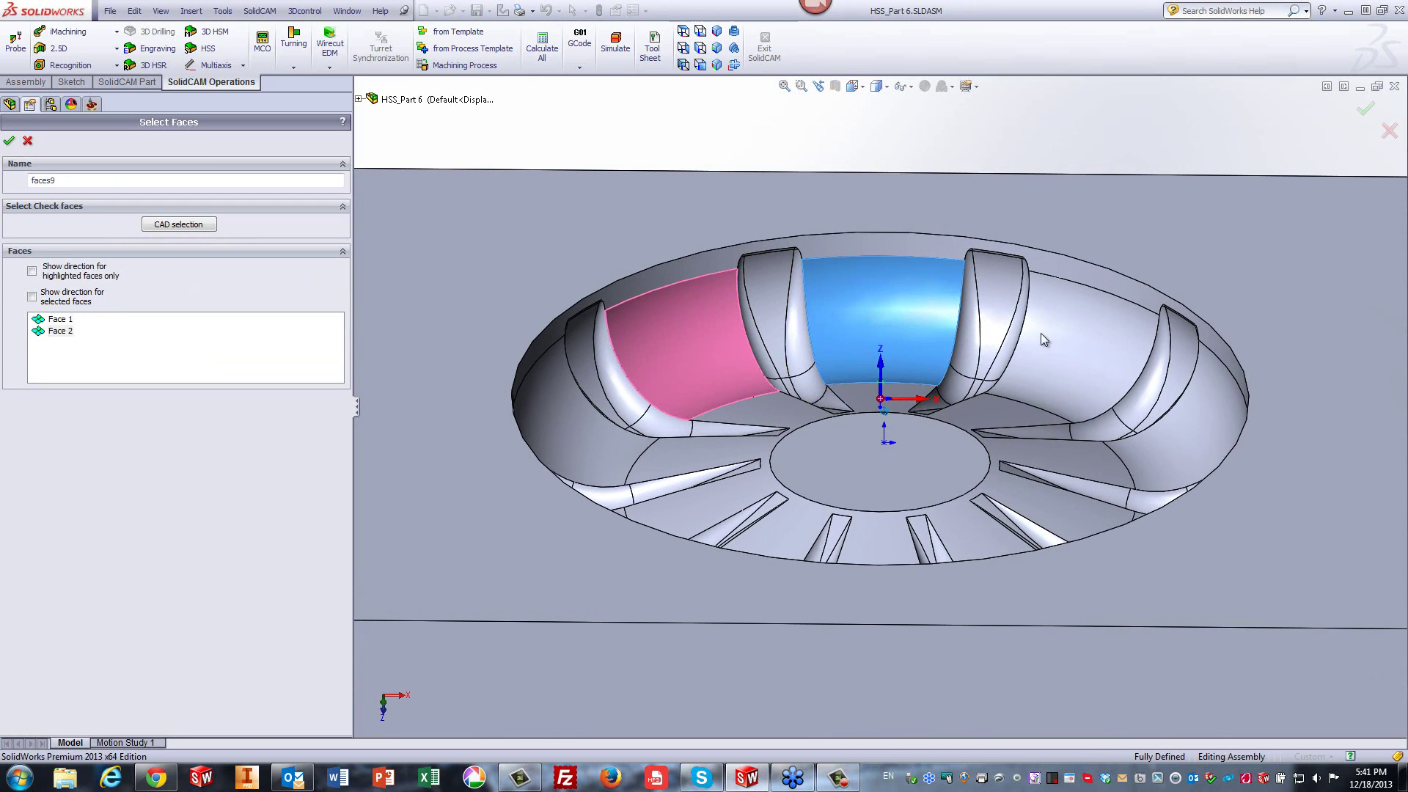
left_click(1041, 338)
middle_click_drag(1101, 349, 1154, 380)
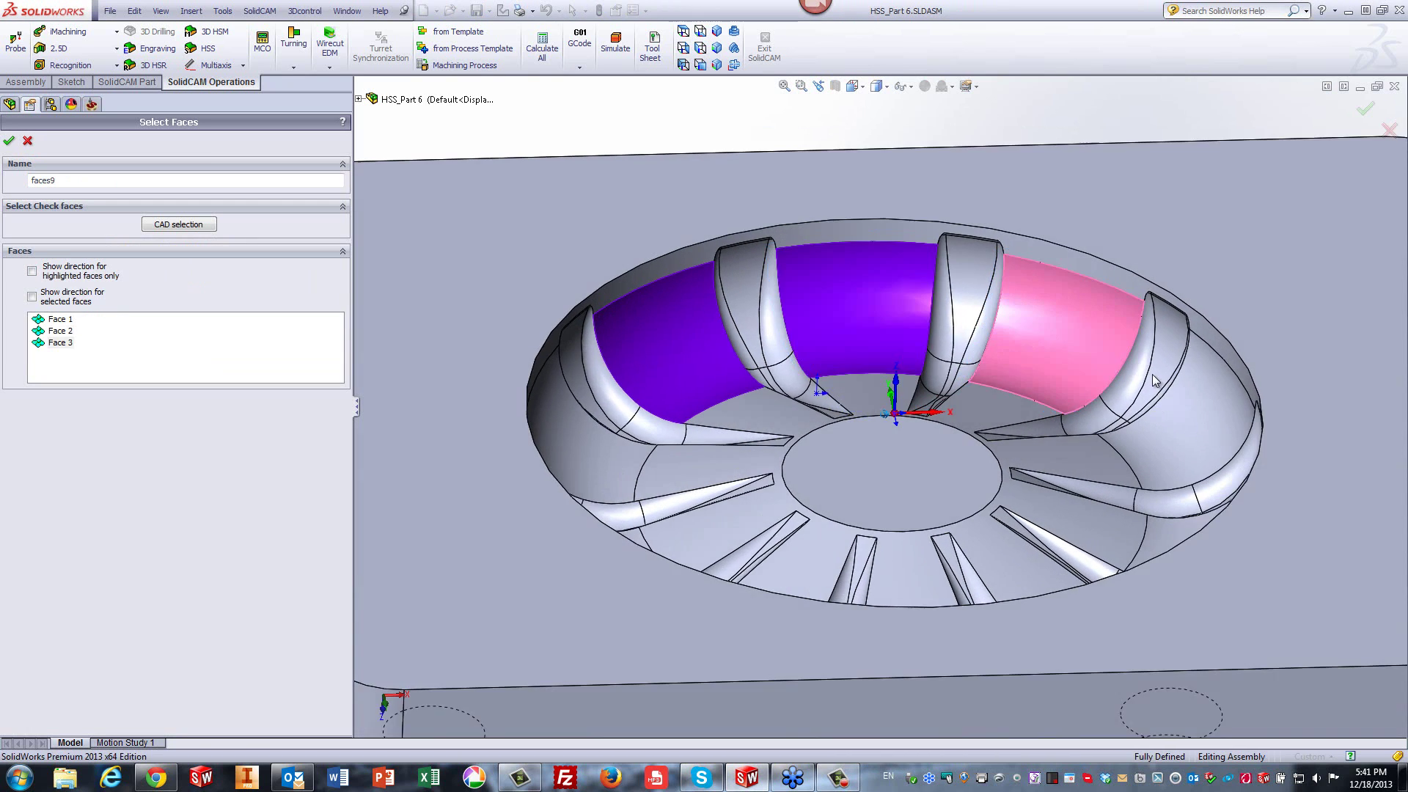
left_click(1169, 422)
left_click(1185, 450)
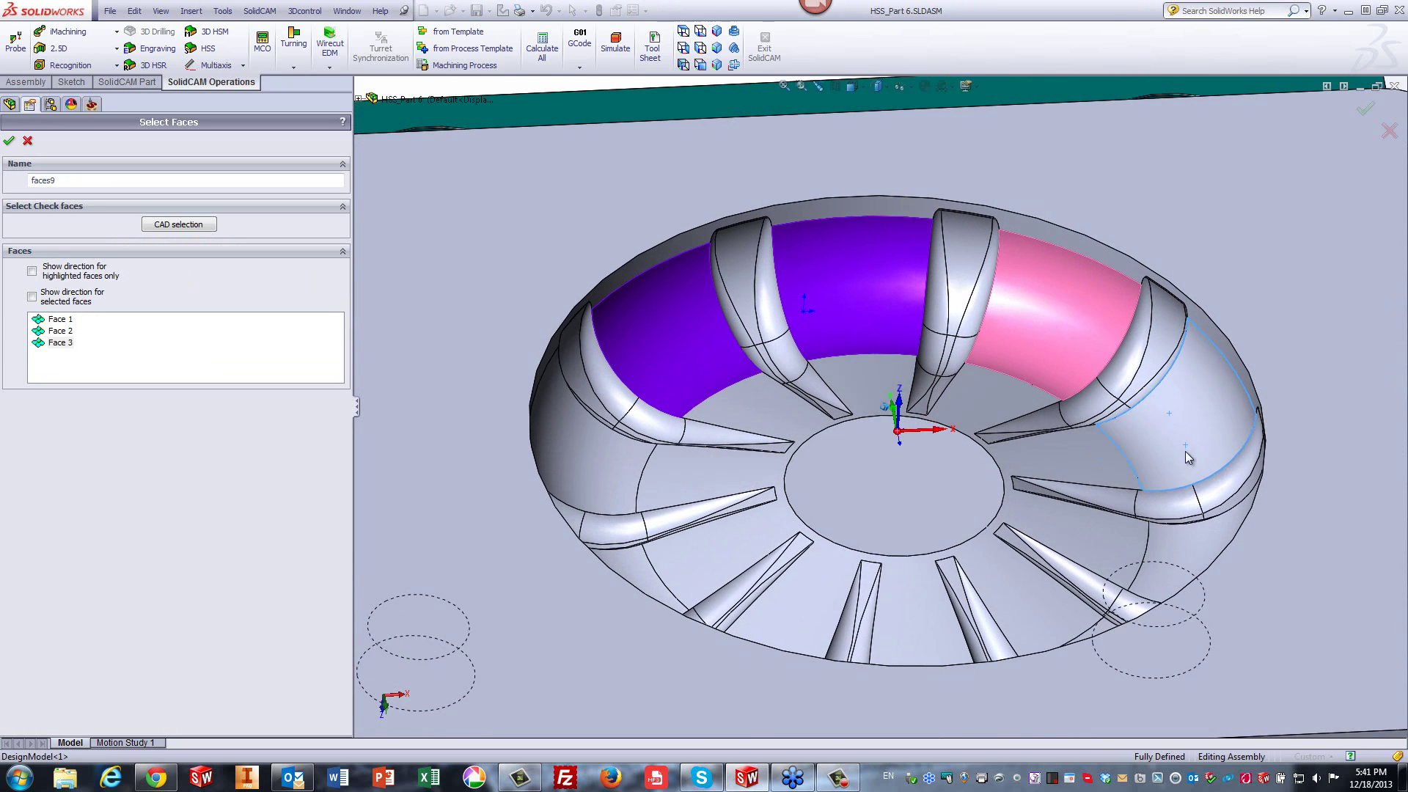
left_click(1185, 451)
left_click(1062, 464)
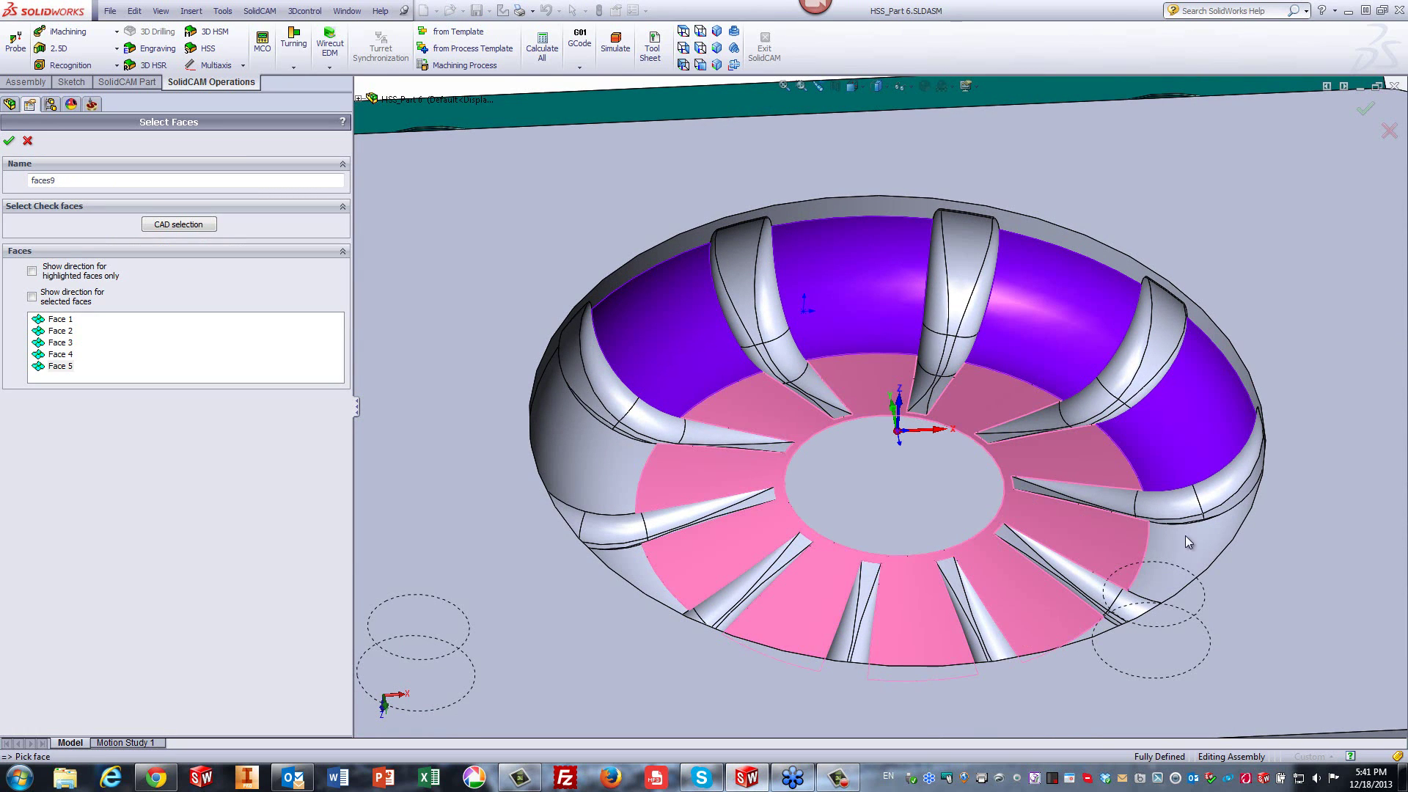
Add the remaining six curved wall segments between the ribs to the drive faces.
left_click(1204, 535)
middle_click_drag(1076, 555, 675, 359)
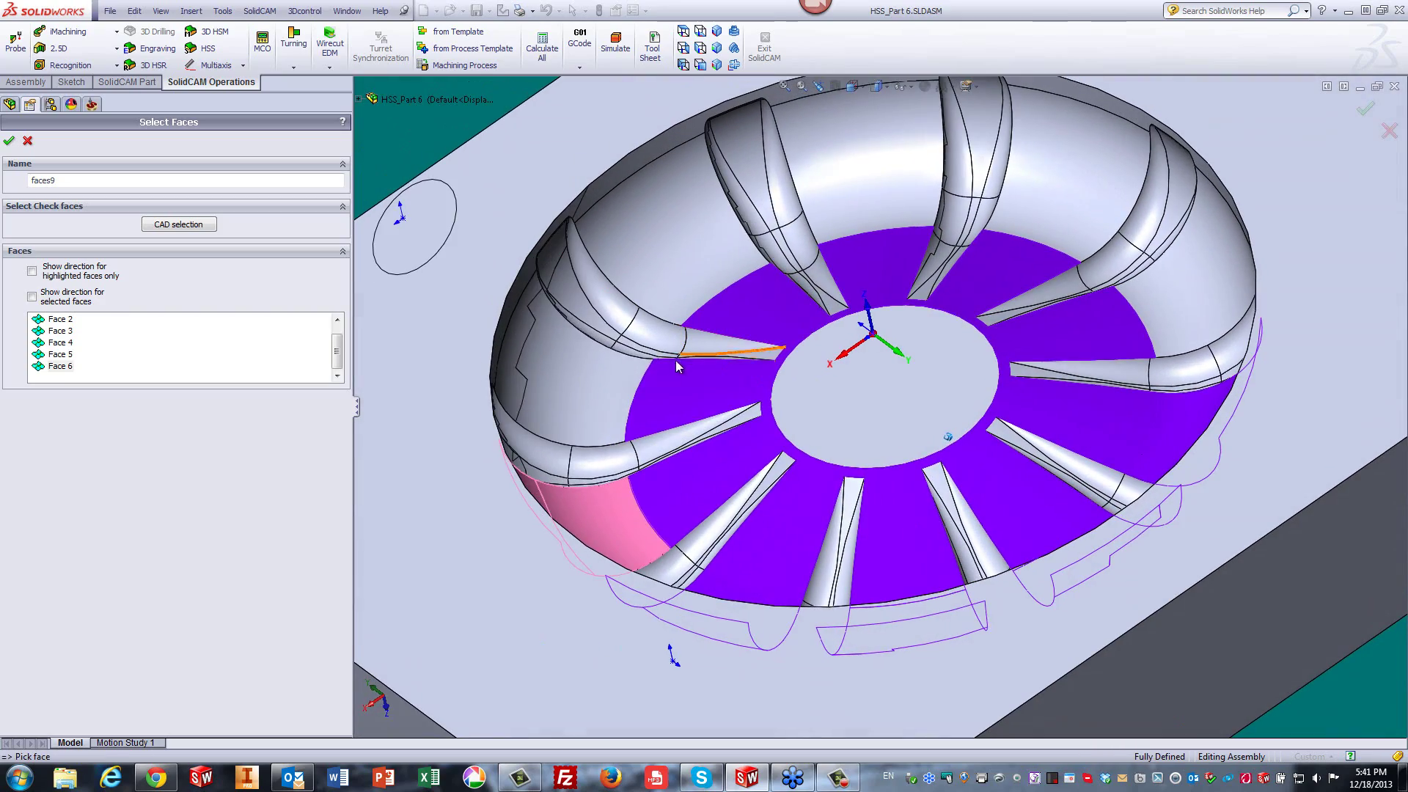
left_click(620, 370)
left_click(681, 261)
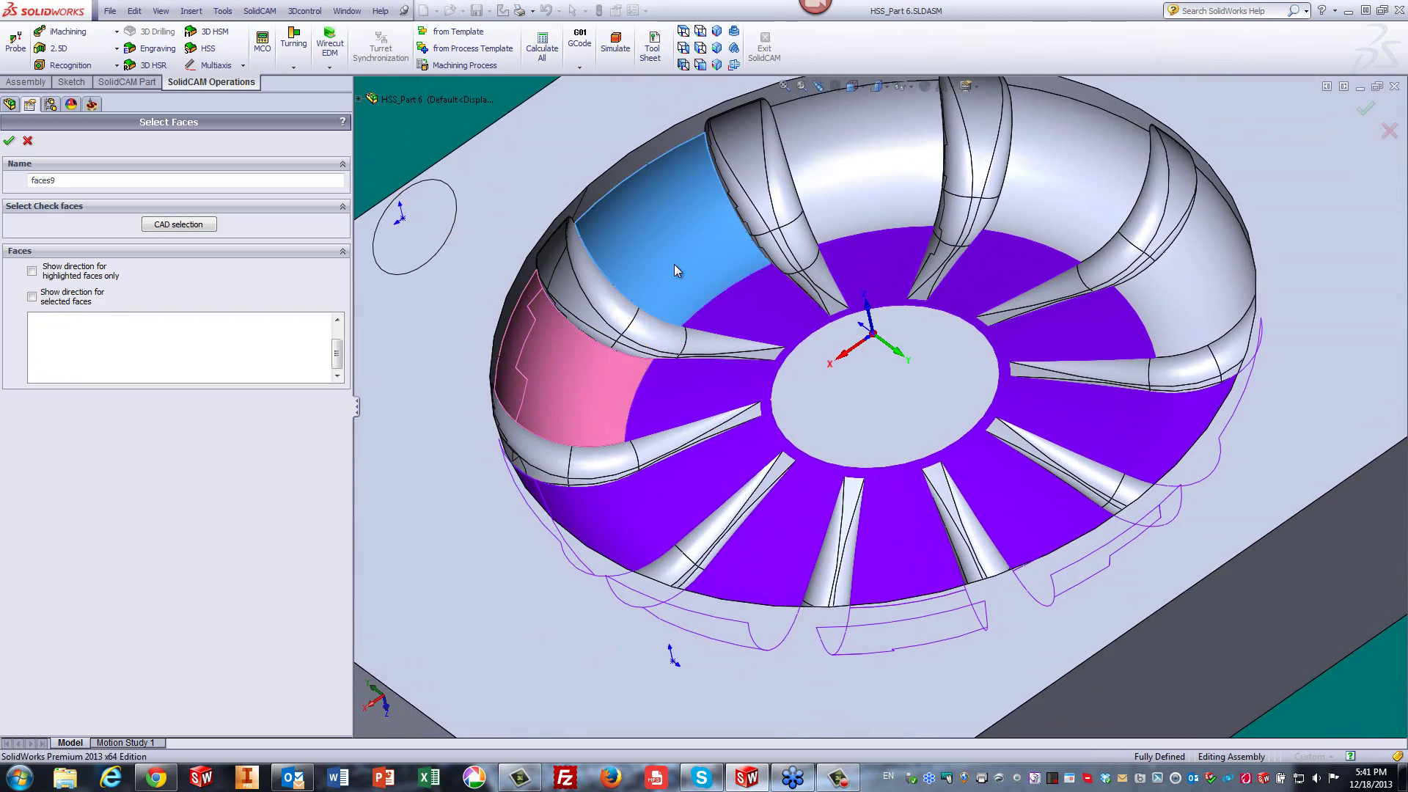
left_click(828, 161)
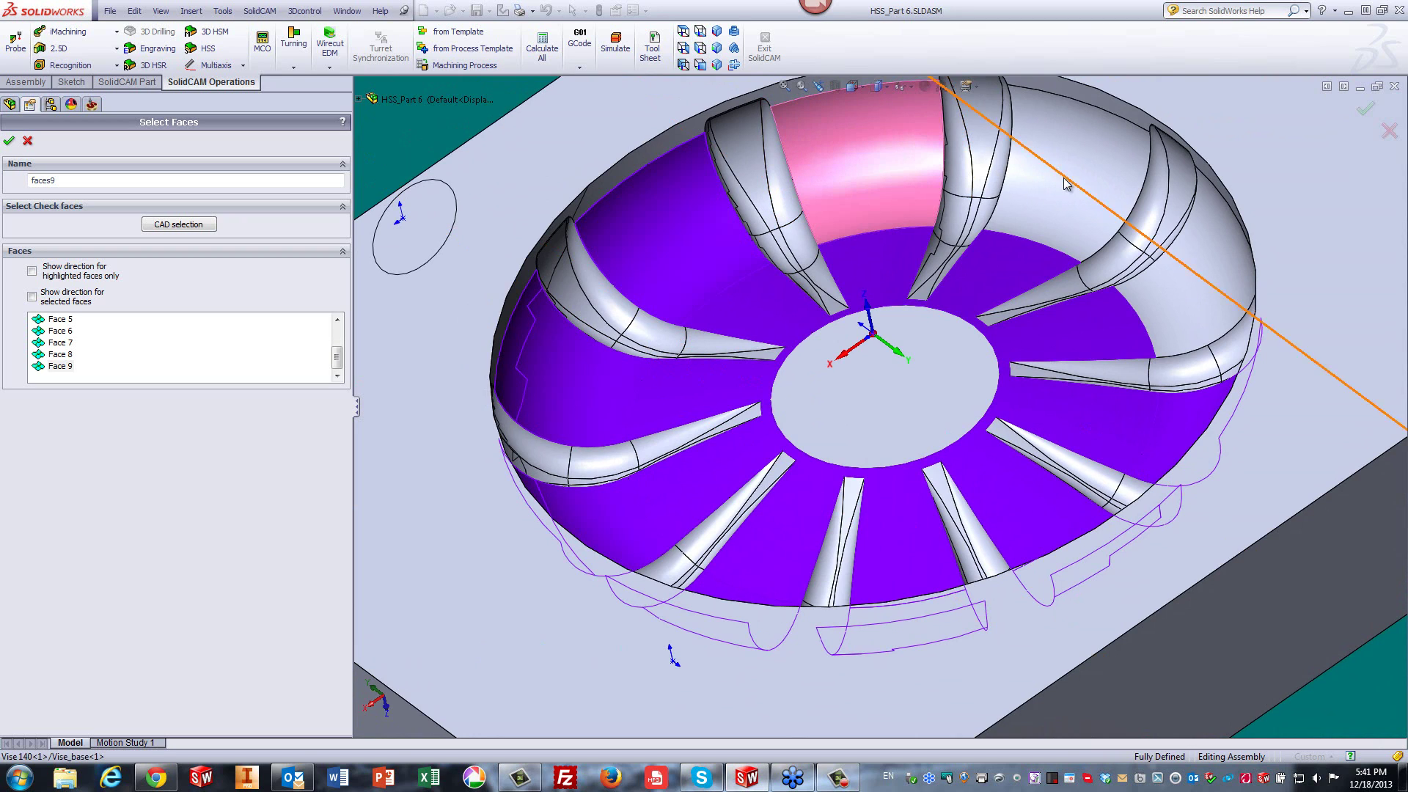
left_click(1096, 155)
left_click(1217, 246)
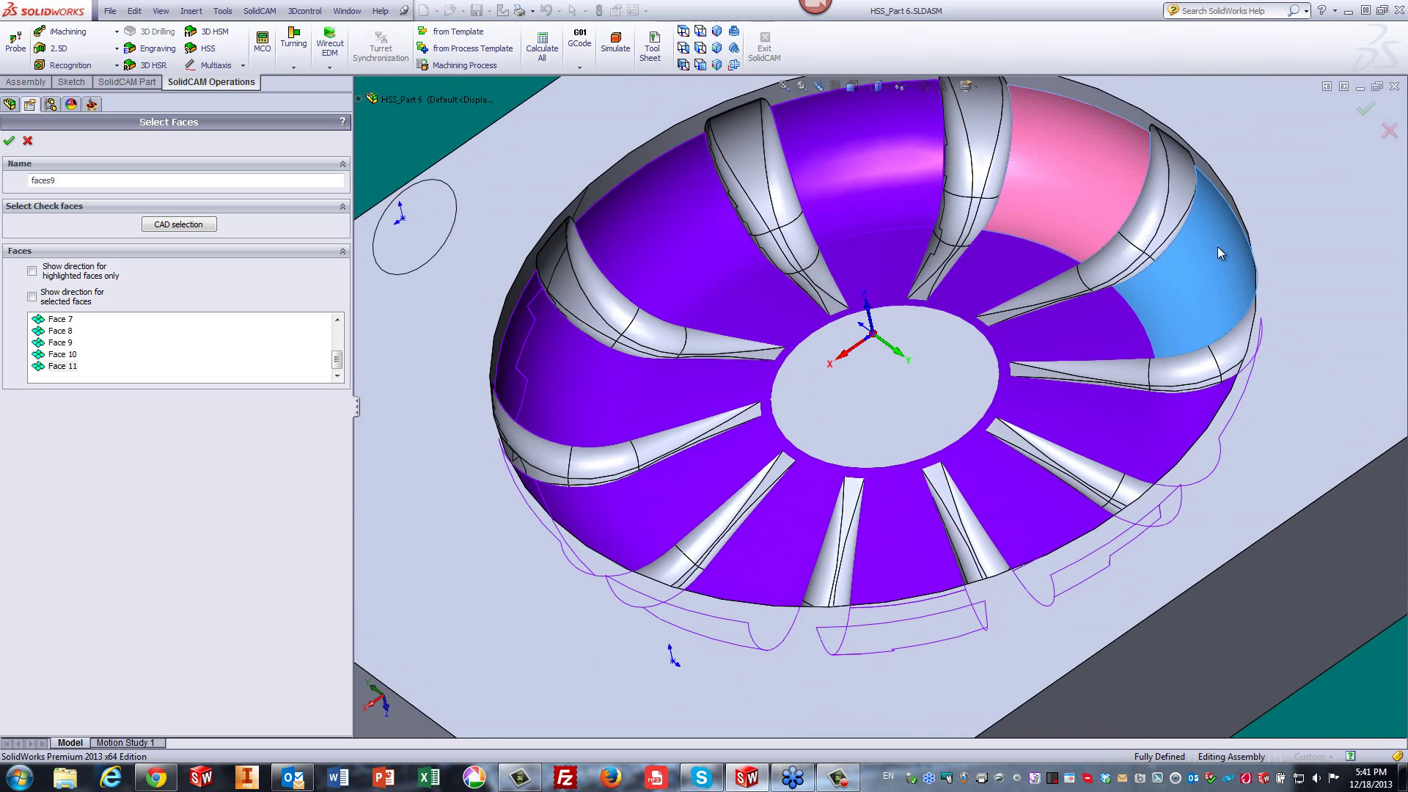
middle_click_drag(1218, 246, 865, 250)
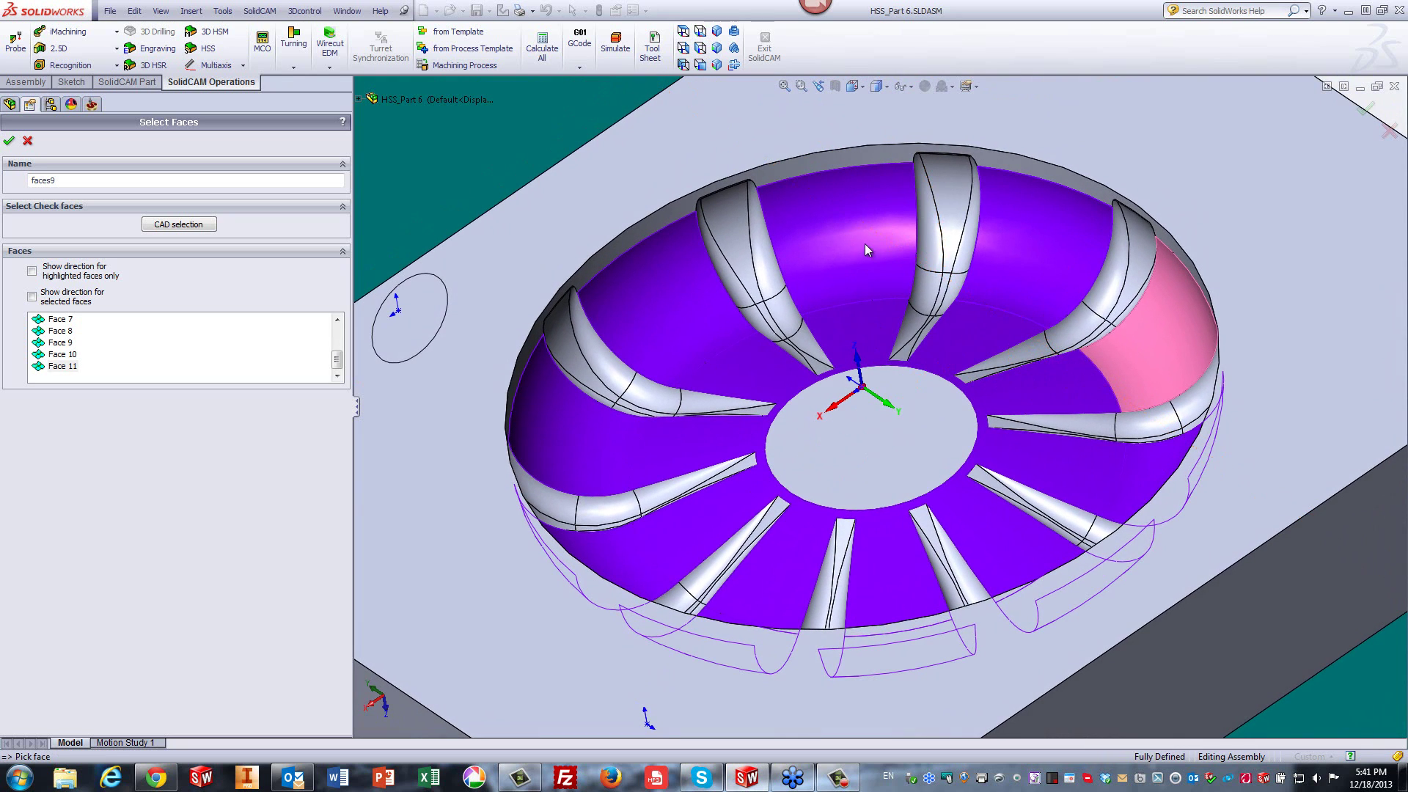
Add the narrow vertical rim face around the cavity opening to the drive faces, and accept the selected-faces boundary.
left_click(848, 160)
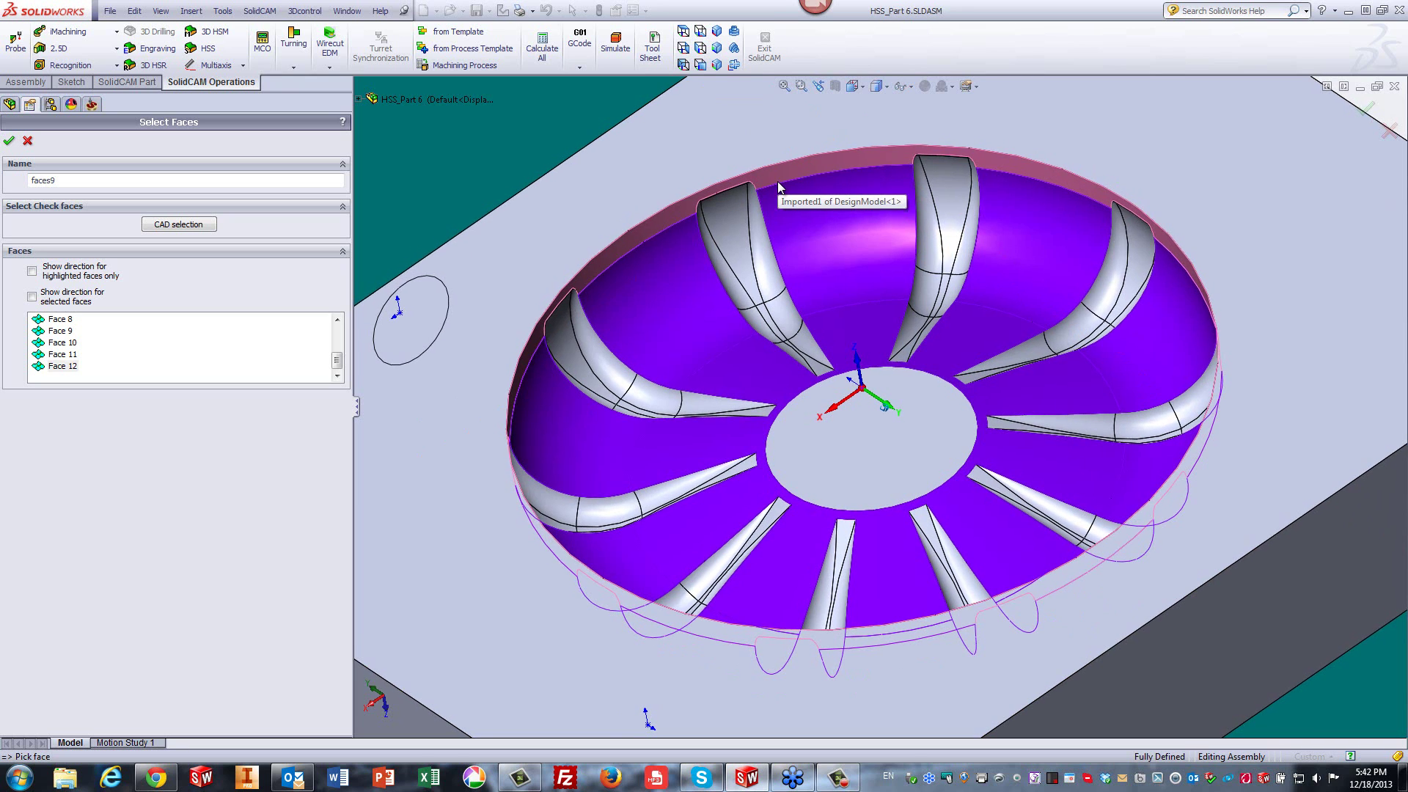
scroll(780, 188, "up", 1)
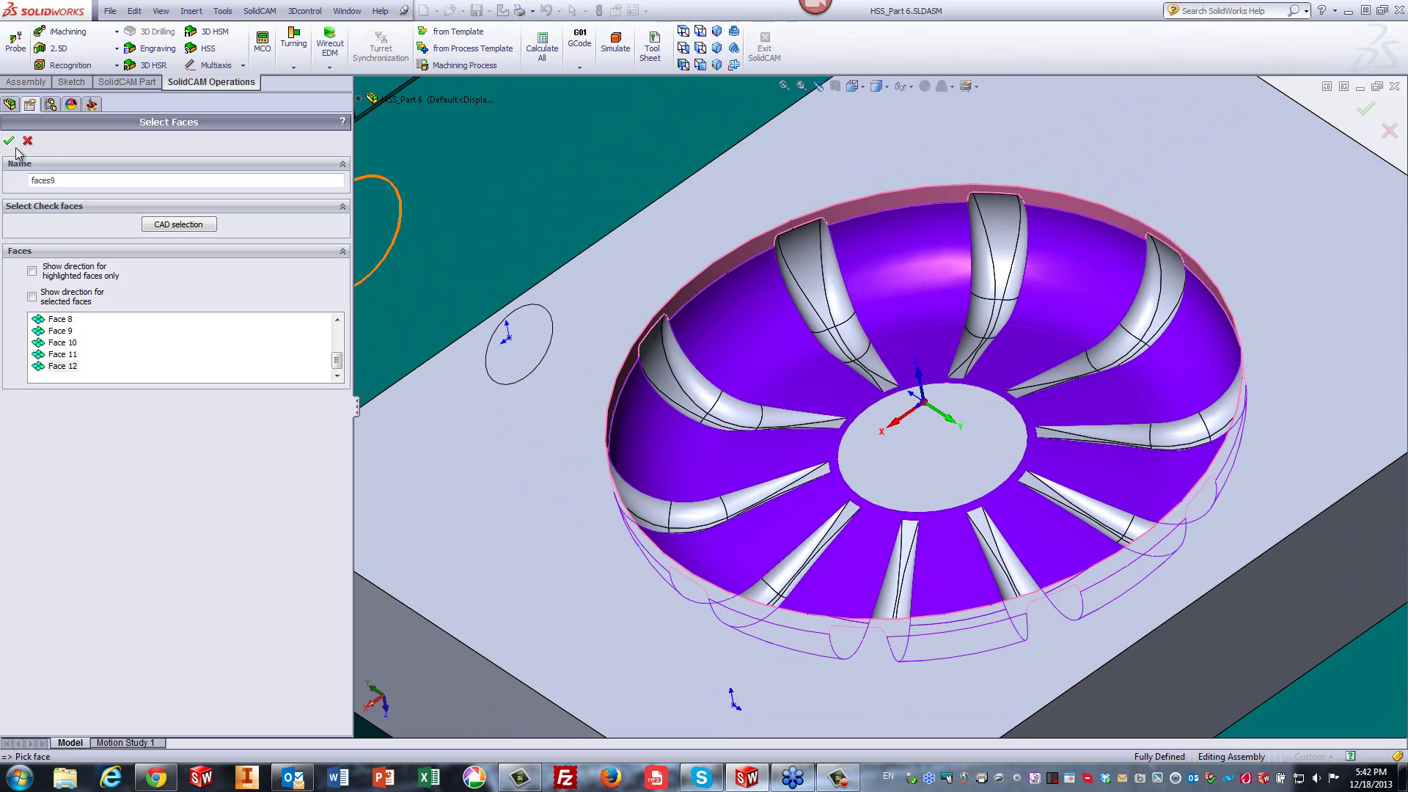
left_click(9, 142)
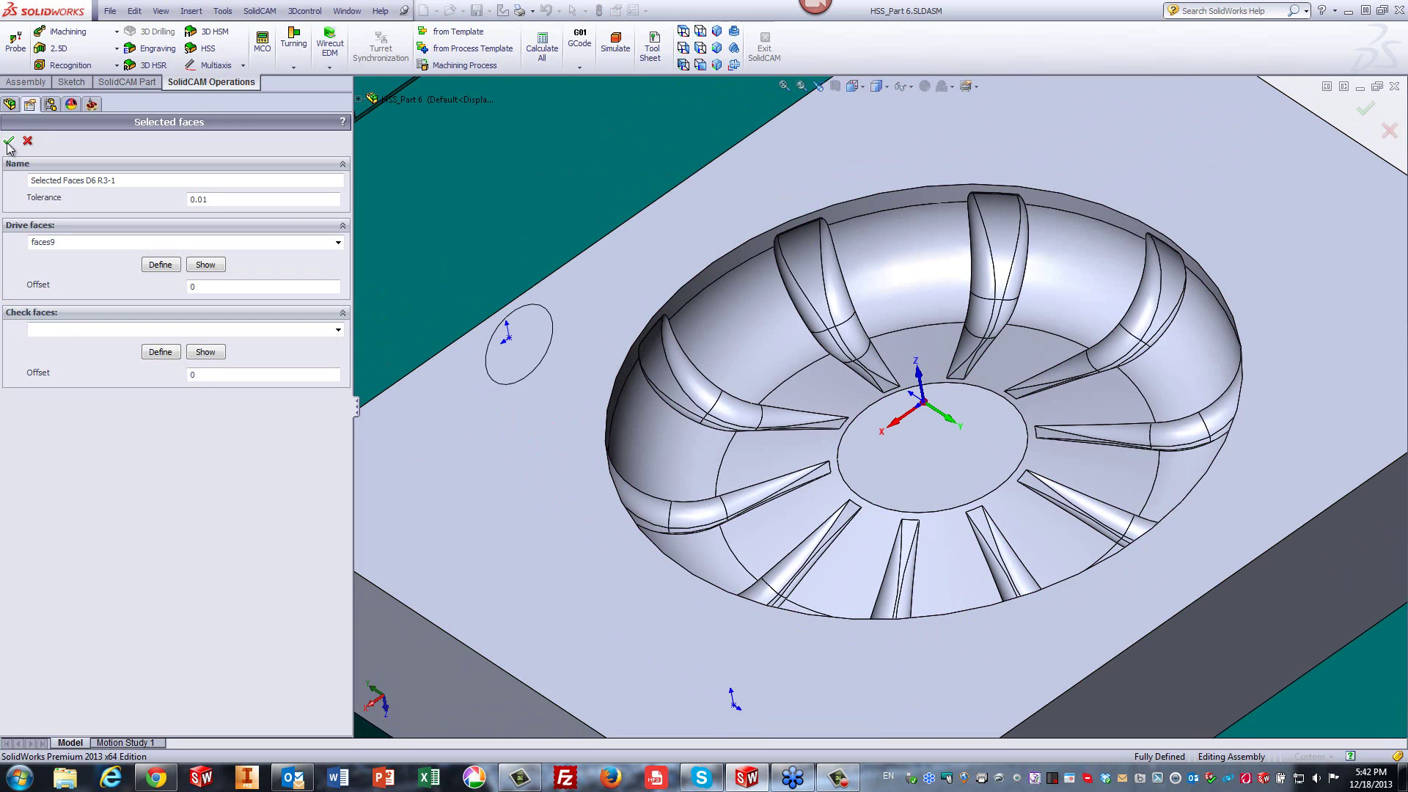
left_click(8, 143)
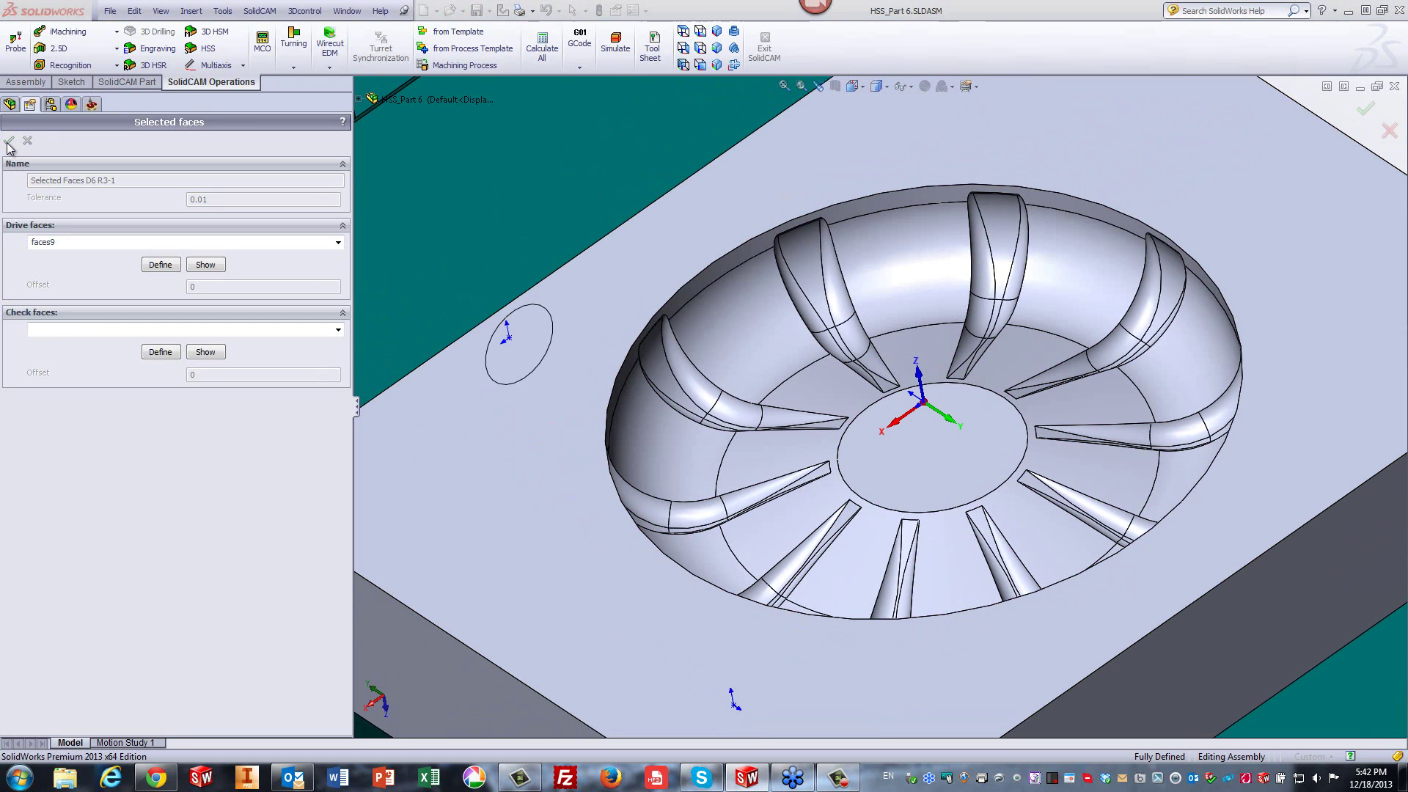
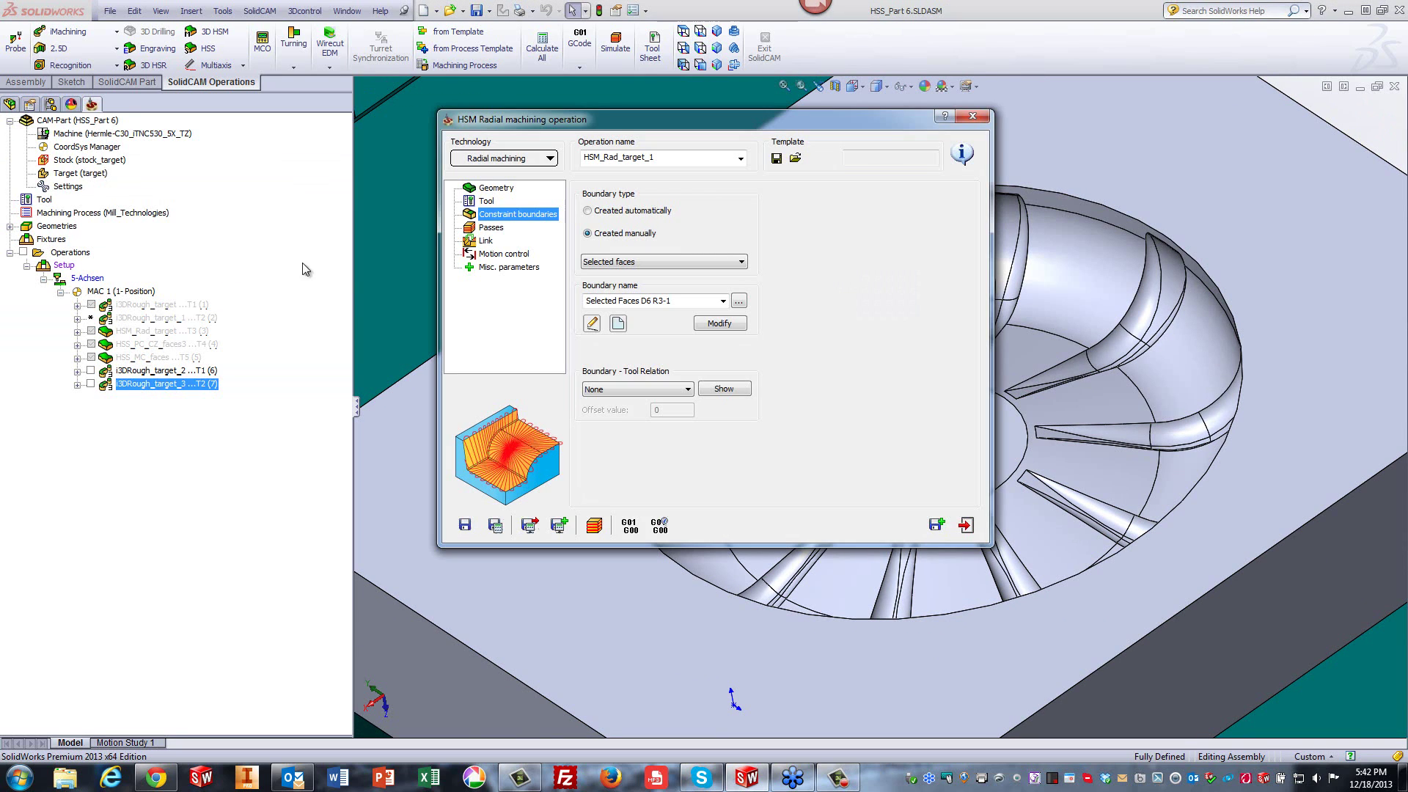
Set the radial passes' step over to 0.2, and save and calculate the operation.
left_click(491, 228)
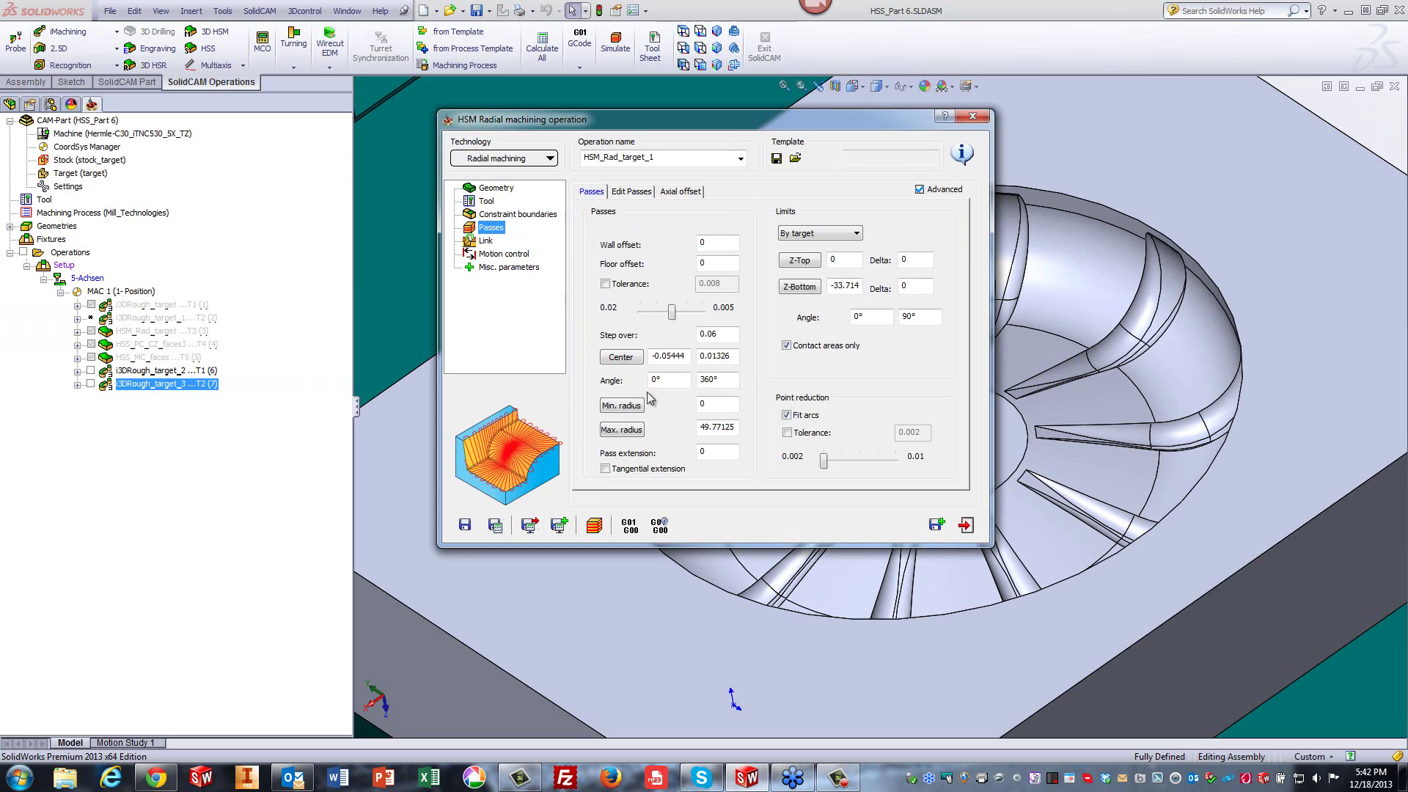
left_click(722, 335)
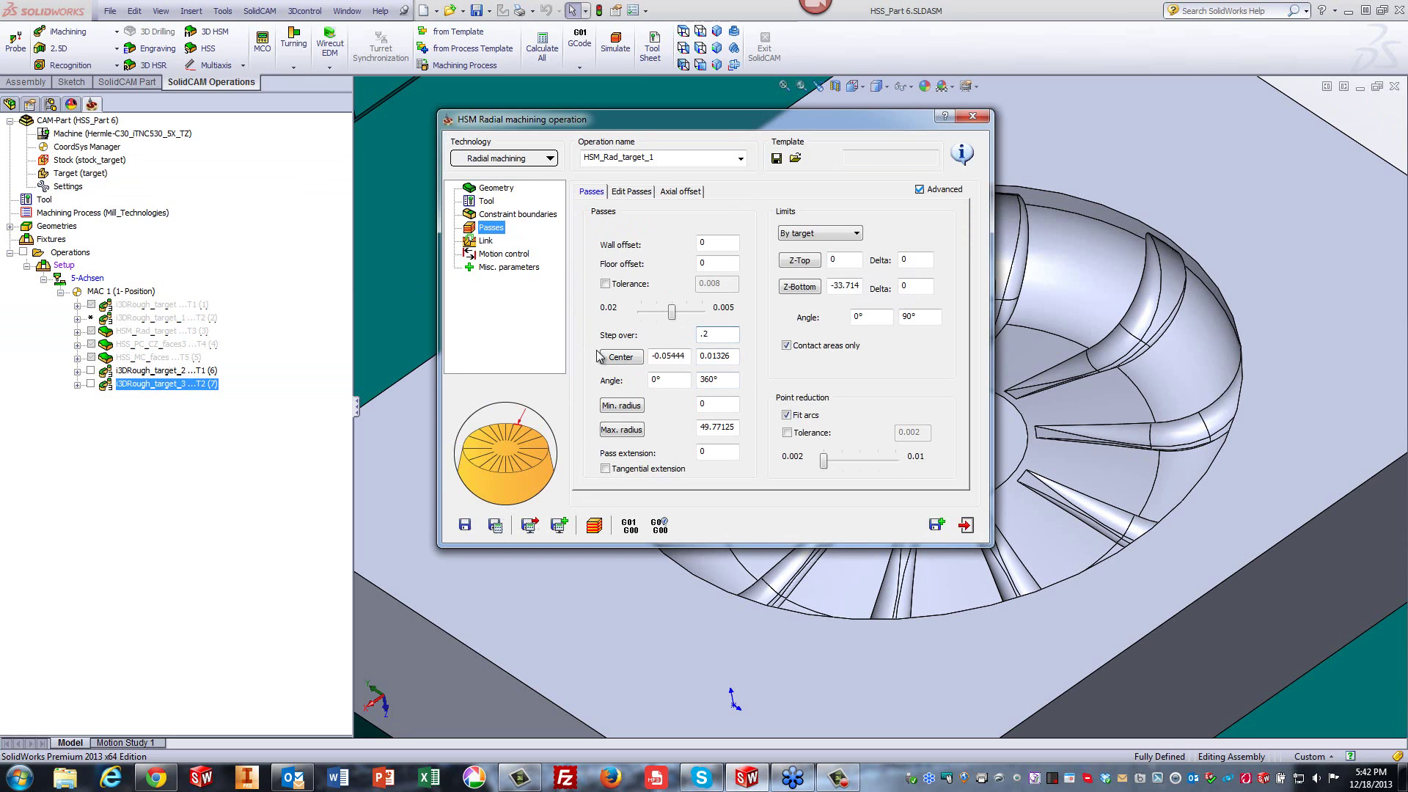
left_click(496, 528)
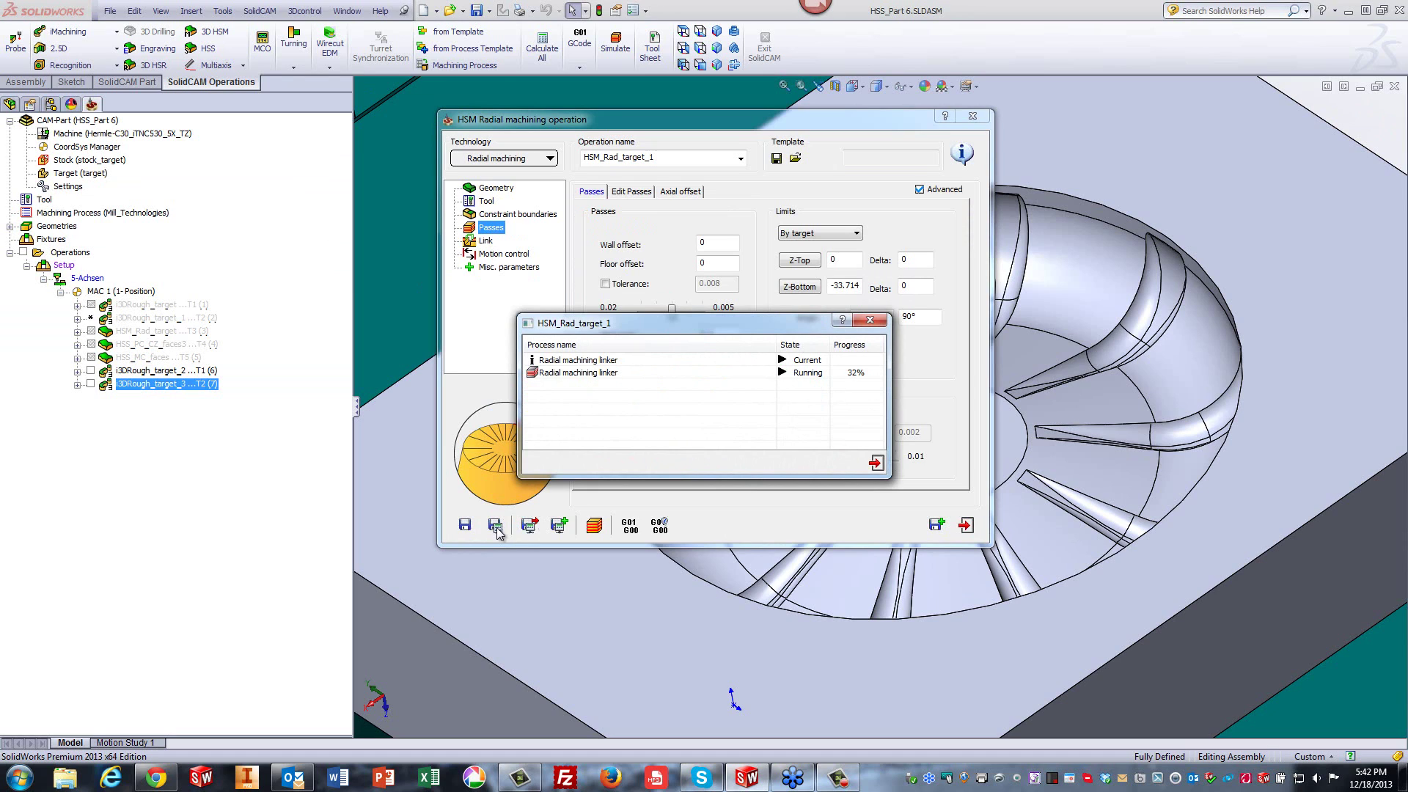
Simulate the radial toolpath on the CAD model, inspect it from above and at an angle, and close the simulation and operation.
left_click(593, 525)
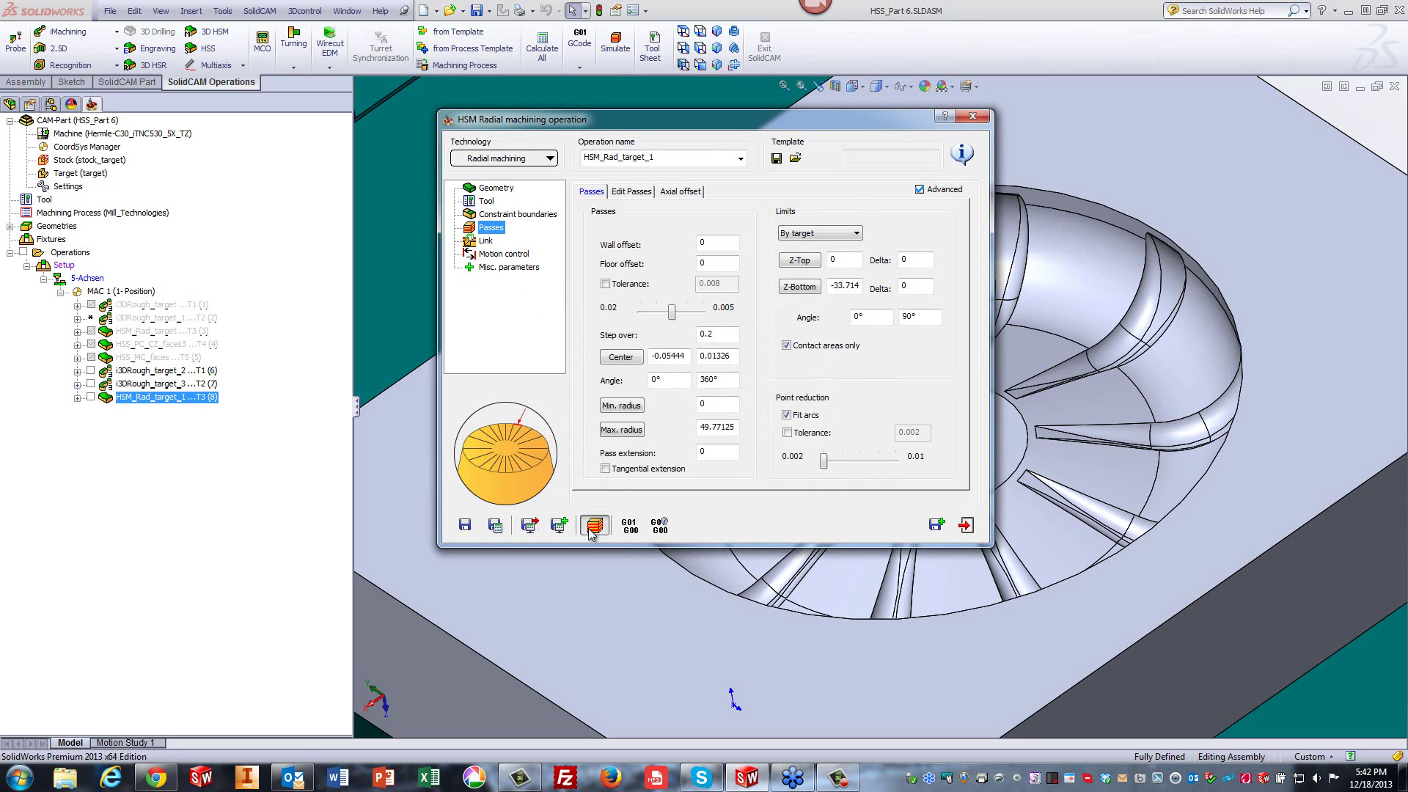
left_click(698, 52)
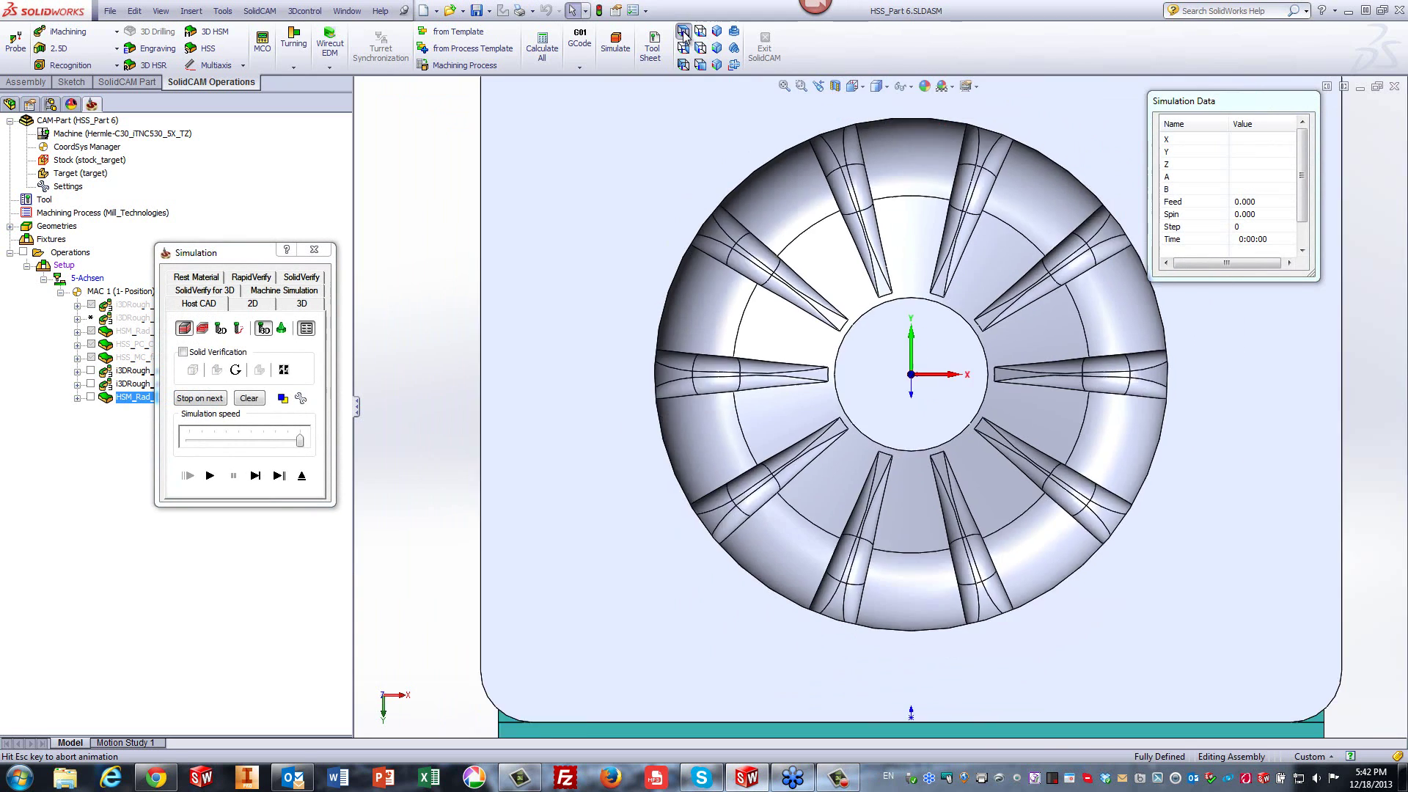
scroll(824, 241, "down", 5)
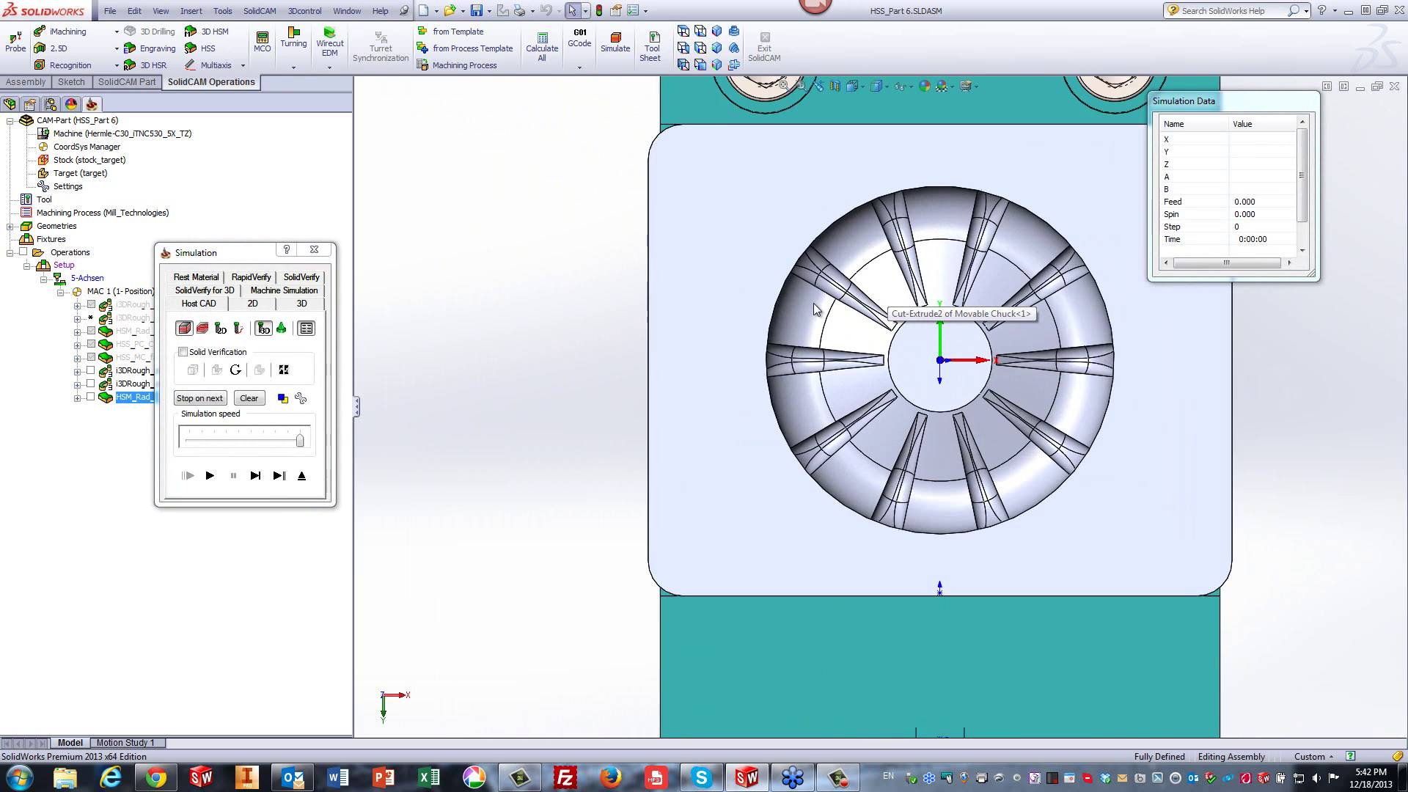
left_click(210, 477)
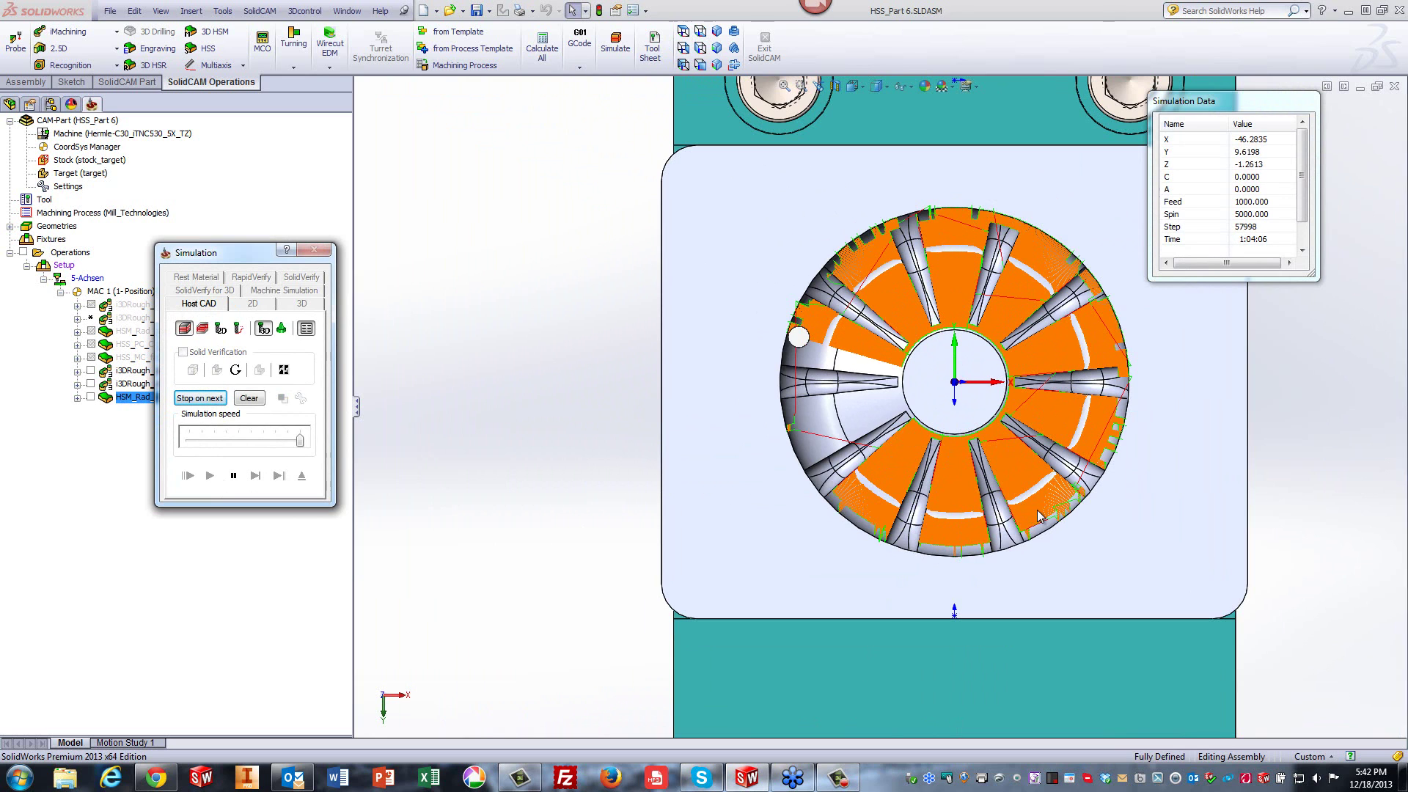
left_click(740, 334)
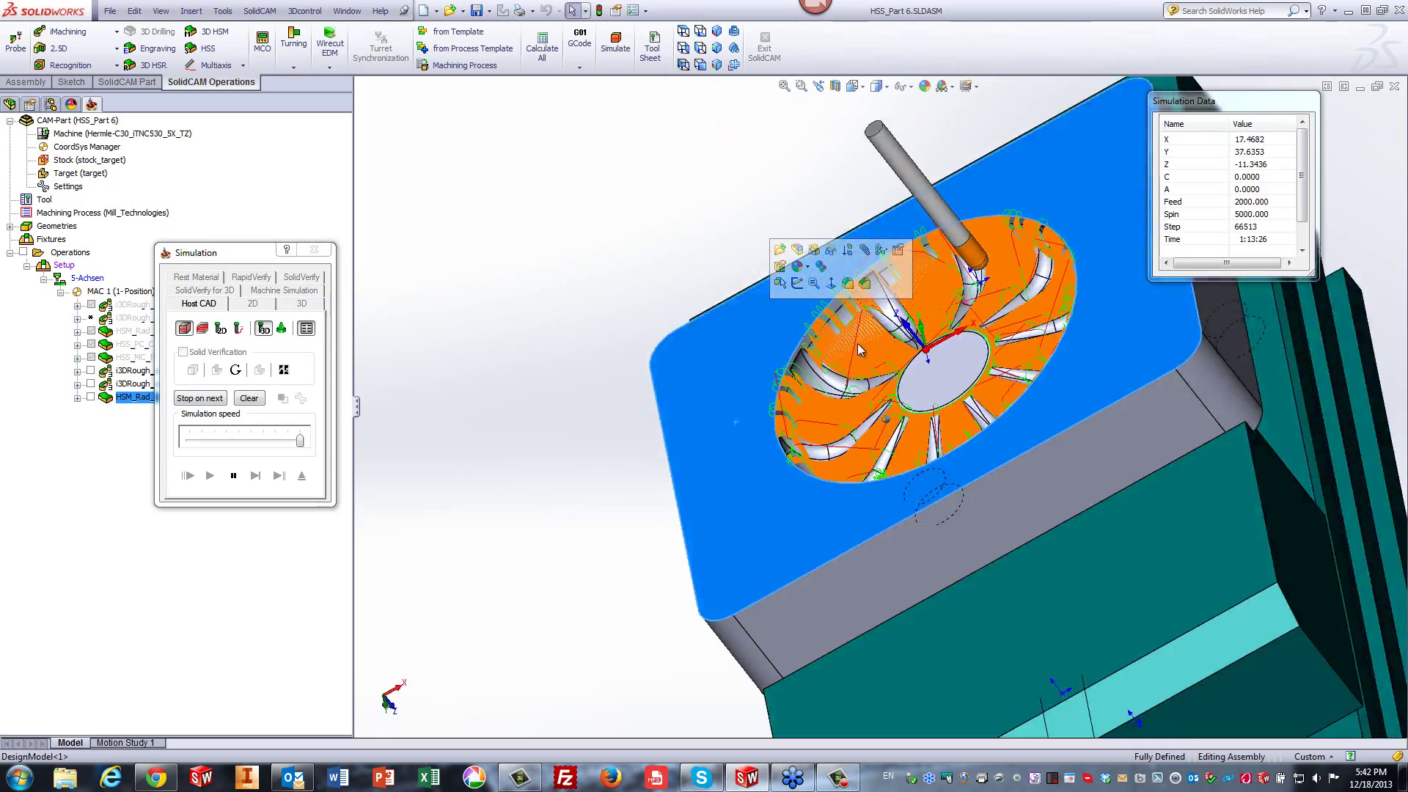
middle_click_drag(861, 350, 1003, 382)
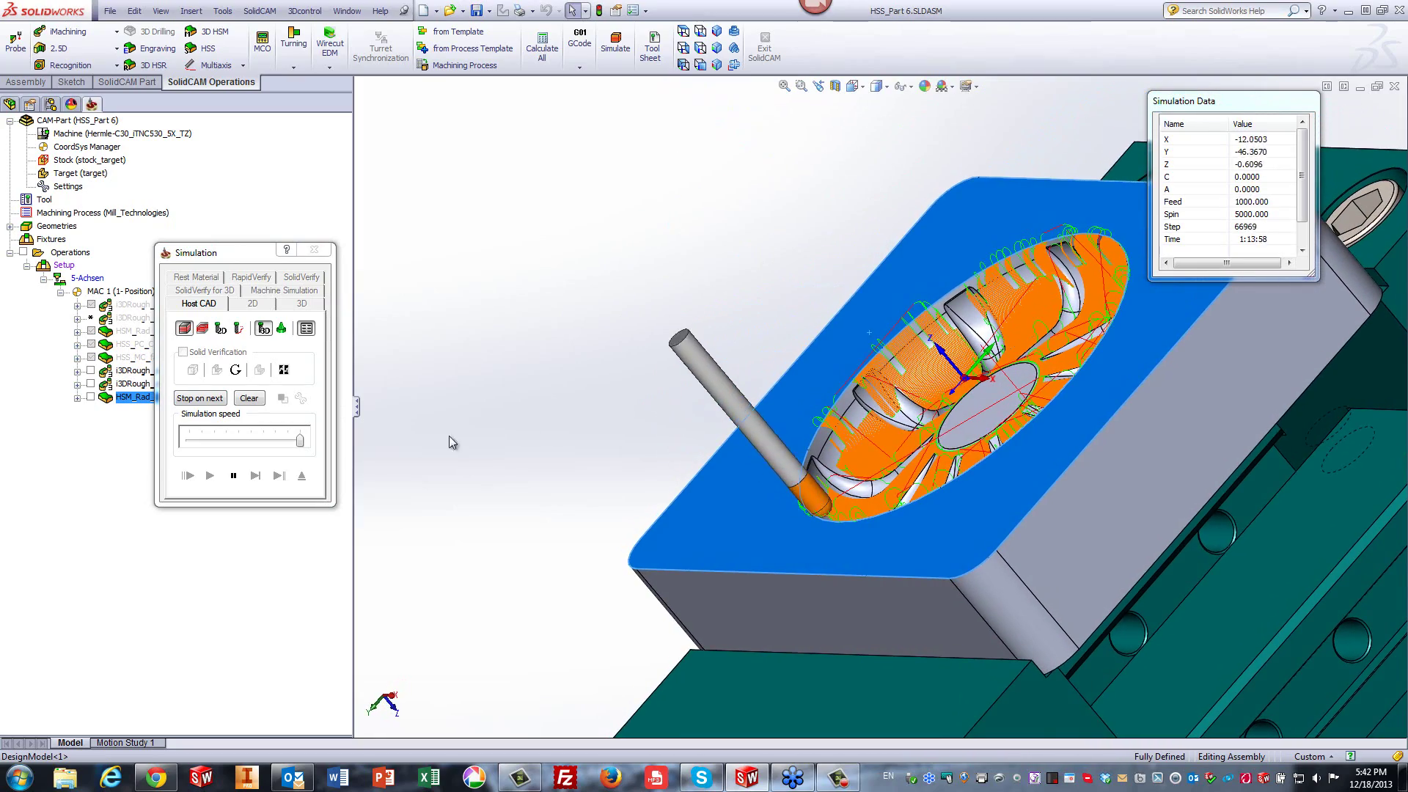
left_click(234, 475)
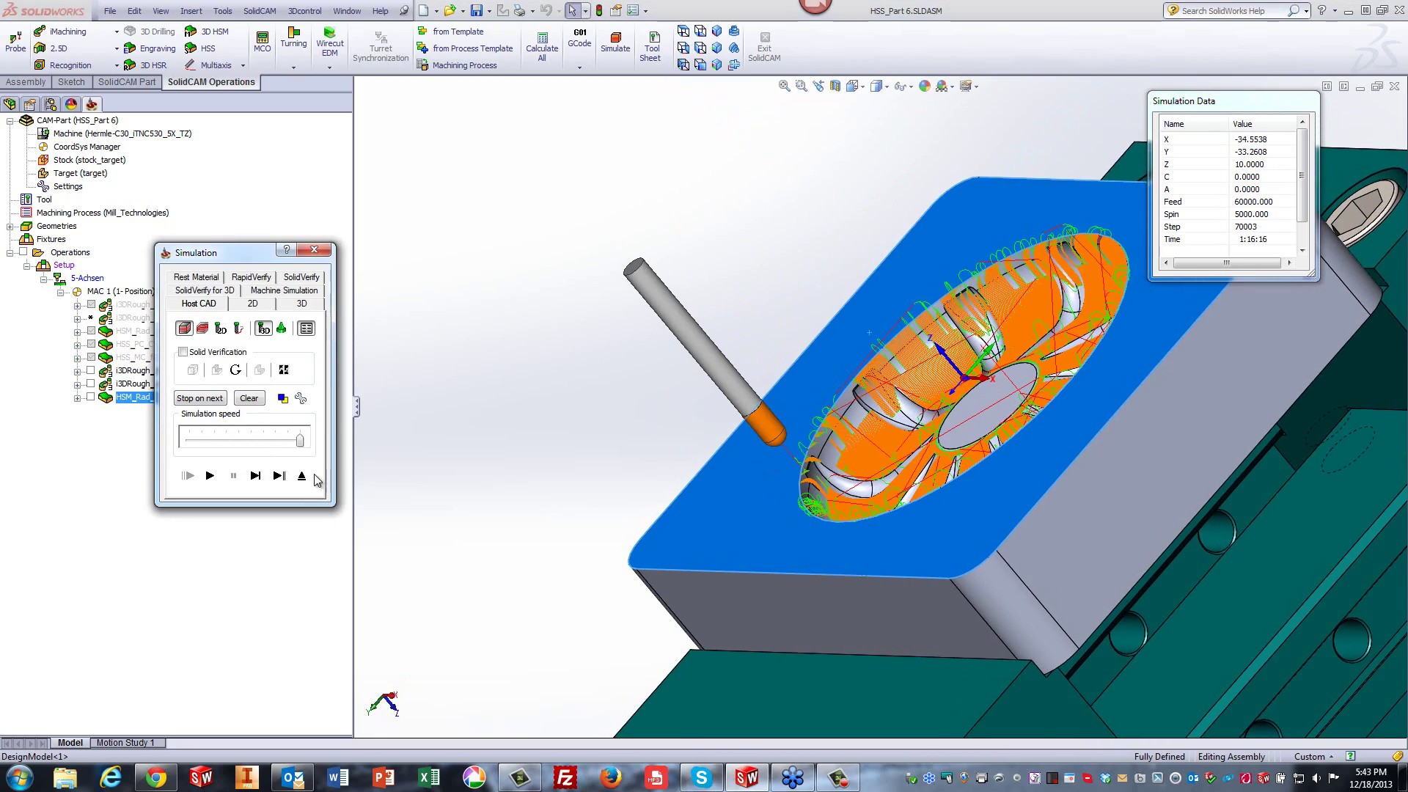
left_click(301, 476)
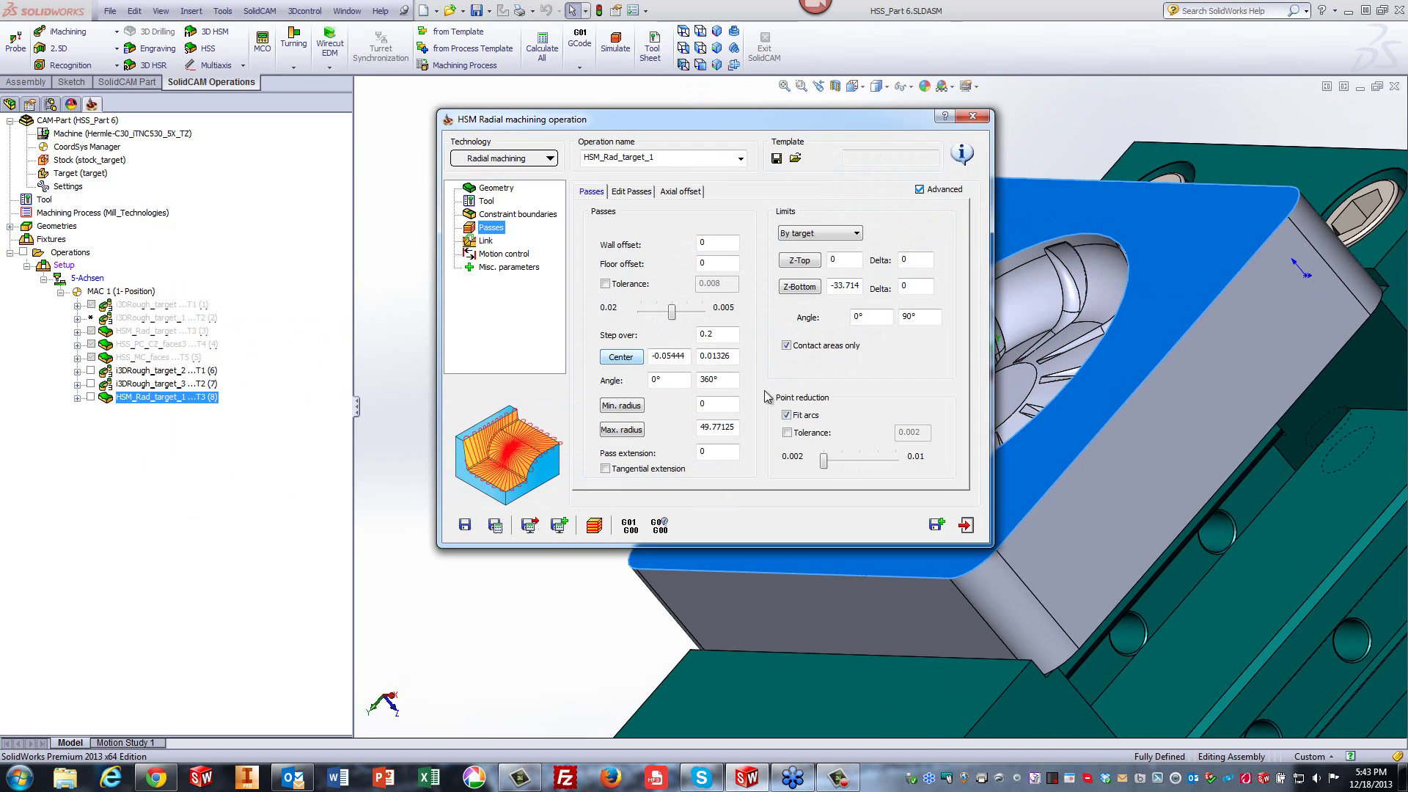
left_click(965, 525)
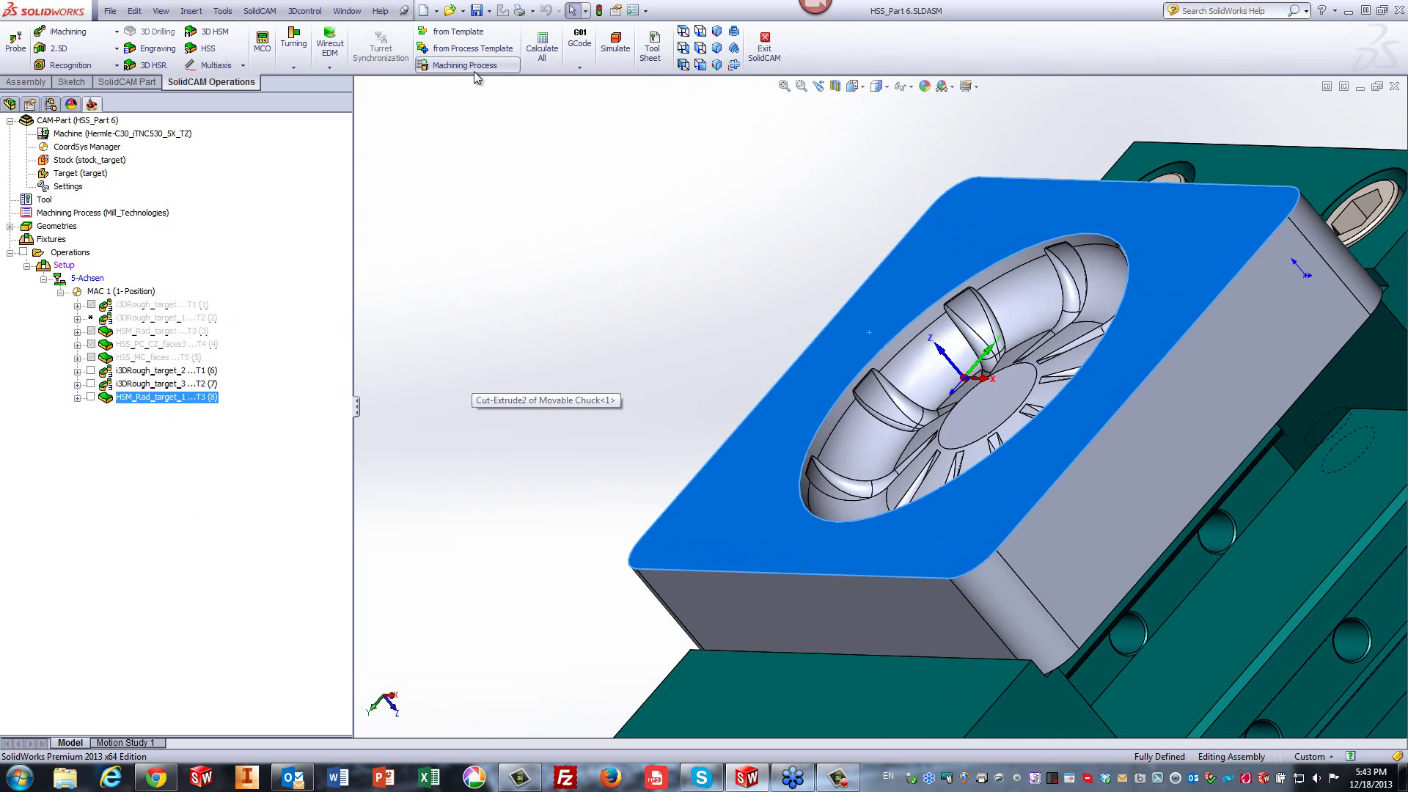
Add an HSS Parallel cuts: Constant Z operation with the cavity's vertical rim face as its drive surface.
left_click(213, 49)
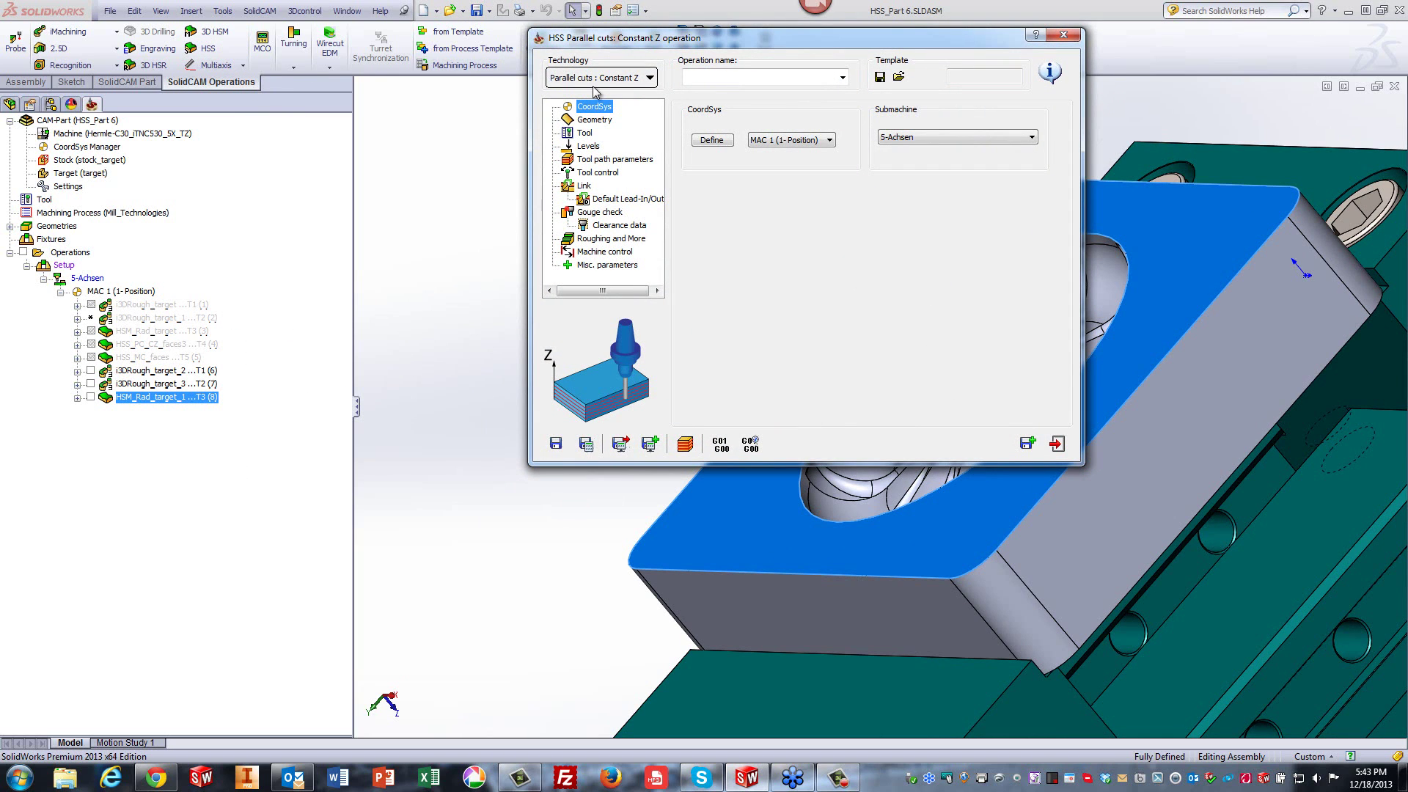
left_click(596, 120)
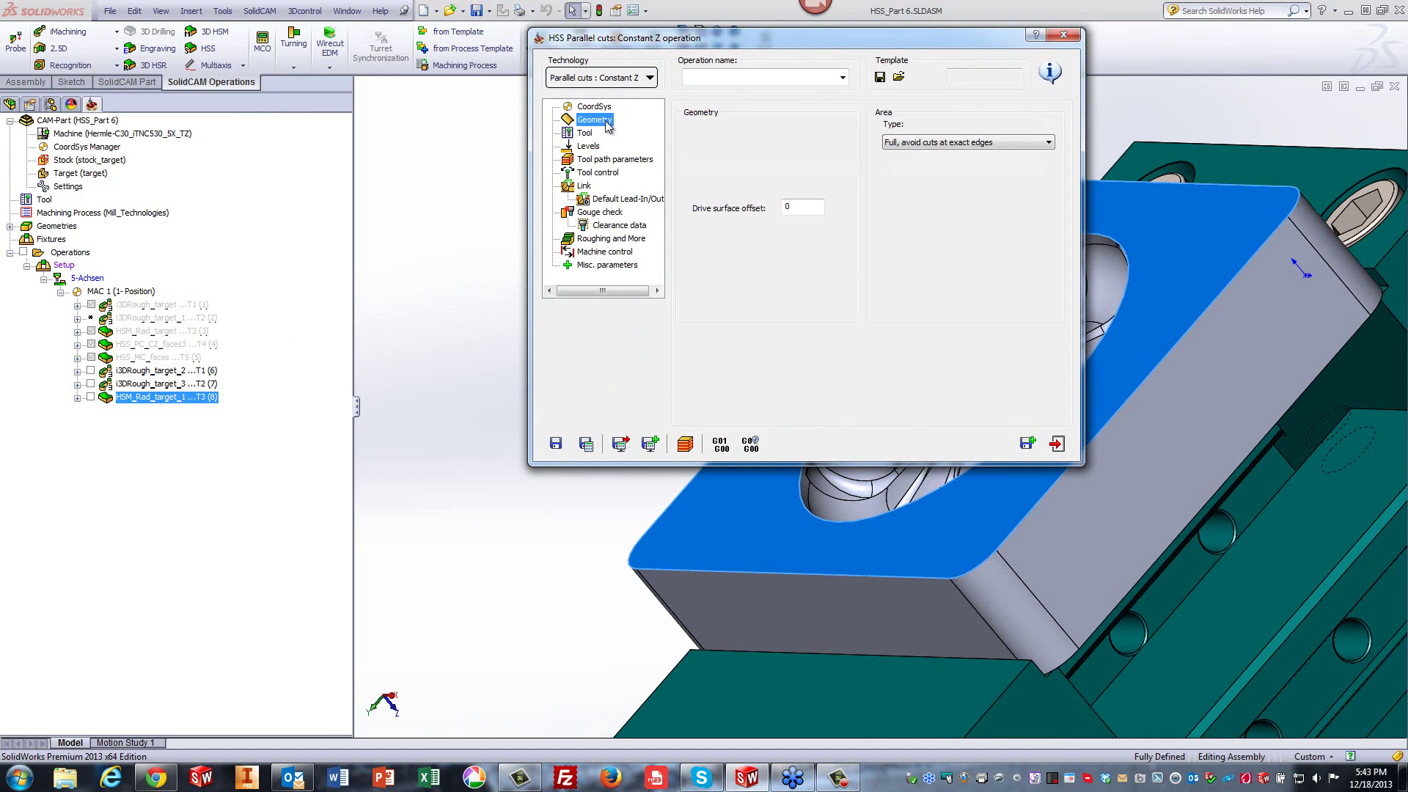
left_click(724, 150)
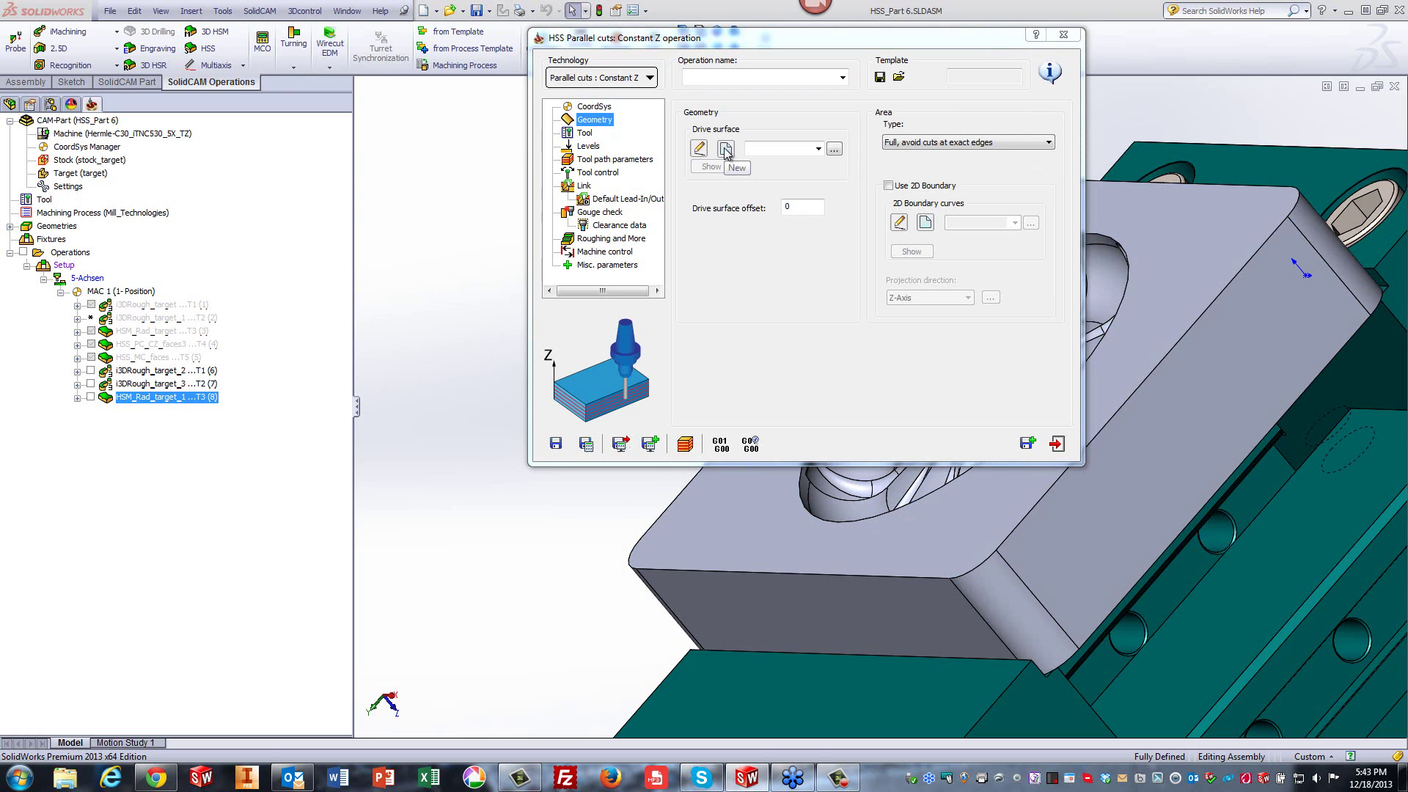
left_click(1008, 275)
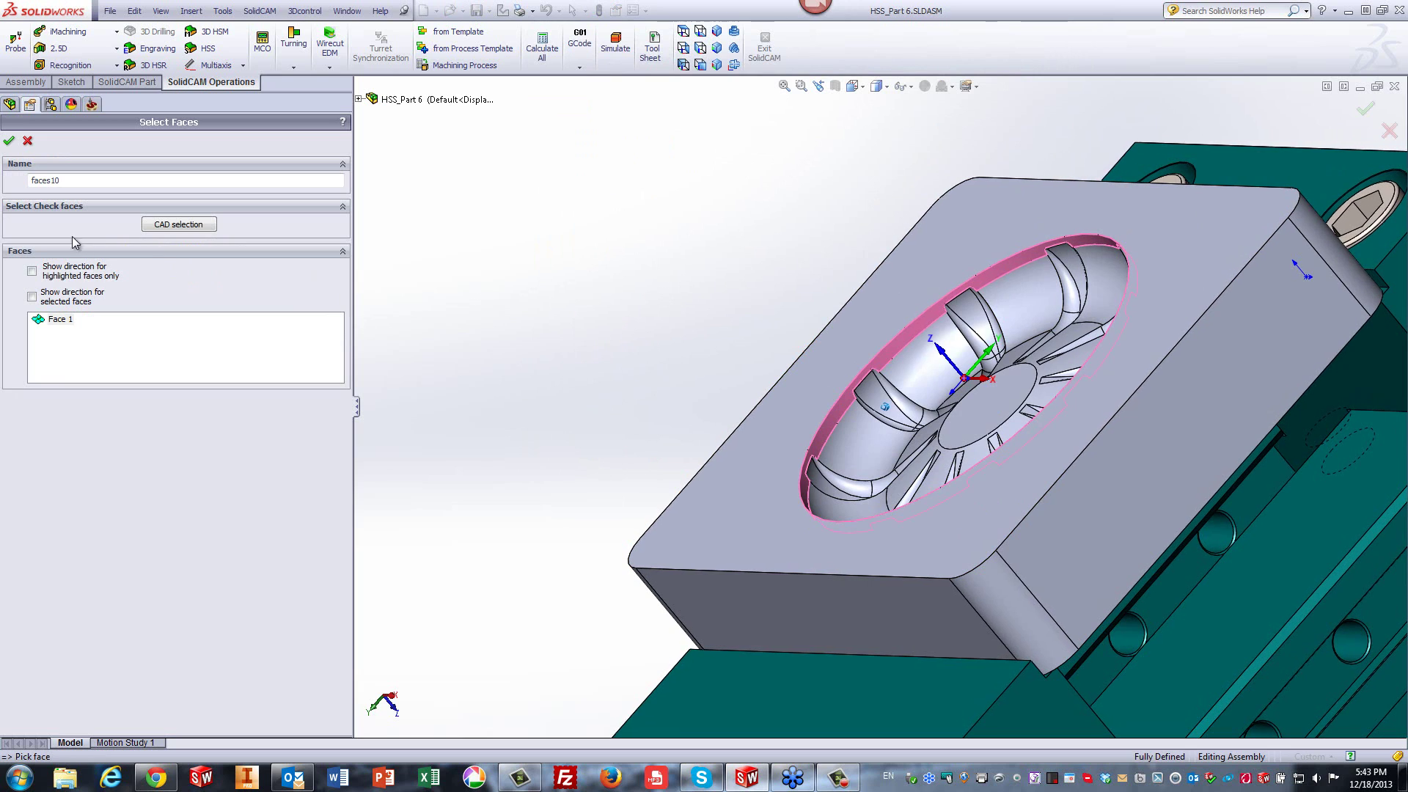
left_click(10, 142)
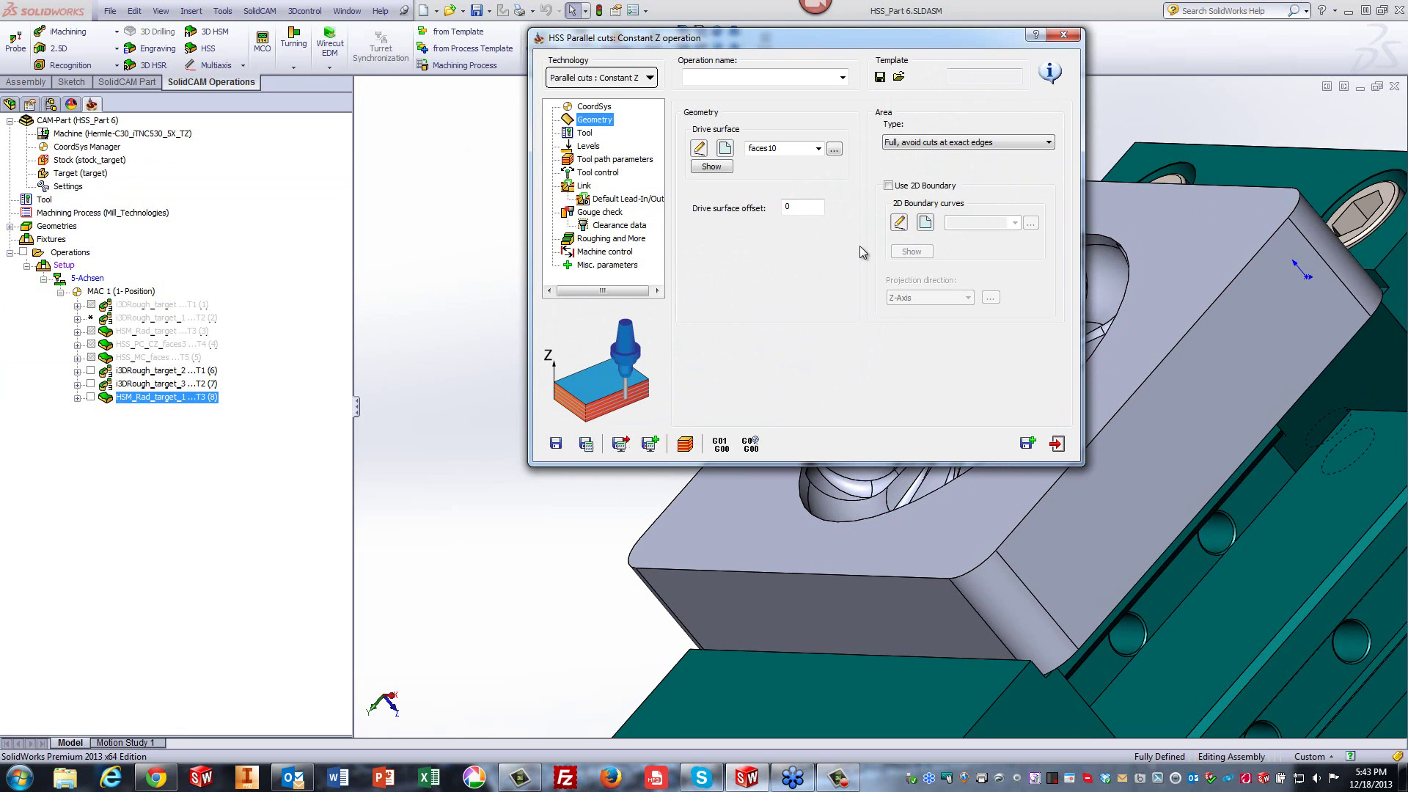
Preview tool 4, the 24 mm slot mill with 2 mm corner radius, and assign it to the Constant Z operation.
left_click(586, 134)
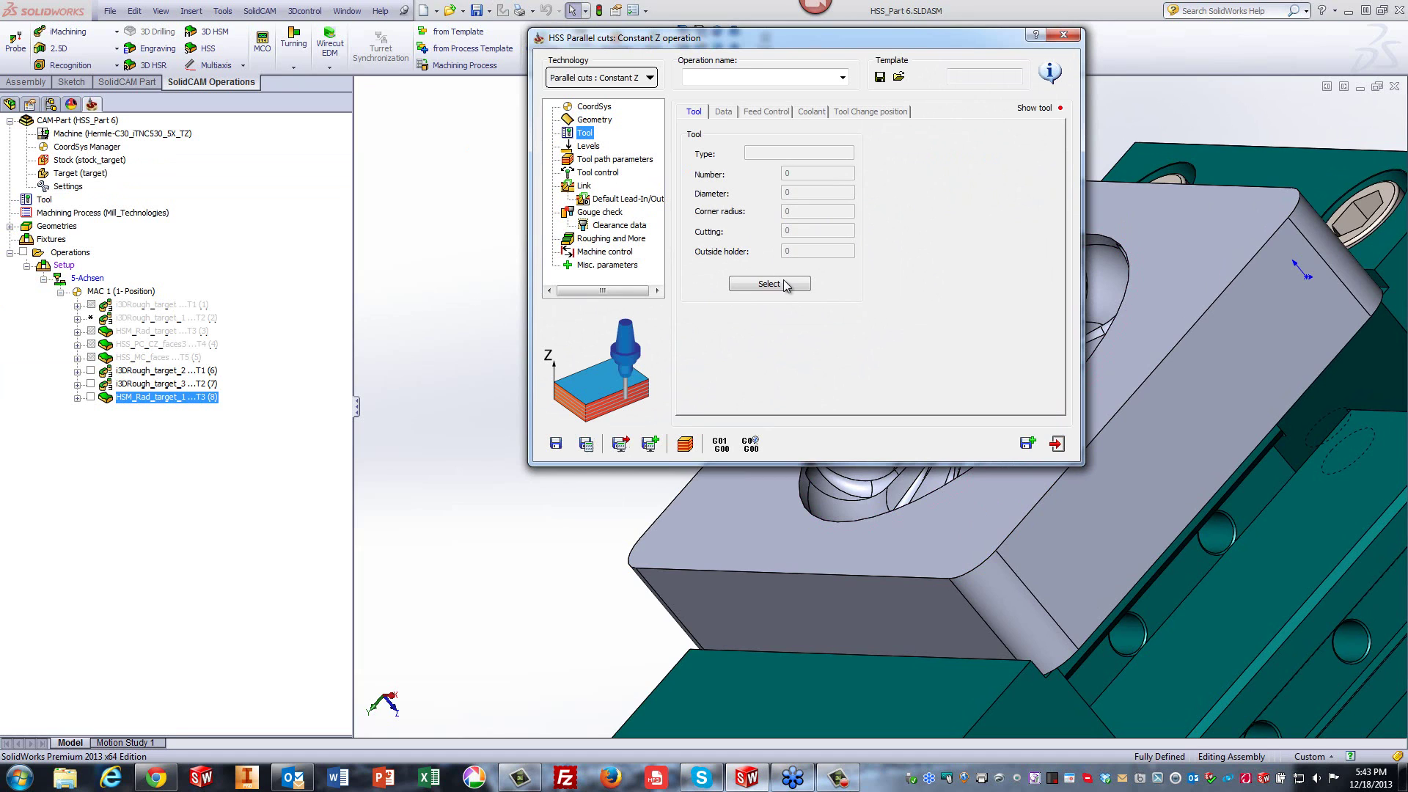
left_click(769, 284)
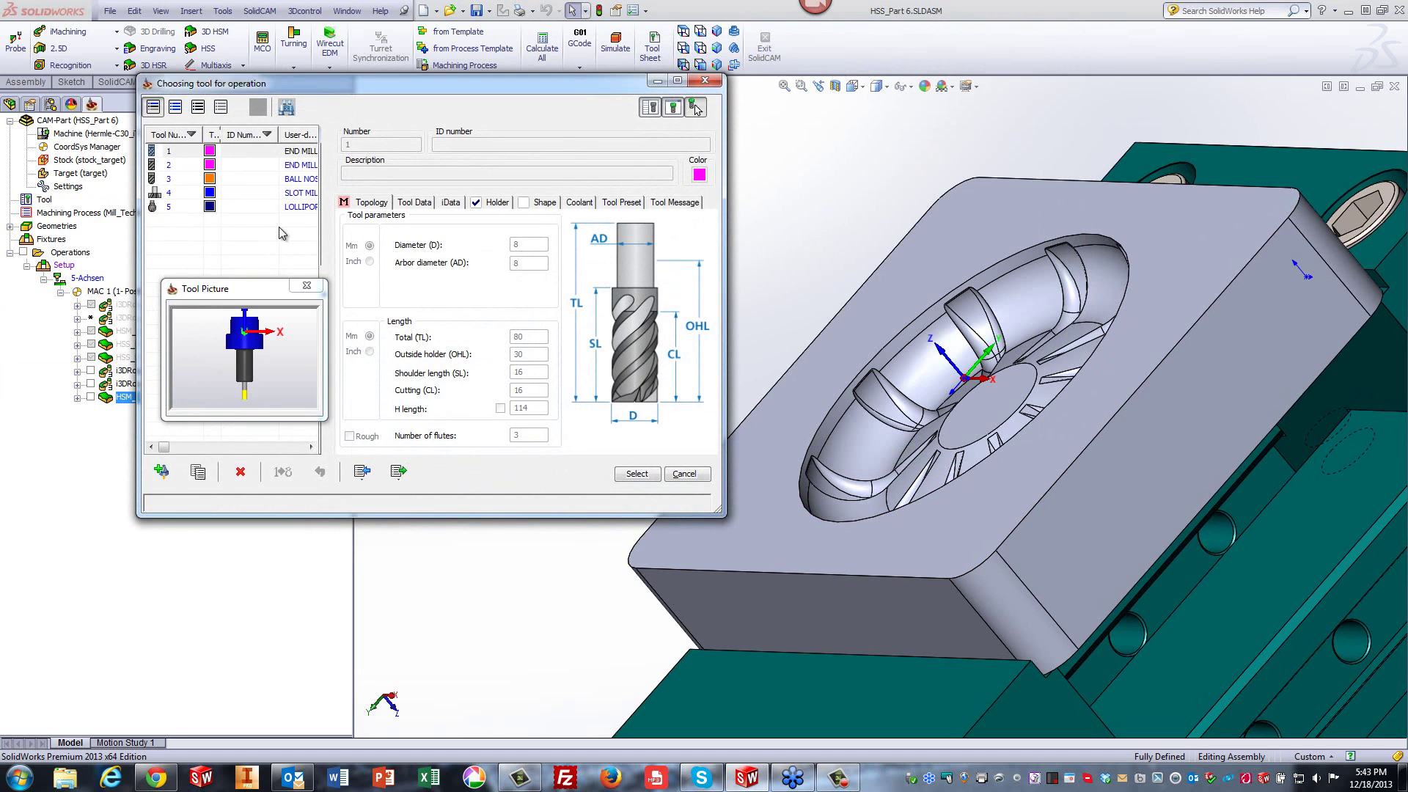
left_click(284, 193)
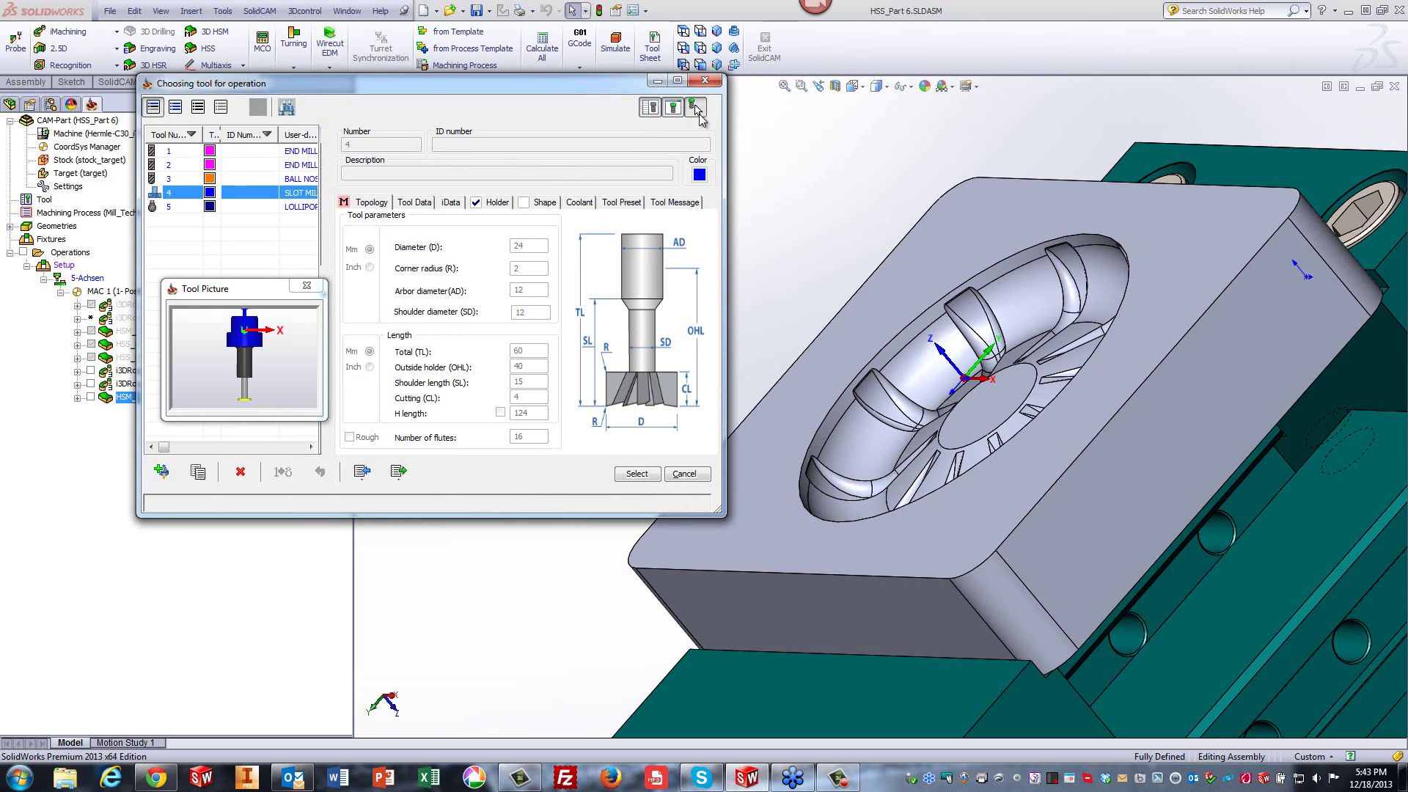
left_click(286, 371)
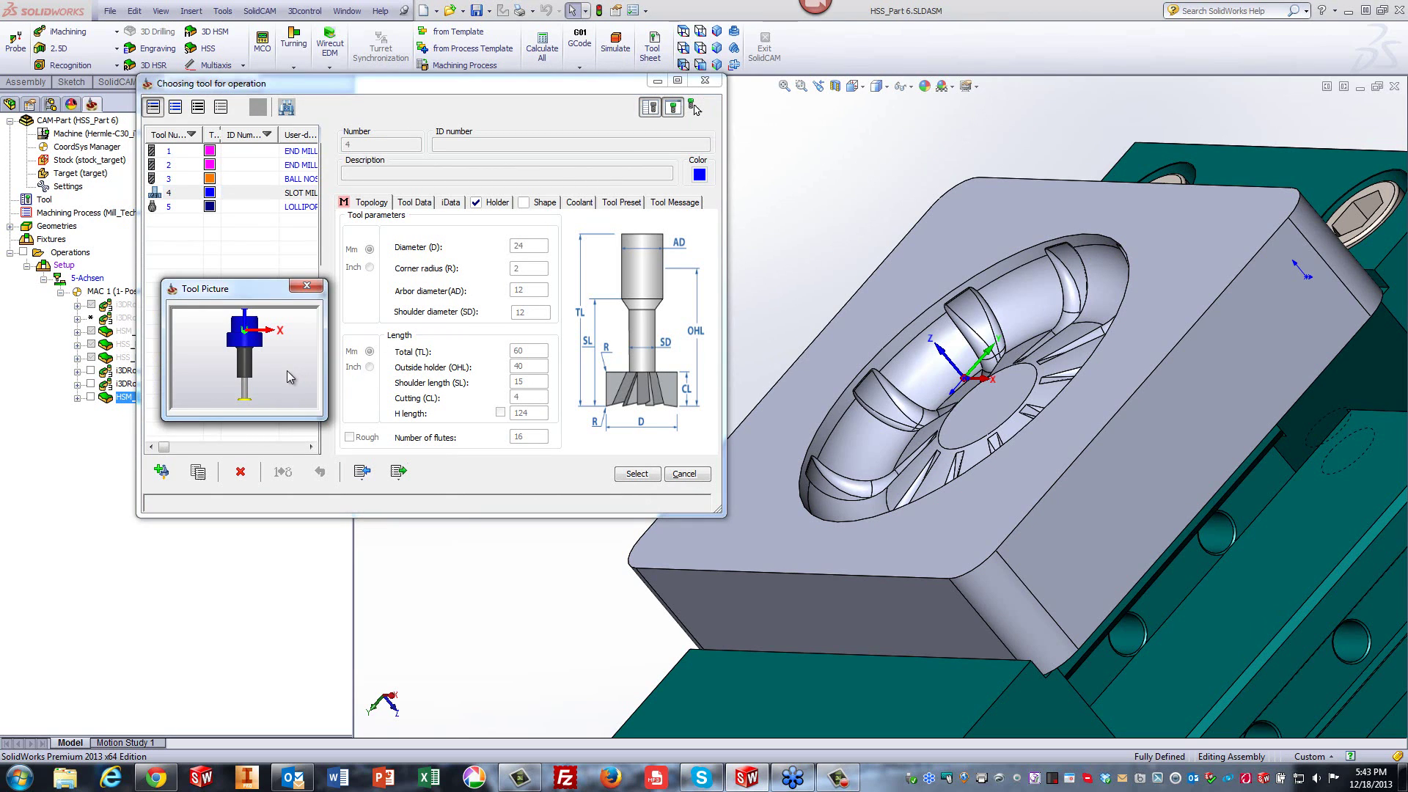
scroll(287, 371, "up", 4)
scroll(287, 376, "up", 5)
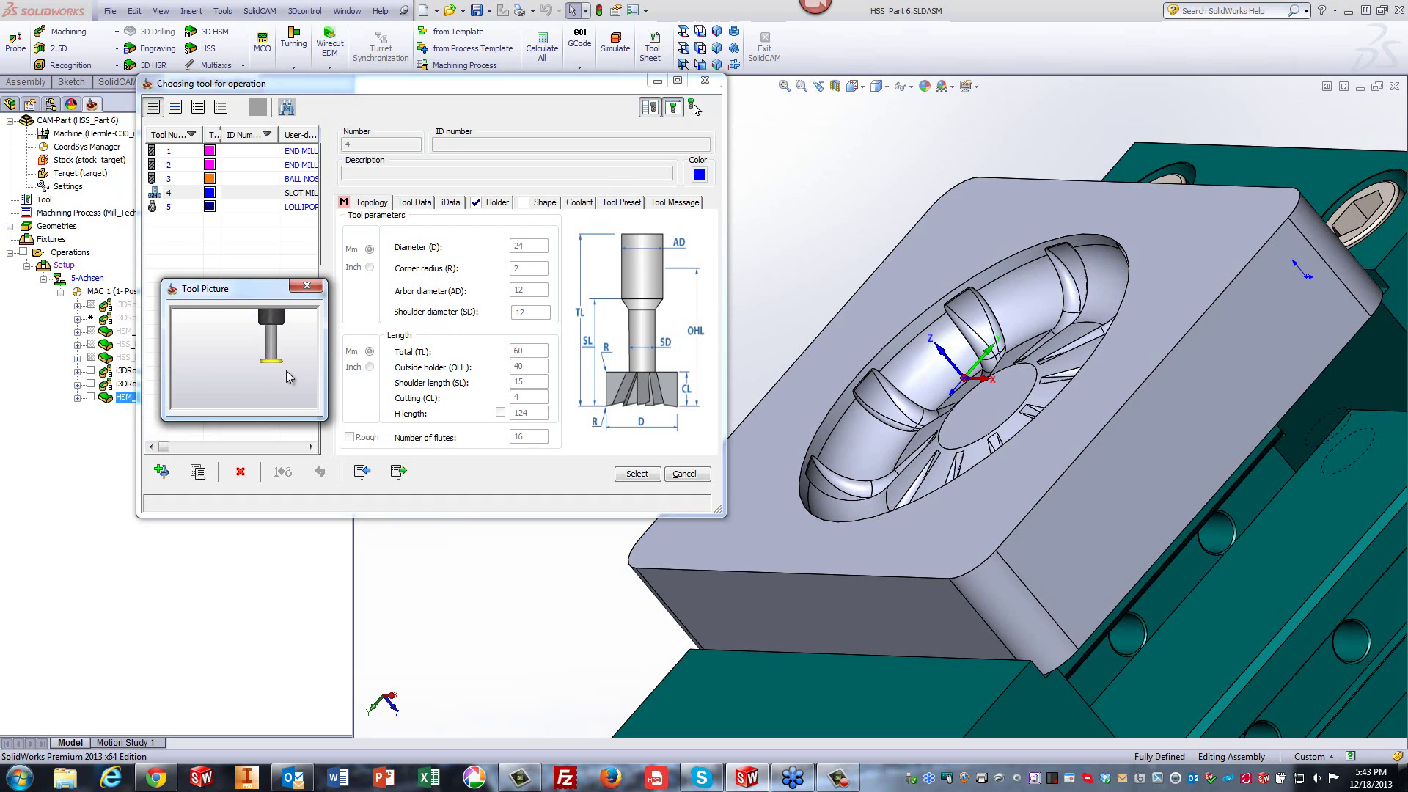
scroll(287, 376, "up", 4)
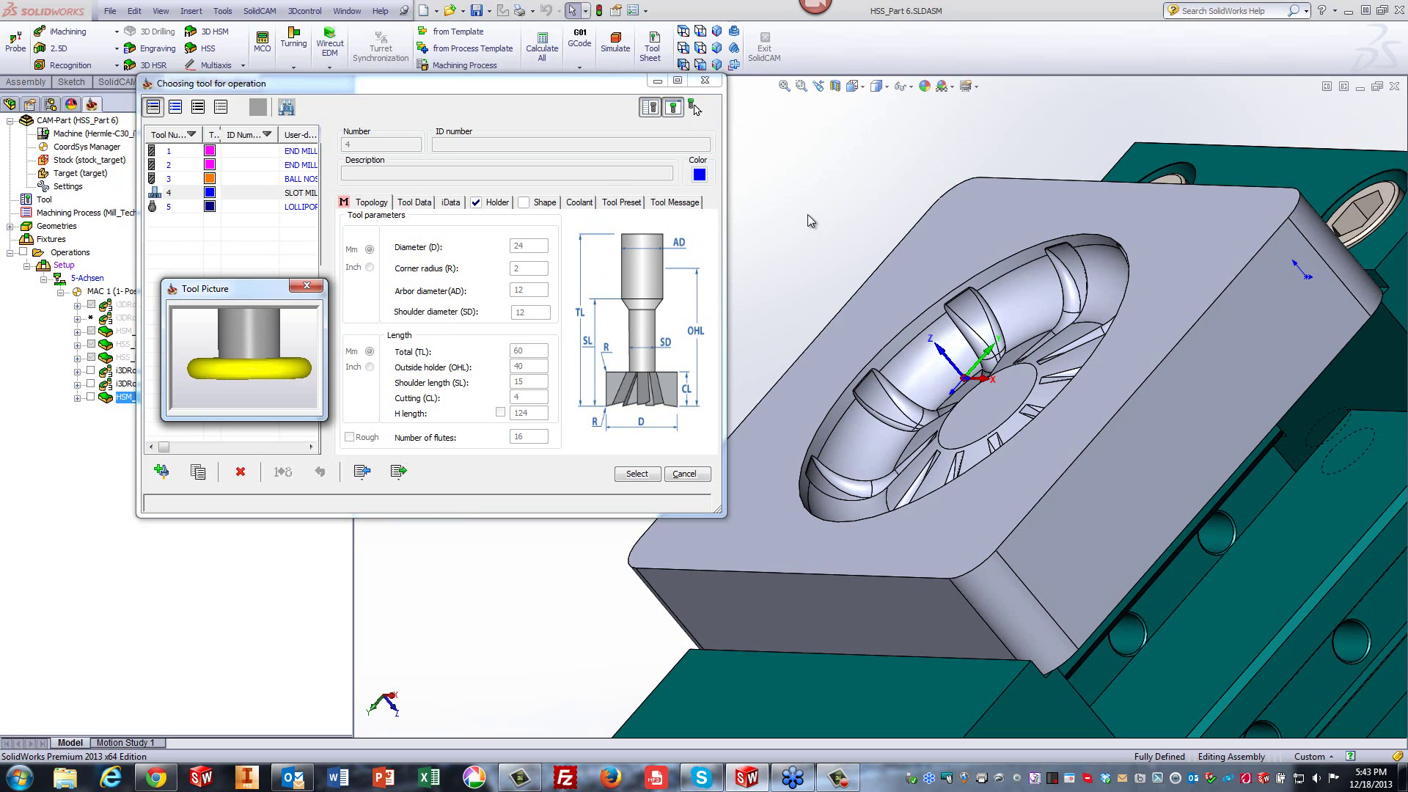
left_click(807, 214)
left_click(695, 109)
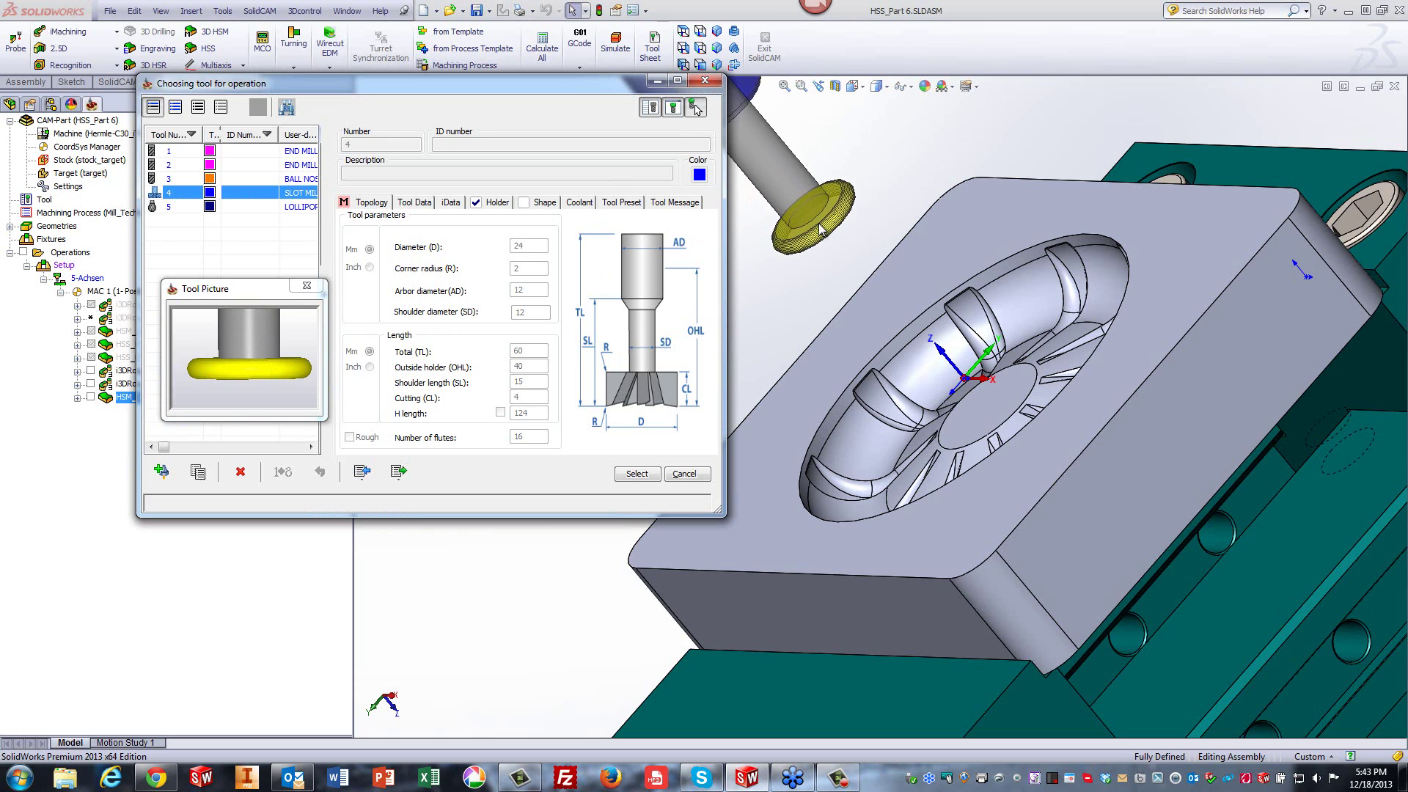
left_click(637, 473)
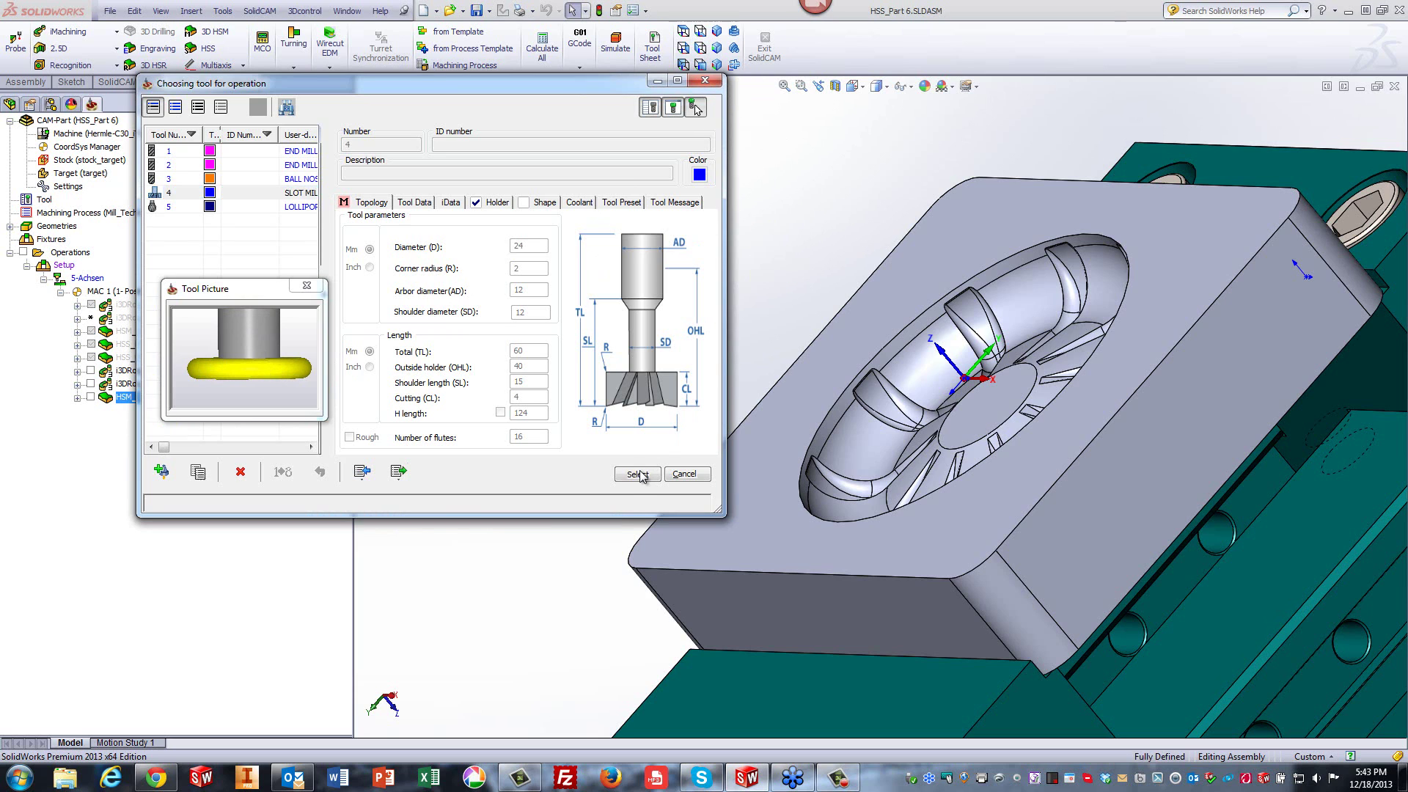
Set the Constant Z operation's maximum step over to 0.2.
left_click(588, 146)
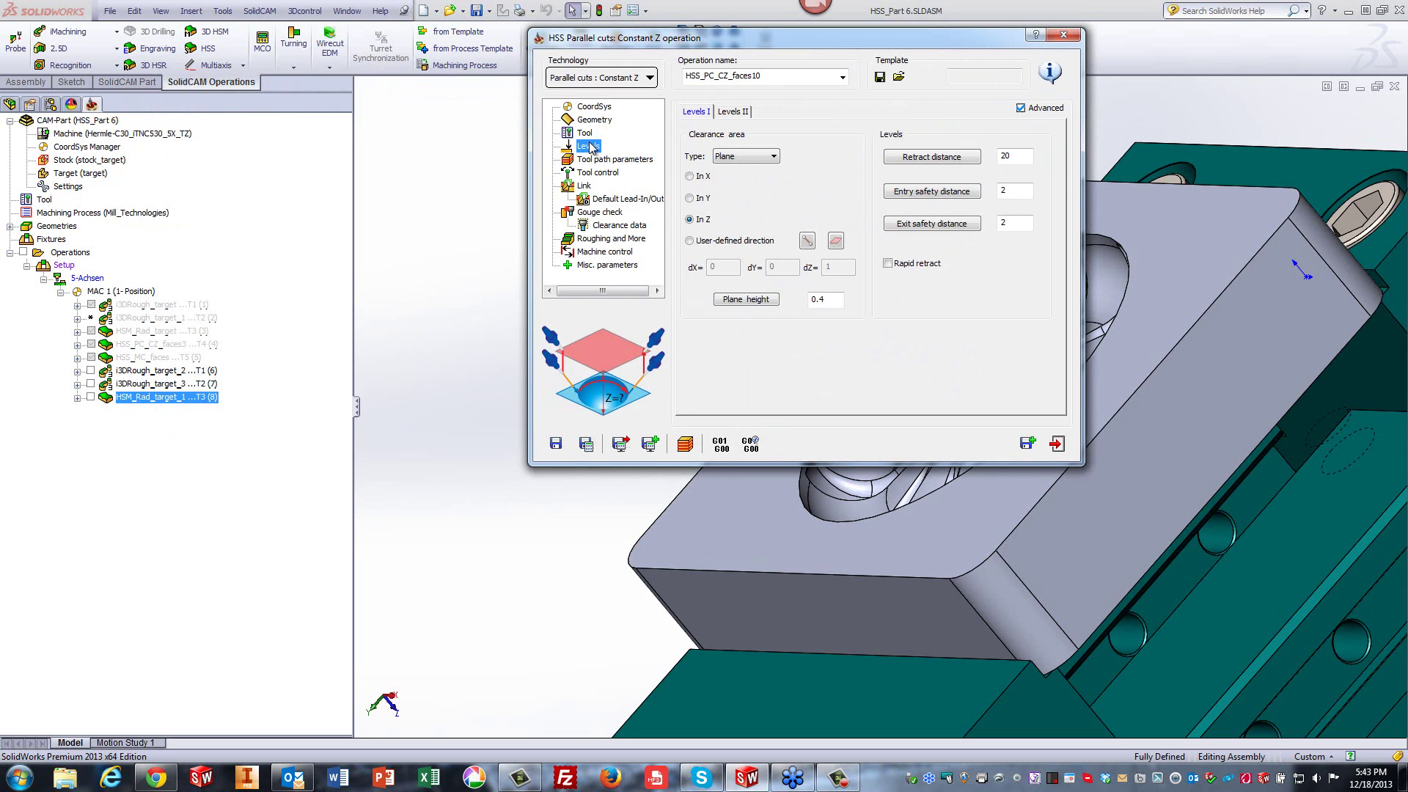
left_click(594, 160)
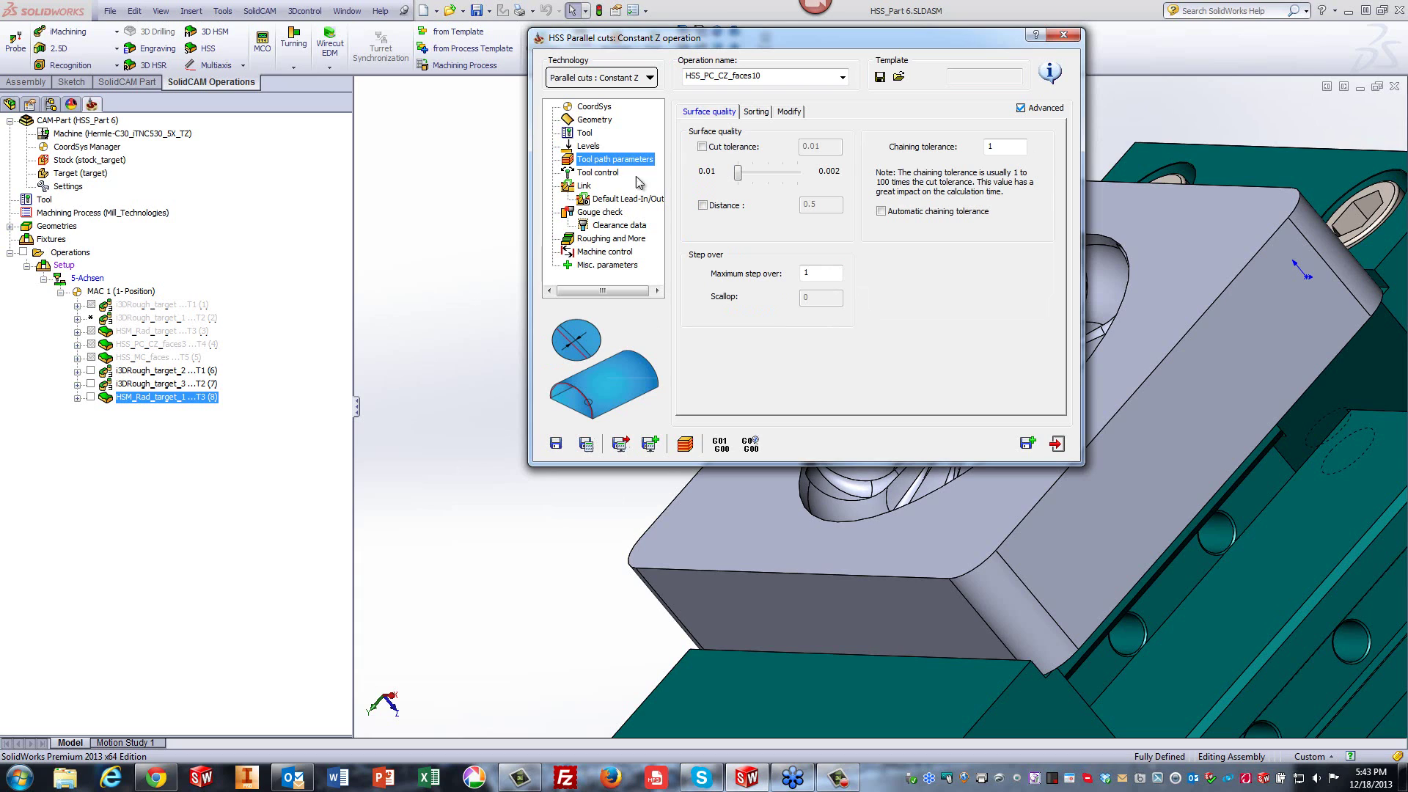
double_click(820, 272)
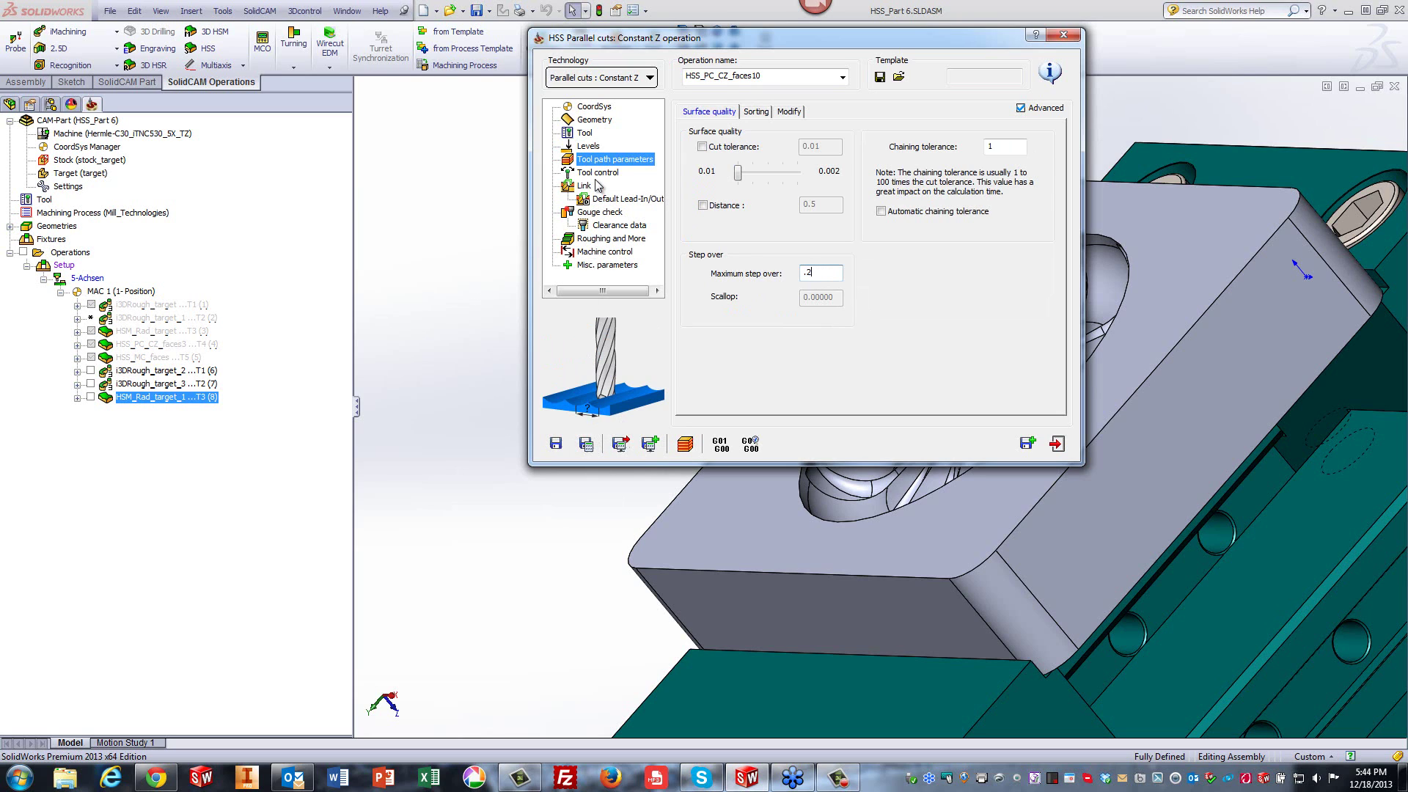
Enable the lead-in for the first entry and the lead-out for the last exit, and save and calculate the operation.
left_click(584, 187)
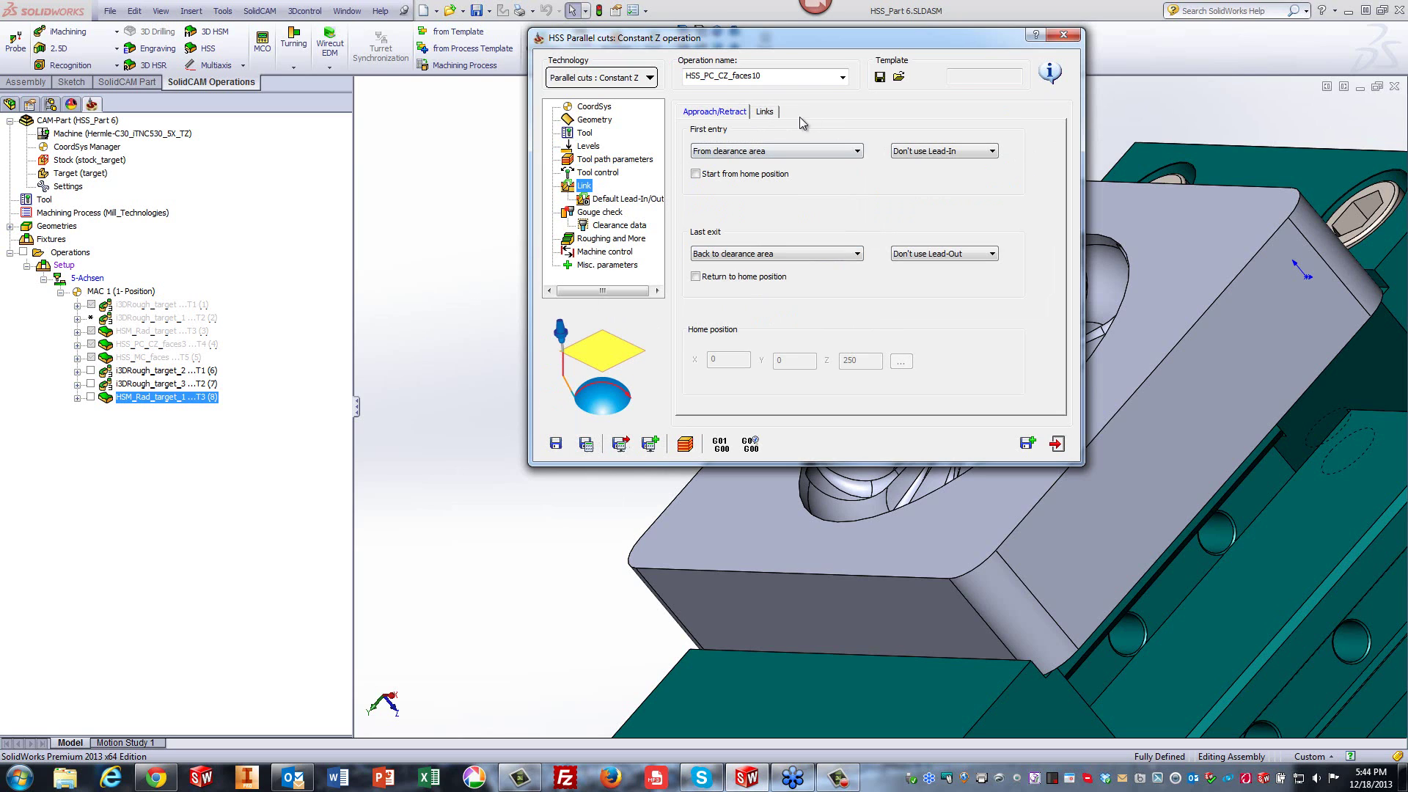
left_click(901, 151)
left_click(911, 164)
left_click(910, 255)
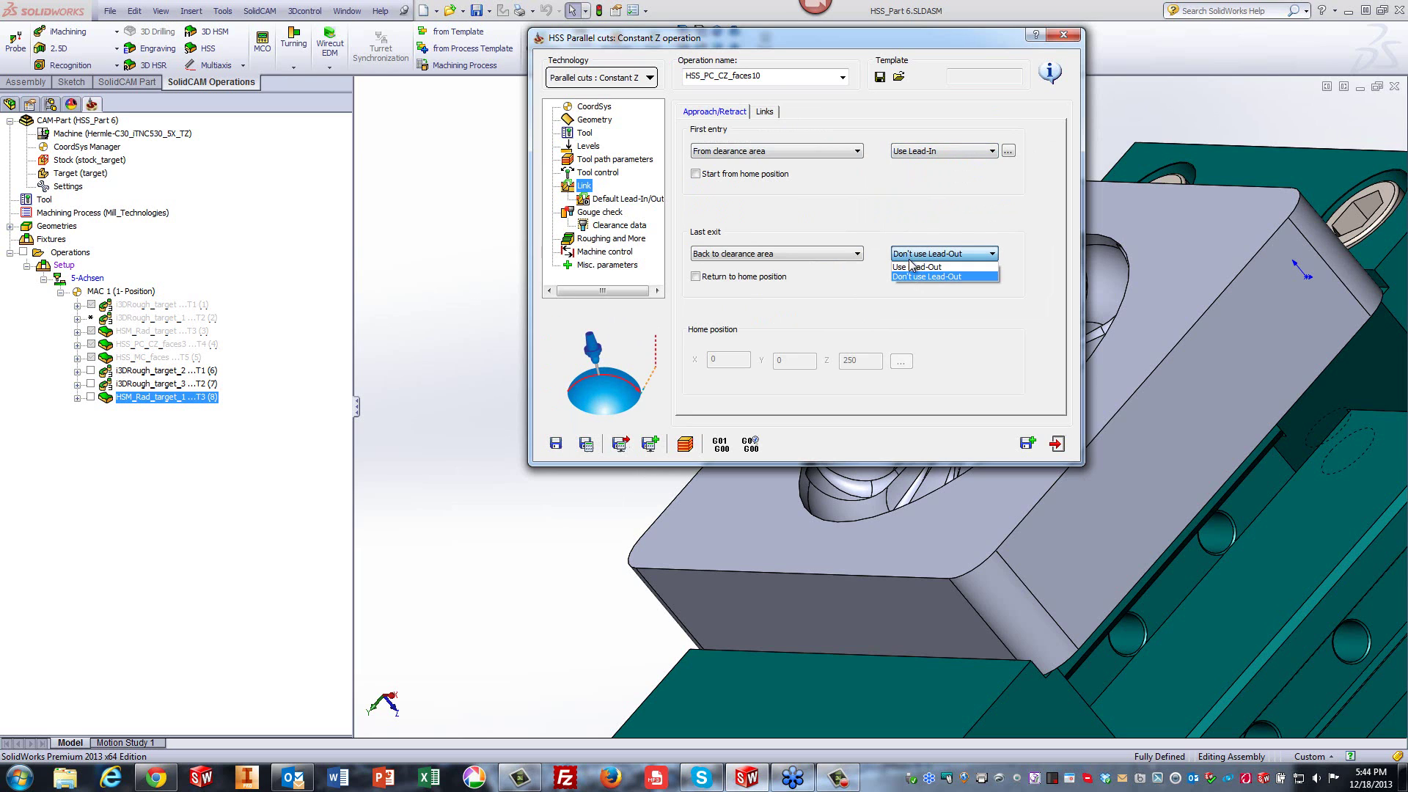
left_click(915, 267)
left_click(587, 444)
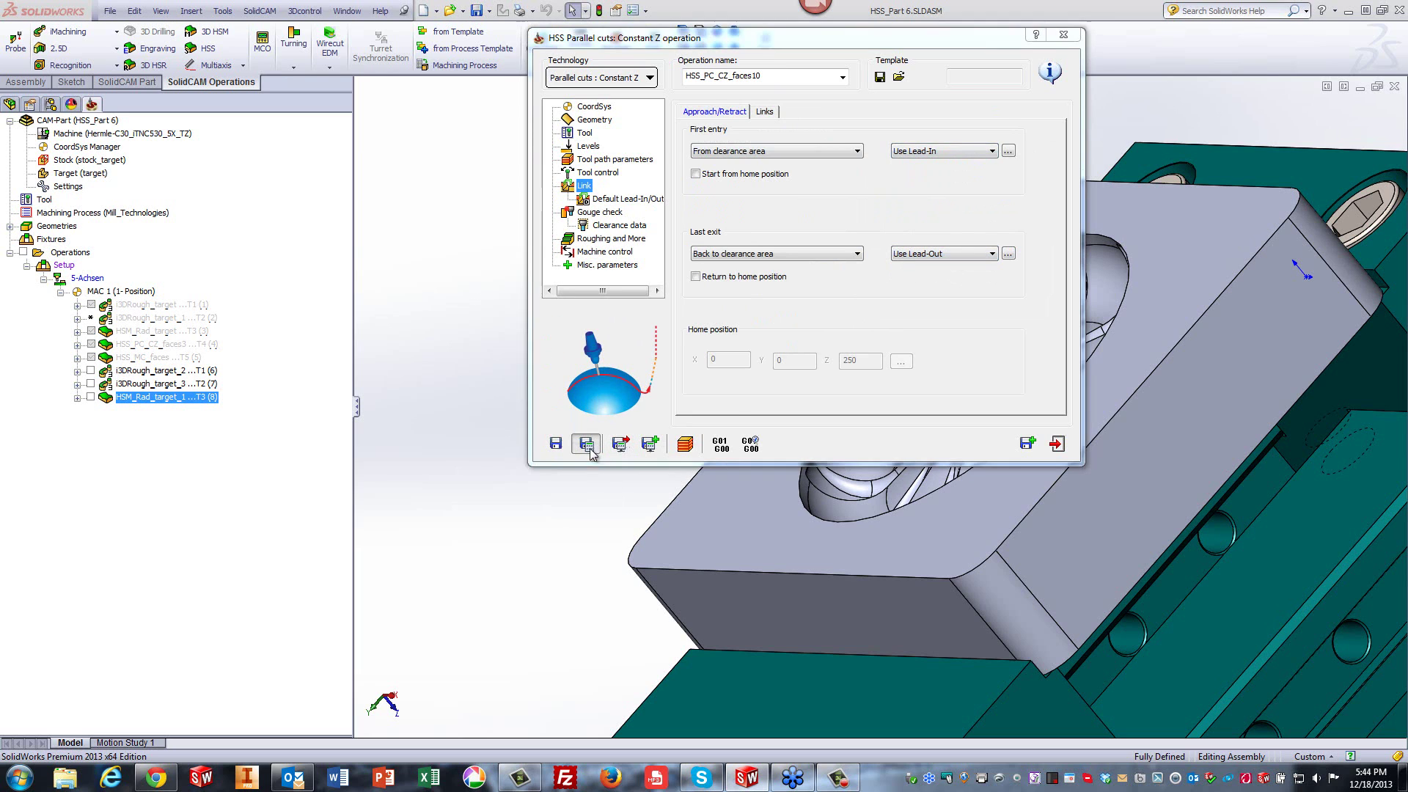
Simulate the Constant Z toolpath on the CAD model, inspect the rim passes up close, and close the simulation.
left_click(683, 445)
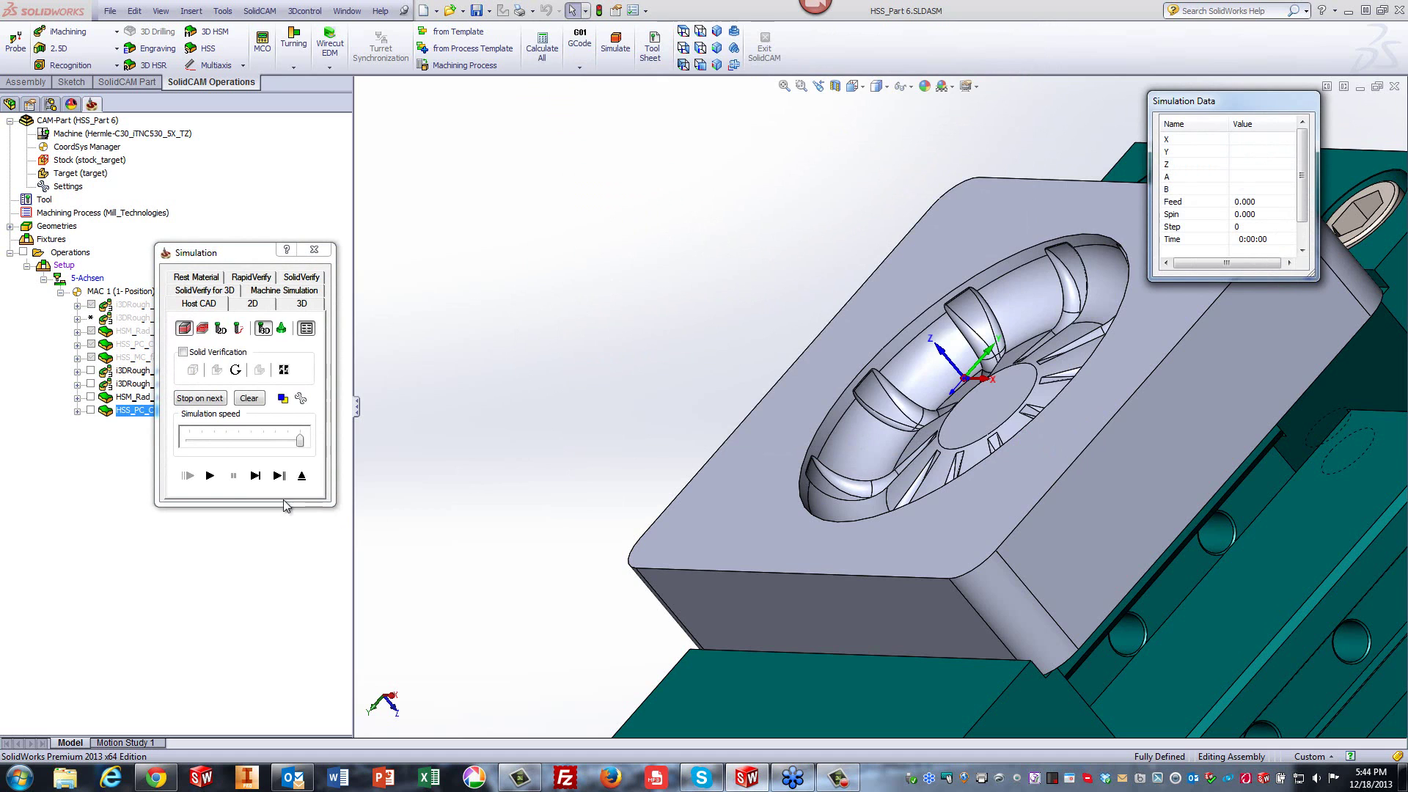
left_click(210, 475)
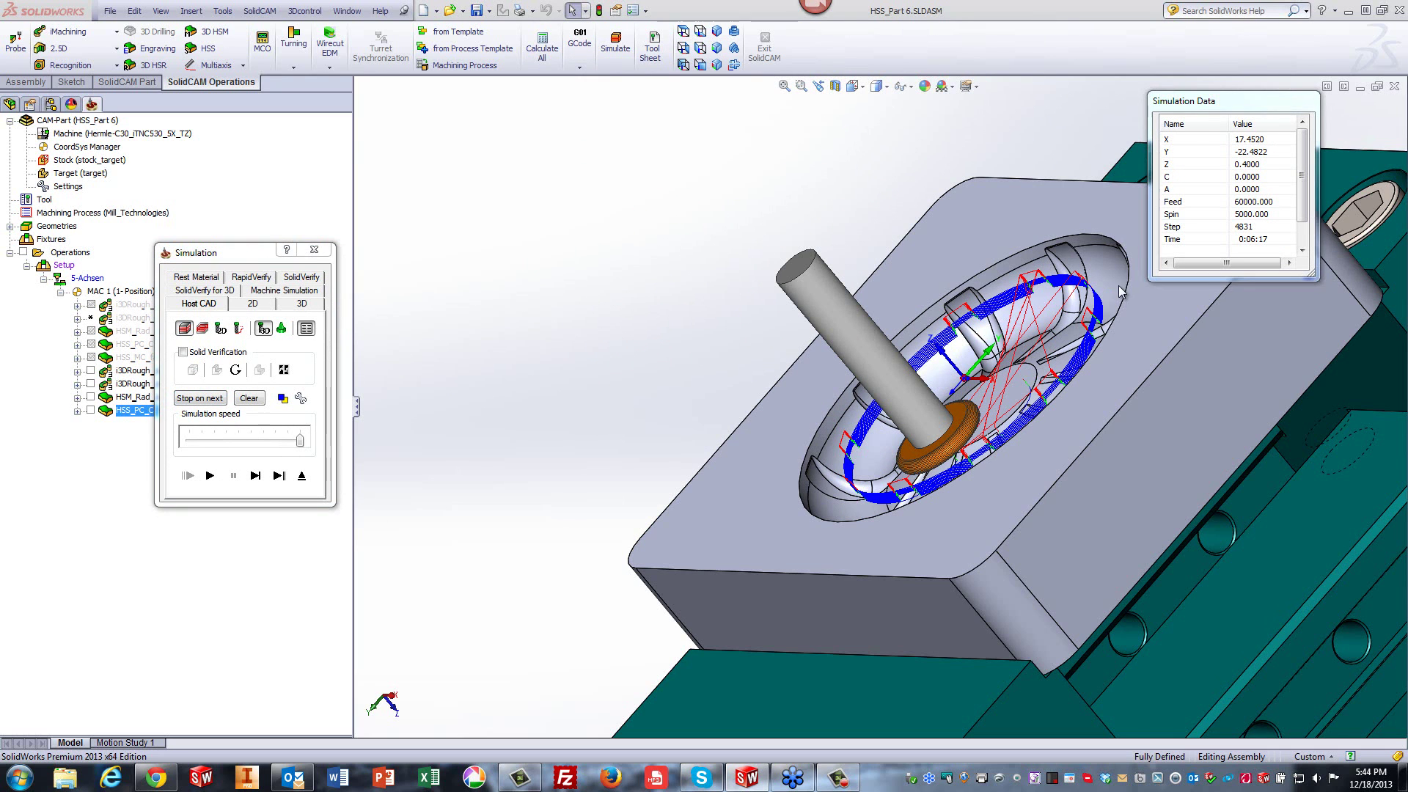
scroll(1072, 290, "down", 5)
scroll(971, 328, "down", 3)
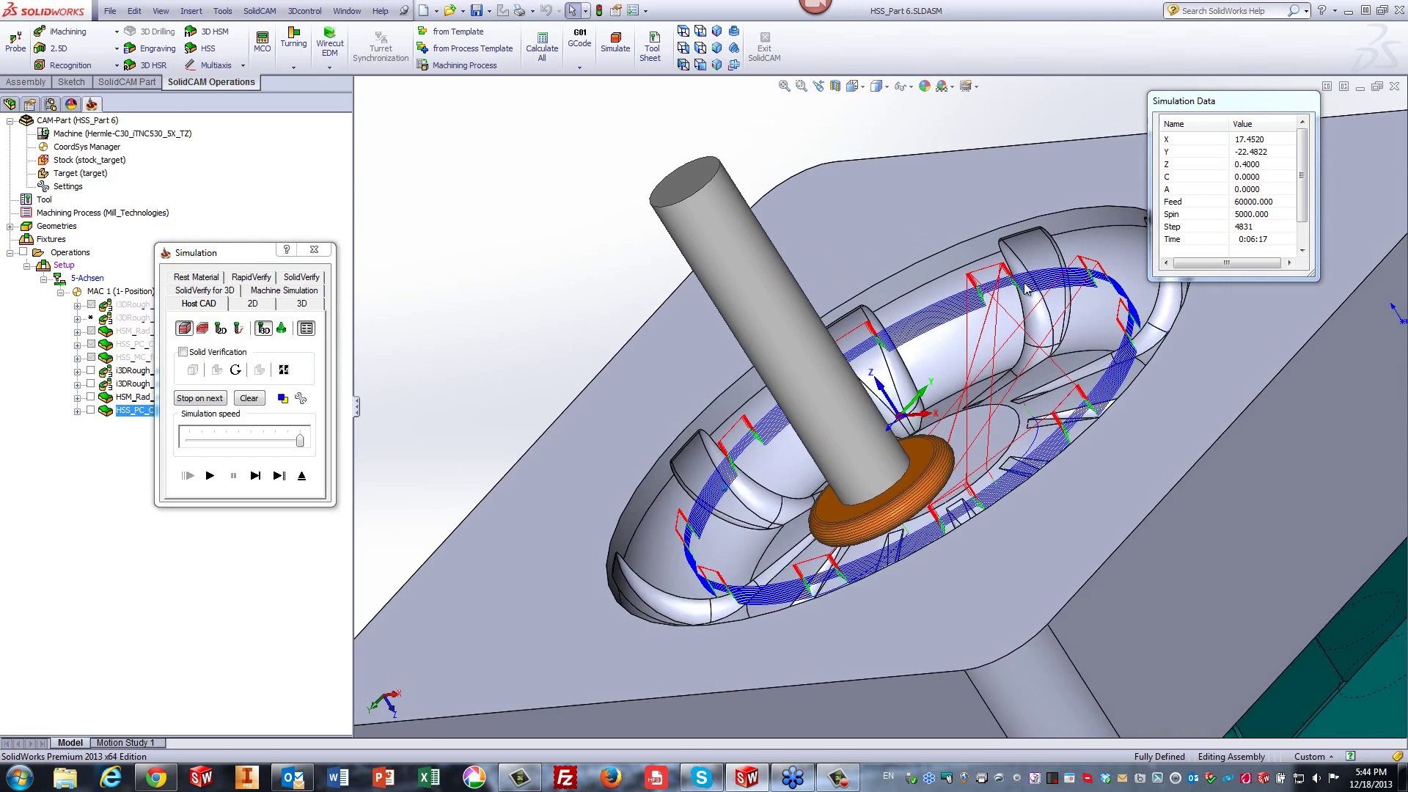
left_click(301, 475)
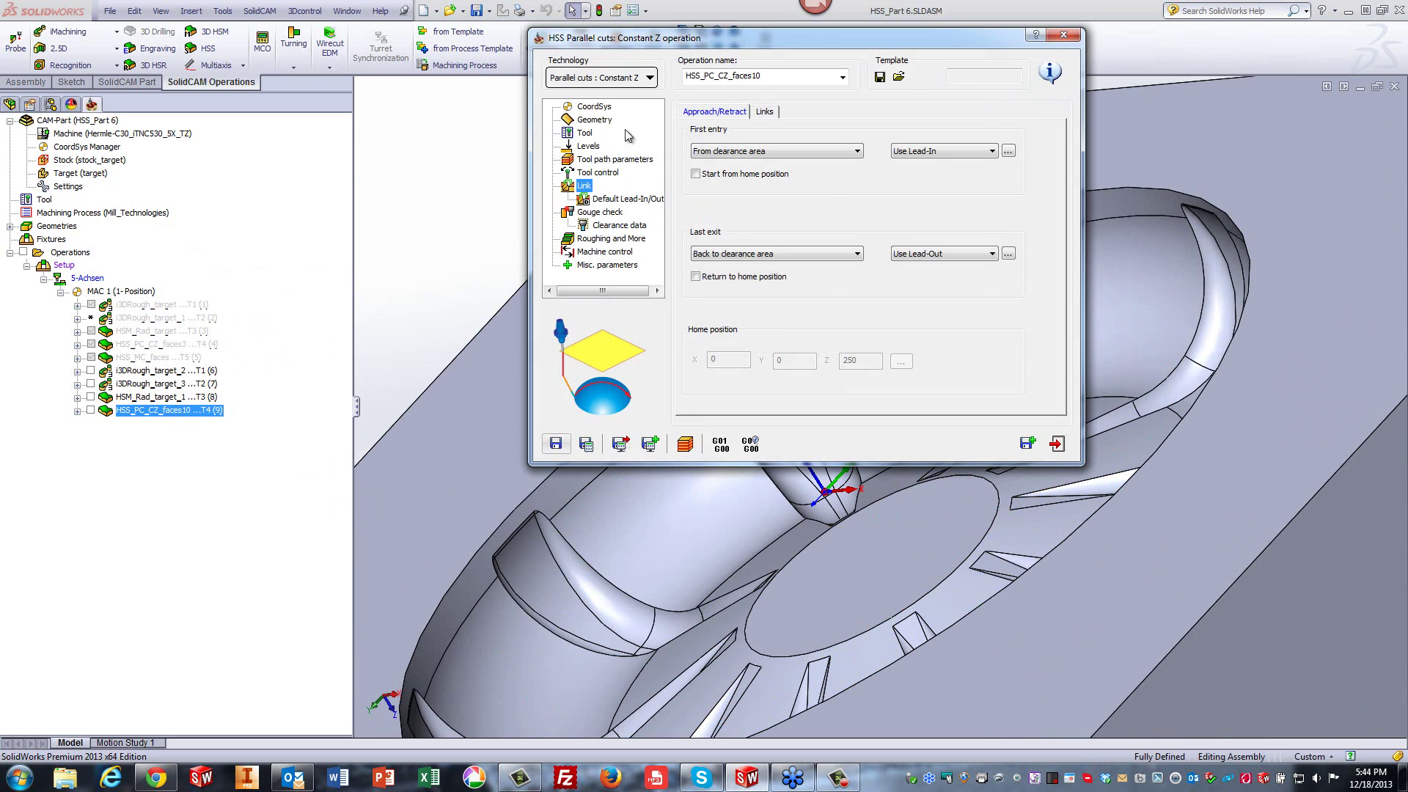
Set the link for large gaps along the cut to Follow surfaces.
left_click(763, 112)
left_click(787, 167)
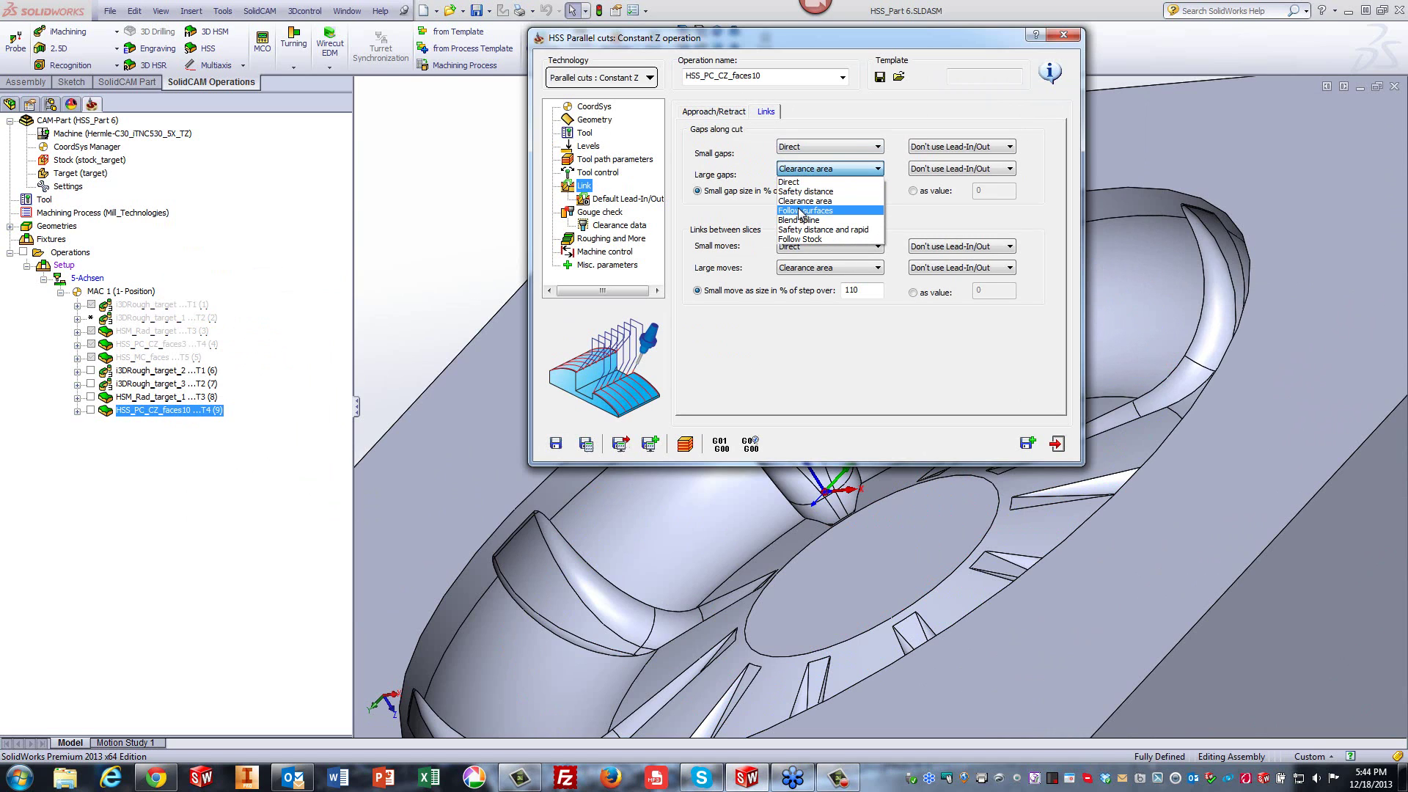
left_click(802, 210)
Simulate the Constant Z toolpath with the surface-following links, and close the simulation and the operation.
left_click(683, 442)
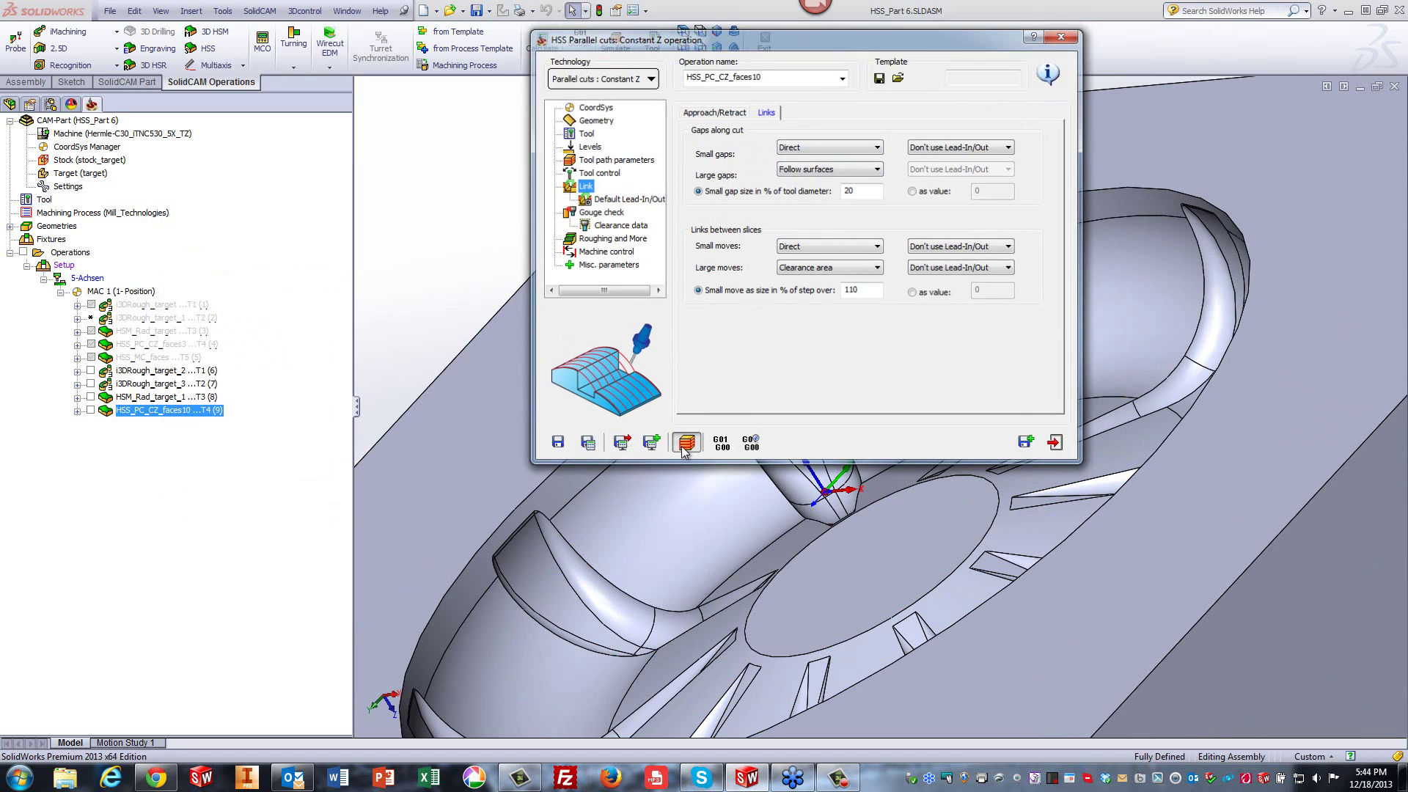
left_click(210, 476)
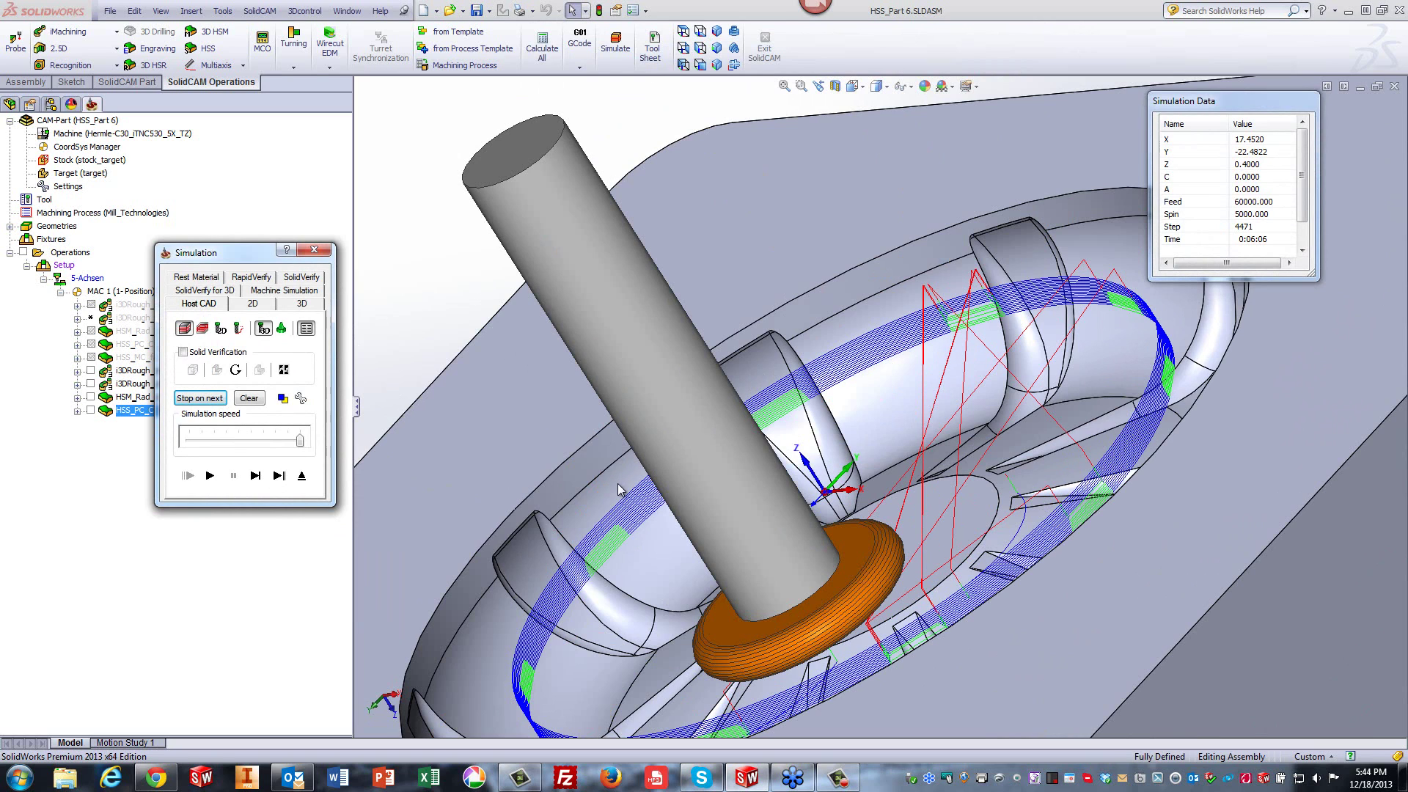
left_click(302, 476)
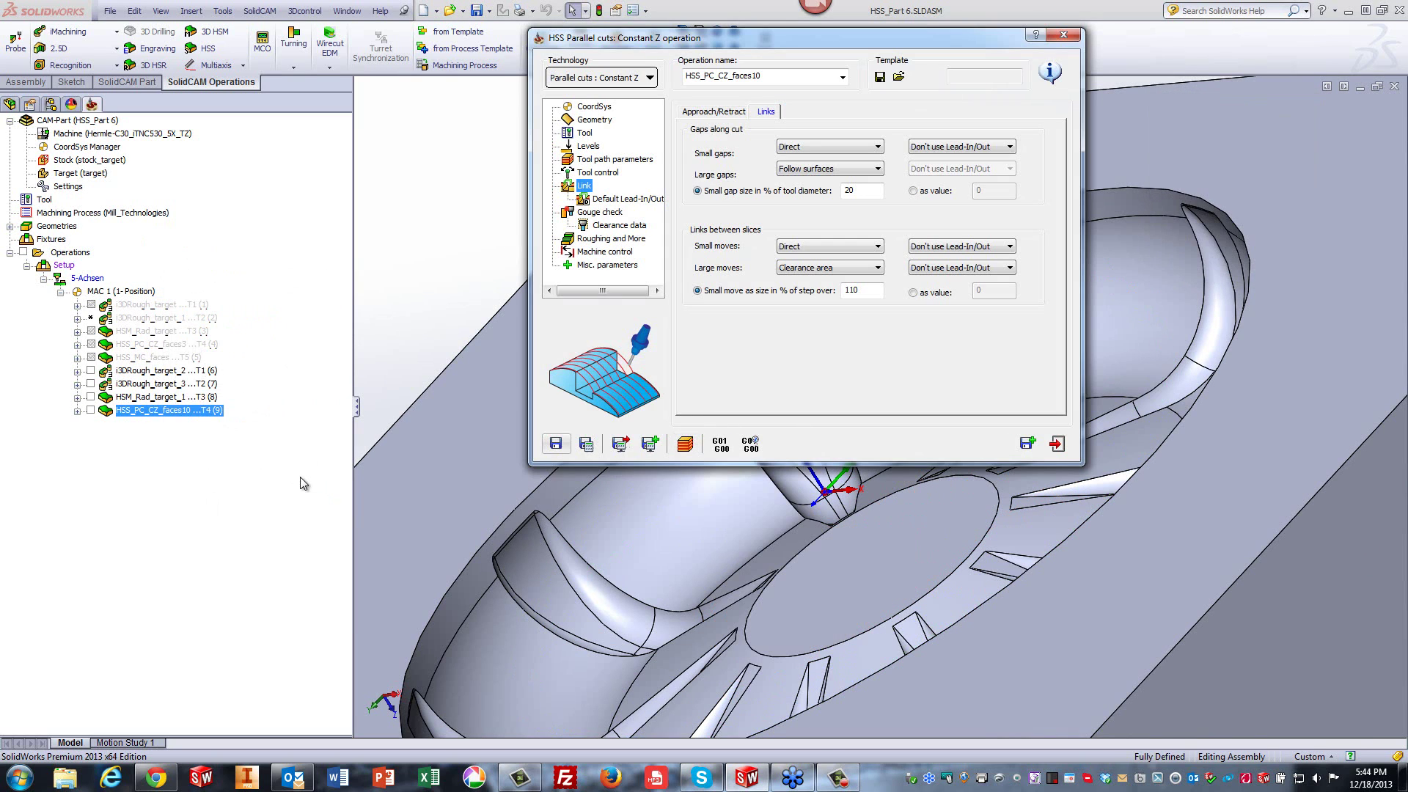
left_click(1056, 443)
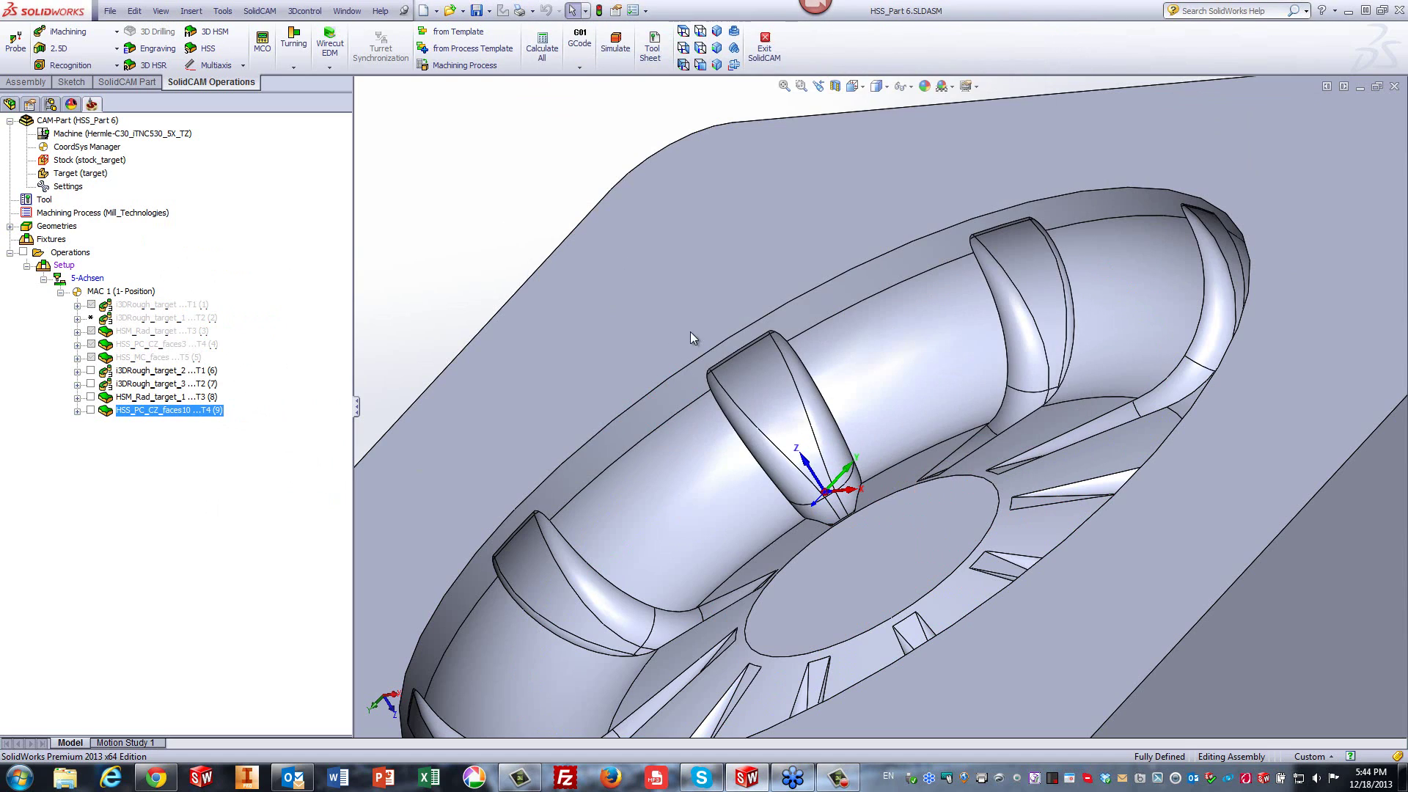
Add an HSS operation using the Morph between two boundary curves technology for one of the cavity's ribs.
scroll(763, 367, "down", 8)
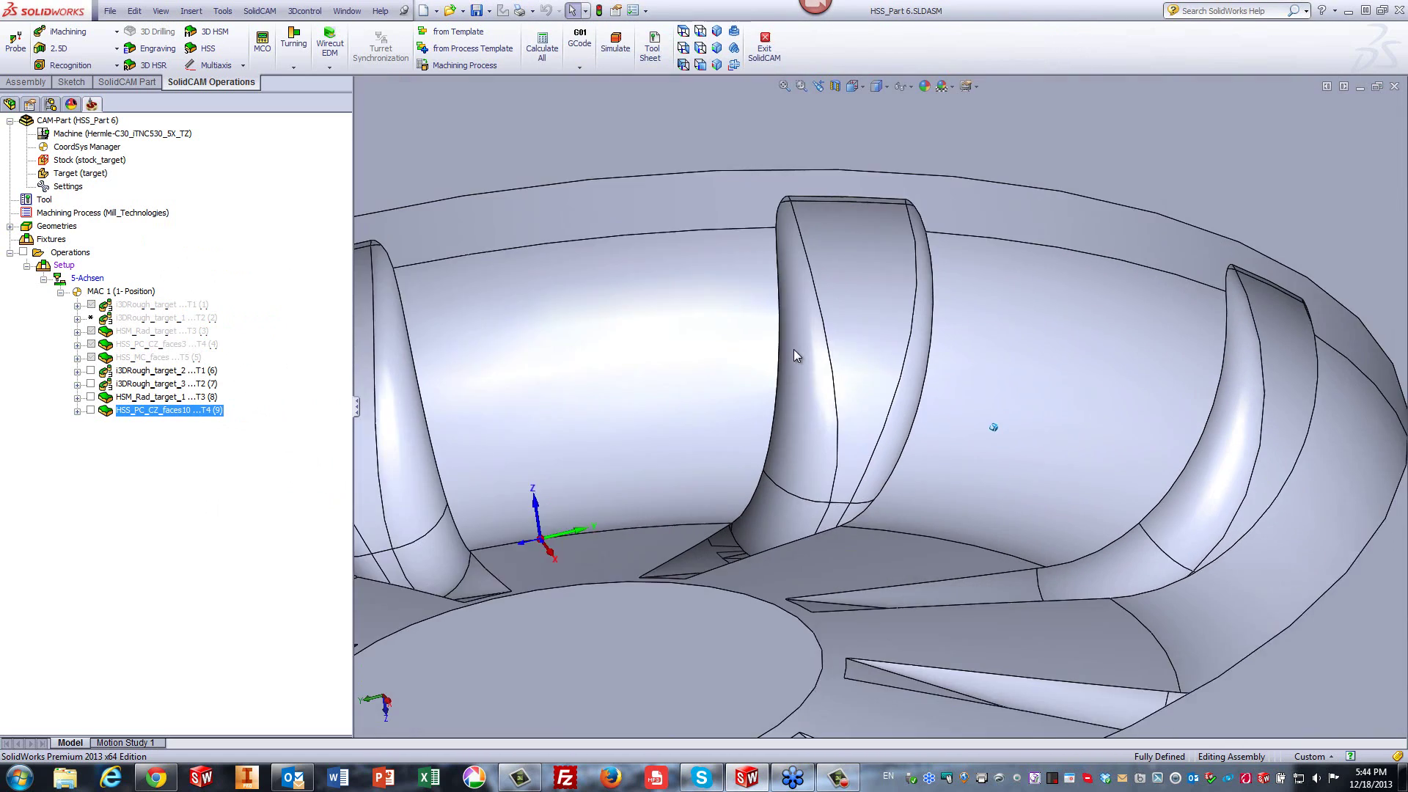
scroll(793, 349, "down", 6)
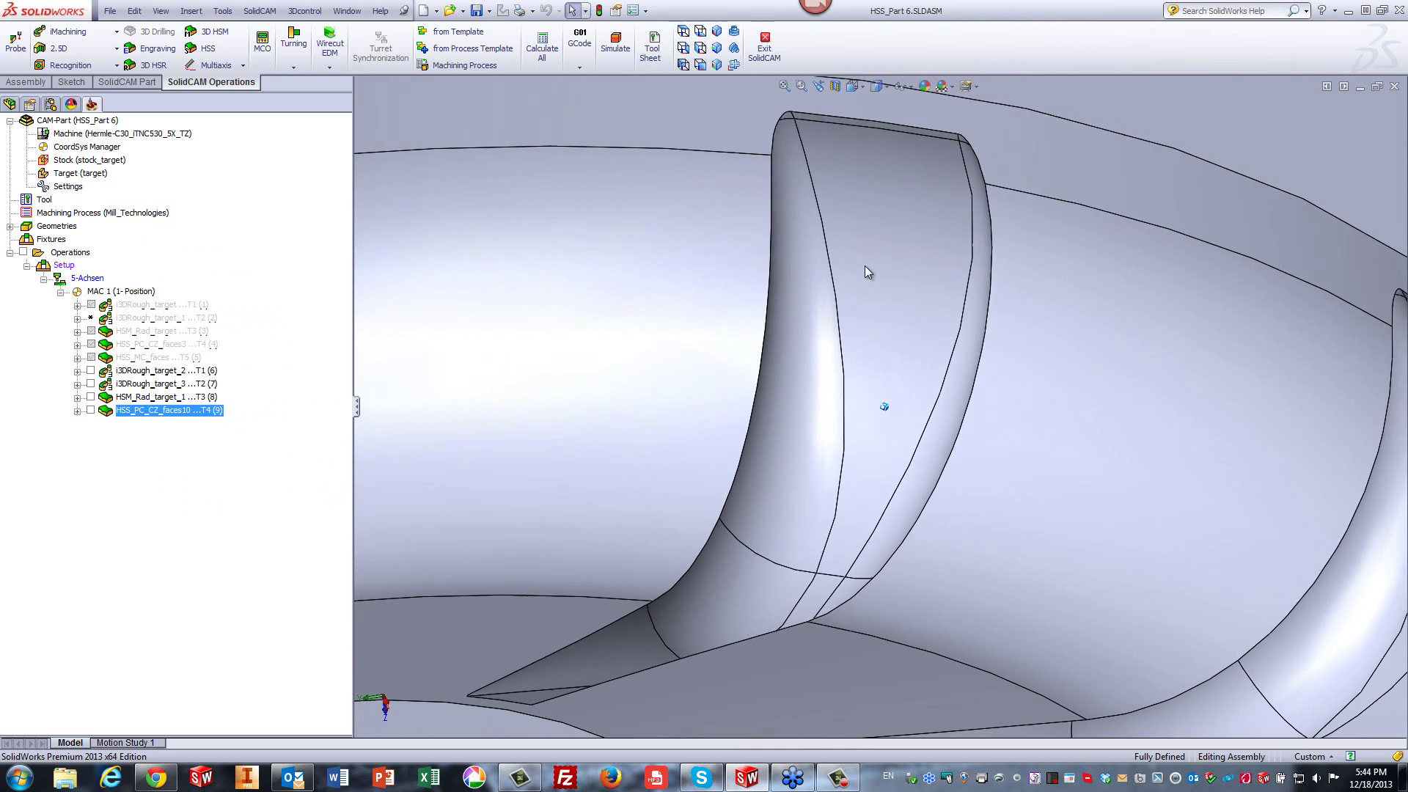
scroll(867, 272, "up", 2)
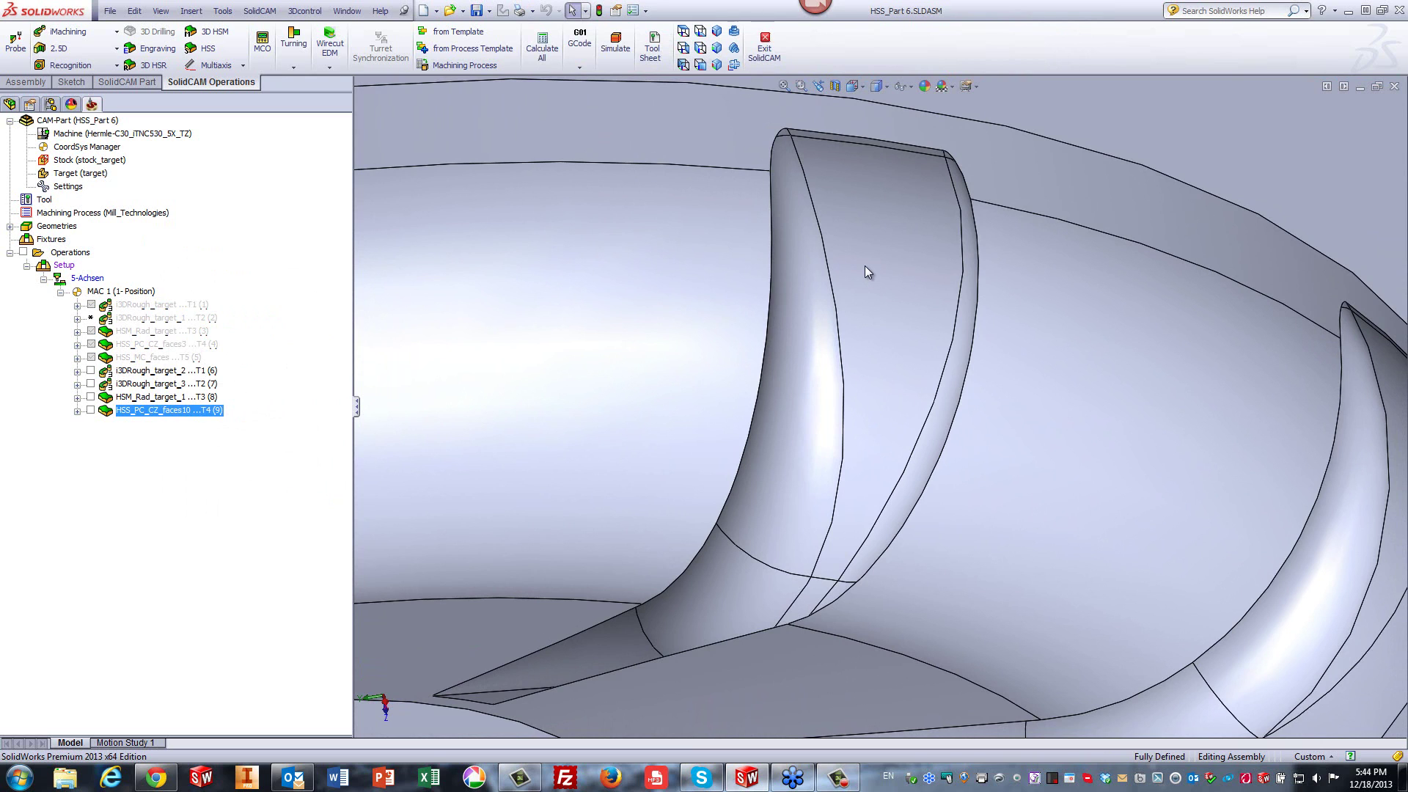
left_click(200, 49)
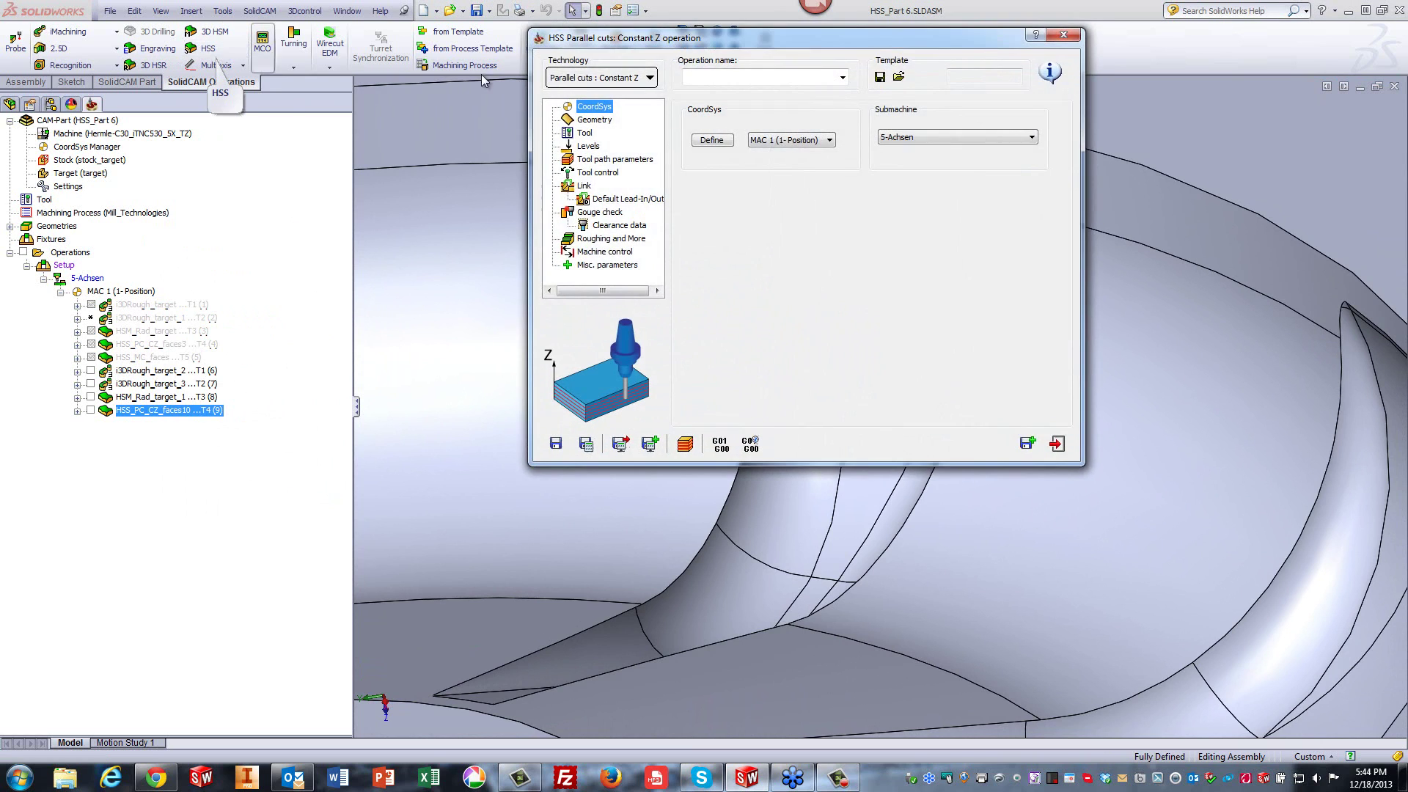
left_click(609, 79)
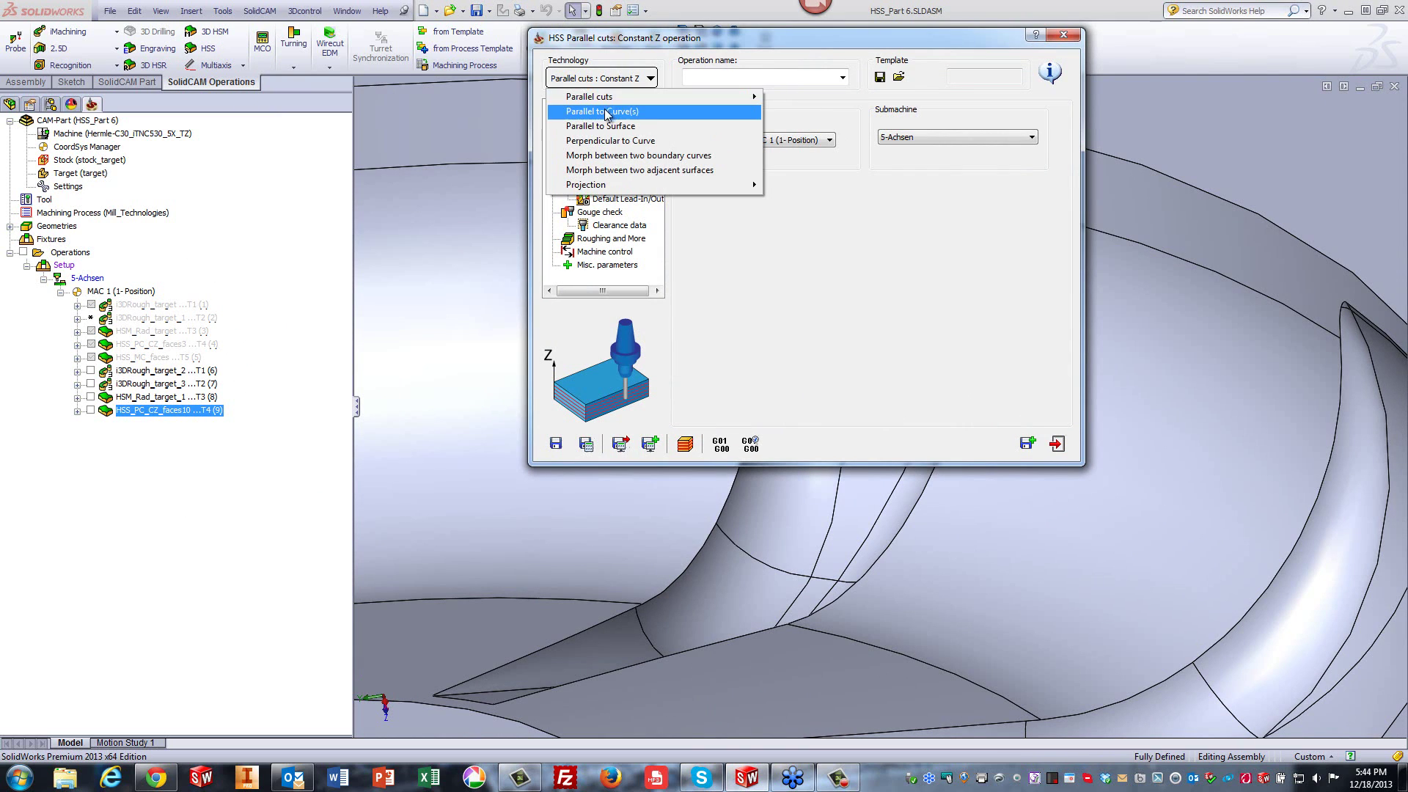
left_click(604, 156)
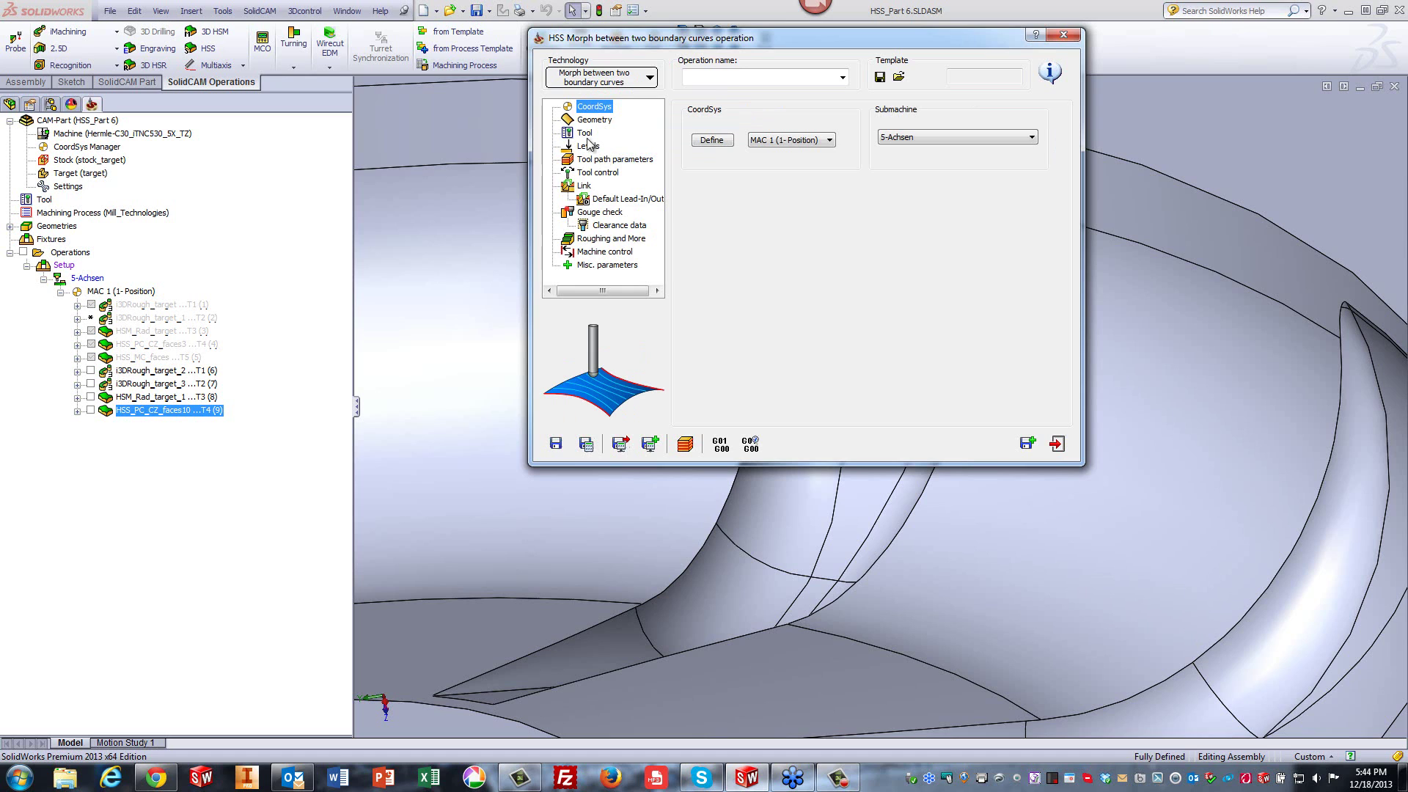
Start a new drive surface with the rib's upper middle face, its two upper side faces and the three narrow faces at the rim.
left_click(584, 120)
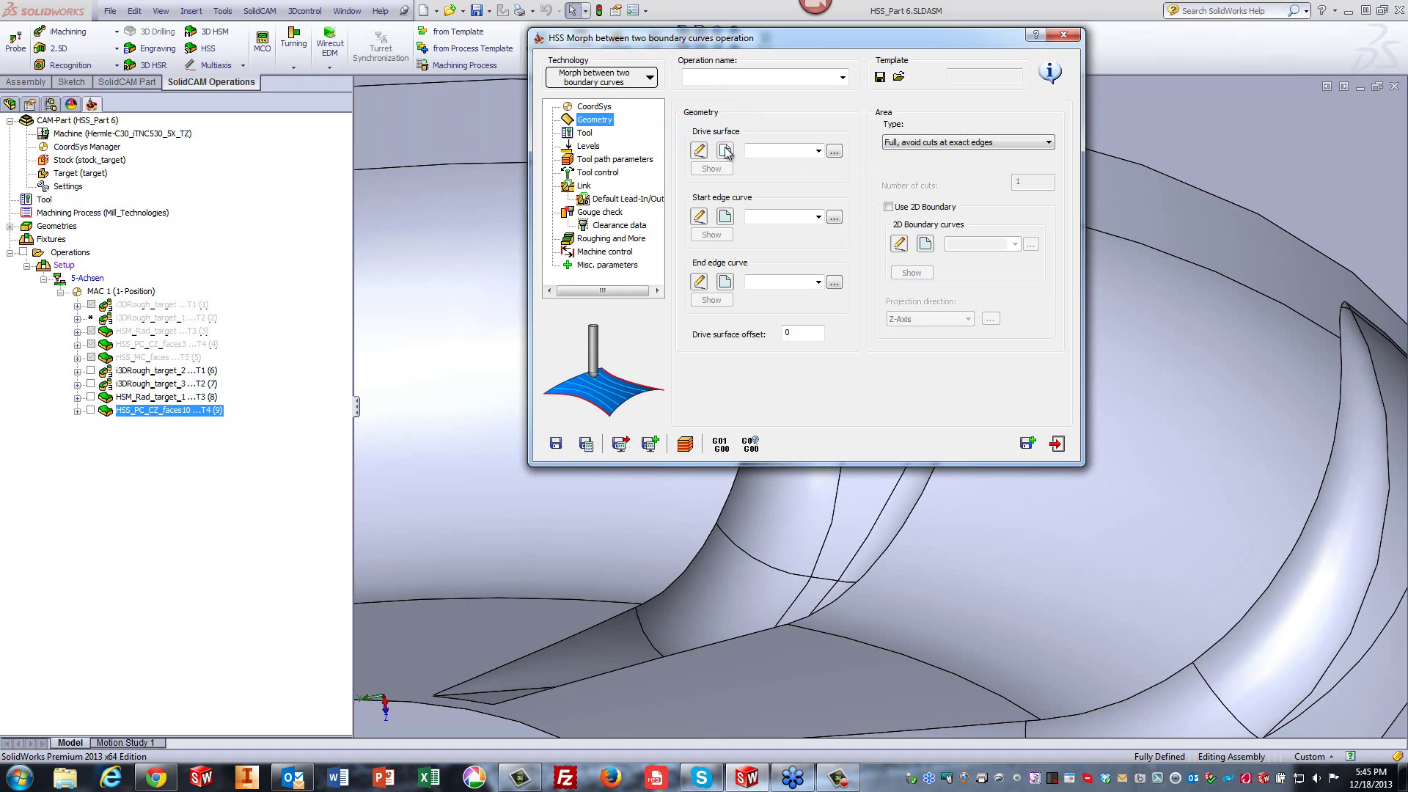
left_click(724, 151)
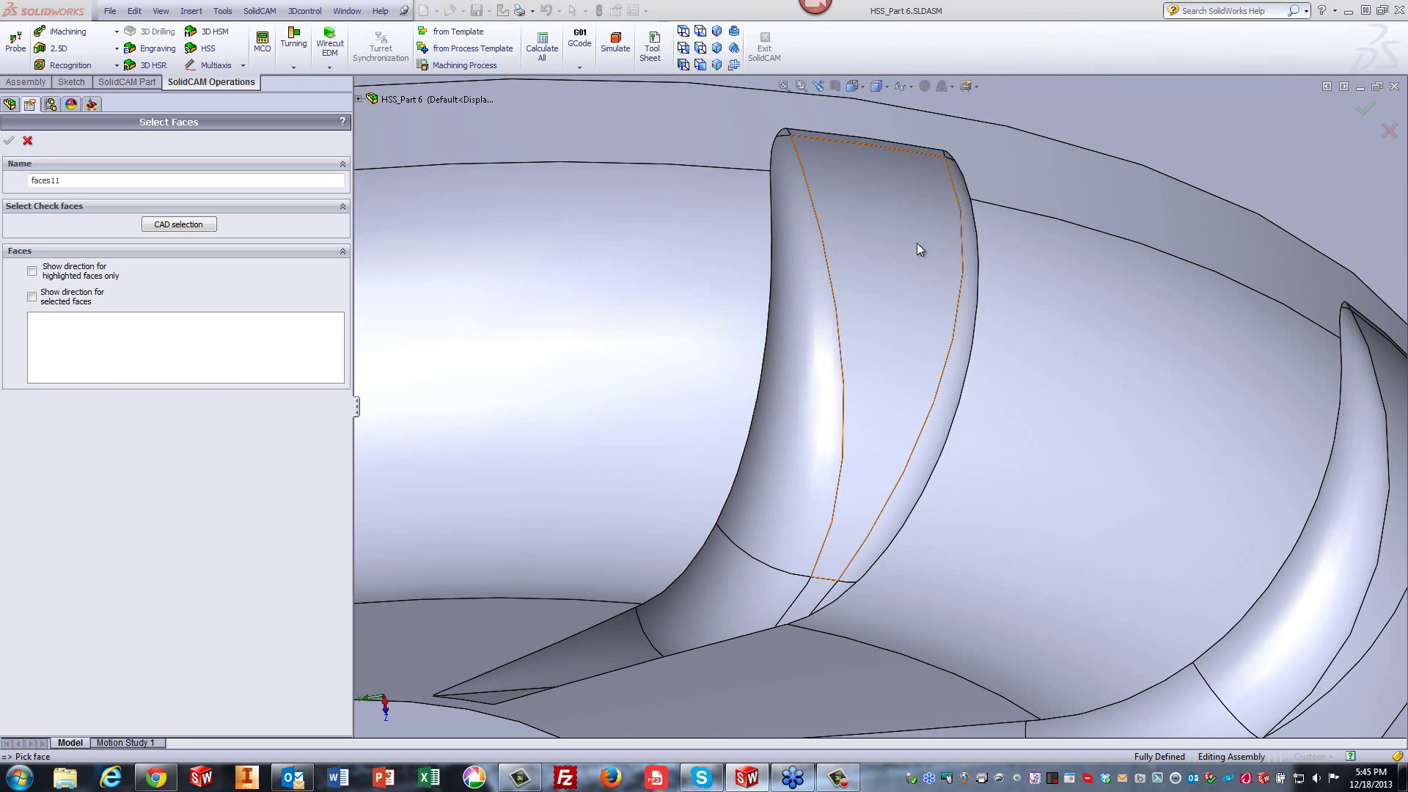
left_click(914, 227)
left_click(812, 297)
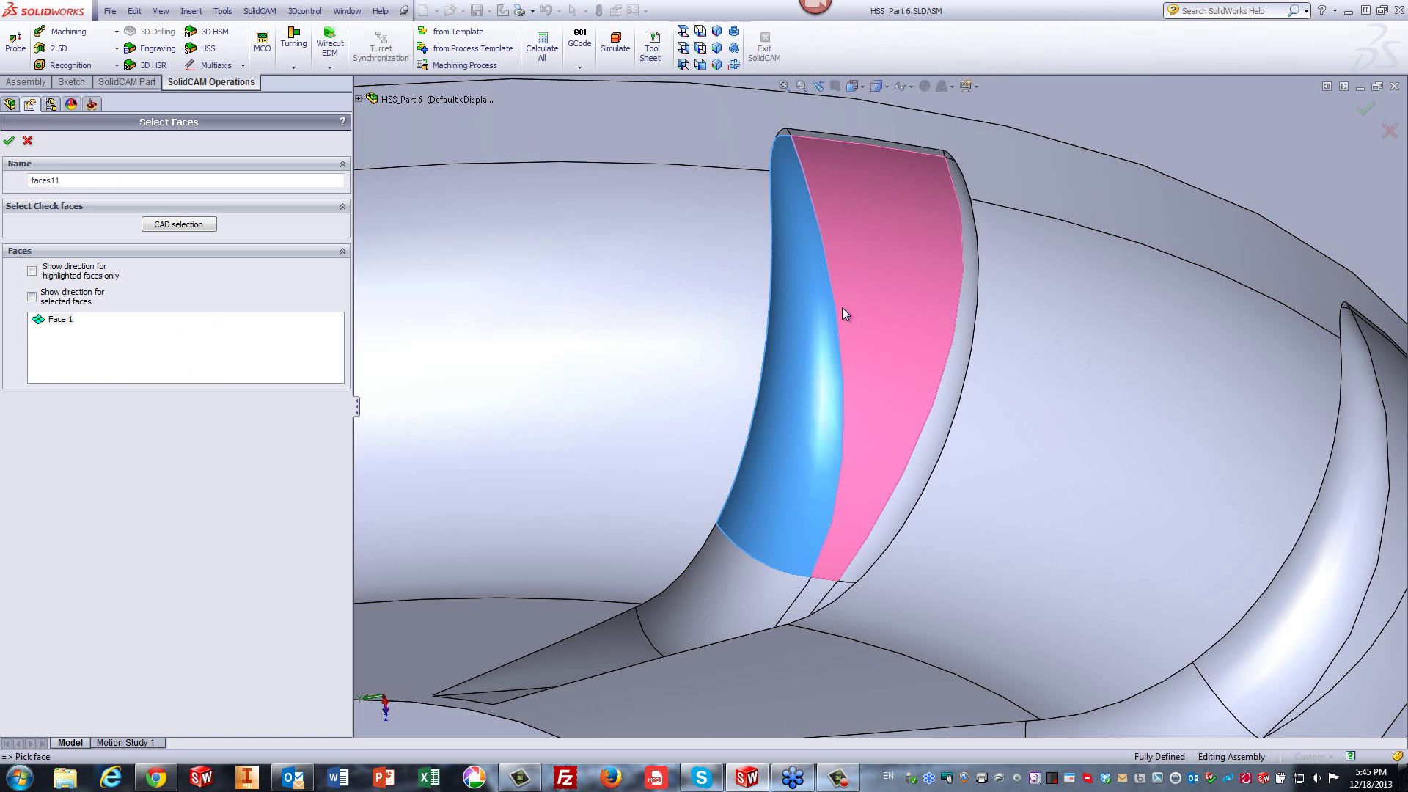
left_click(953, 376)
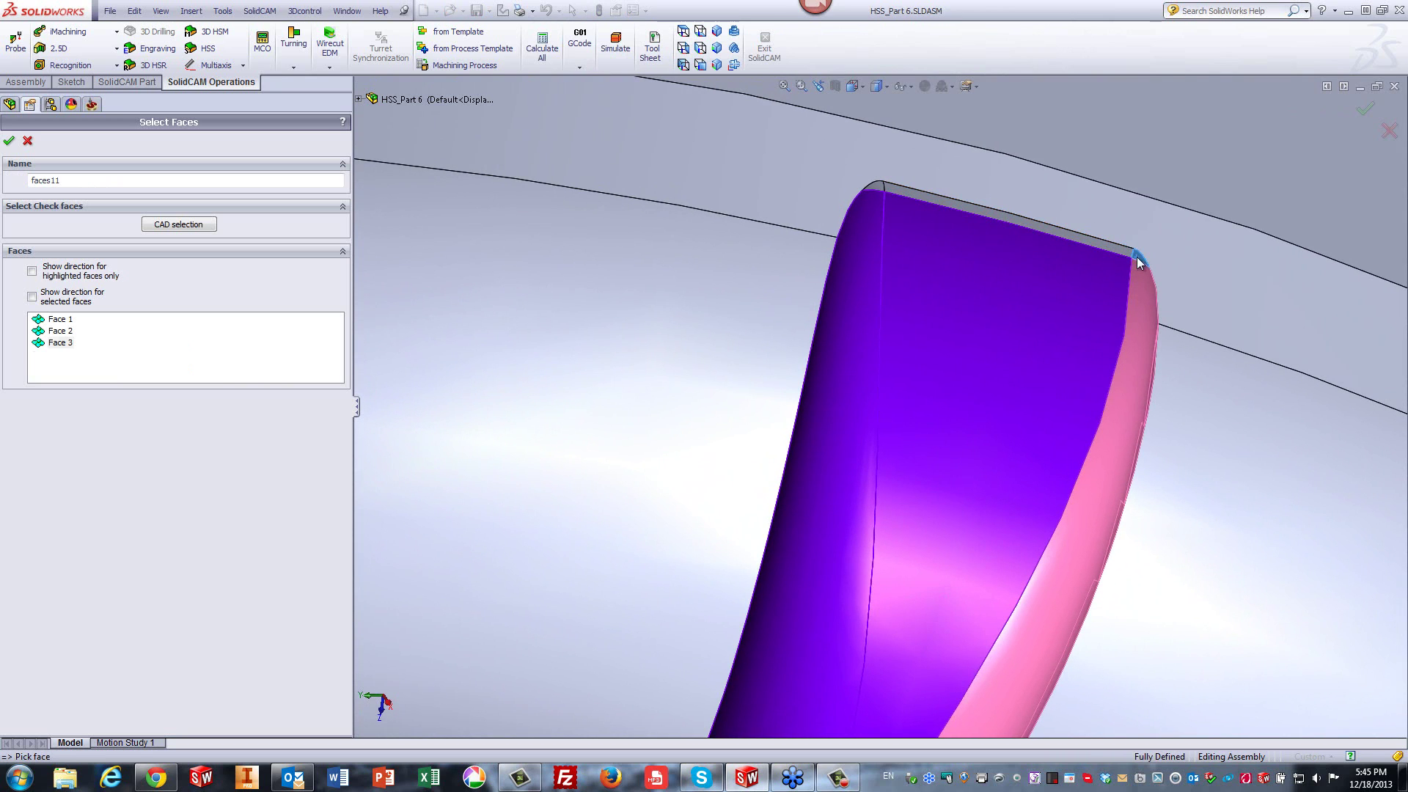
left_click(1137, 258)
left_click(1072, 244)
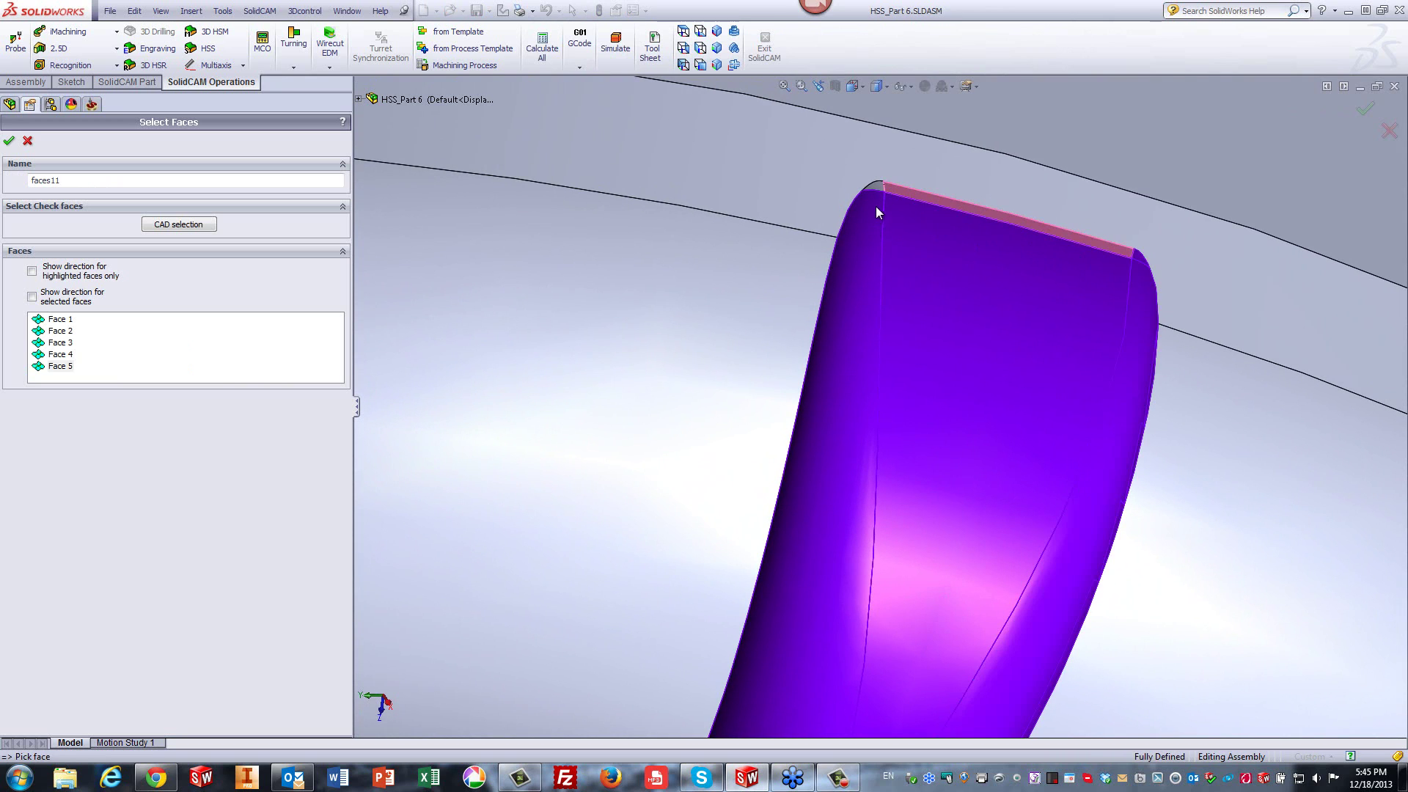
left_click(875, 188)
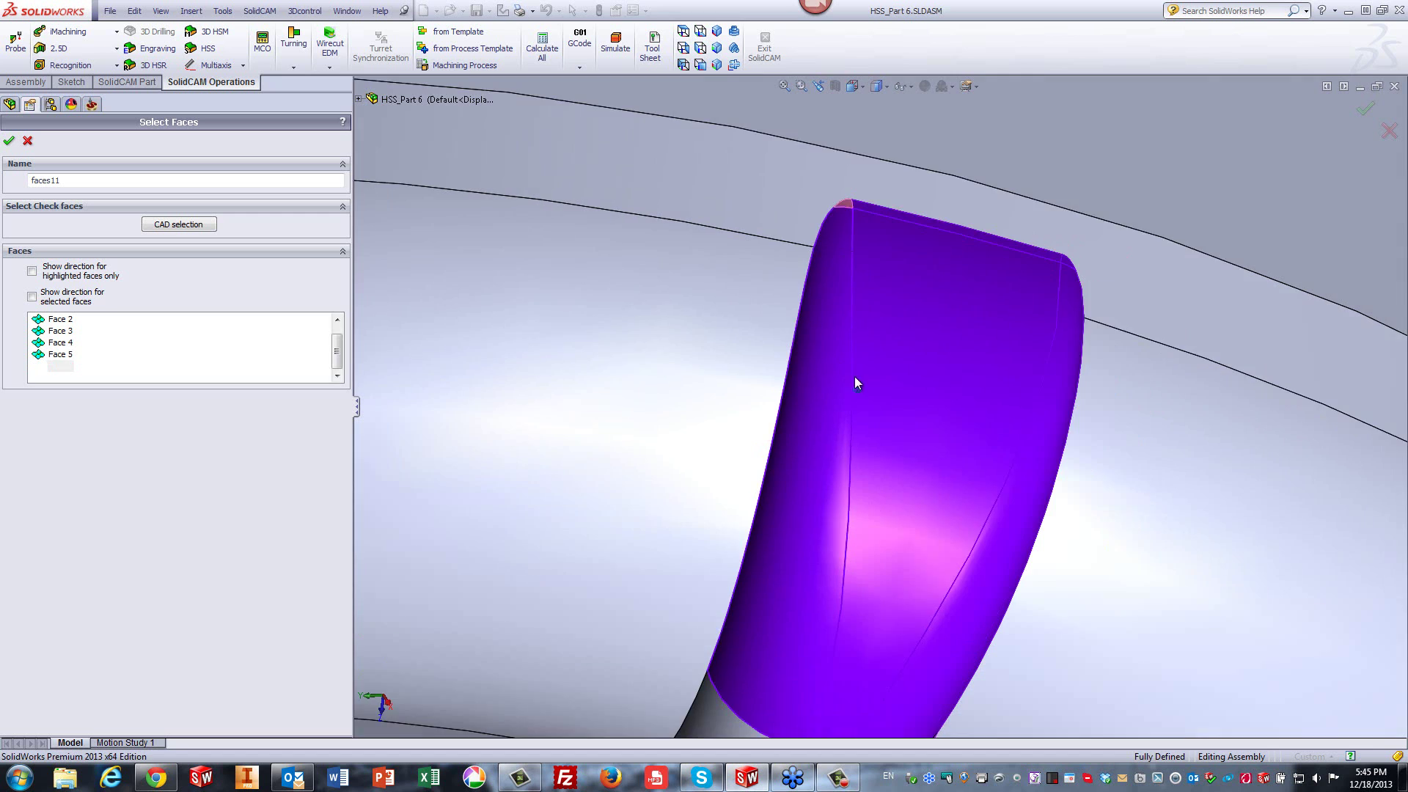
Add the rib's remaining faces down to its inner tip to the drive surface, accept the selection, and display it for checking.
scroll(843, 389, "up", 5)
left_click(700, 620)
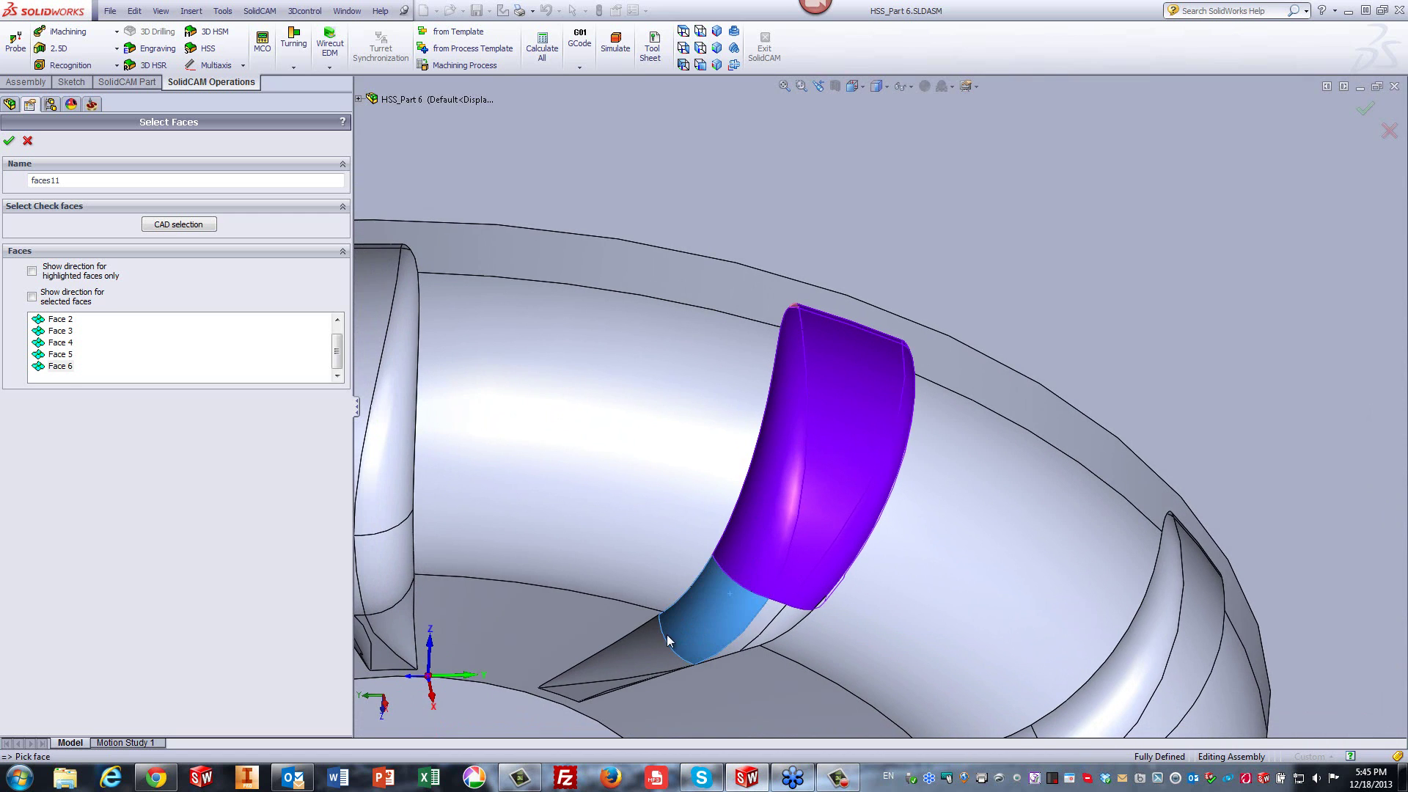
left_click(587, 687)
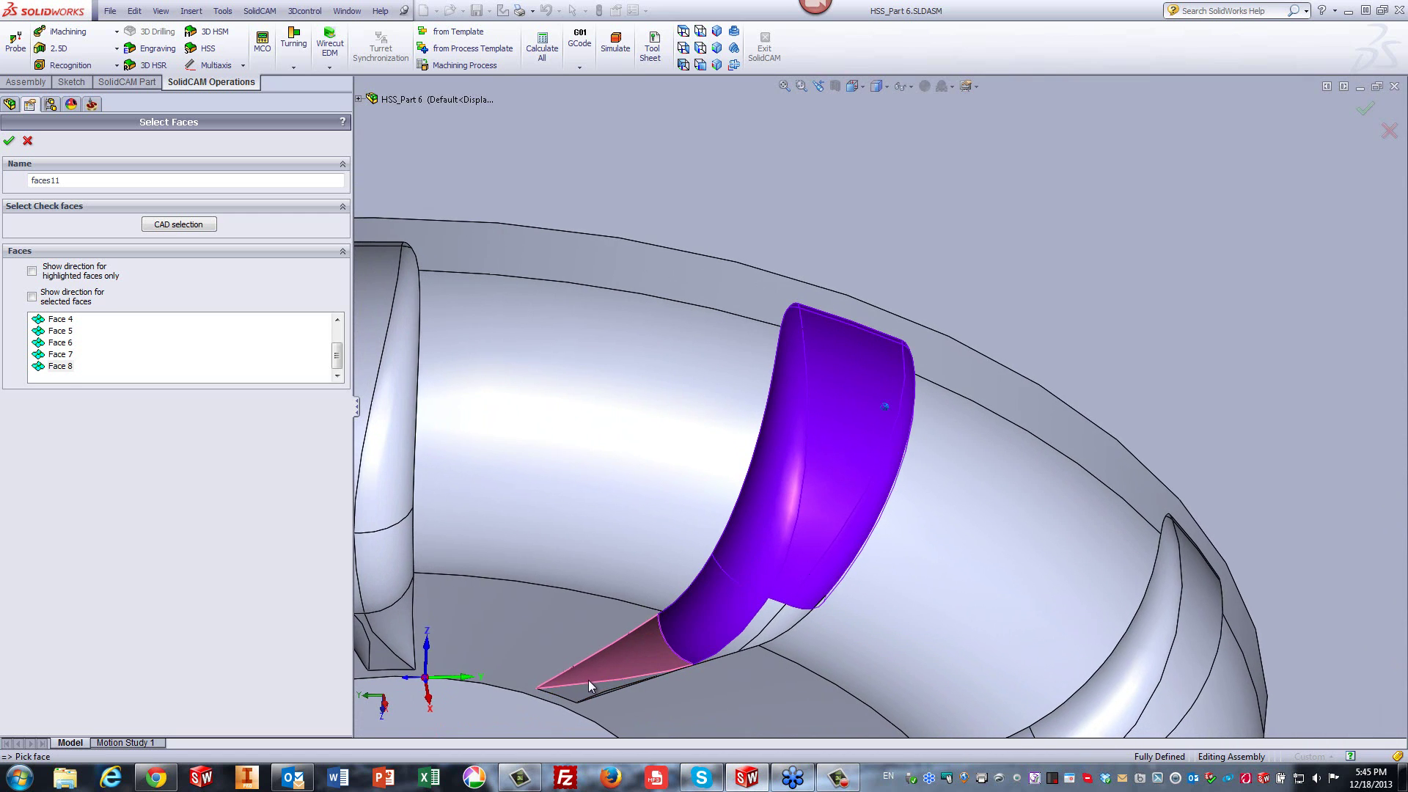
middle_click_drag(668, 654, 552, 464)
left_click(751, 637)
left_click(751, 636)
left_click(624, 552)
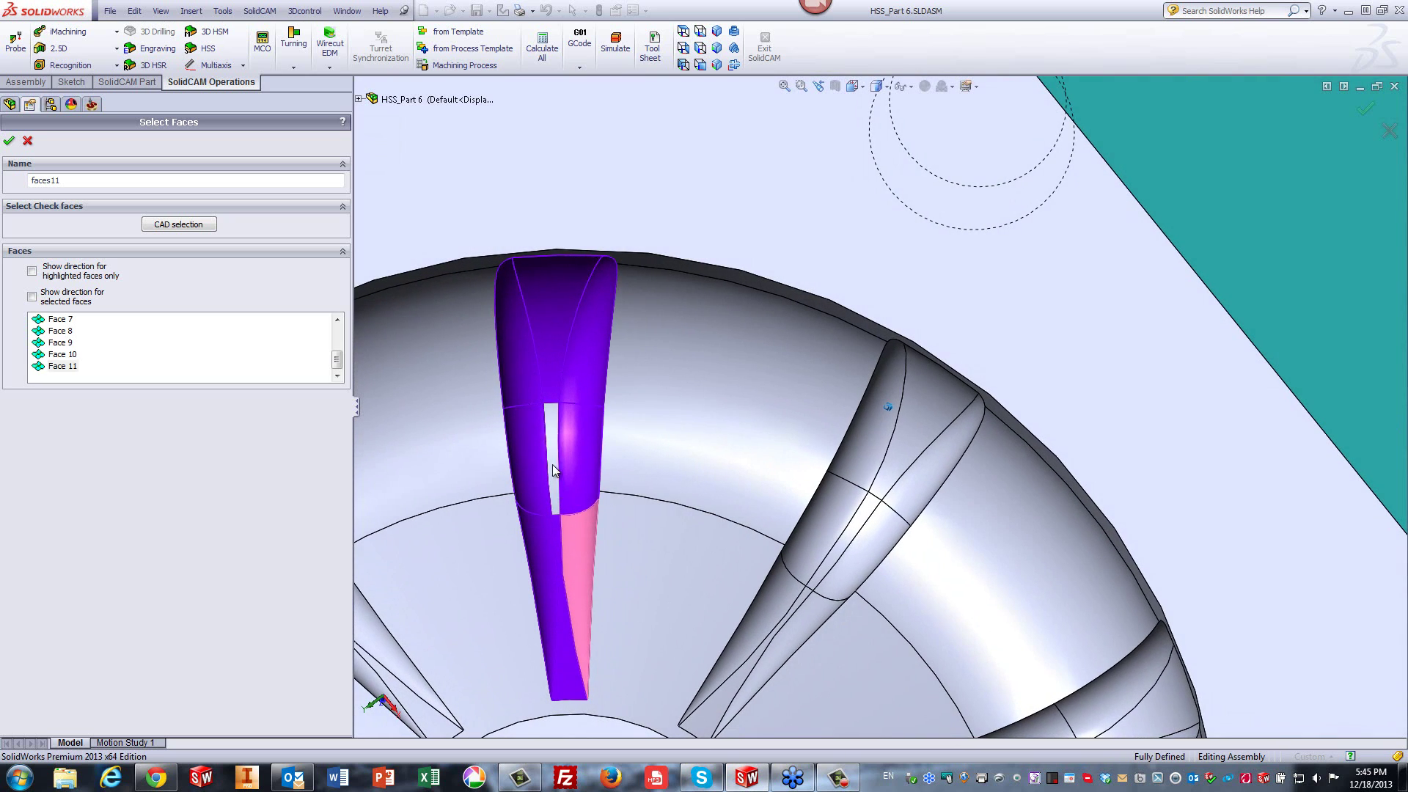
left_click(551, 415)
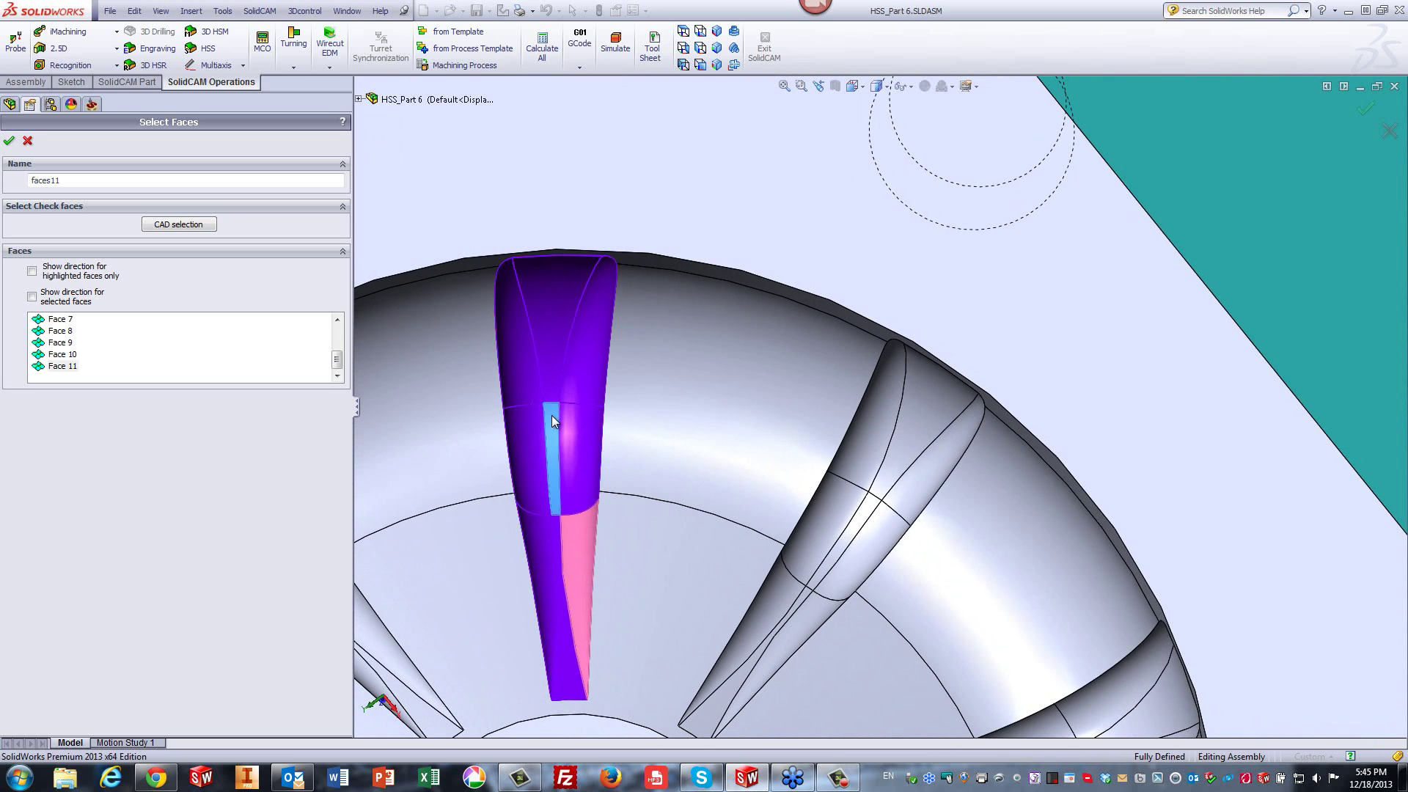
left_click(9, 142)
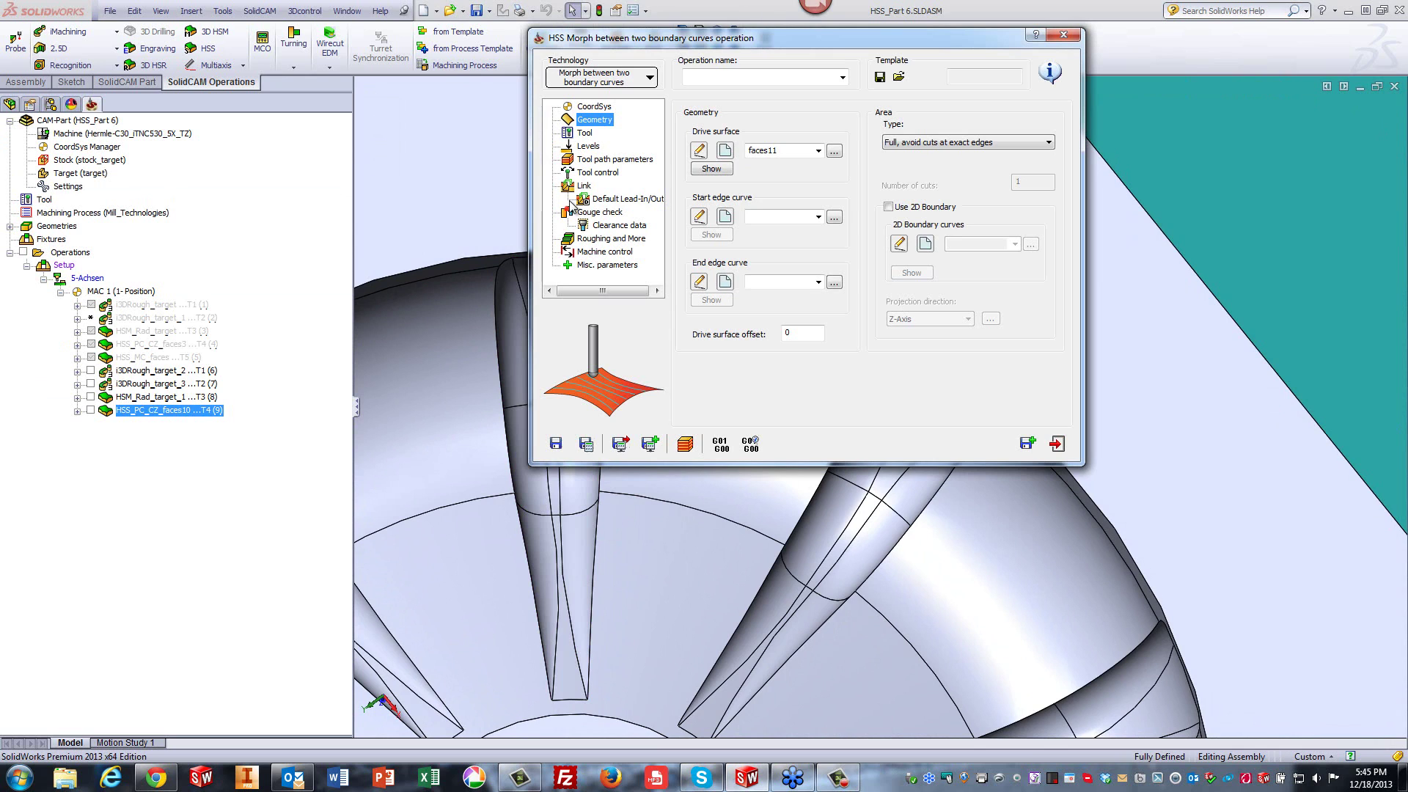
left_click(725, 169)
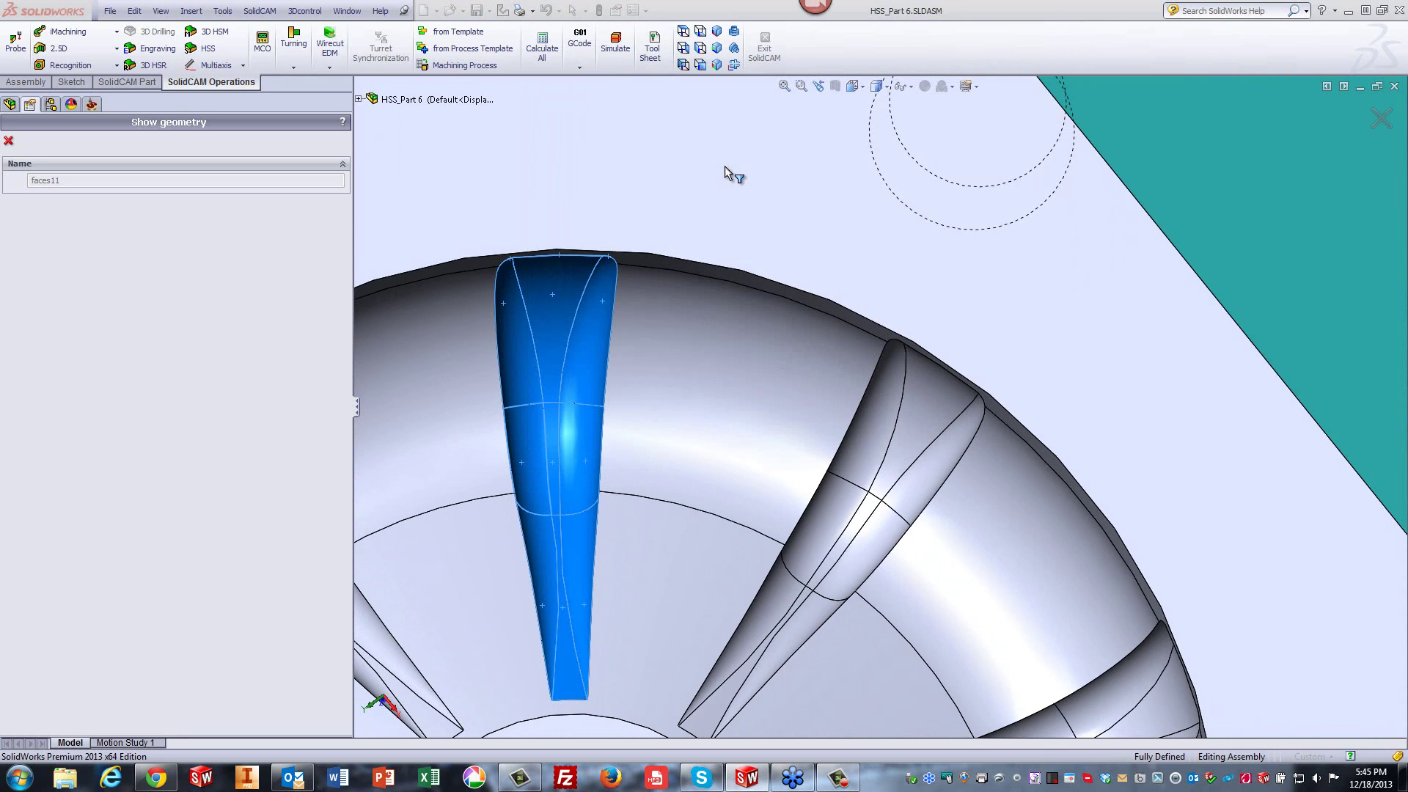
left_click(8, 140)
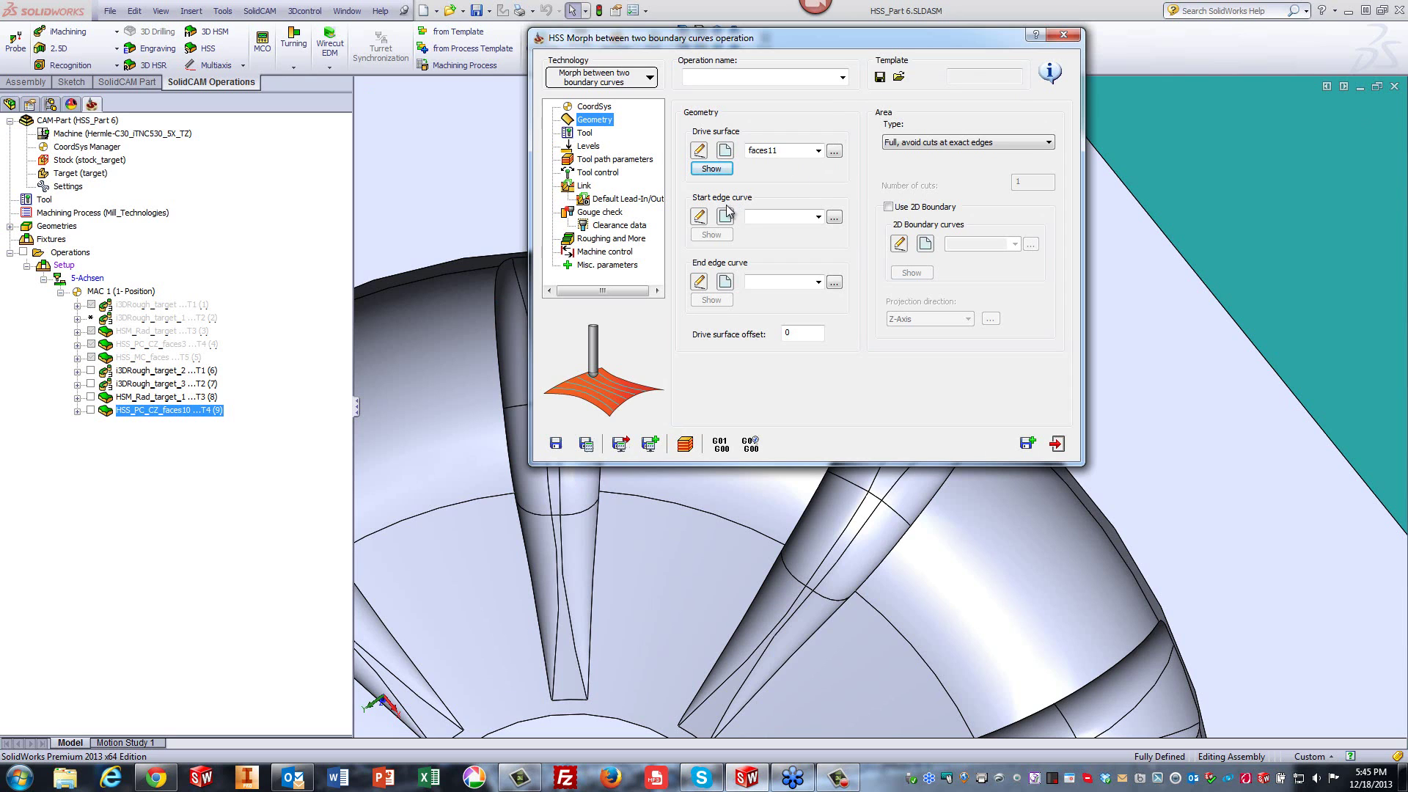
left_click(724, 217)
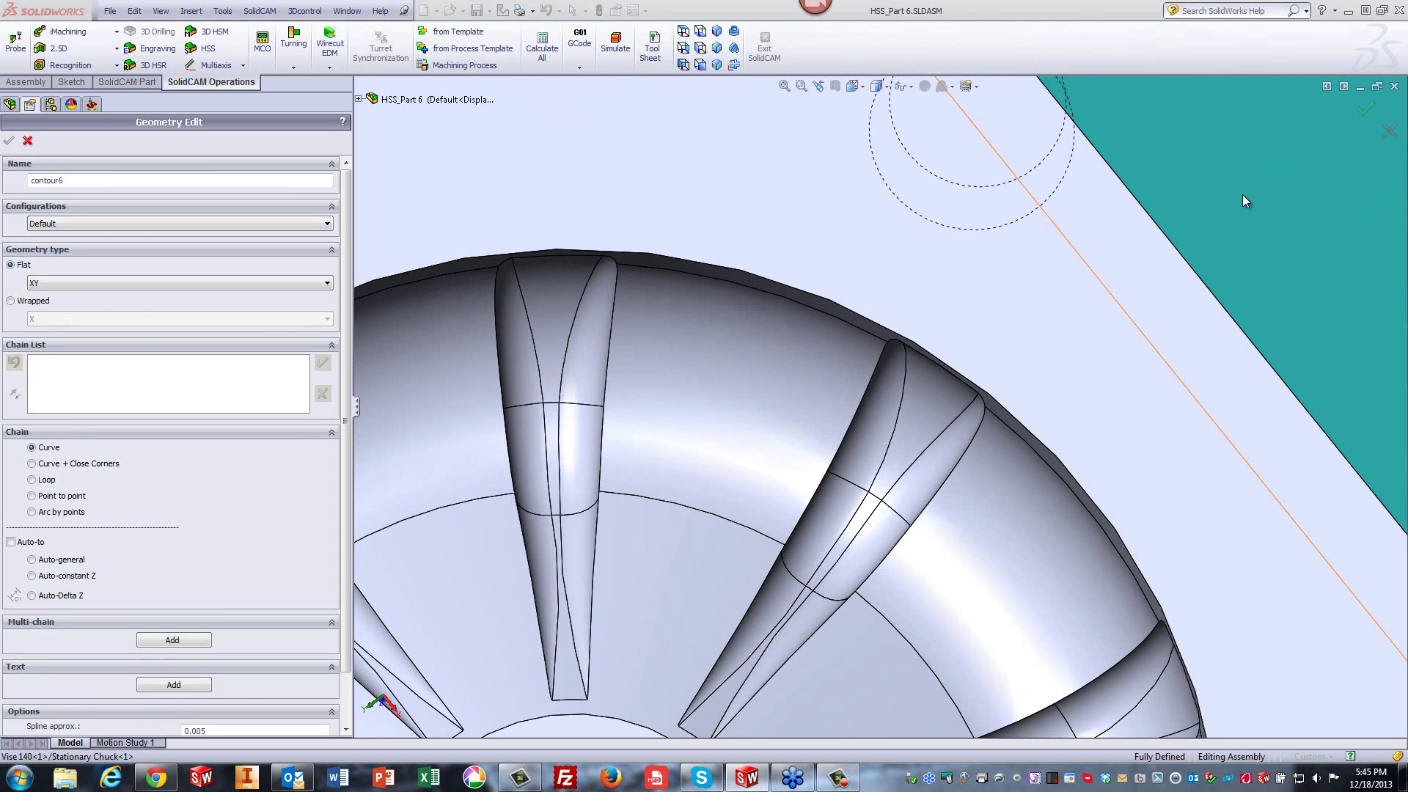
scroll(1225, 205, "down", 10)
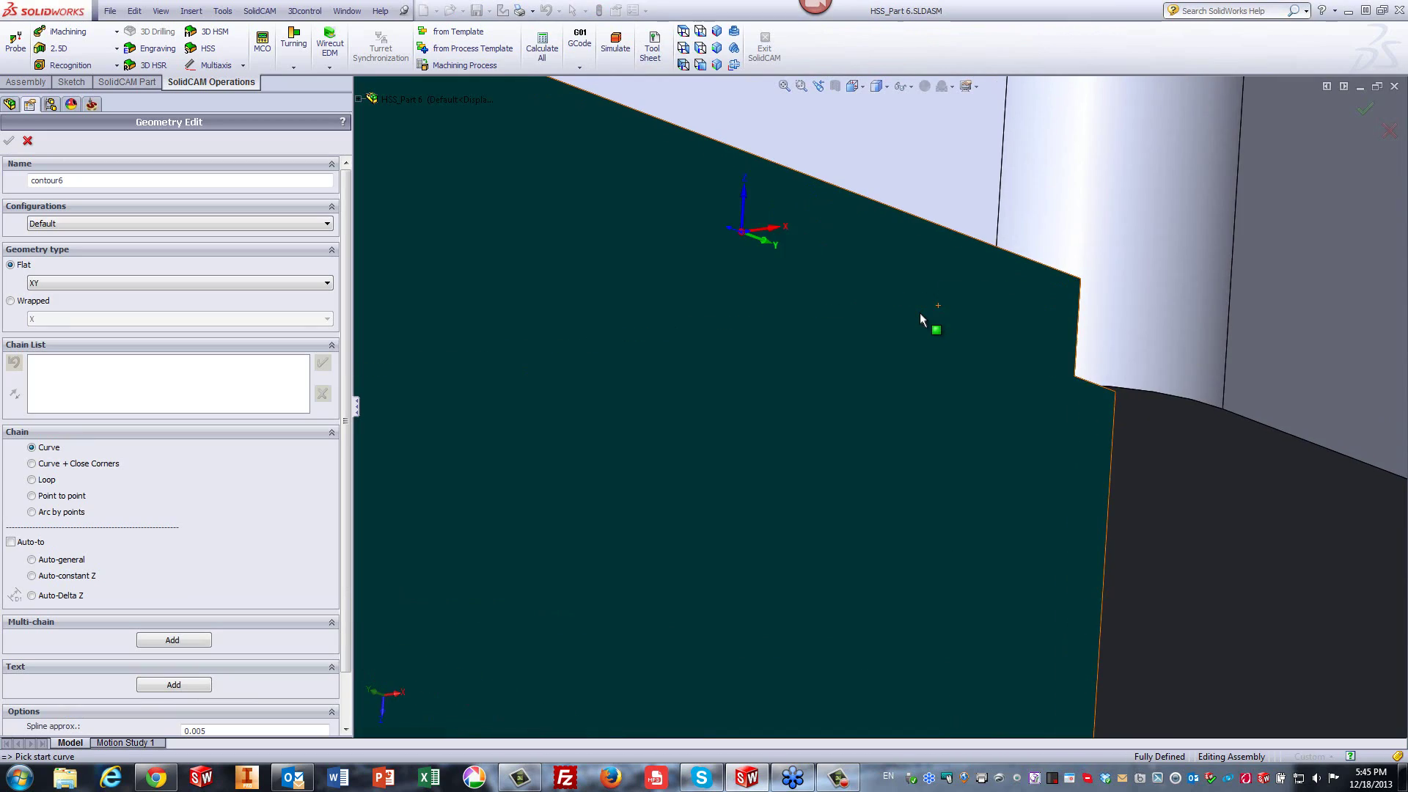
scroll(921, 305, "up", 5)
scroll(921, 303, "up", 6)
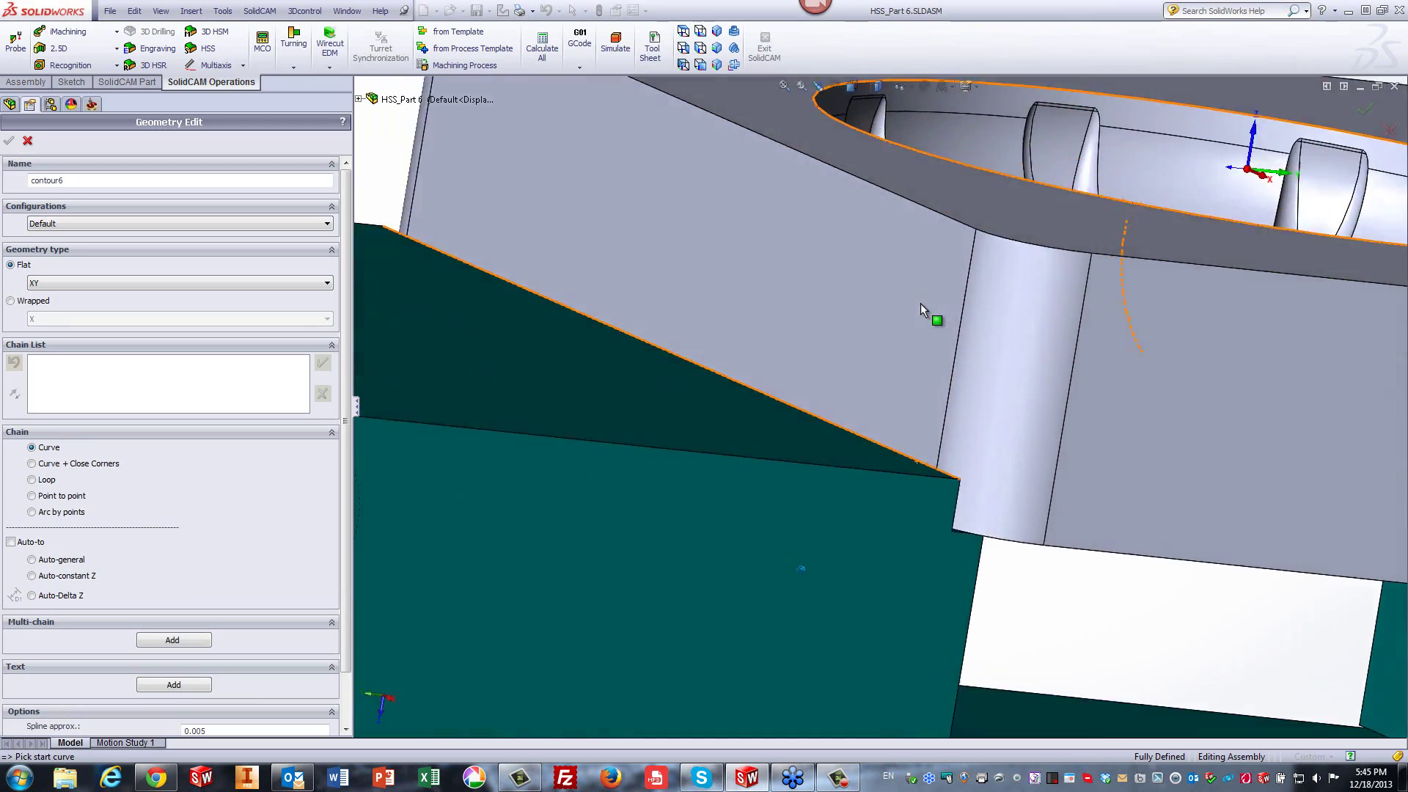
scroll(1121, 245, "up", 5)
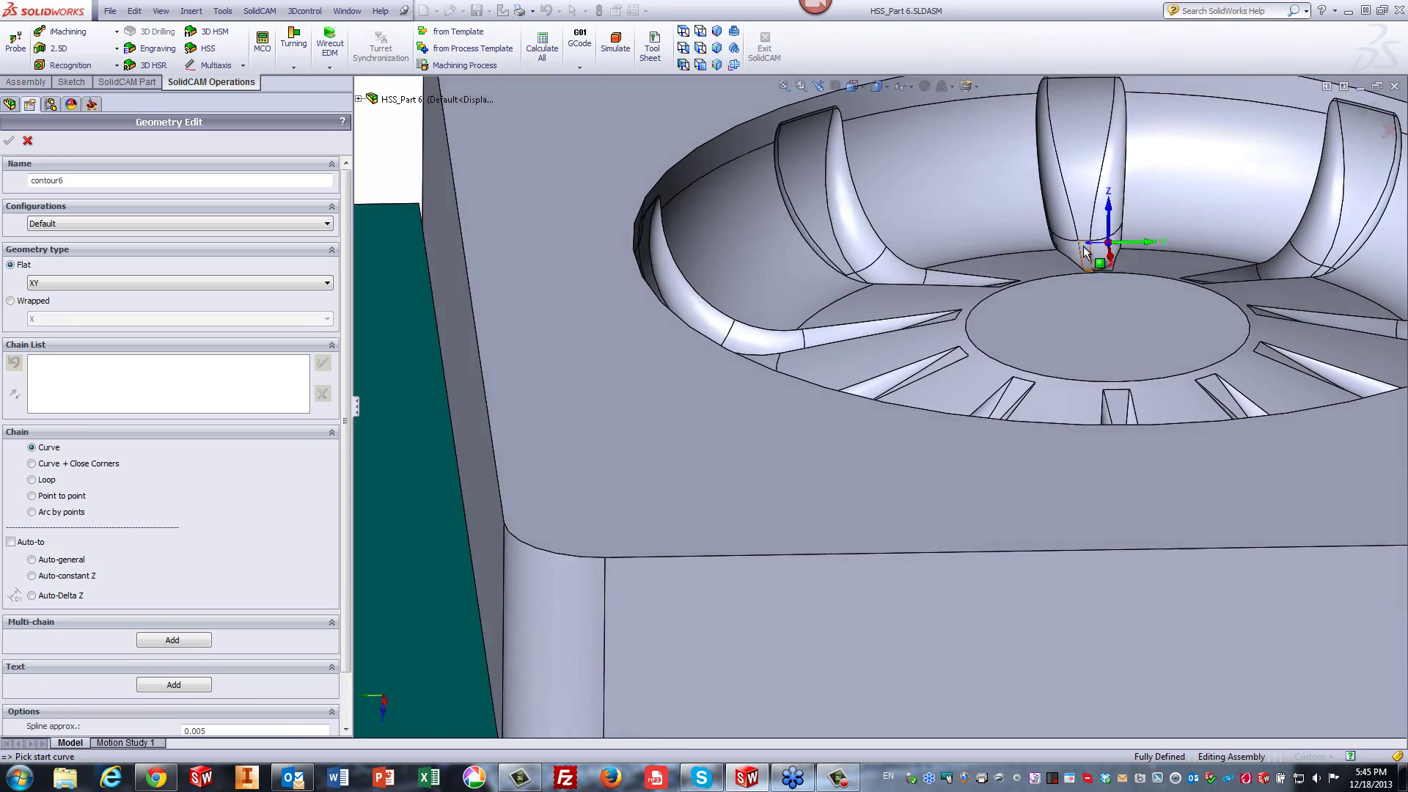
left_click(28, 142)
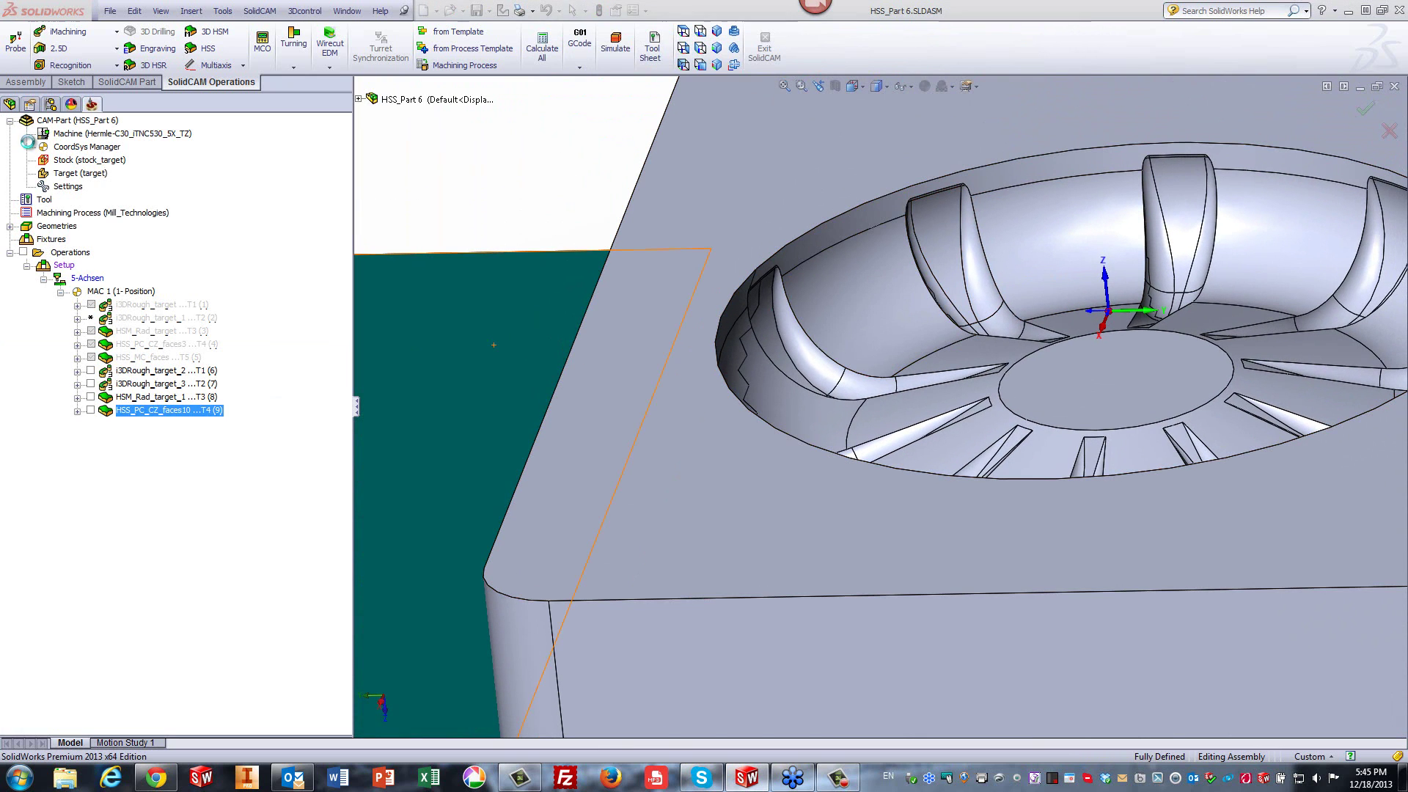
Show the drive surface geometry to locate the selected rib up close, and close the display.
left_click(711, 168)
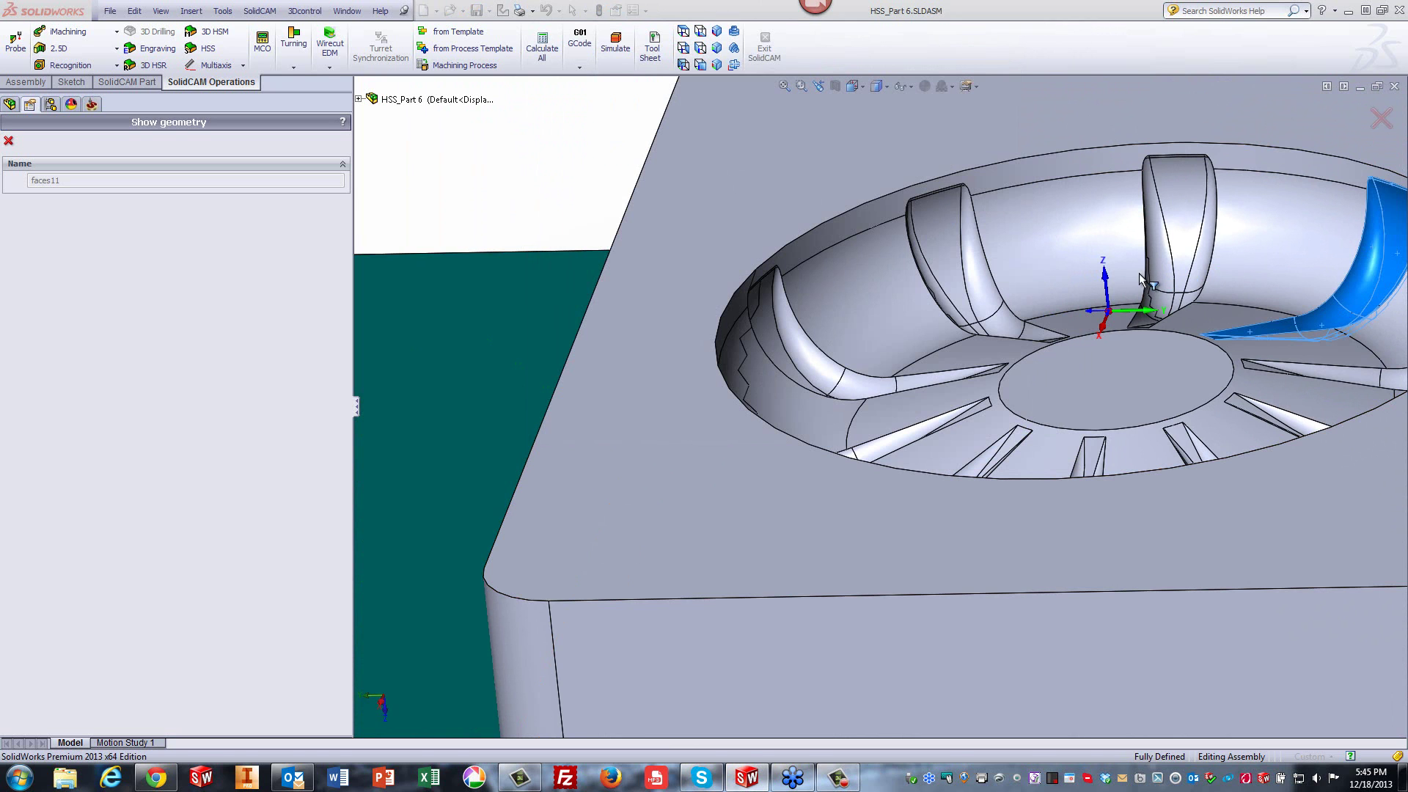
scroll(1268, 250, "down", 6)
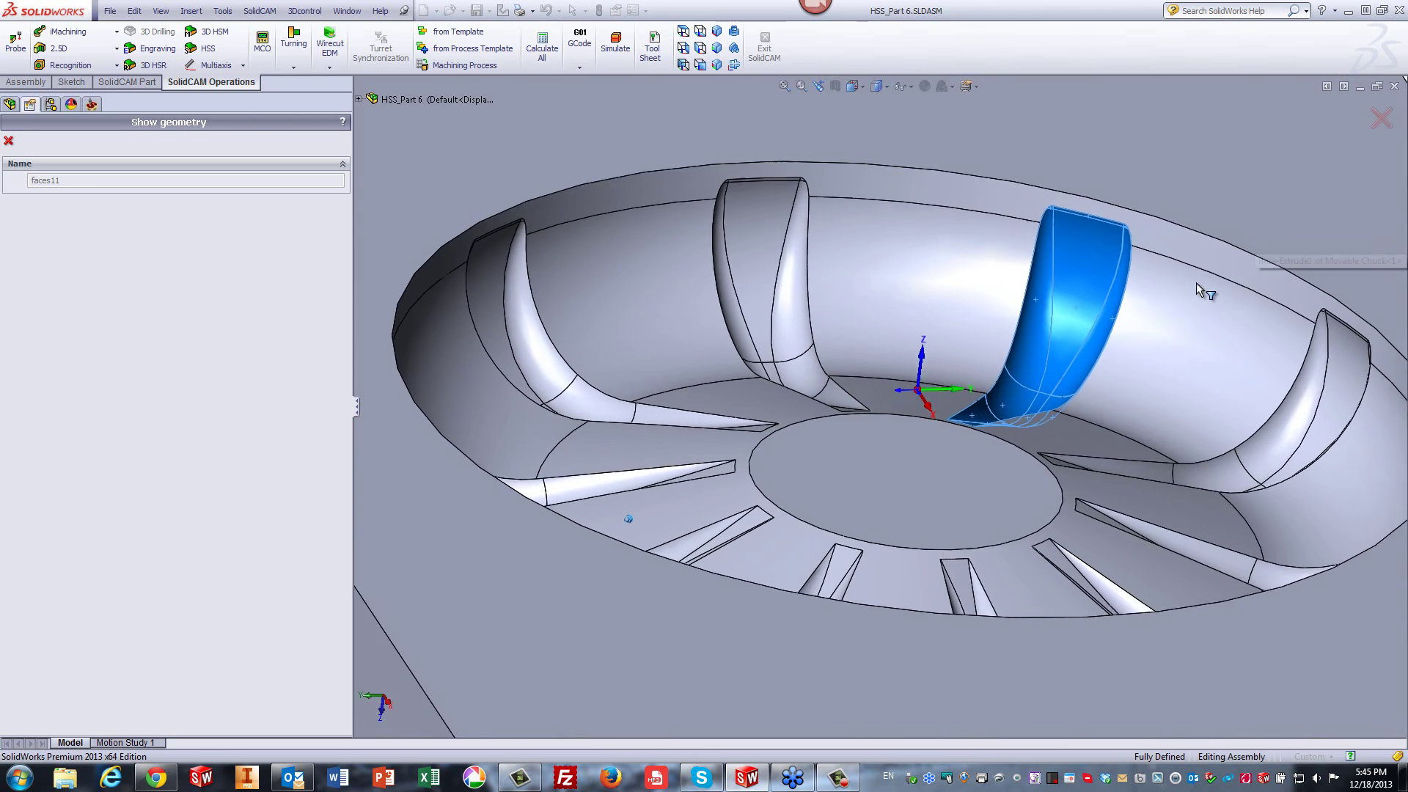
scroll(1191, 187, "down", 4)
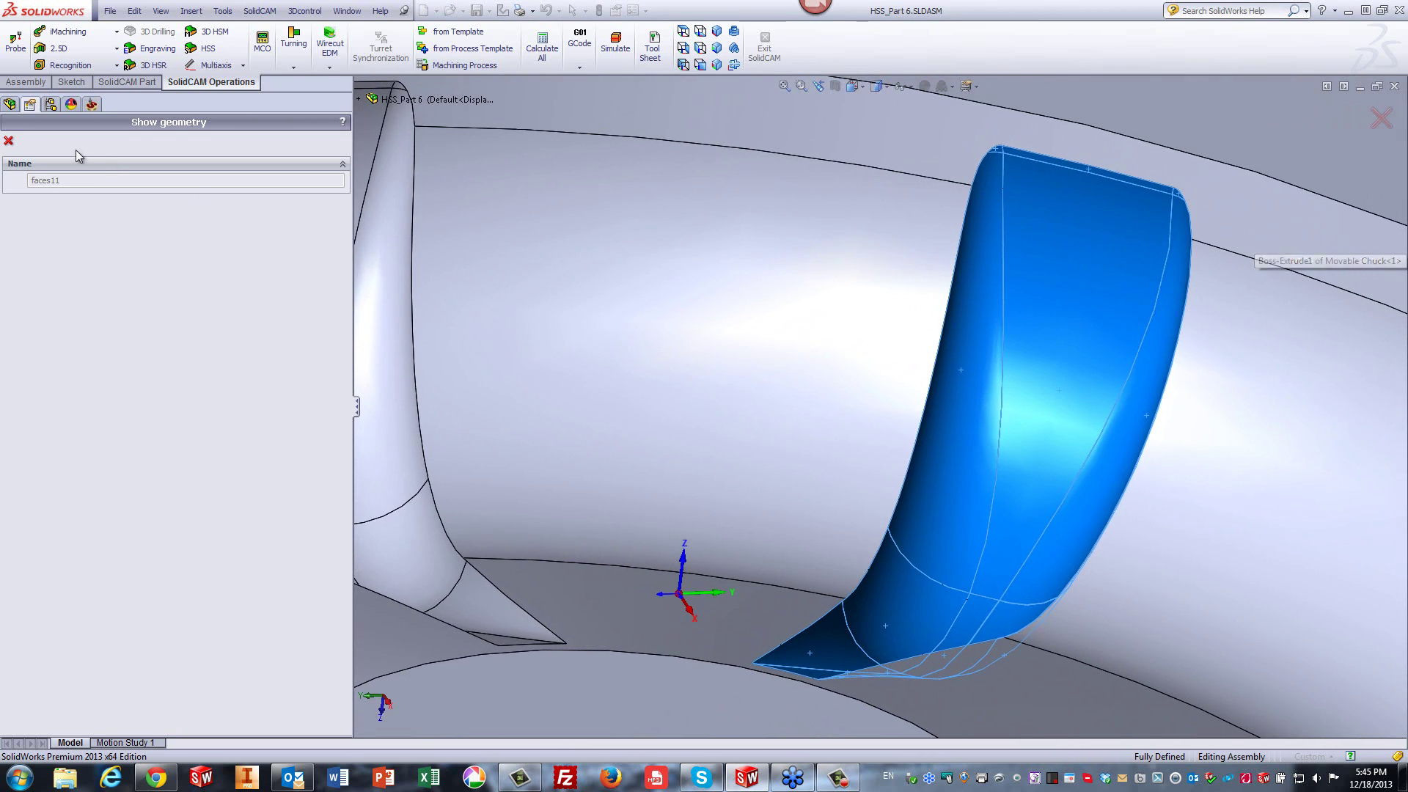
left_click(9, 141)
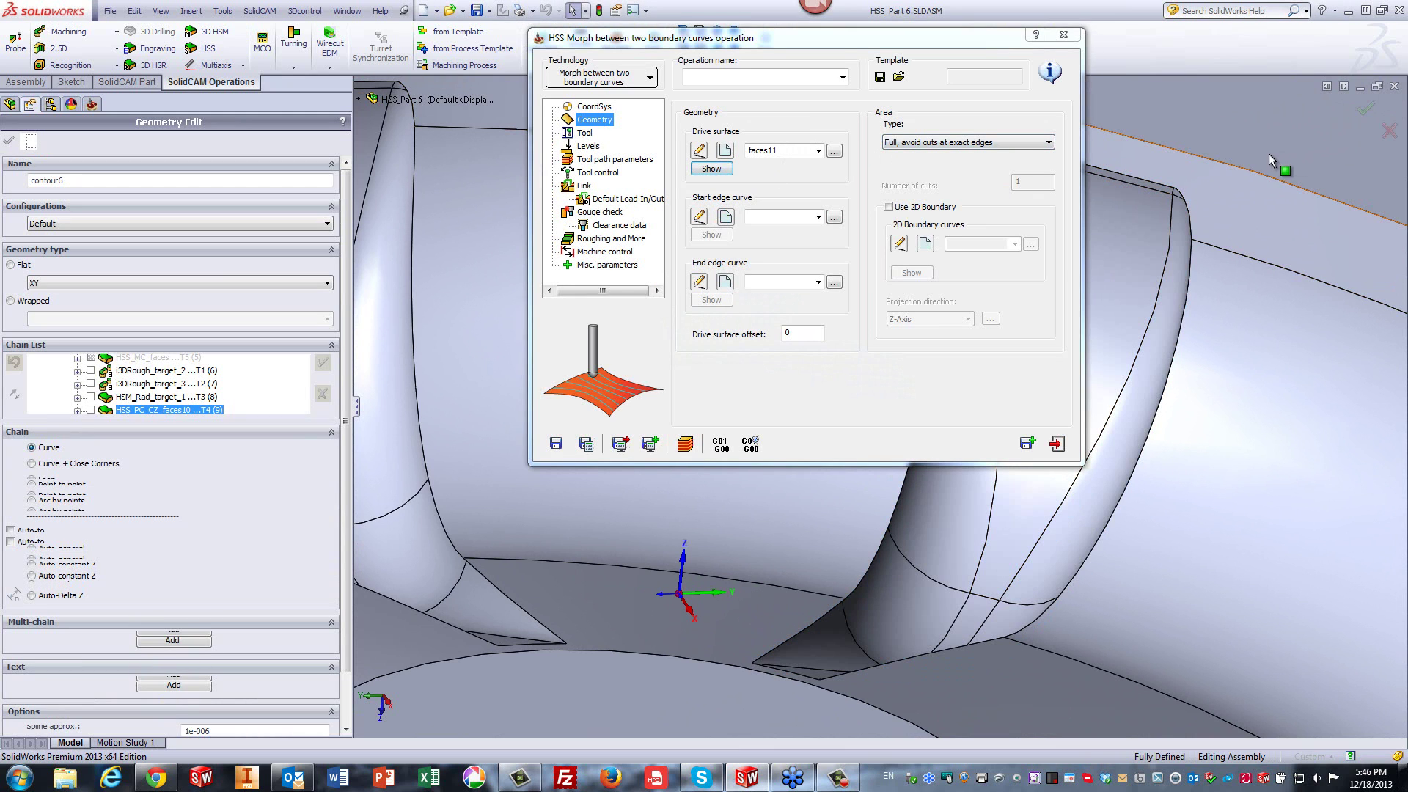
Chain the start edge curve along the rib's side edges, from its rim corner down to the cavity floor.
left_click(1180, 202)
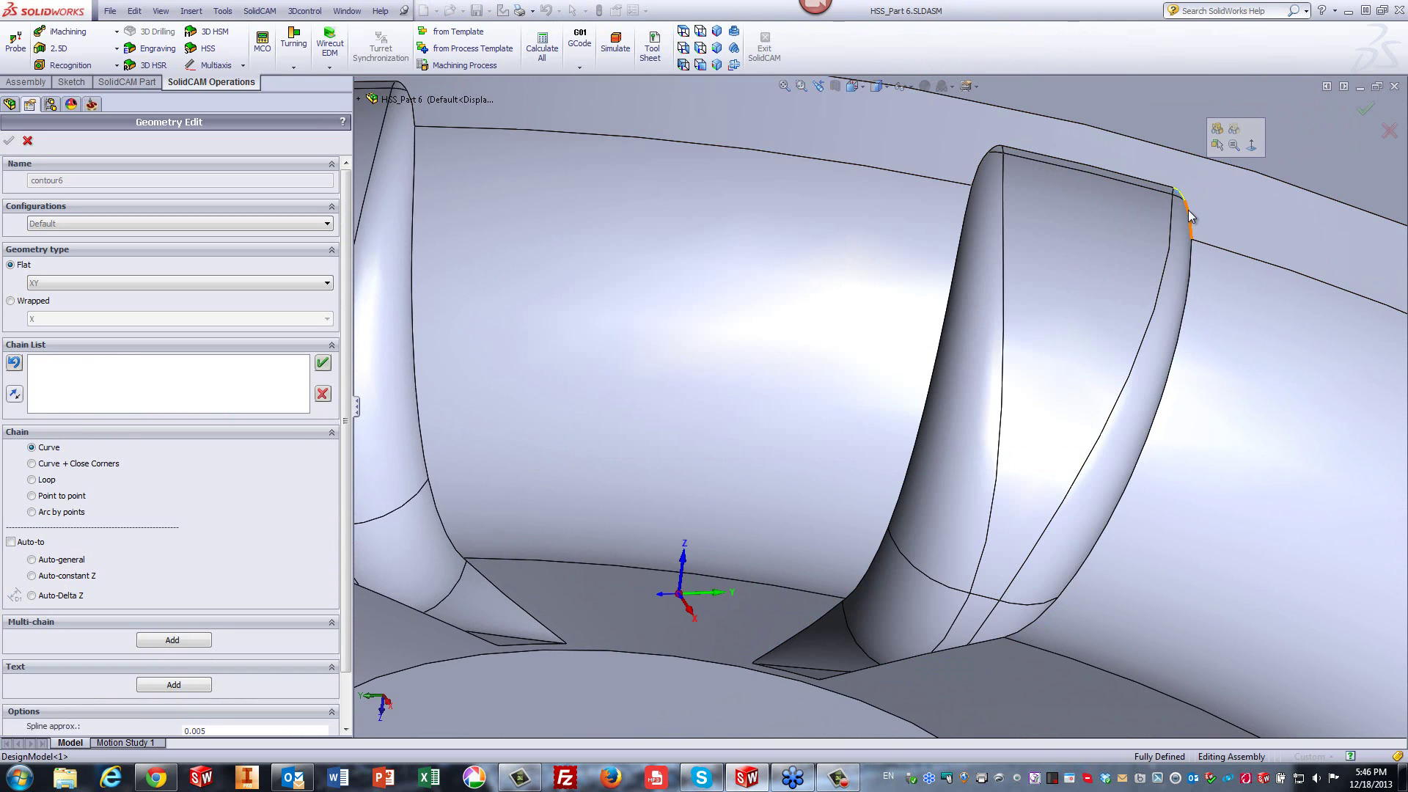
left_click(1189, 271)
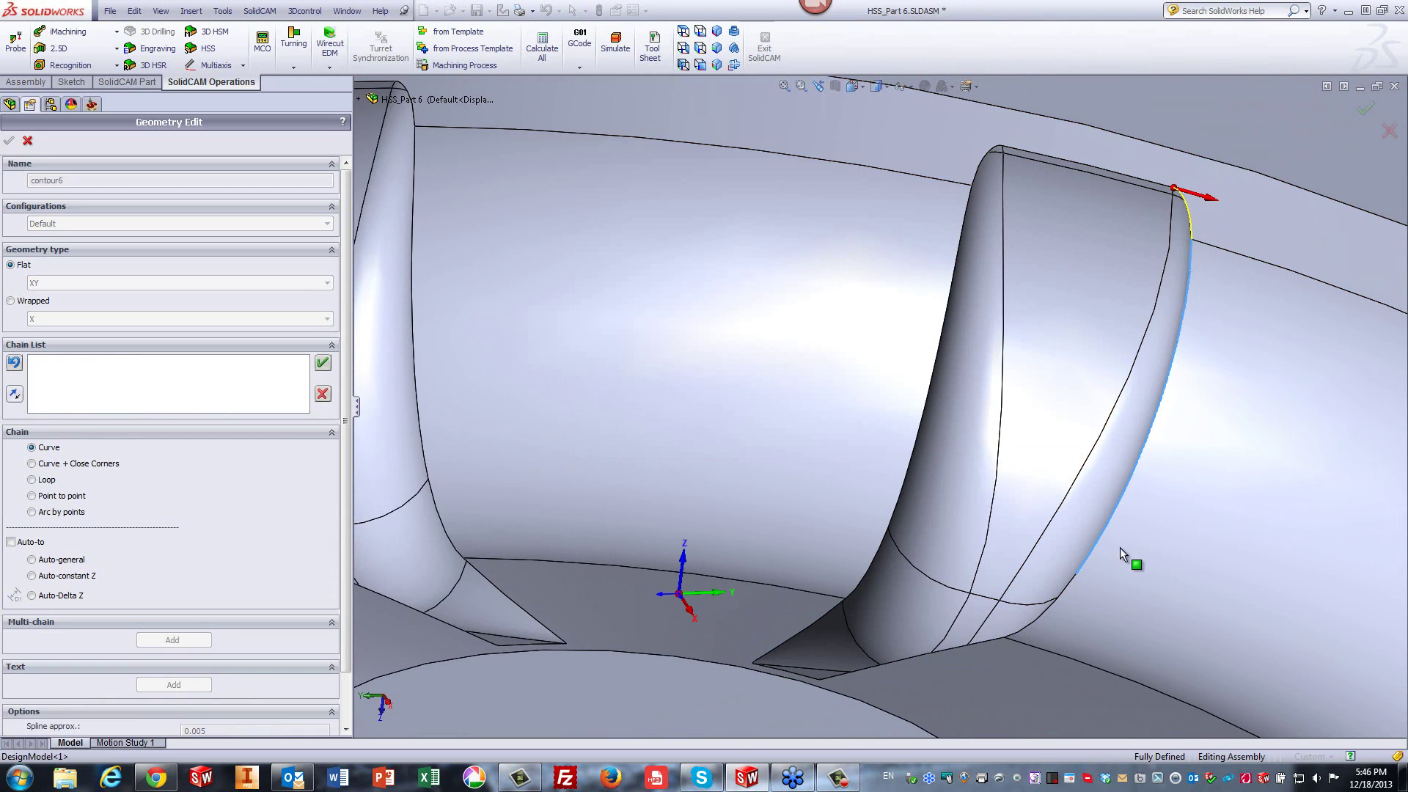
left_click(1065, 590)
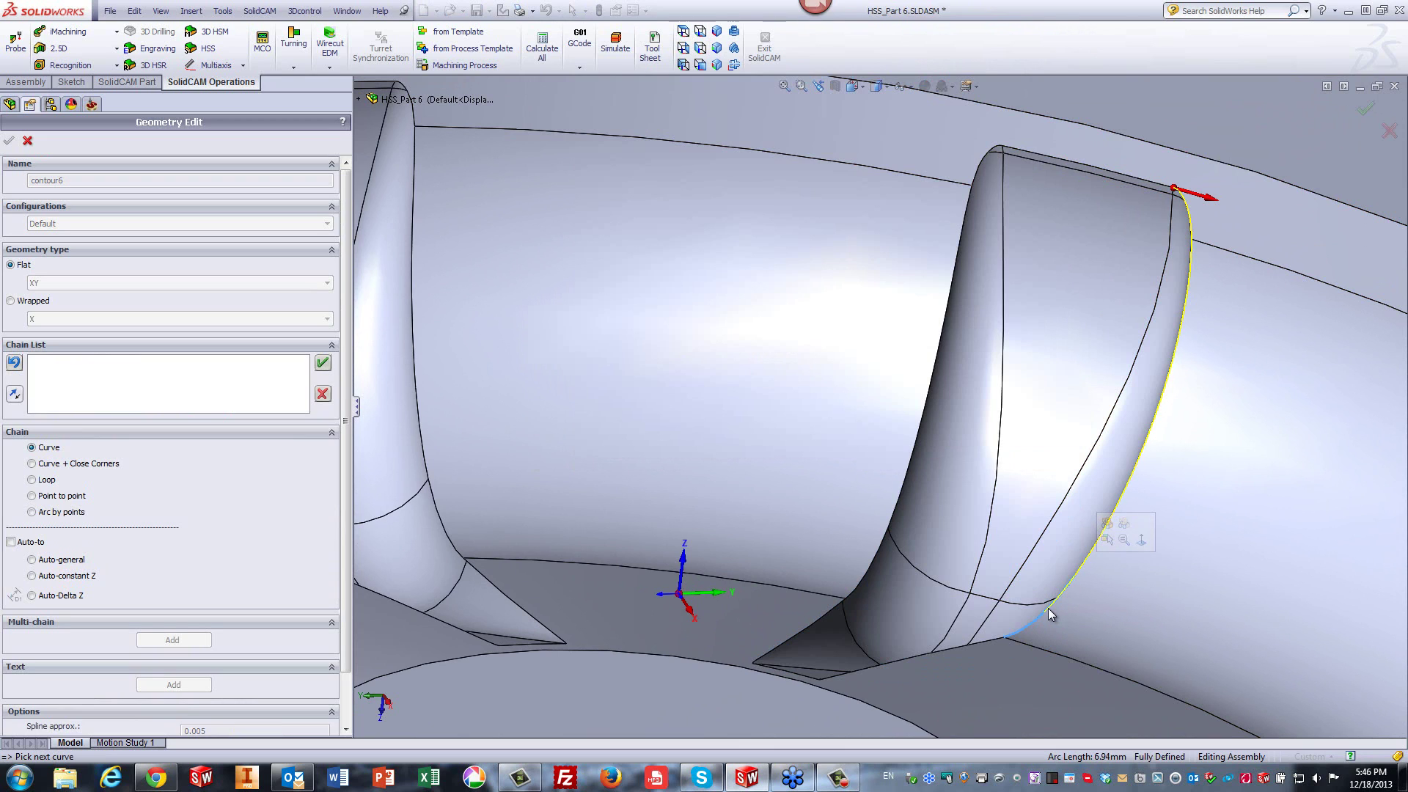
left_click(1048, 613)
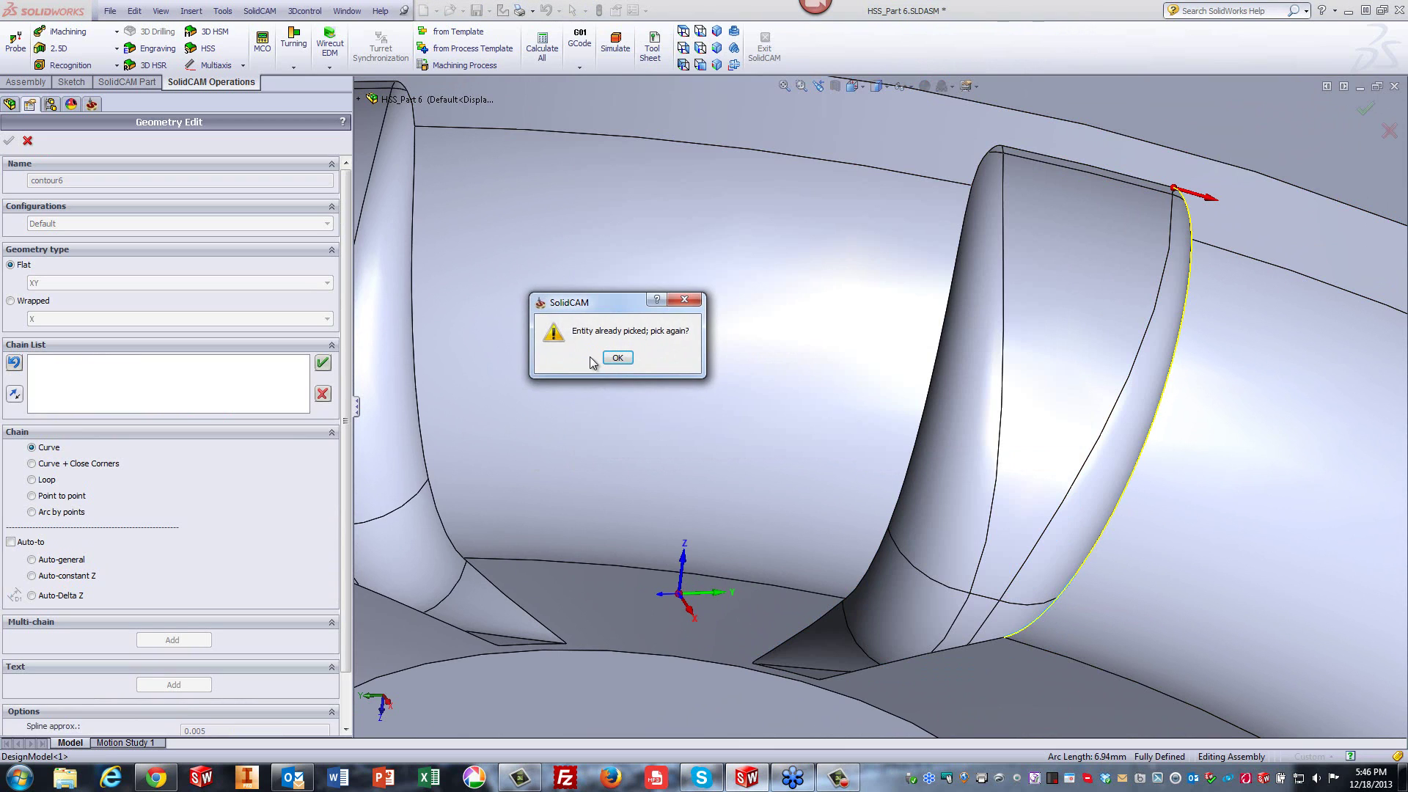
left_click(619, 358)
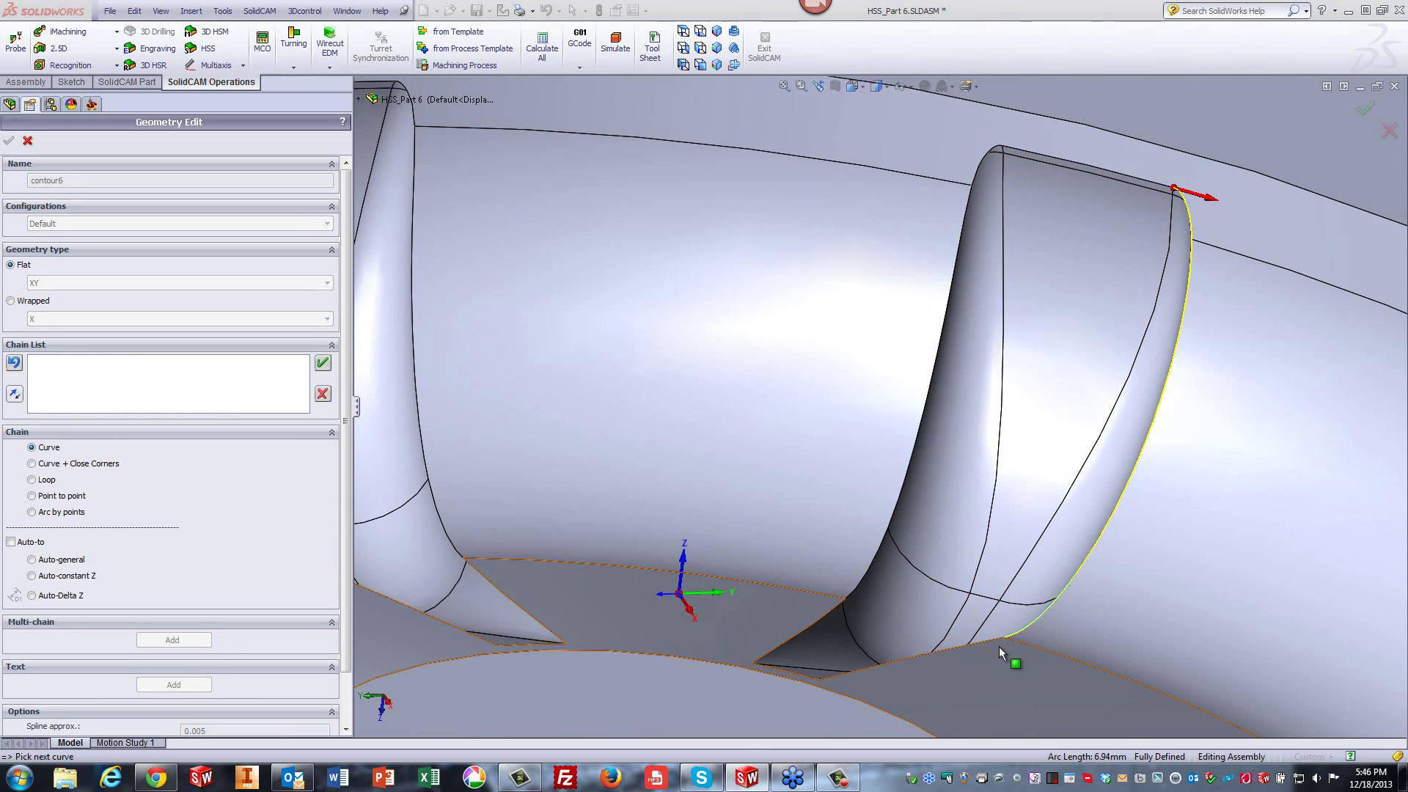
Extend the chain along the rib's floor edge to its inner tip, and accept it as the start edge curve.
scroll(997, 647, "down", 6)
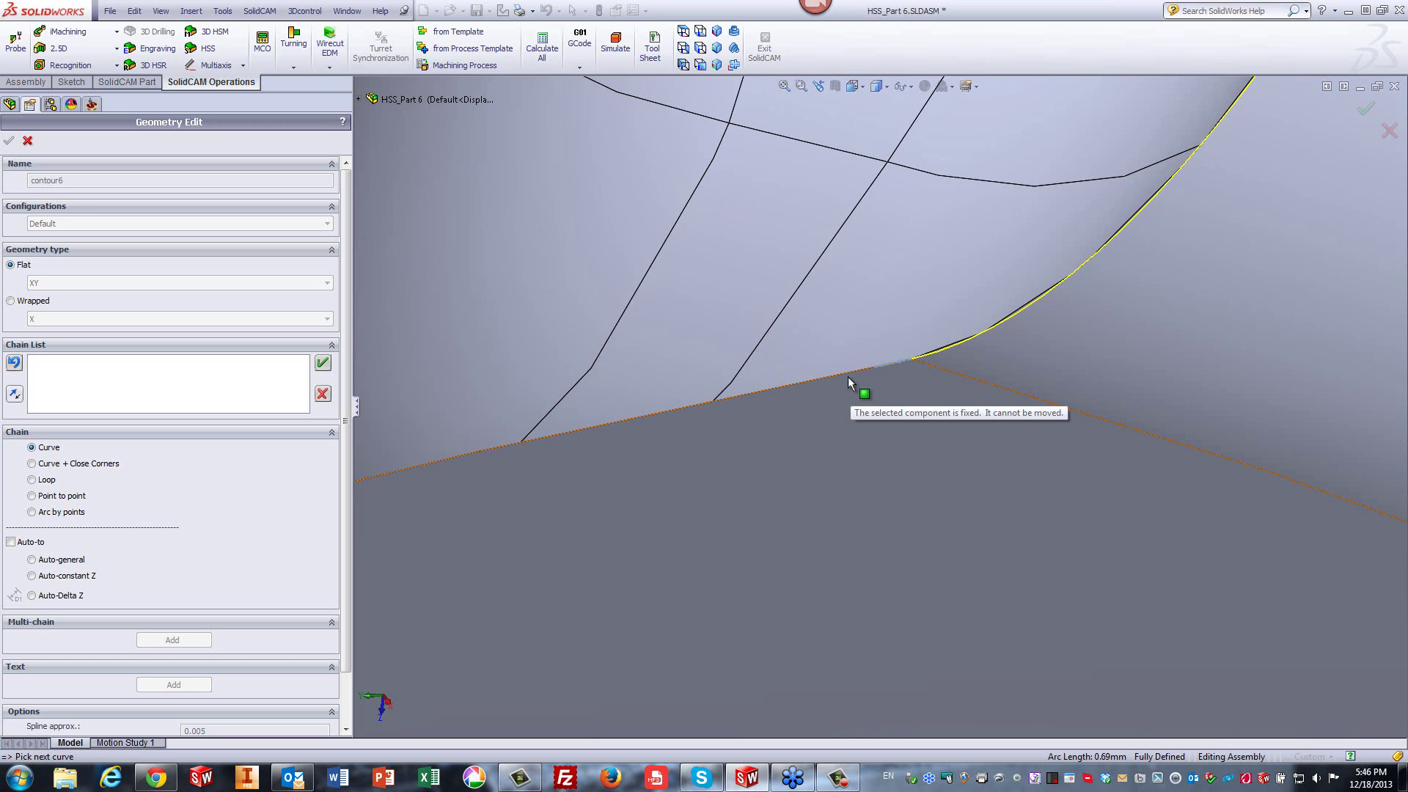
left_click(849, 374)
scroll(771, 455, "up", 8)
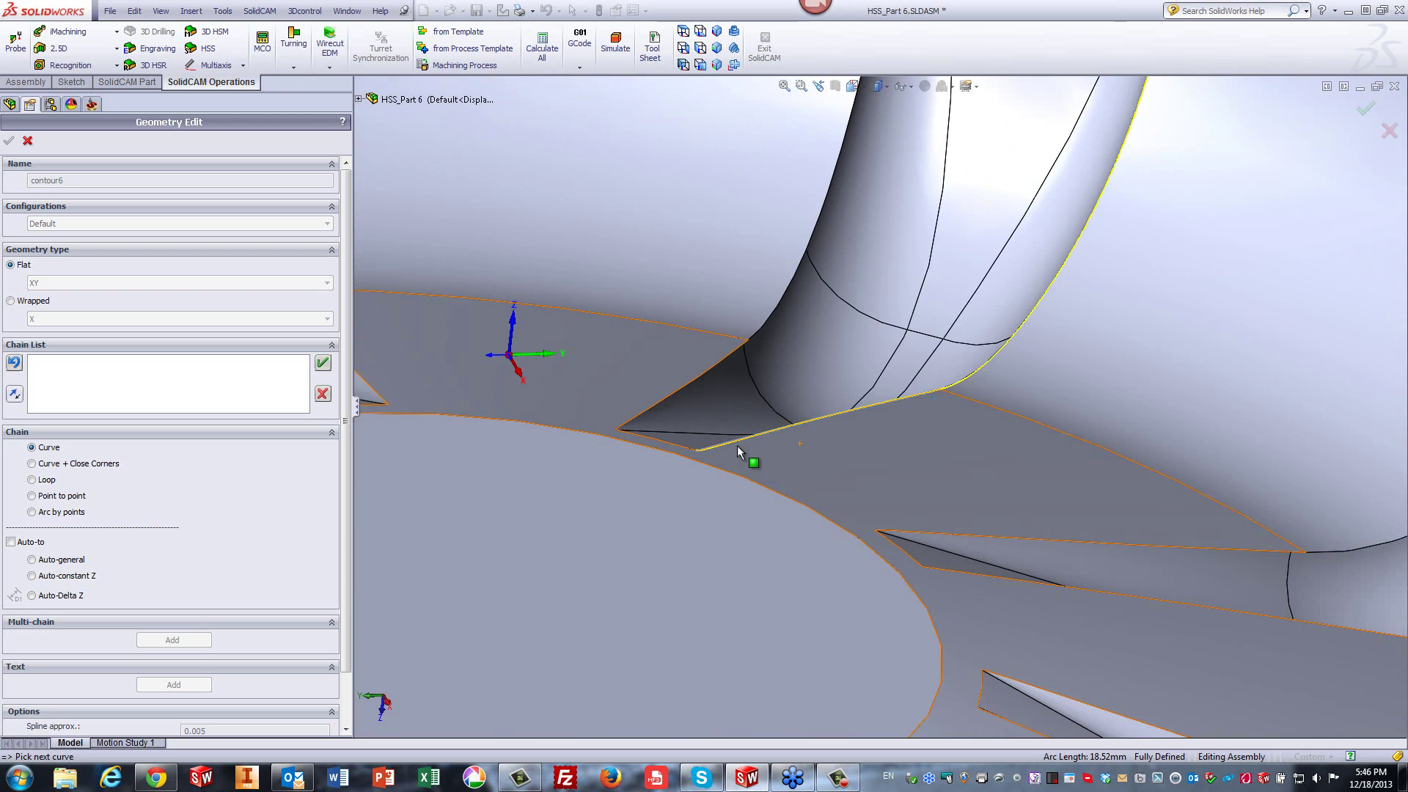
left_click(719, 432)
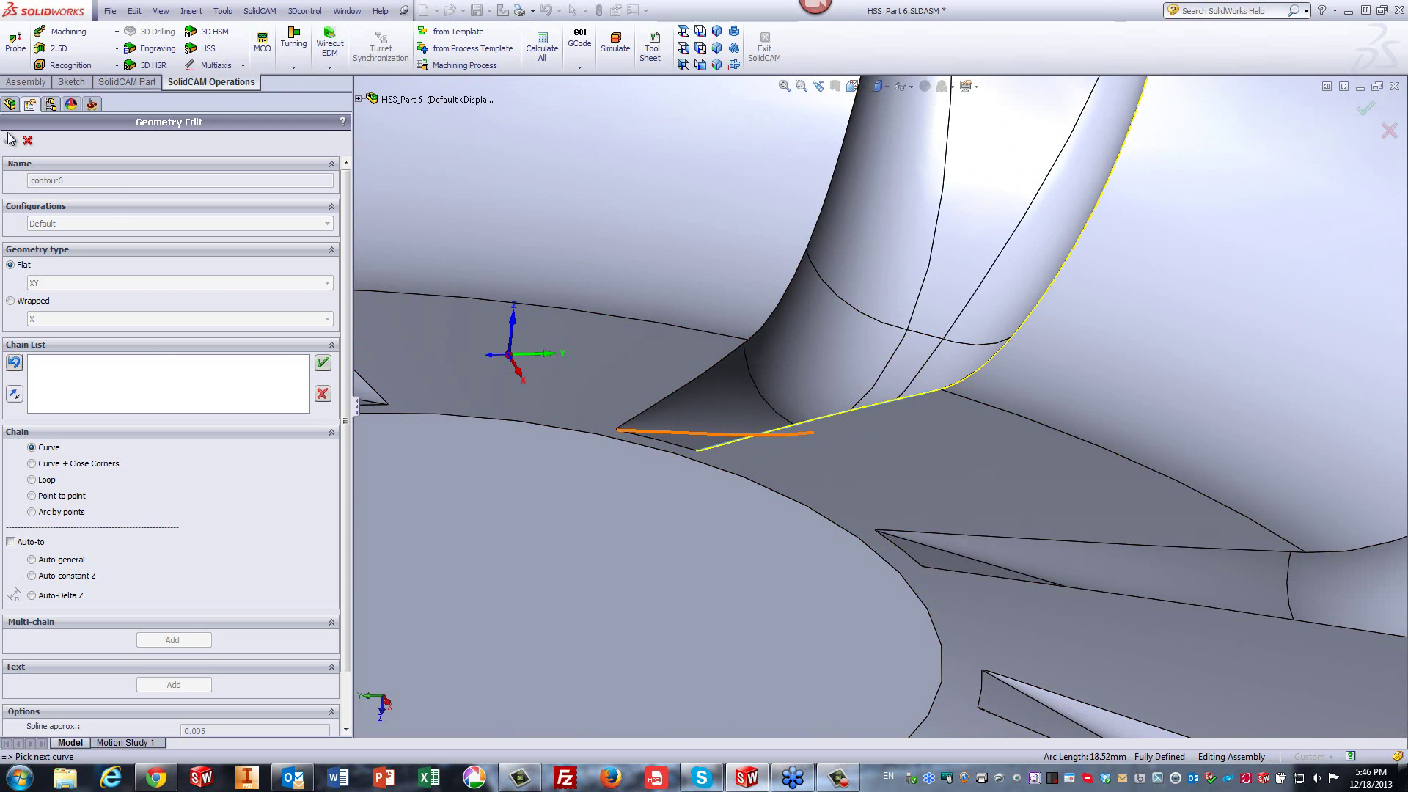
left_click(322, 363)
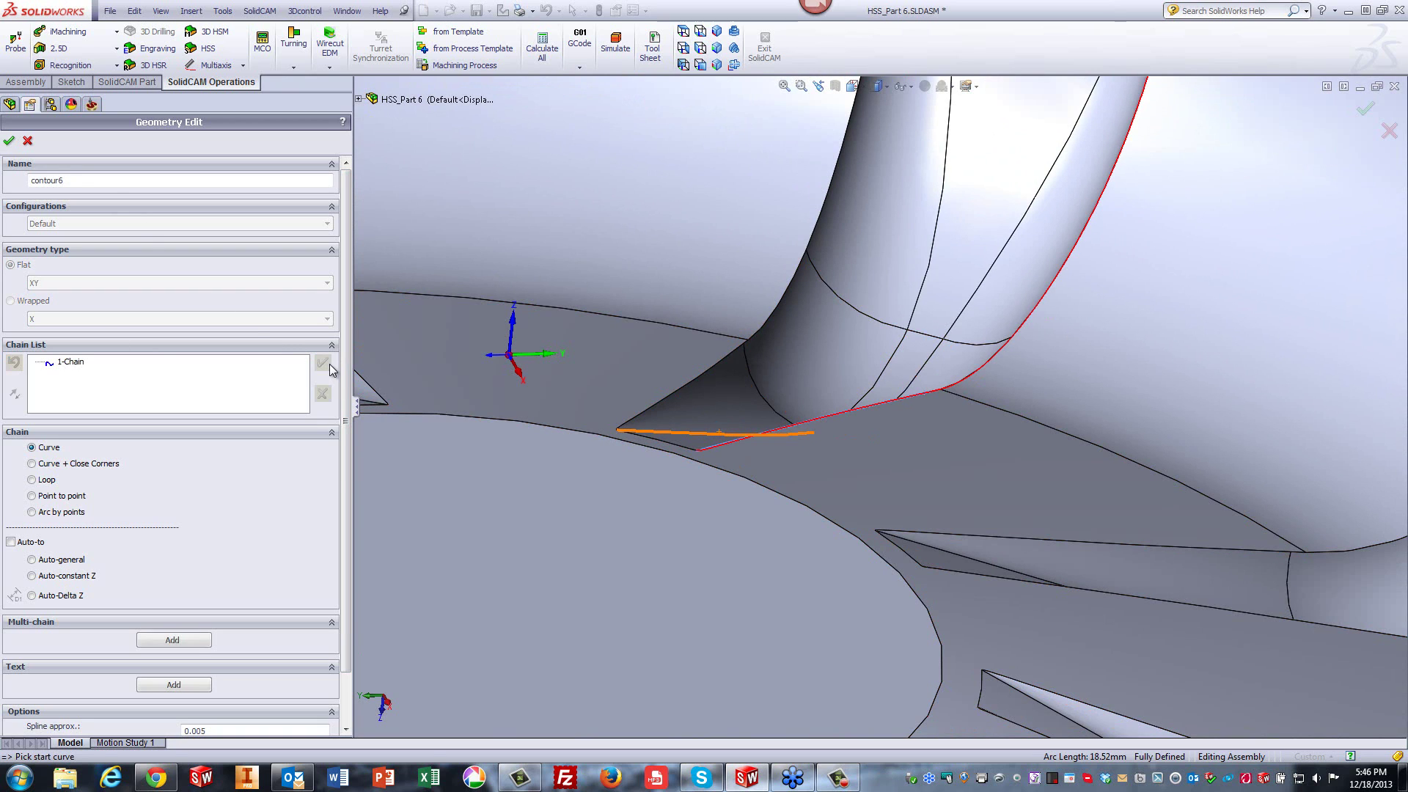
left_click(7, 143)
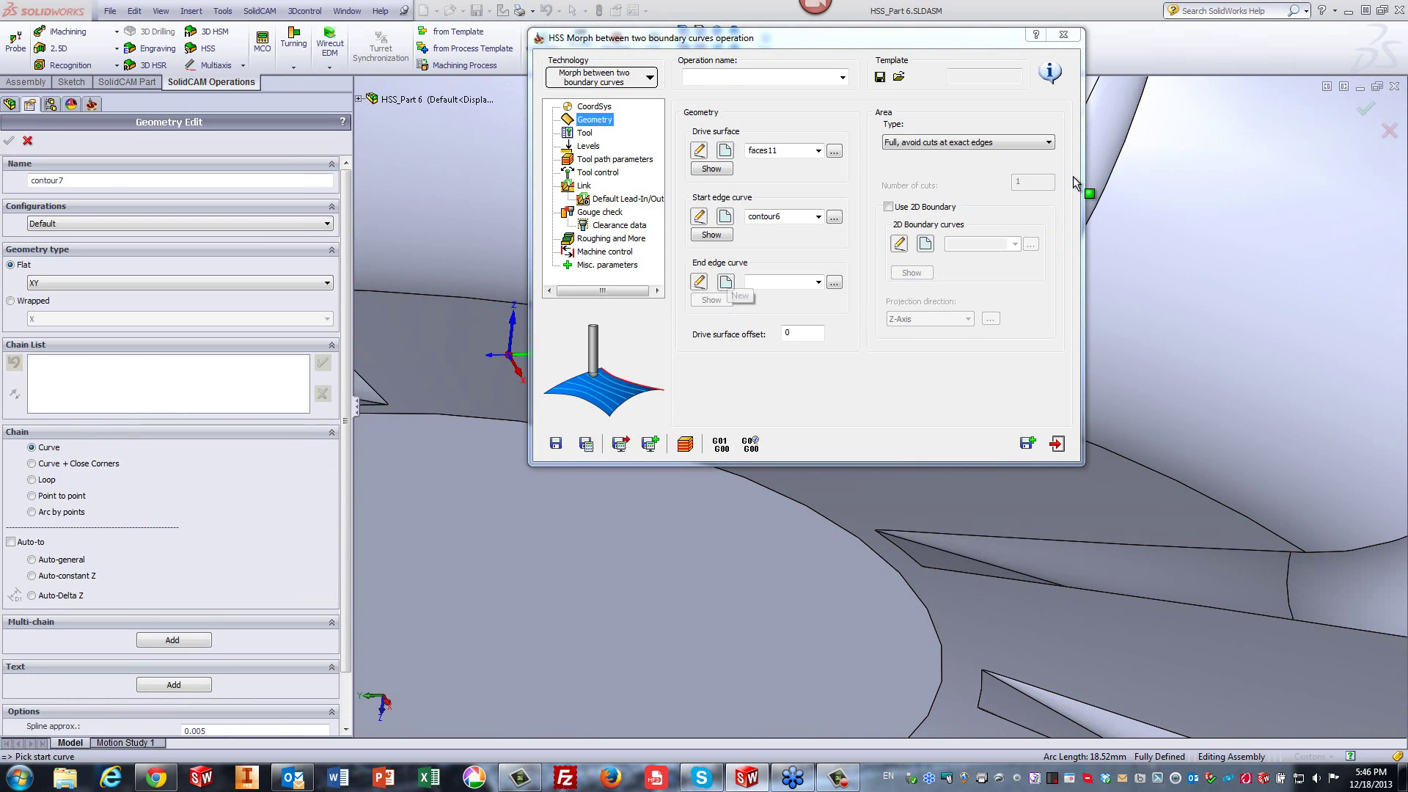
Chain the end edge curve from the rib's opposite rim corner down its long side edge.
left_click(1073, 177)
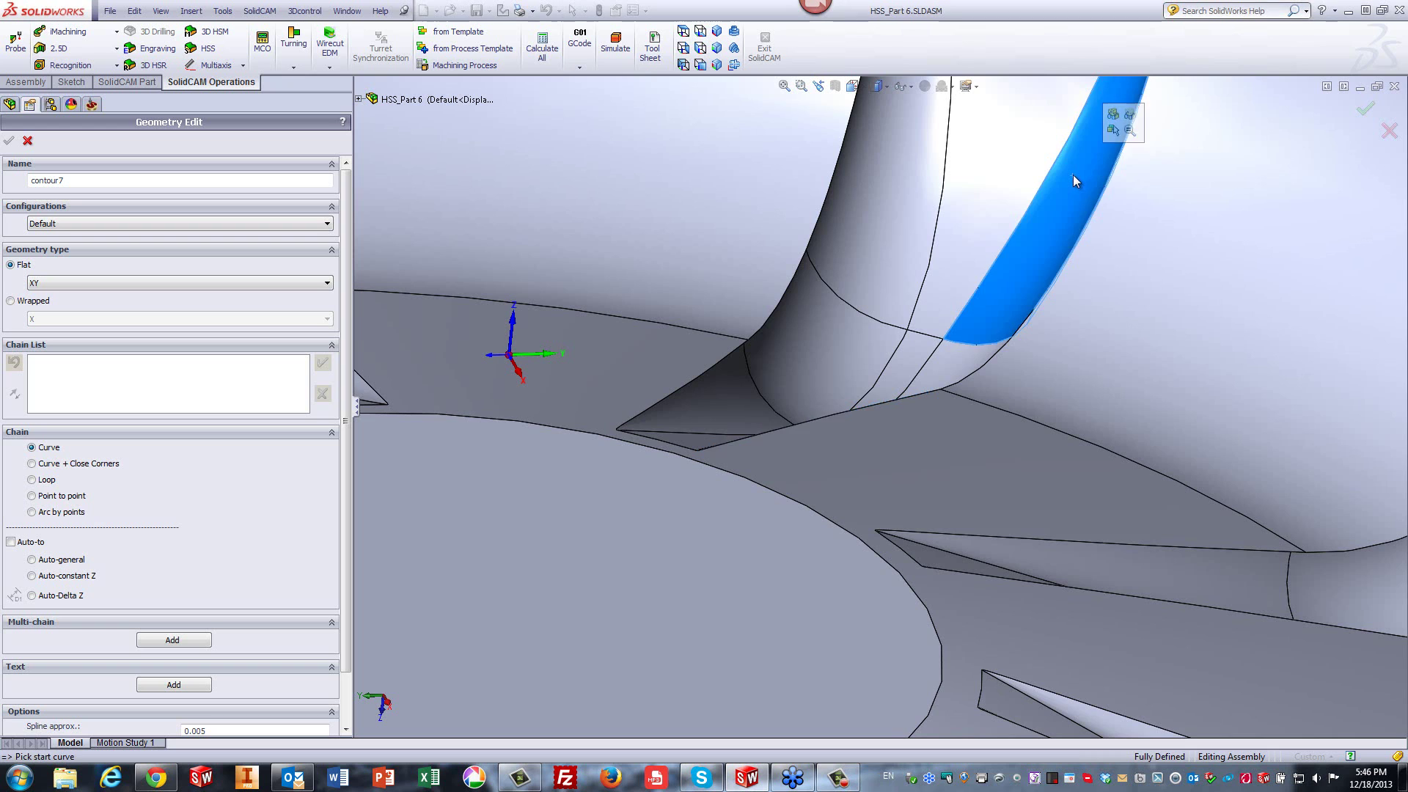
scroll(1072, 175, "up", 4)
scroll(872, 293, "down", 3)
scroll(917, 330, "down", 2)
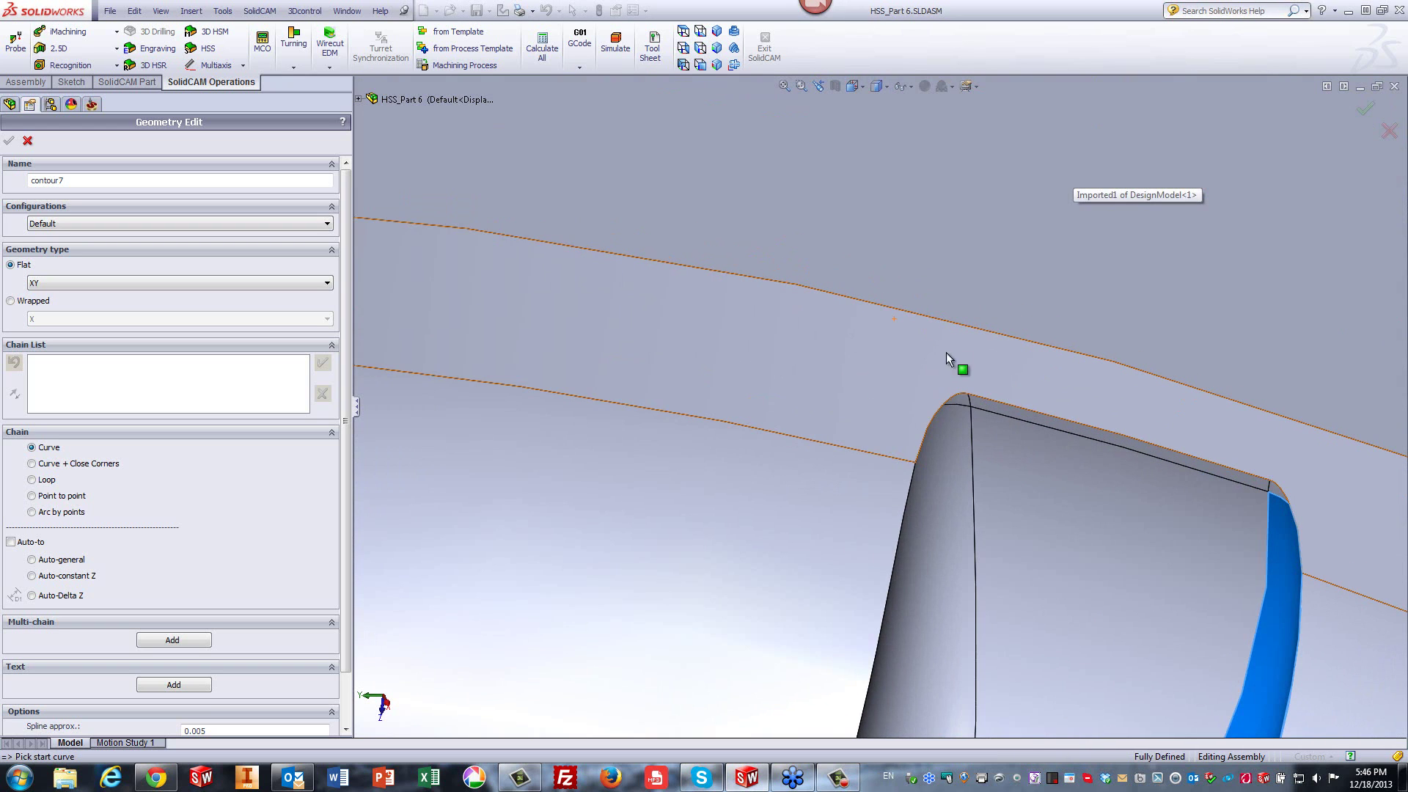
left_click(934, 429)
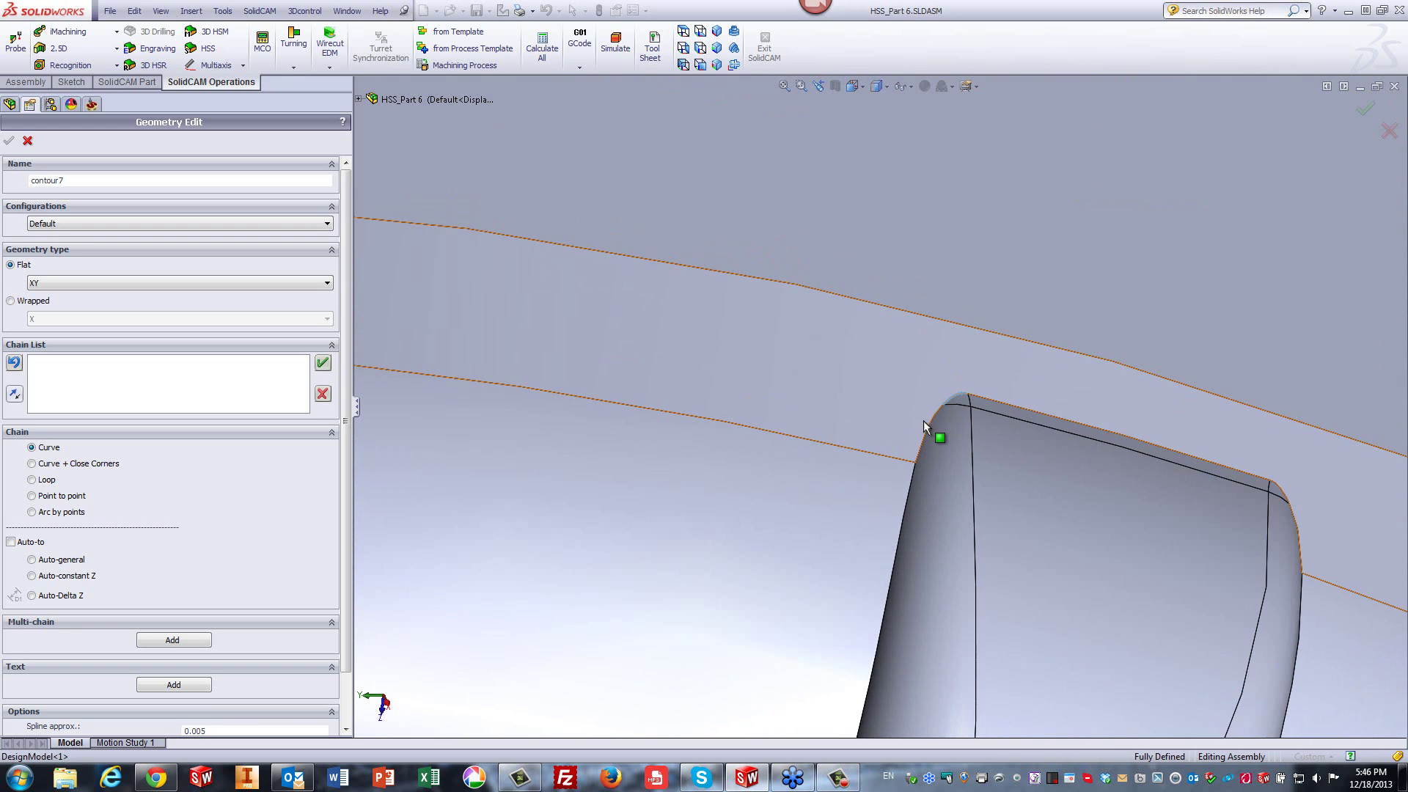
left_click(936, 432)
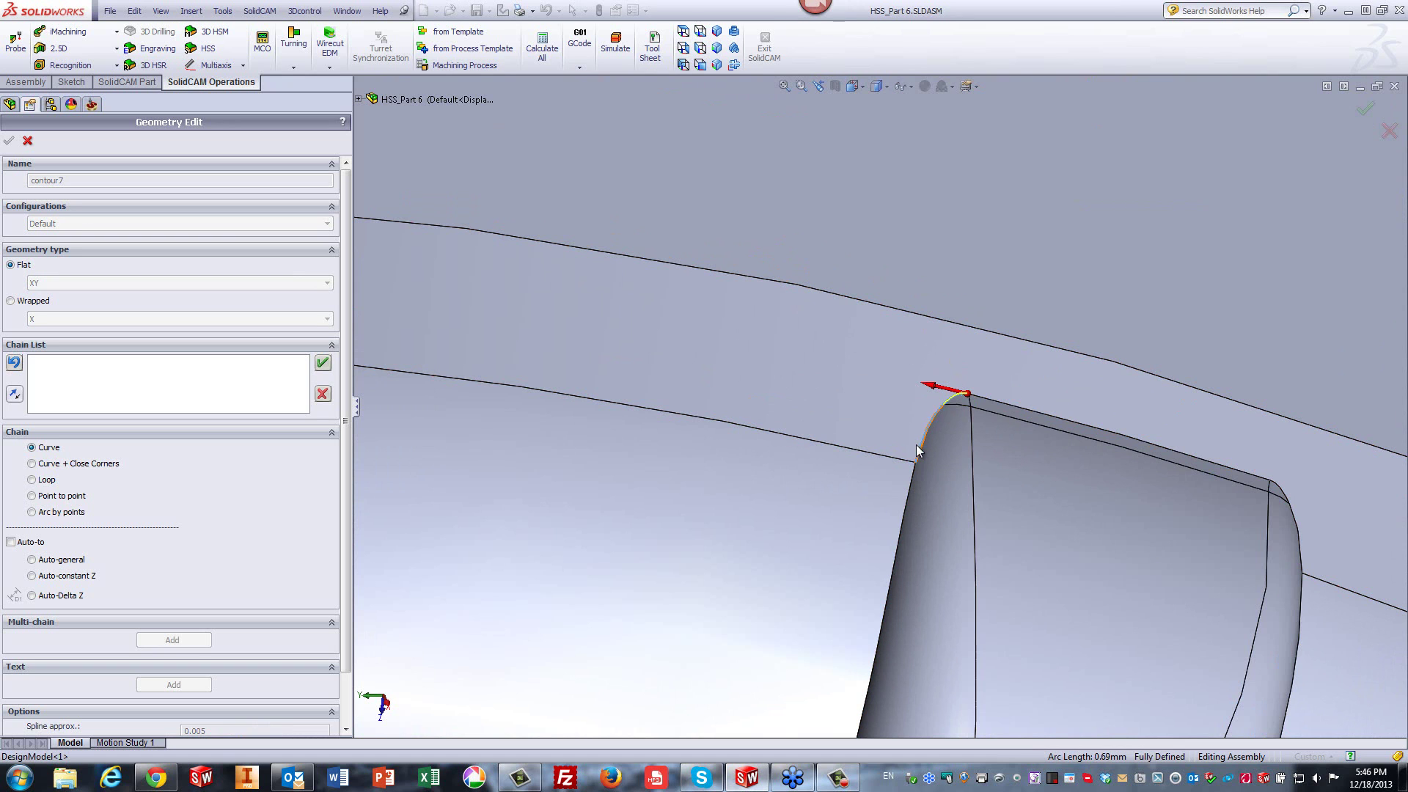
left_click(911, 481)
Extend the end edge chain along the rib's lower side and floor edges to its inner tip, and accept it as the end edge curve.
scroll(909, 526, "up", 5)
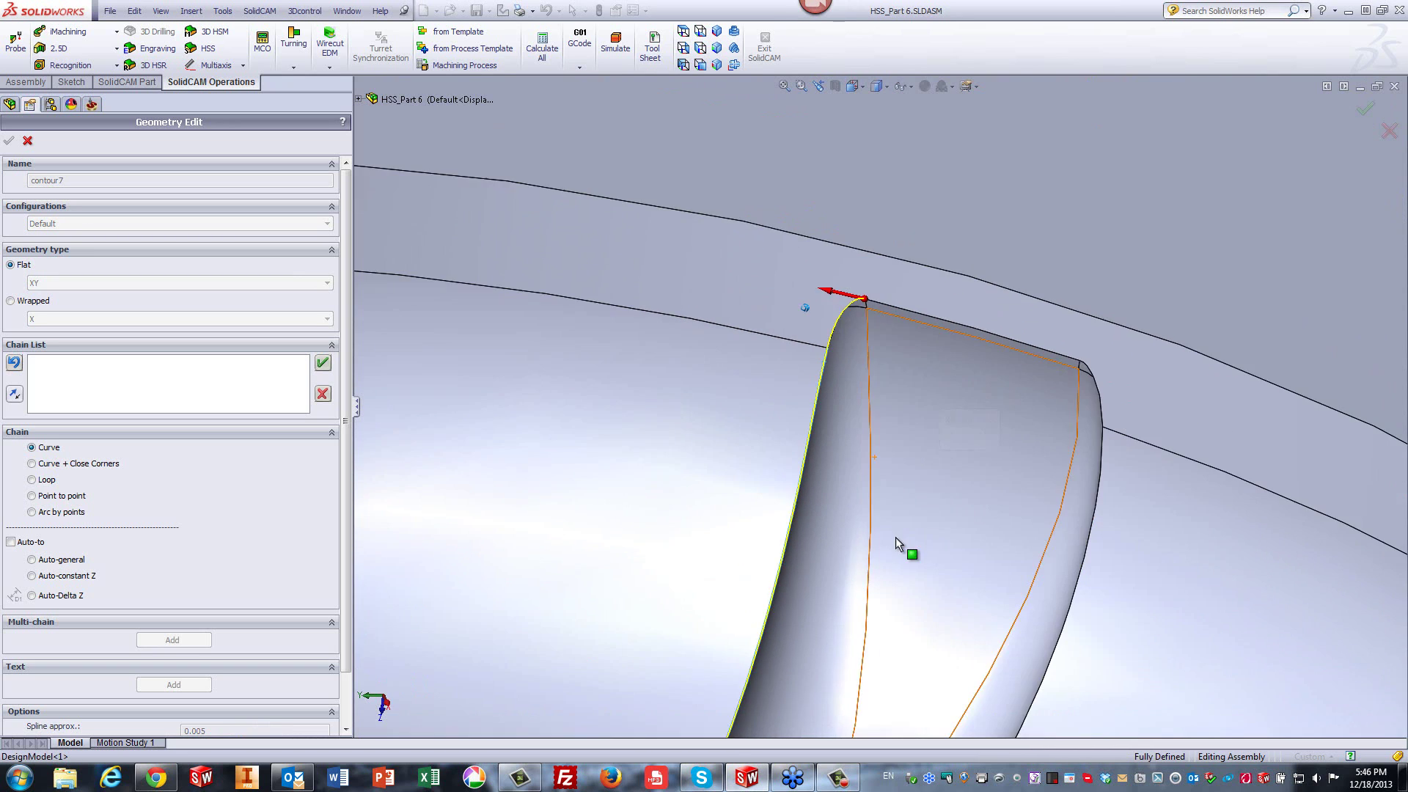
middle_click_drag(837, 559, 799, 481)
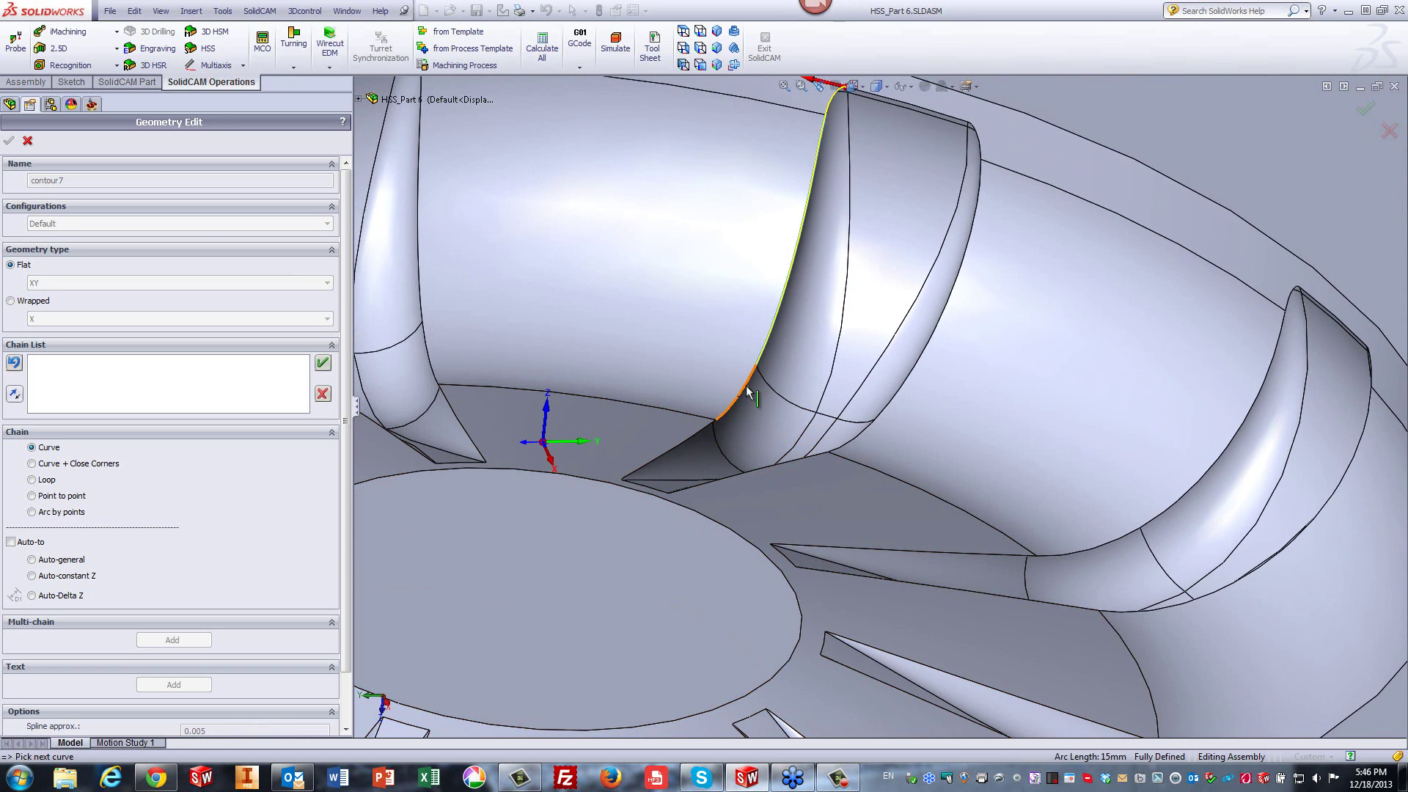
scroll(728, 436, "down", 5)
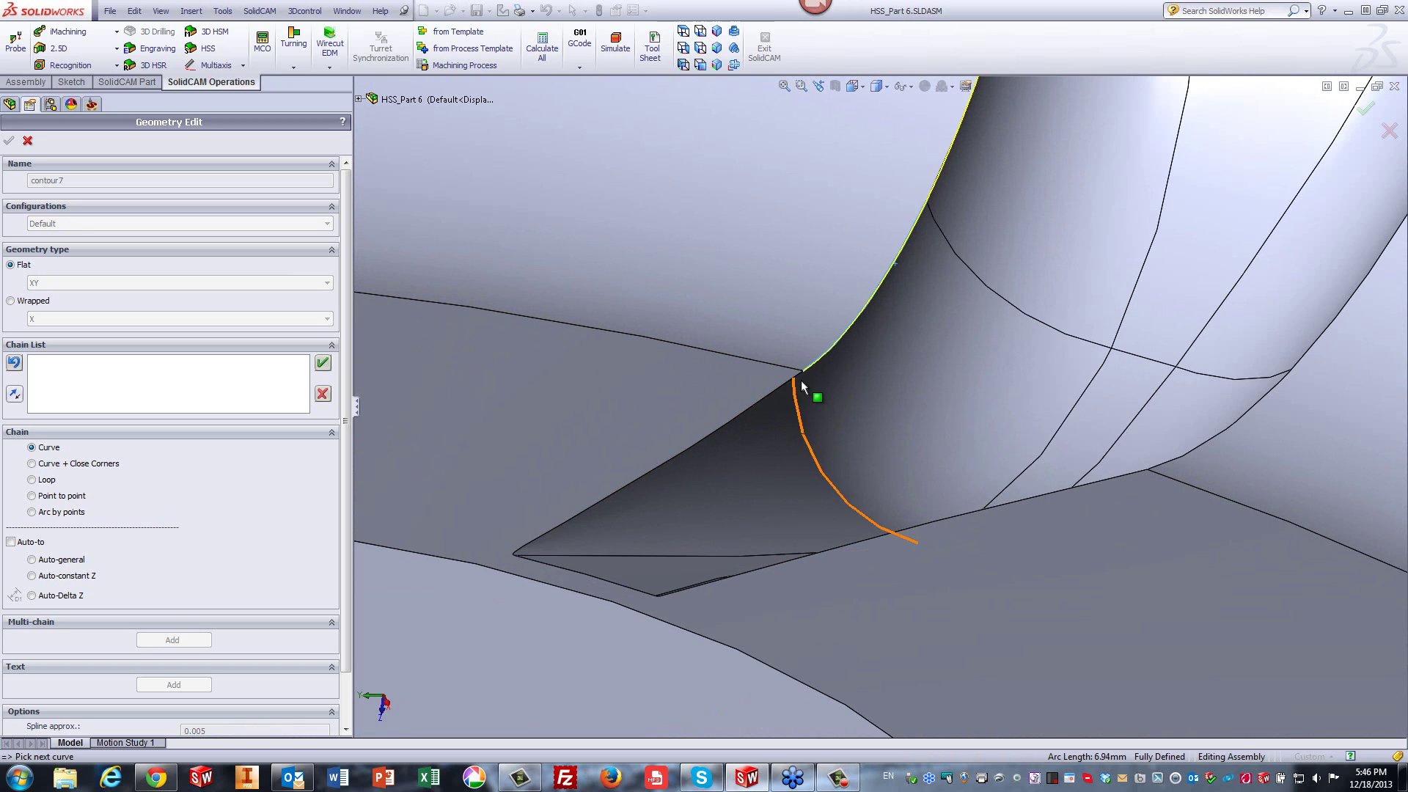
left_click(799, 376)
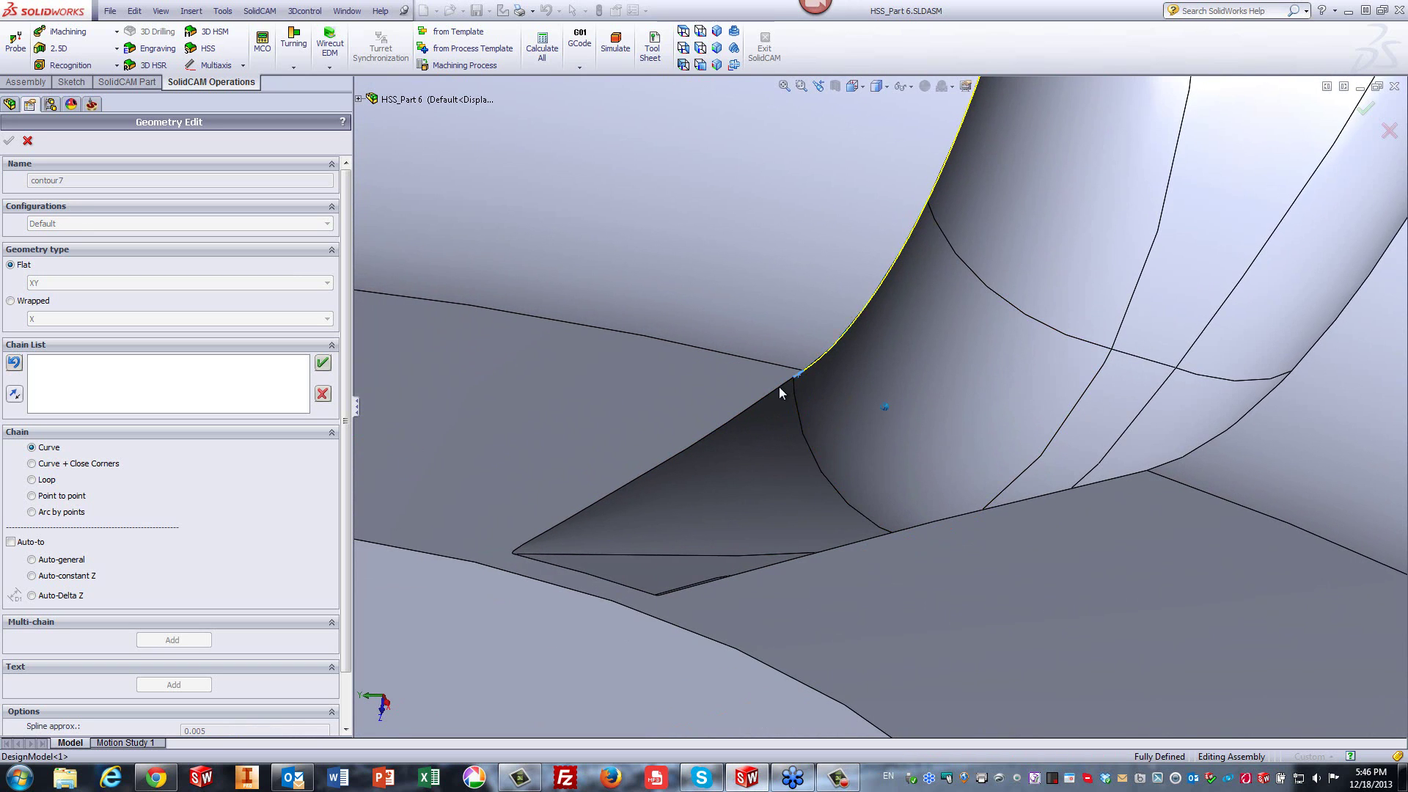
left_click(777, 389)
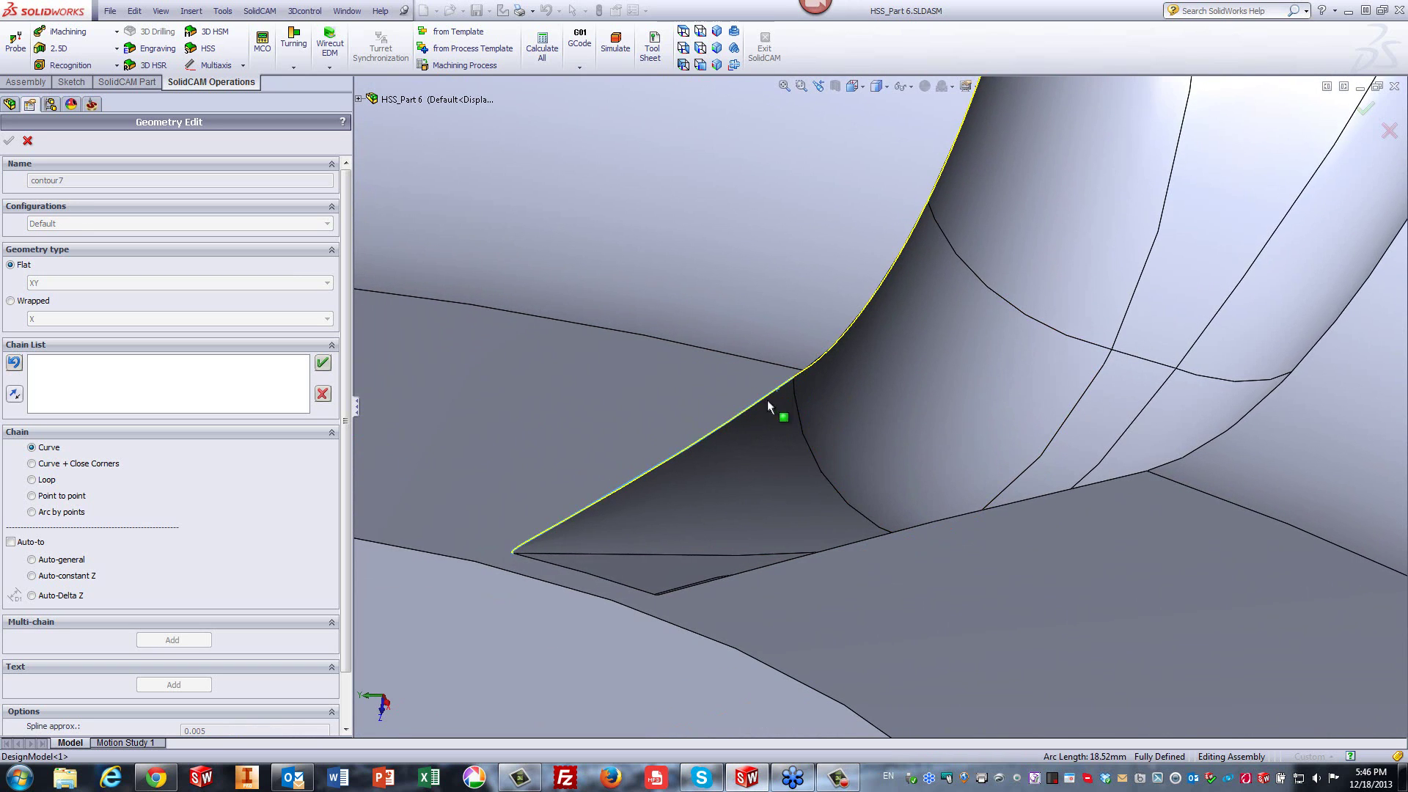
left_click(323, 365)
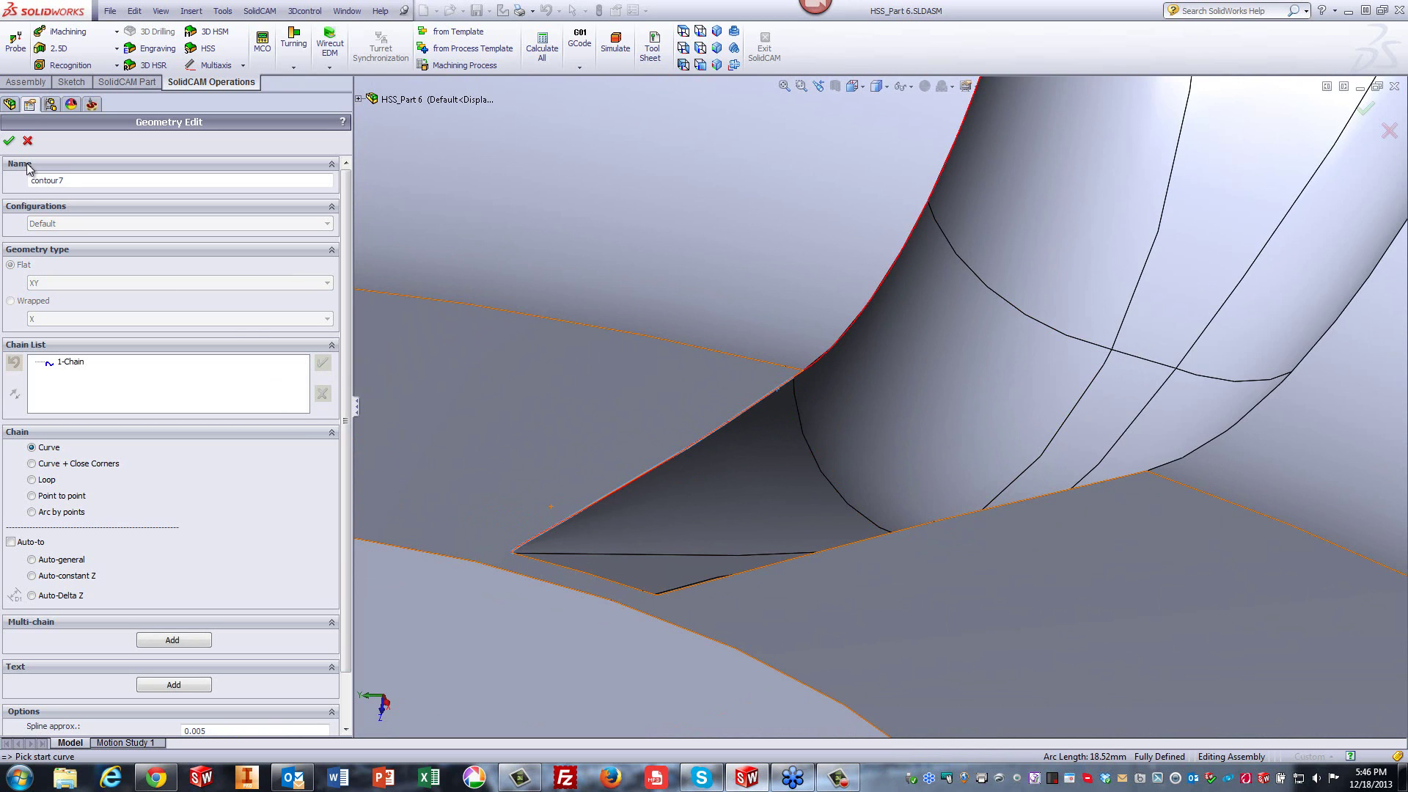
left_click(8, 141)
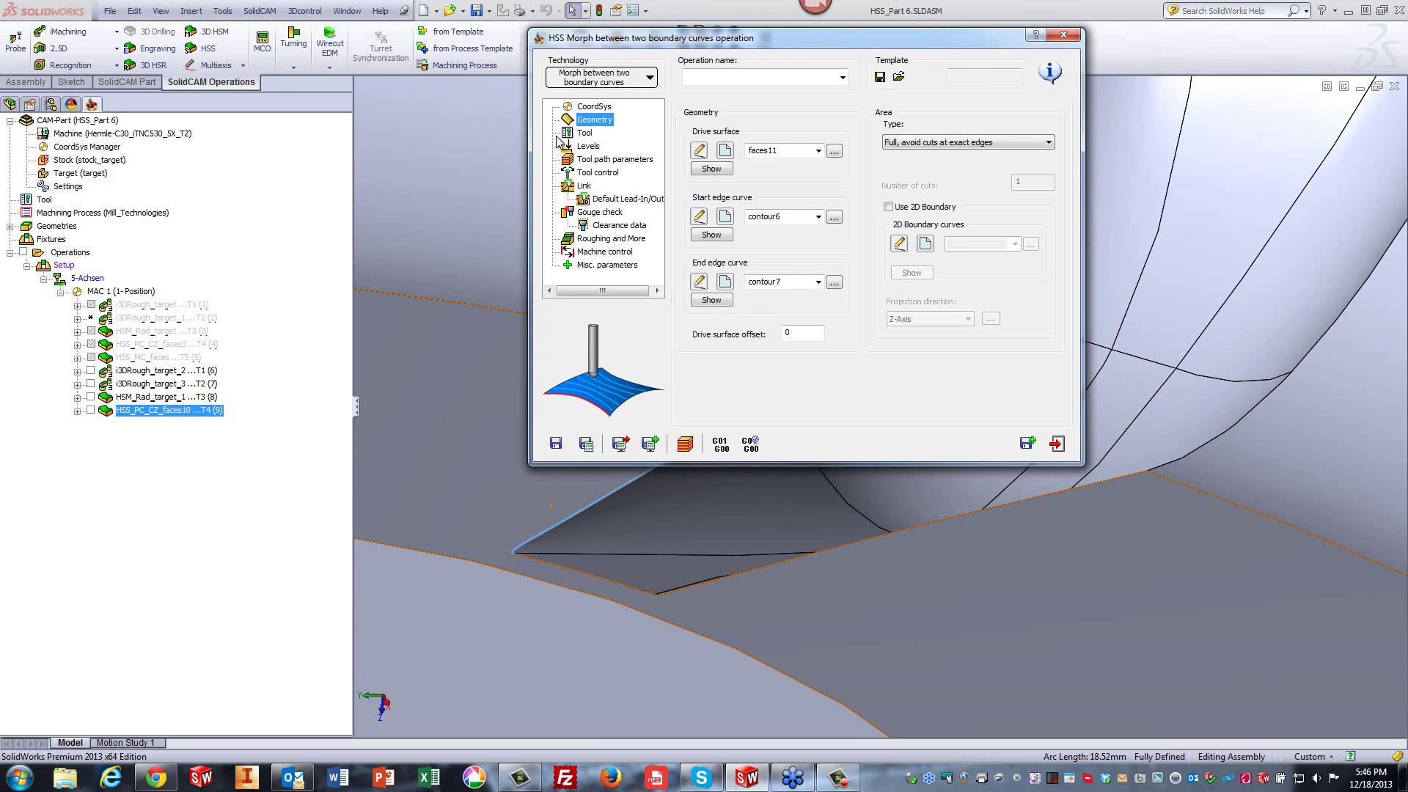
Assign tool 5, the 5 mm lollipop mill, to the Morph between two boundary curves operation.
left_click(585, 133)
left_click(764, 280)
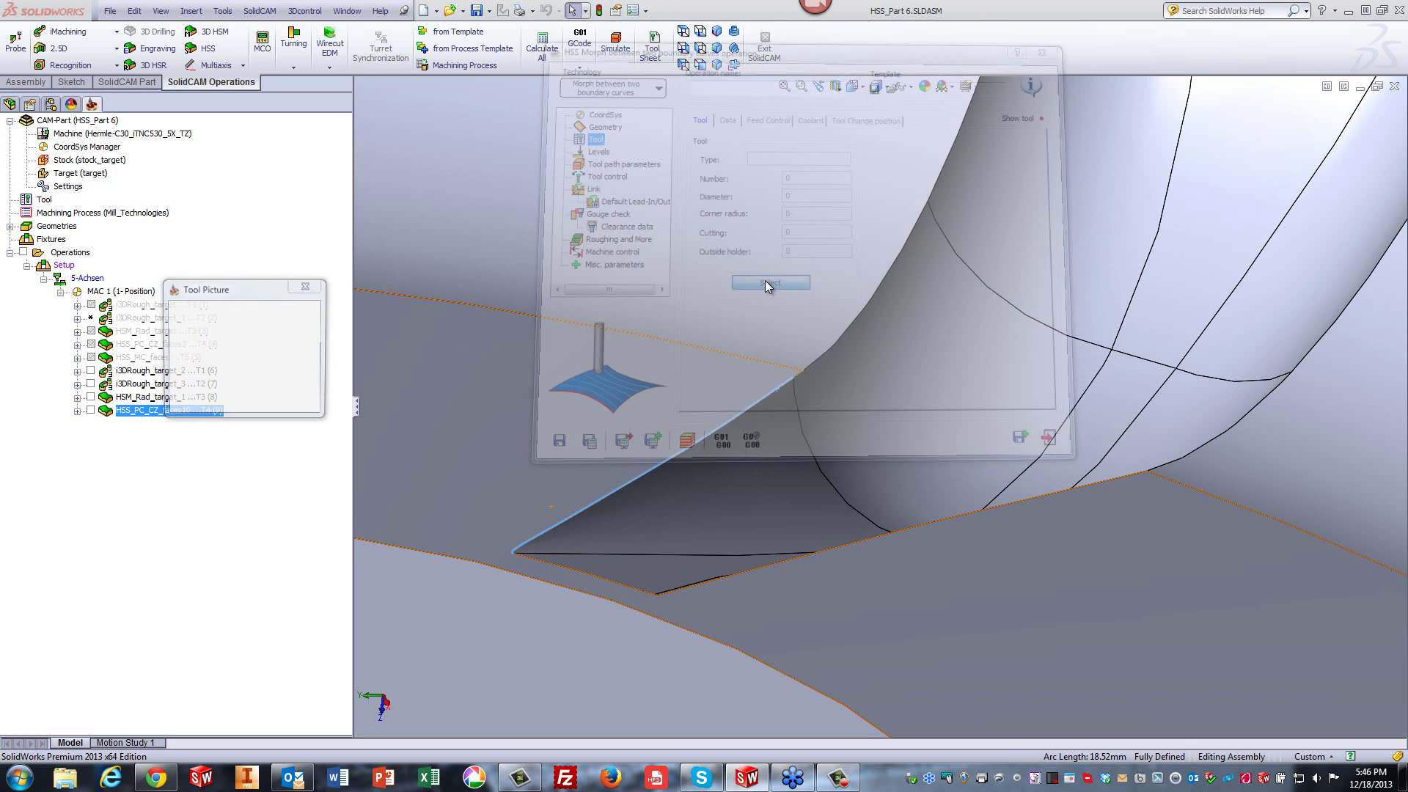
left_click(291, 207)
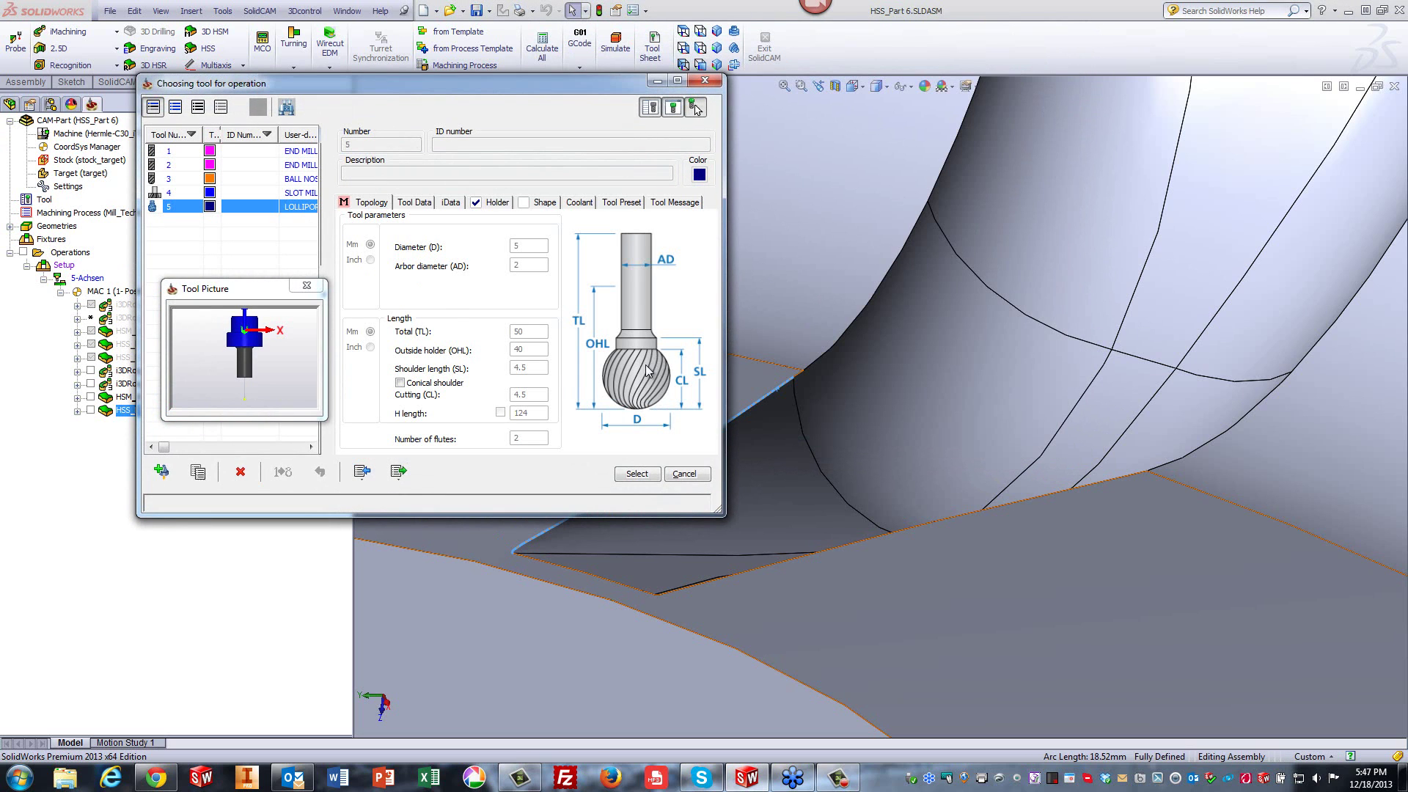
left_click(637, 474)
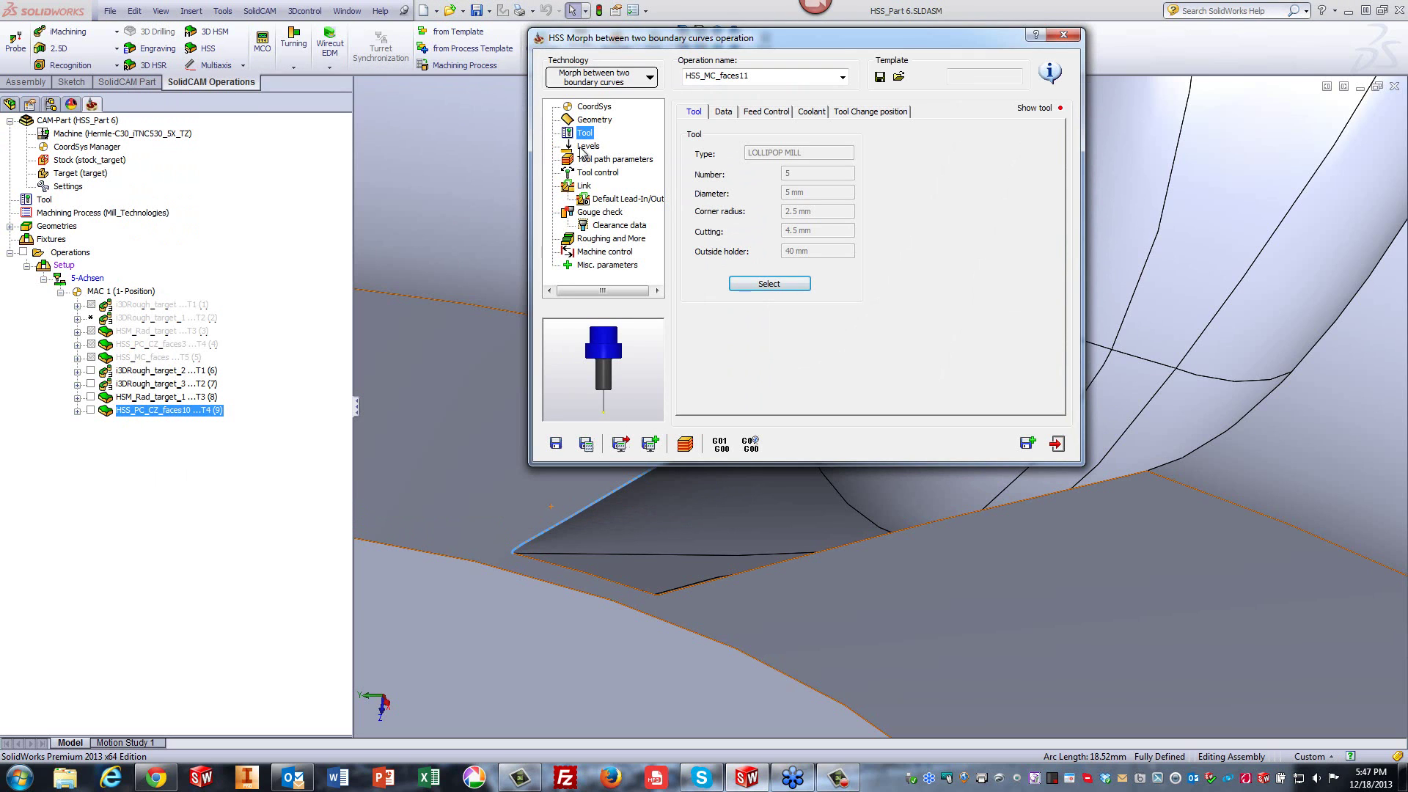
Set the maximum step over to 0.2 in the tool path parameters, then save and calculate the operation.
left_click(583, 160)
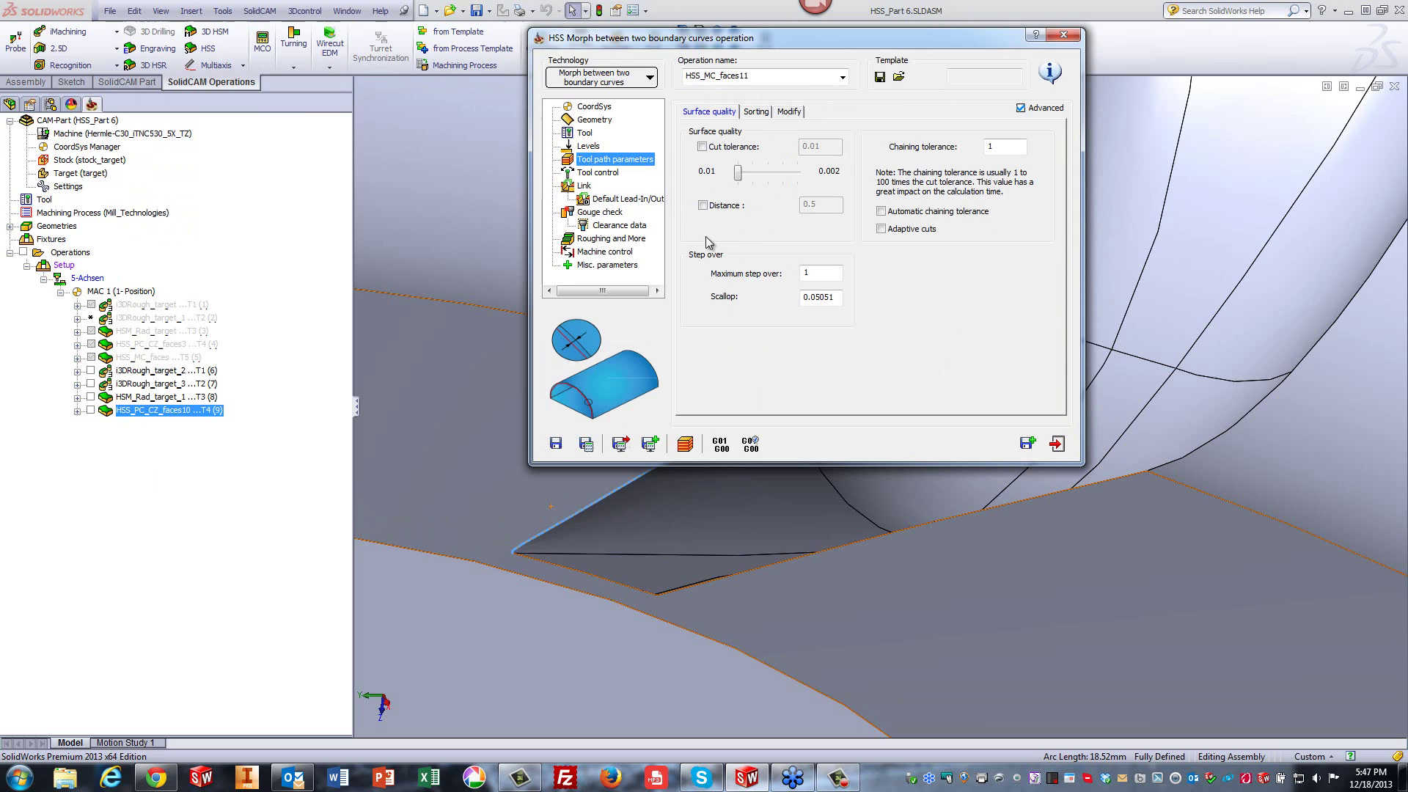
left_click(822, 275)
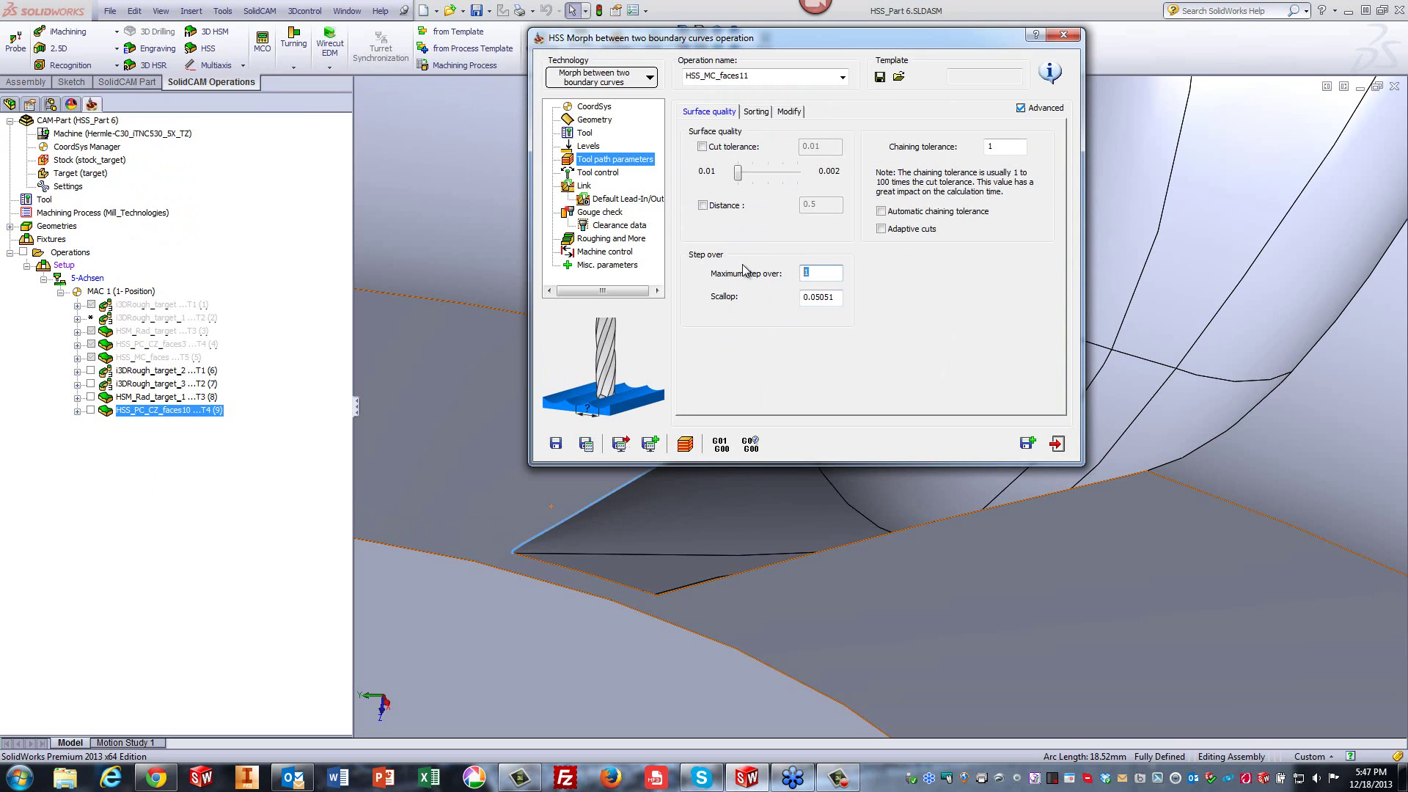
left_click(586, 445)
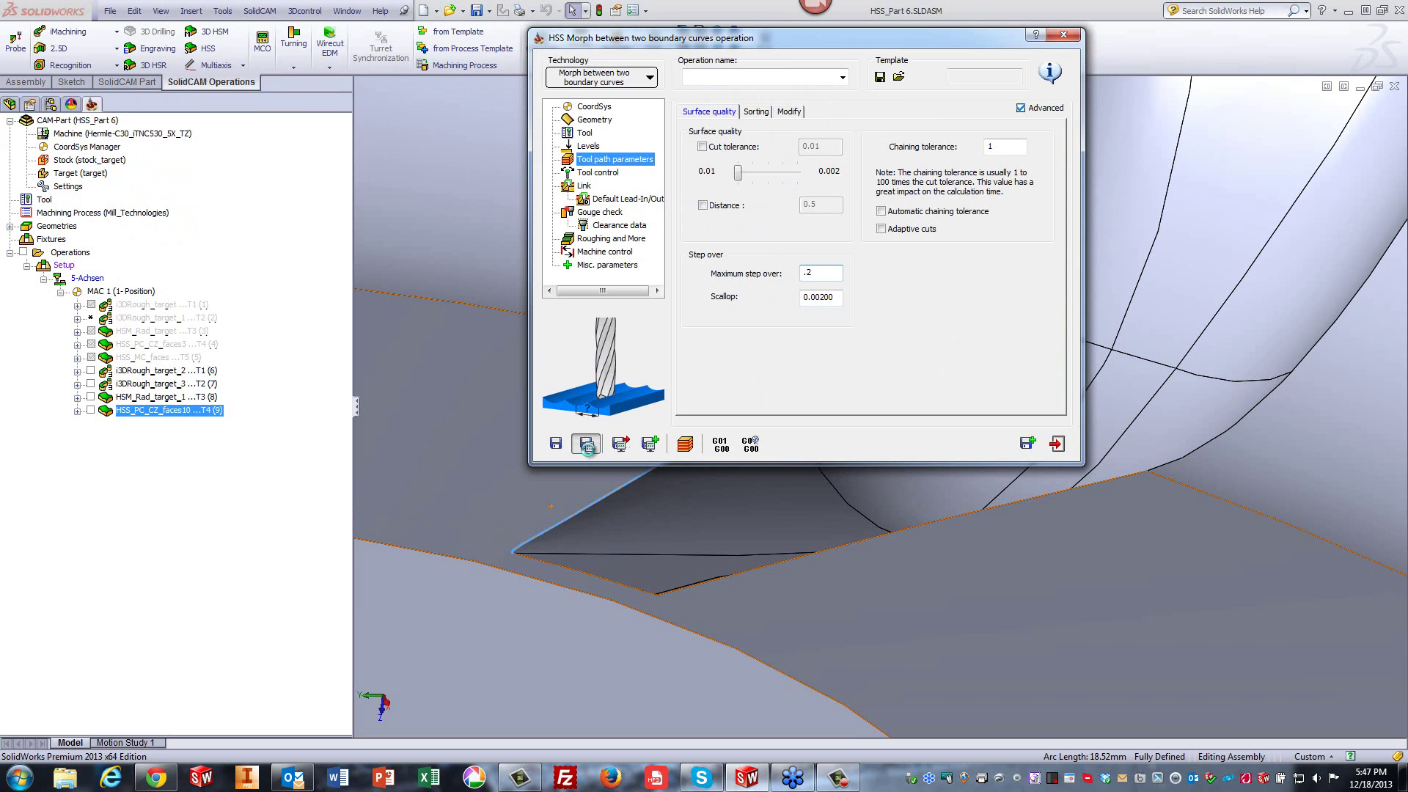
Simulate the rib's toolpath on the CAD model, inspect the passes on the rib from several angles, and exit the simulation.
left_click(686, 444)
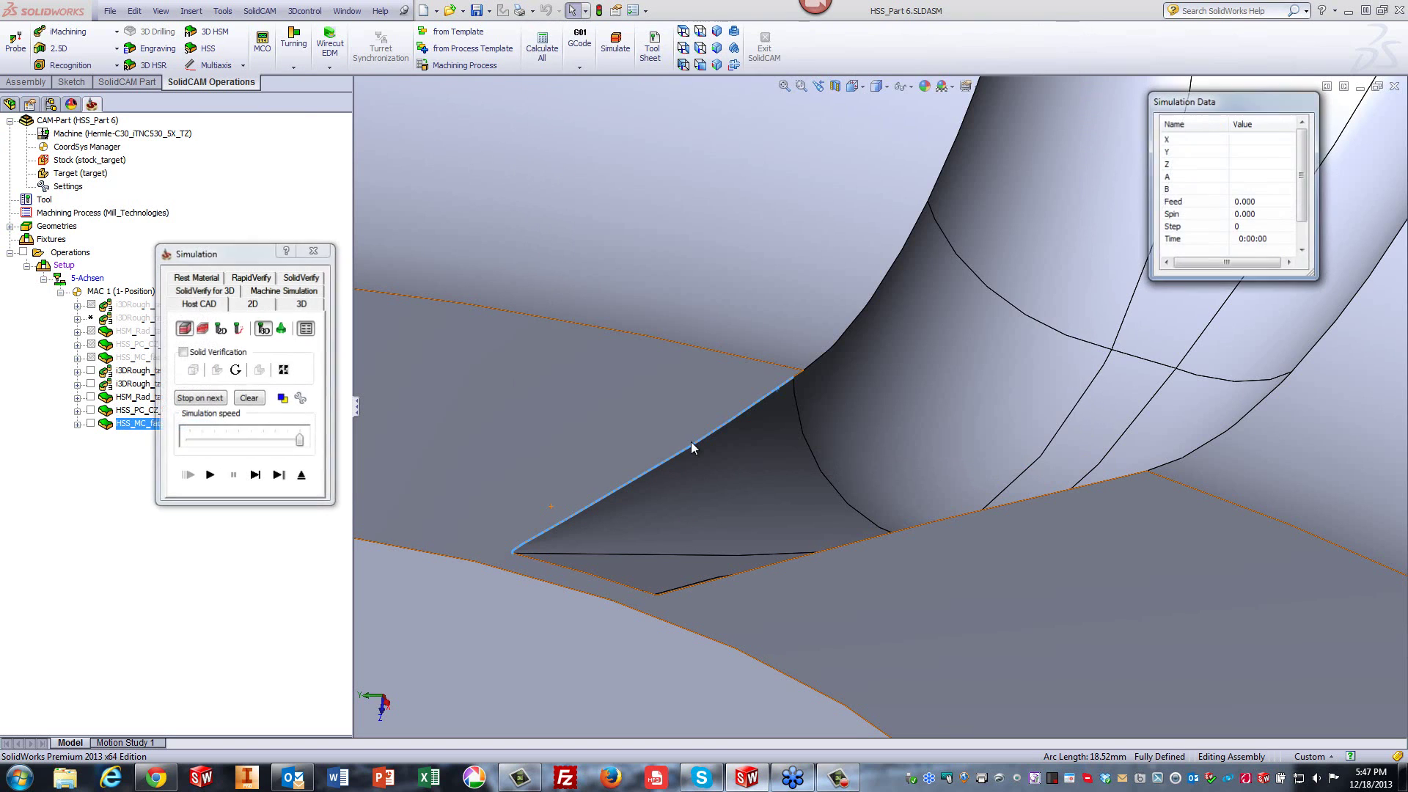
left_click(916, 445)
key("f")
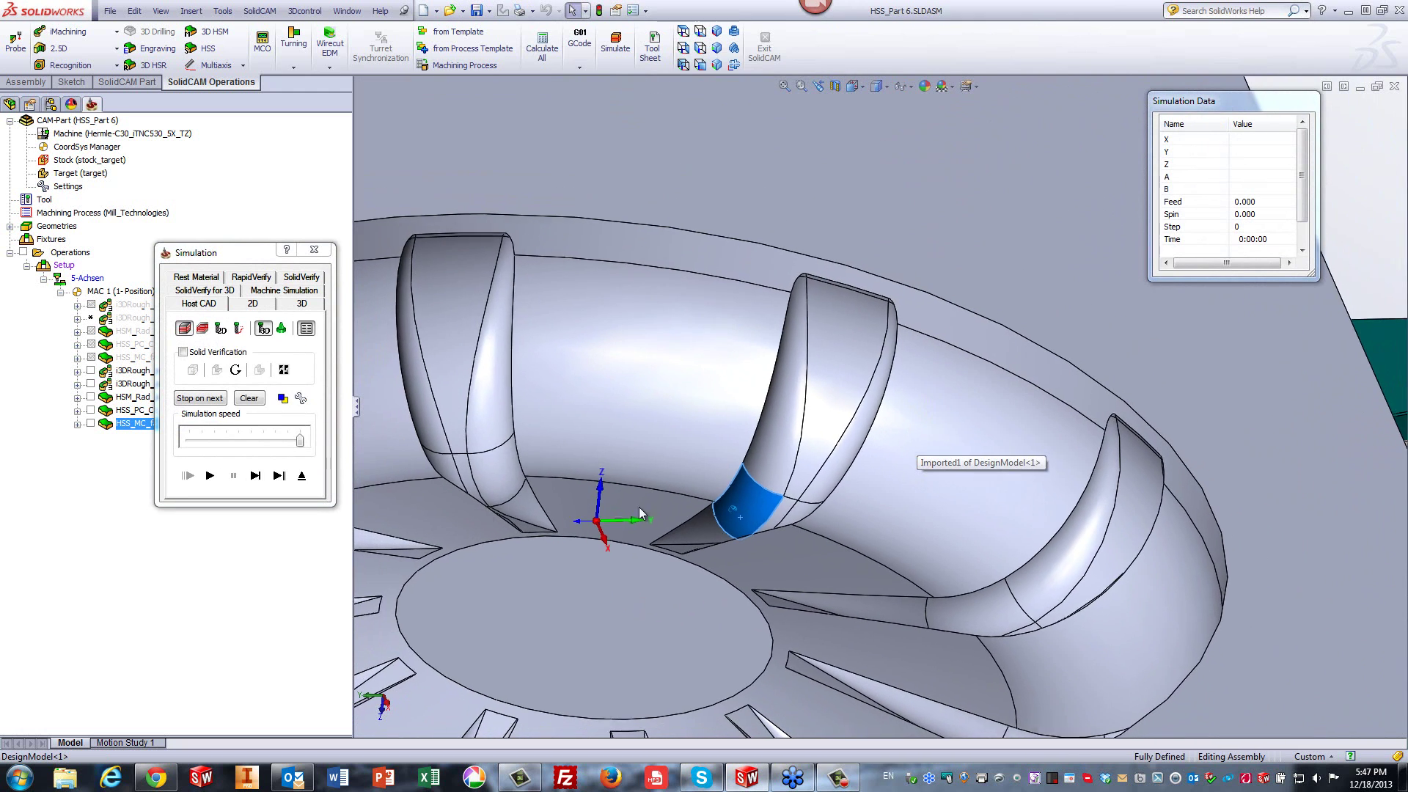
left_click(217, 475)
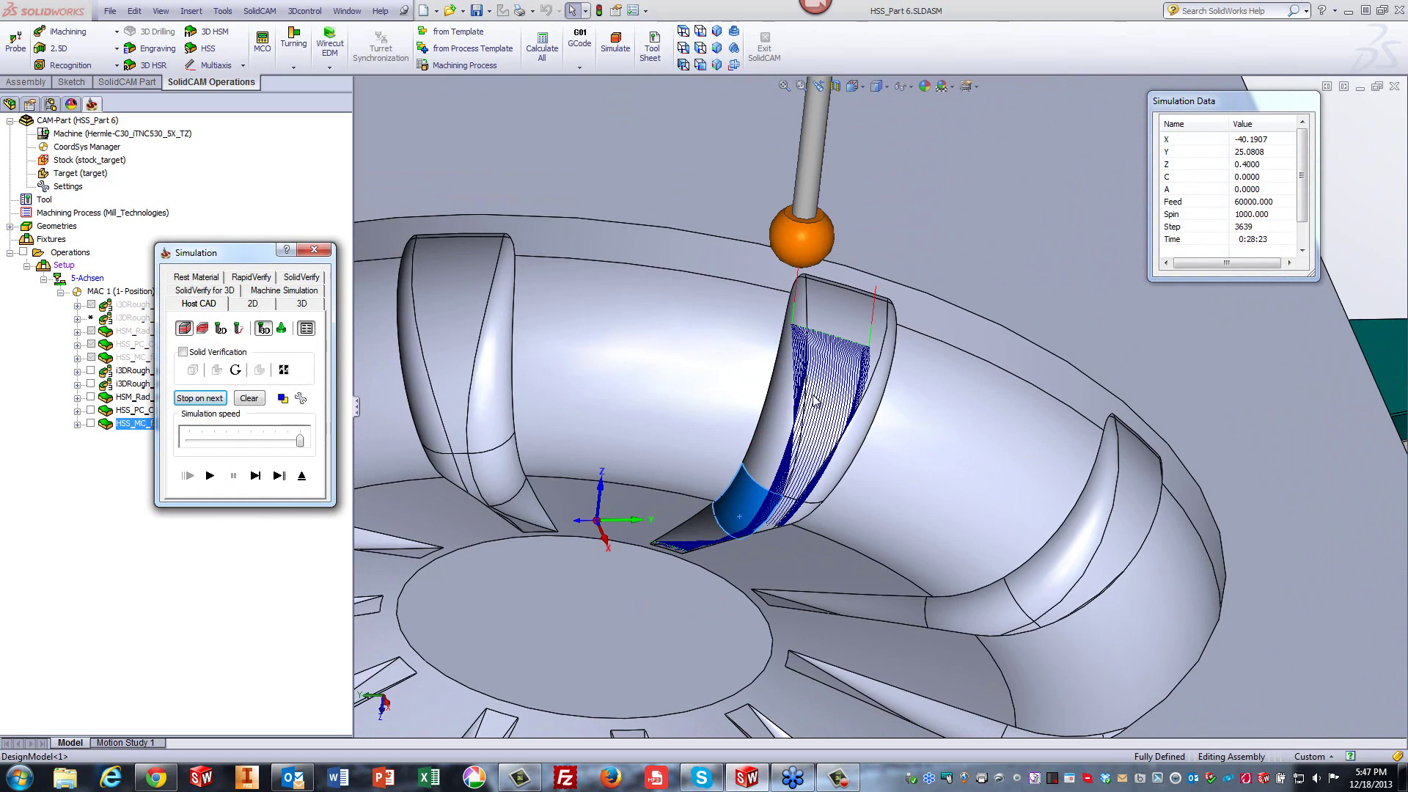
left_click(711, 150)
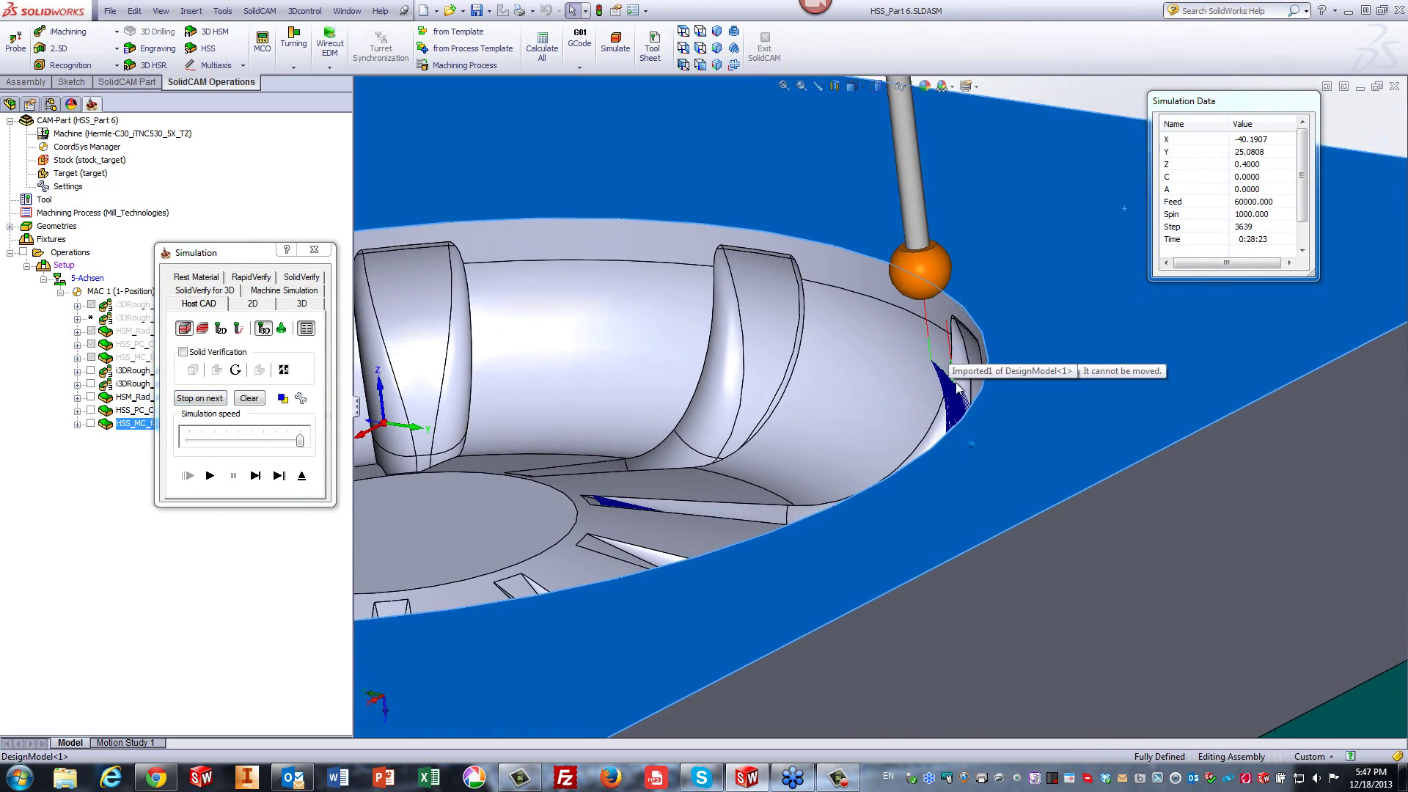
middle_click_drag(956, 383, 990, 321)
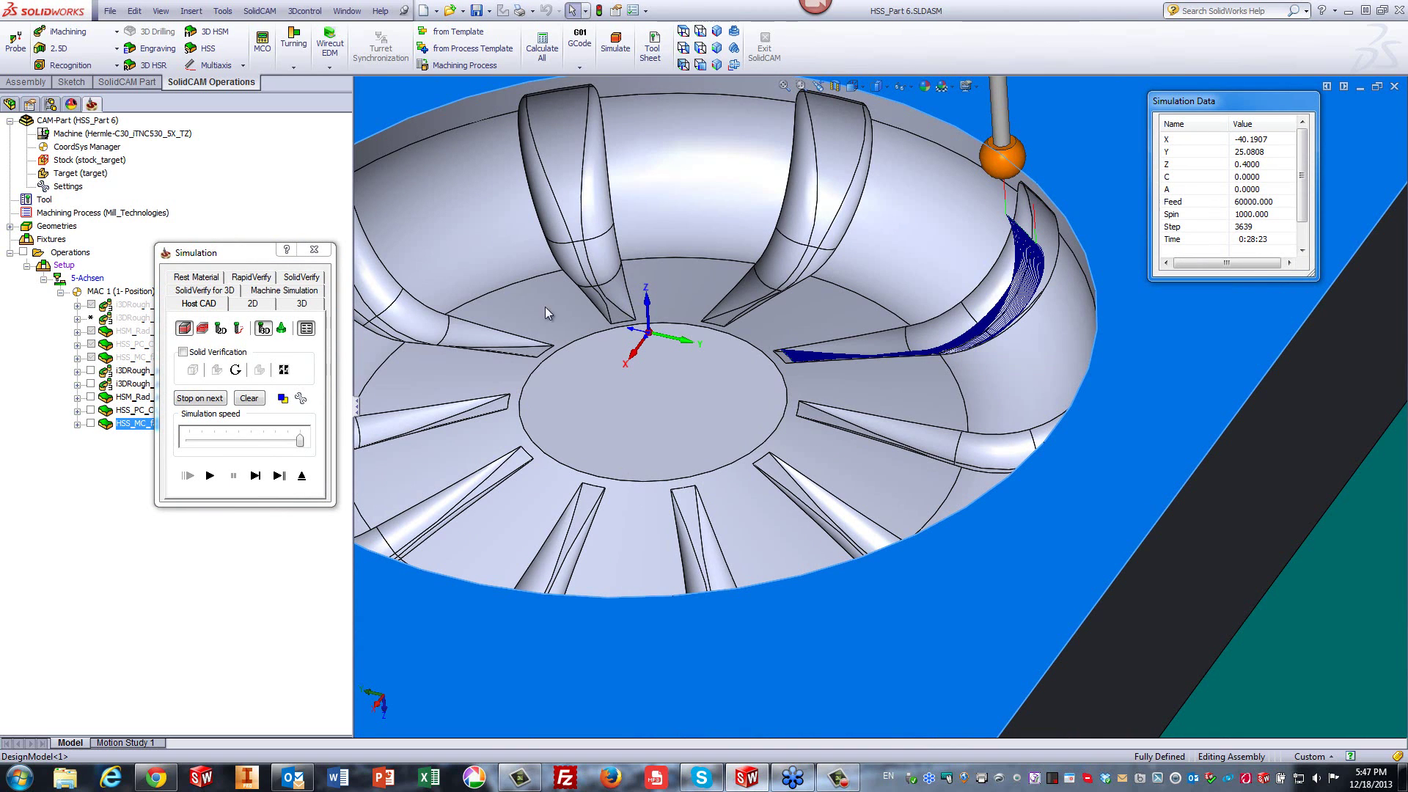
left_click(301, 478)
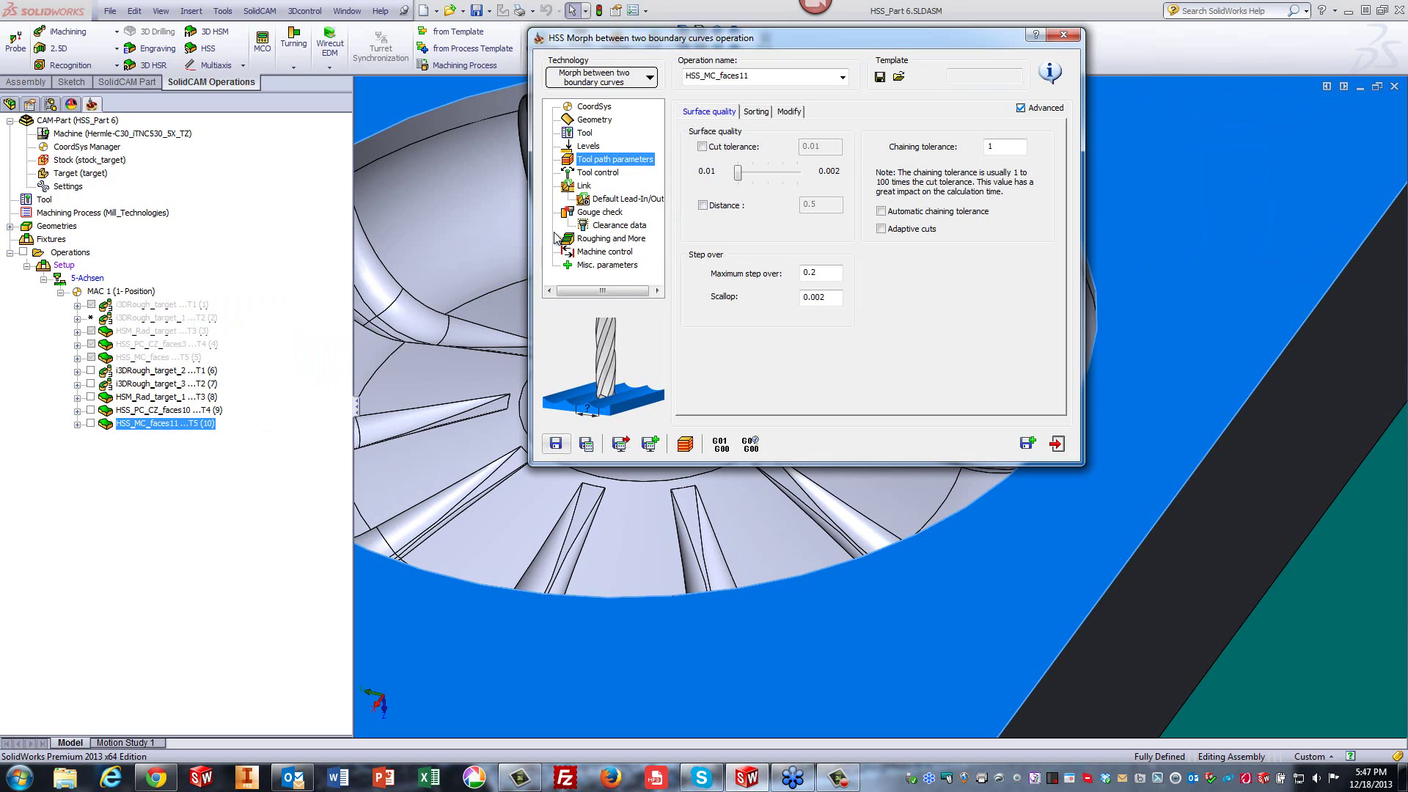
Enable rotation of the tool path with 10 steps and a rotation angle of 36, and accept the settings.
left_click(598, 240)
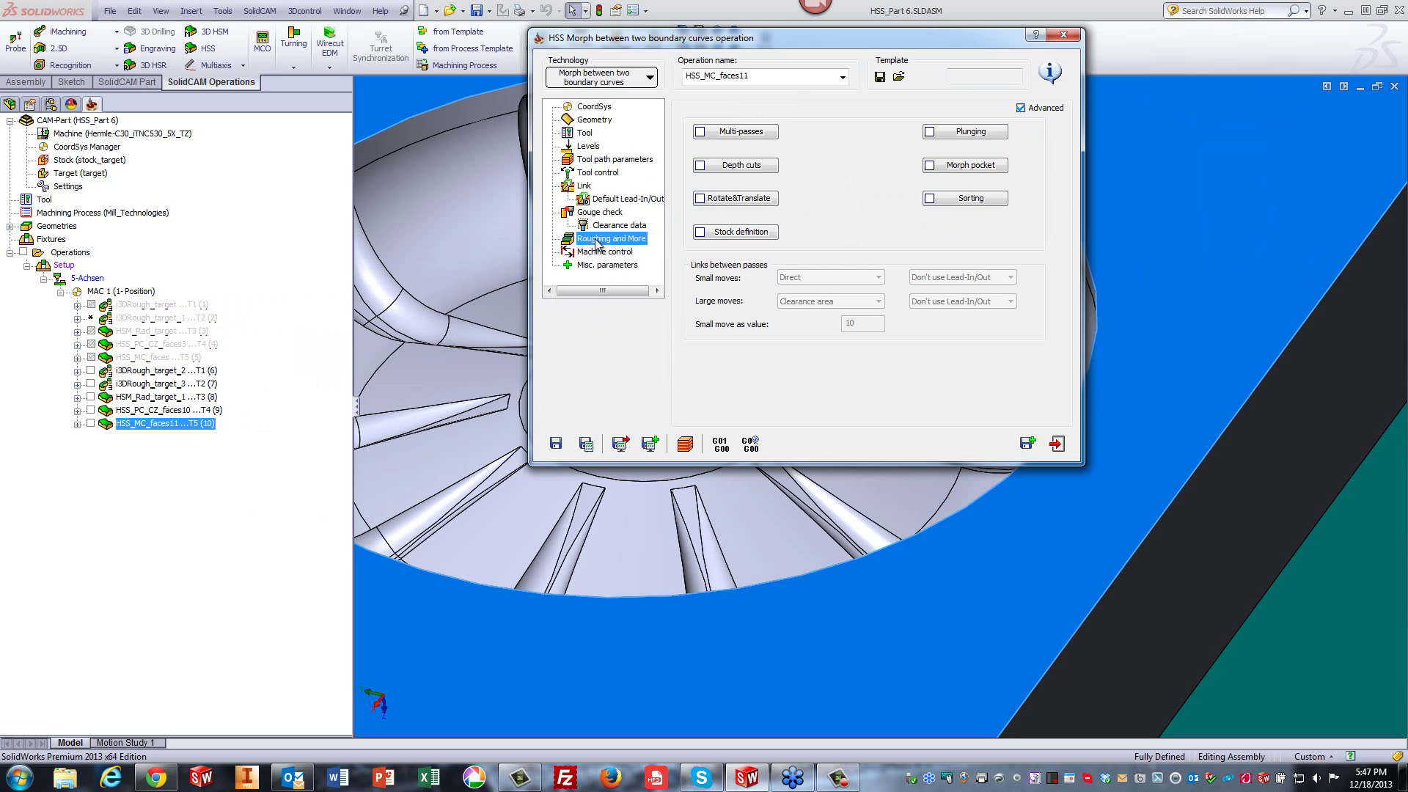
left_click(720, 200)
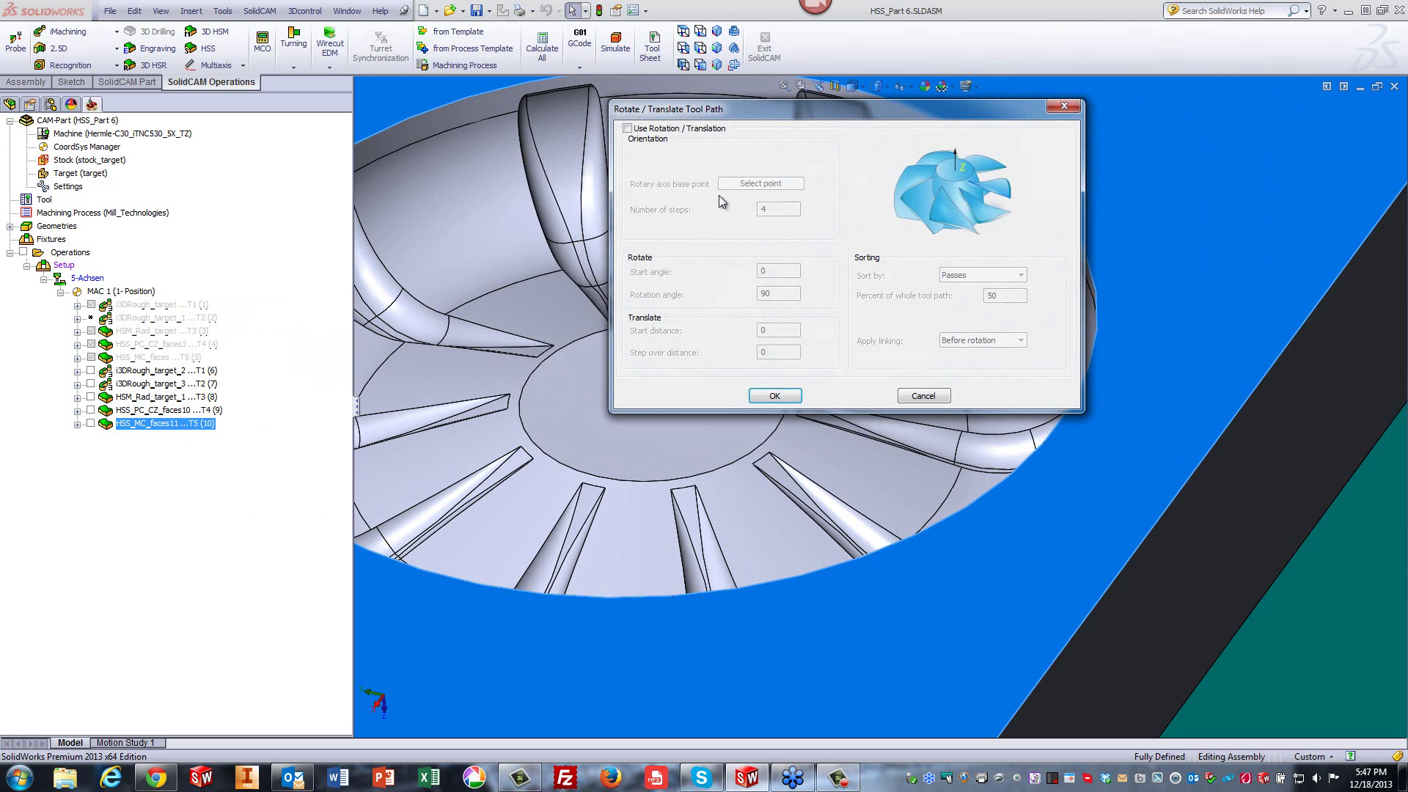
left_click(627, 129)
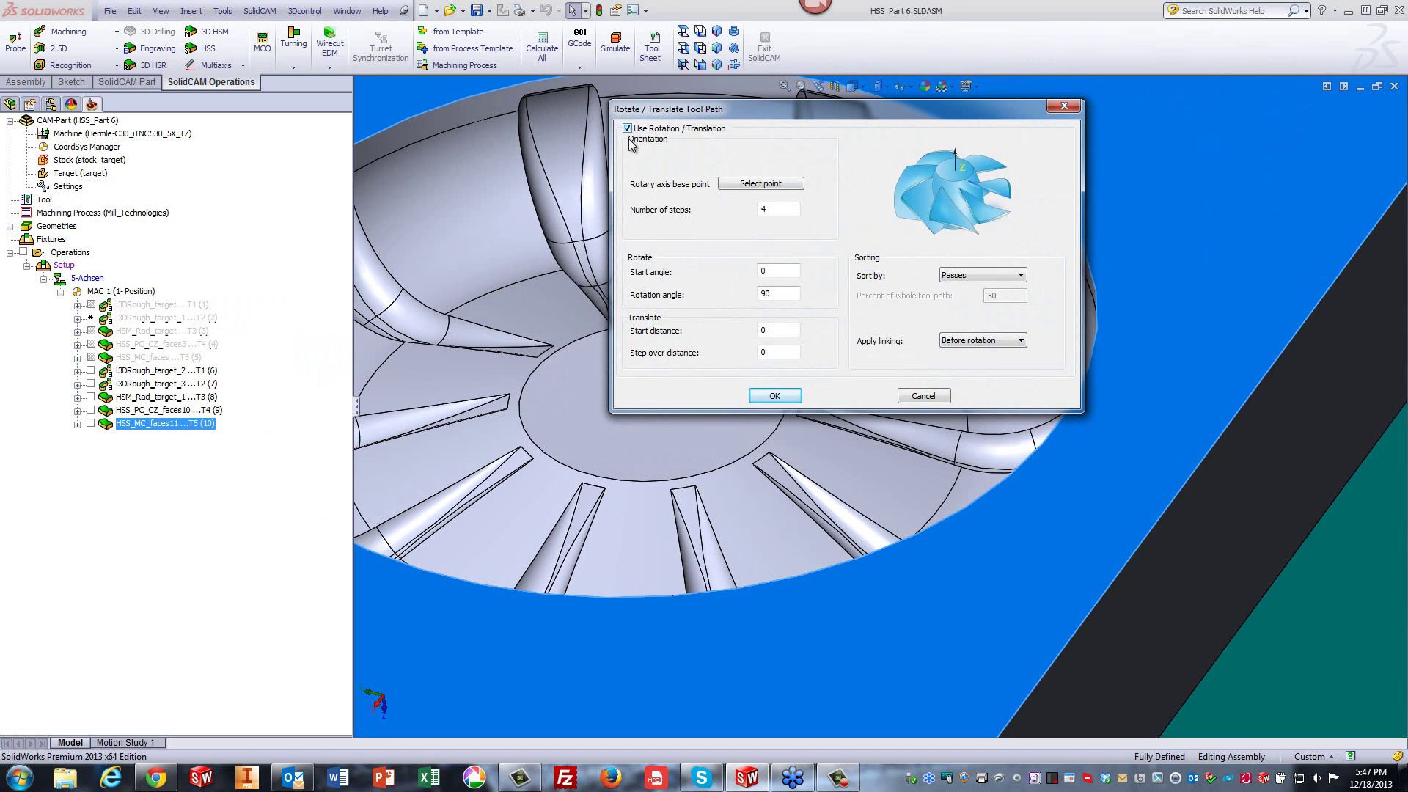
double_click(780, 207)
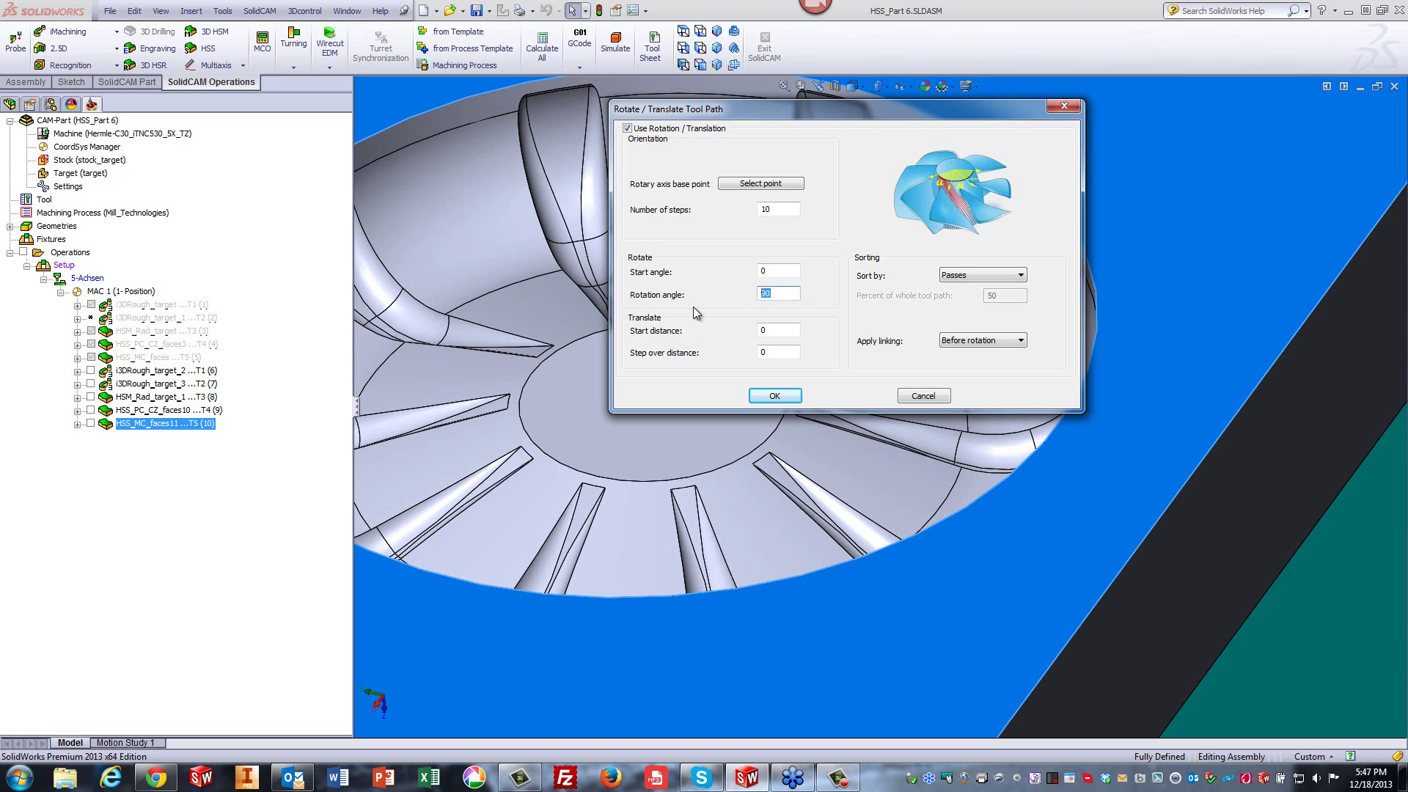
type("36")
left_click(770, 394)
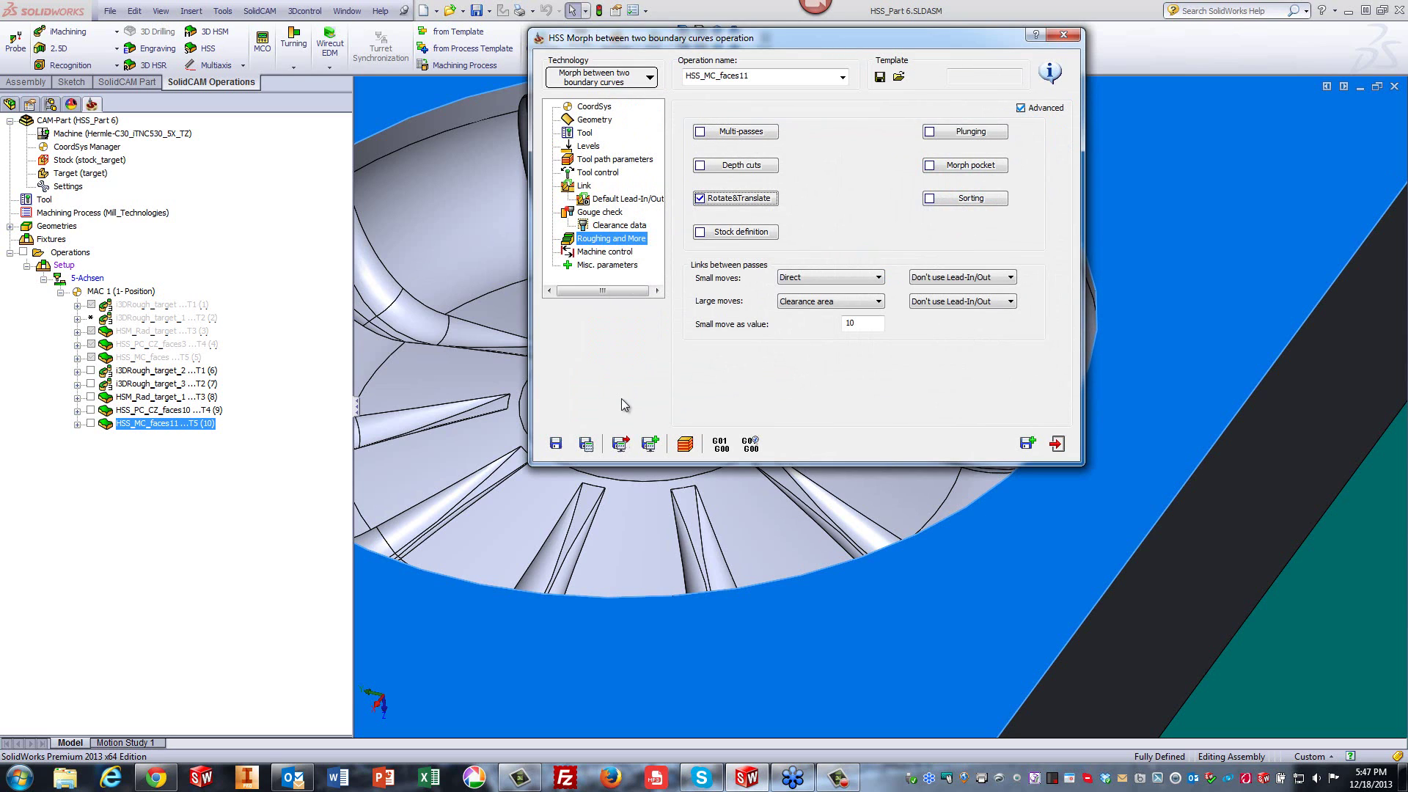
Save and recalculate the operation, and simulate the rotated toolpath over all the cavity's ribs.
left_click(587, 443)
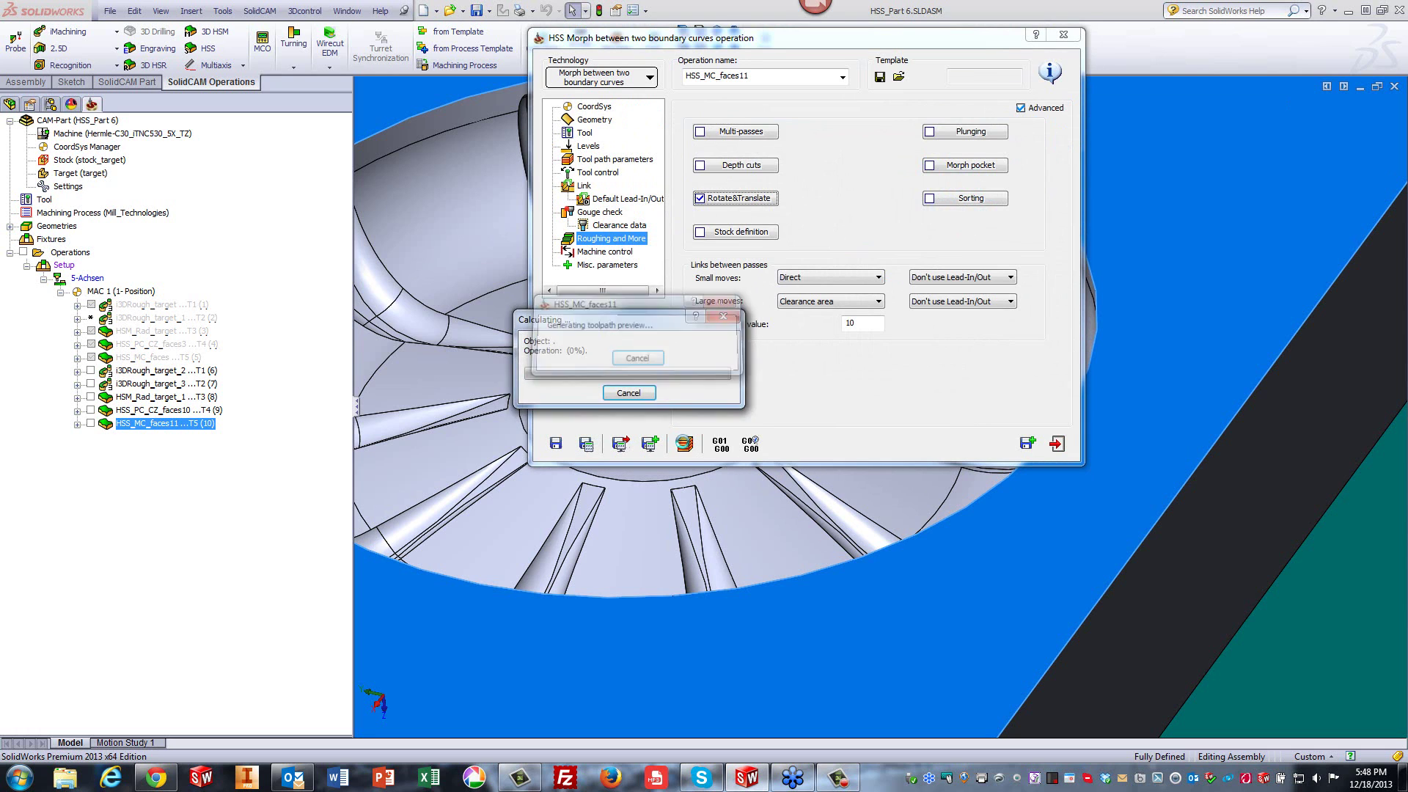
left_click(685, 444)
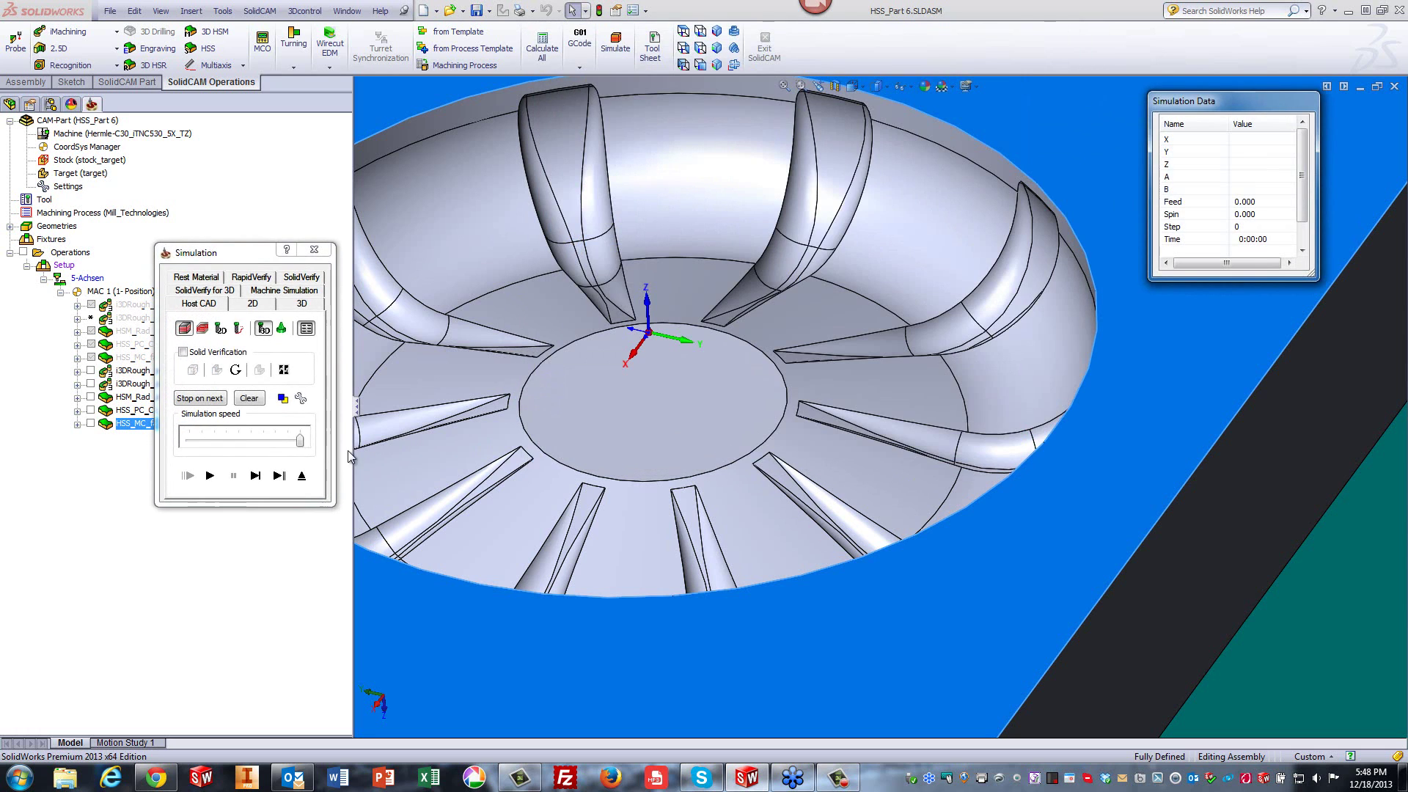
left_click(212, 478)
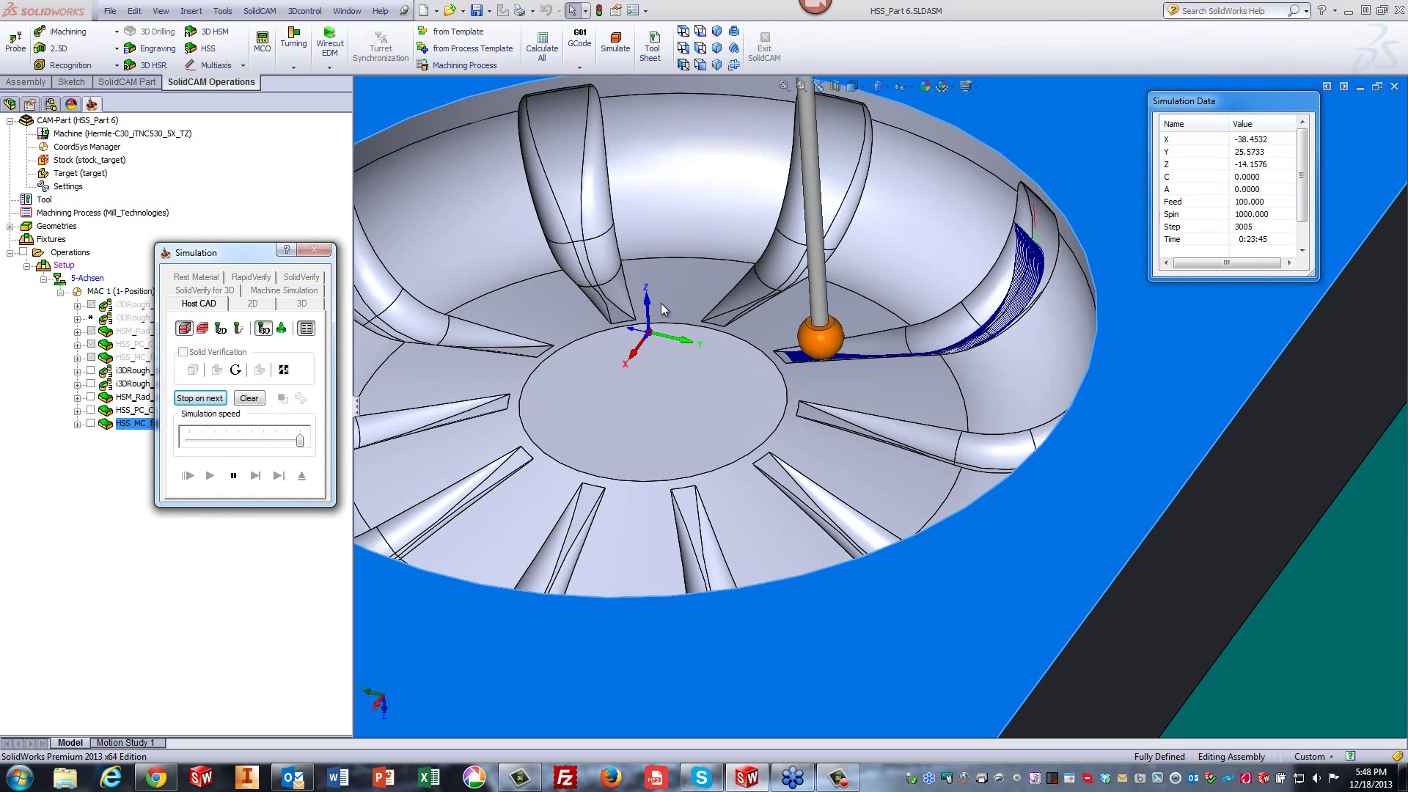
left_click(671, 346)
scroll(676, 348, "up", 1)
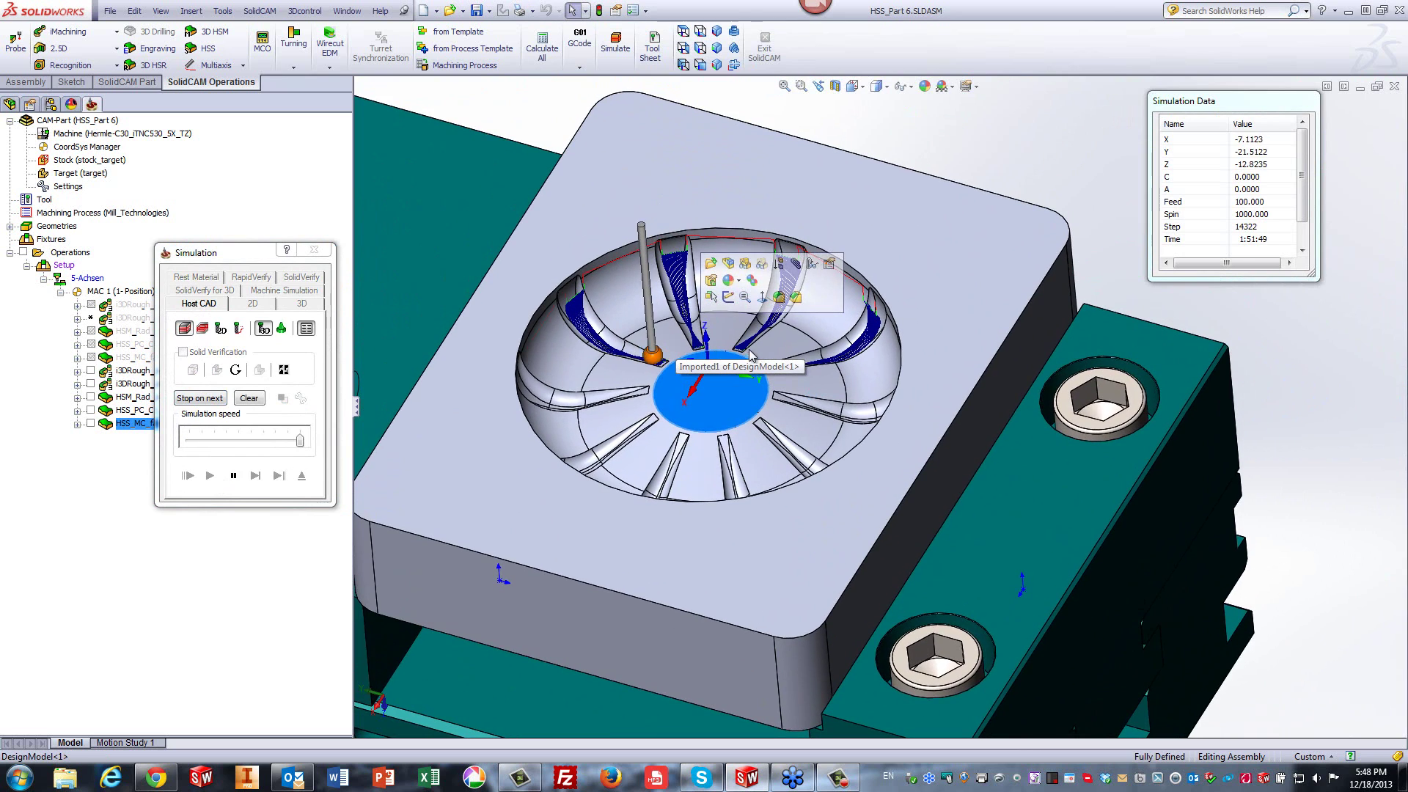
left_click(996, 188)
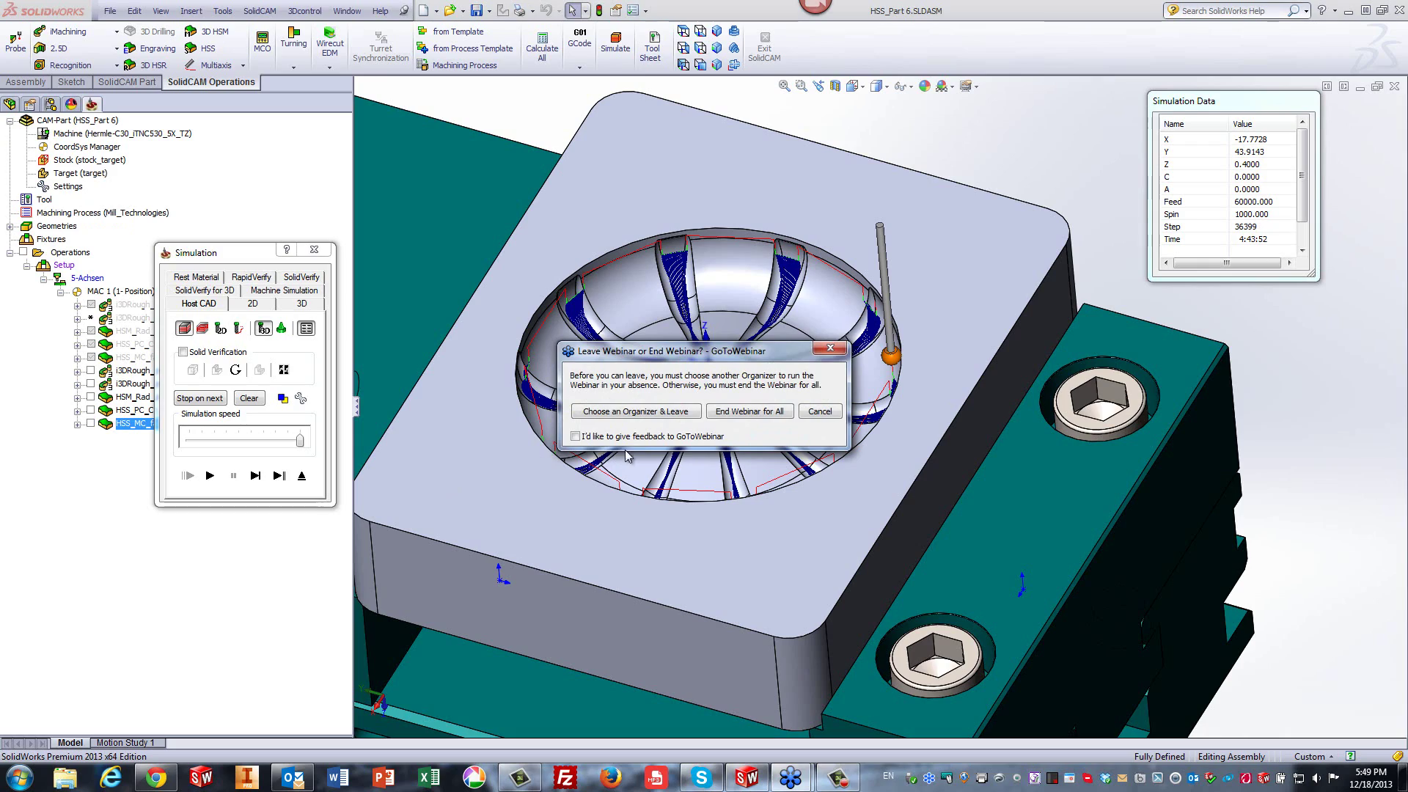
left_click(749, 413)
left_click(748, 410)
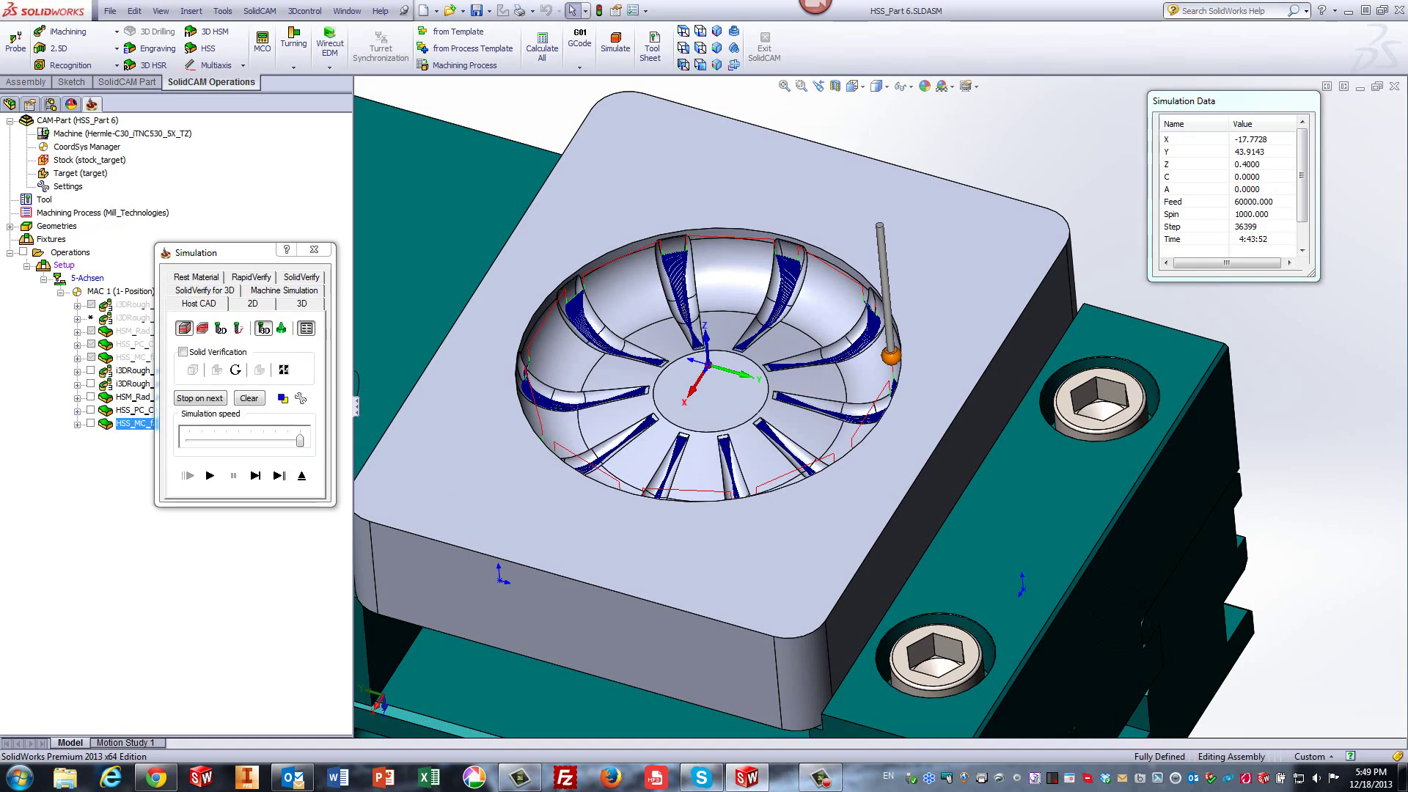